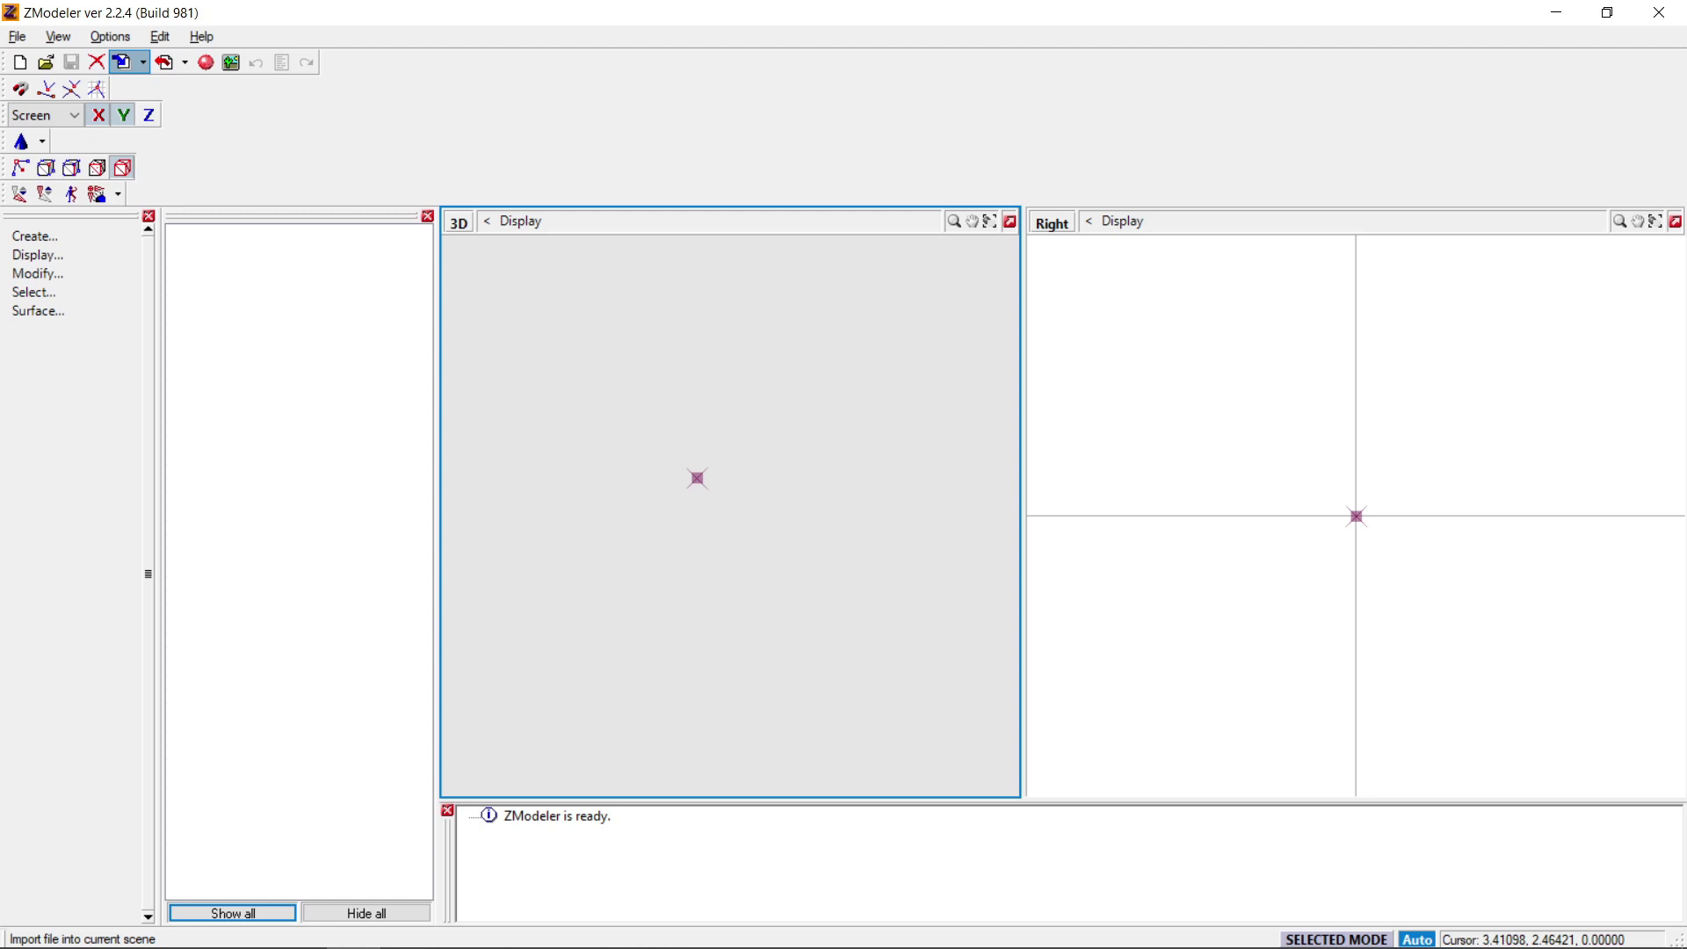
Import sanchez.dff from the inner Start 160 2018- LegoMotoPeças folder in Downloads into the empty scene
left_click(121, 61)
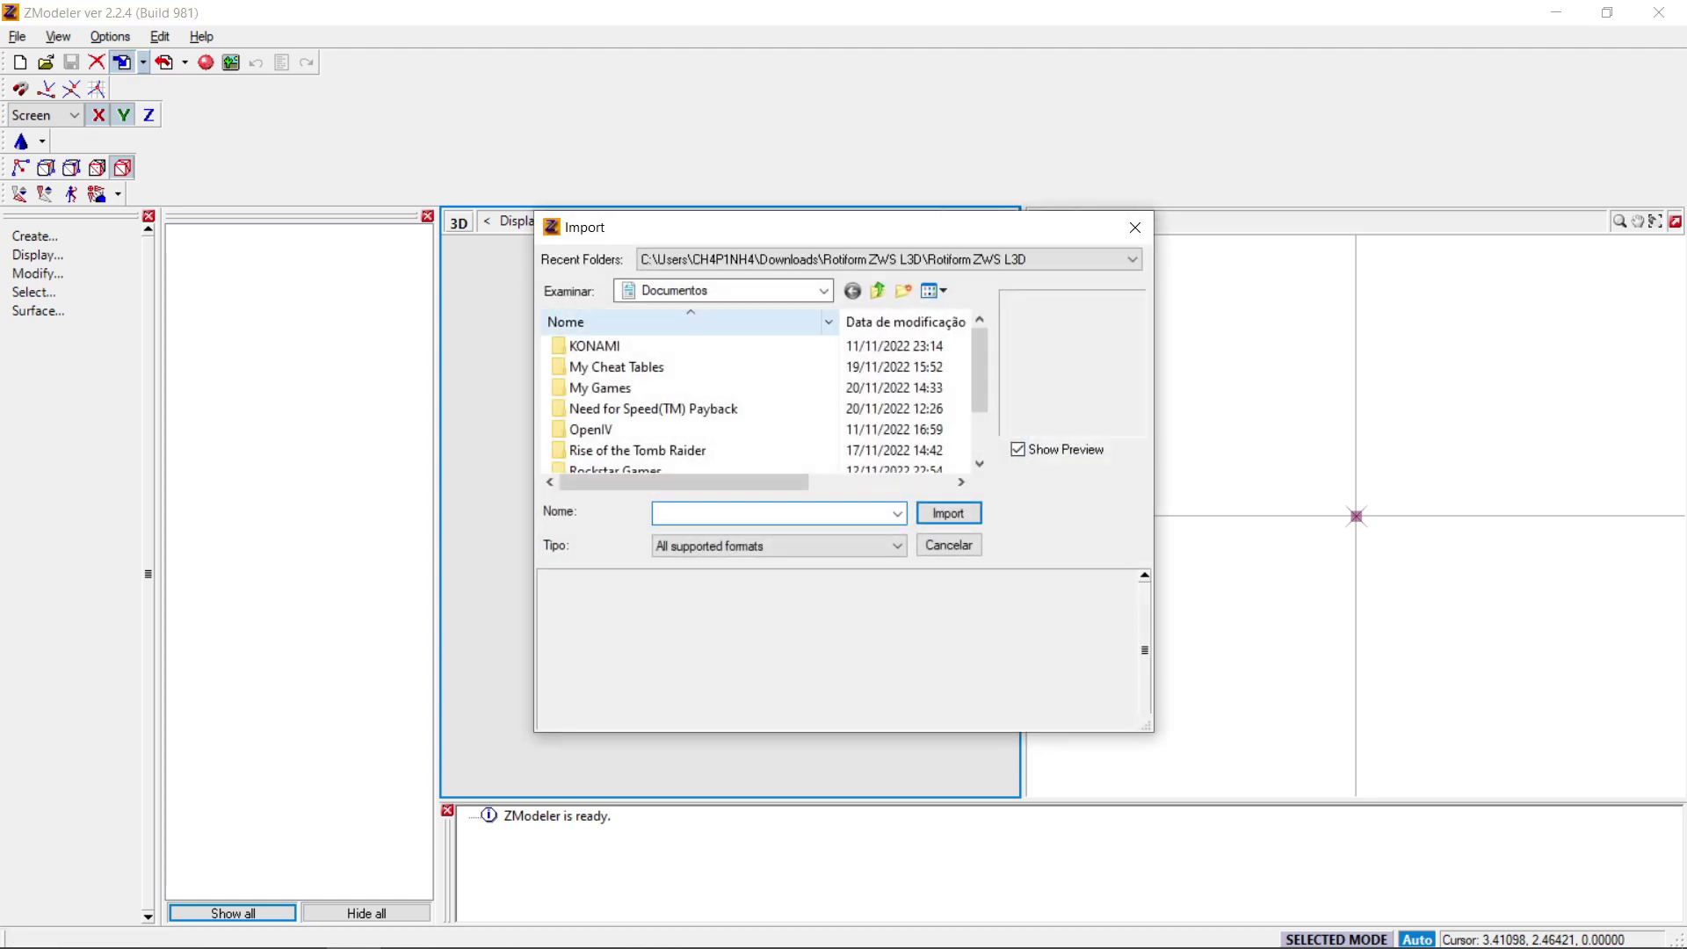
left_click(823, 290)
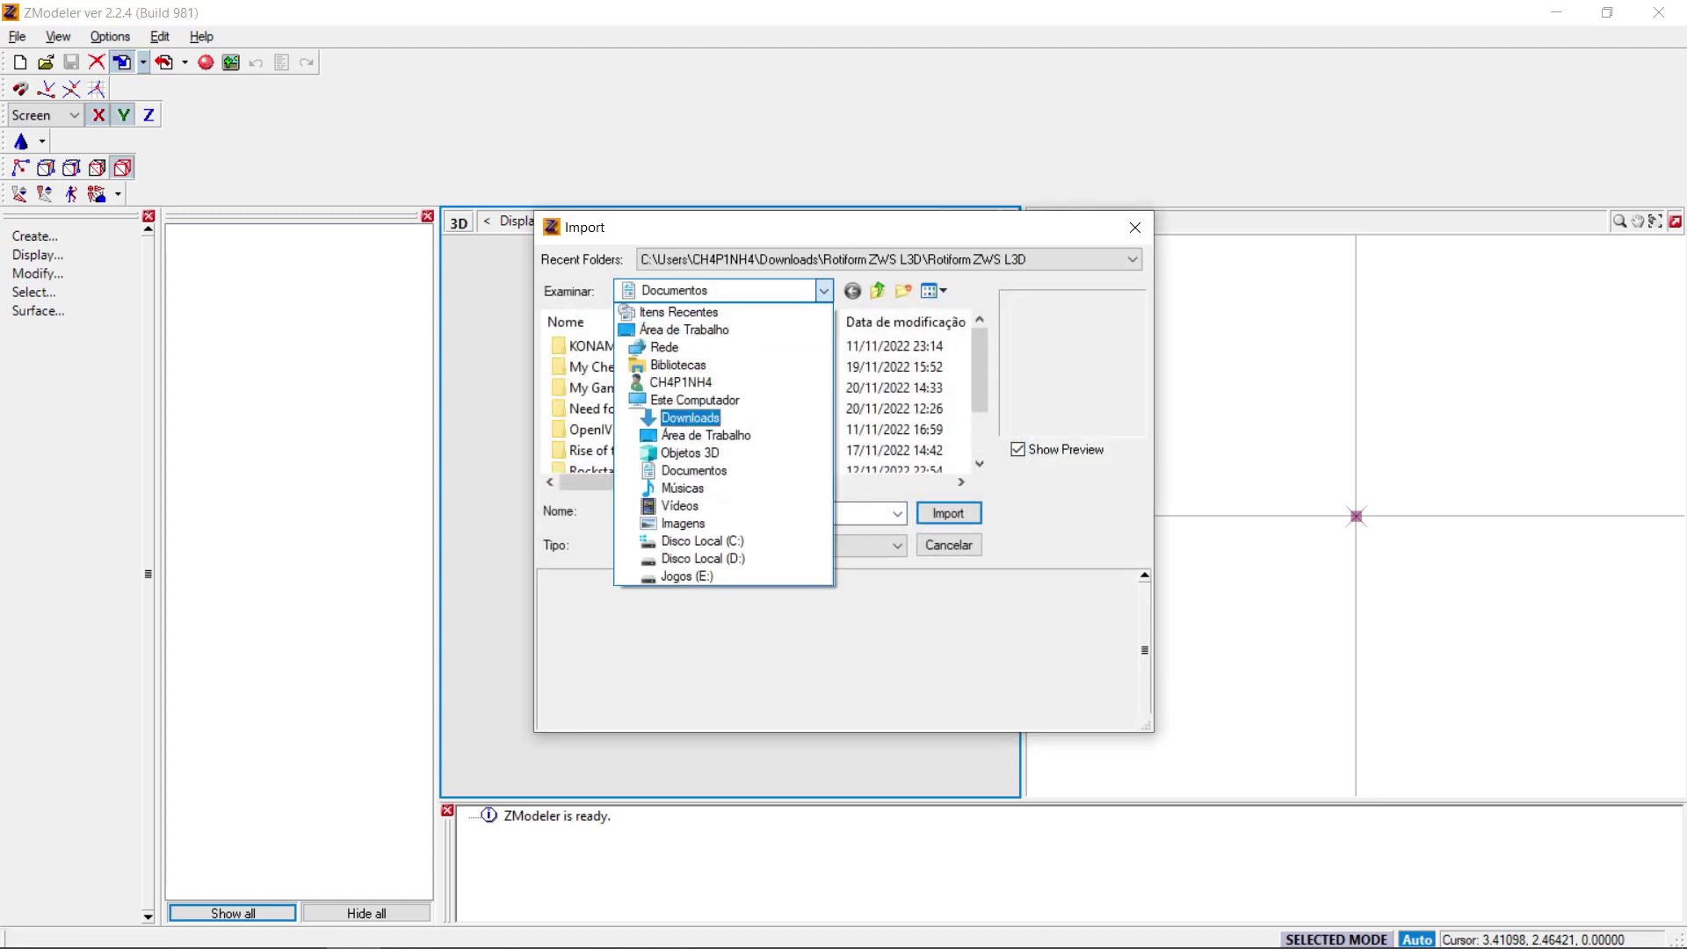
left_click(672, 413)
scroll(755, 396, "down", 3)
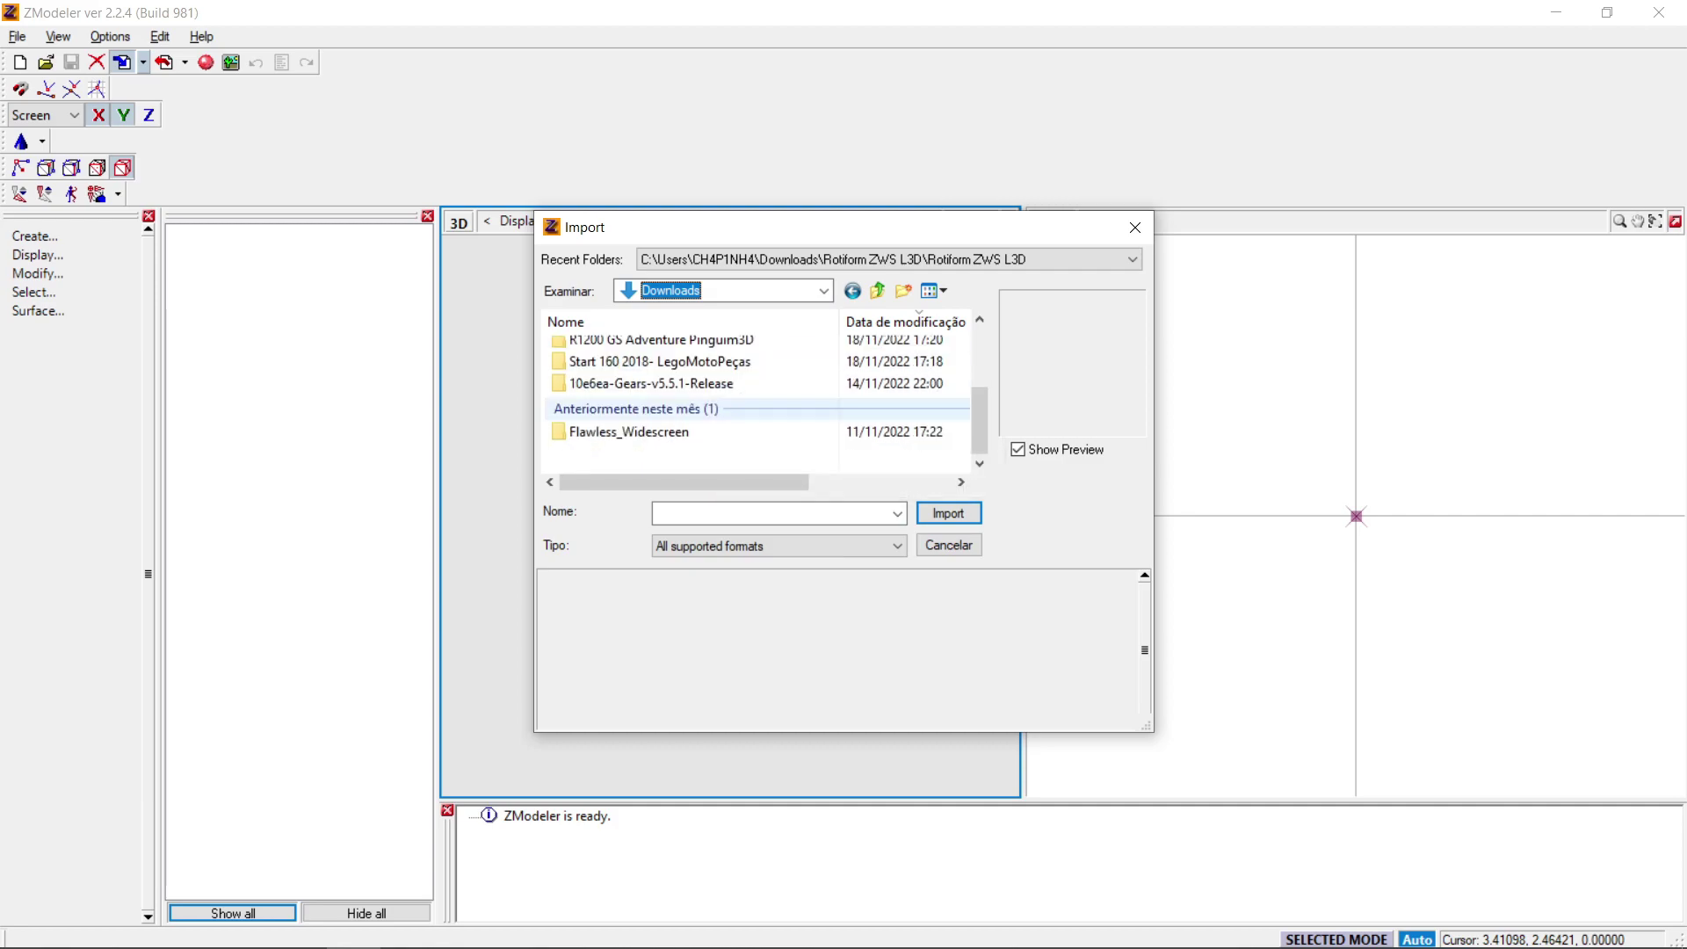
scroll(747, 404, "up", 1)
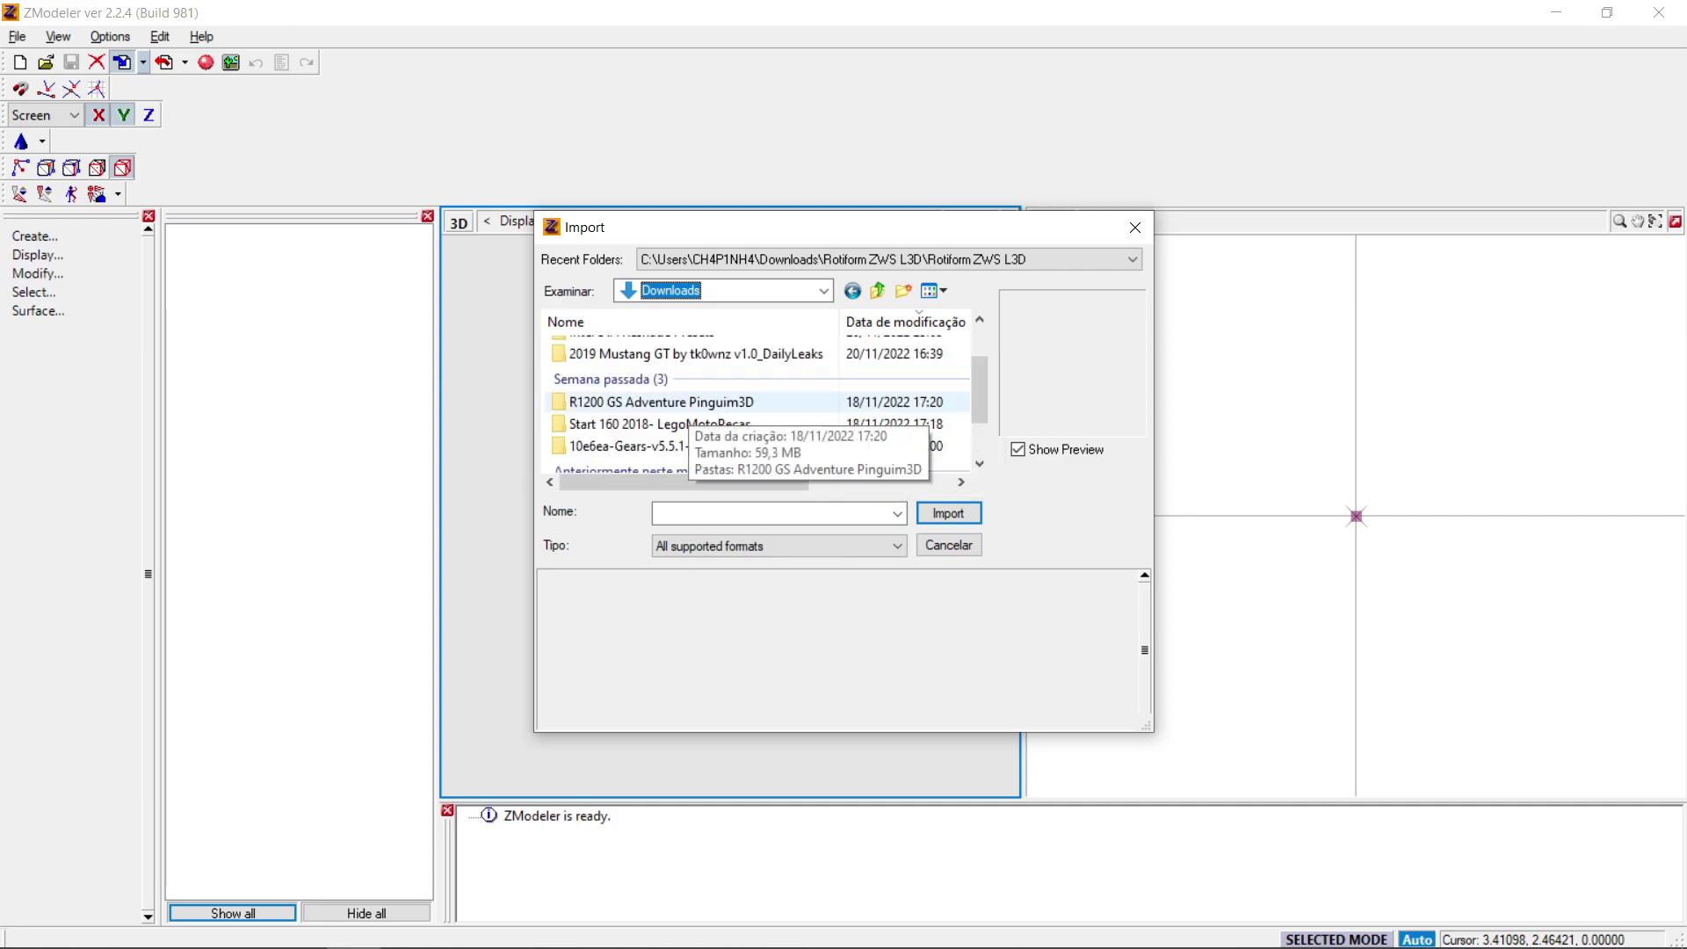
double_click(659, 423)
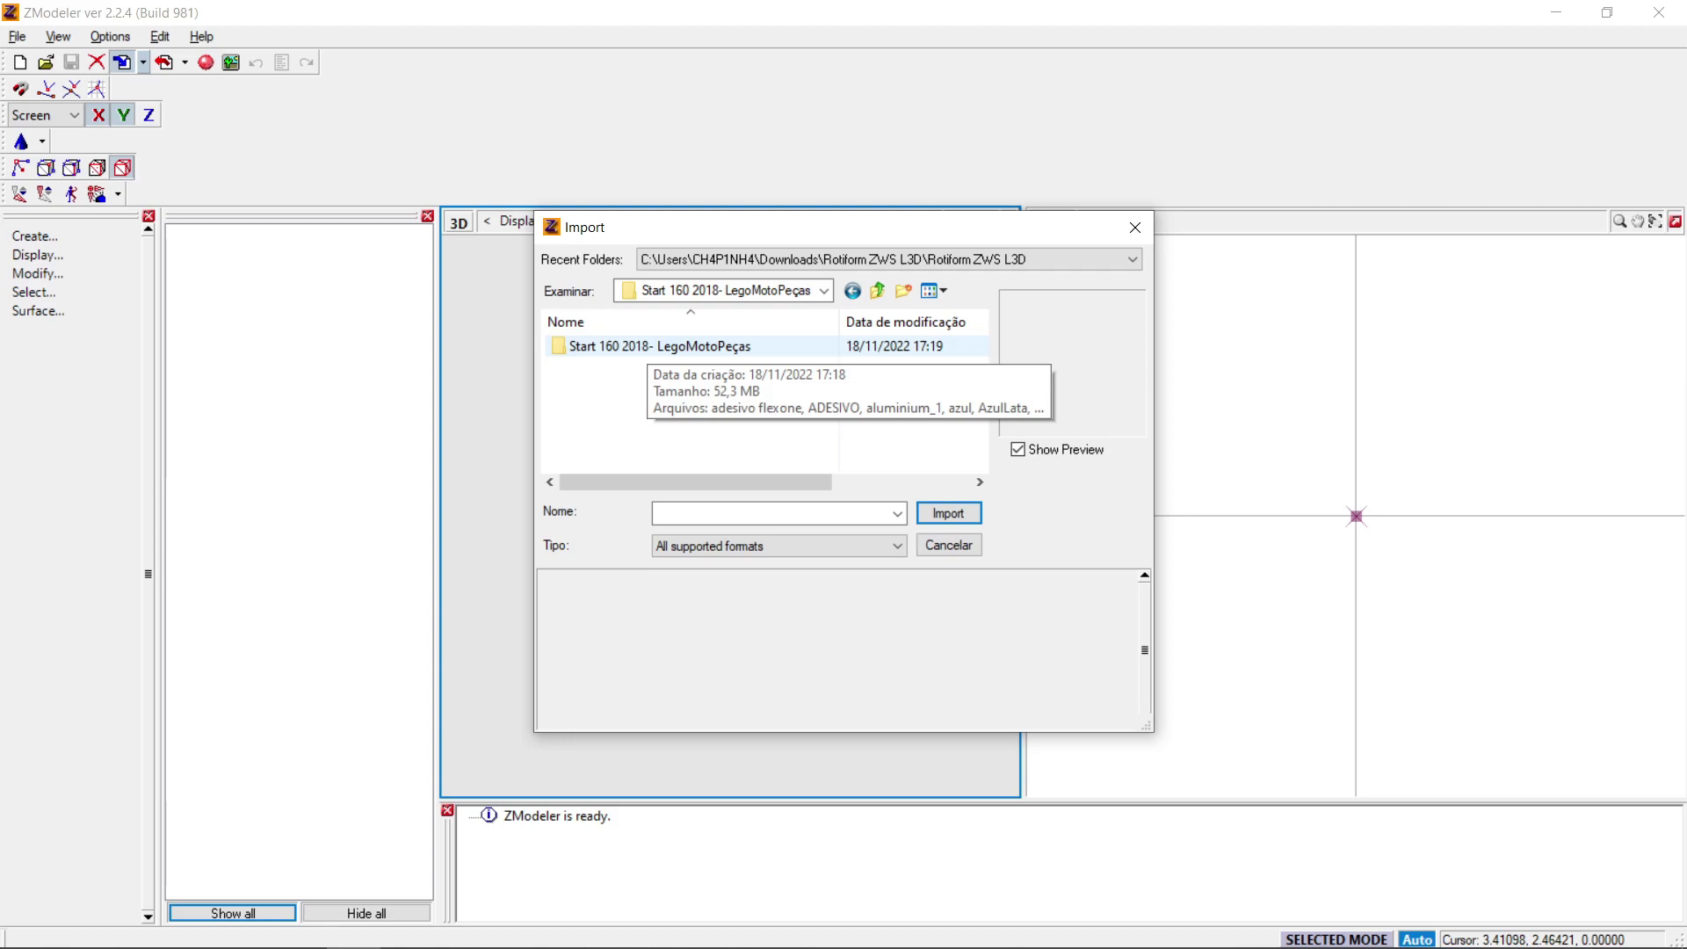
double_click(648, 346)
left_click(648, 347)
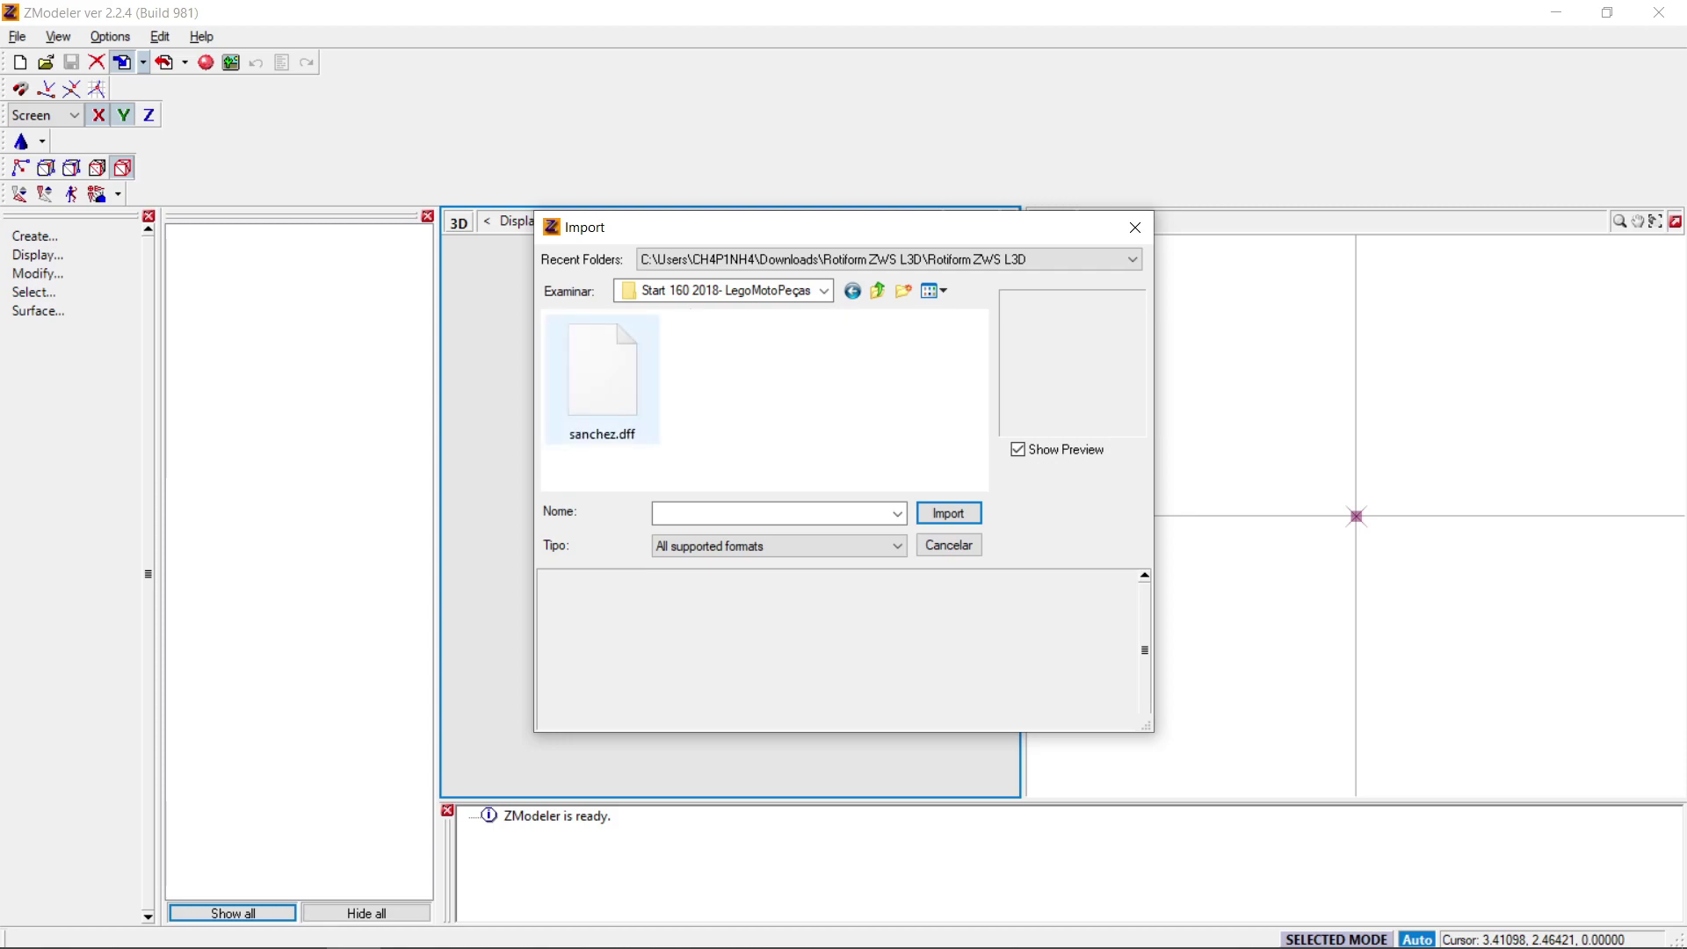
left_click(948, 514)
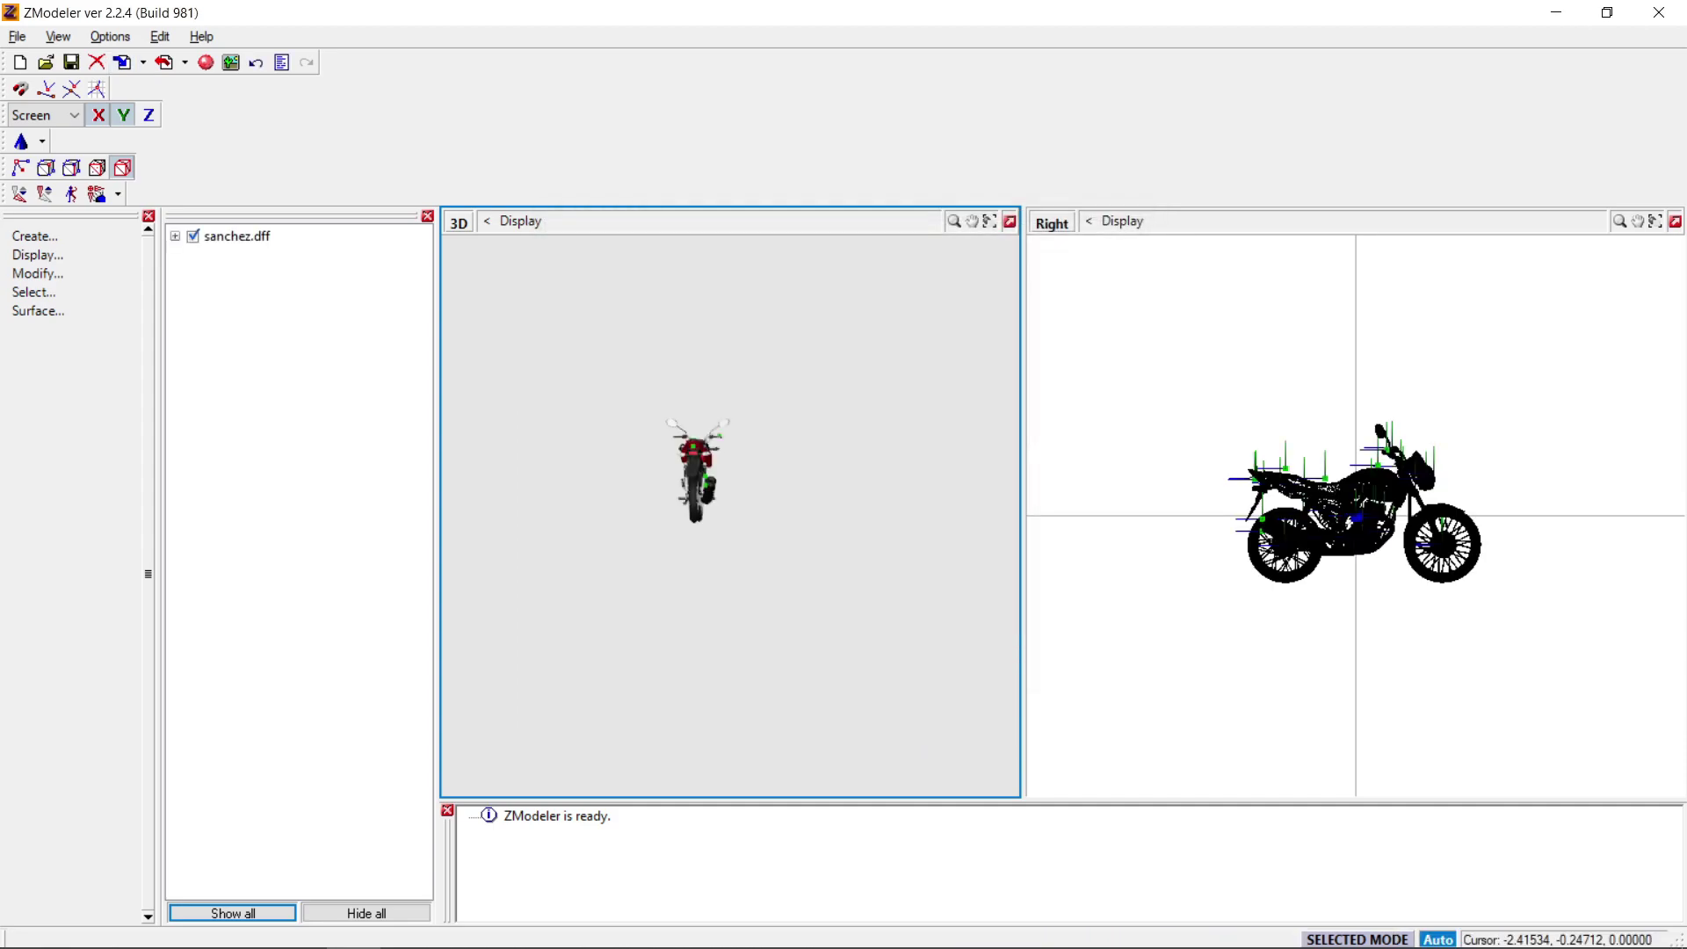
Save the motorcycle scene as a ZModeler2 z3d file named start in the Start 160 2018- LegoMotoPeças folder
scroll(703, 429, "up", 5)
middle_click_drag(729, 518, 905, 518)
scroll(730, 519, "up", 3)
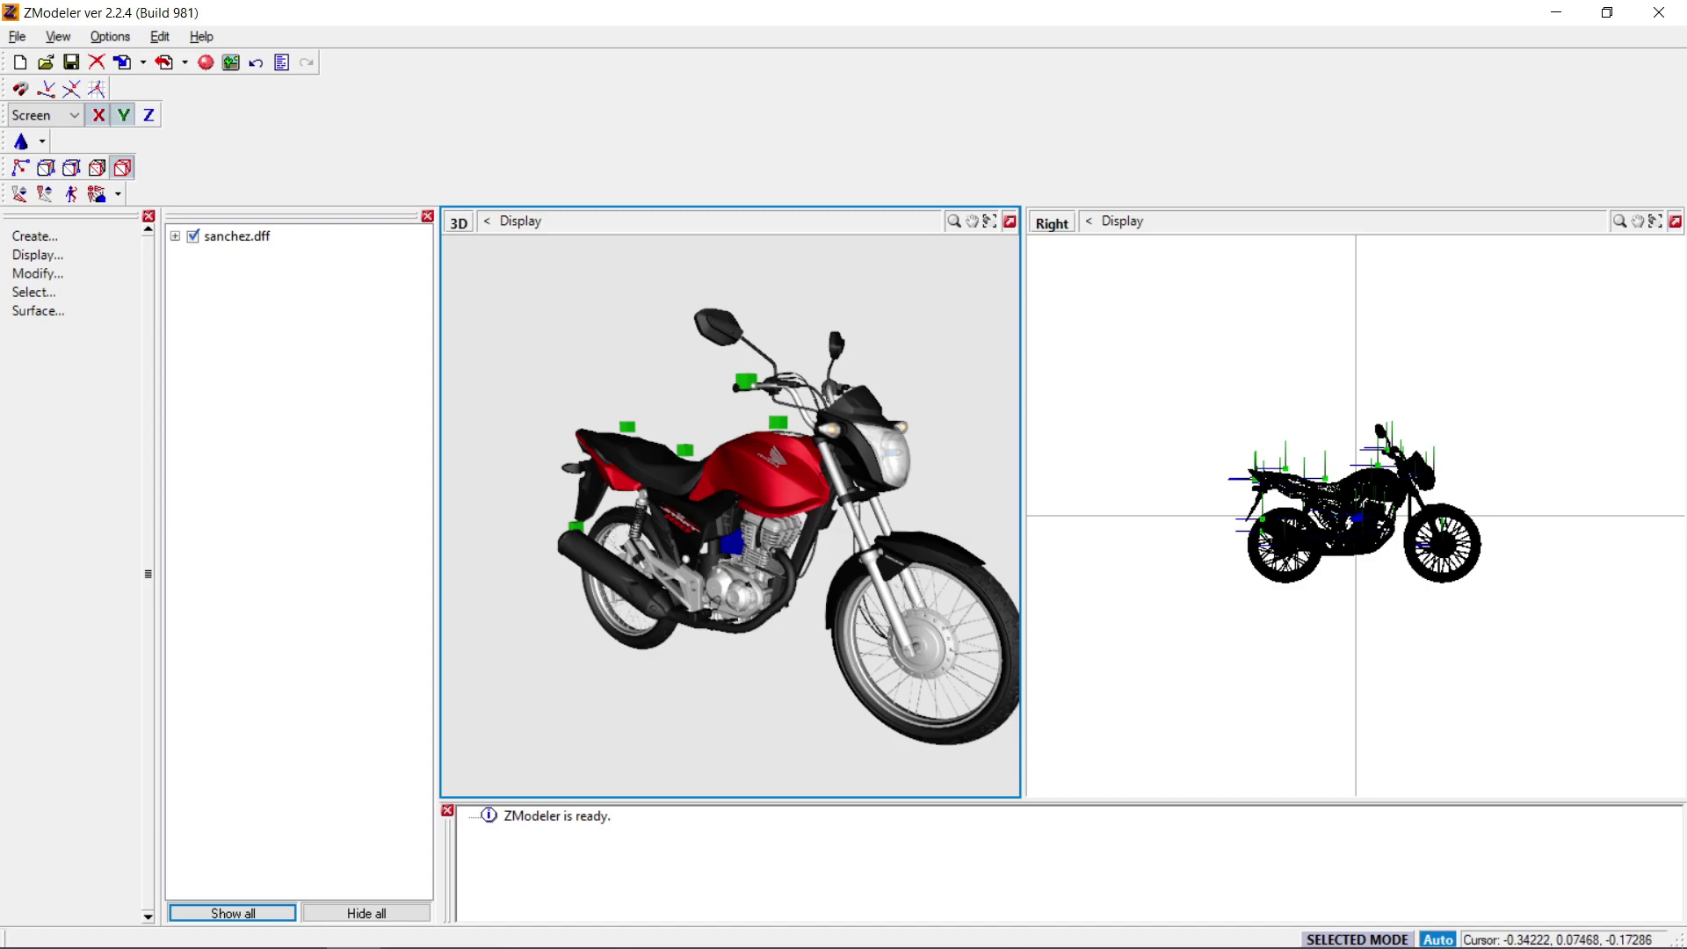
middle_click_drag(738, 527, 717, 528)
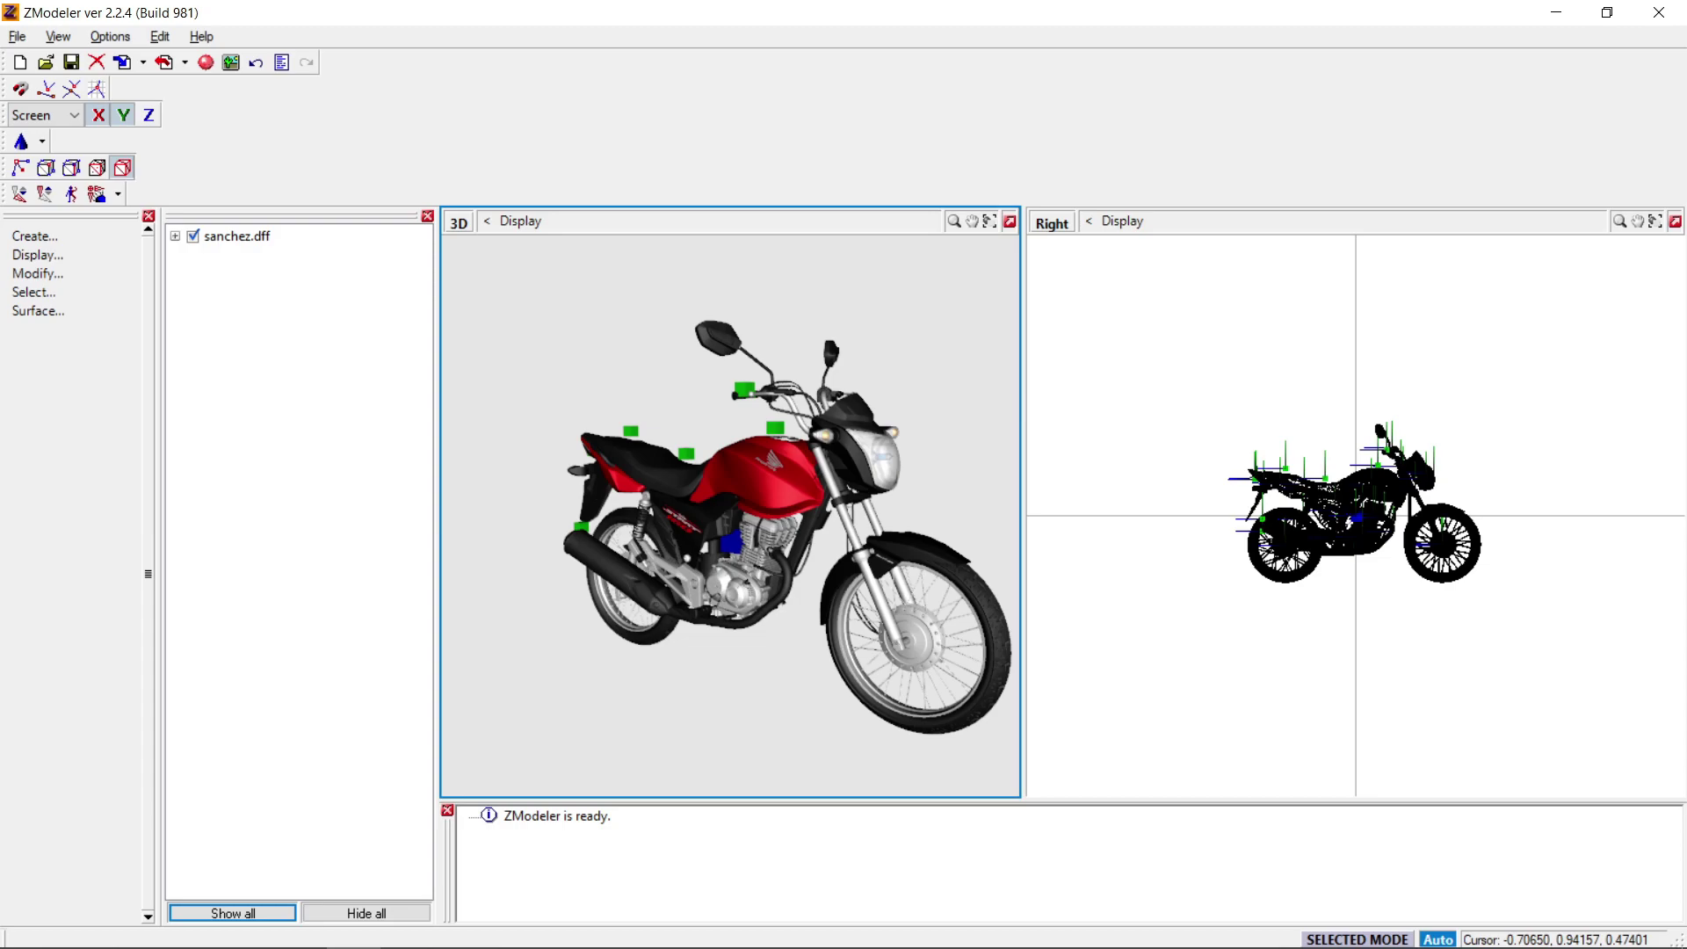
left_click(238, 236)
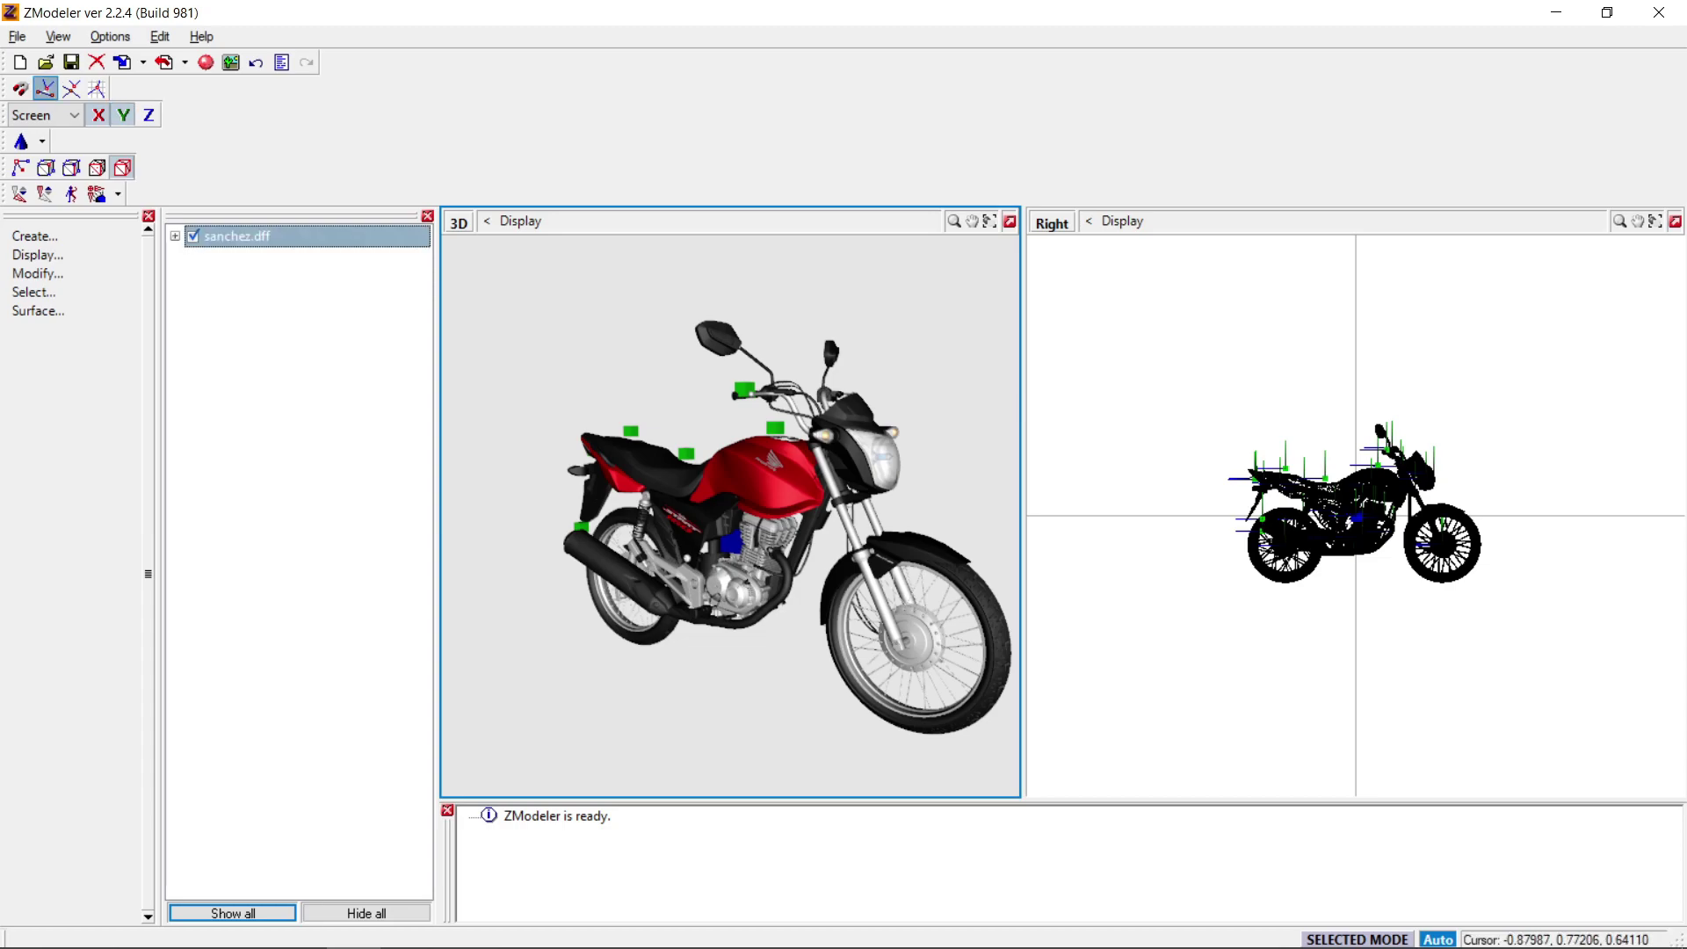
left_click(16, 36)
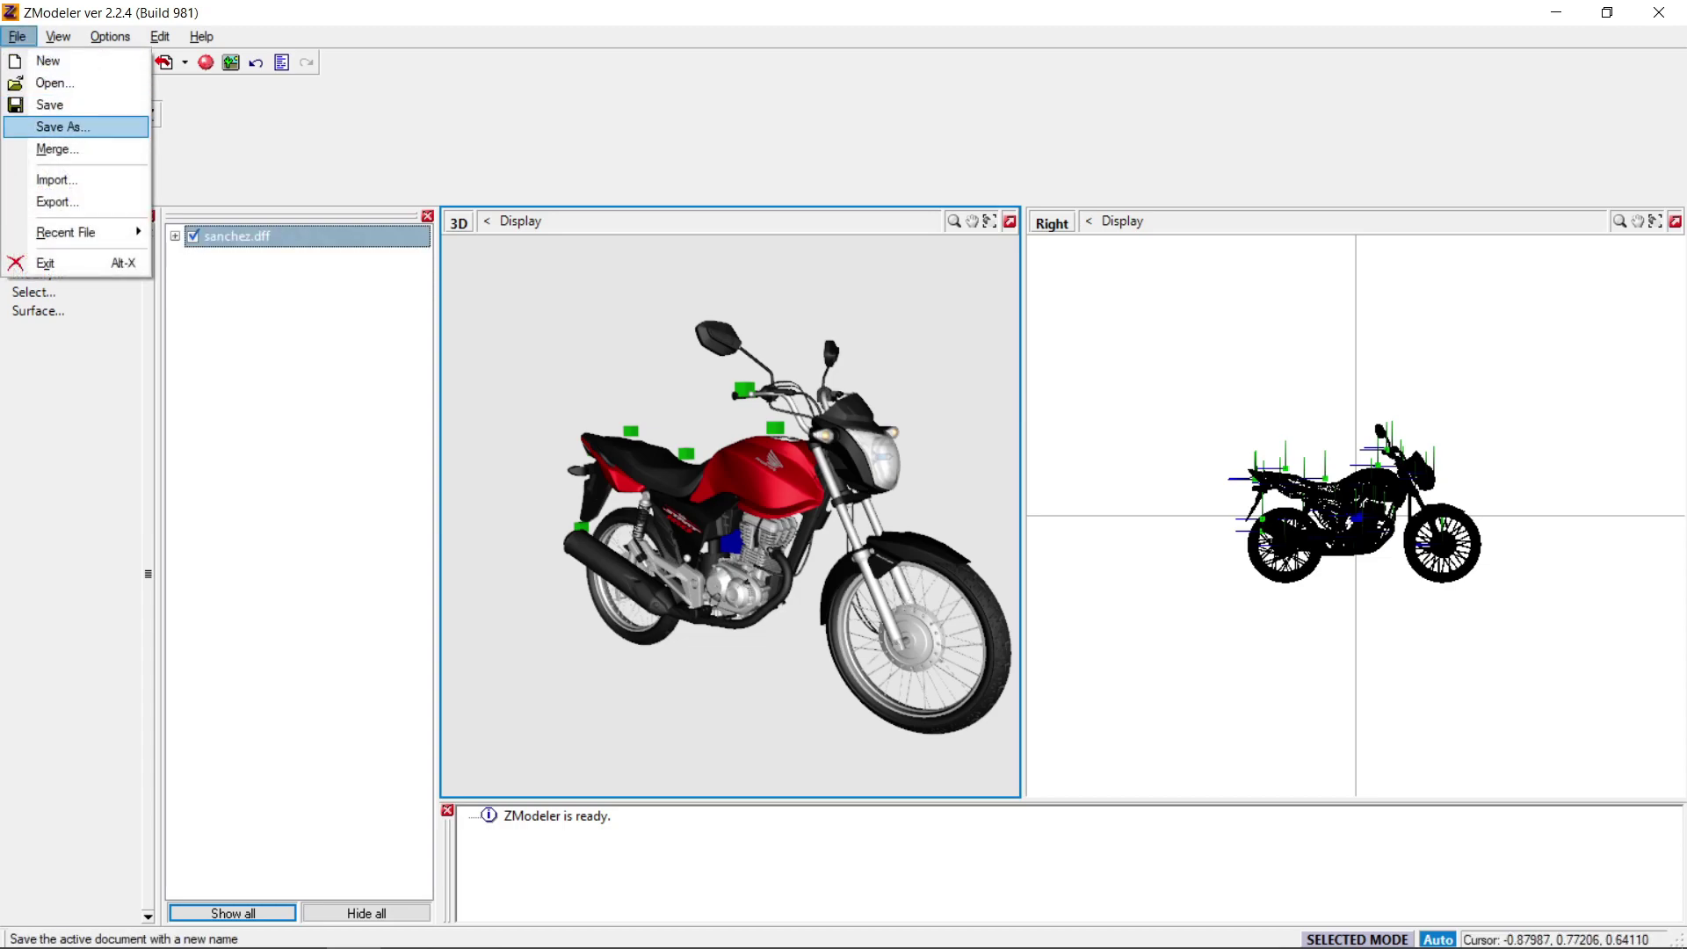
left_click(39, 129)
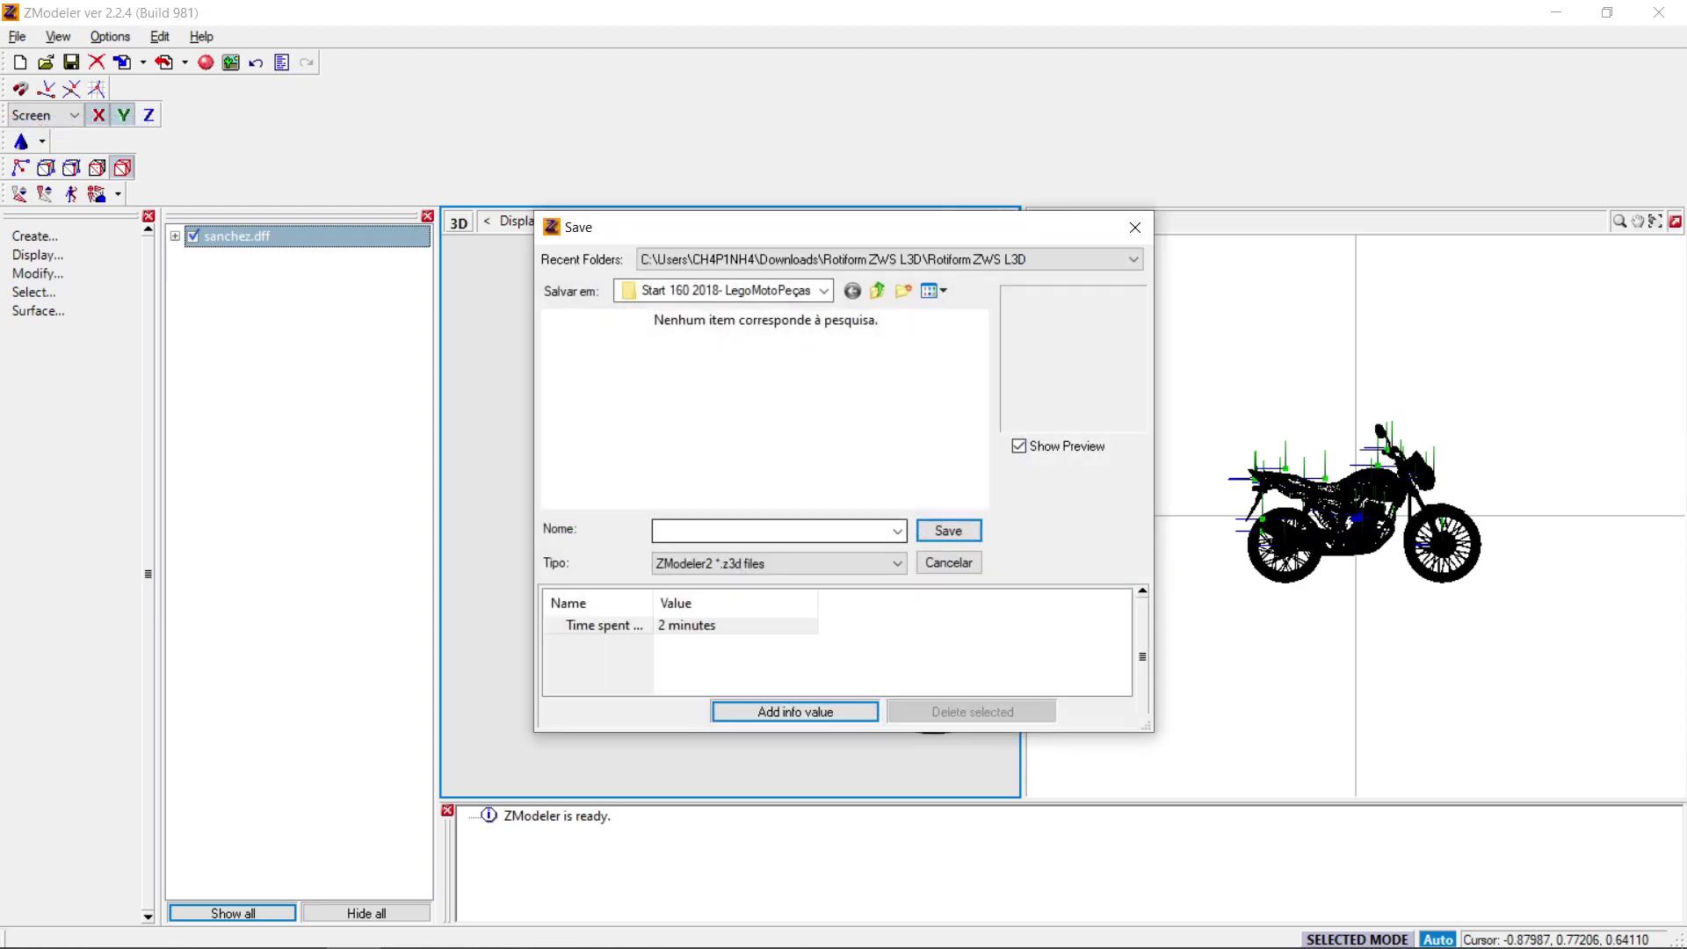
type("start")
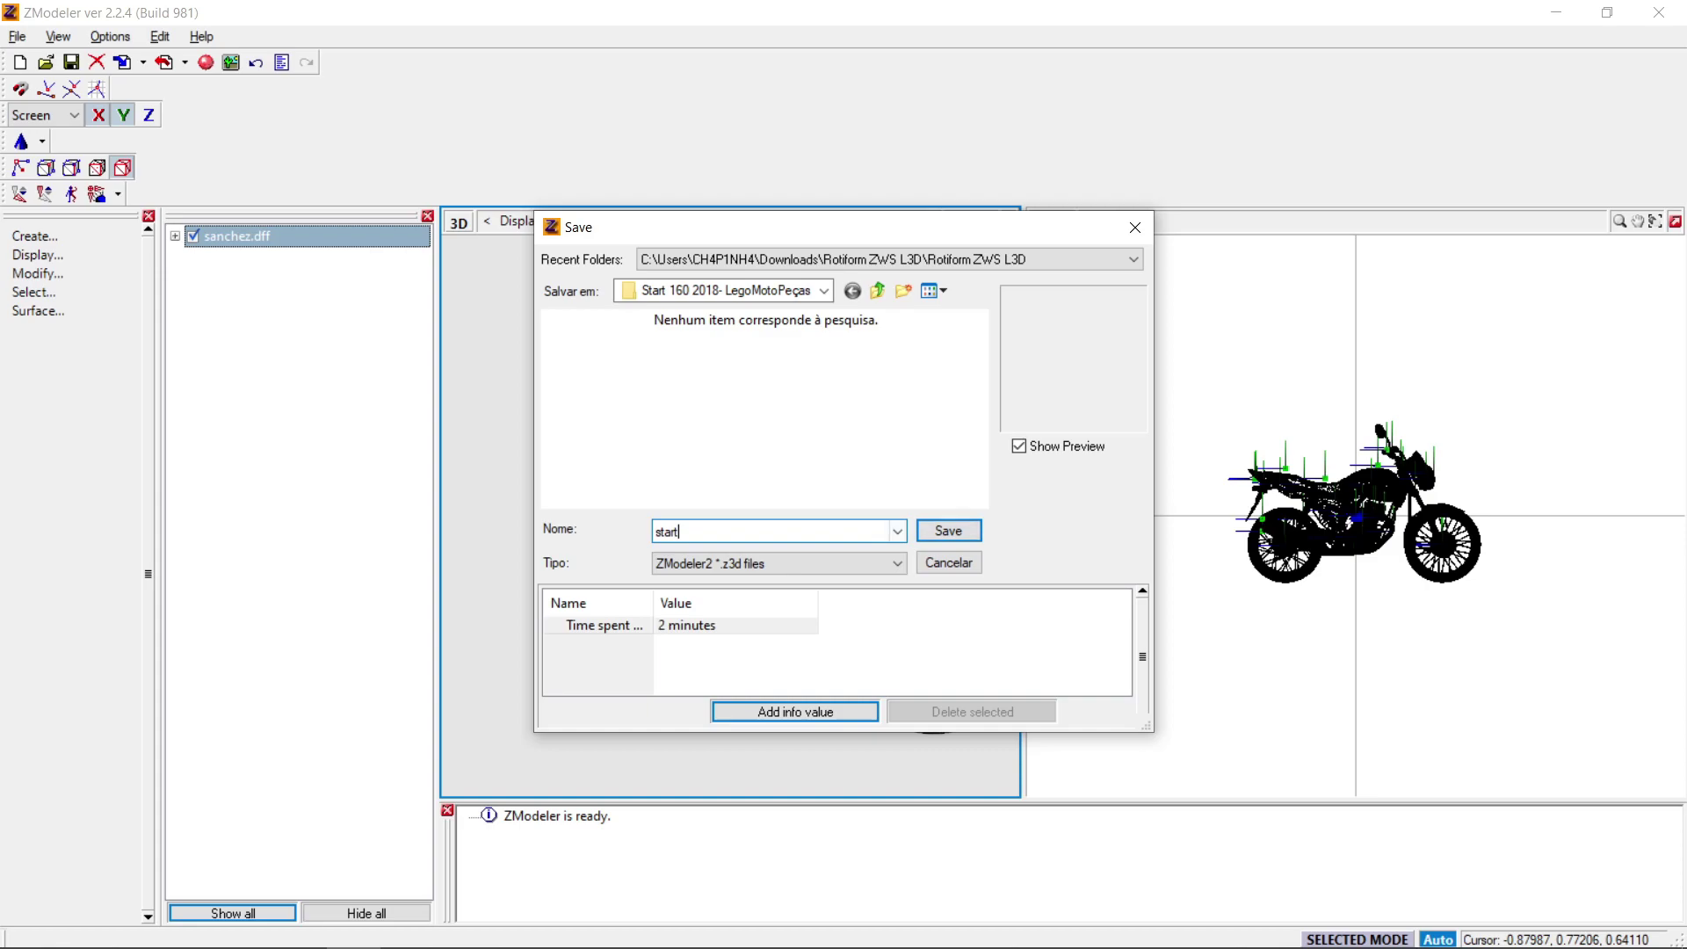
key("Return")
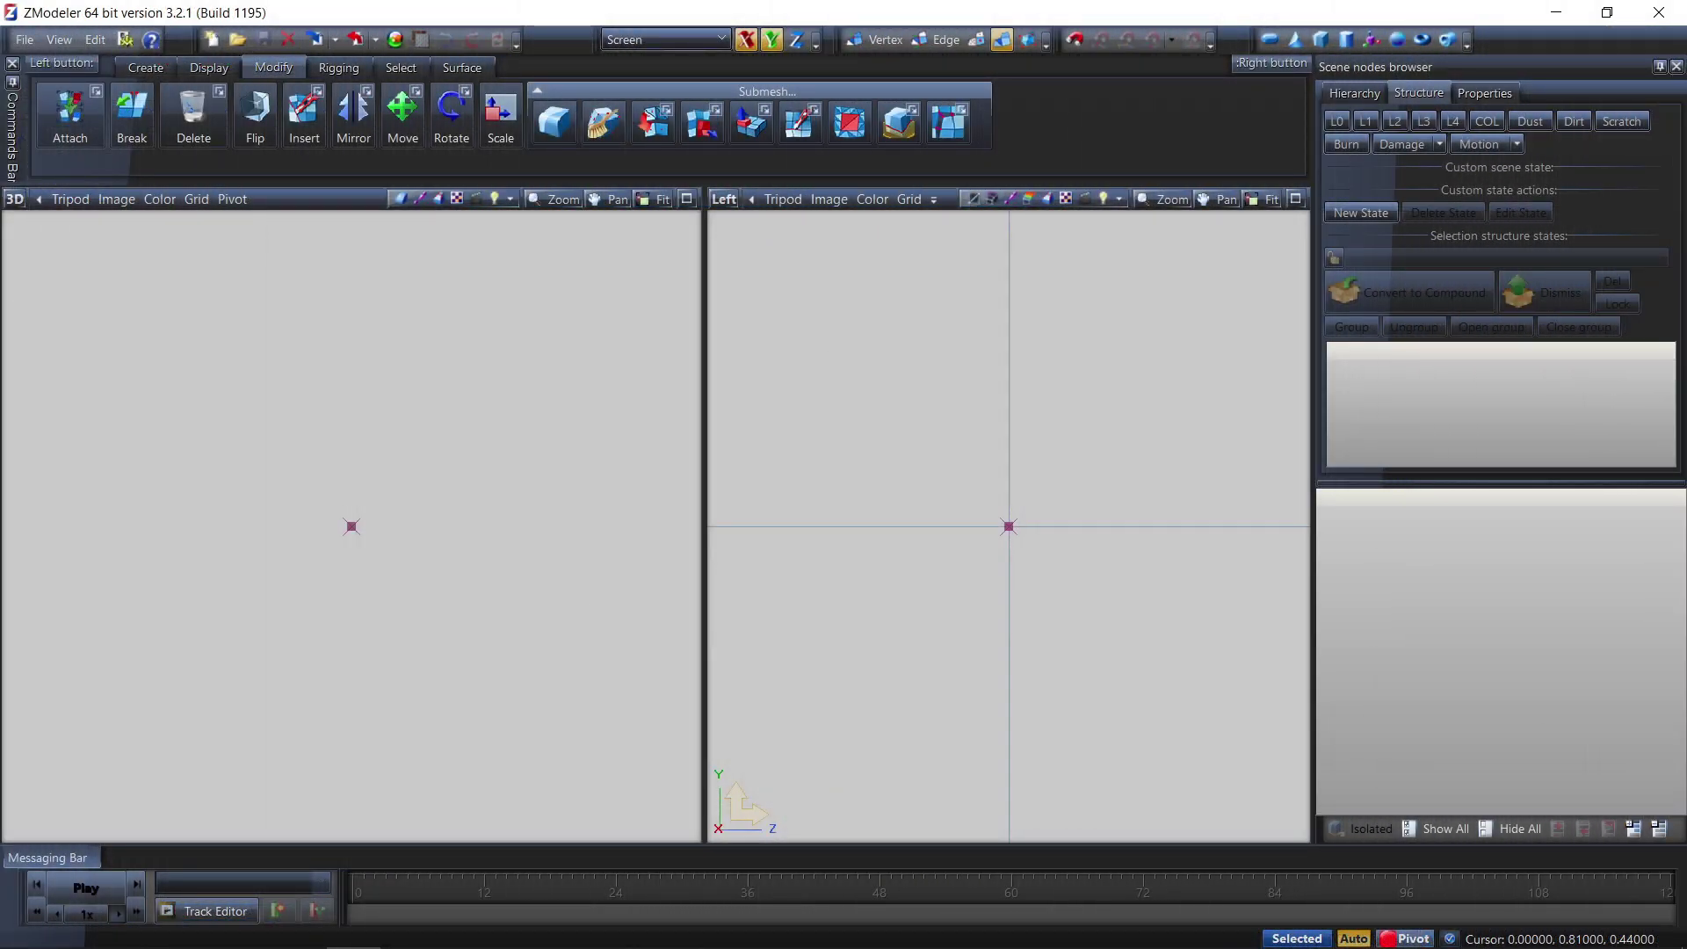
Switch to ZModeler 3 and open start.z3d from the Start 160 2018- LegoMotoPeças folder in Downloads
left_click_drag(703, 528, 616, 527)
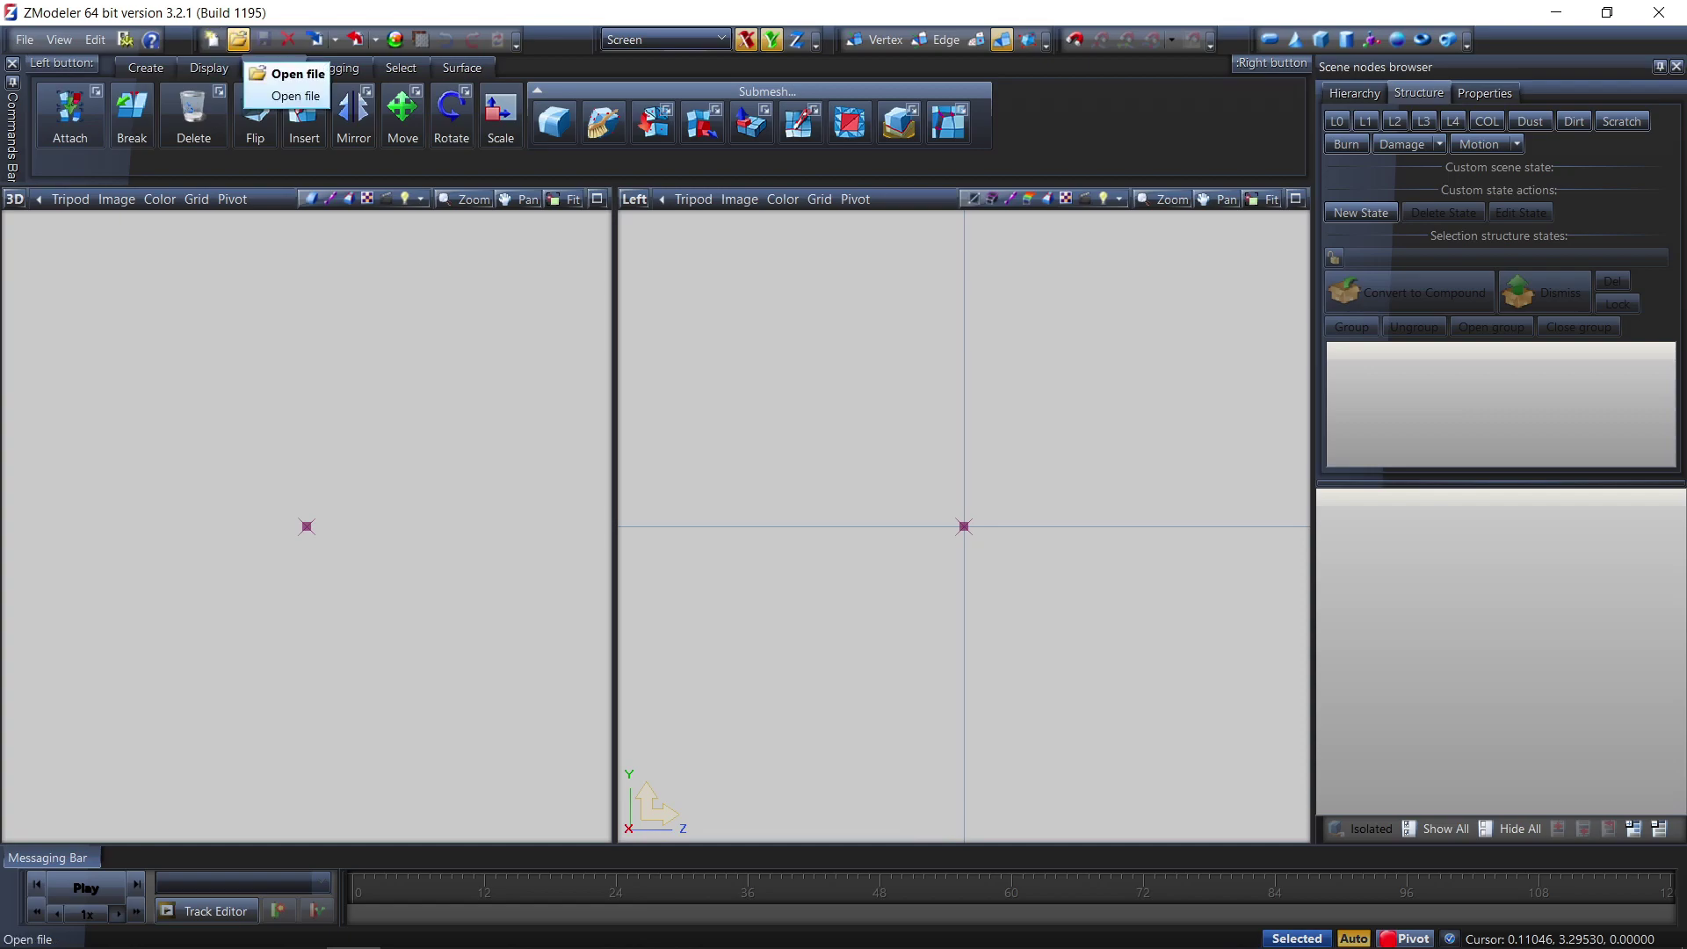
left_click(238, 39)
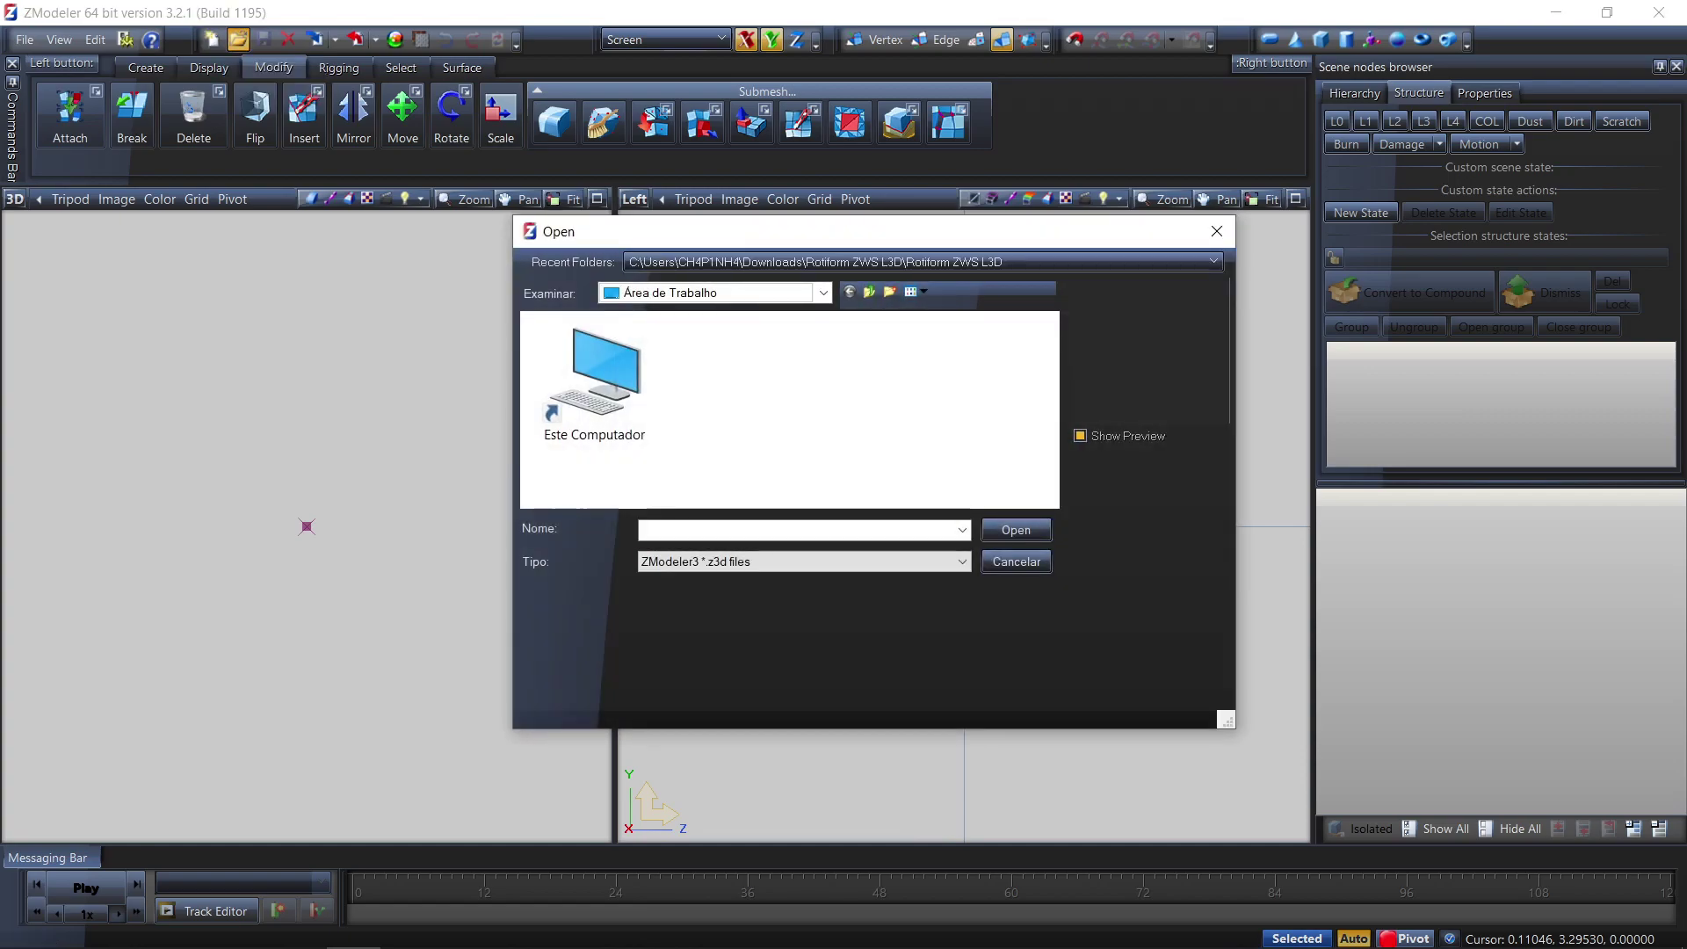
left_click(823, 292)
left_click(668, 419)
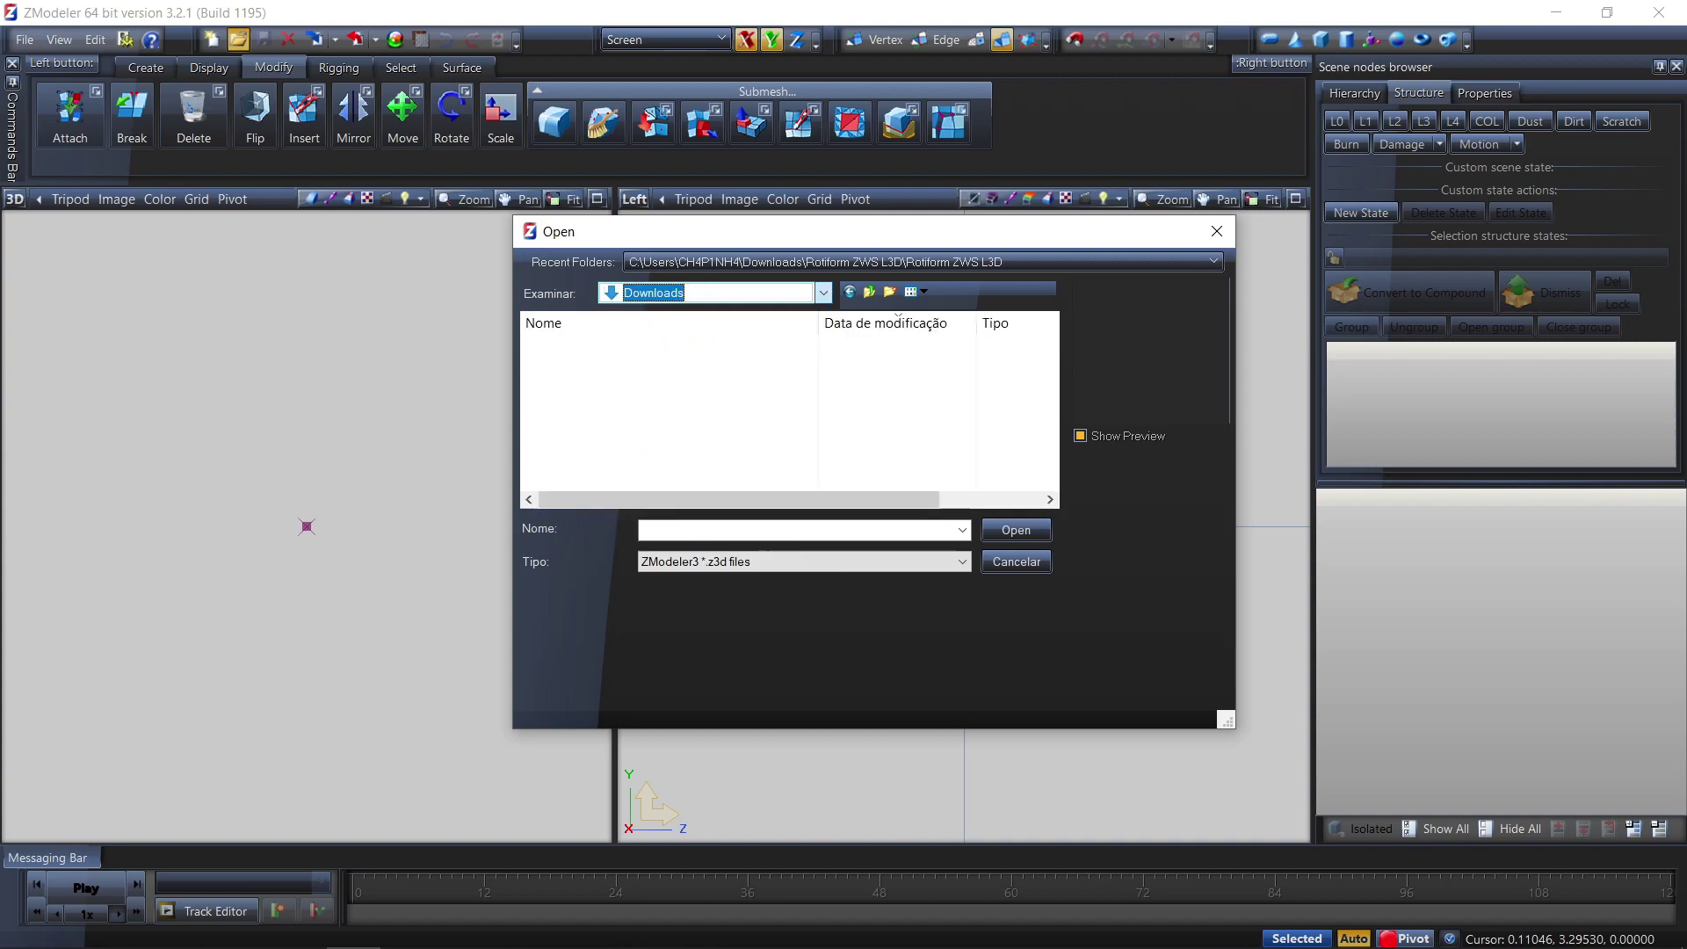
scroll(615, 387, "down", 2)
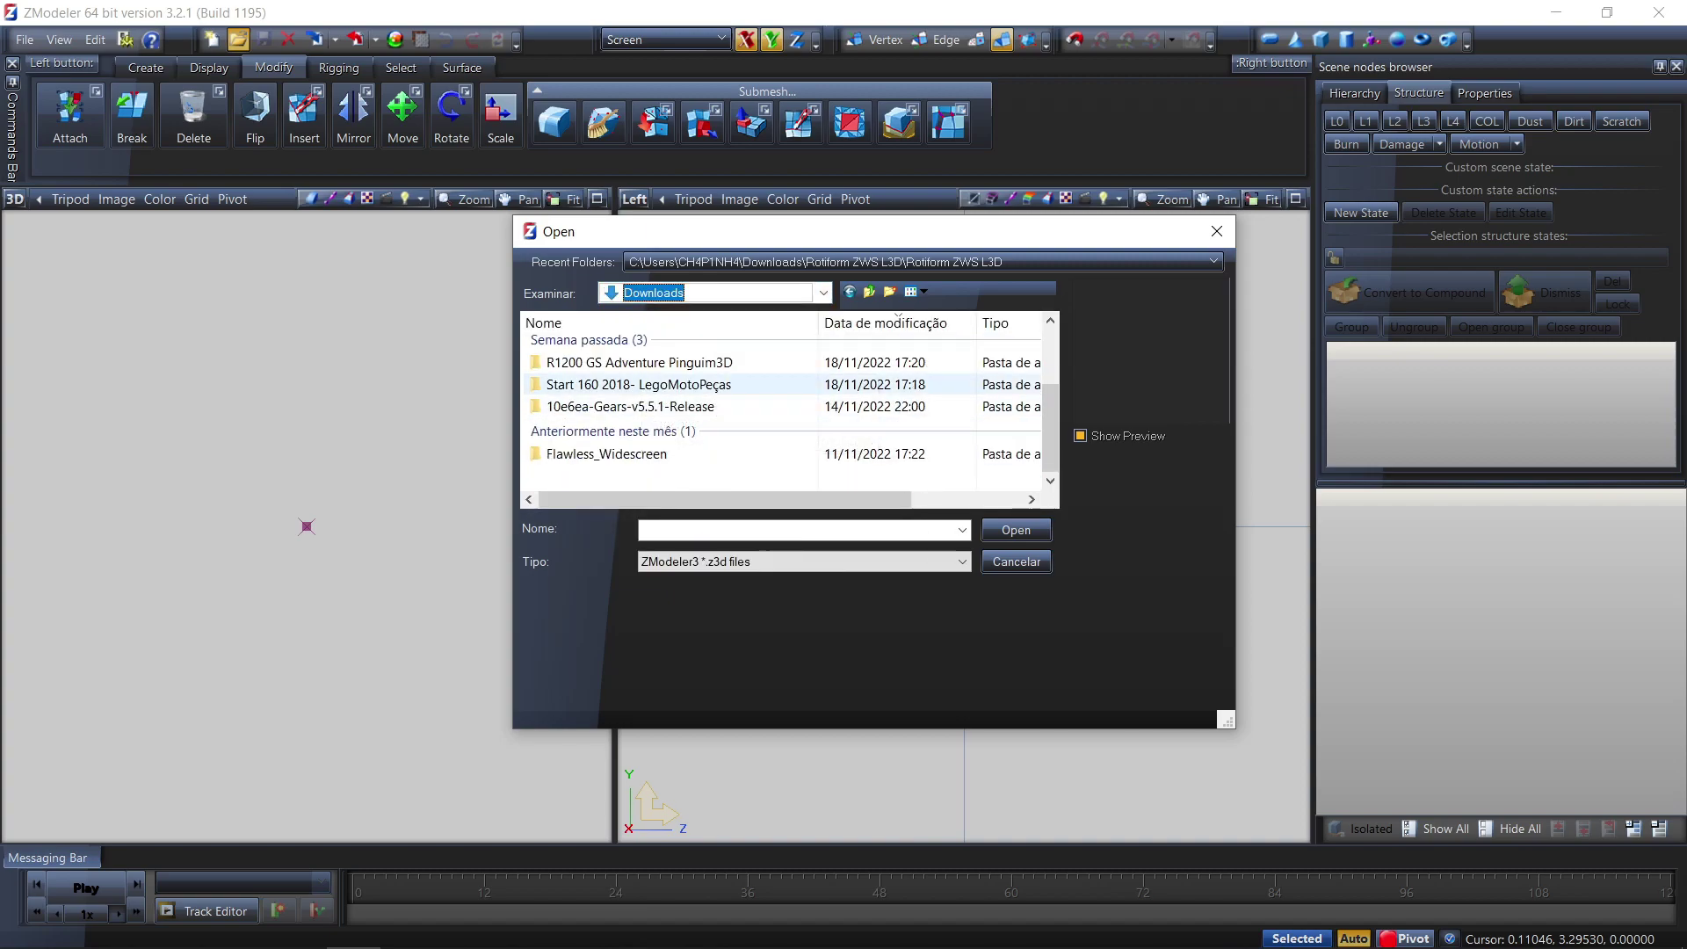
double_click(606, 384)
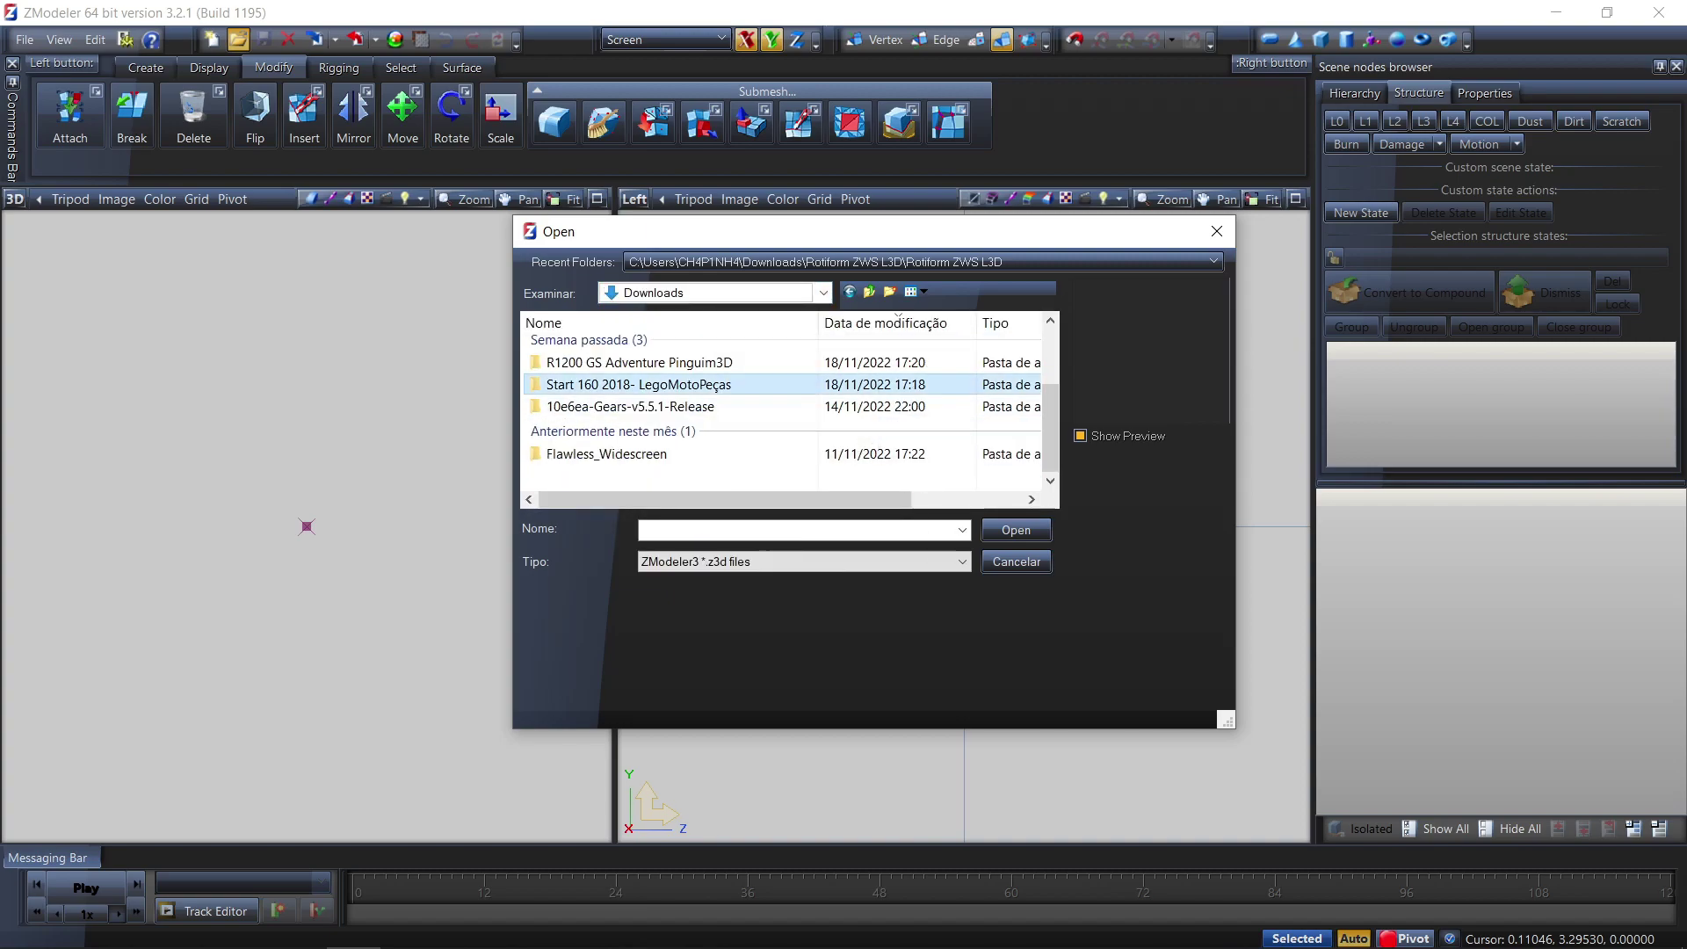
double_click(615, 345)
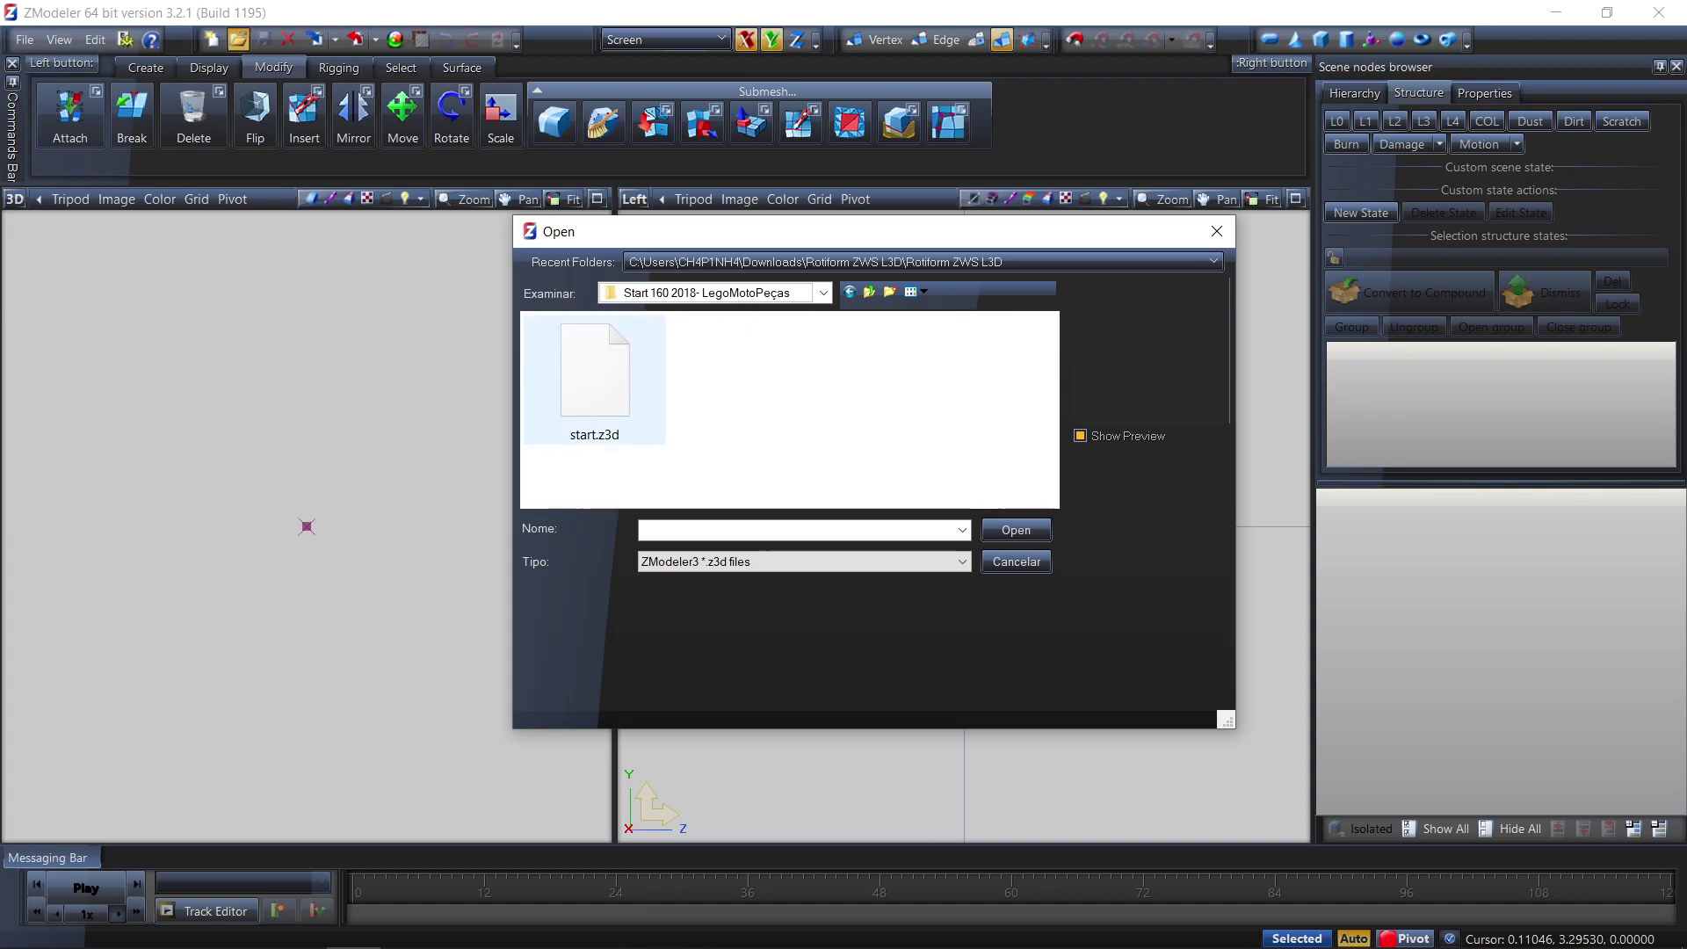
left_click(595, 378)
key("Return")
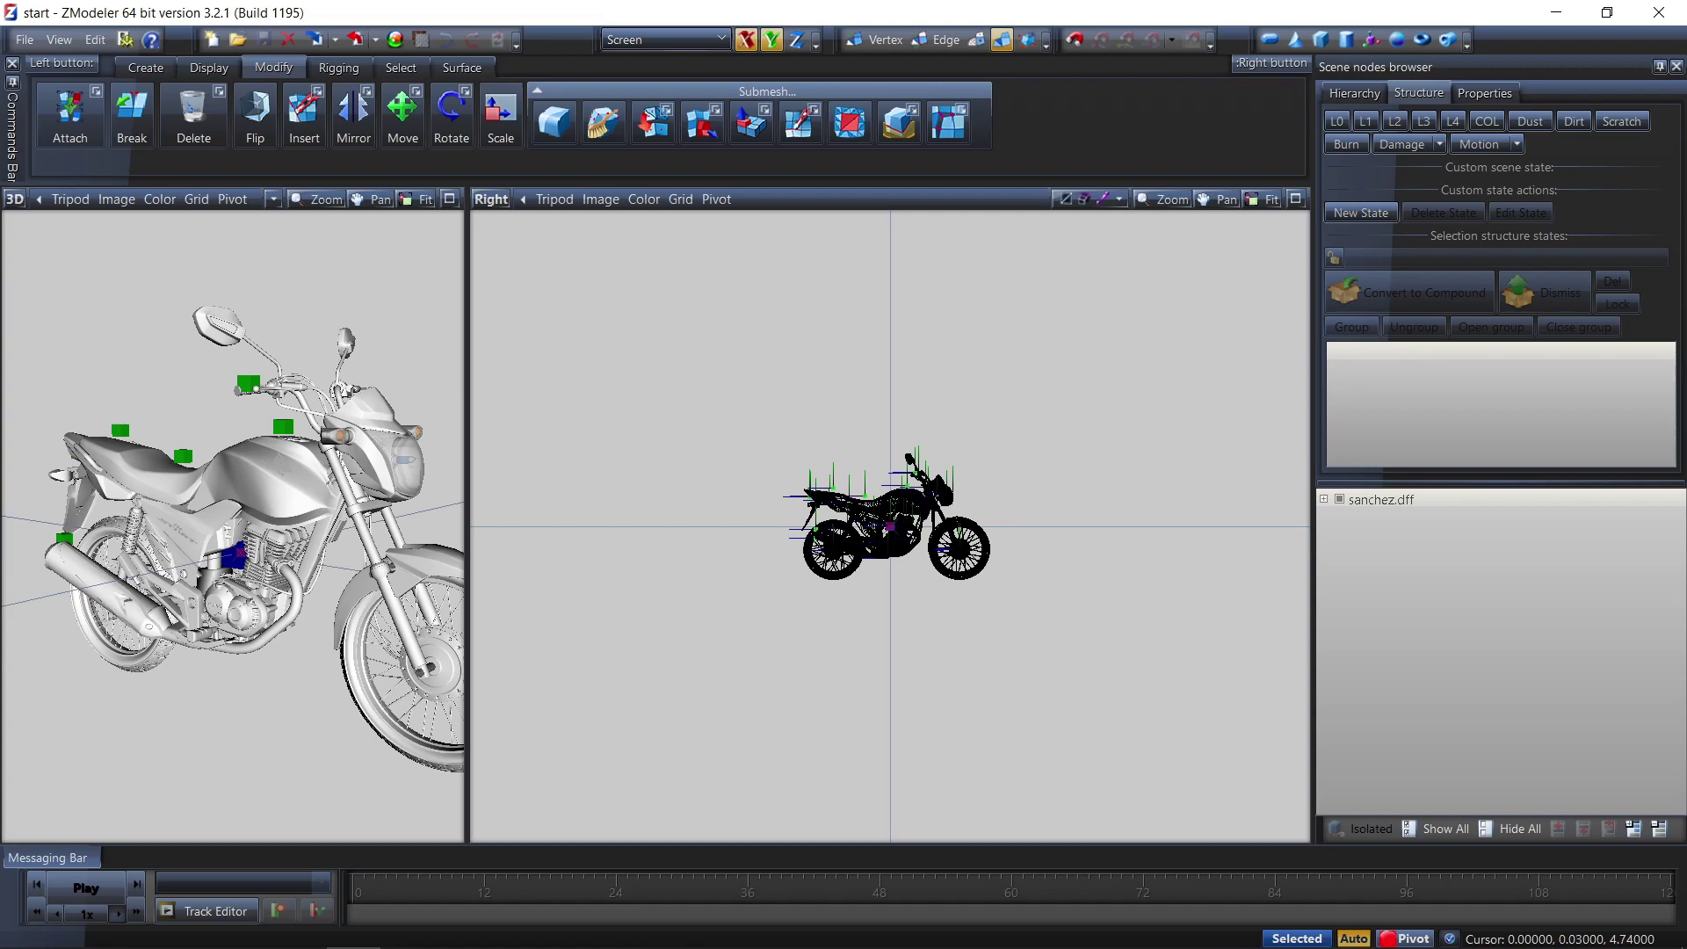
Widen the 3D view and examine the motorcycle's front wheel, headlight, engine and rear from several angles
left_click_drag(467, 518, 624, 519)
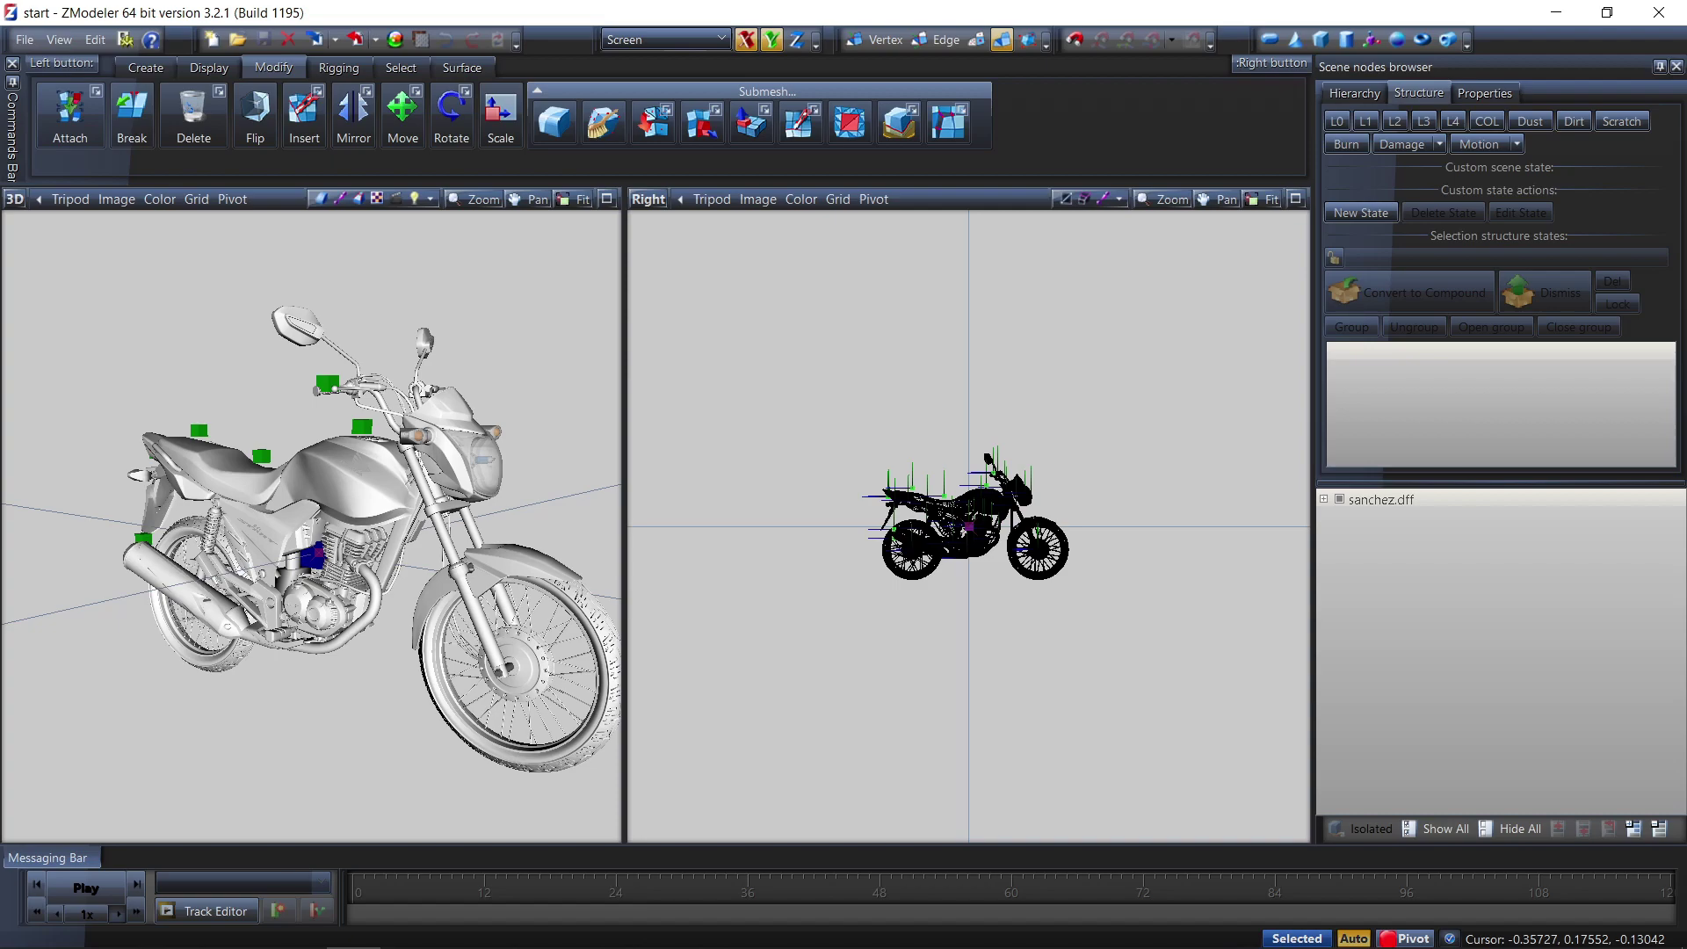
middle_click_drag(312, 528, 439, 624)
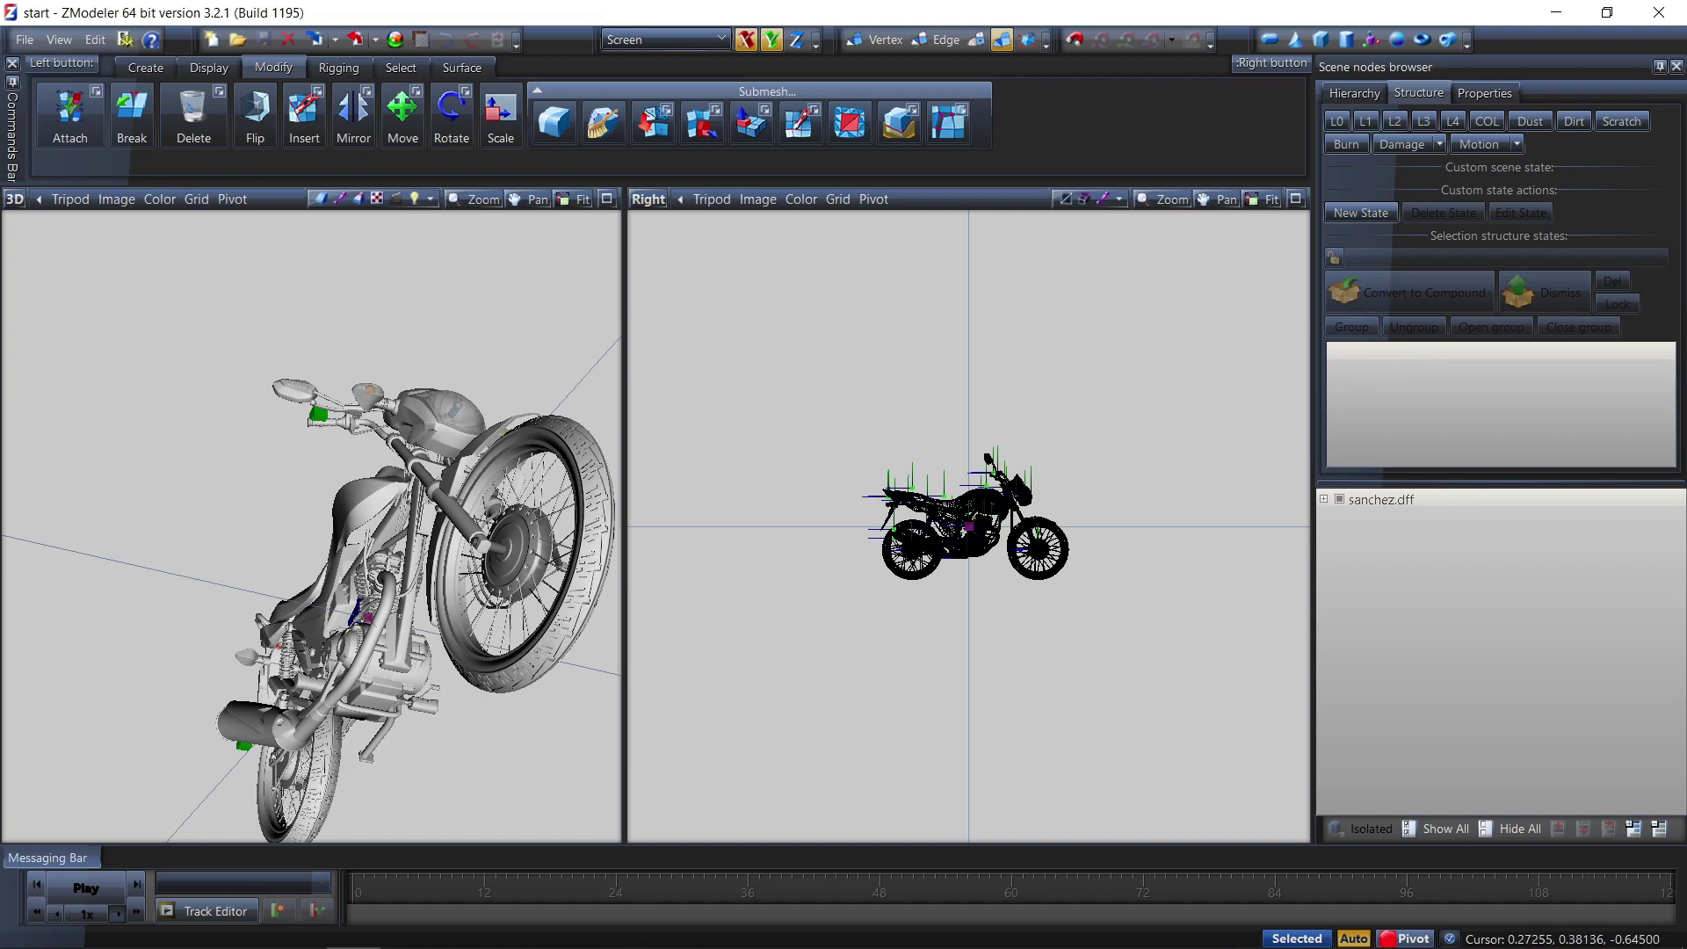
scroll(466, 395, "up", 5)
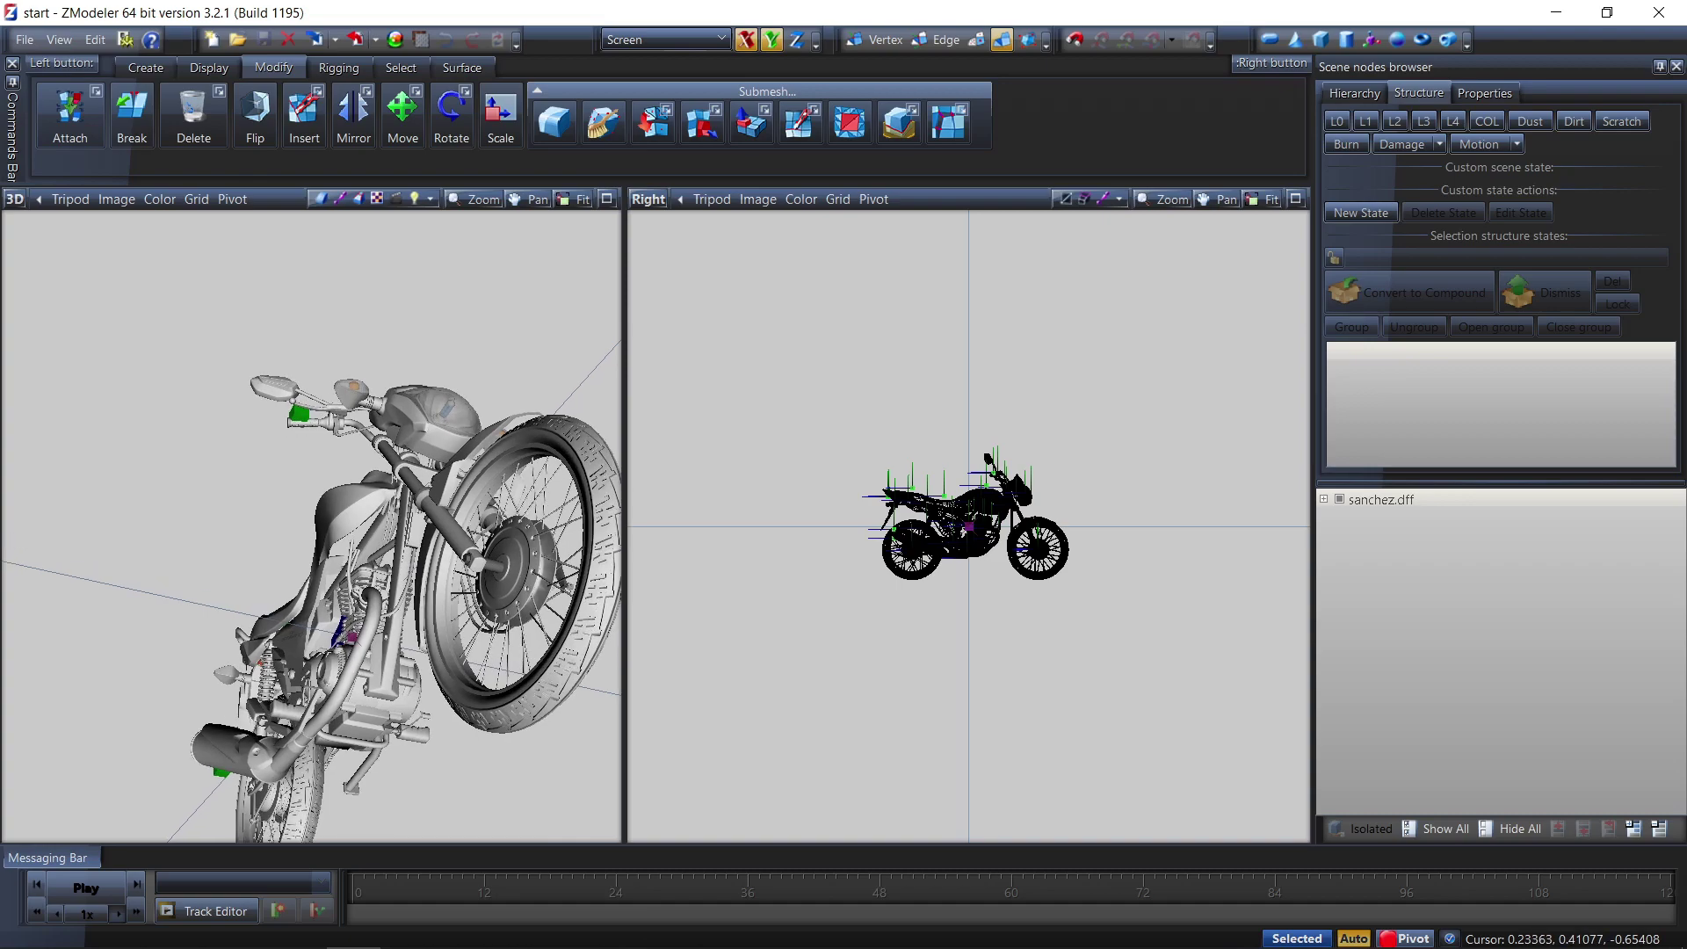
middle_click_drag(312, 527, 304, 531)
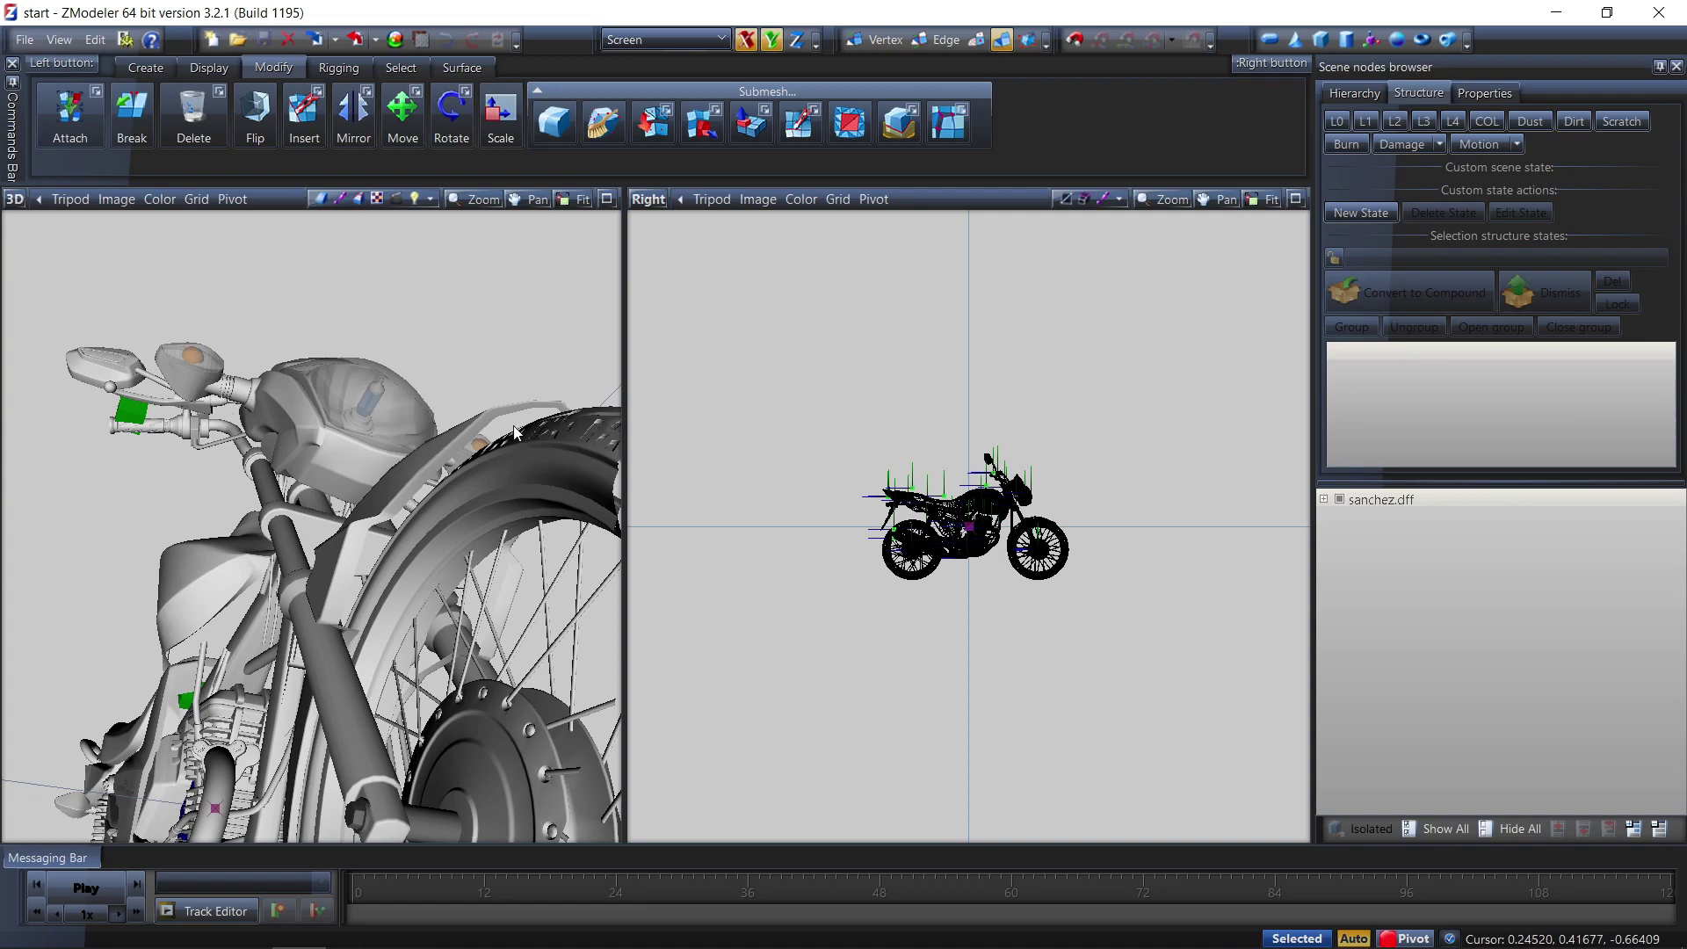
scroll(504, 438, "down", 3)
middle_click_drag(504, 437, 492, 741)
scroll(483, 731, "up", 3)
scroll(471, 738, "down", 2)
scroll(493, 741, "down", 1)
middle_click_drag(339, 592, 441, 699)
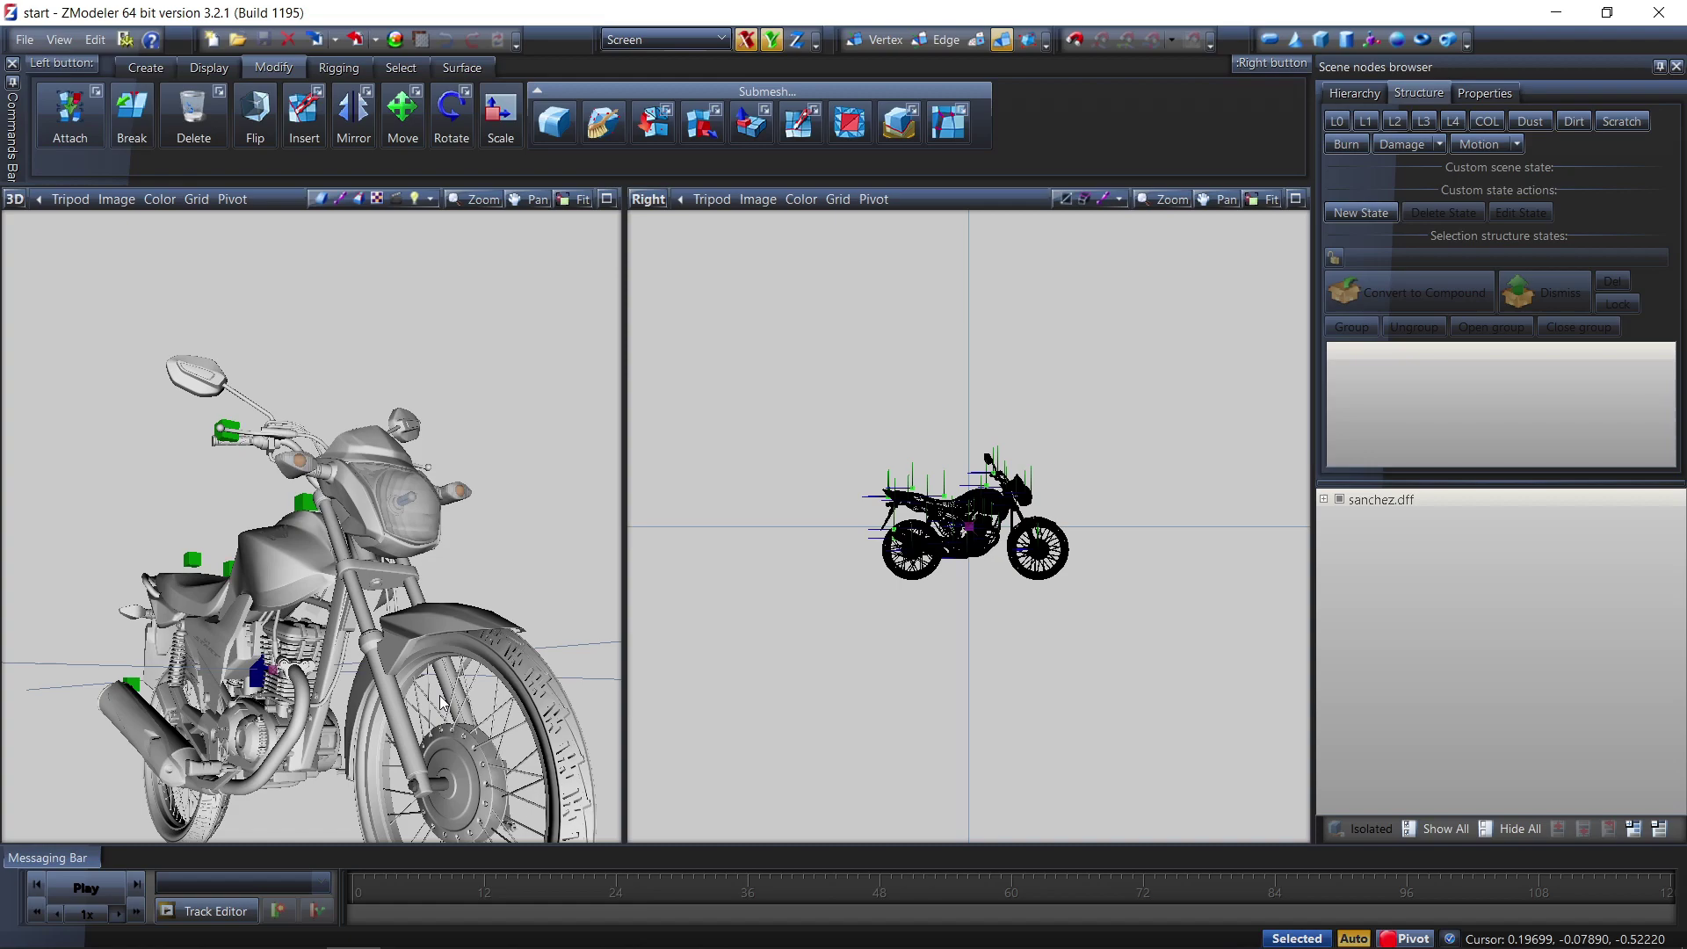
middle_click_drag(492, 566, 479, 571)
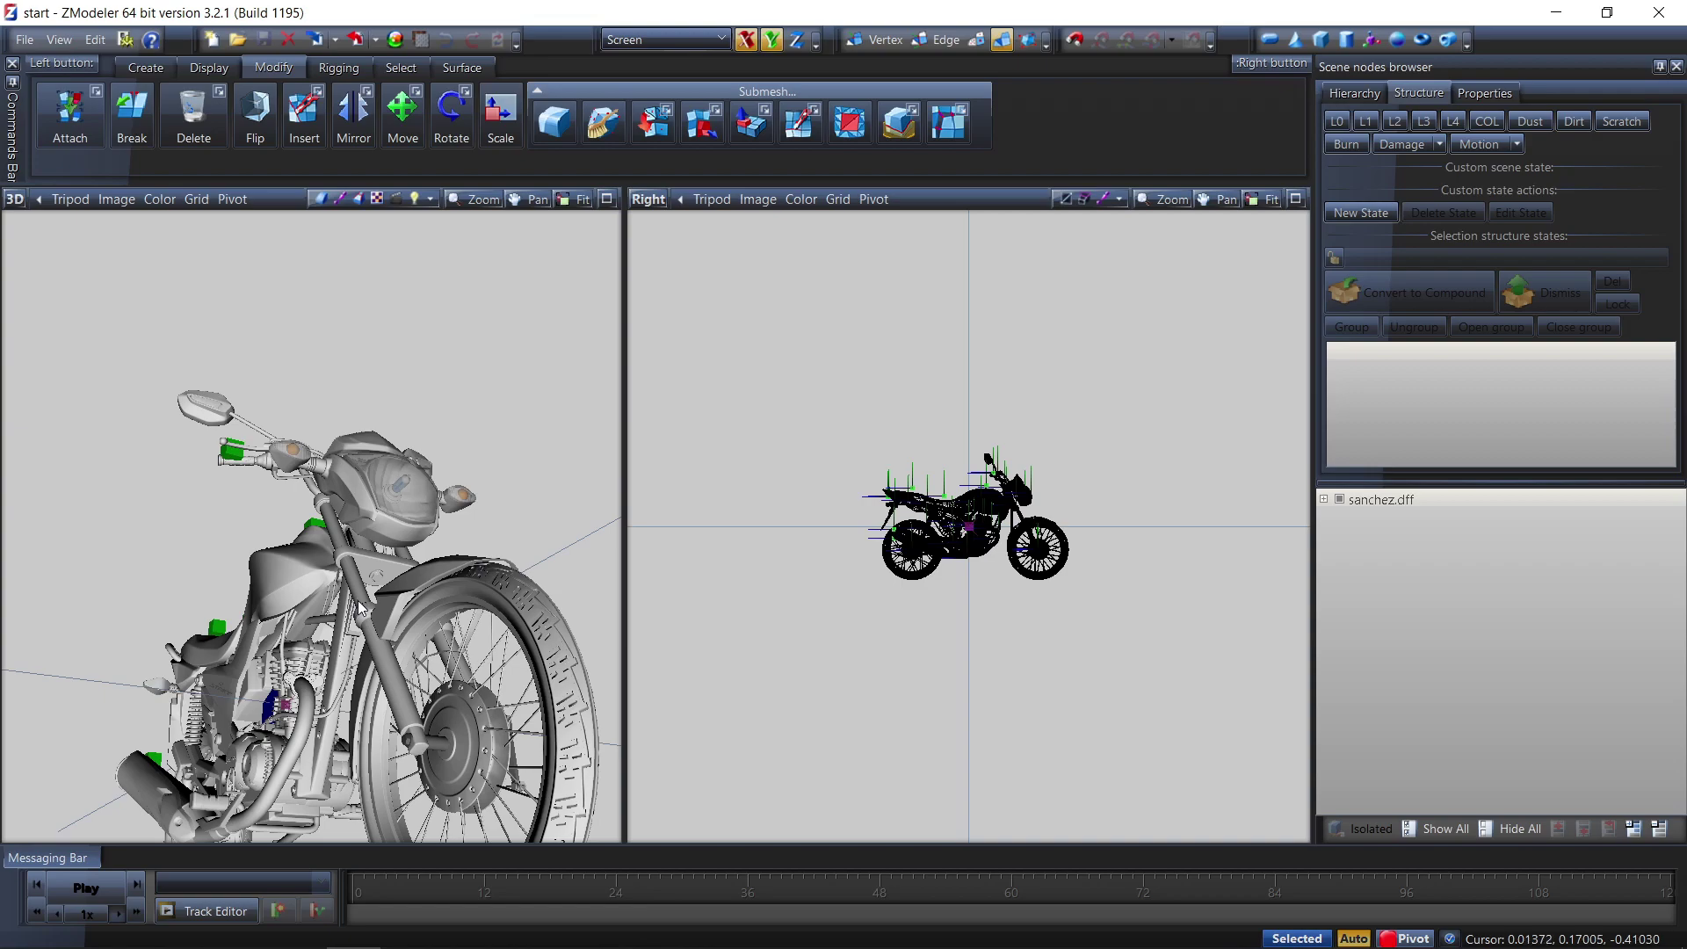
middle_click_drag(356, 611, 178, 626)
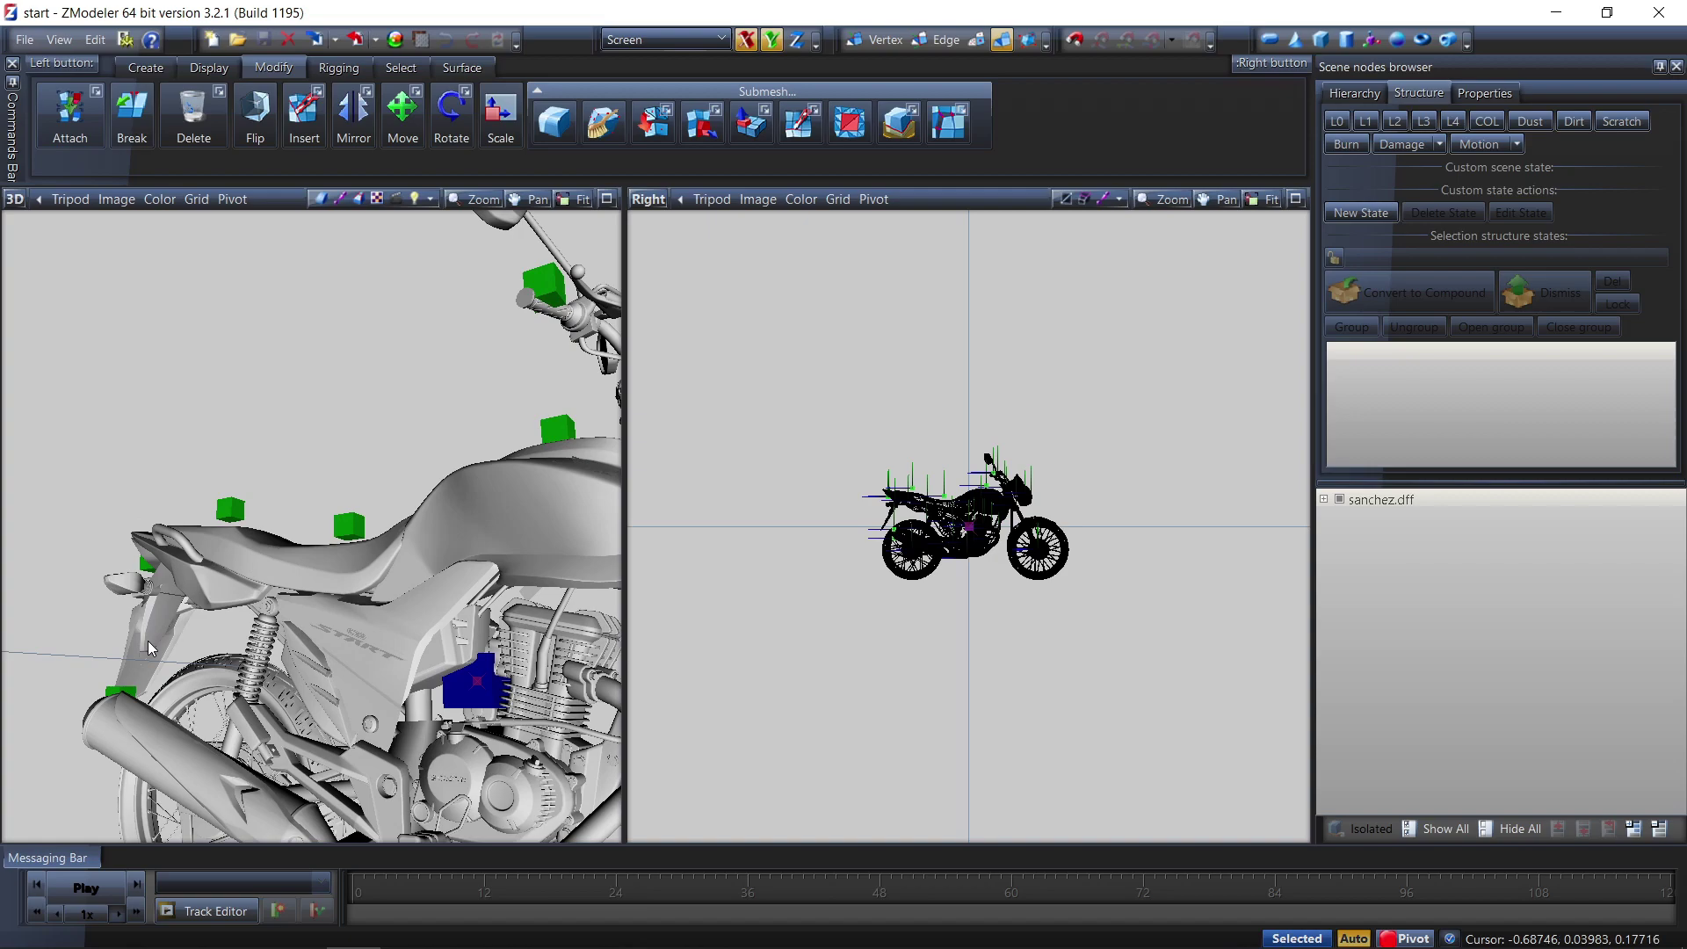
scroll(147, 641, "down", 5)
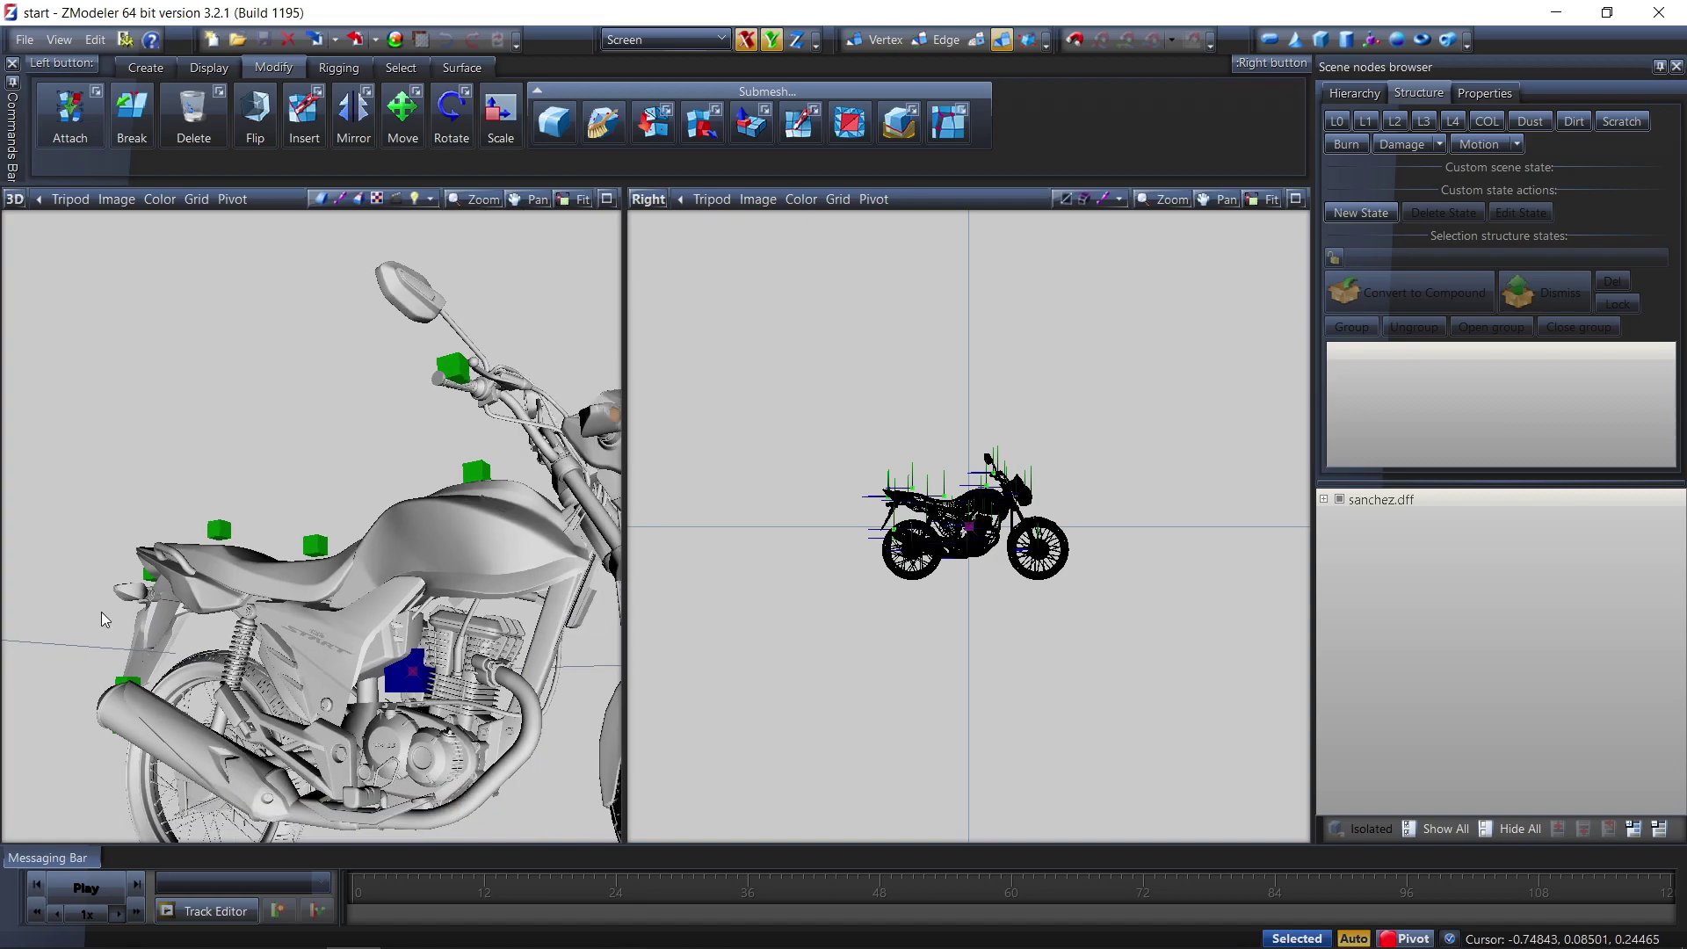
middle_click_drag(107, 597, 344, 593)
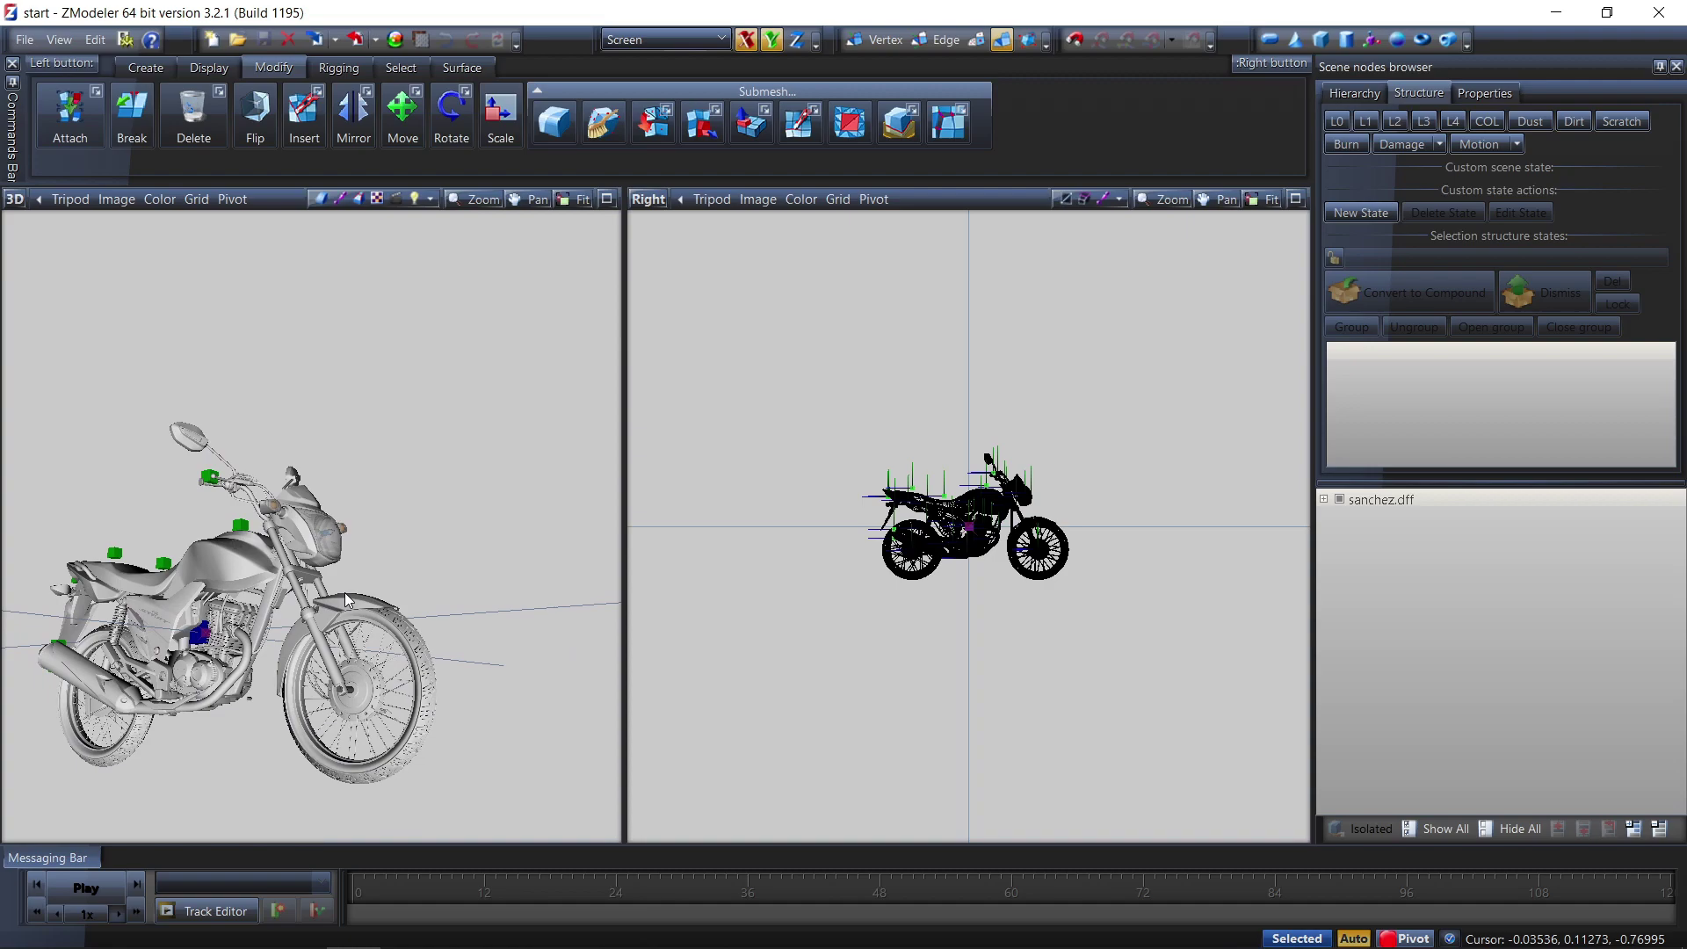
middle_click_drag(346, 592, 336, 609)
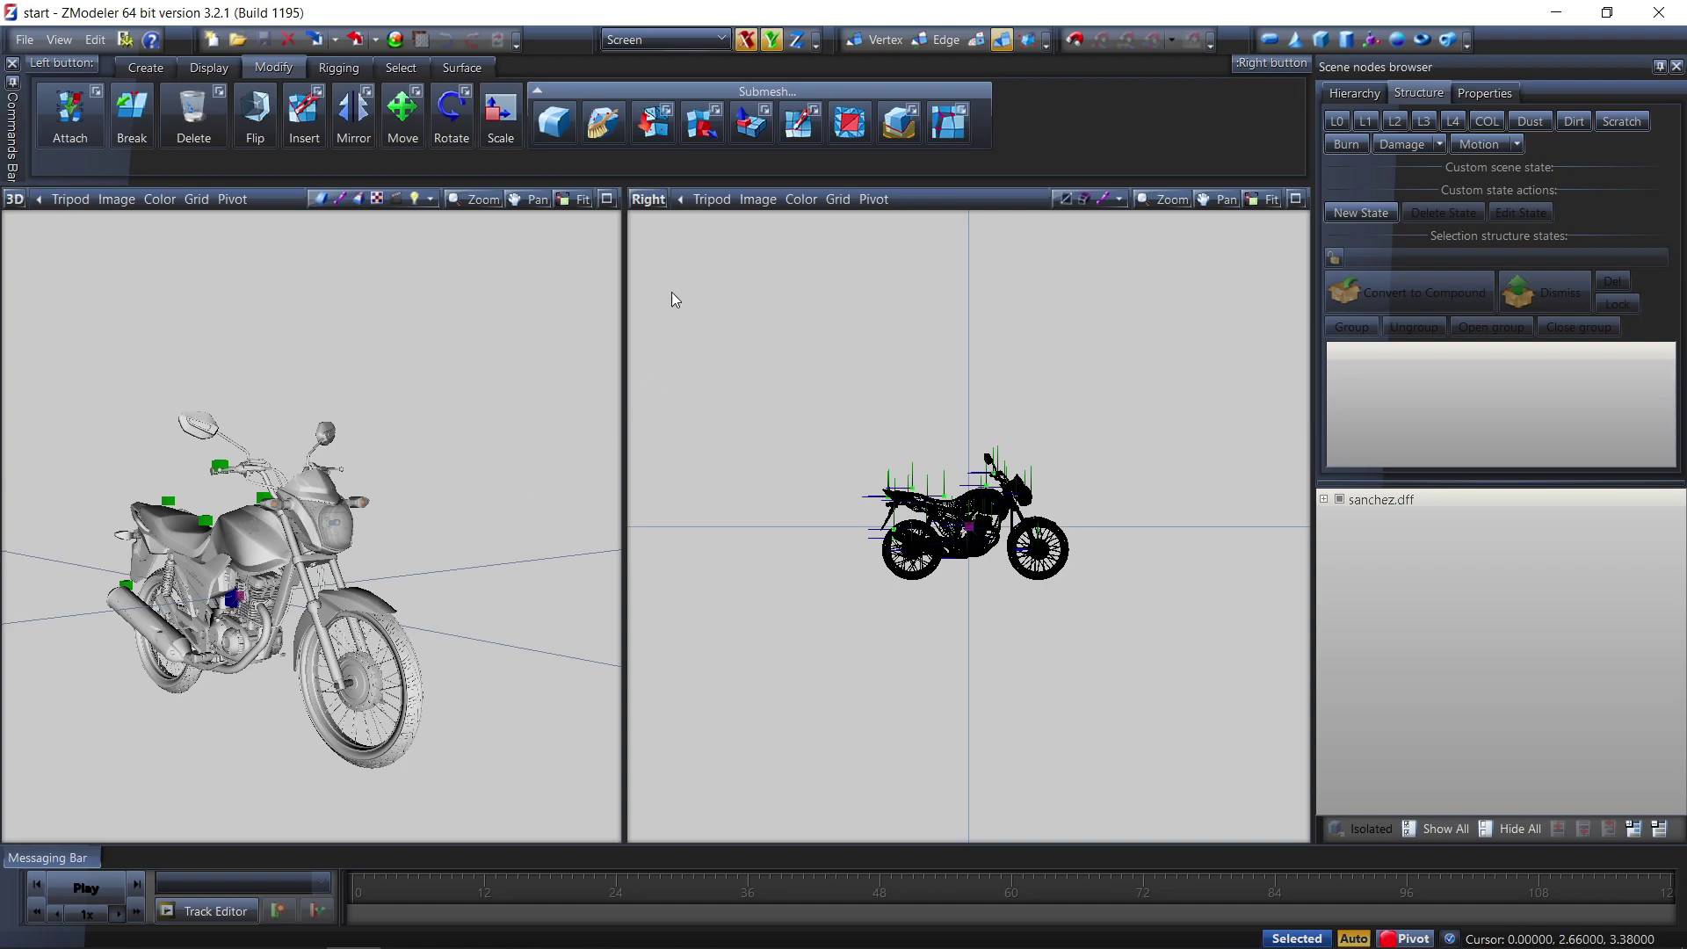
Delete the Collision and Shadow nodes from the sanchez.dff hierarchy
left_click(1325, 499)
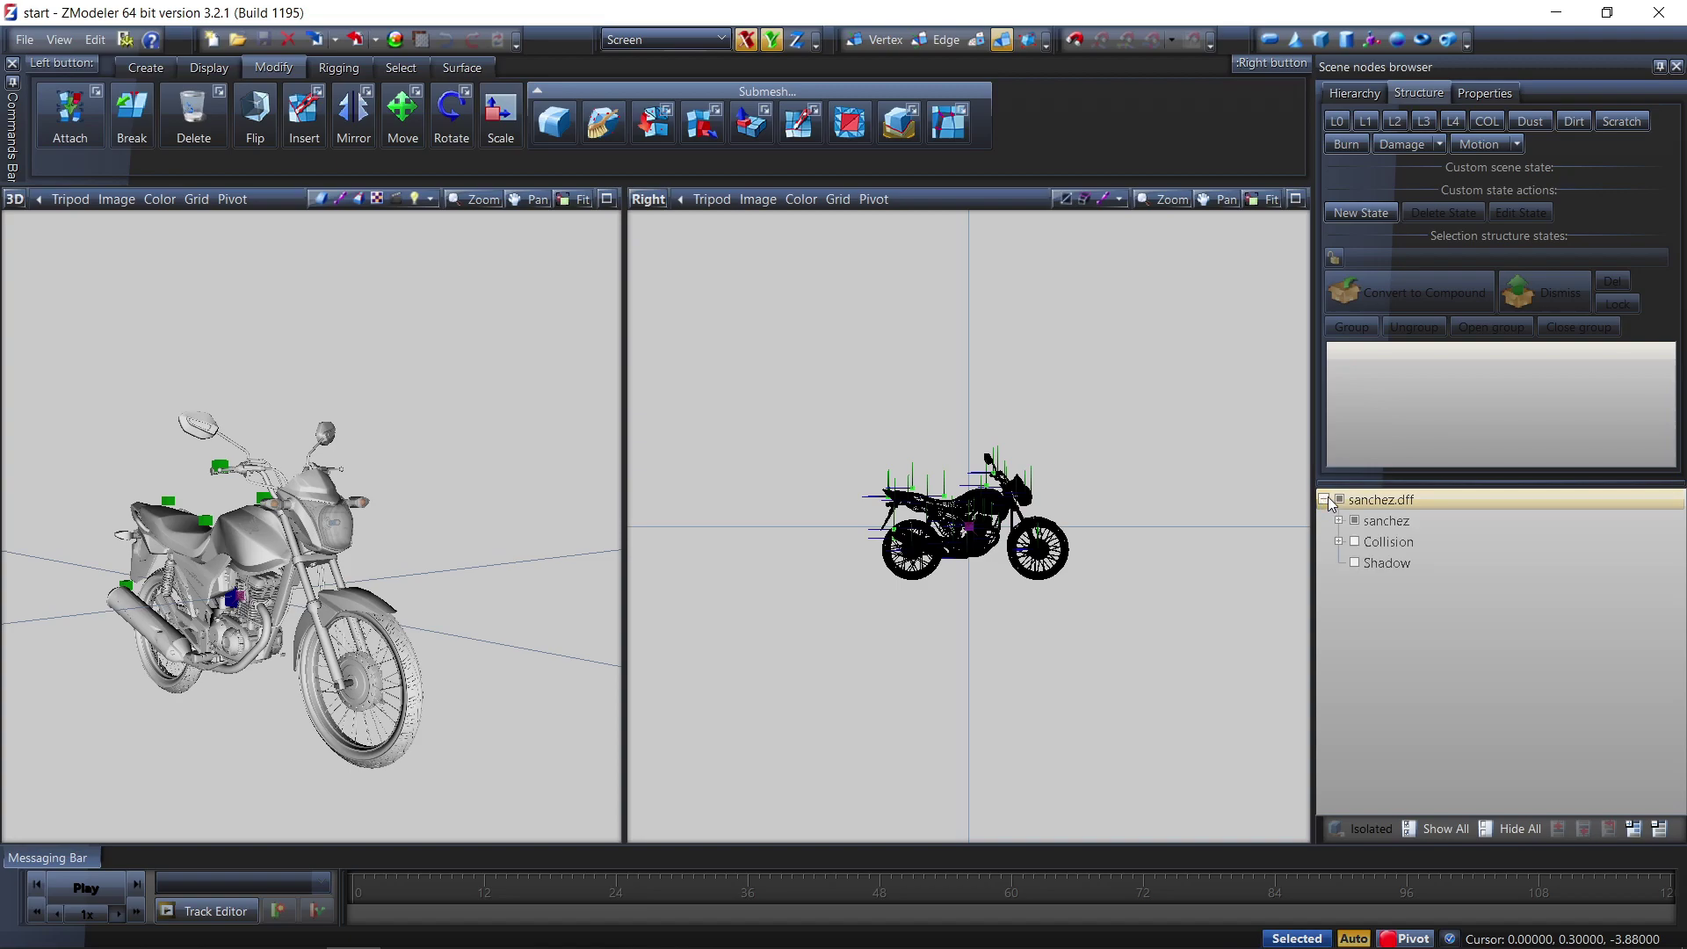
left_click(1386, 563)
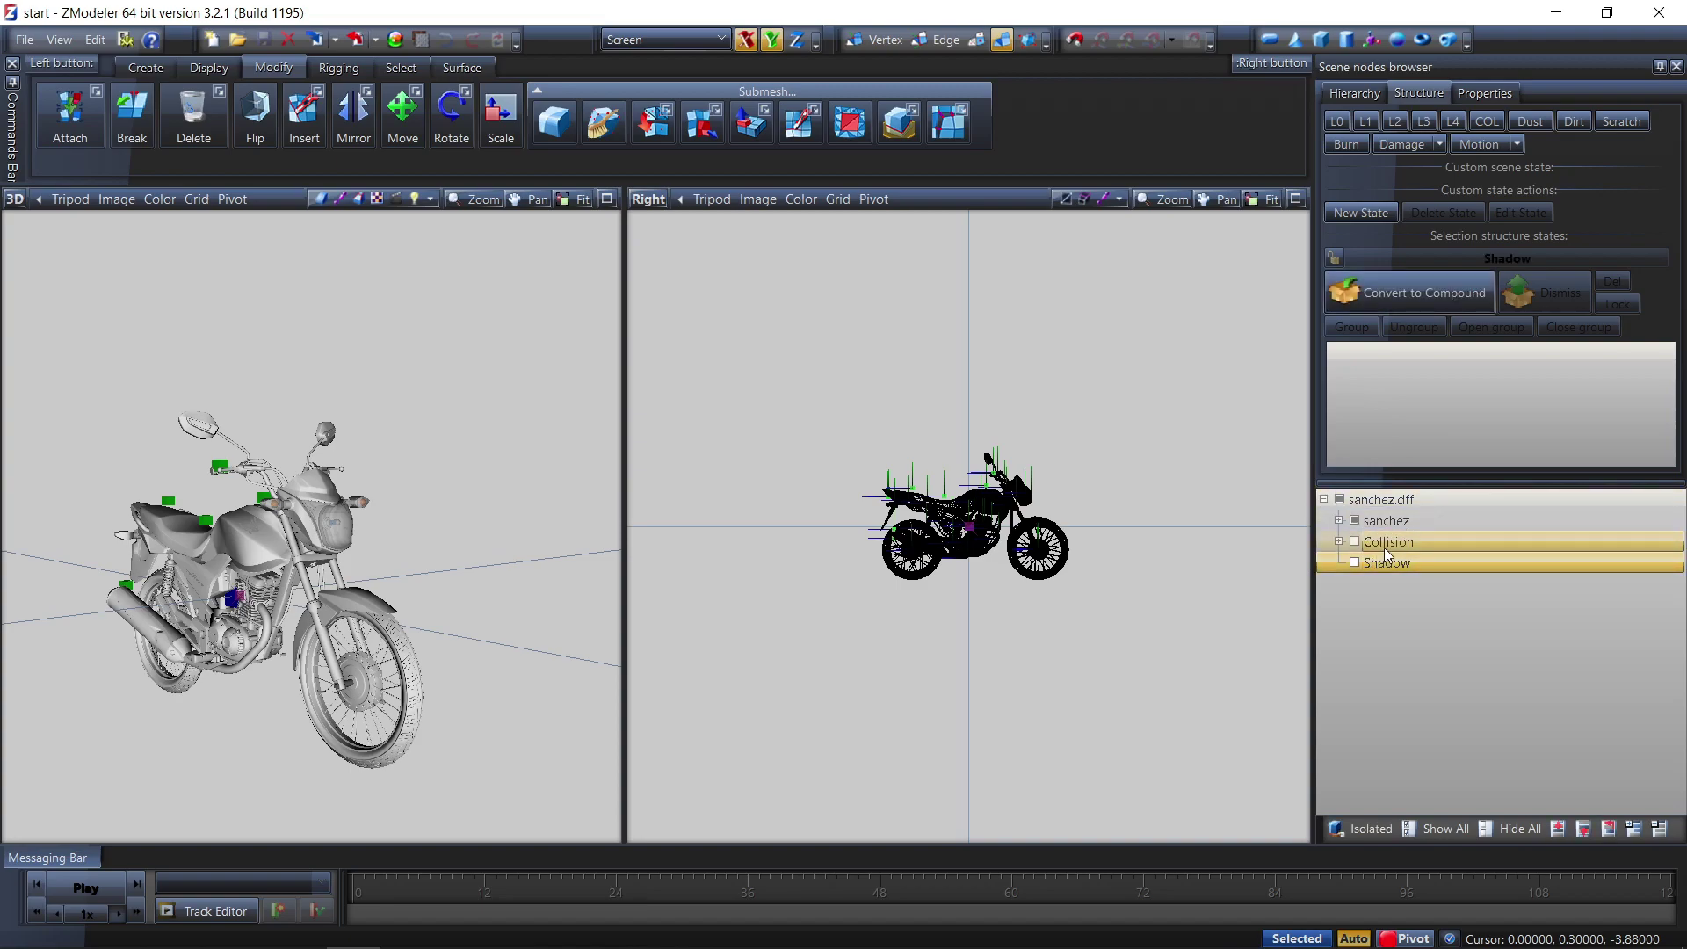
left_click(1384, 546)
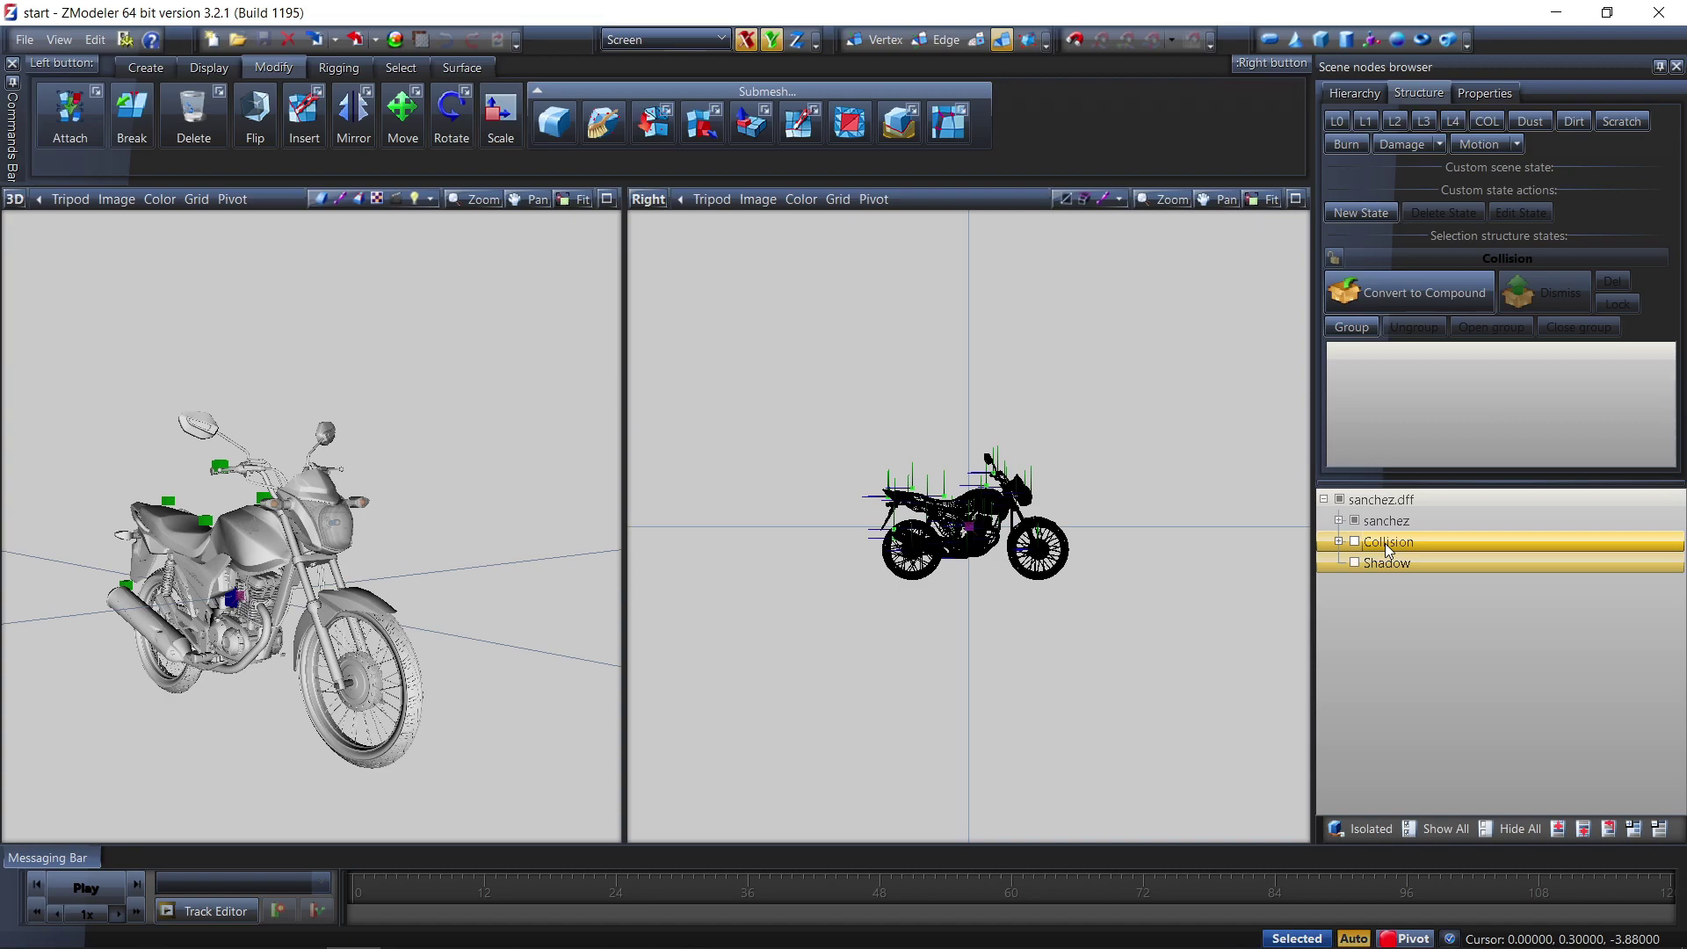
right_click(1386, 544)
mouse_move(1487, 563)
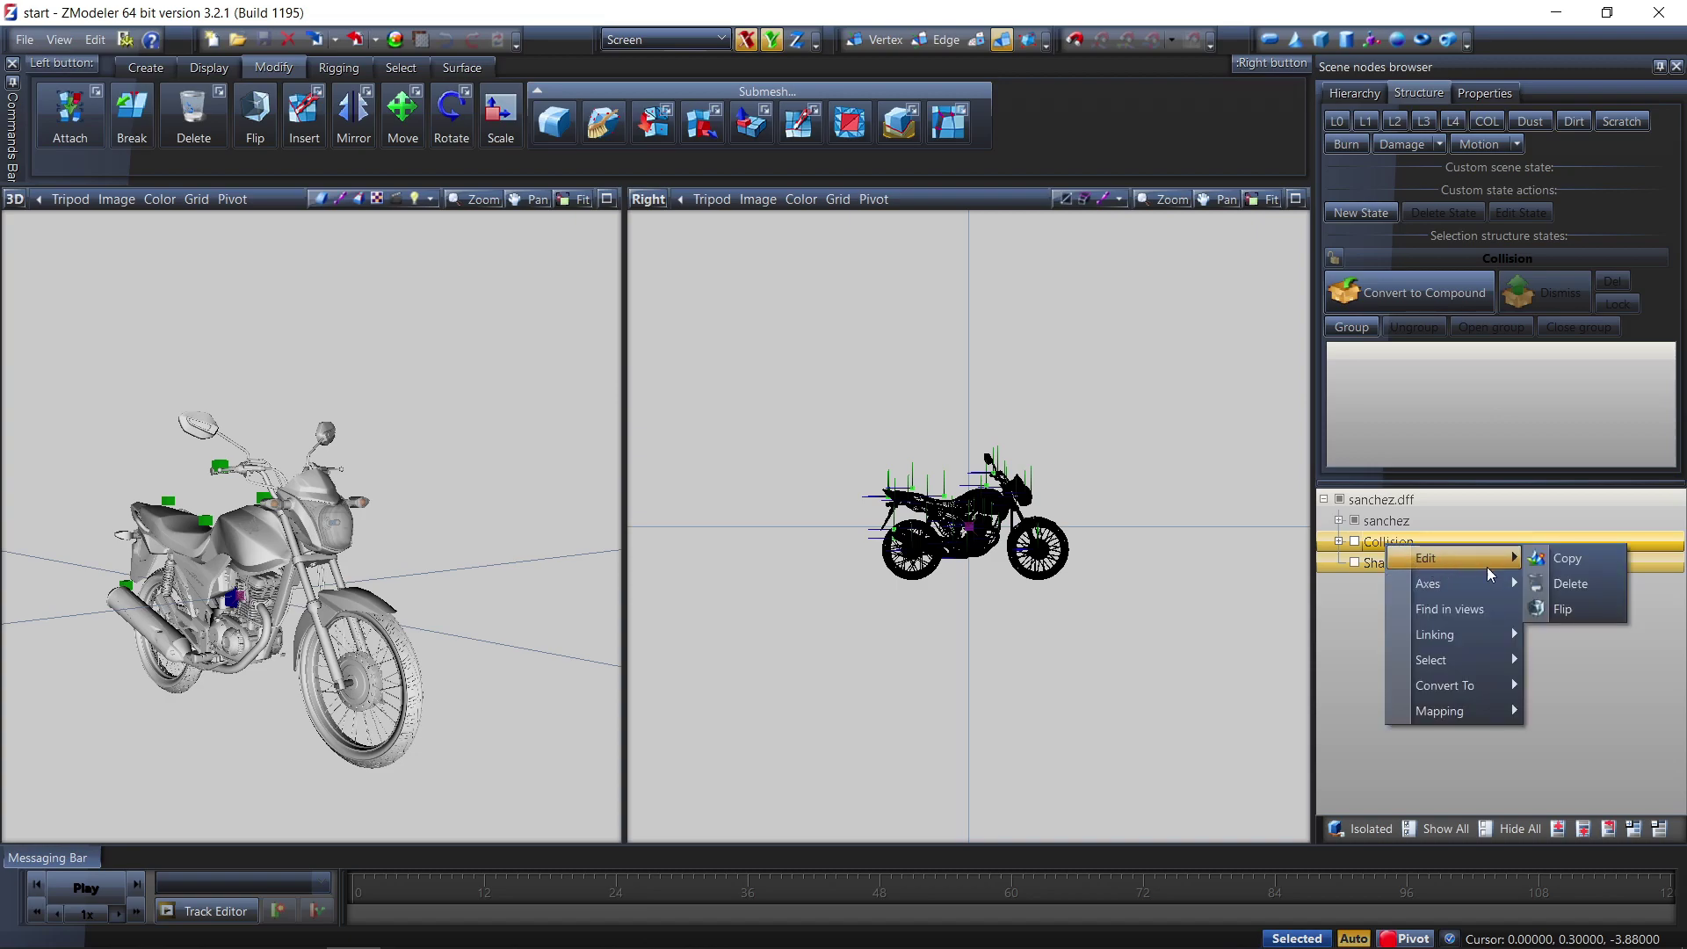
left_click(1559, 584)
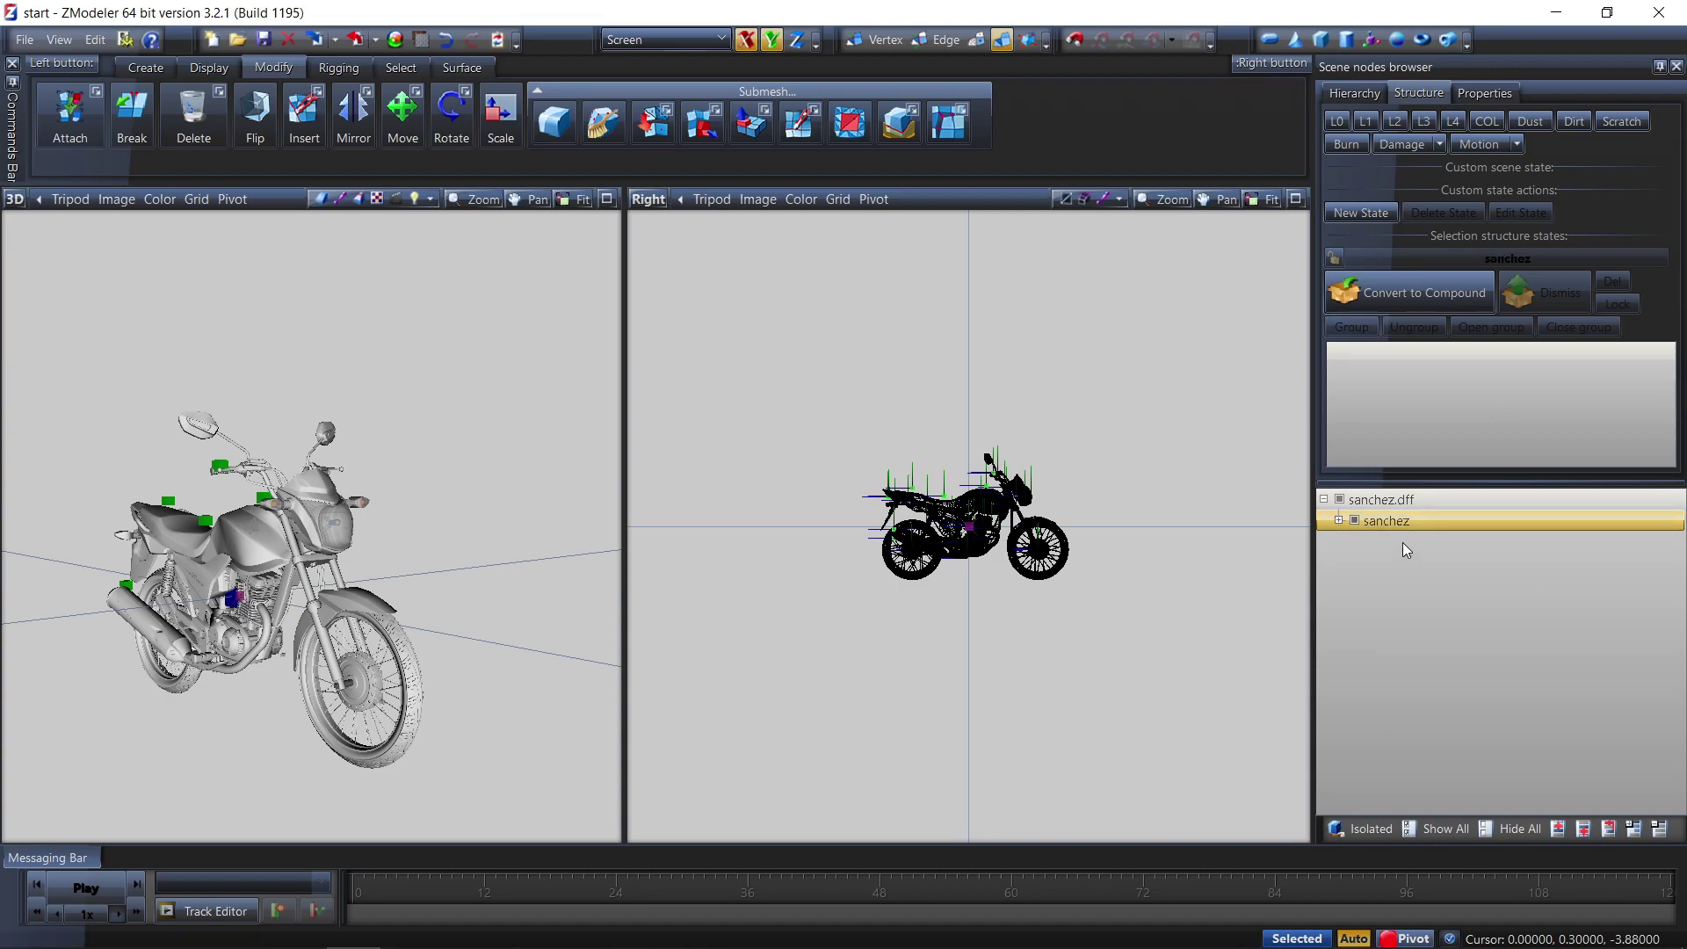
Maximize the 3D view and create a texture group named start in the Textures Browser
left_click(607, 200)
middle_click_drag(563, 275, 699, 673)
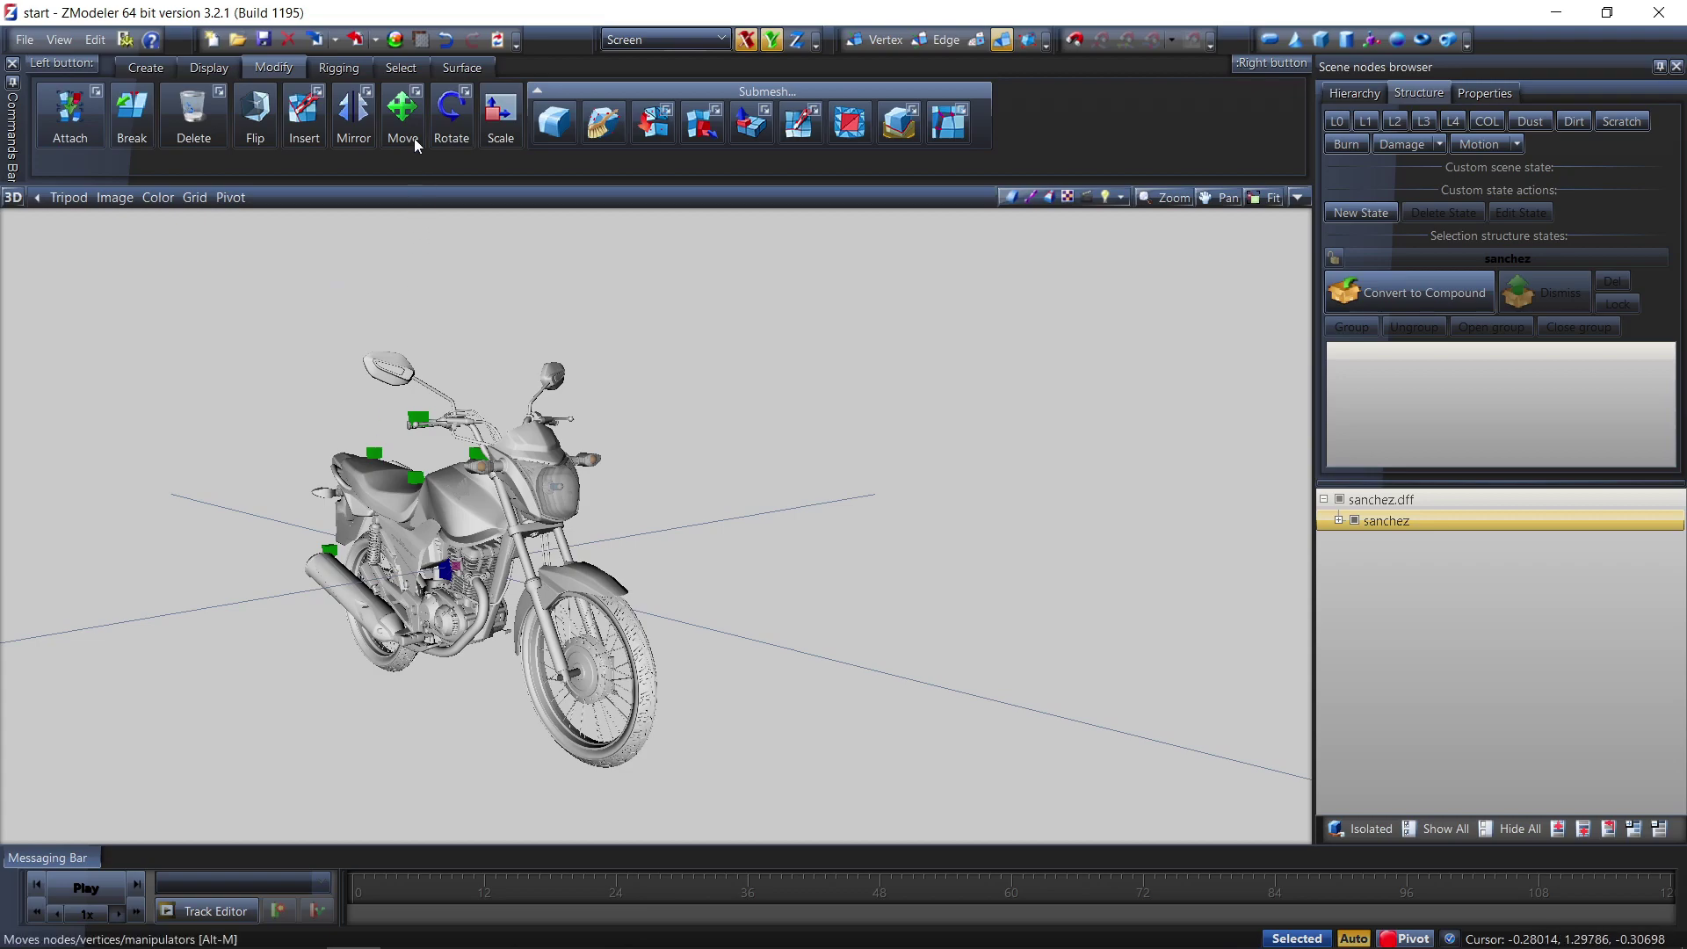
left_click(423, 39)
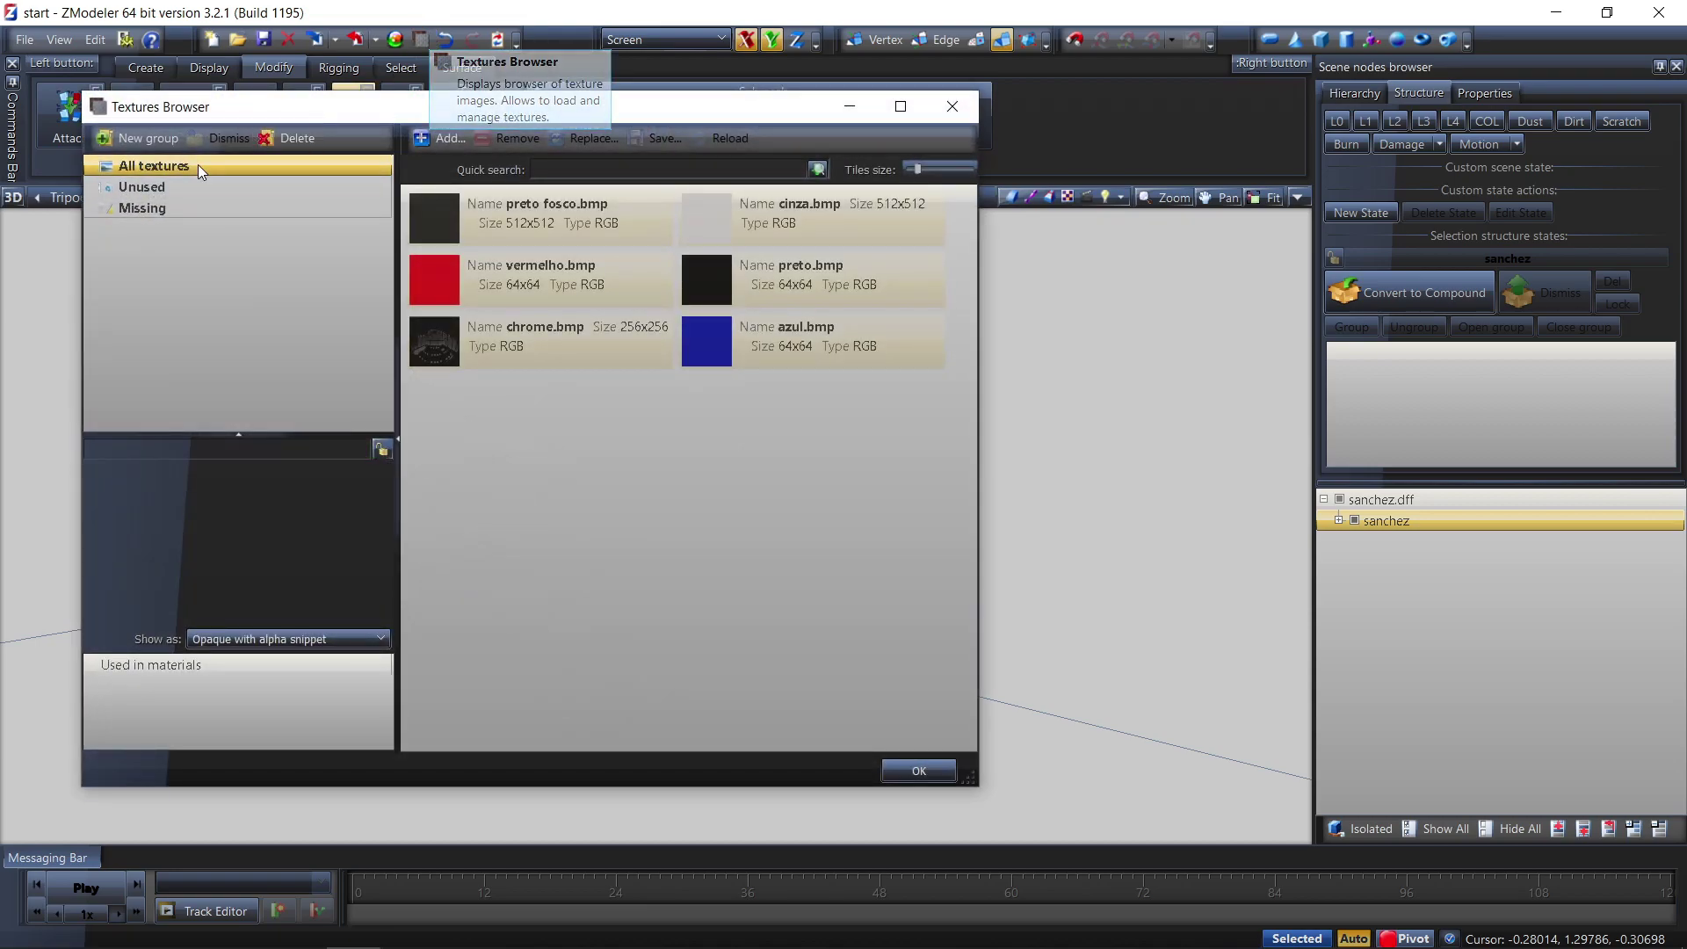
left_click(139, 140)
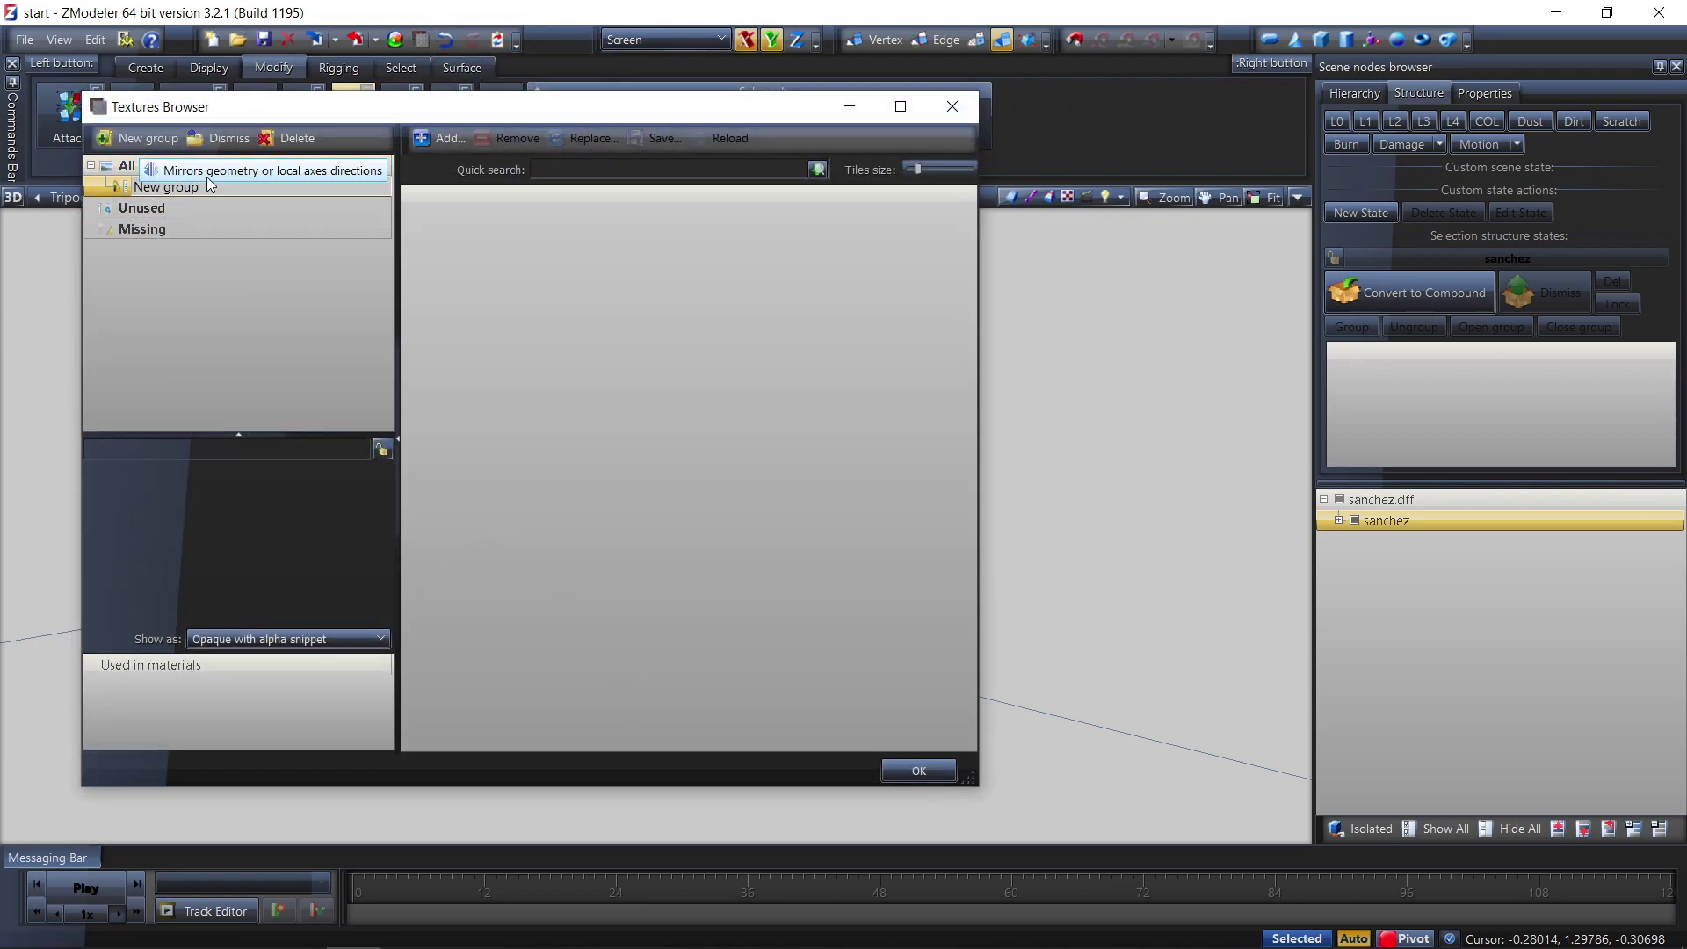
left_click(123, 192)
type("start")
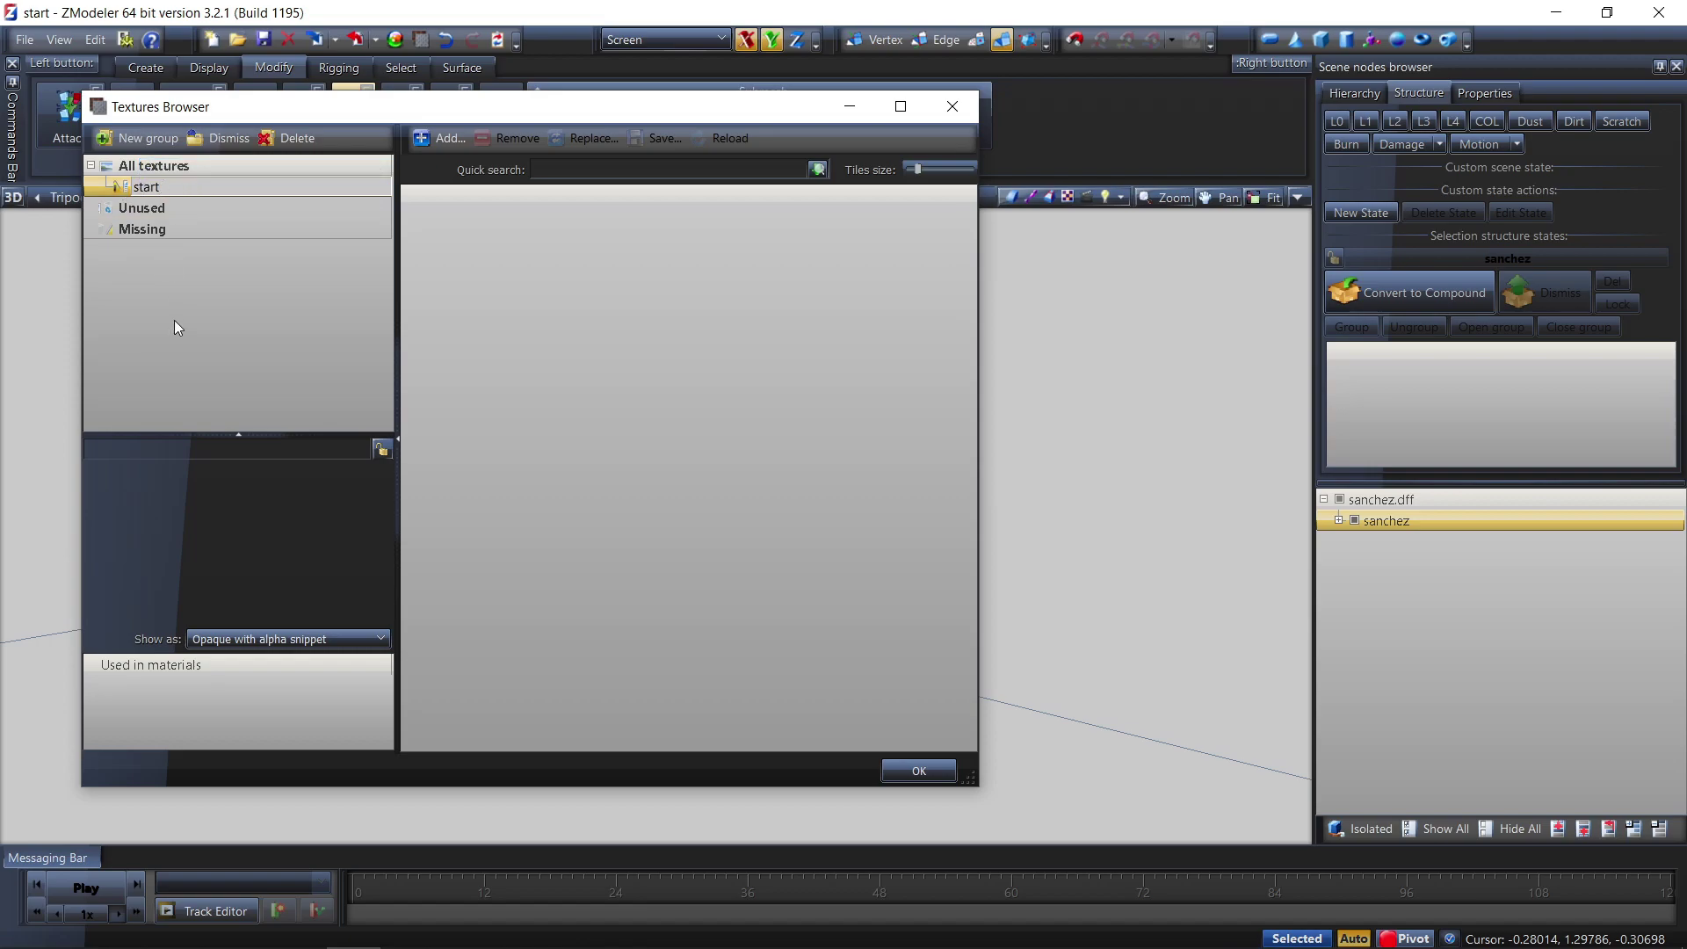
key("Return")
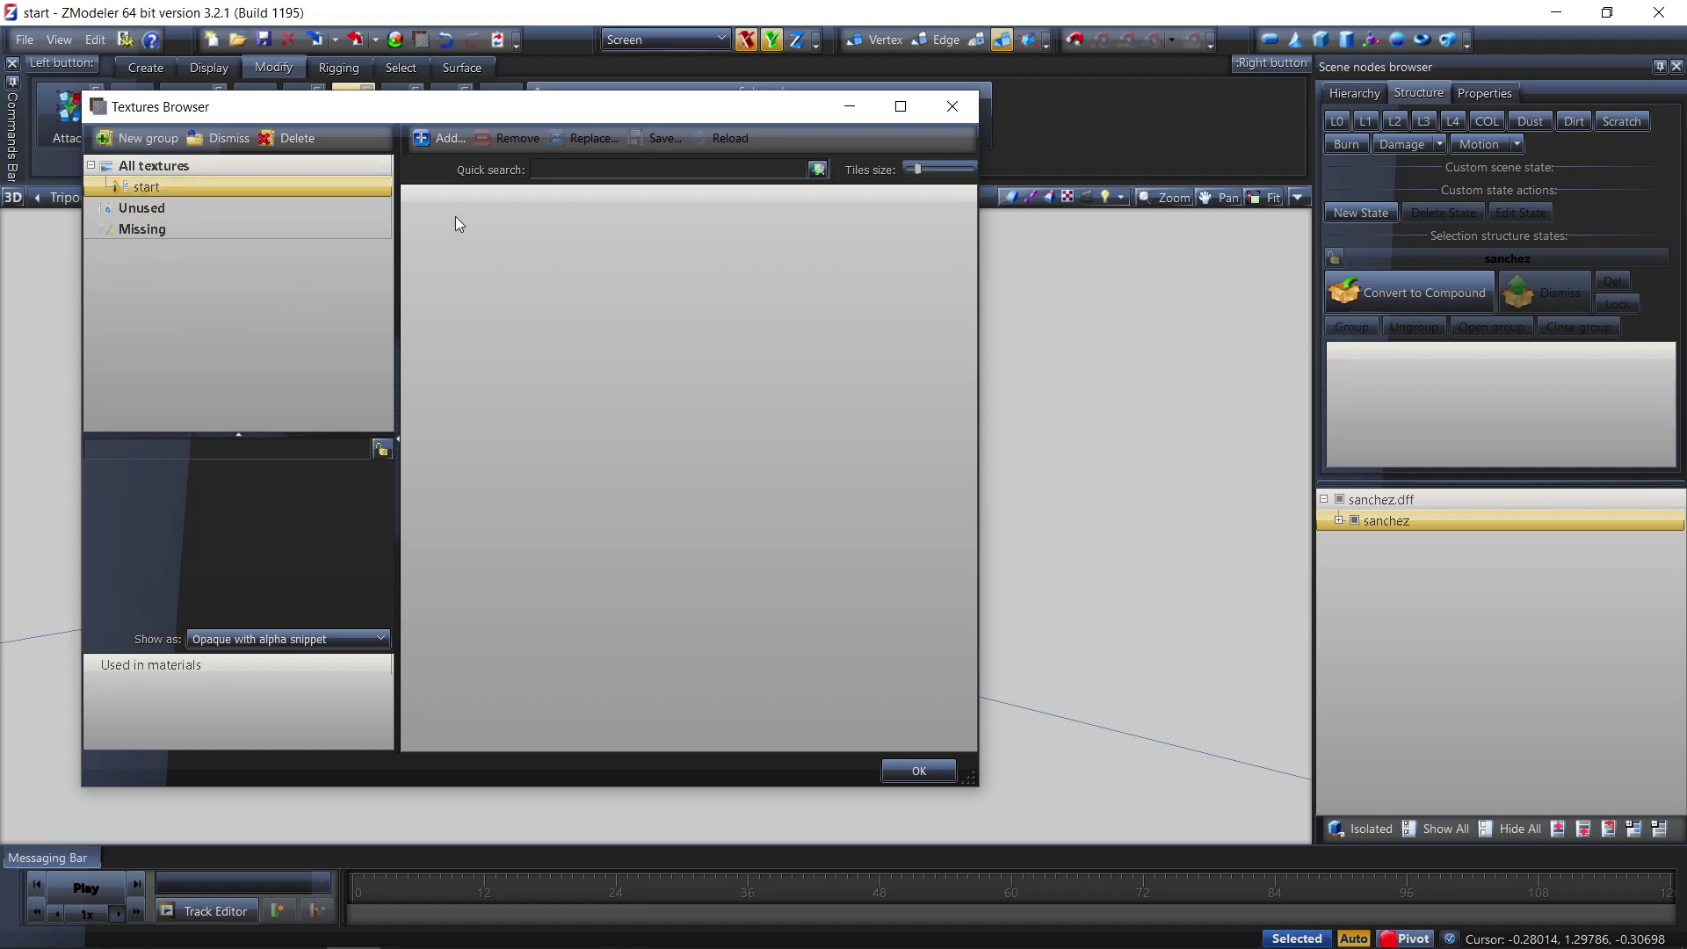
Add all images from the inner Start 160 2018- LegoMotoPeças folder in Downloads to the start texture group
left_click(442, 139)
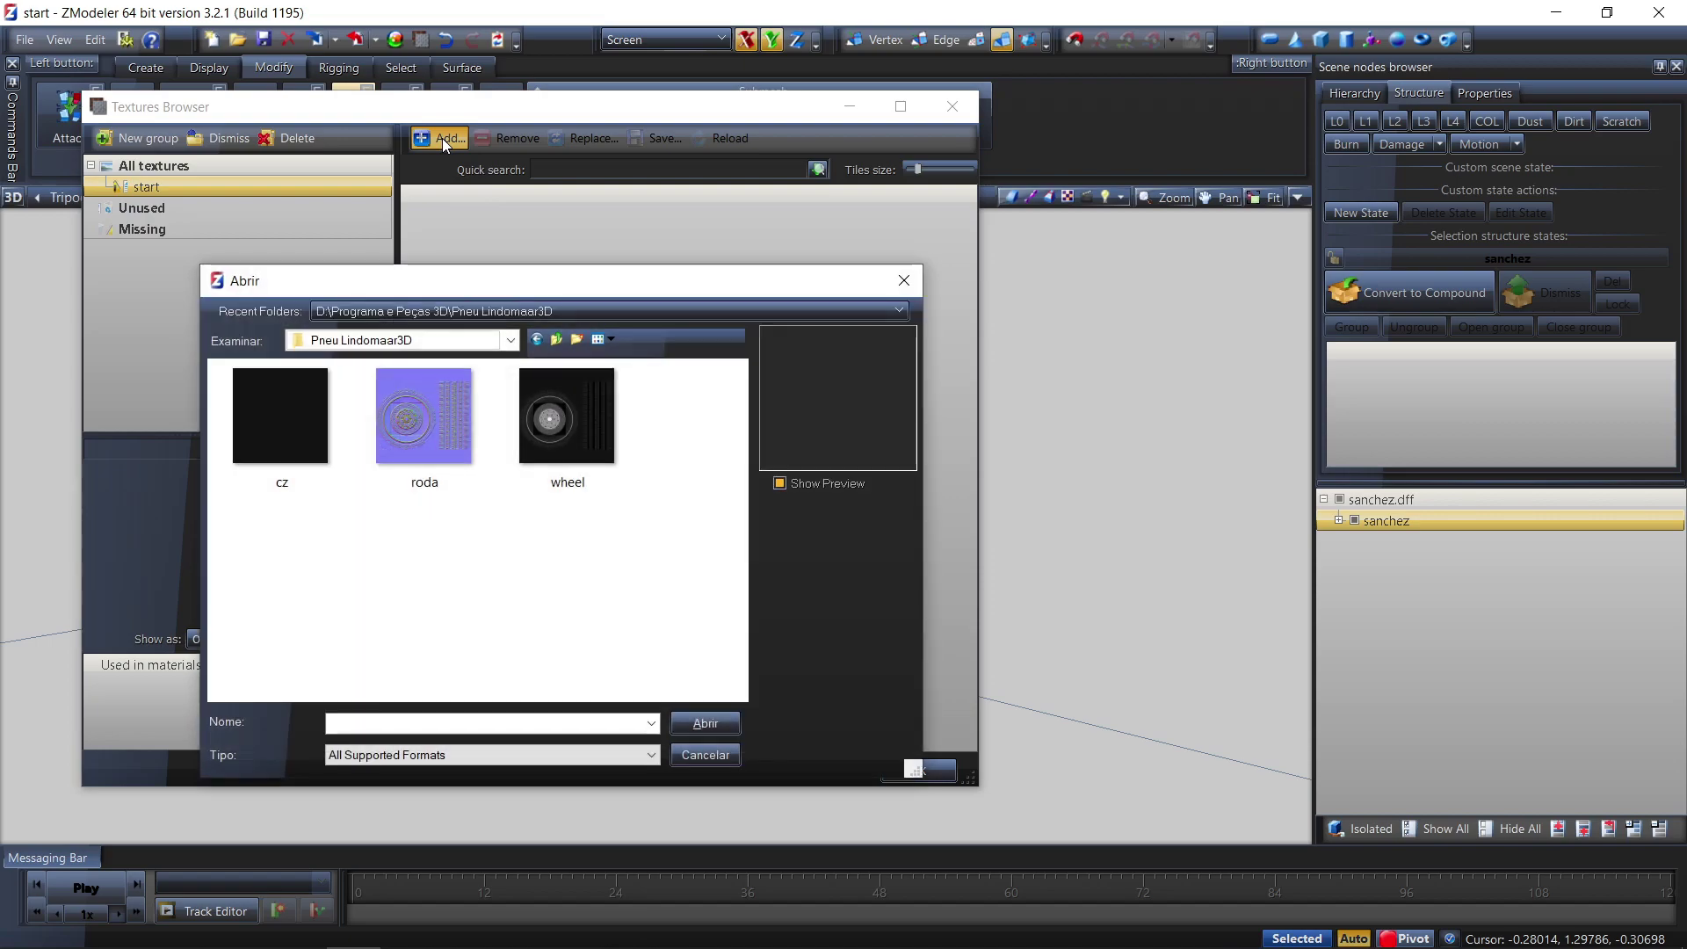
left_click(430, 340)
left_click(369, 466)
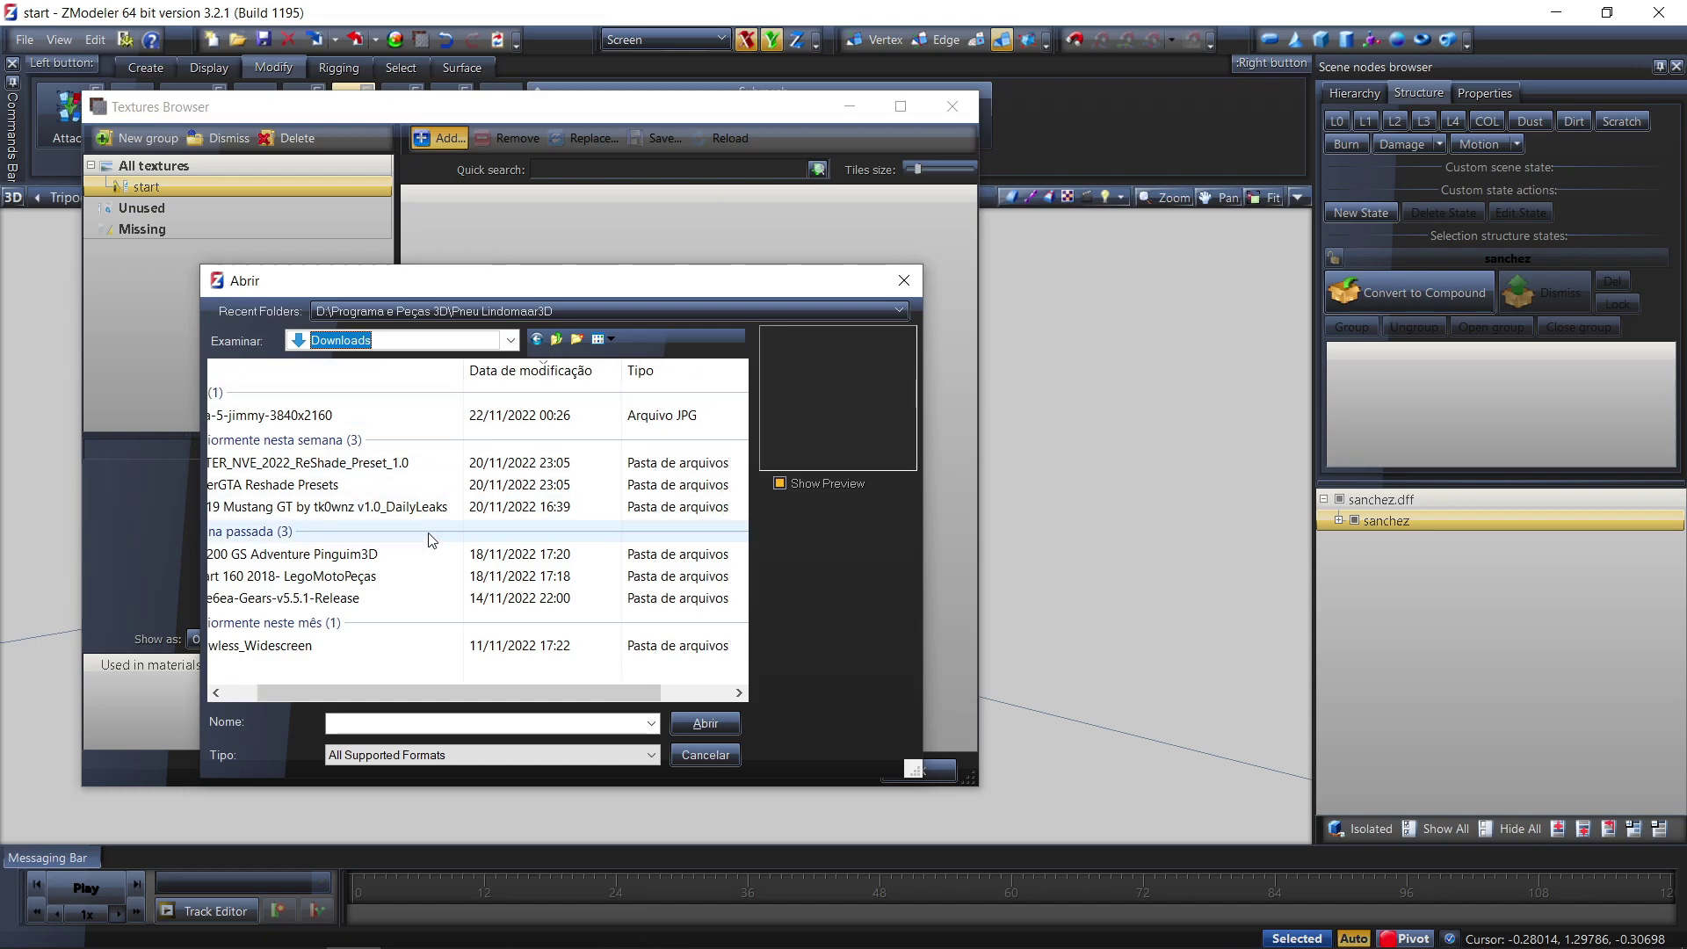
double_click(312, 578)
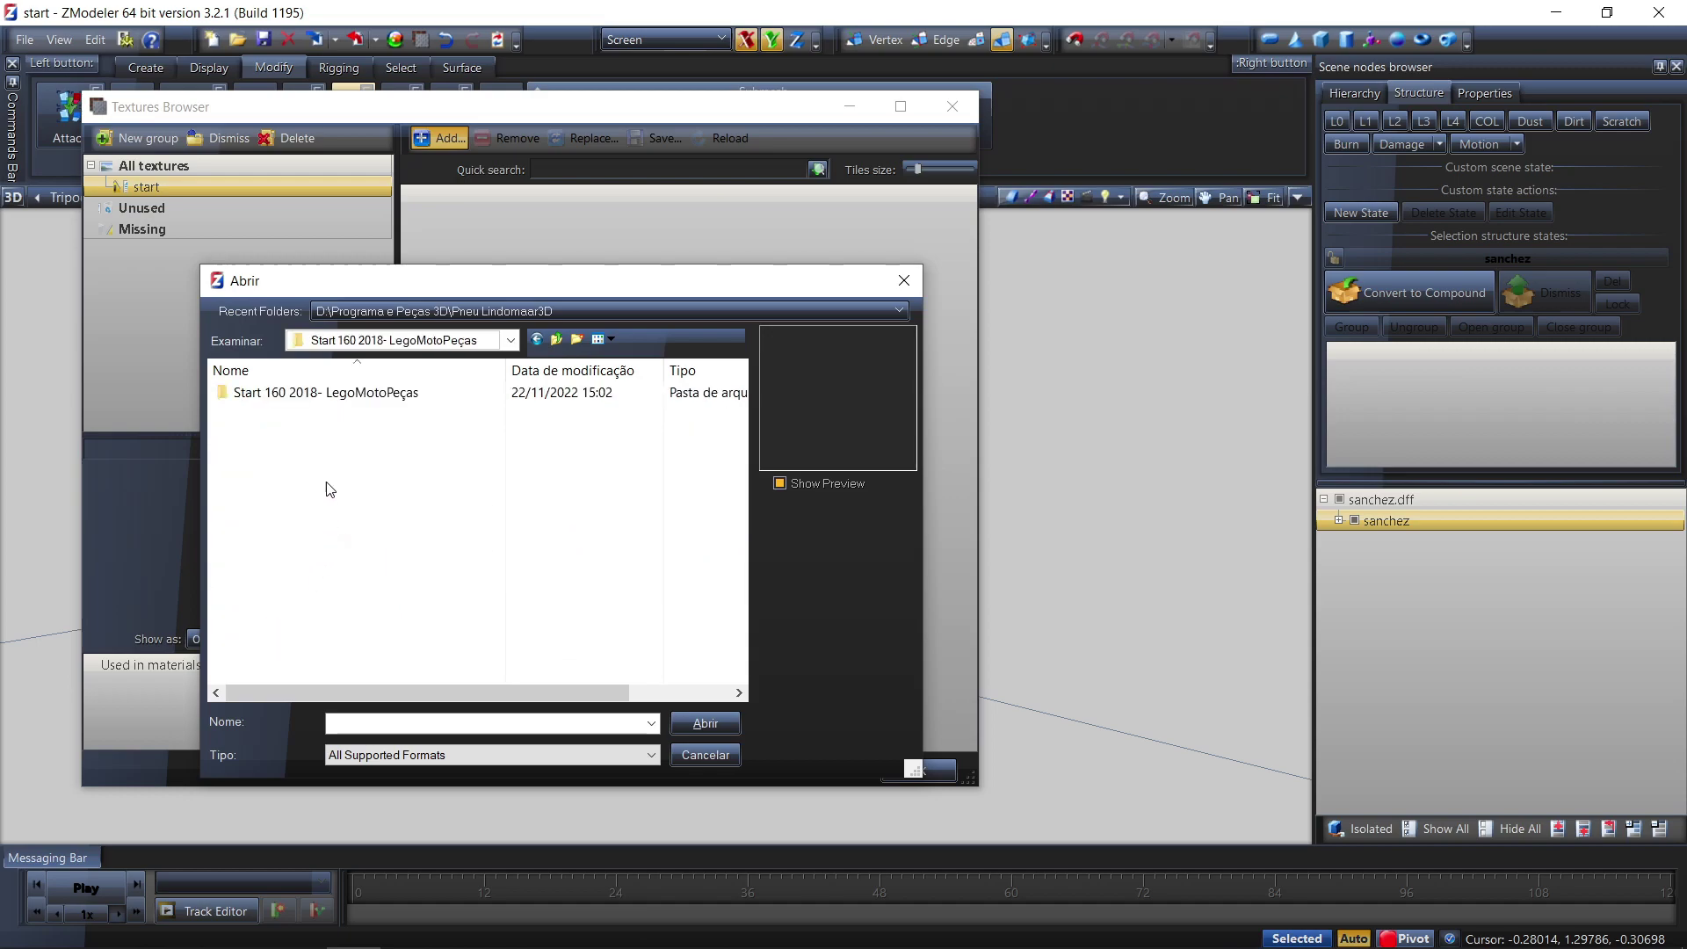
left_click(304, 428)
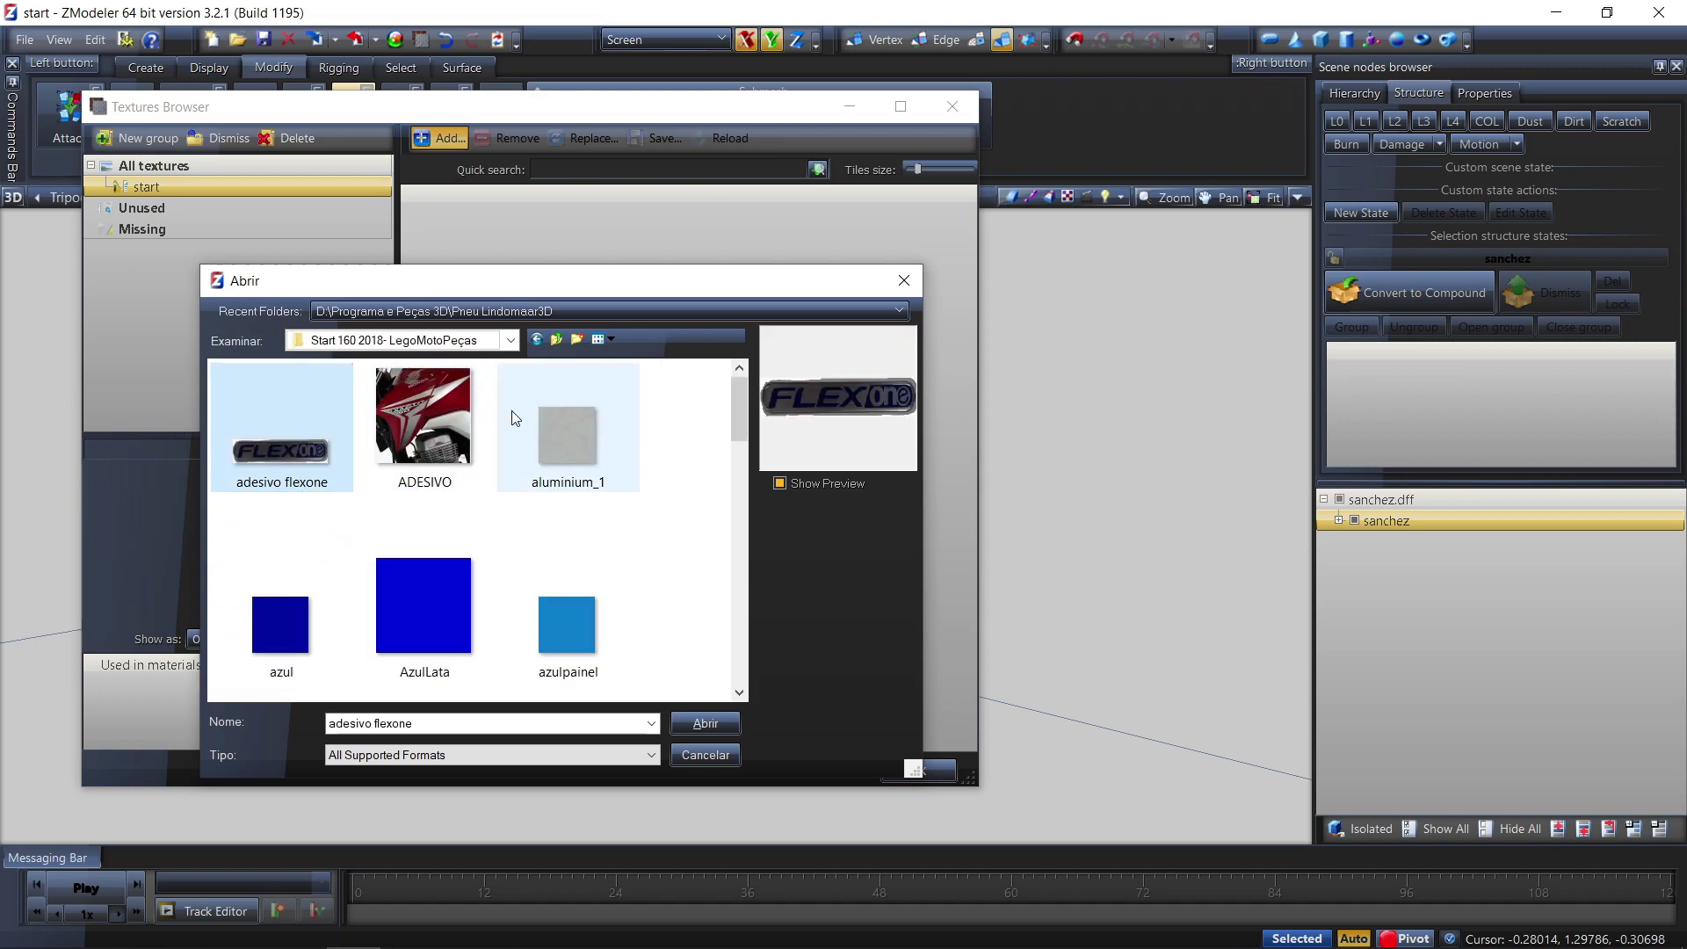
scroll(594, 528, "down", 3)
scroll(602, 613, "down", 8)
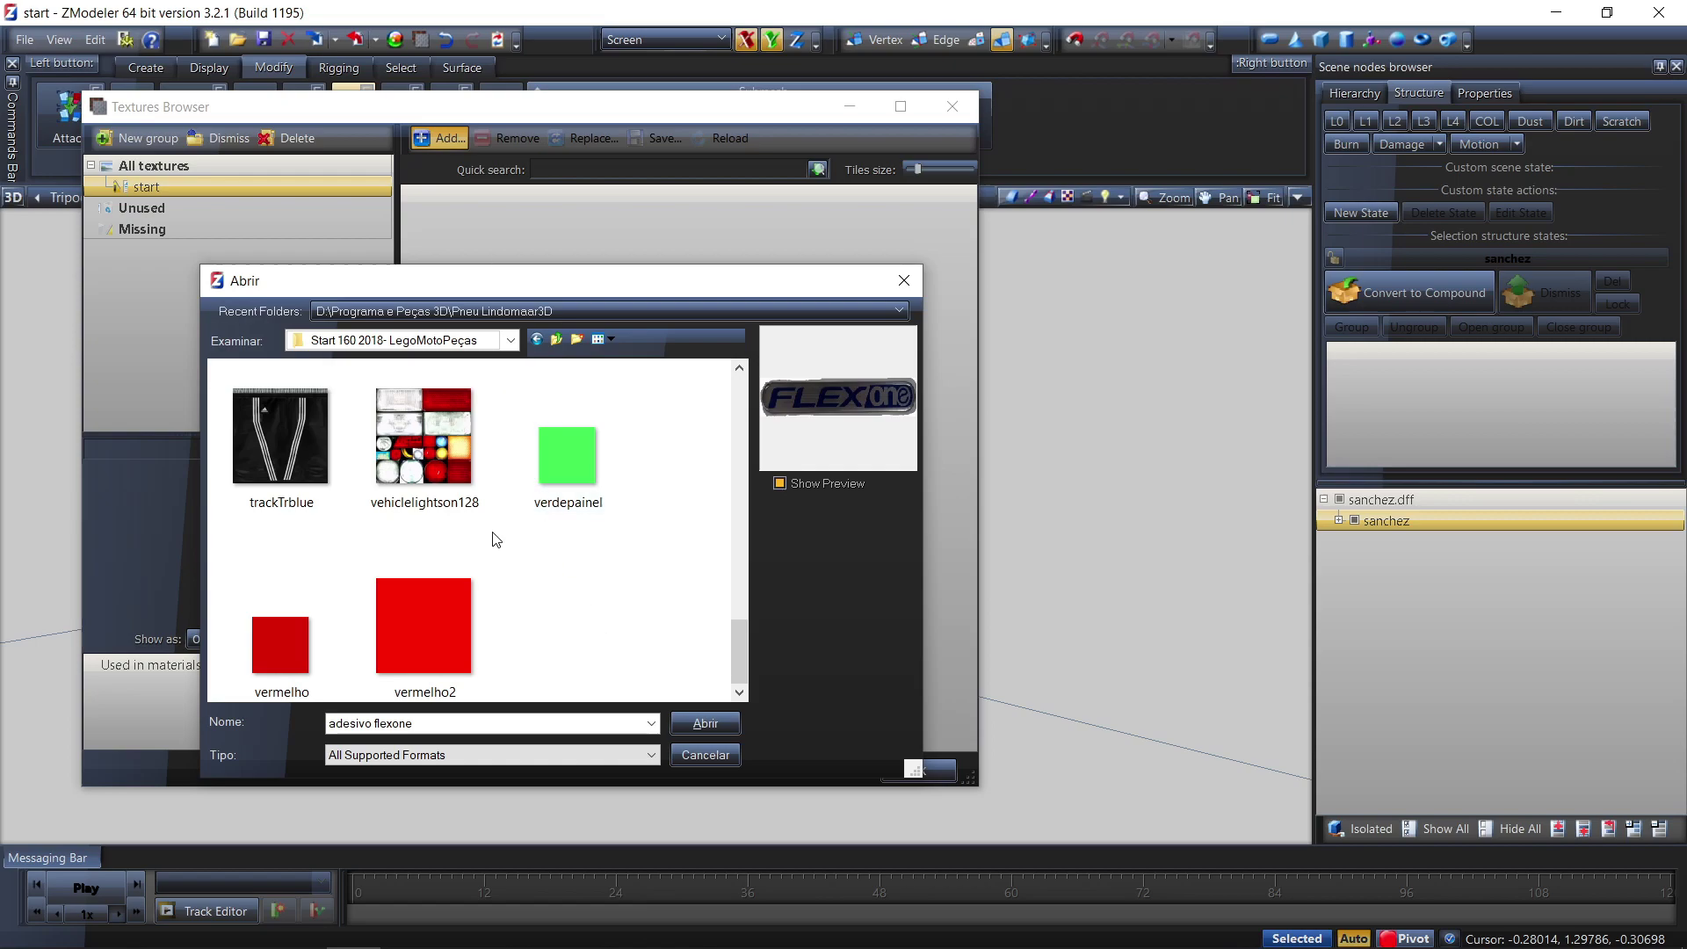
key("ctrl+a")
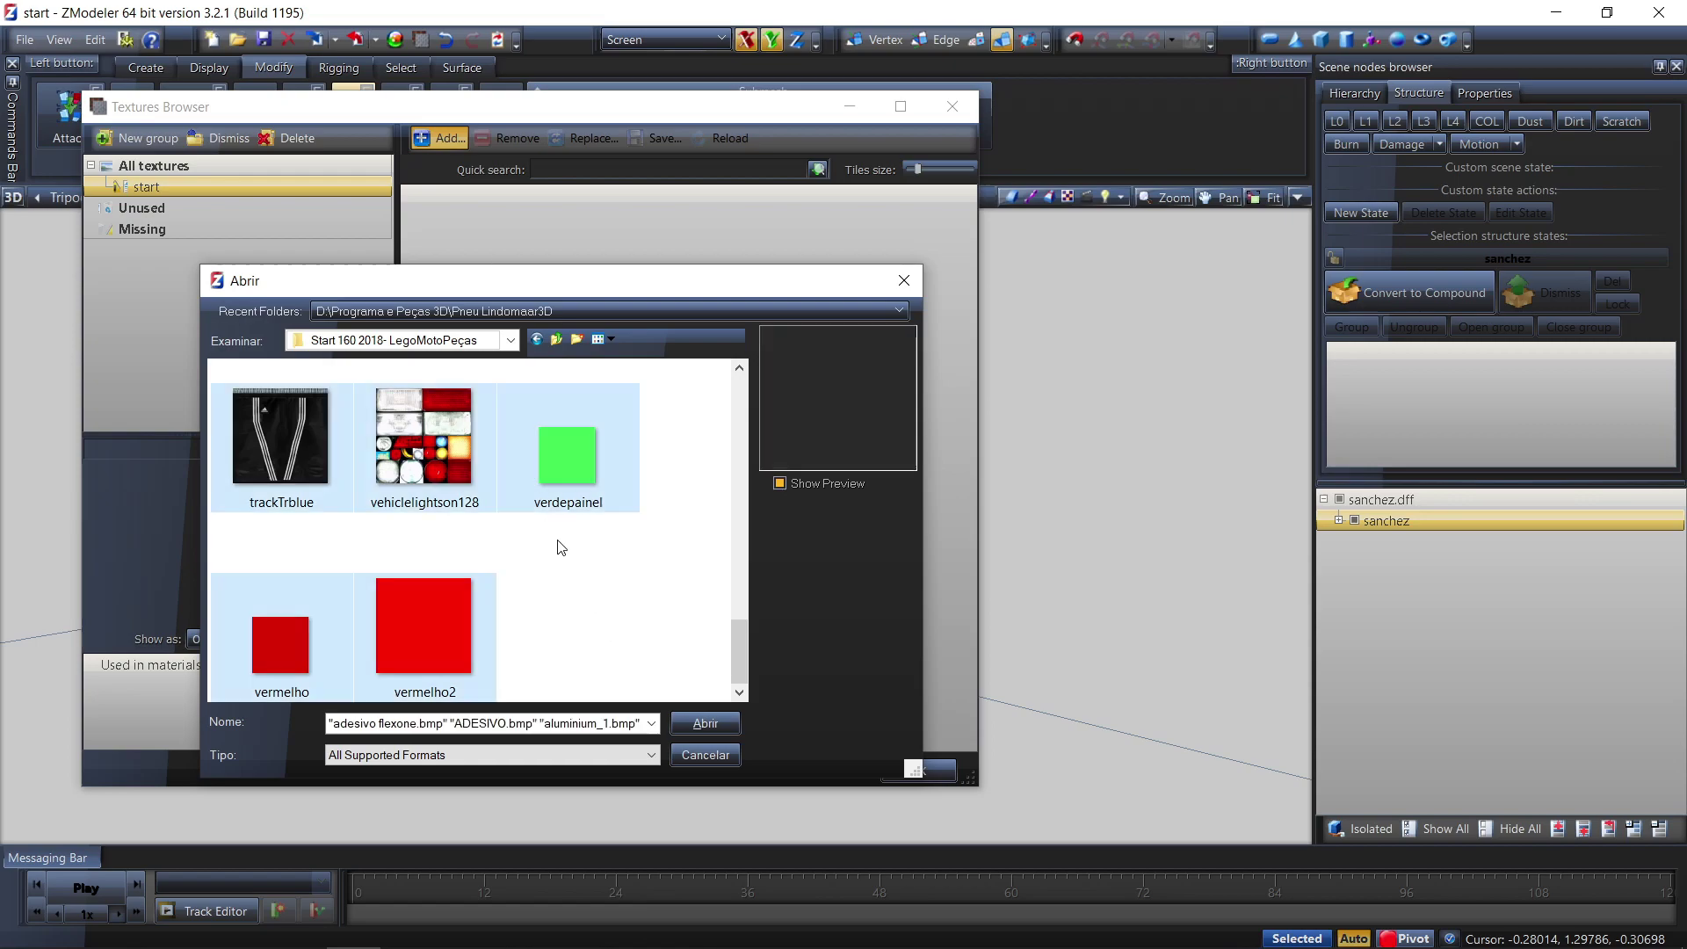
left_click(706, 723)
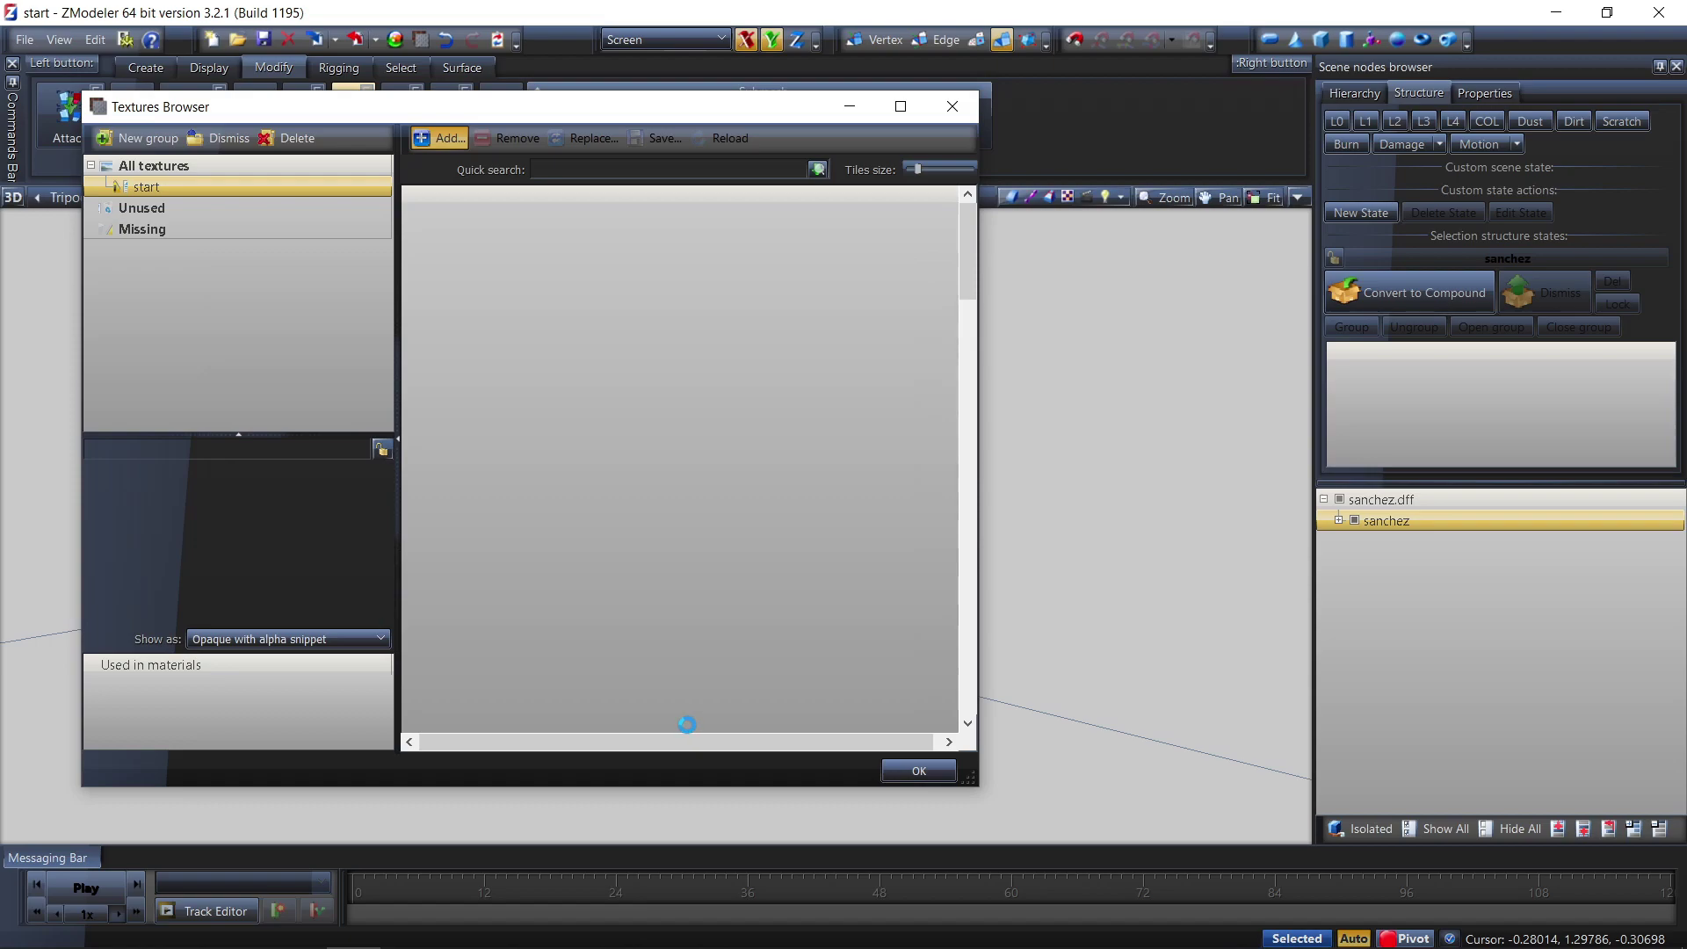
Add all textures contained in vehshare.ytd from the vehshare zmodeler folder inside zmodeler e texturas on drive D
left_click(438, 138)
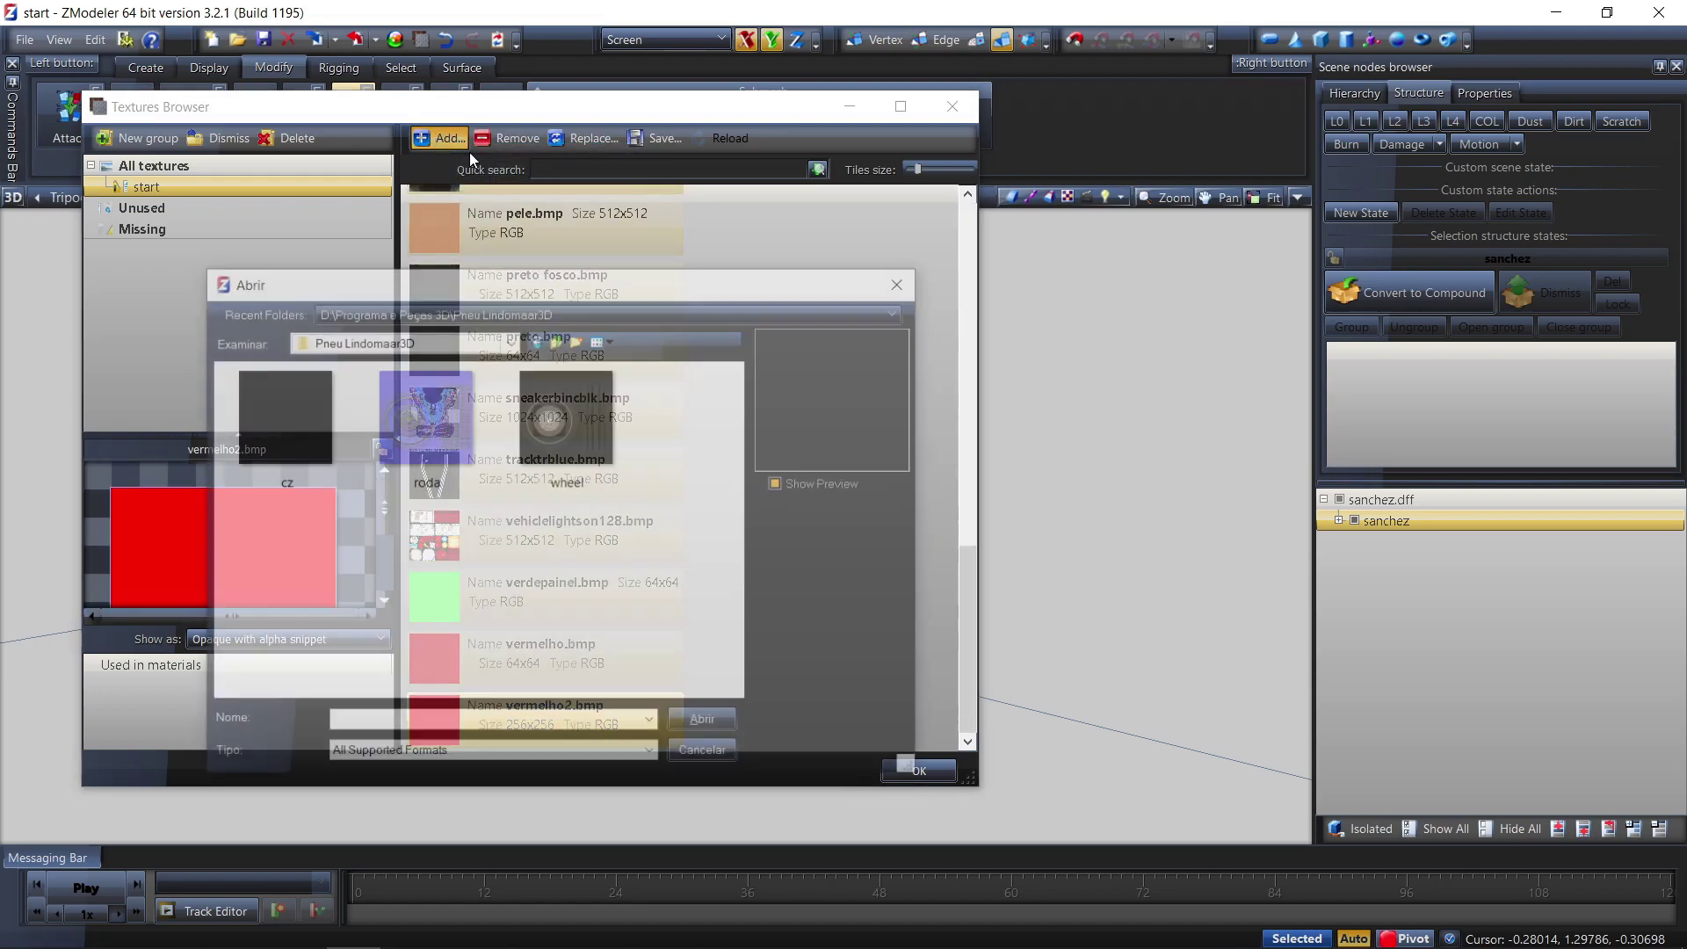
left_click(510, 340)
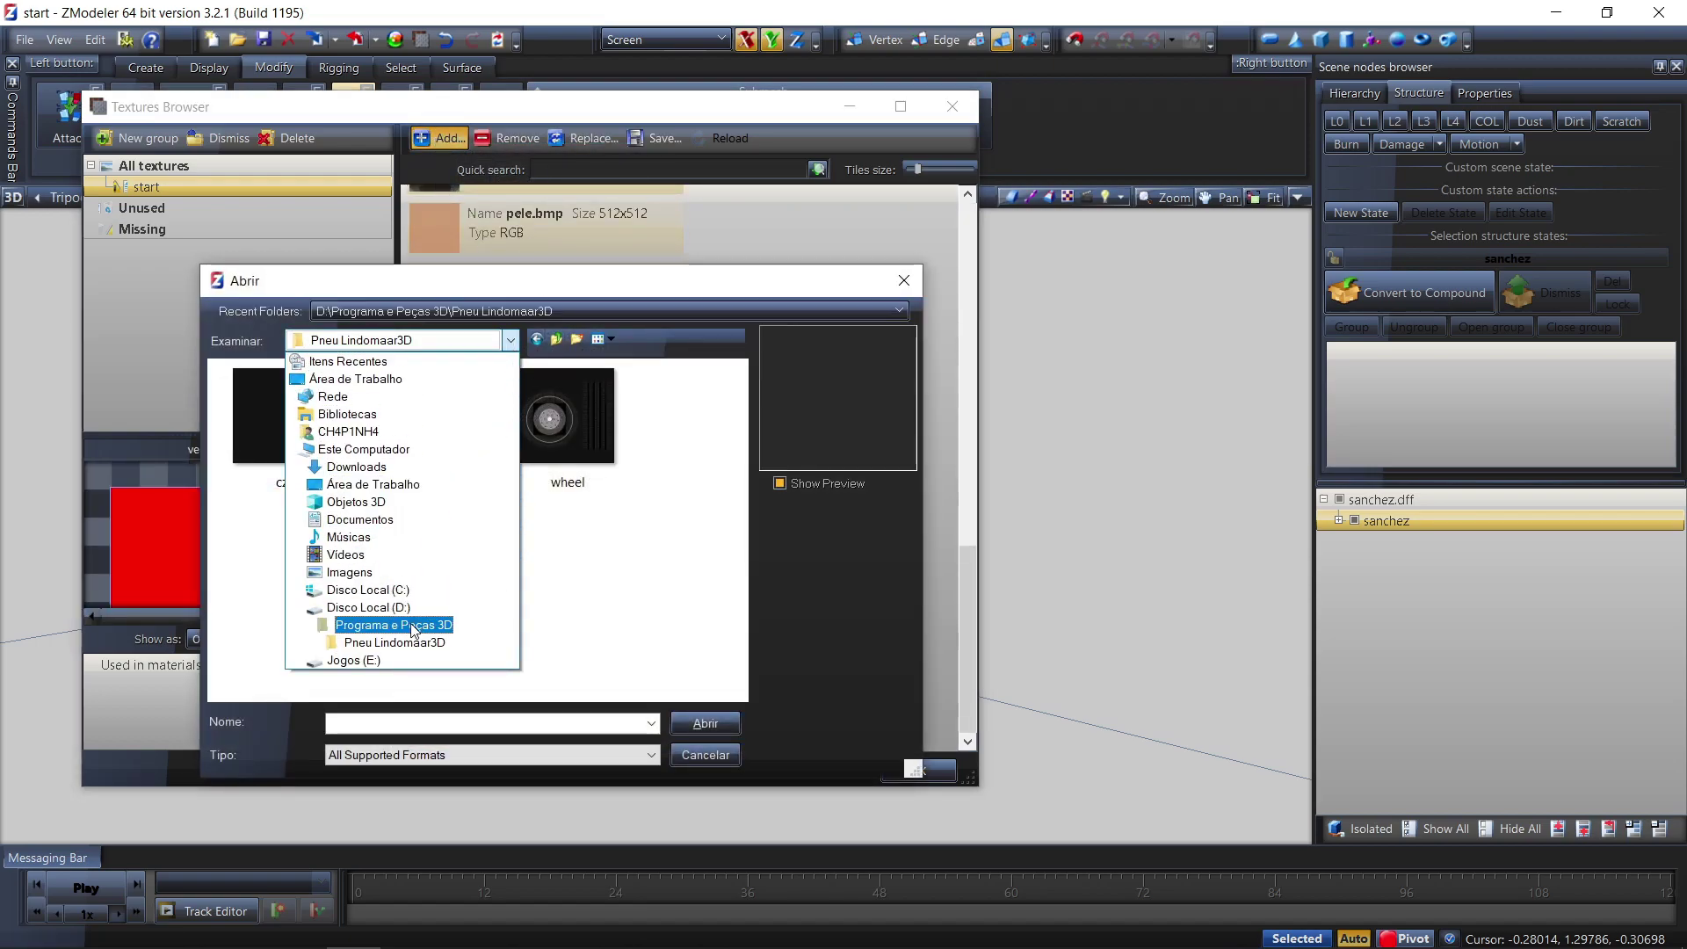
left_click(391, 607)
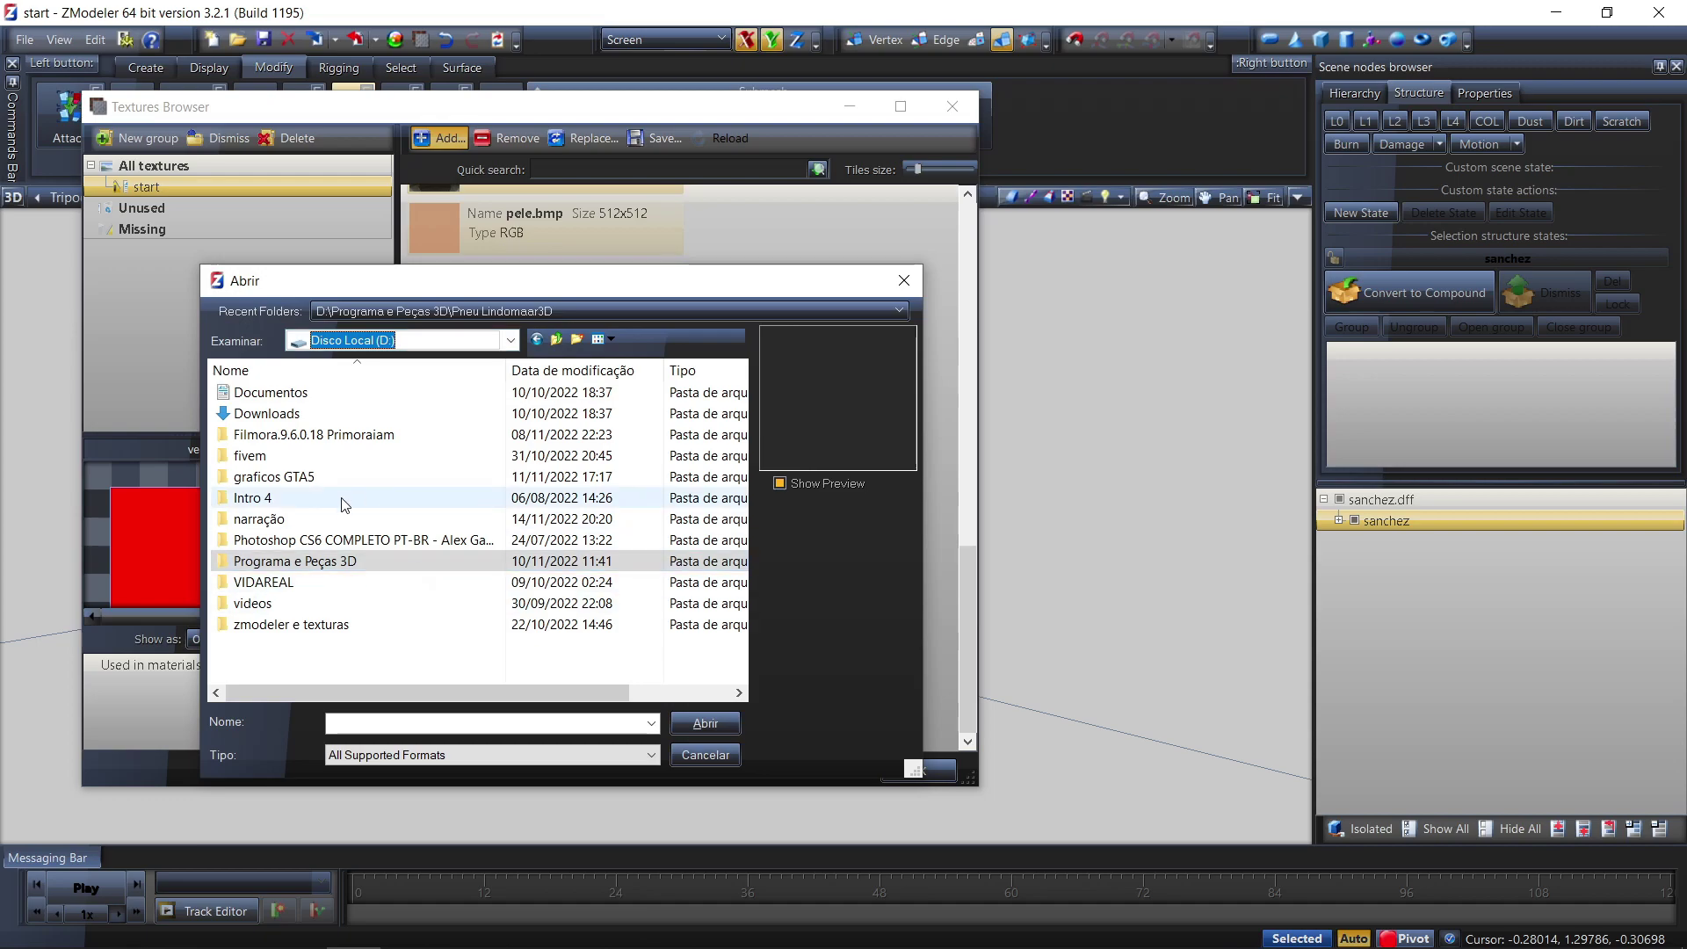
double_click(315, 626)
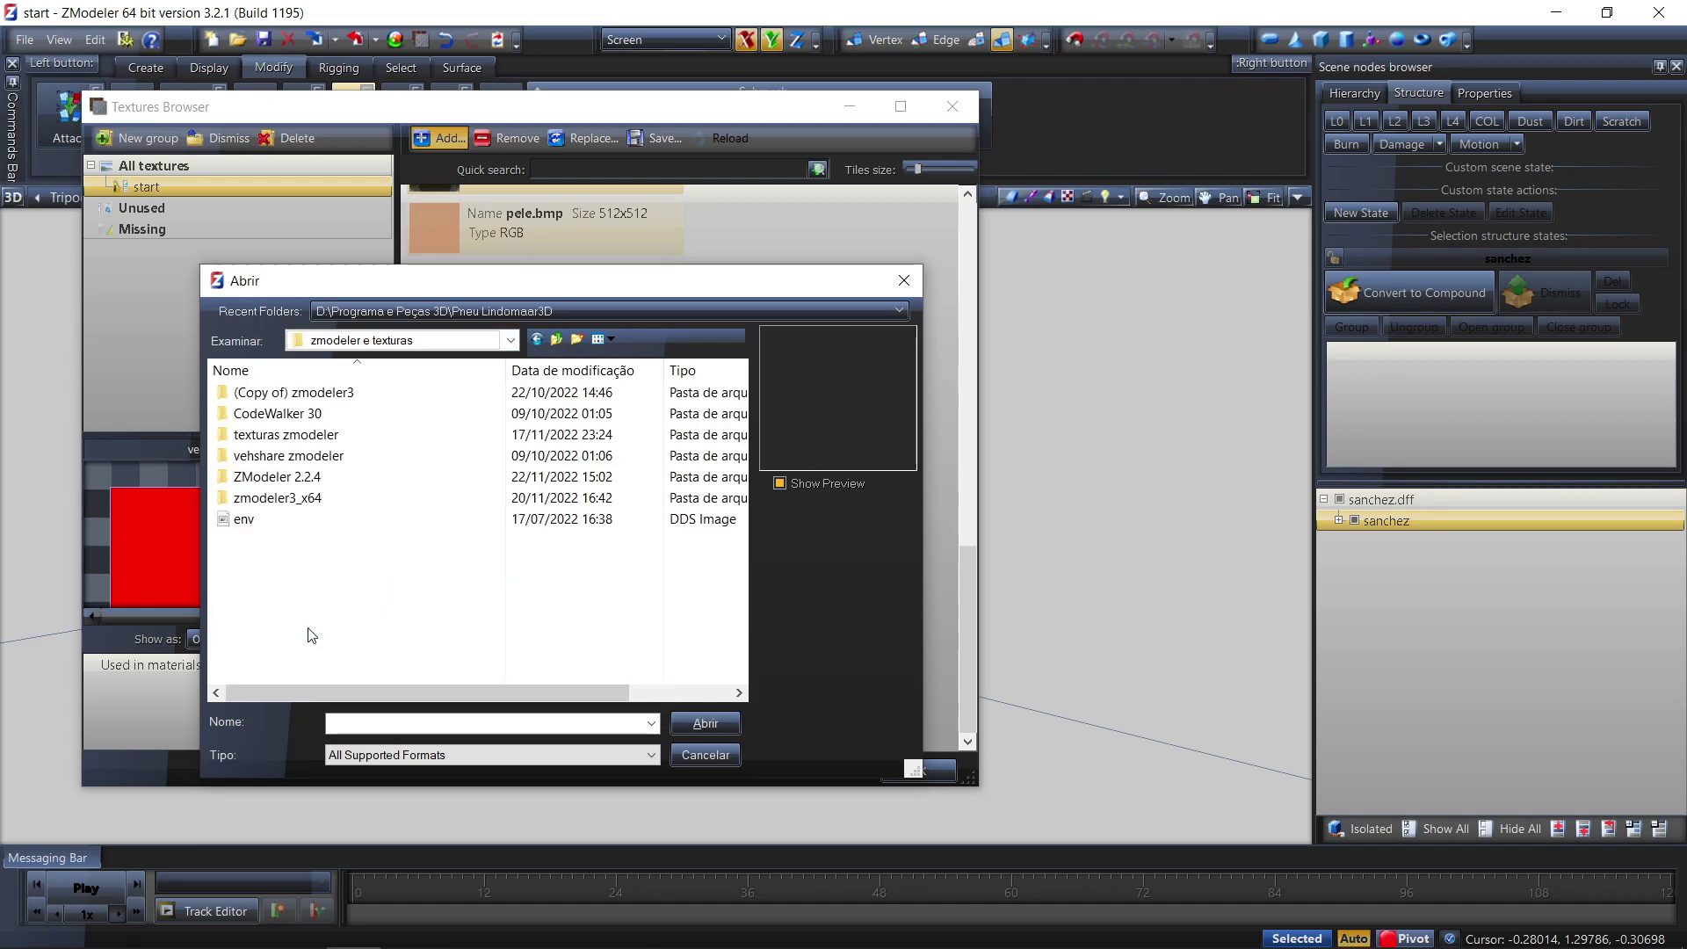
double_click(289, 456)
scroll(439, 536, "down", 2)
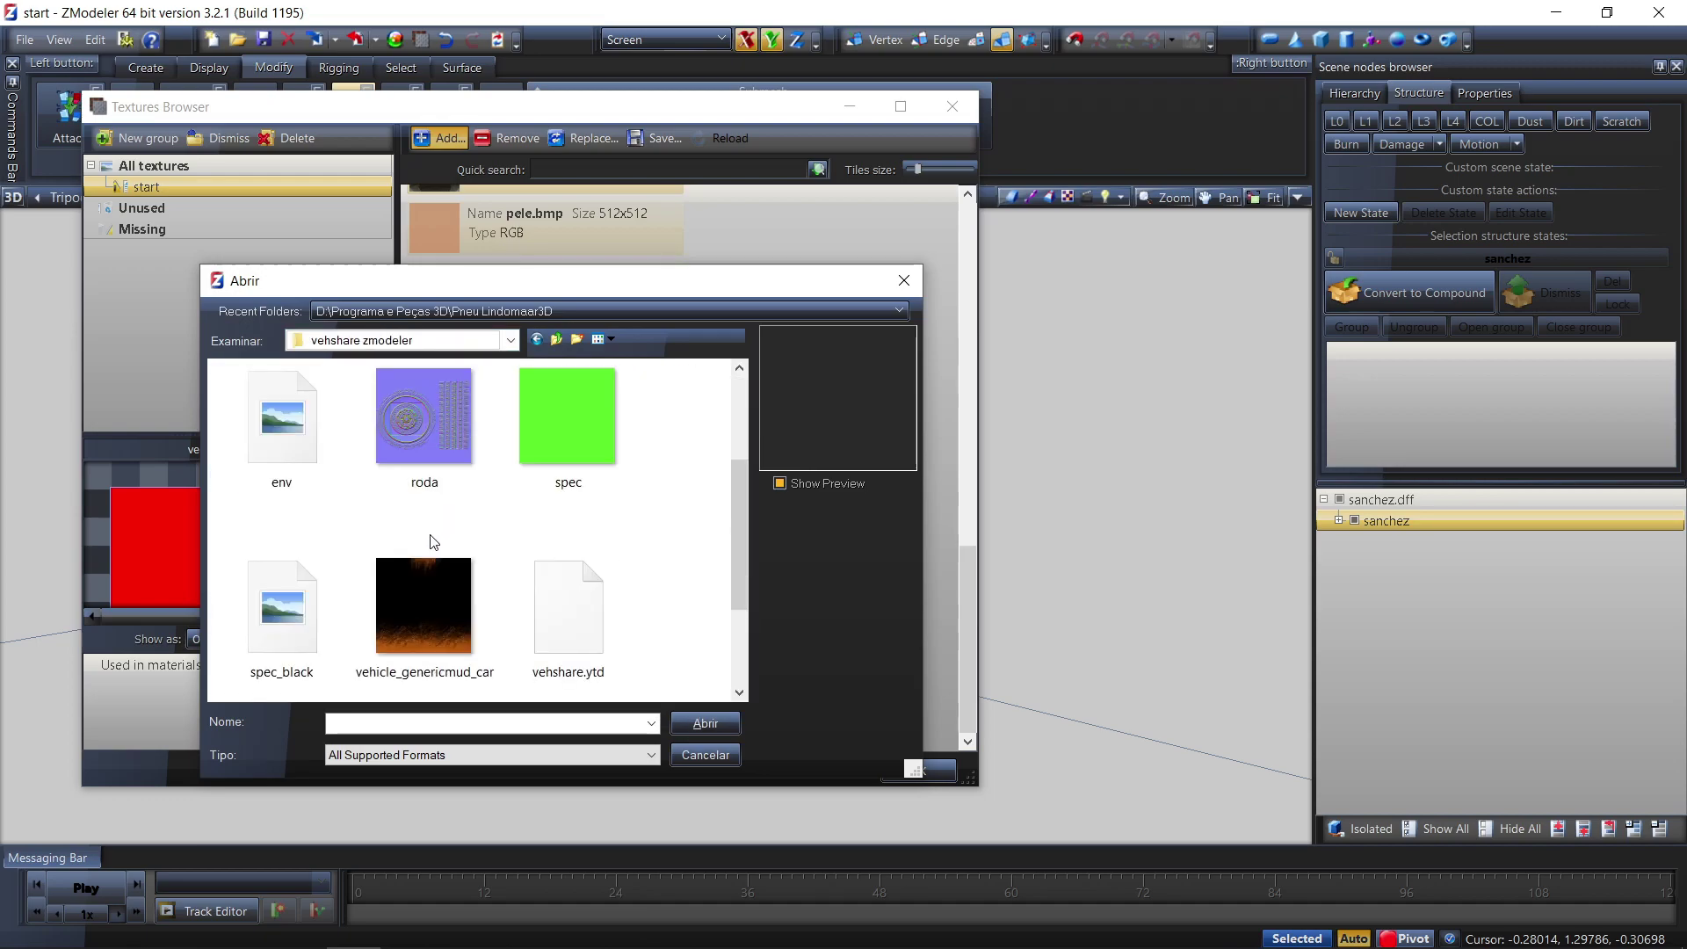
left_click(578, 613)
left_click(809, 509)
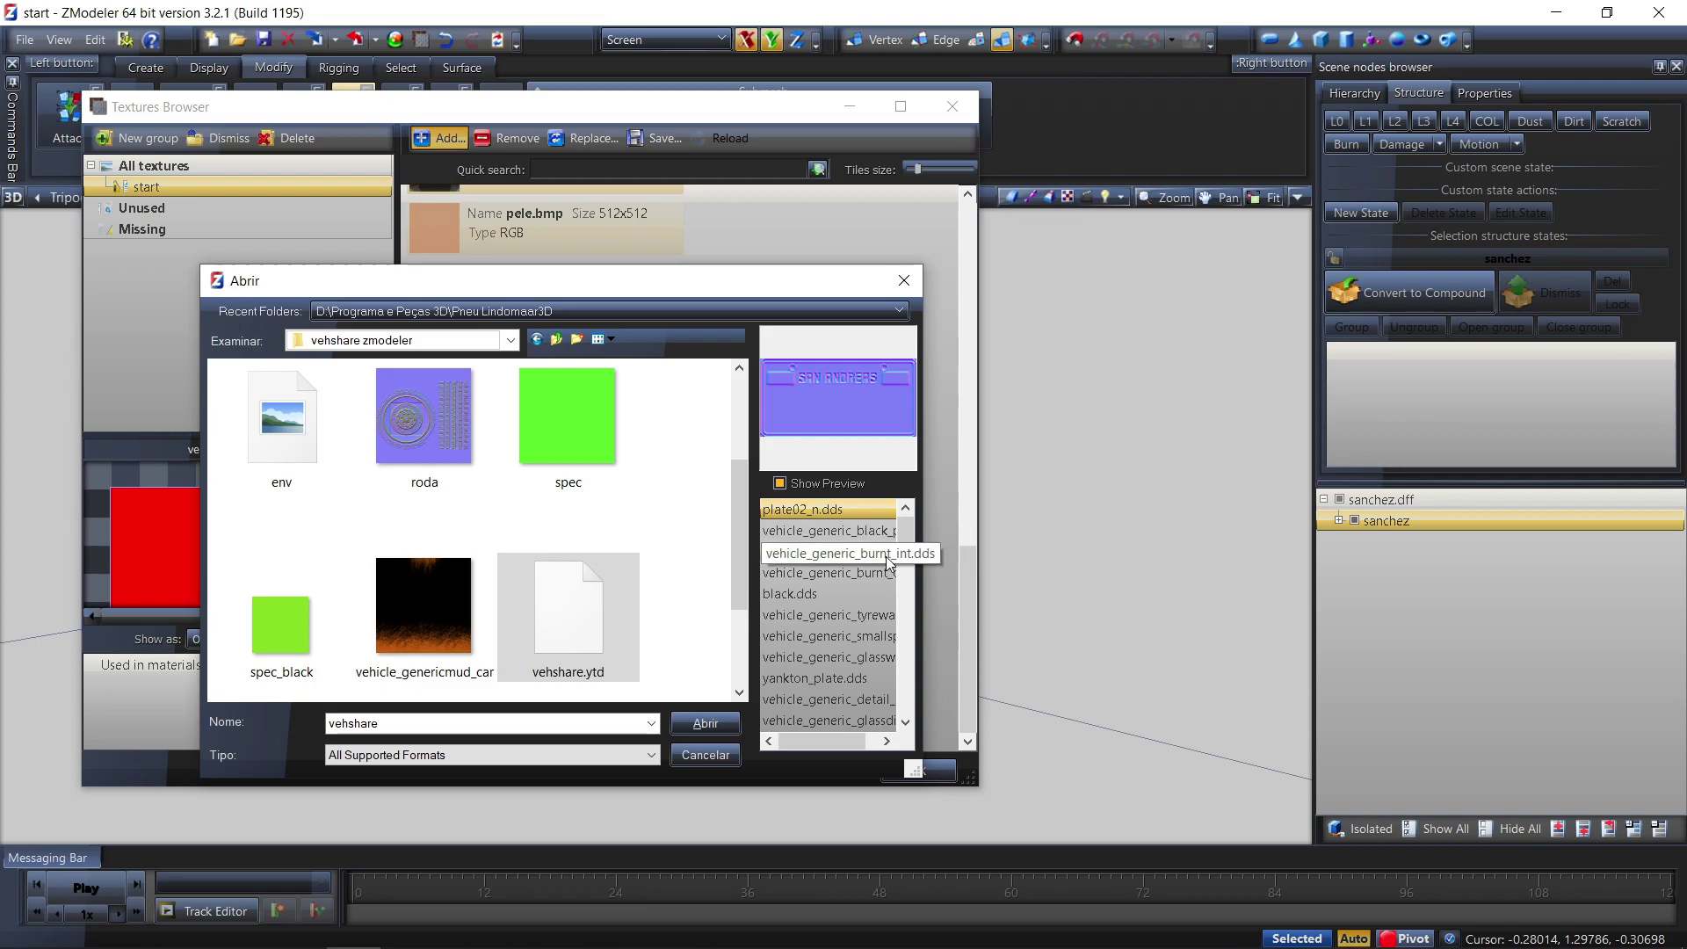
left_click_drag(905, 540, 858, 708)
left_click(774, 724, "shift")
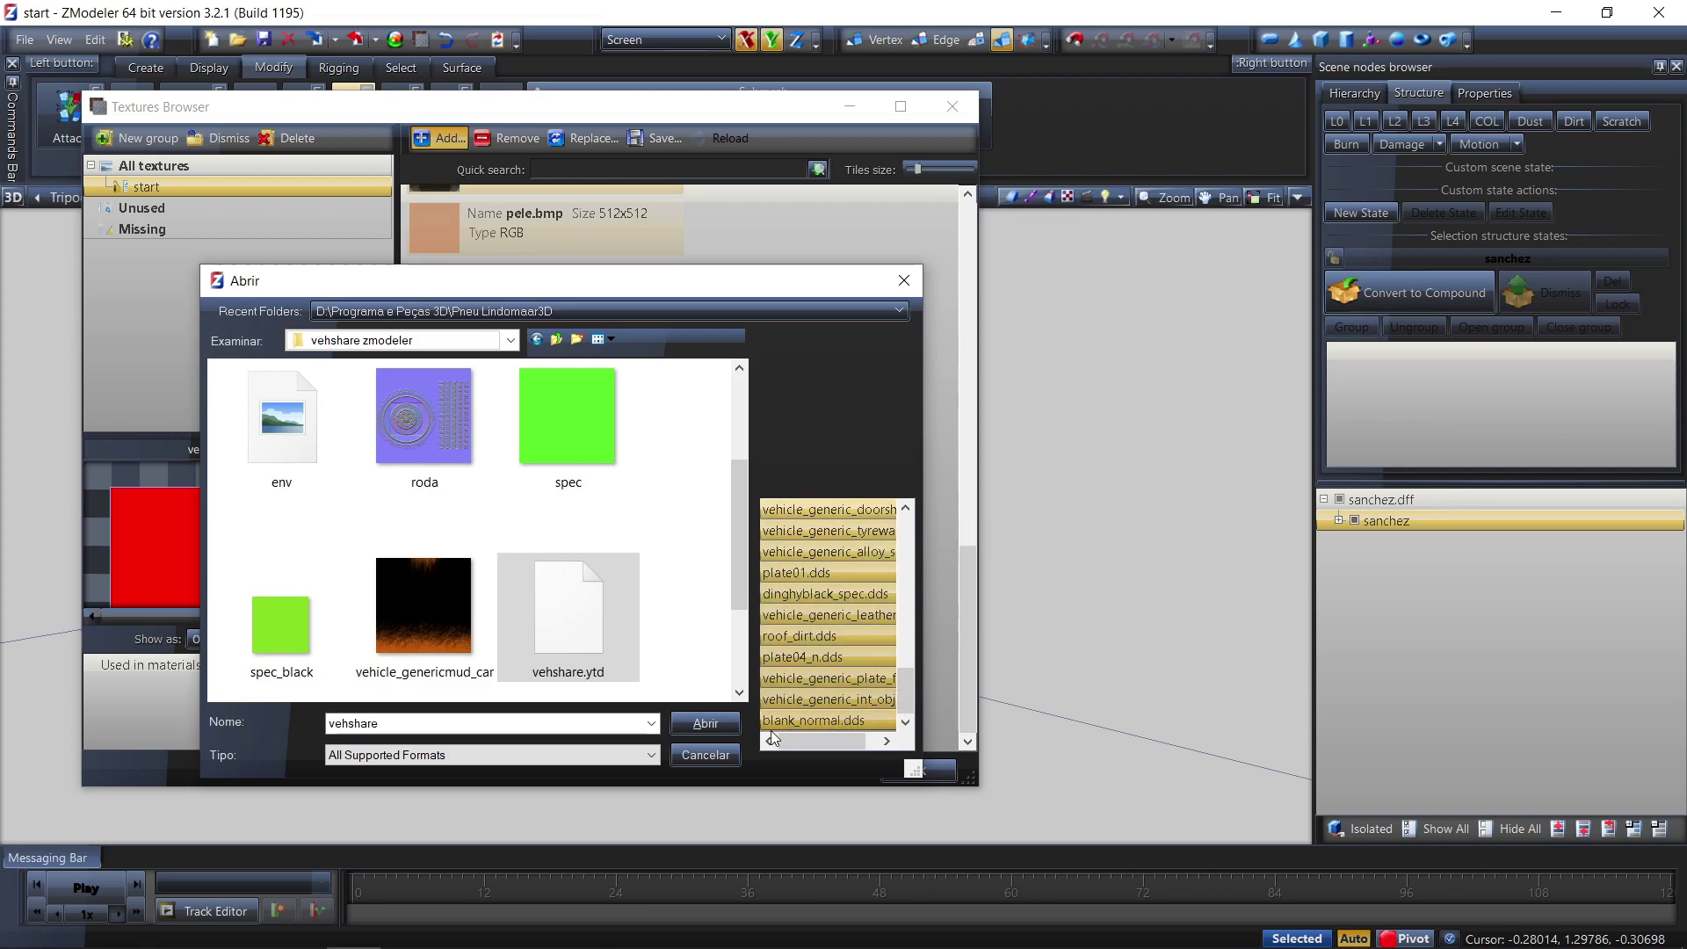
left_click(703, 724)
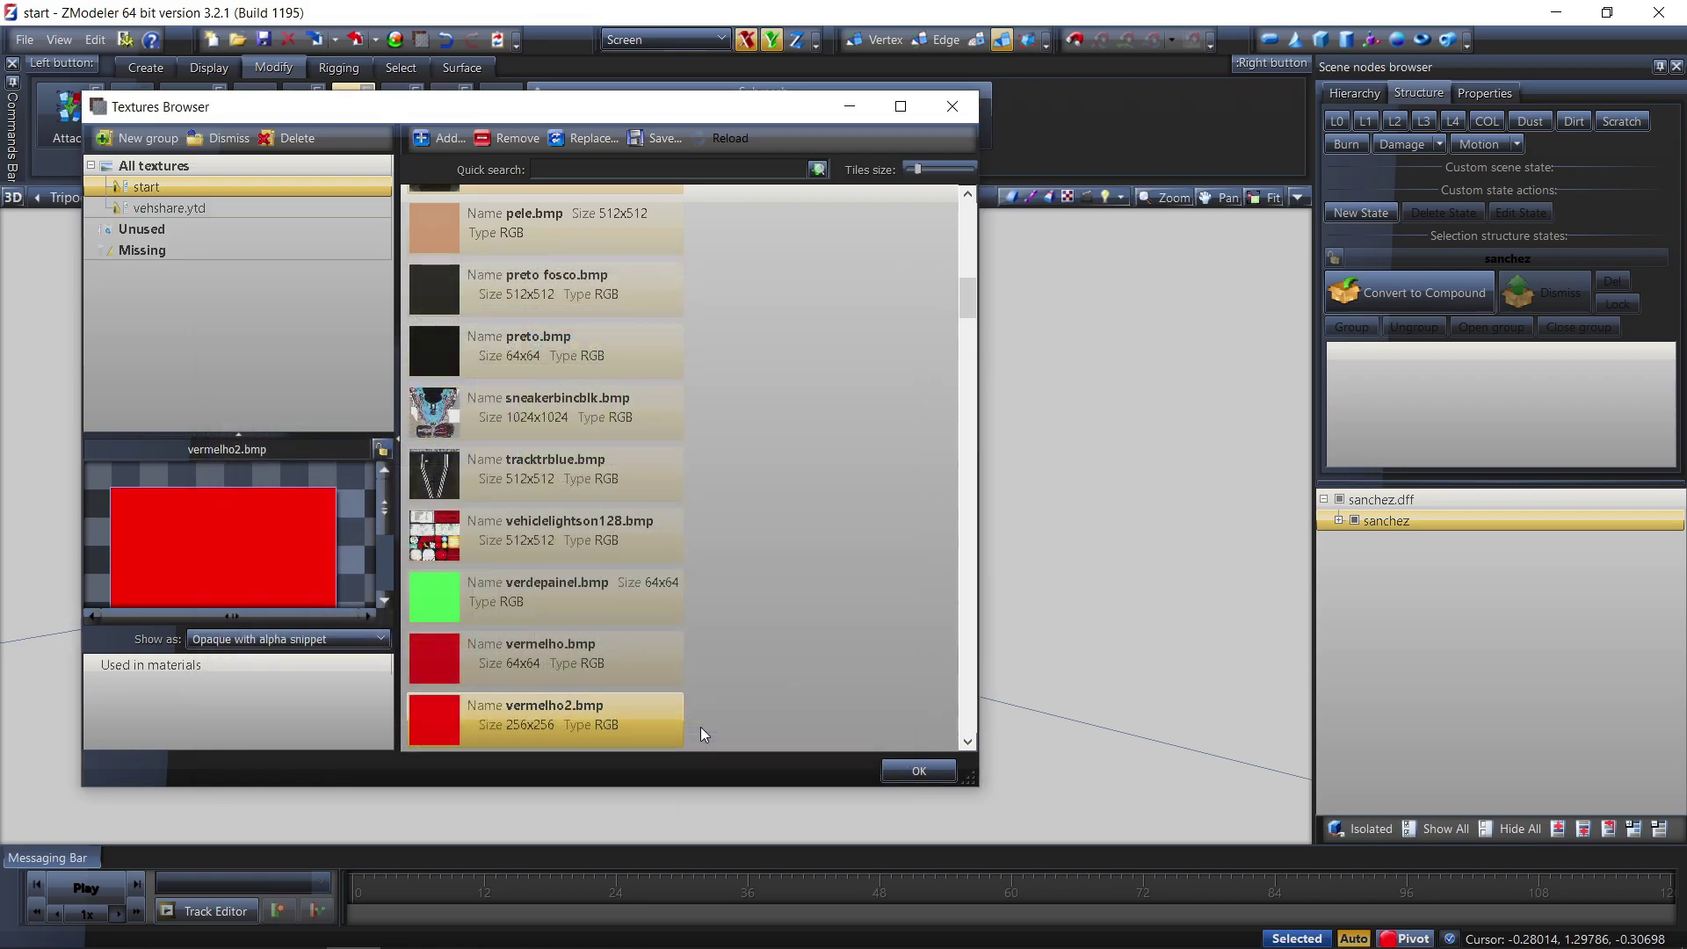
Examine the loaded textures in the vehshare.ytd and start groups, and close the Textures Browser
left_click(153, 202)
scroll(645, 351, "down", 10)
scroll(637, 371, "down", 1)
scroll(508, 492, "up", 8)
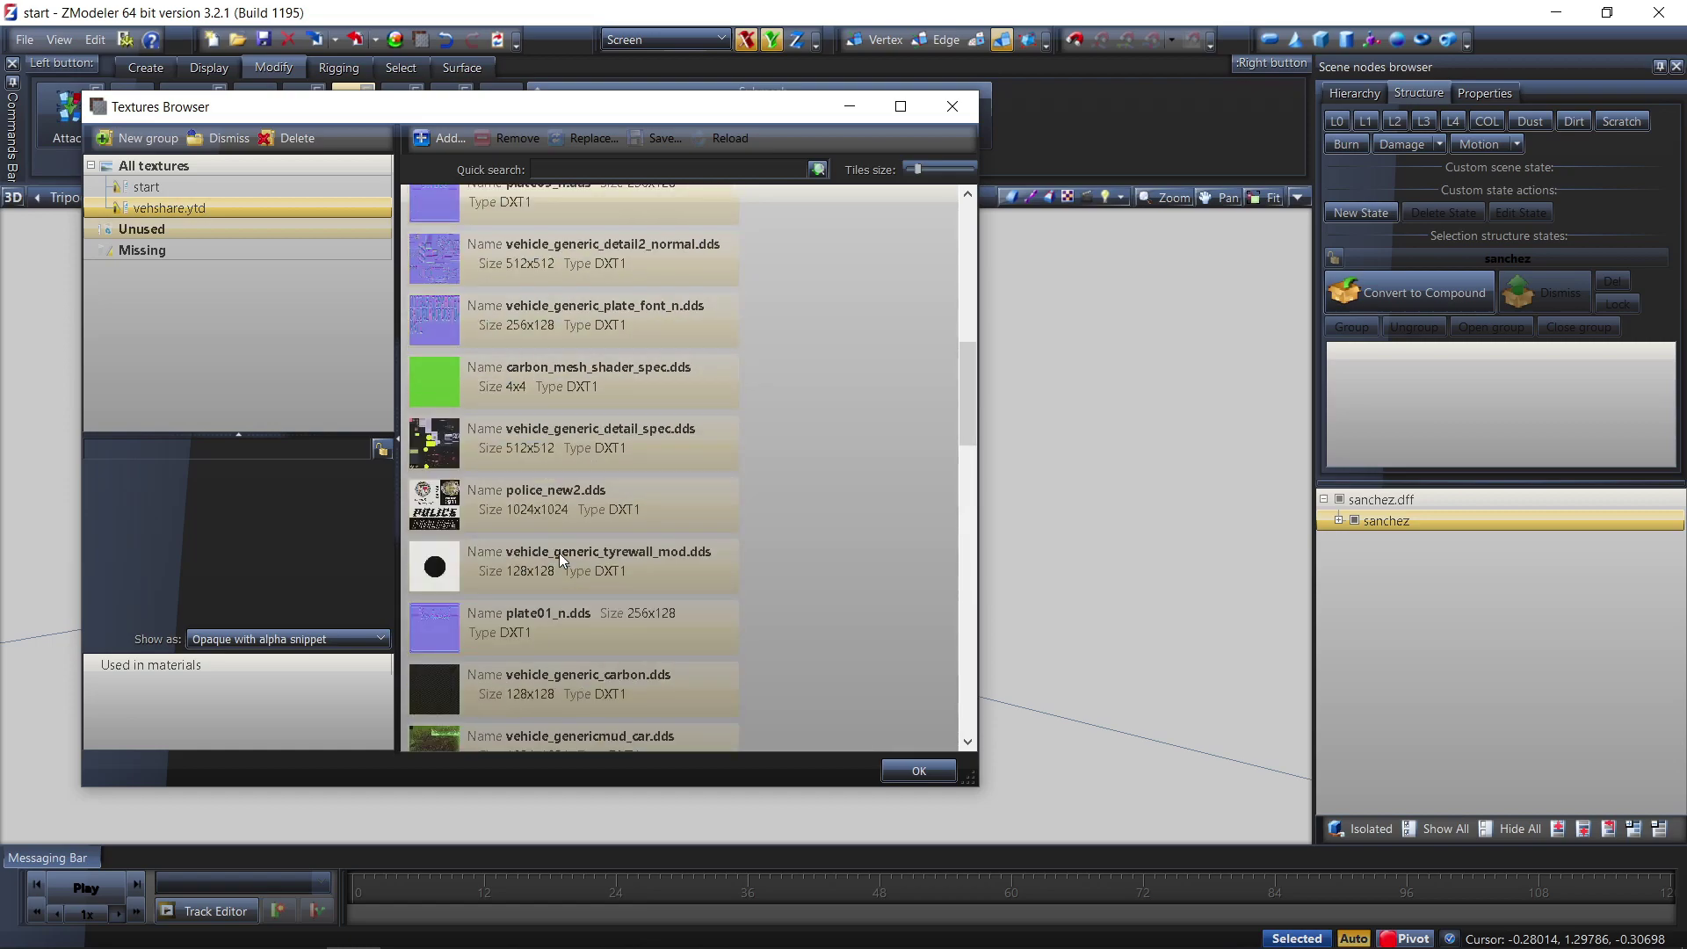
scroll(559, 552, "up", 3)
scroll(559, 552, "up", 4)
left_click(142, 186)
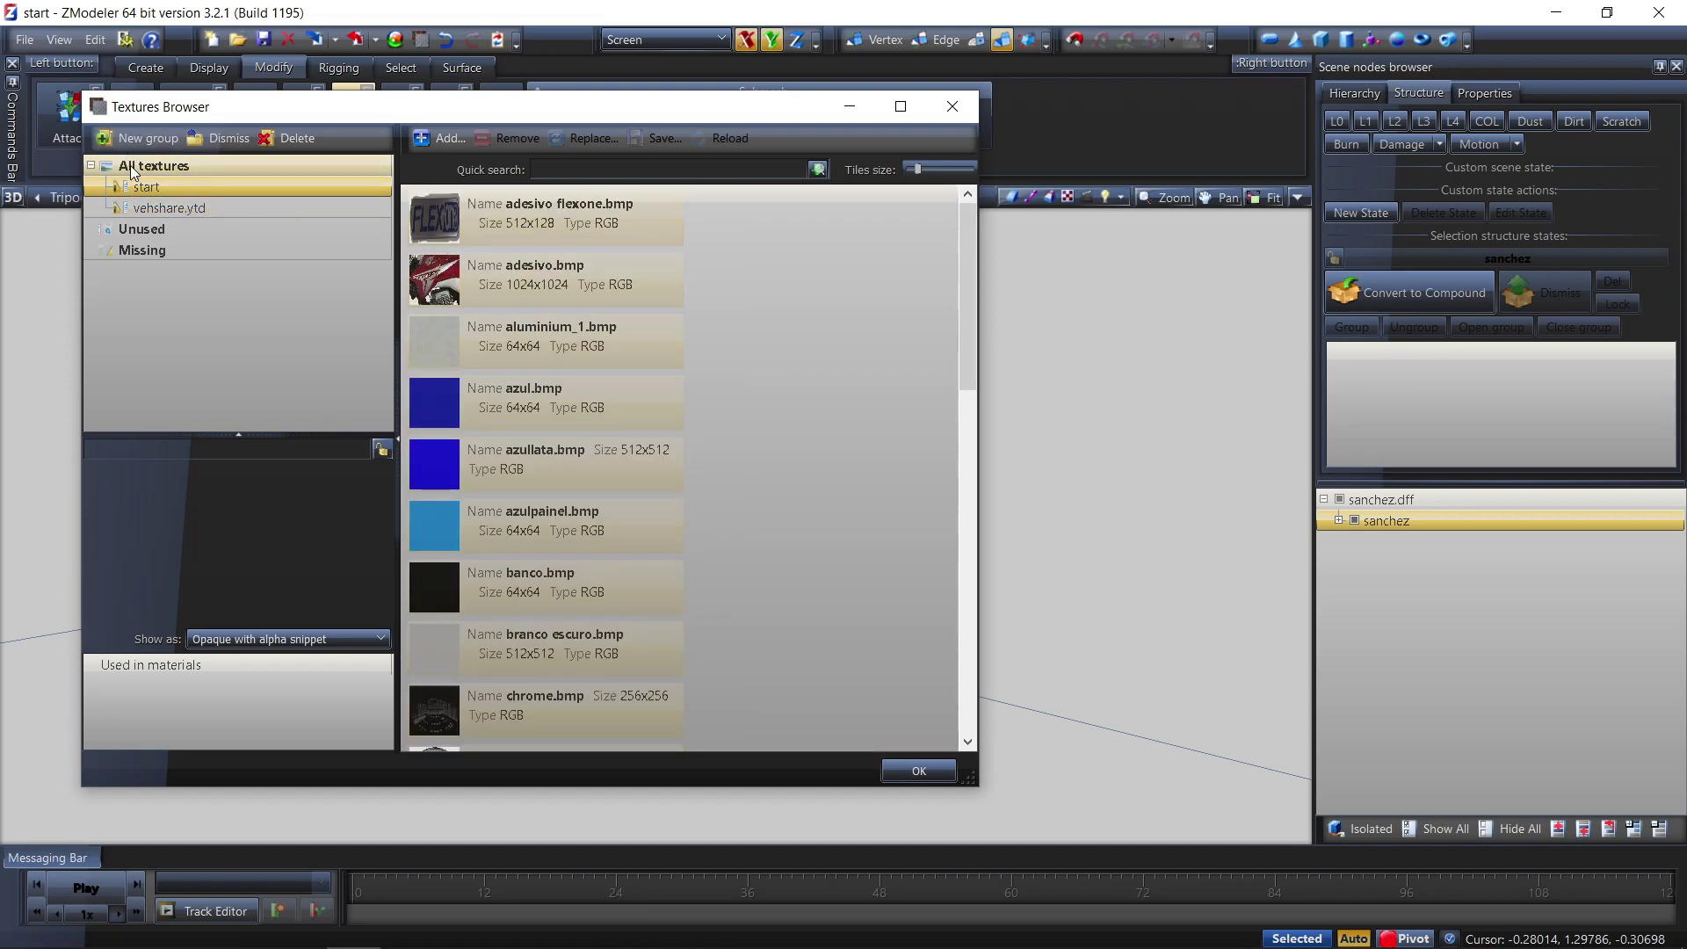
left_click(937, 777)
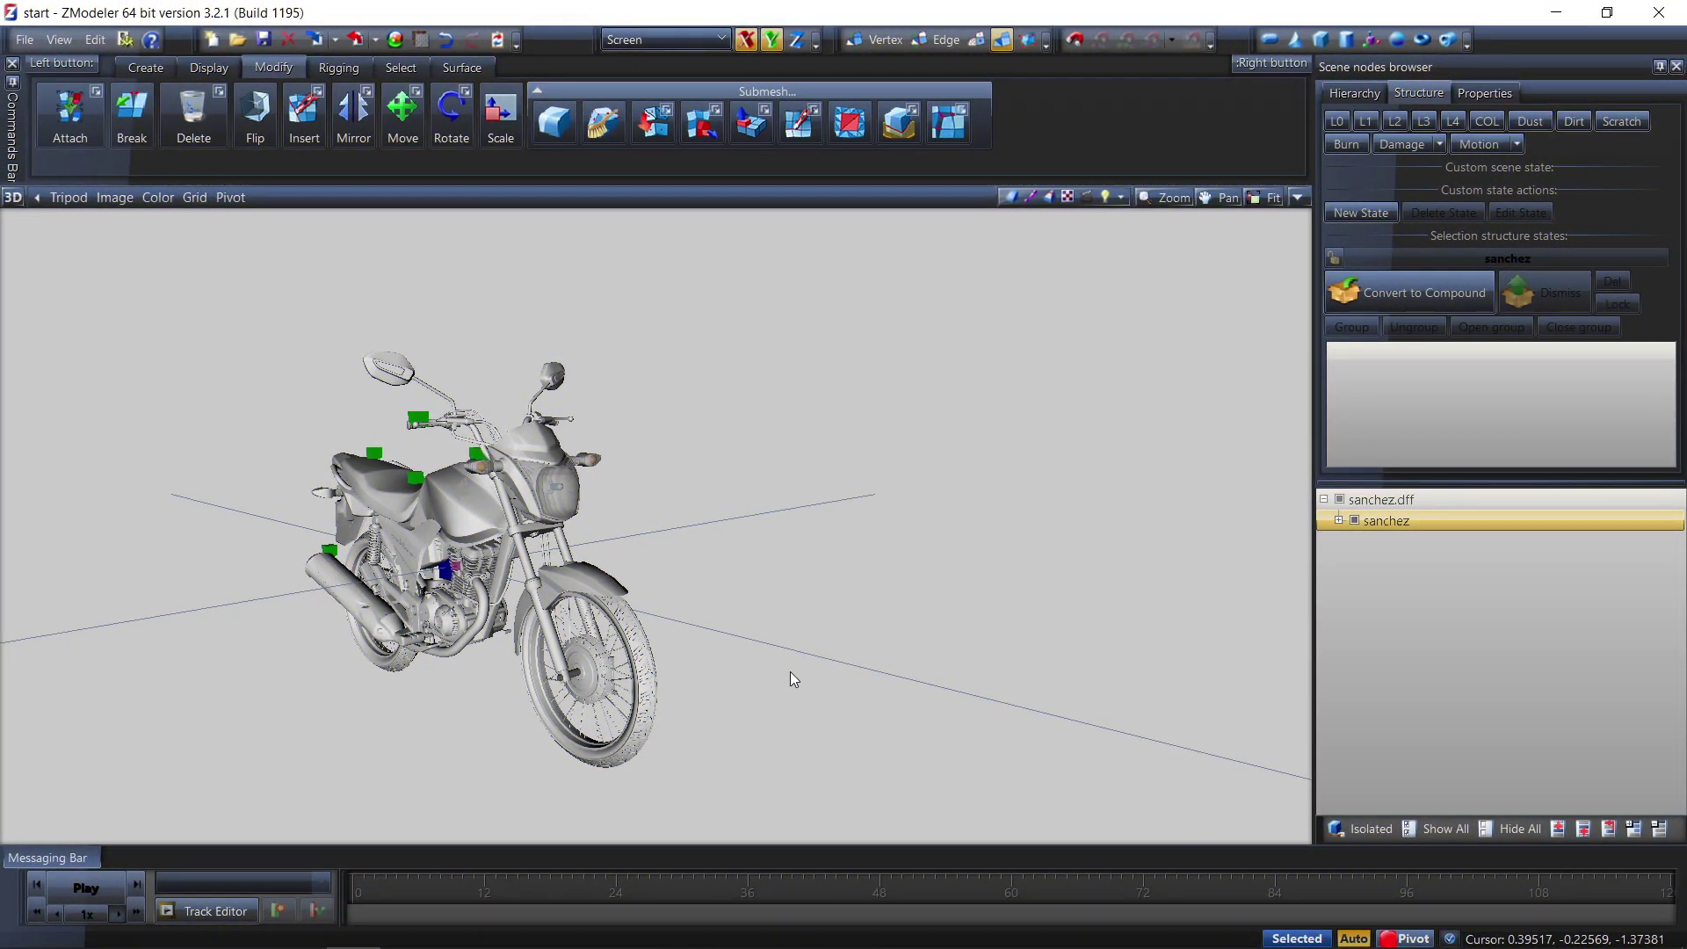
Open the Material Browser beside the motorcycle, narrow its window and select the preto fosco [spec] material
left_click(396, 46)
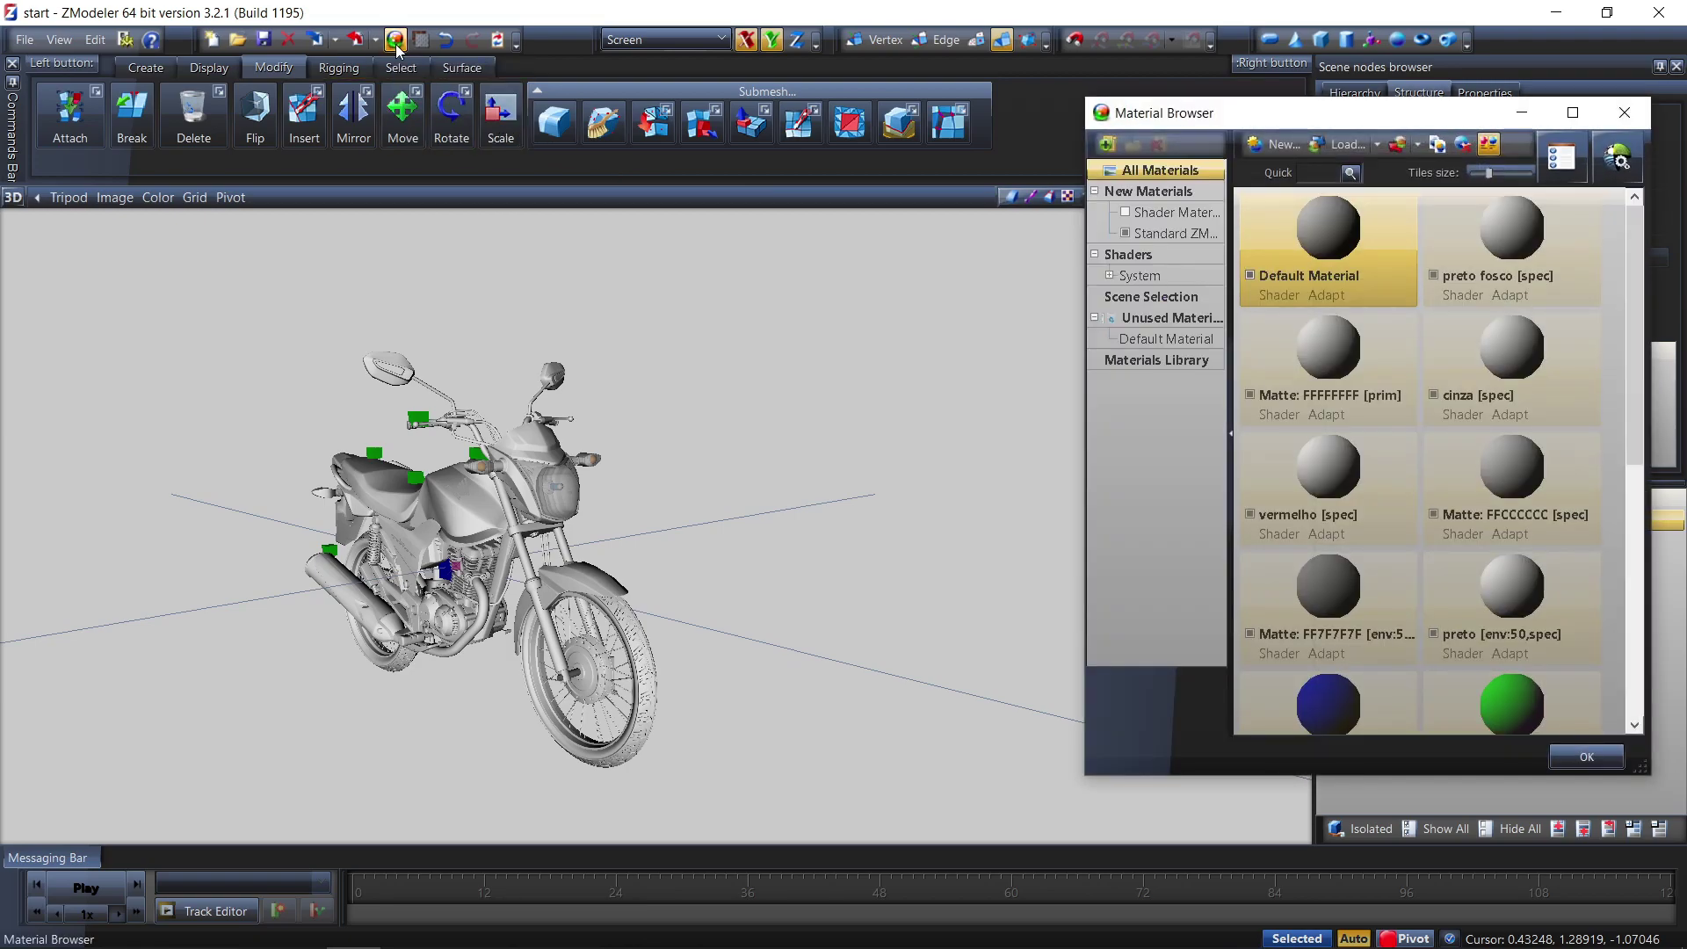
left_click_drag(1221, 120, 856, 123)
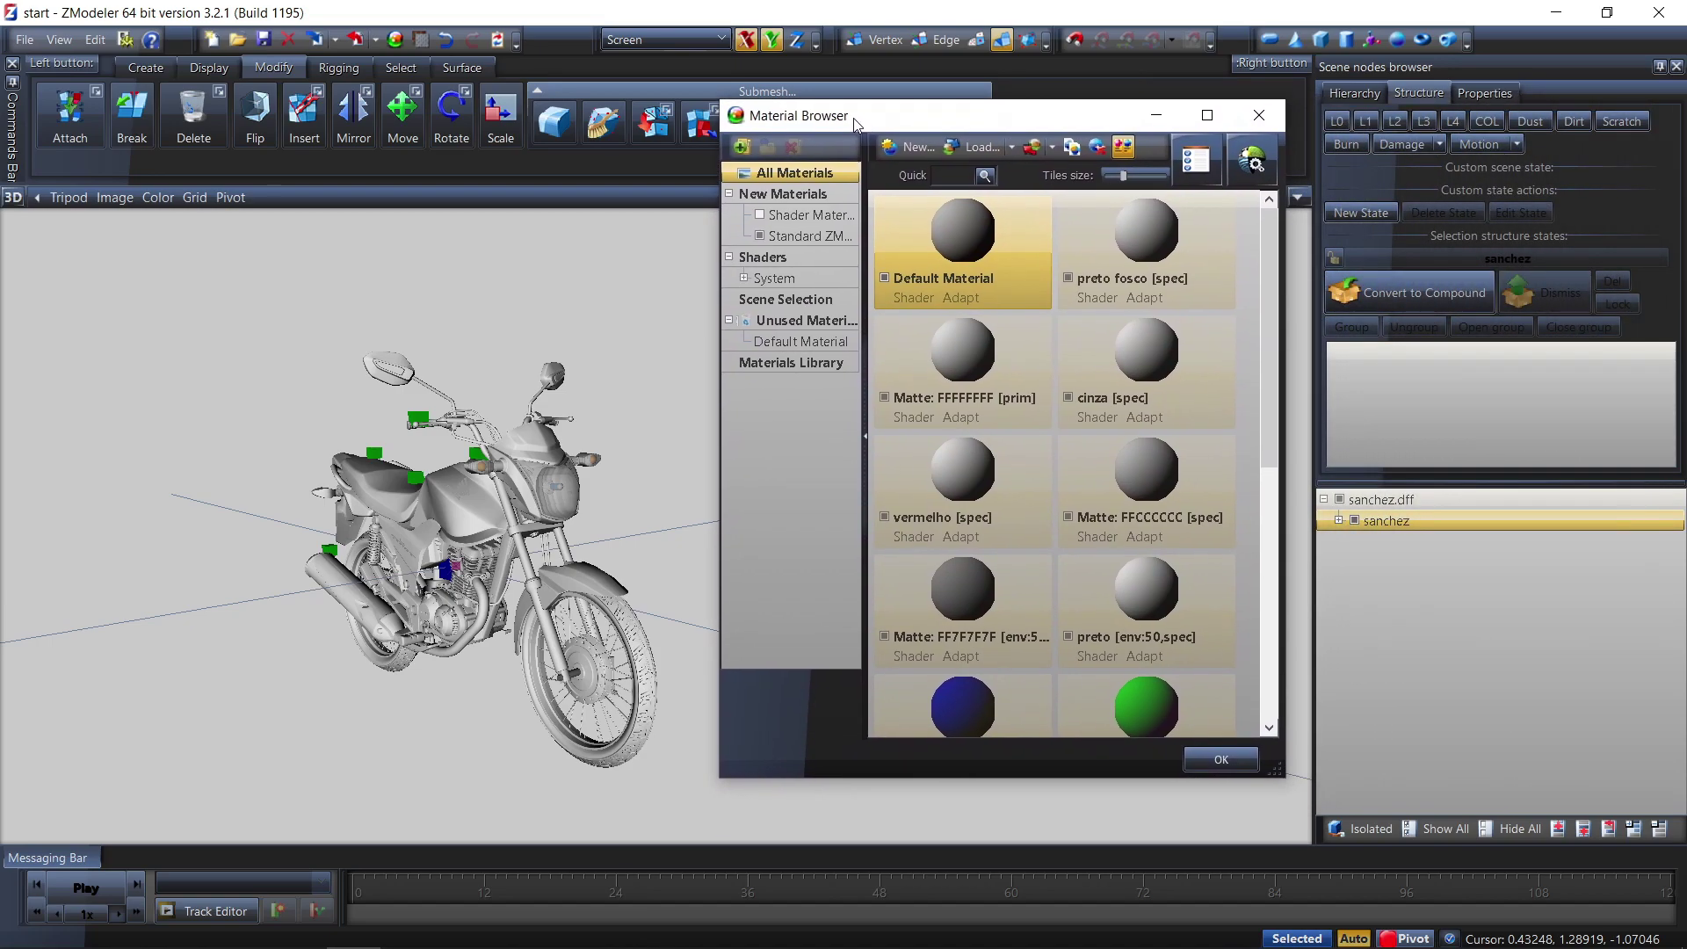
left_click(1268, 370)
left_click_drag(1268, 370, 1251, 370)
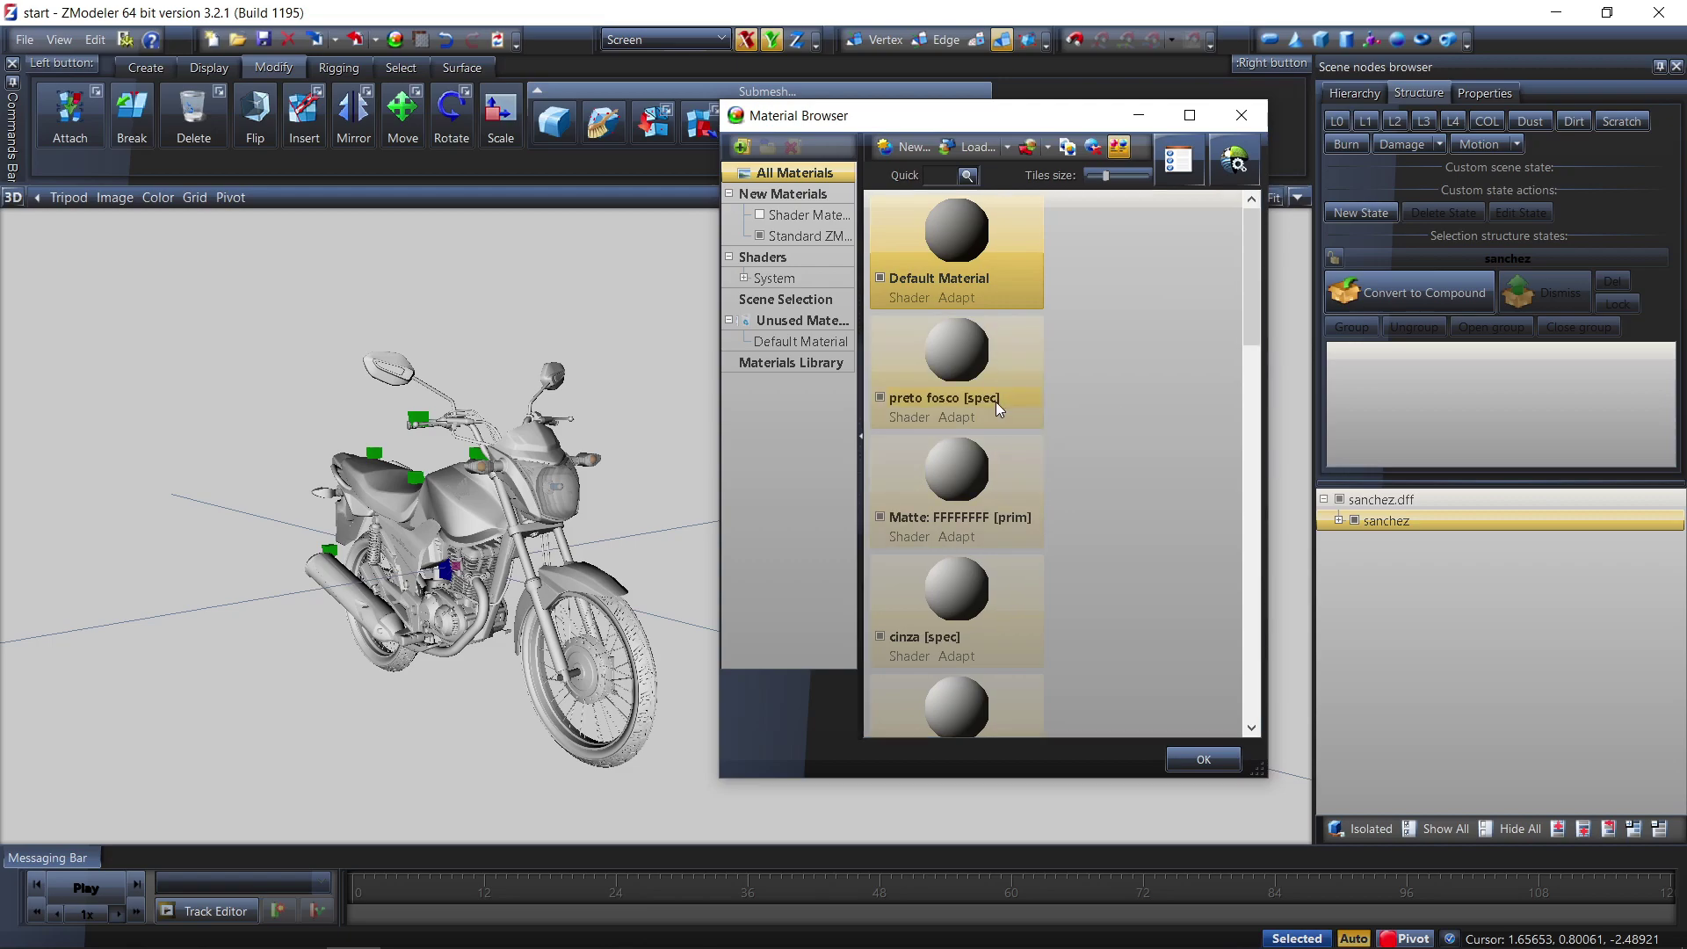
left_click(962, 378)
left_click(880, 398)
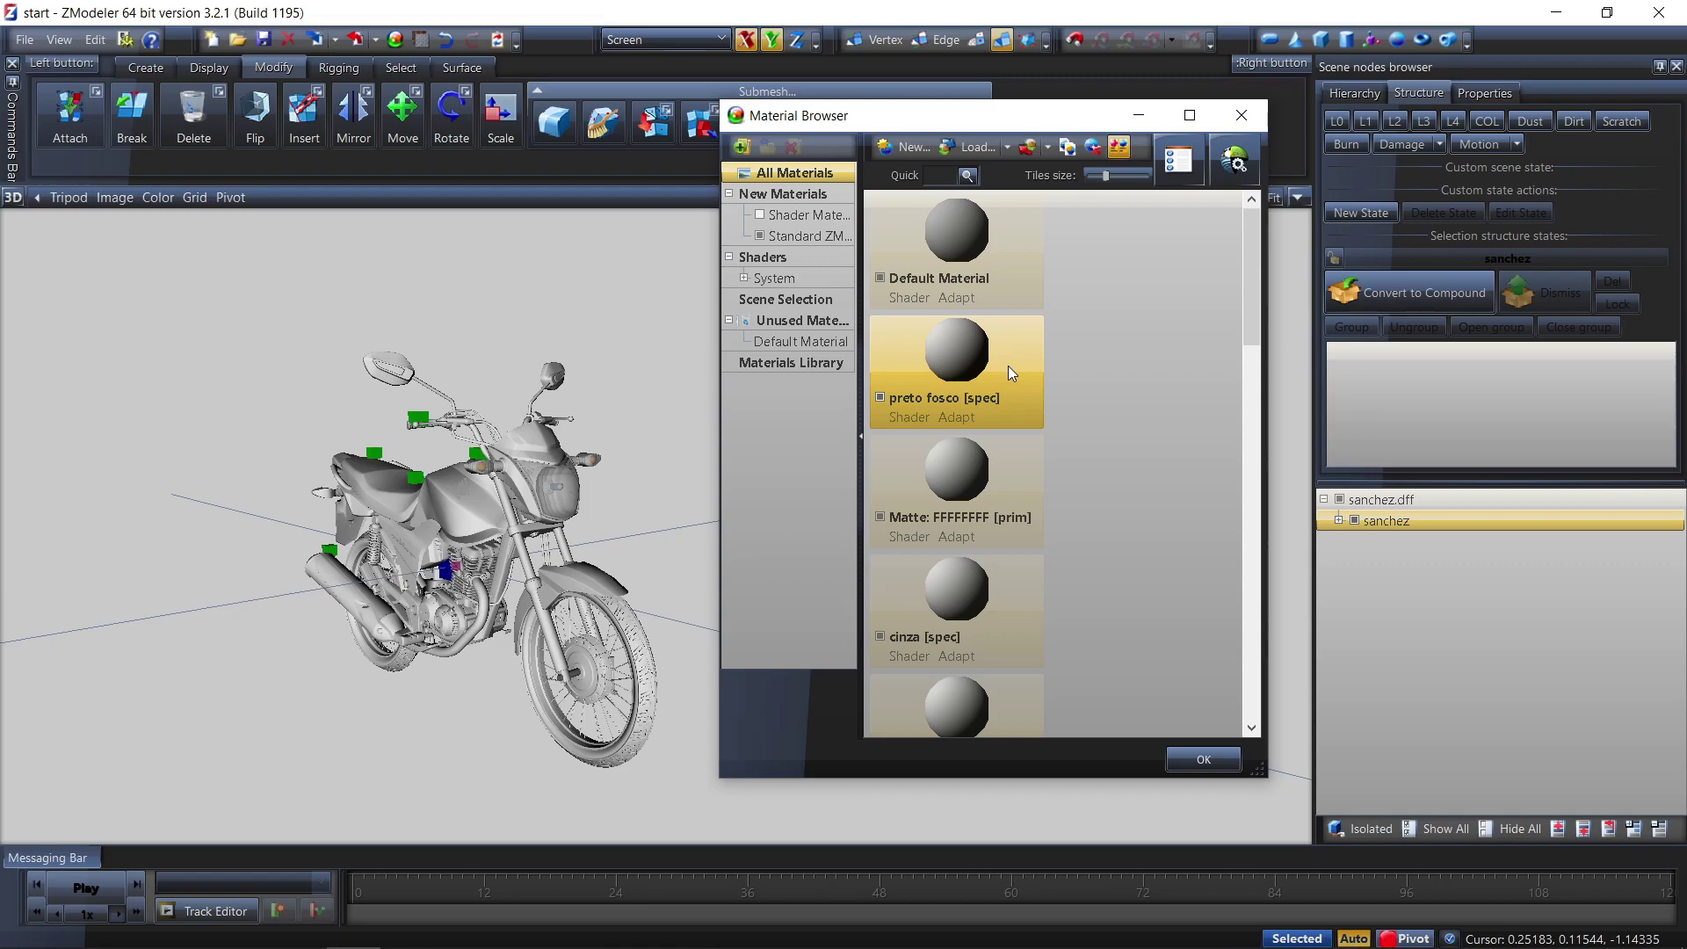
left_click(880, 398)
left_click(880, 397)
left_click(880, 397)
left_click(880, 398)
left_click(879, 399)
left_click(880, 398)
left_click(880, 398)
left_click(880, 398)
left_click(880, 398)
left_click(880, 398)
Apply the GTAV vehicle generic shader vehicle_mesh to the preto fosco [spec] material
left_click(1230, 169)
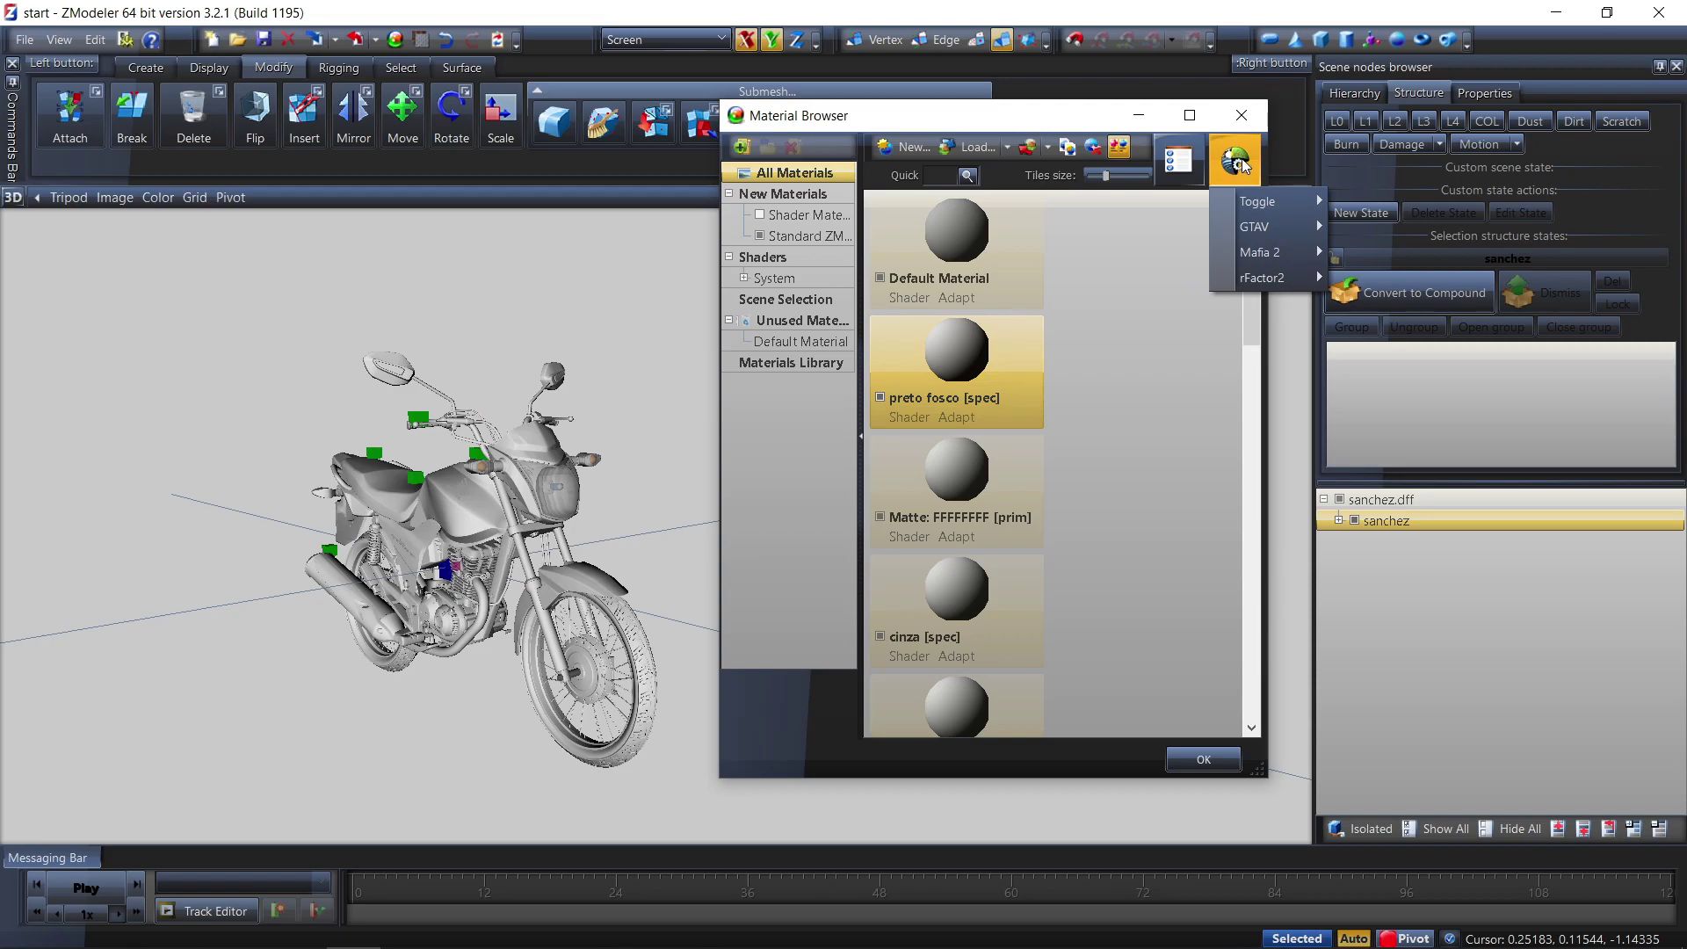
mouse_move(1263, 231)
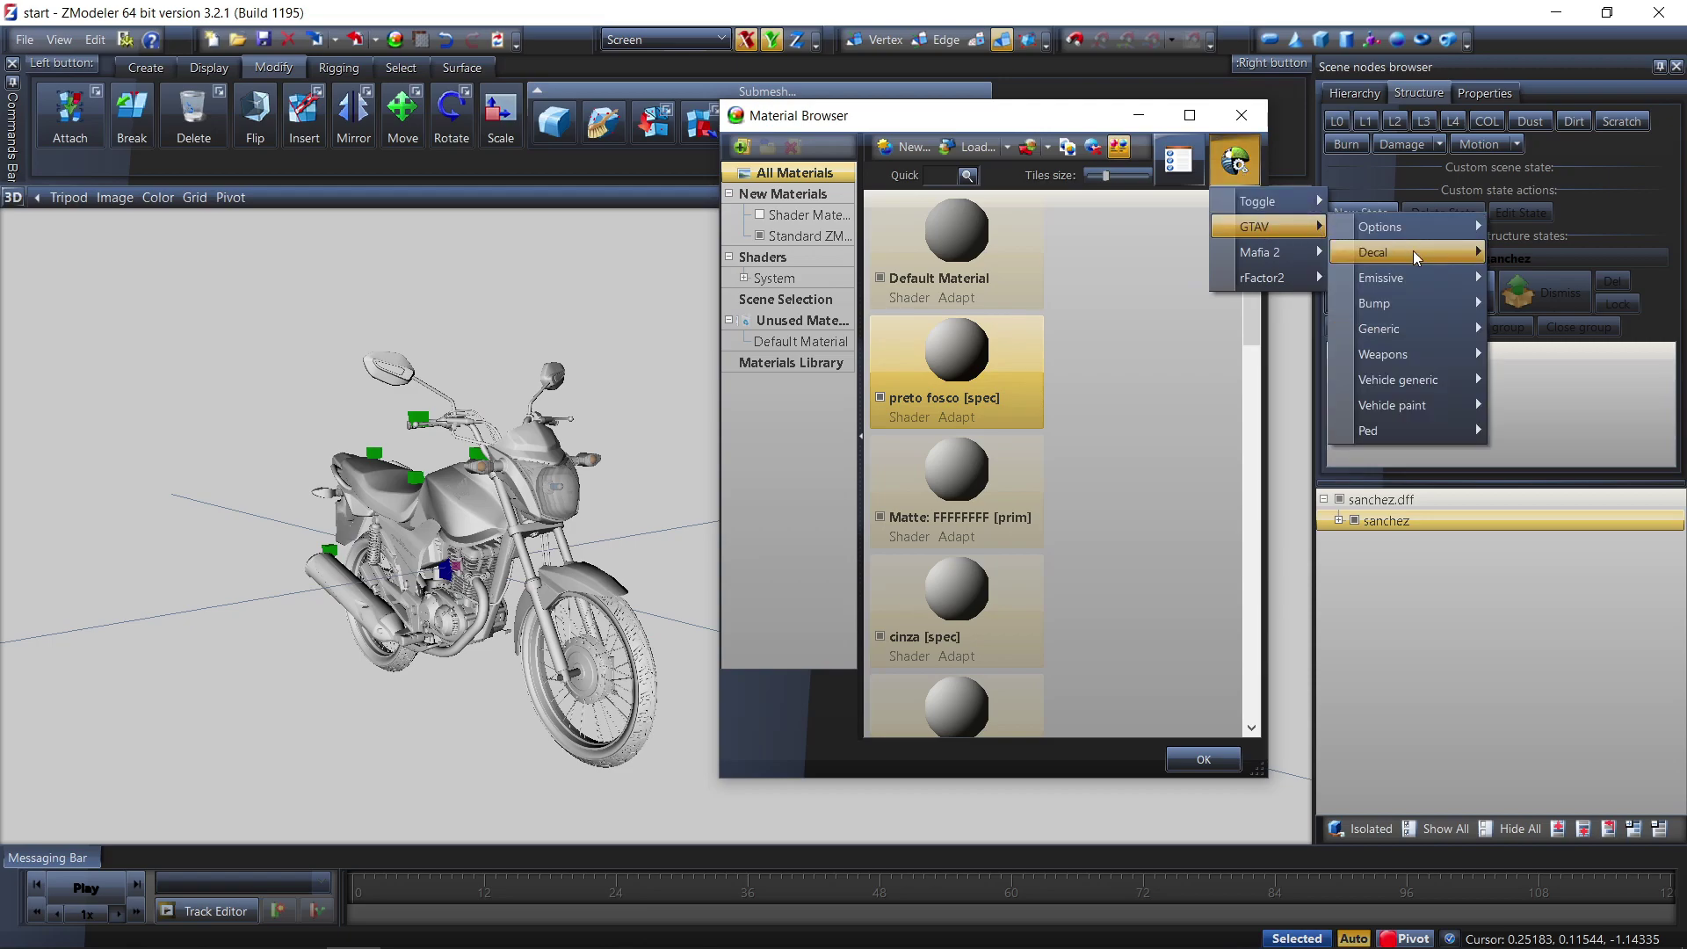
mouse_move(1411, 371)
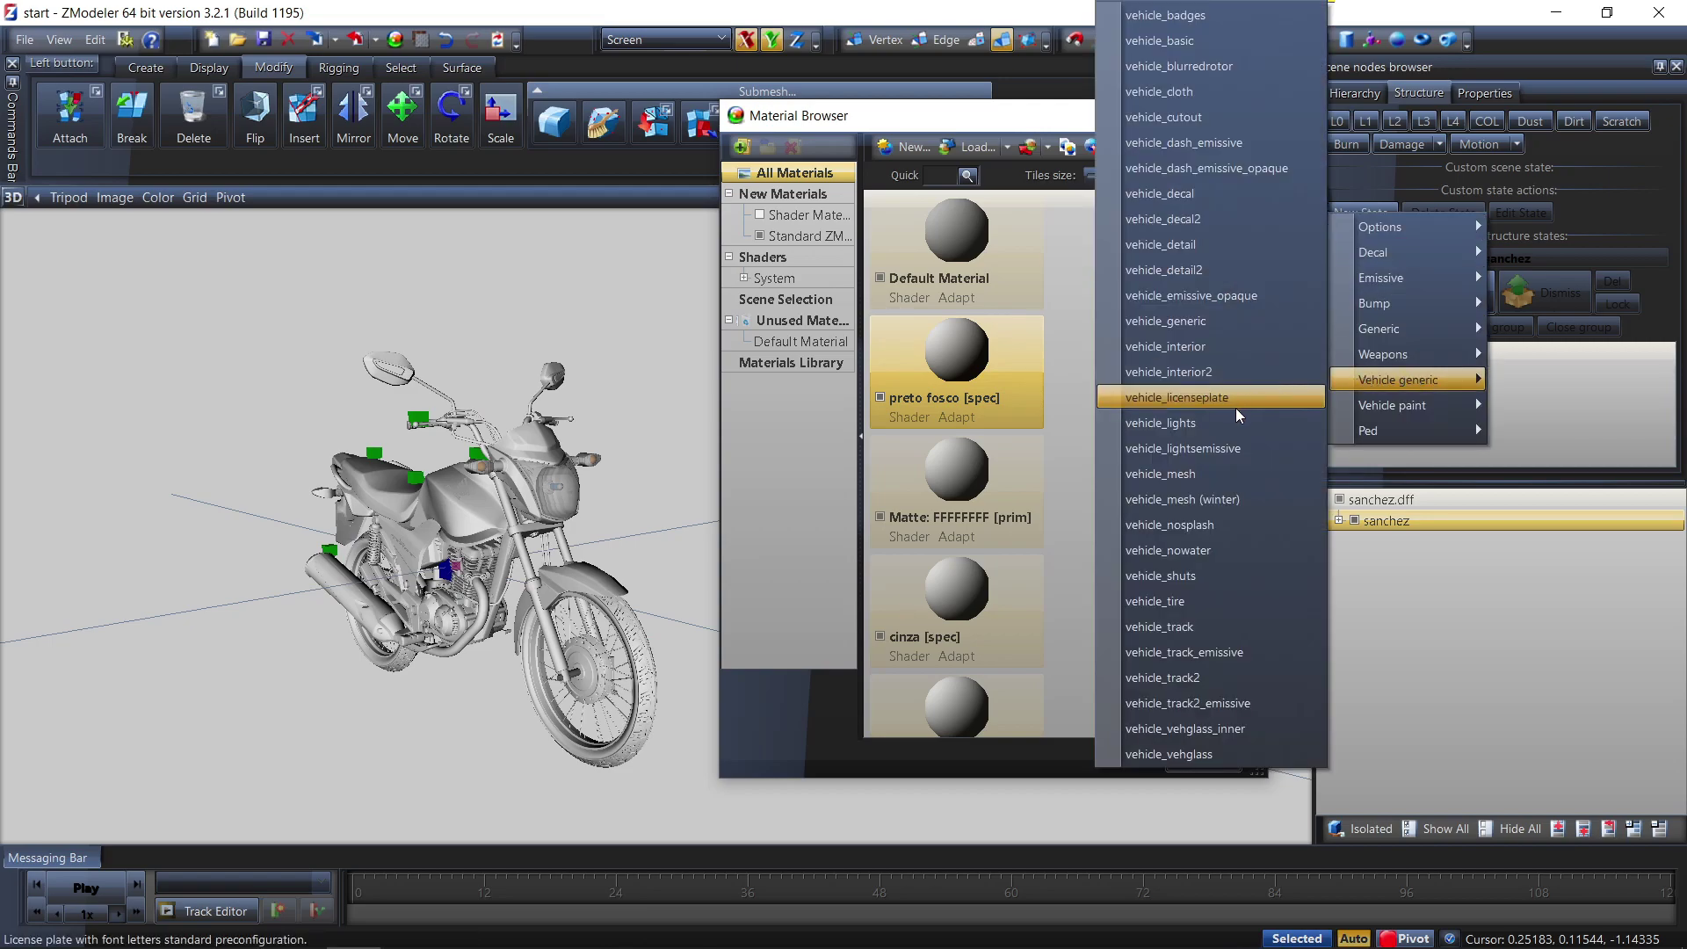
left_click(1186, 474)
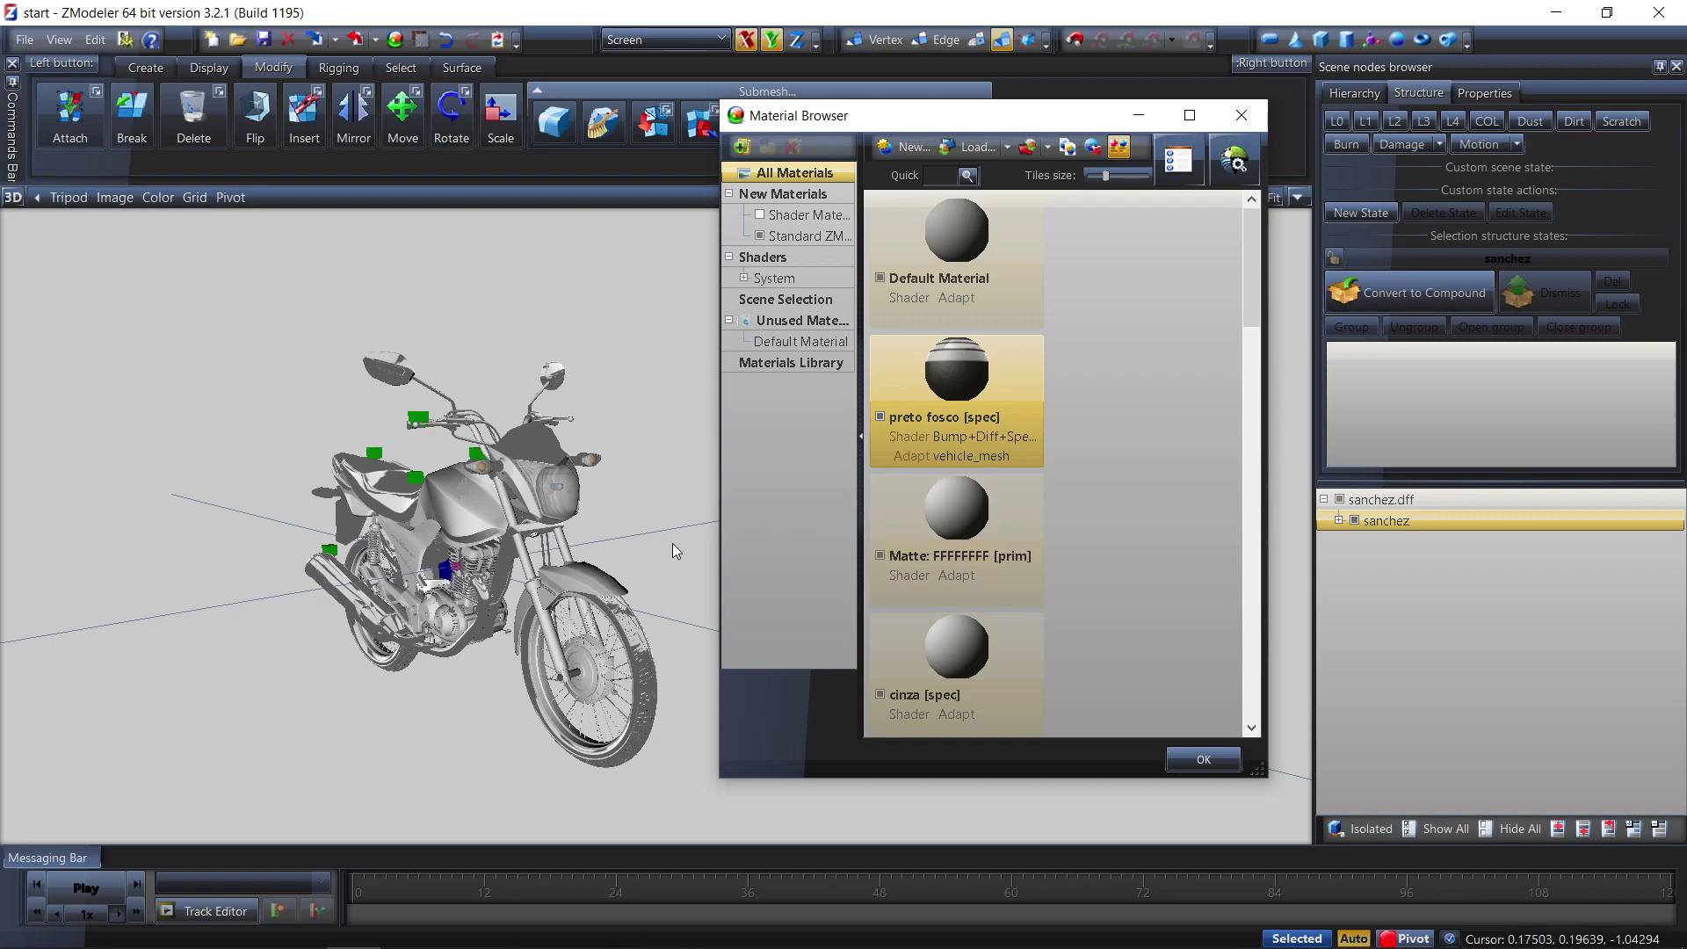
Open the properties of the preto fosco [spec] material and raise its specular power to 2000
left_click(1178, 161)
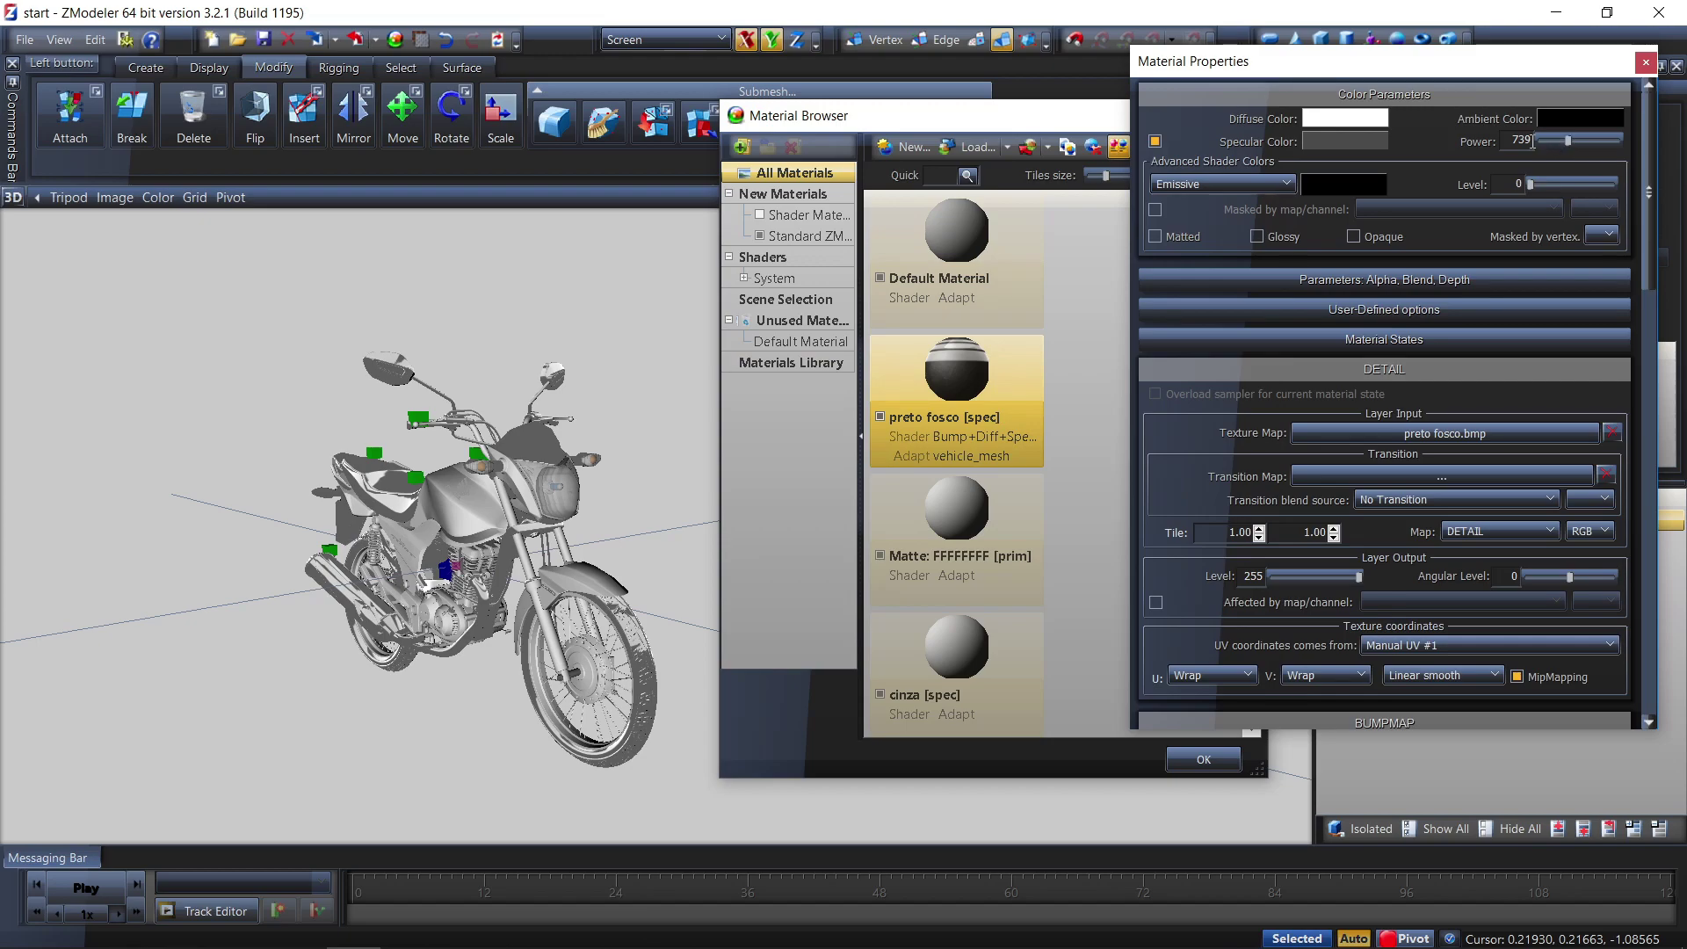
double_click(1527, 141)
type("1200")
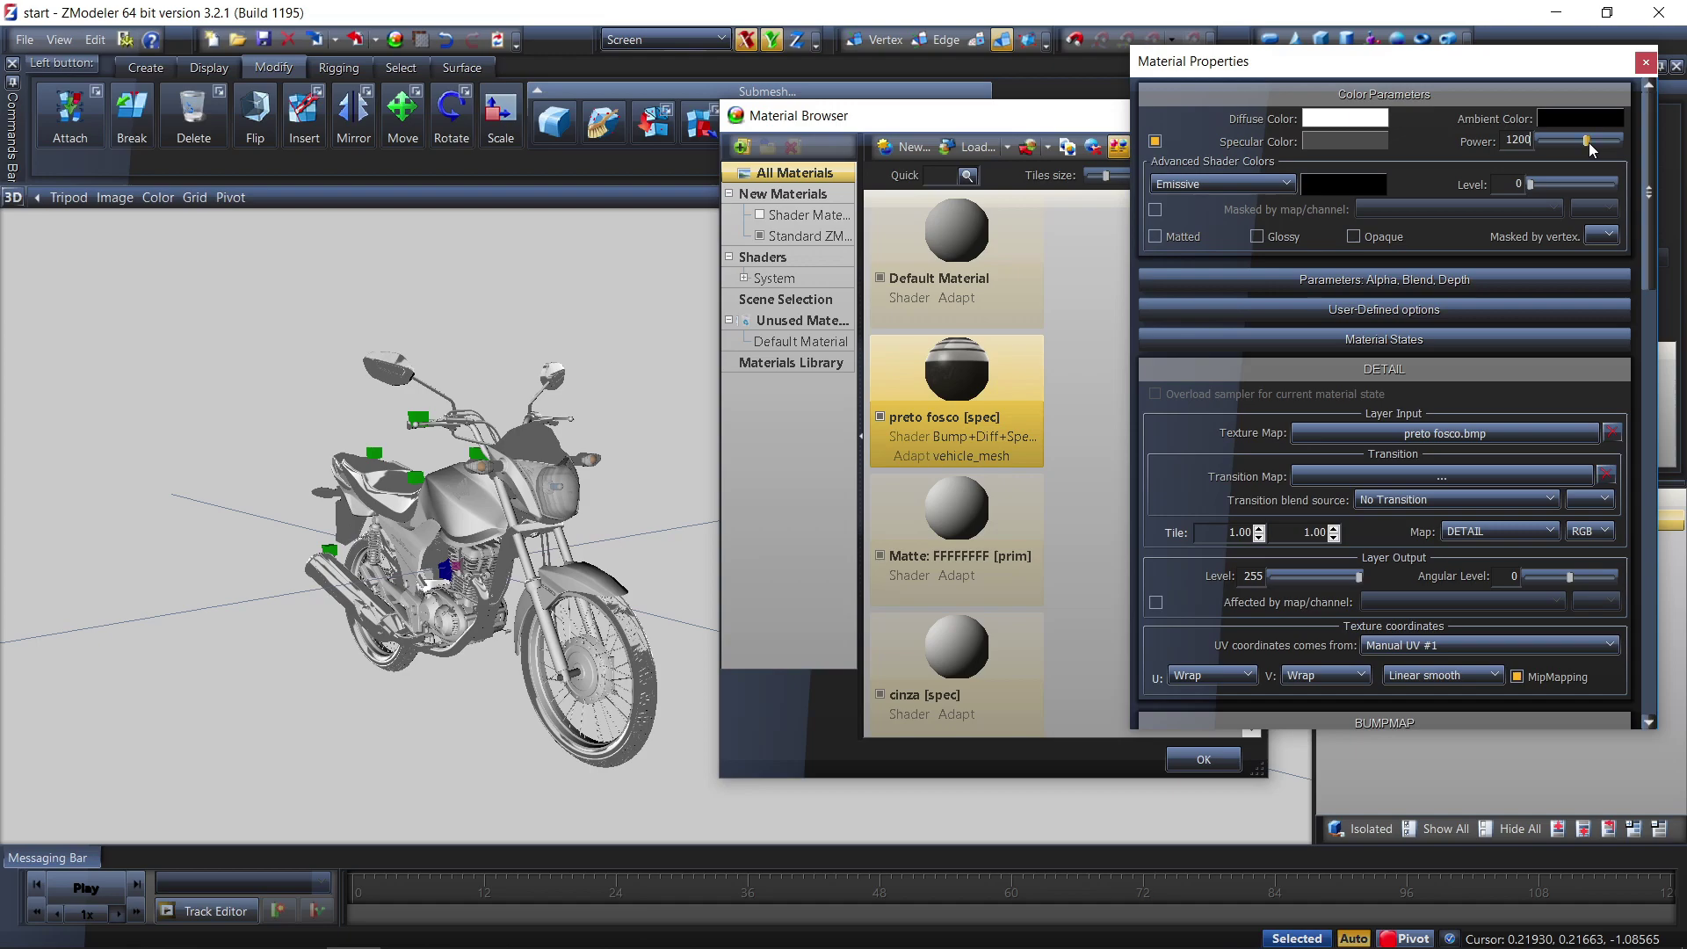
left_click_drag(1589, 142, 1644, 143)
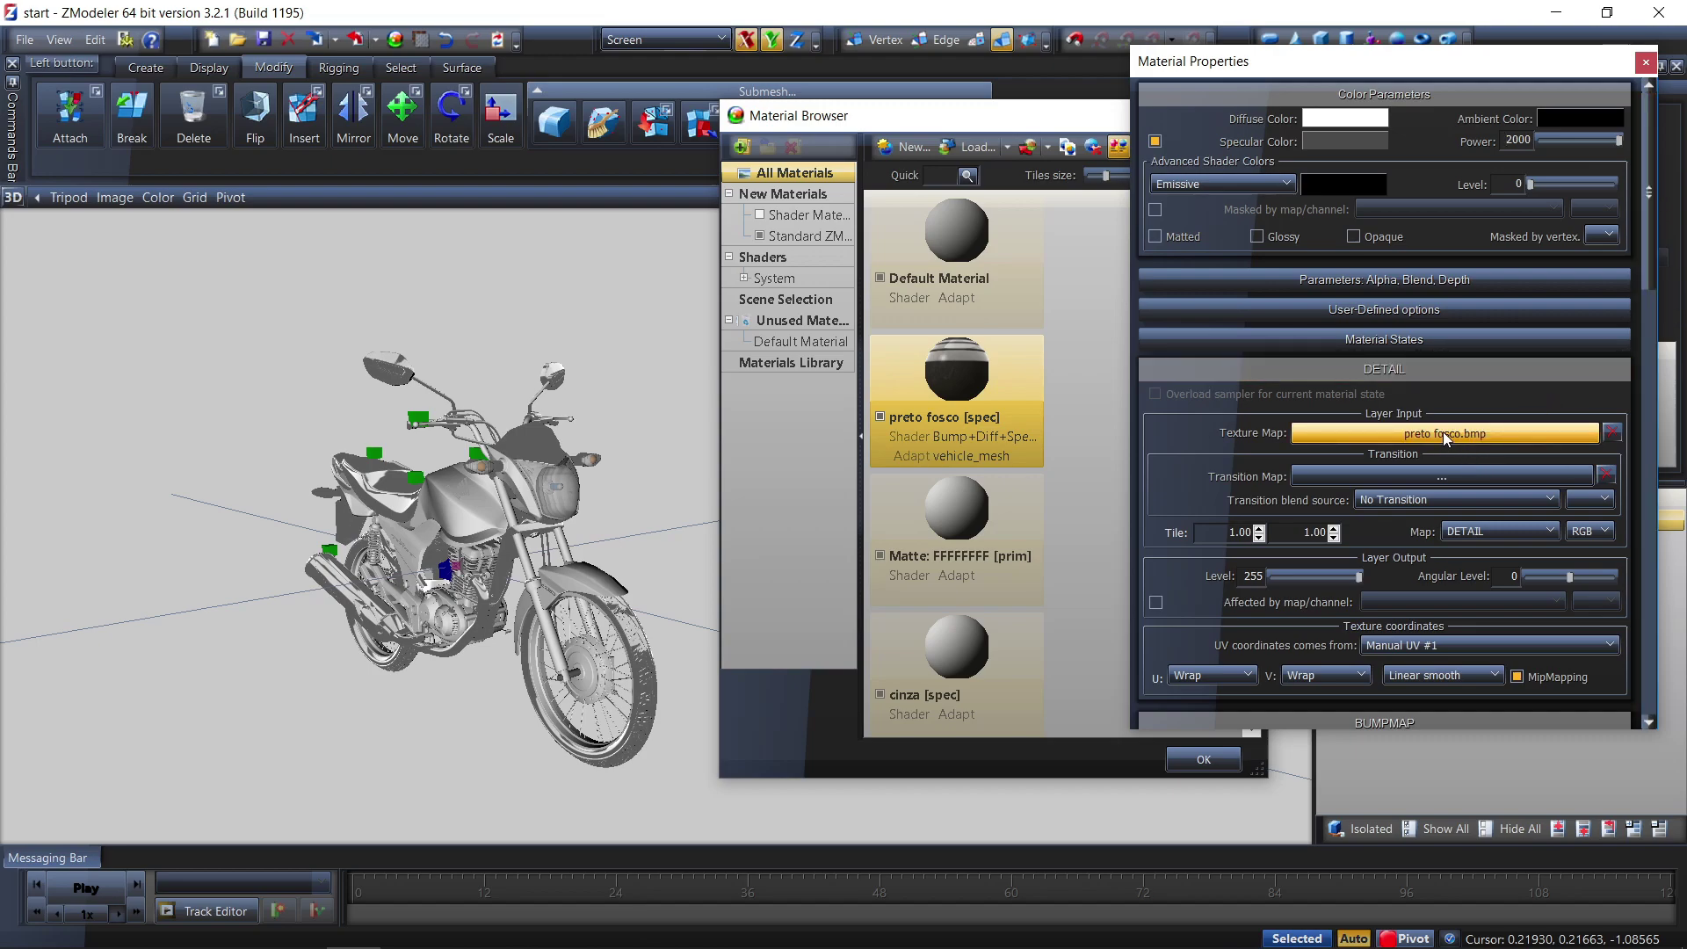
Clear the material's DETAIL texture map and open the texturas zmodeler folder for adding images to the start group
left_click(1568, 430)
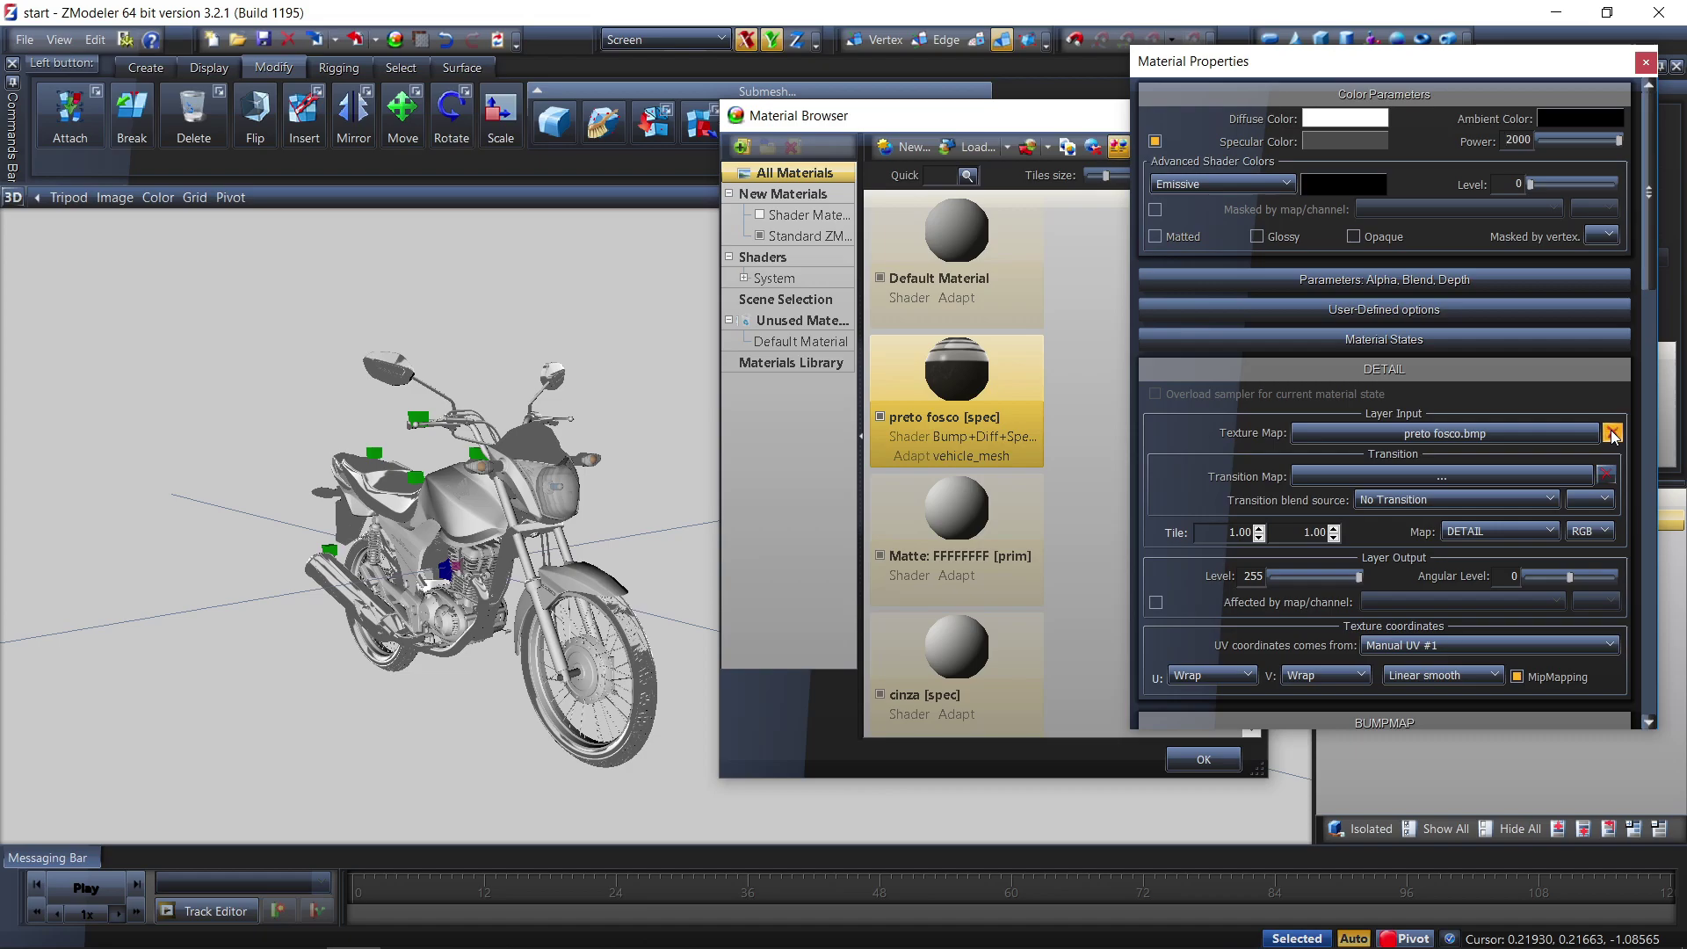
left_click(1568, 429)
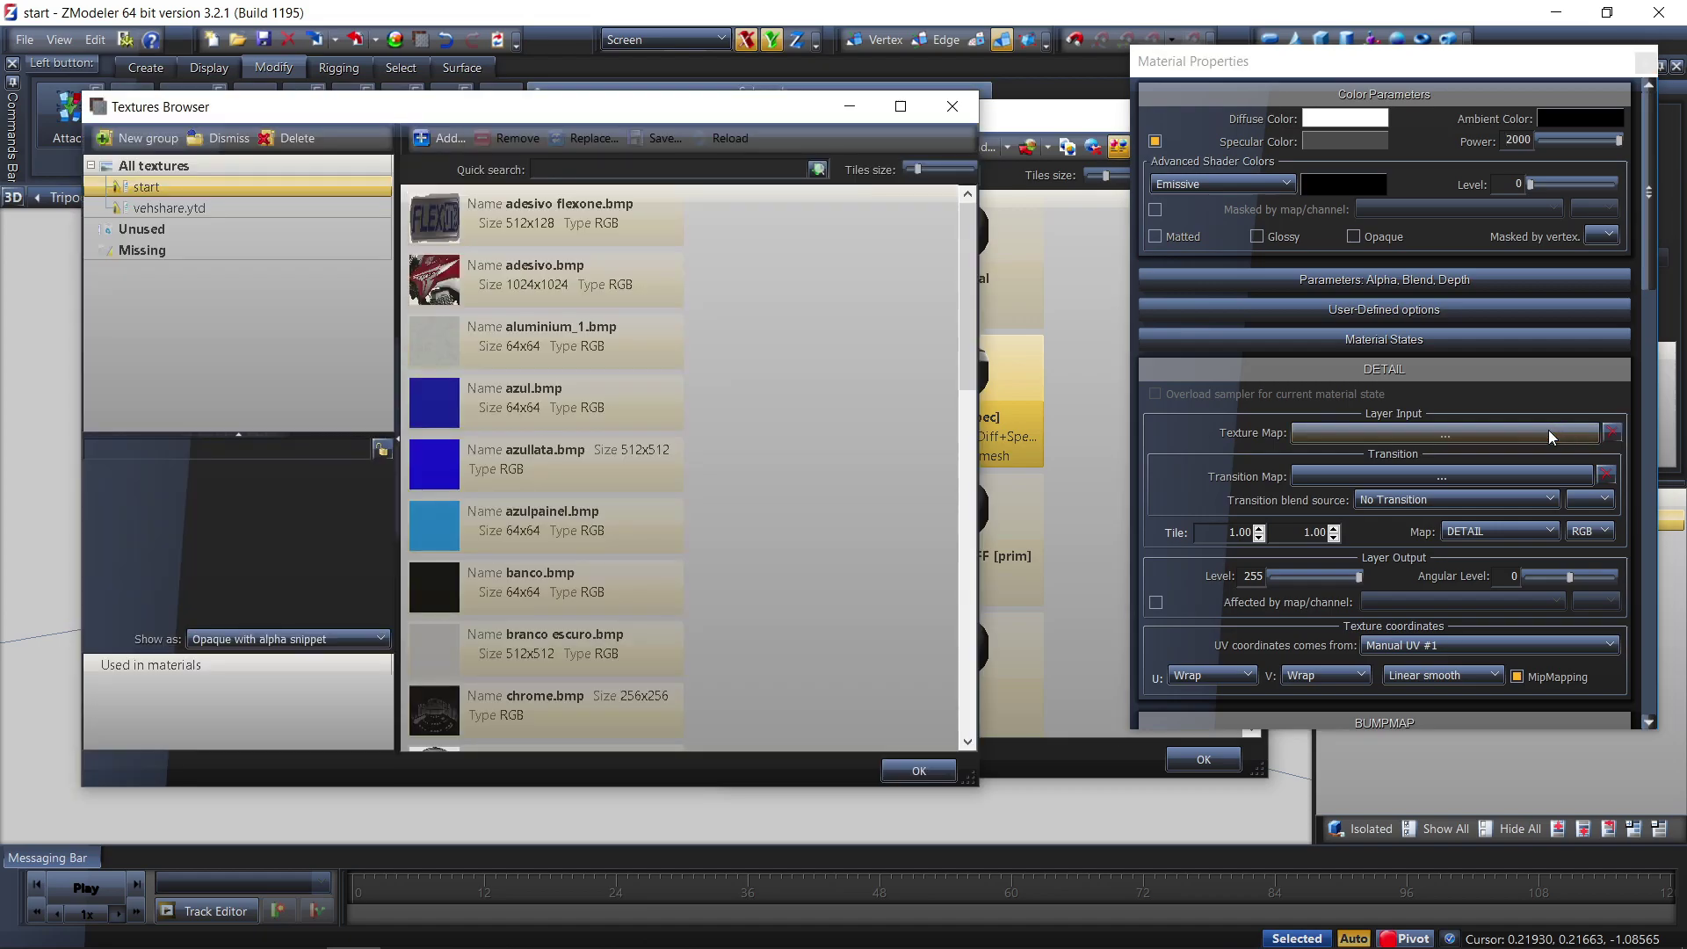
left_click(444, 139)
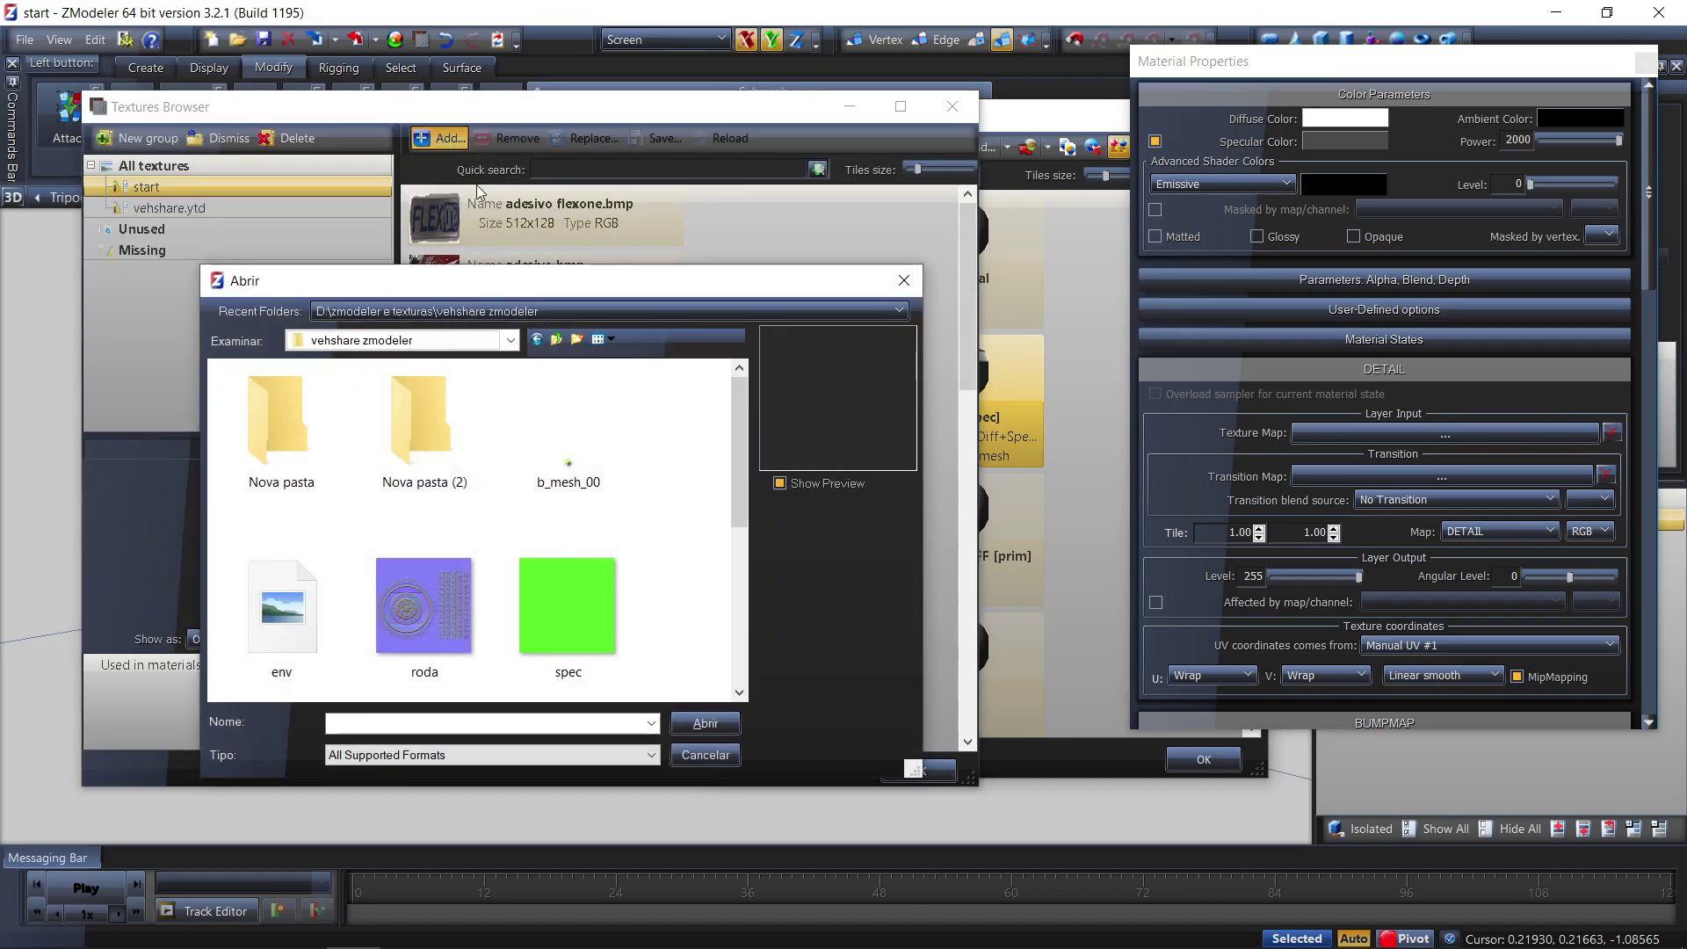
left_click(557, 339)
left_click(288, 436)
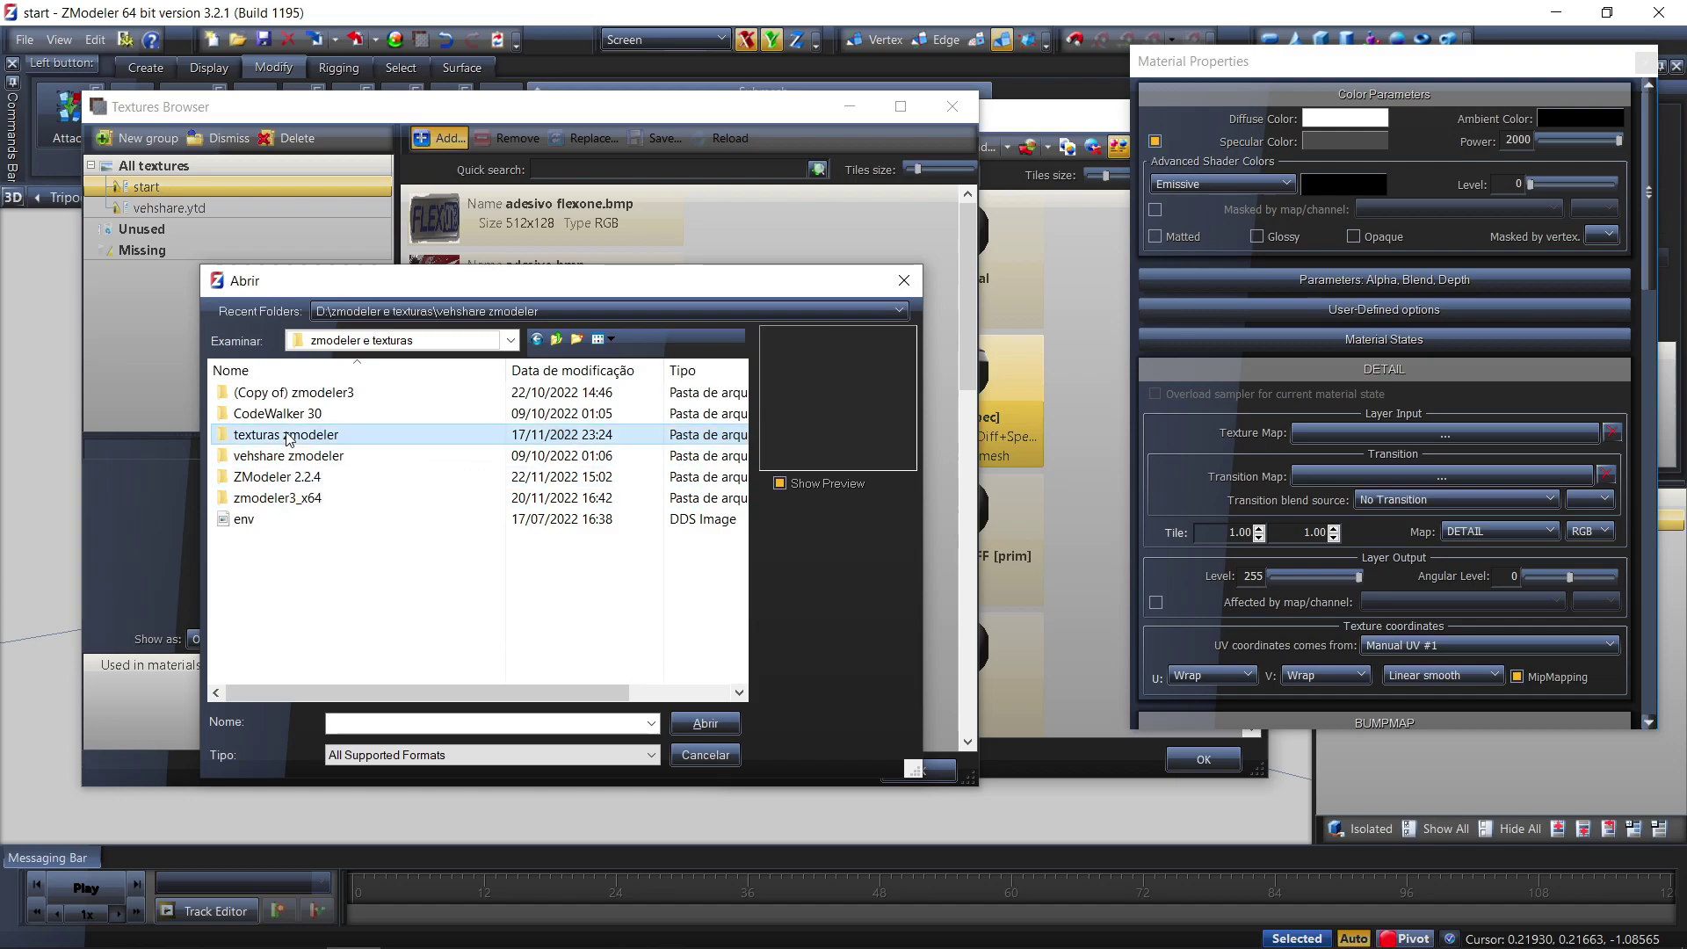
double_click(289, 436)
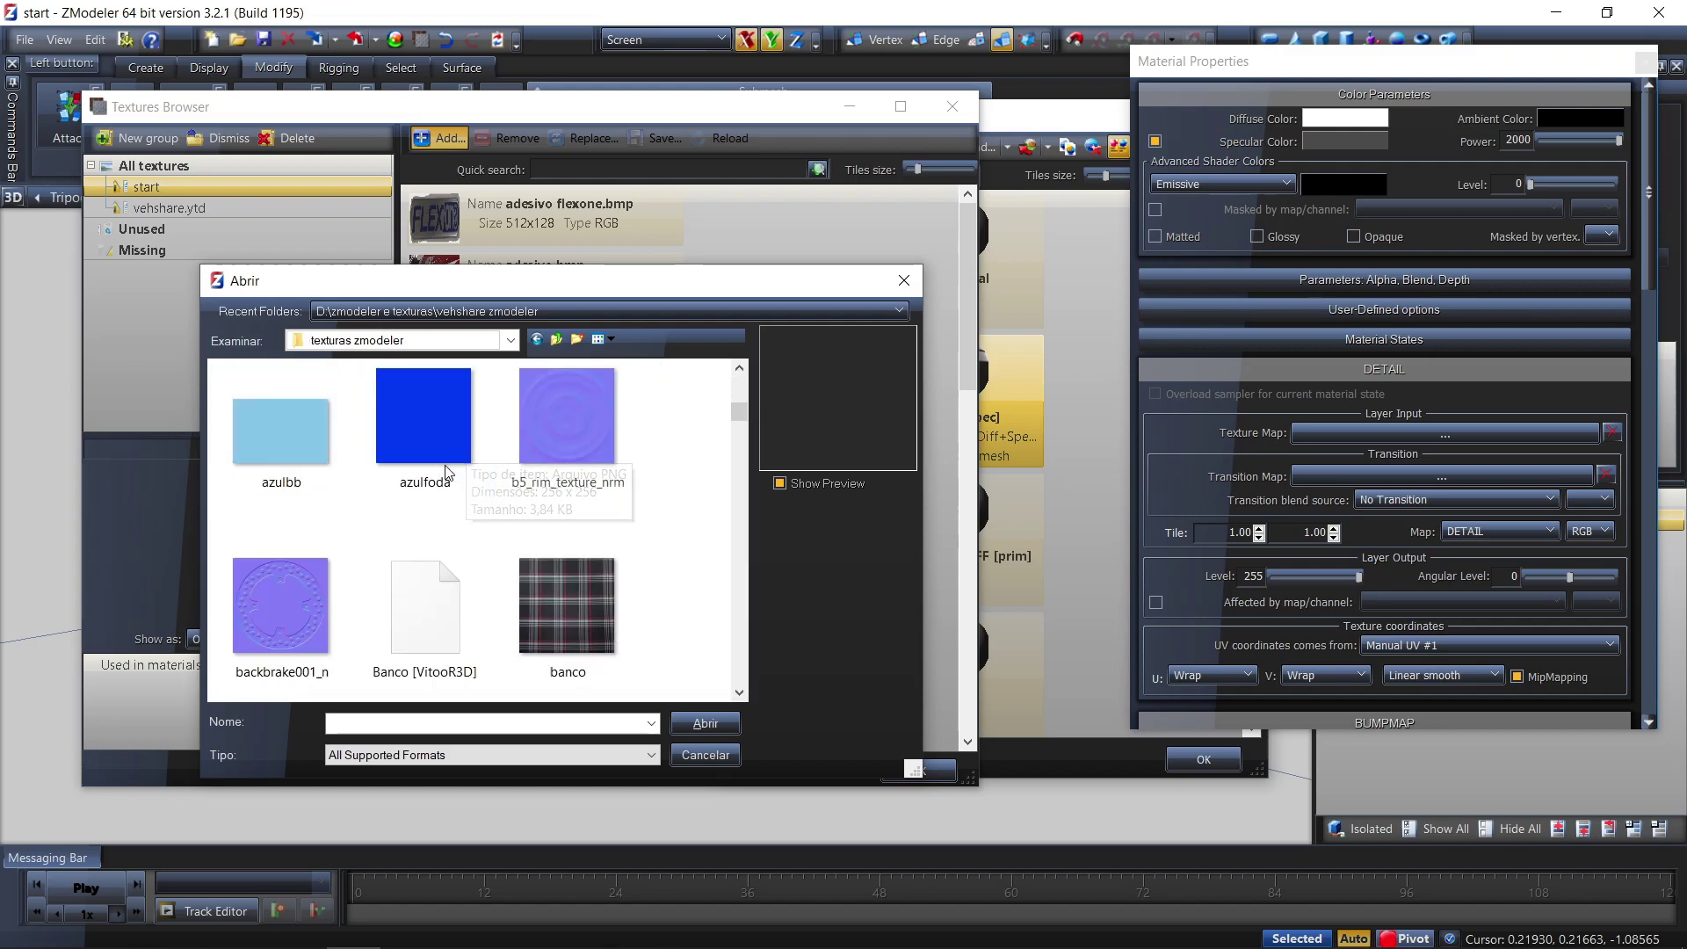
Add plastics_detail and plastic_spec2 to the start group and assign plastics_detail.dds as the DETAIL texture map
scroll(461, 467, "down", 10)
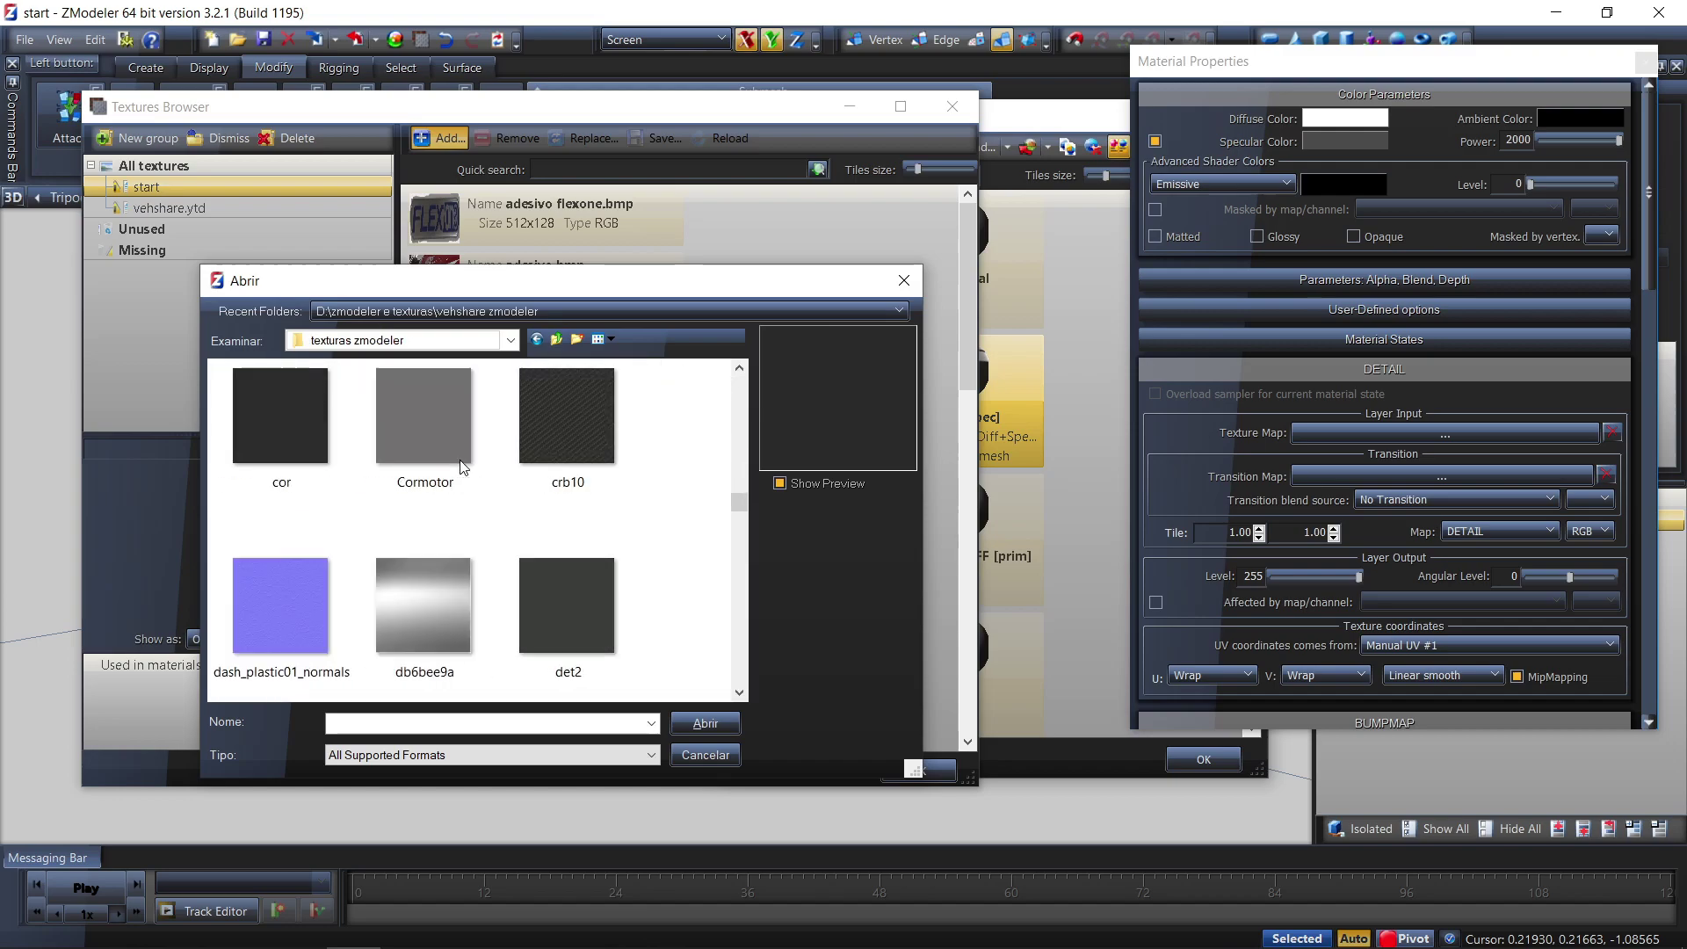
scroll(460, 467, "down", 10)
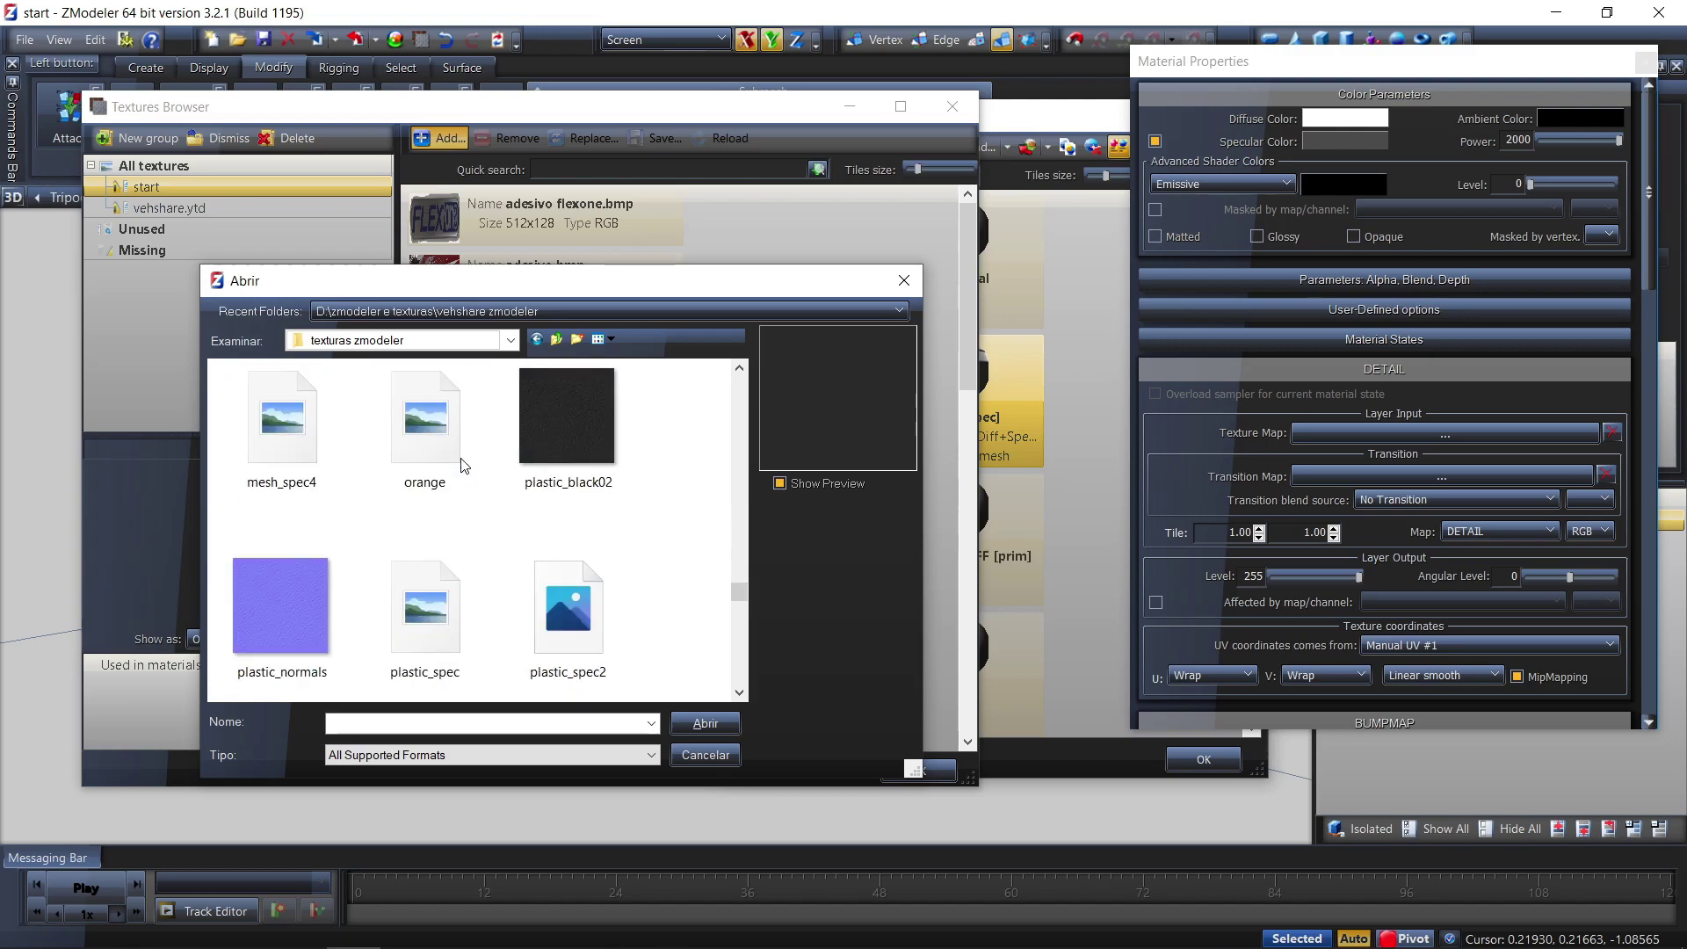
scroll(463, 467, "up", 3)
scroll(463, 467, "down", 3)
scroll(506, 484, "up", 2)
left_click(234, 628)
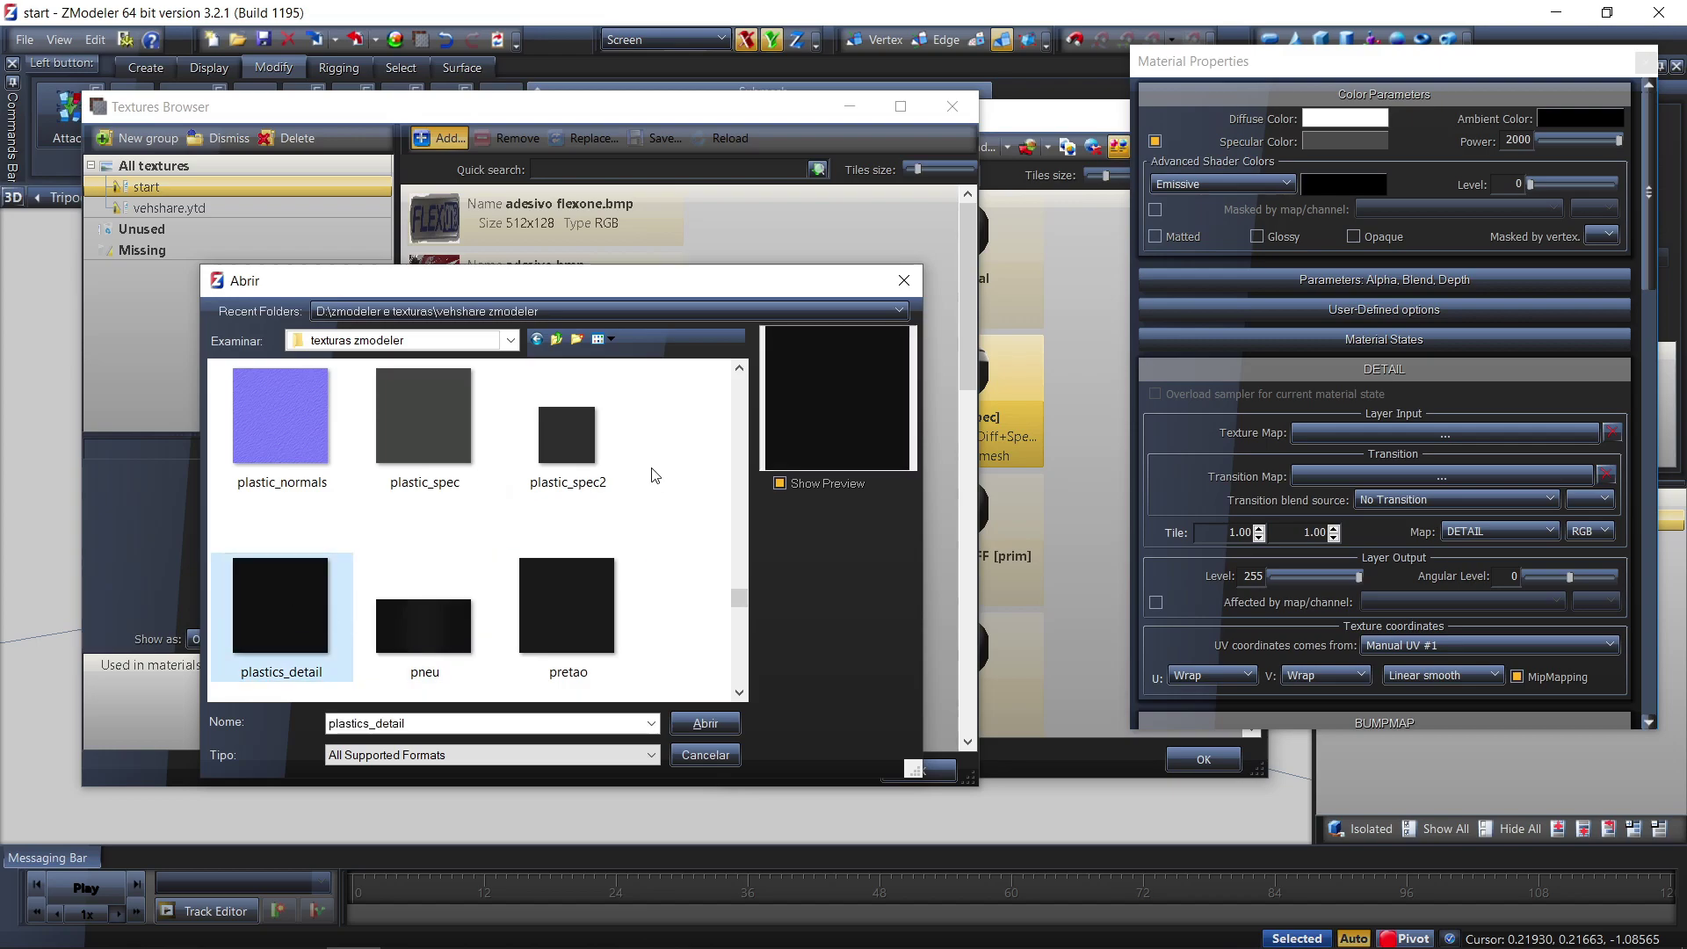
left_click(592, 455, "ctrl")
left_click(706, 724)
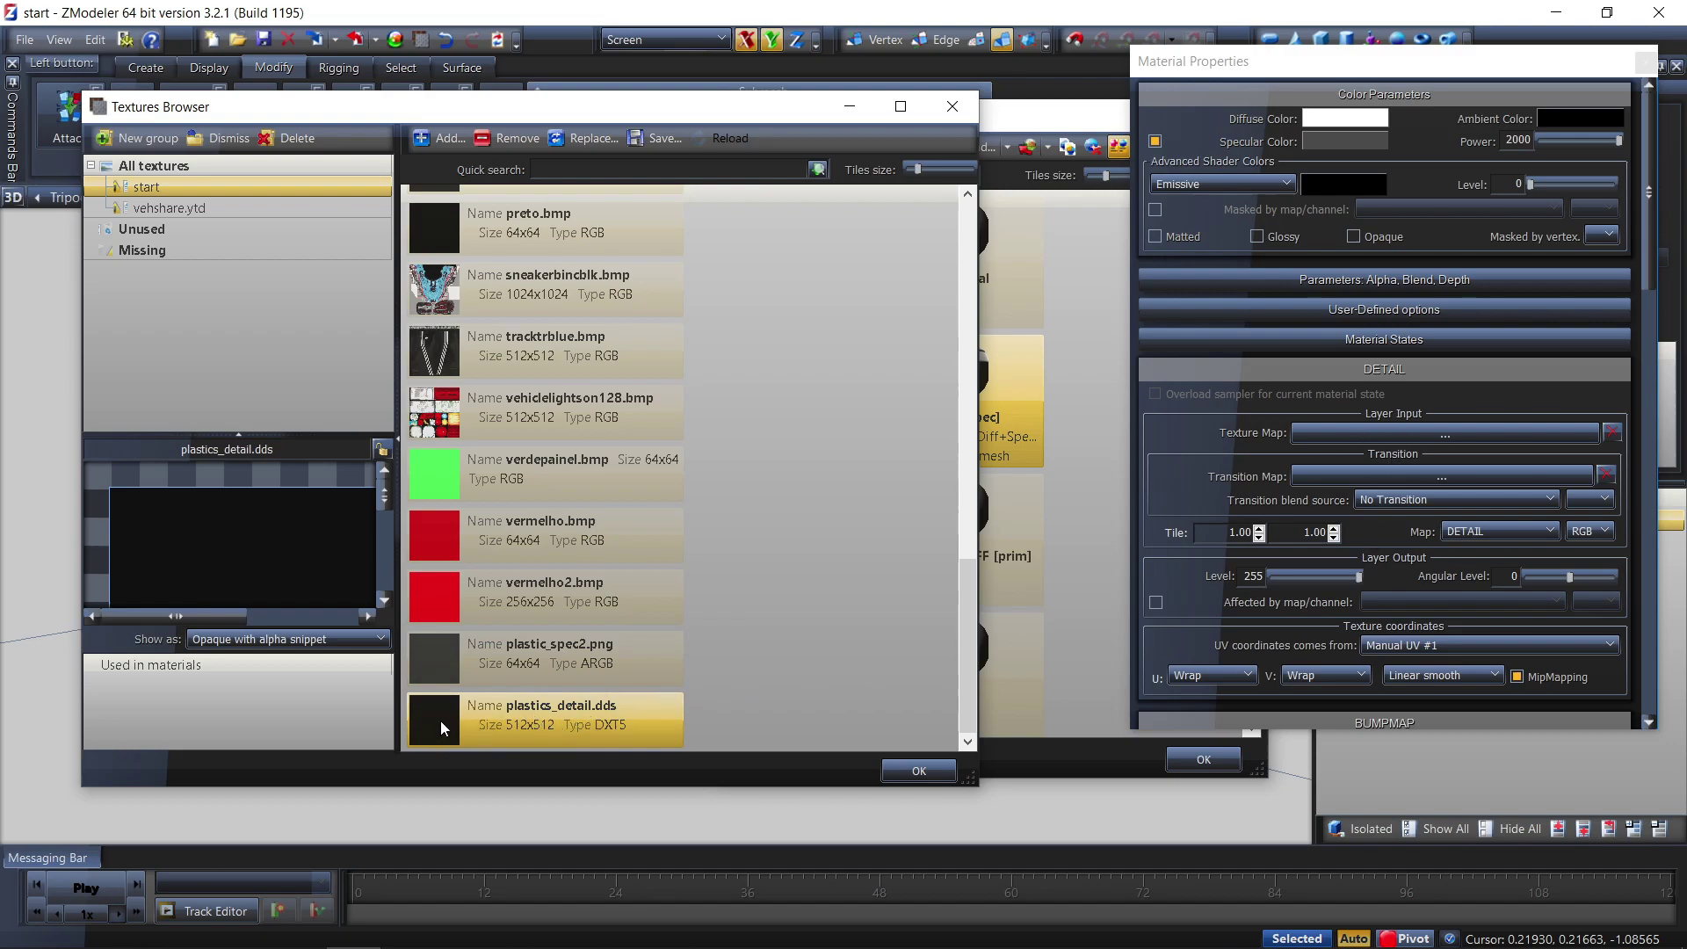
left_click(904, 768)
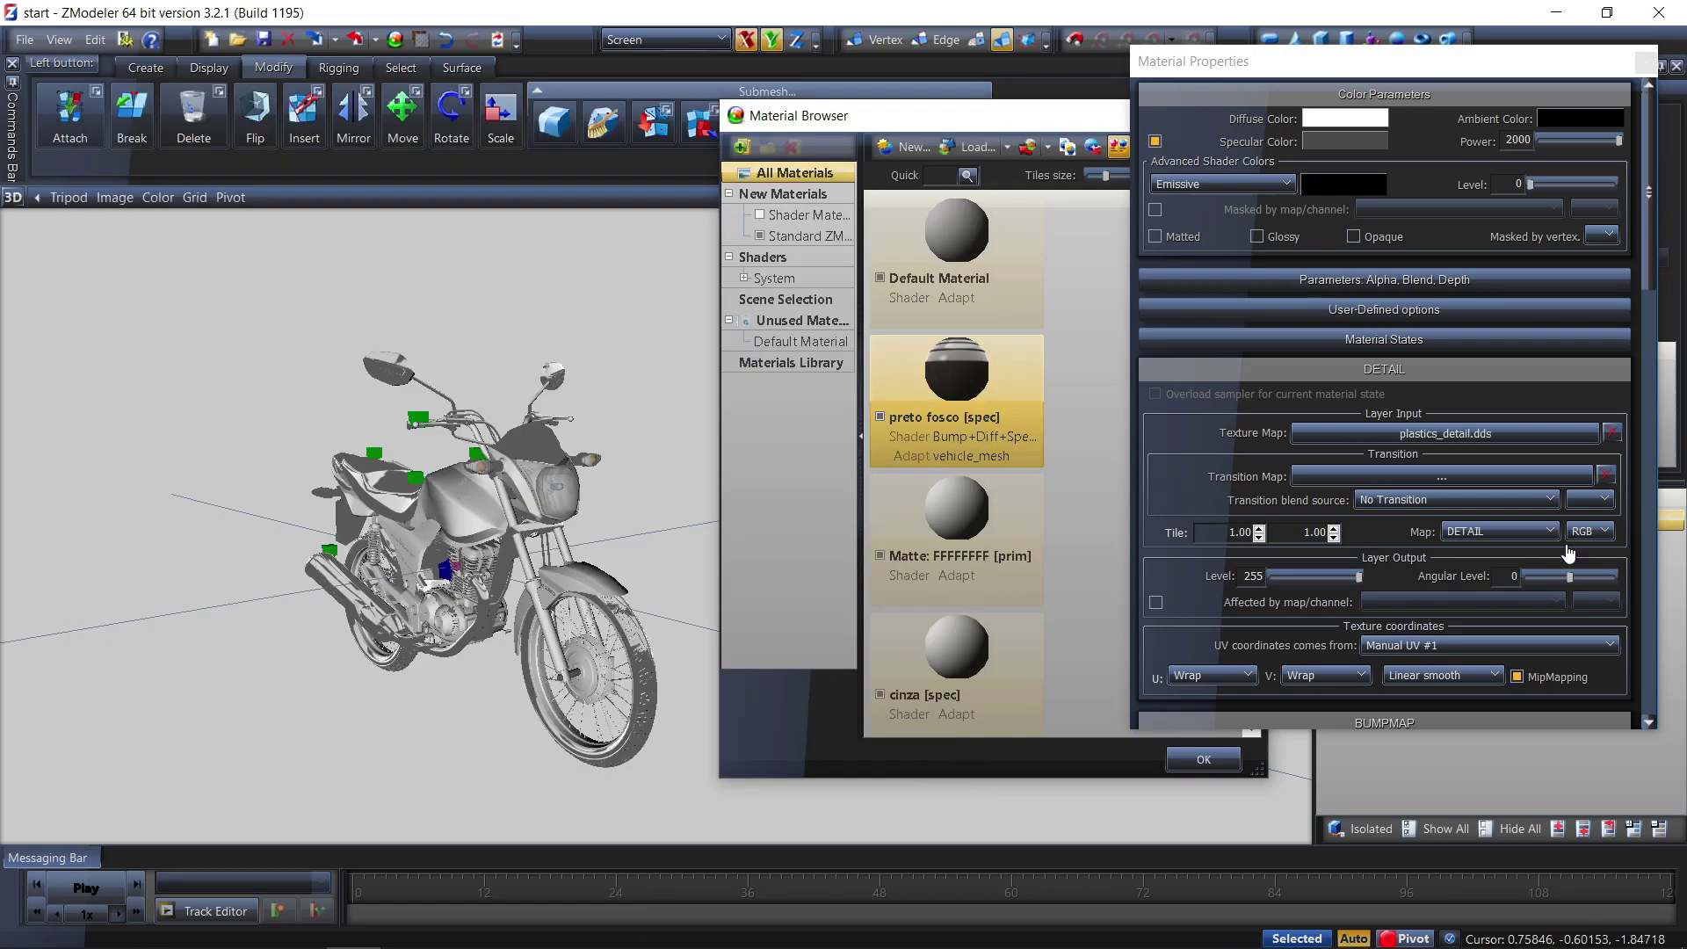
Replace the material's SPECMAP texture with plastic_spec2.png and inspect the motorcycle in the 3D view
scroll(1407, 688, "down", 3)
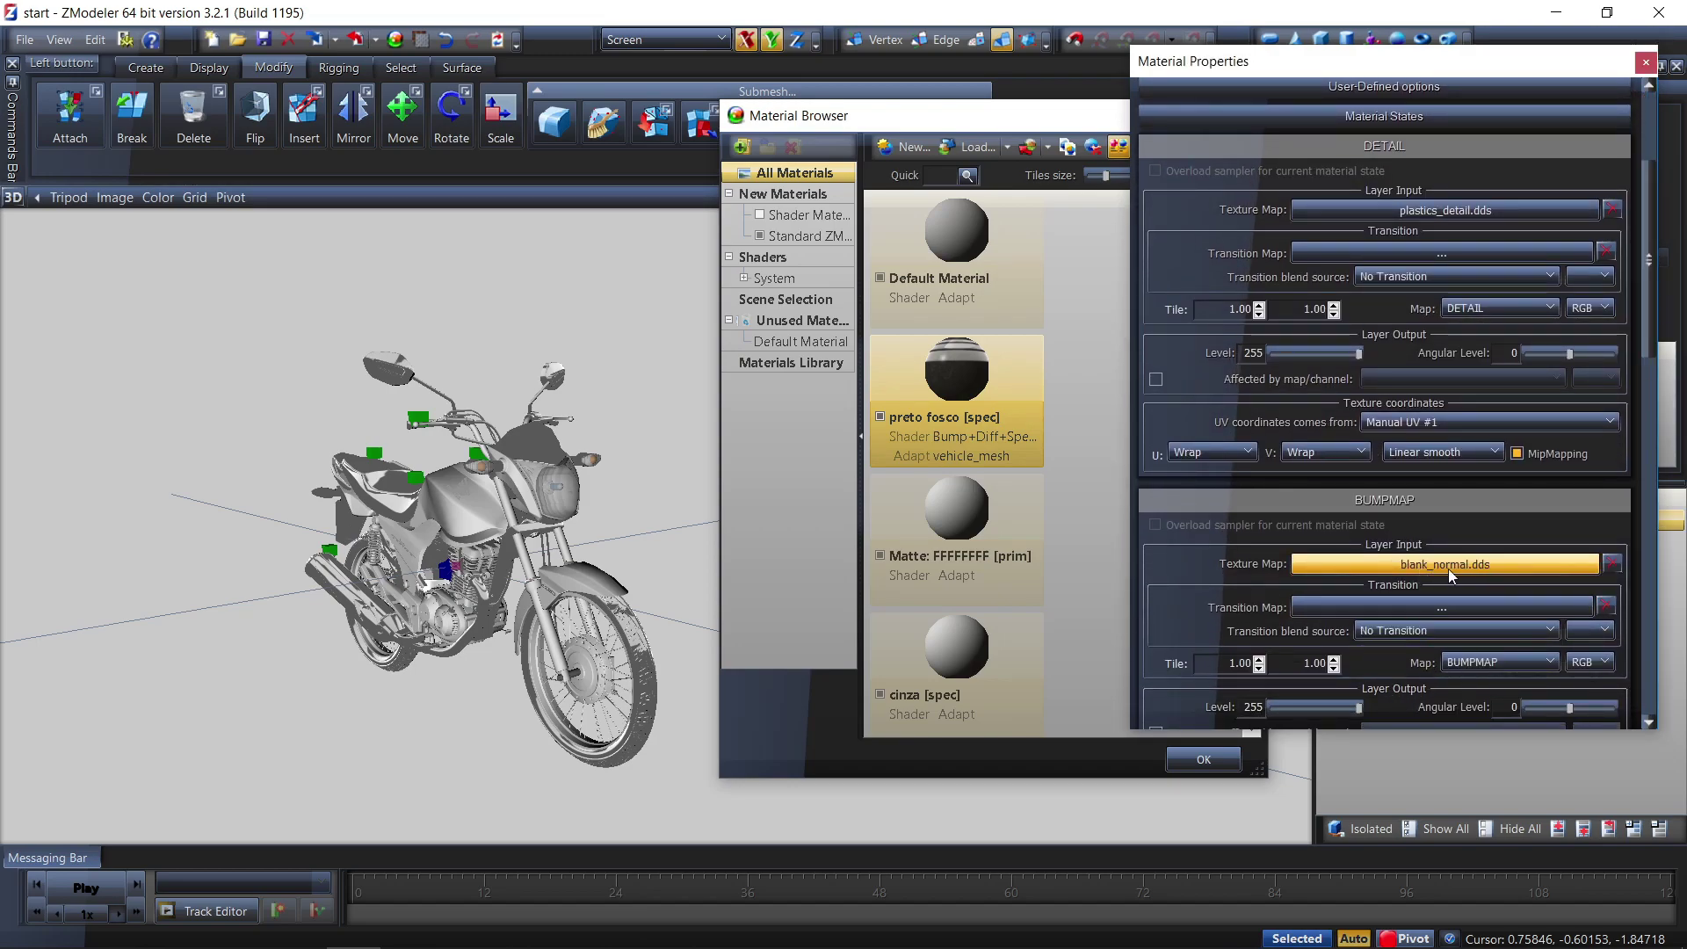
left_click_drag(1656, 308, 1665, 373)
scroll(1666, 373, "down", 3)
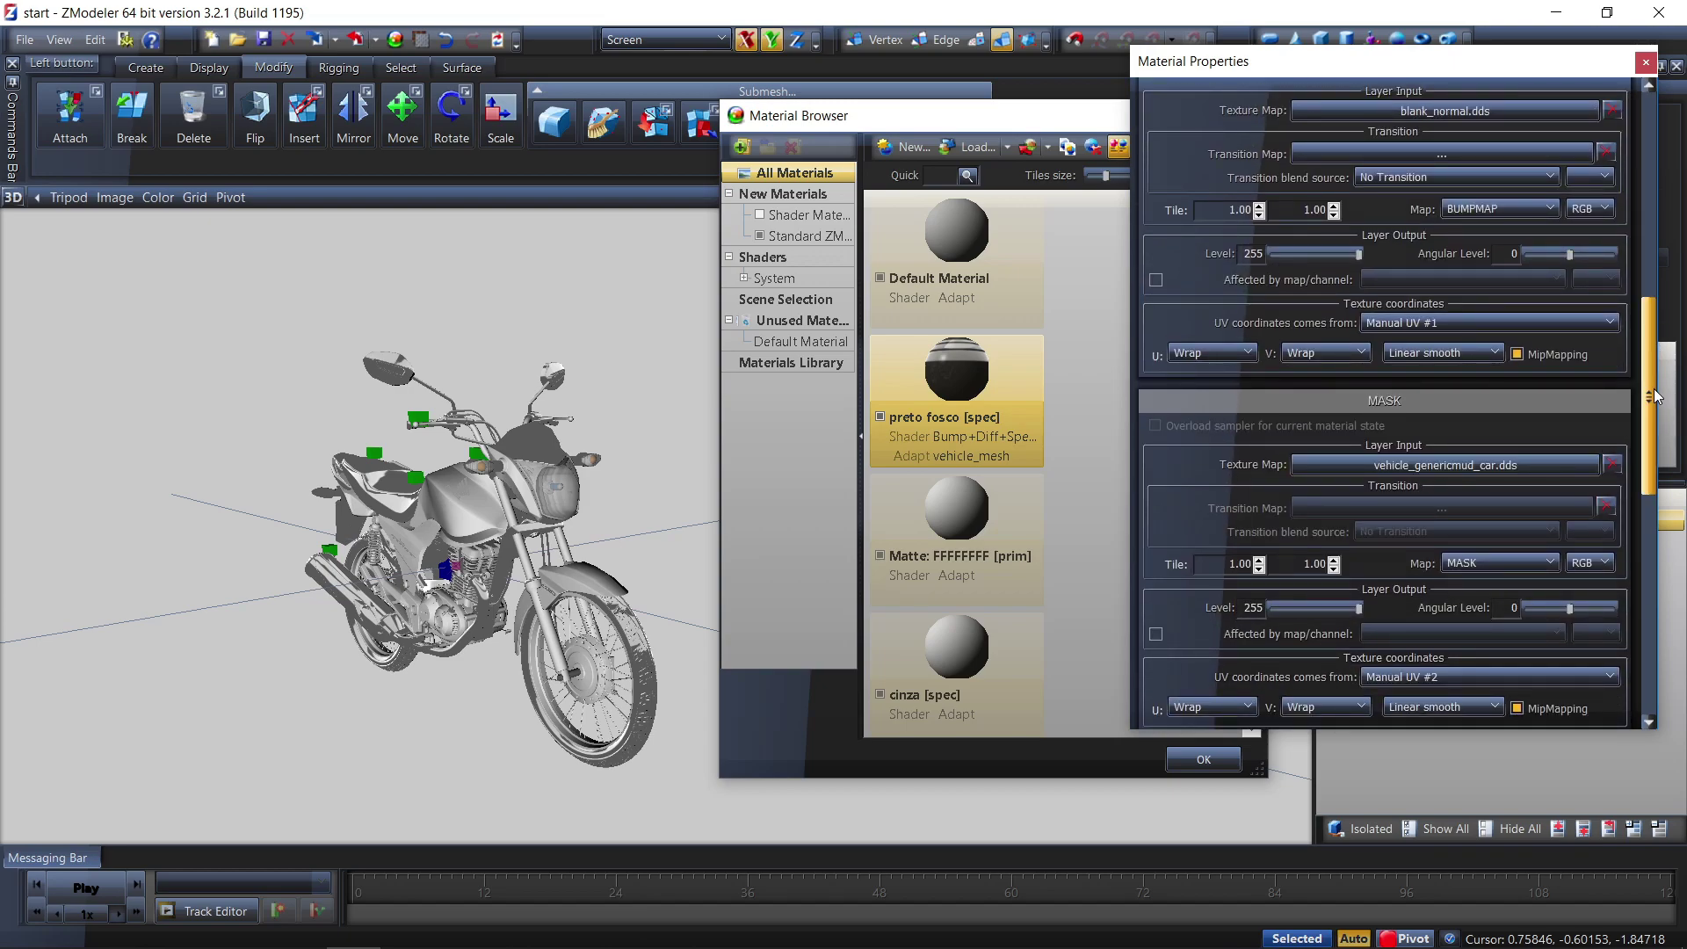
scroll(1658, 393, "down", 4)
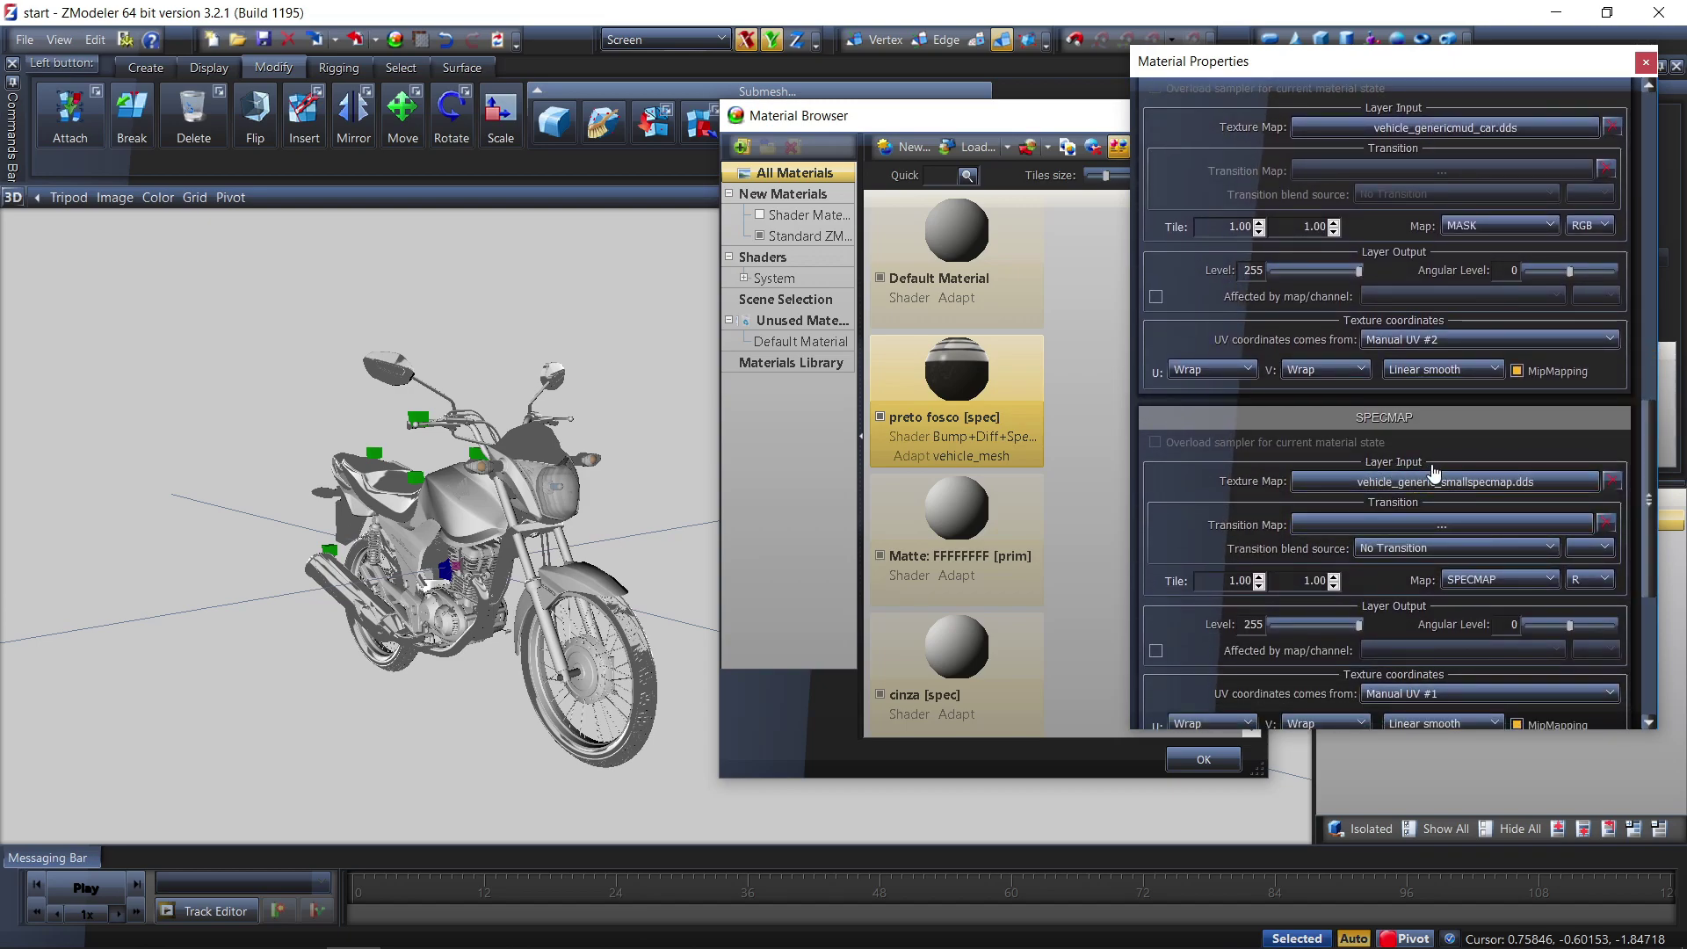
left_click(1612, 482)
left_click(1516, 482)
left_click(596, 651)
left_click(918, 770)
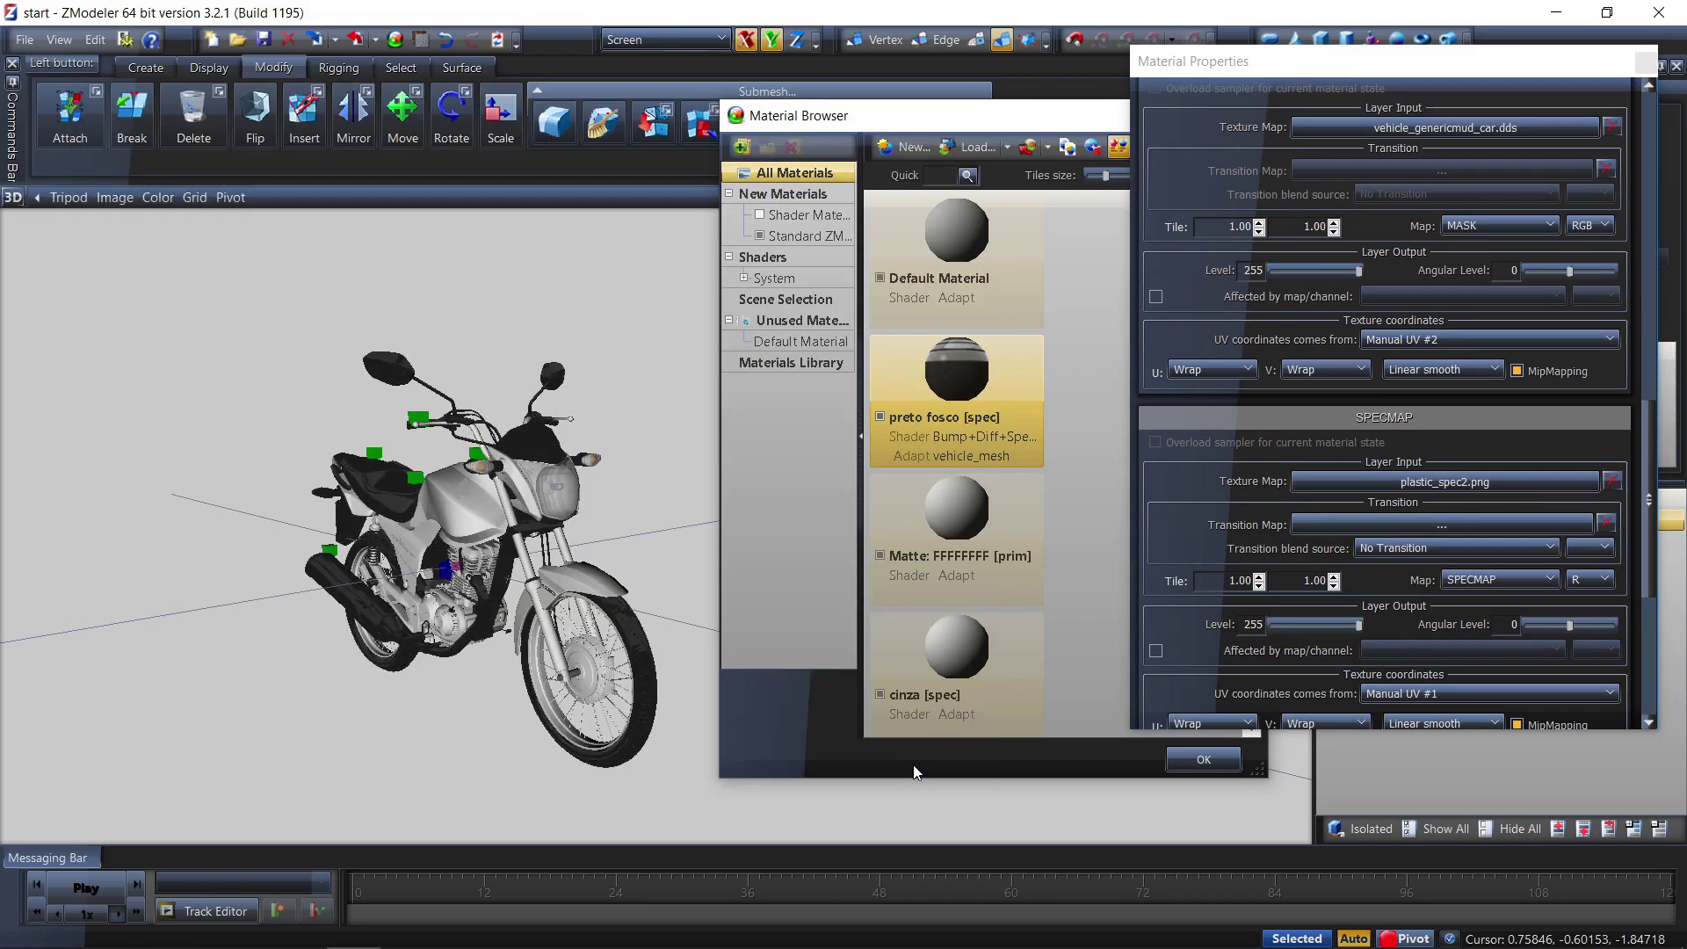
scroll(466, 619, "up", 3)
middle_click_drag(466, 617, 563, 606)
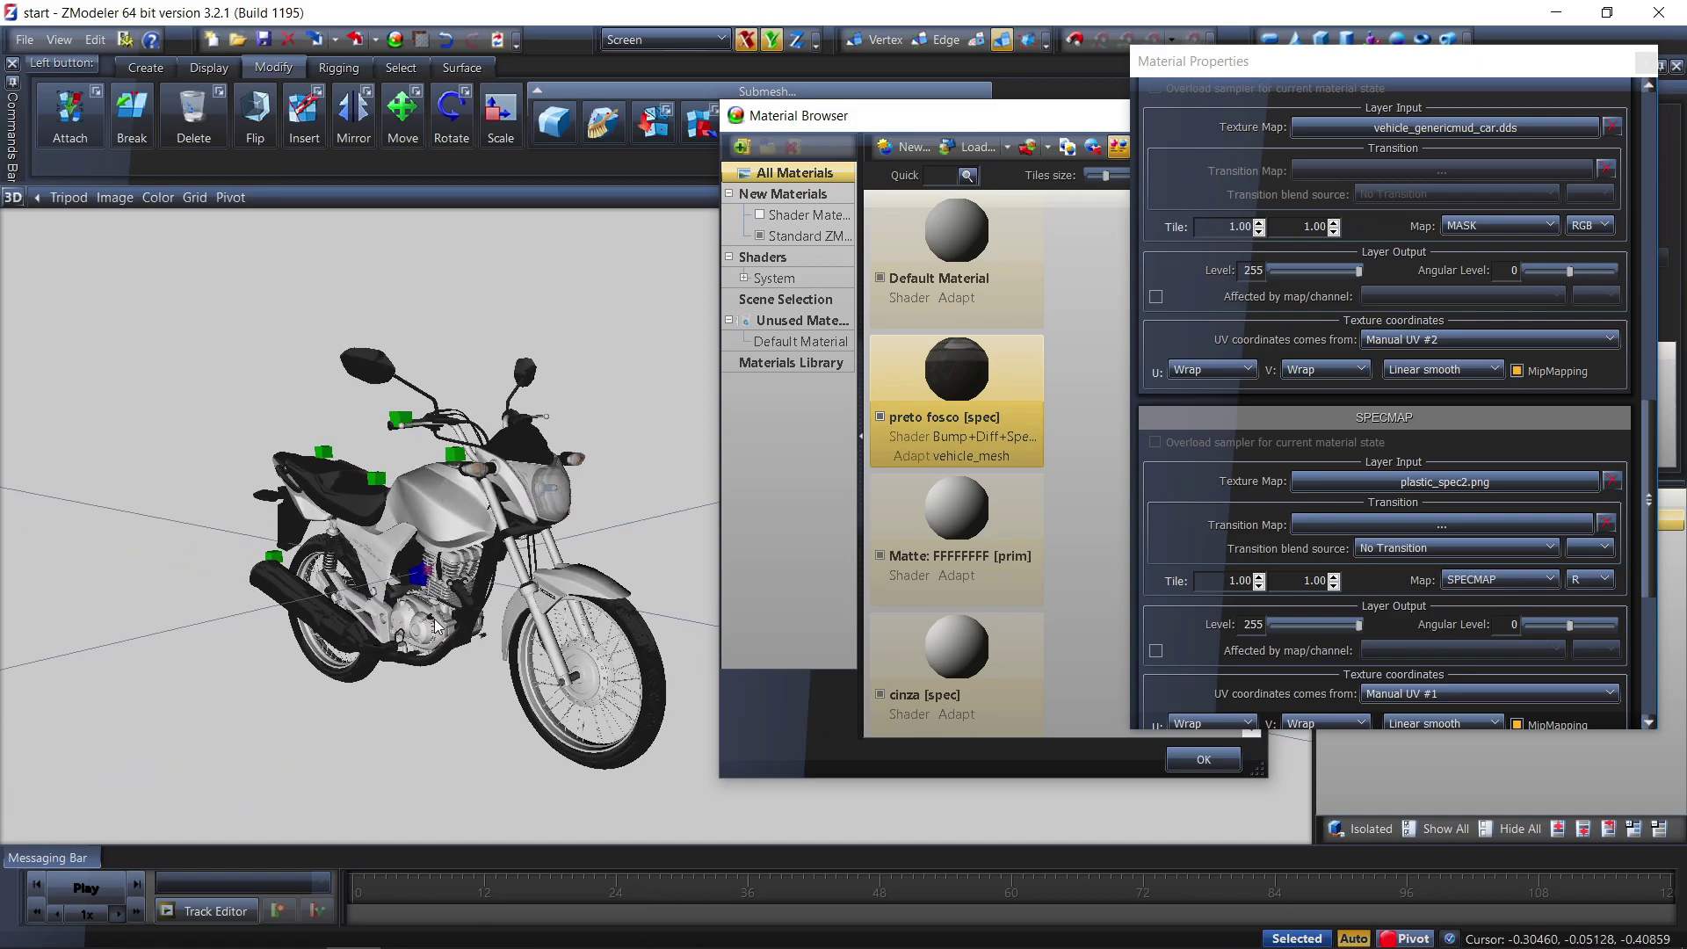
Open the ENVMAP texture map for replacement and start adding an image to the start texture group
scroll(1648, 444, "down", 3)
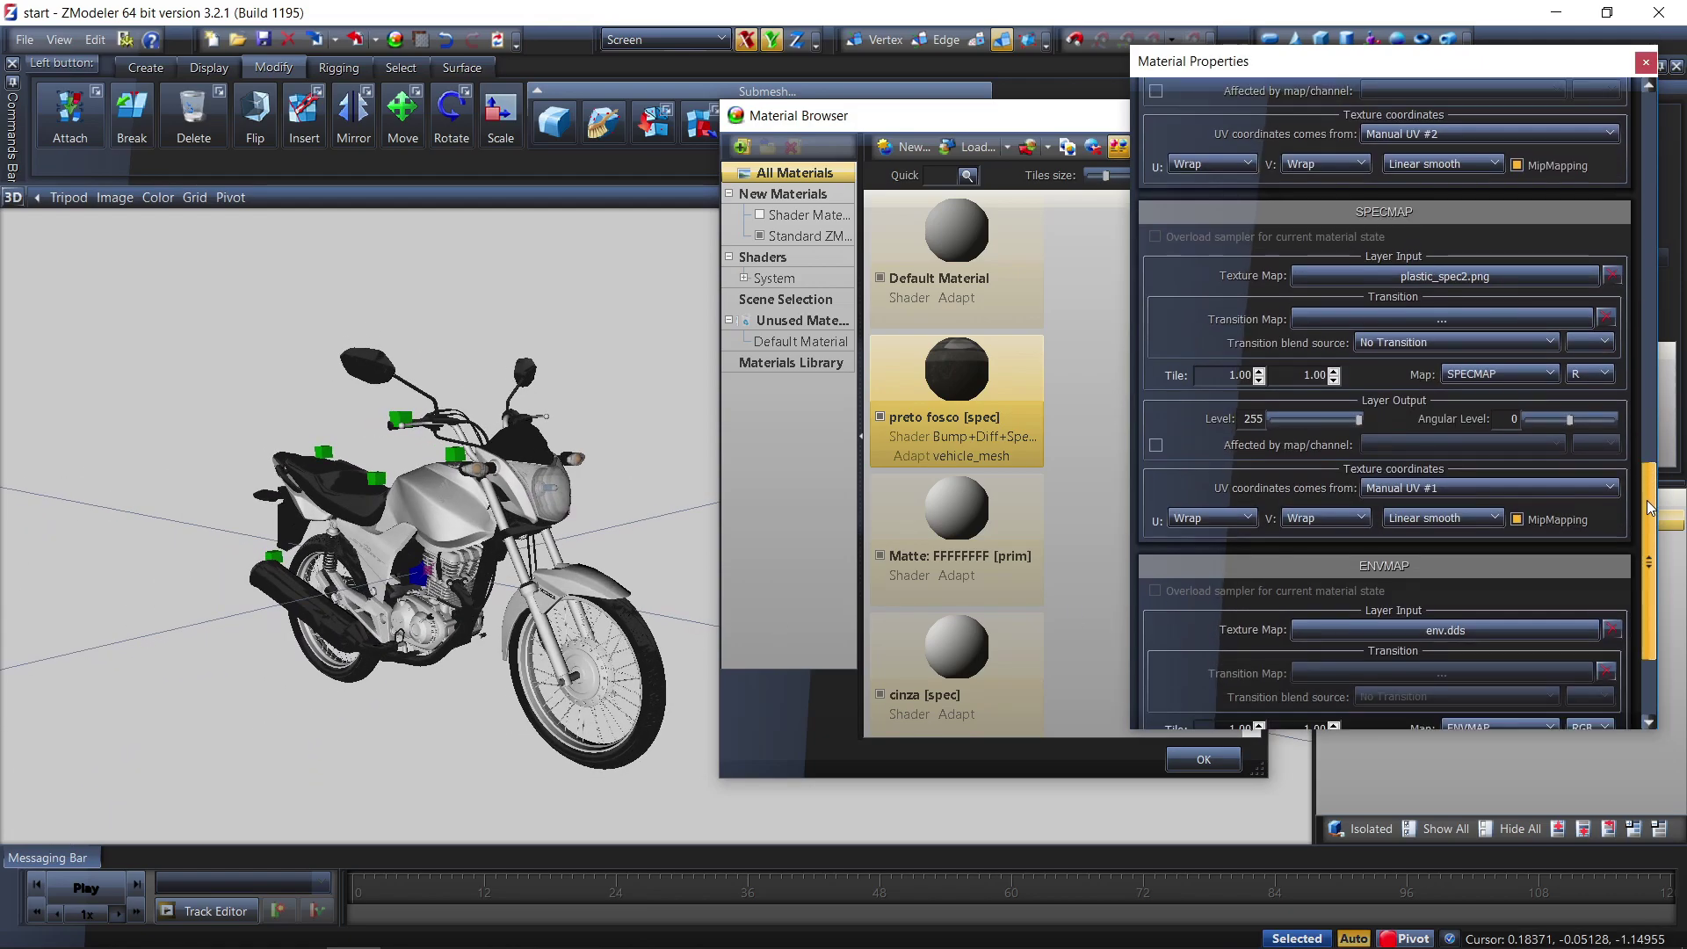
left_click(1510, 637)
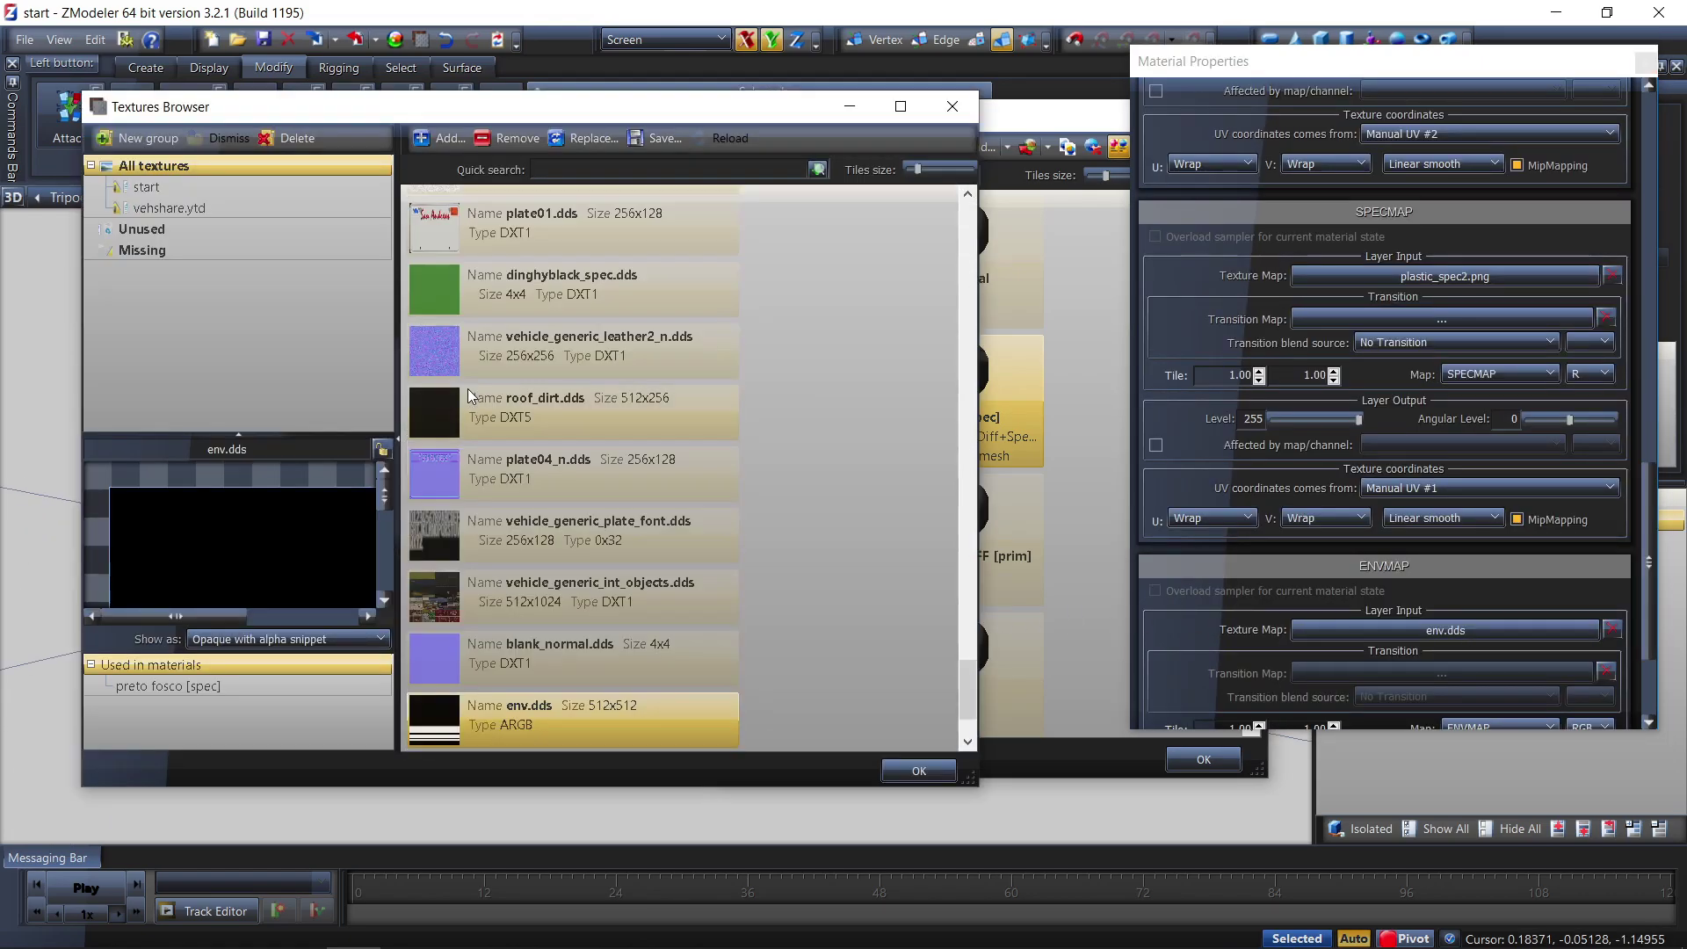
left_click(176, 186)
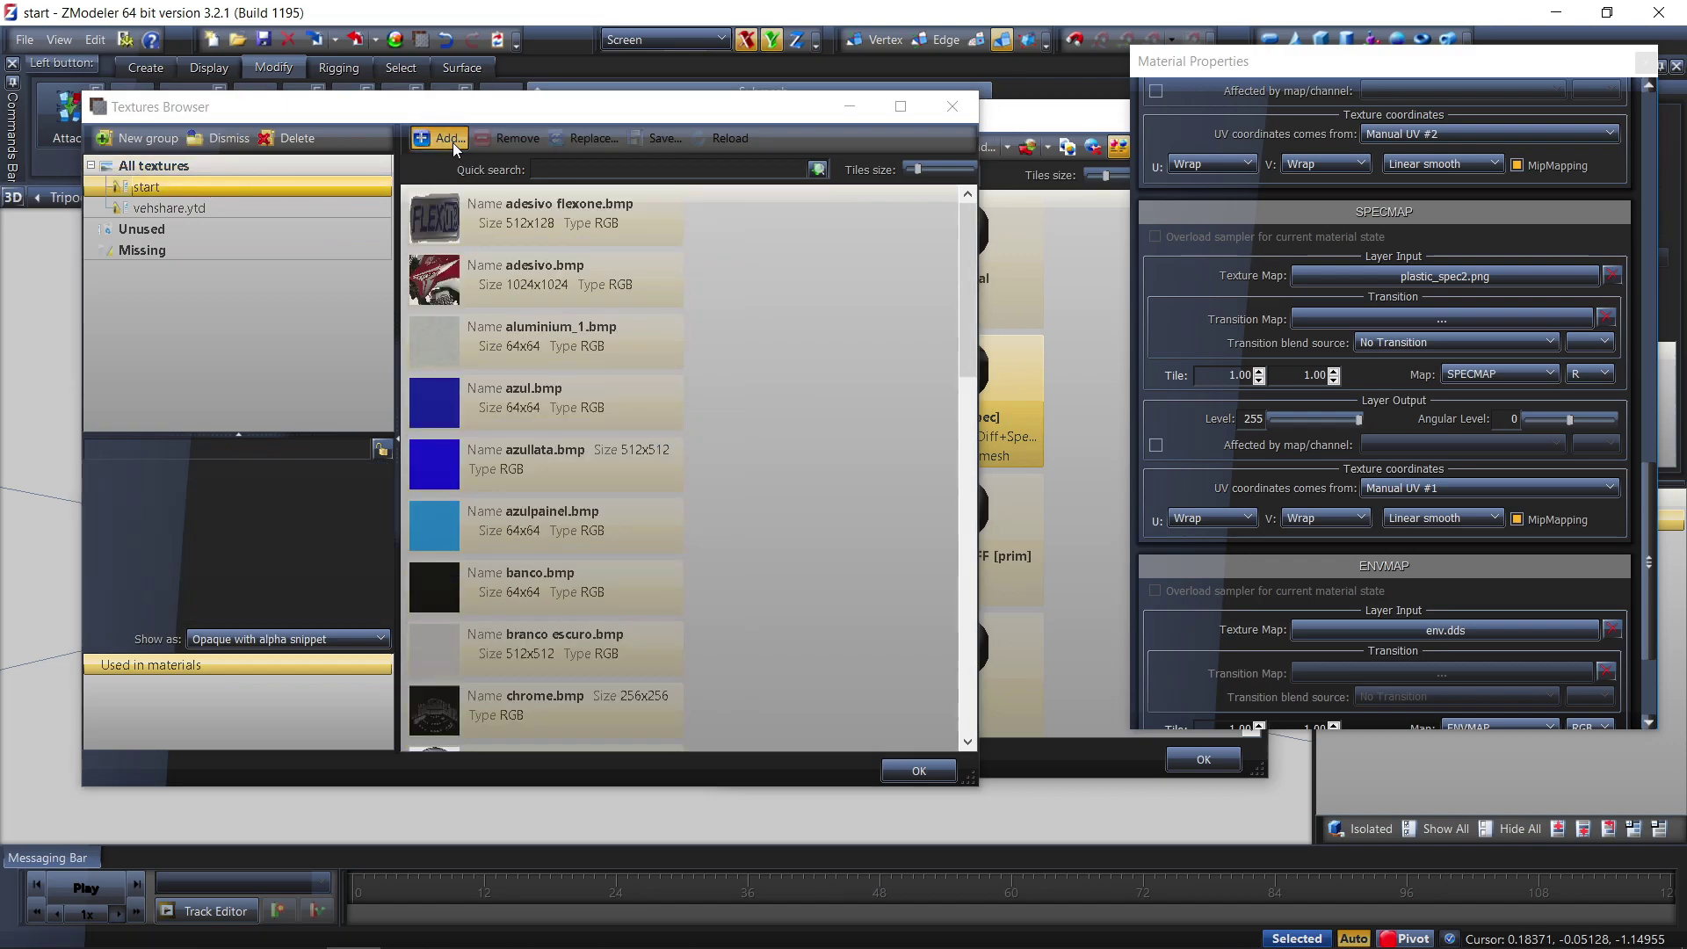
left_click(452, 141)
Preview the environment images, including env3 and envg, in the texturas zmodeler folder
scroll(455, 549, "down", 4)
left_click(426, 466)
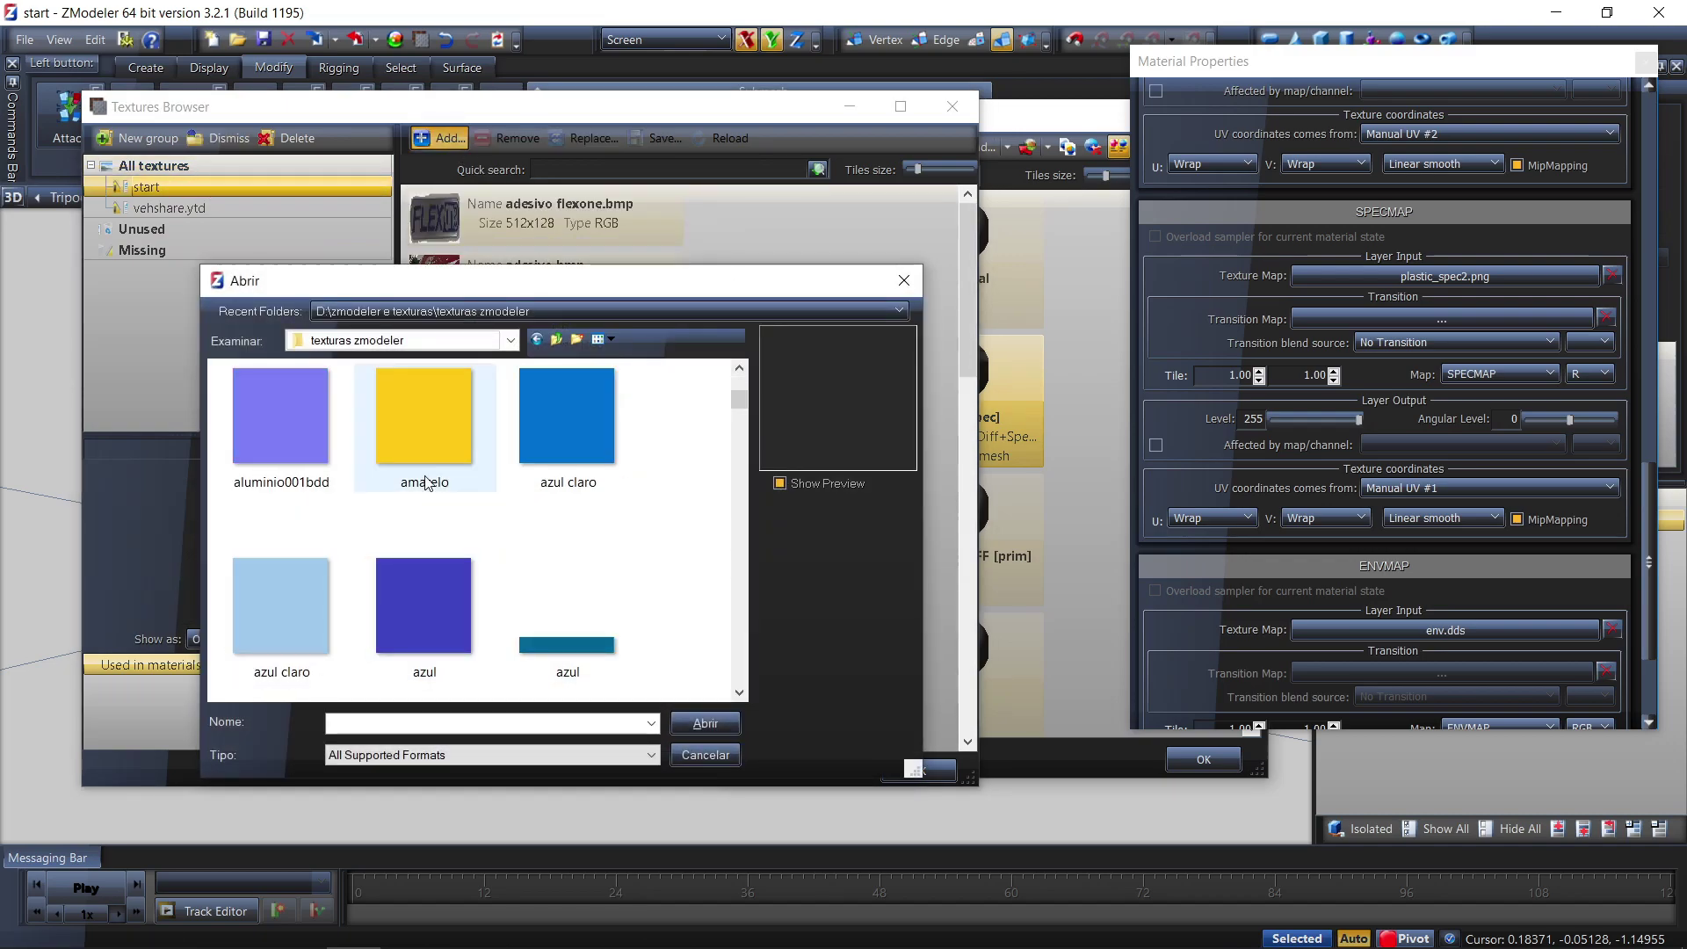
key("e")
left_click(442, 435)
left_click(558, 444)
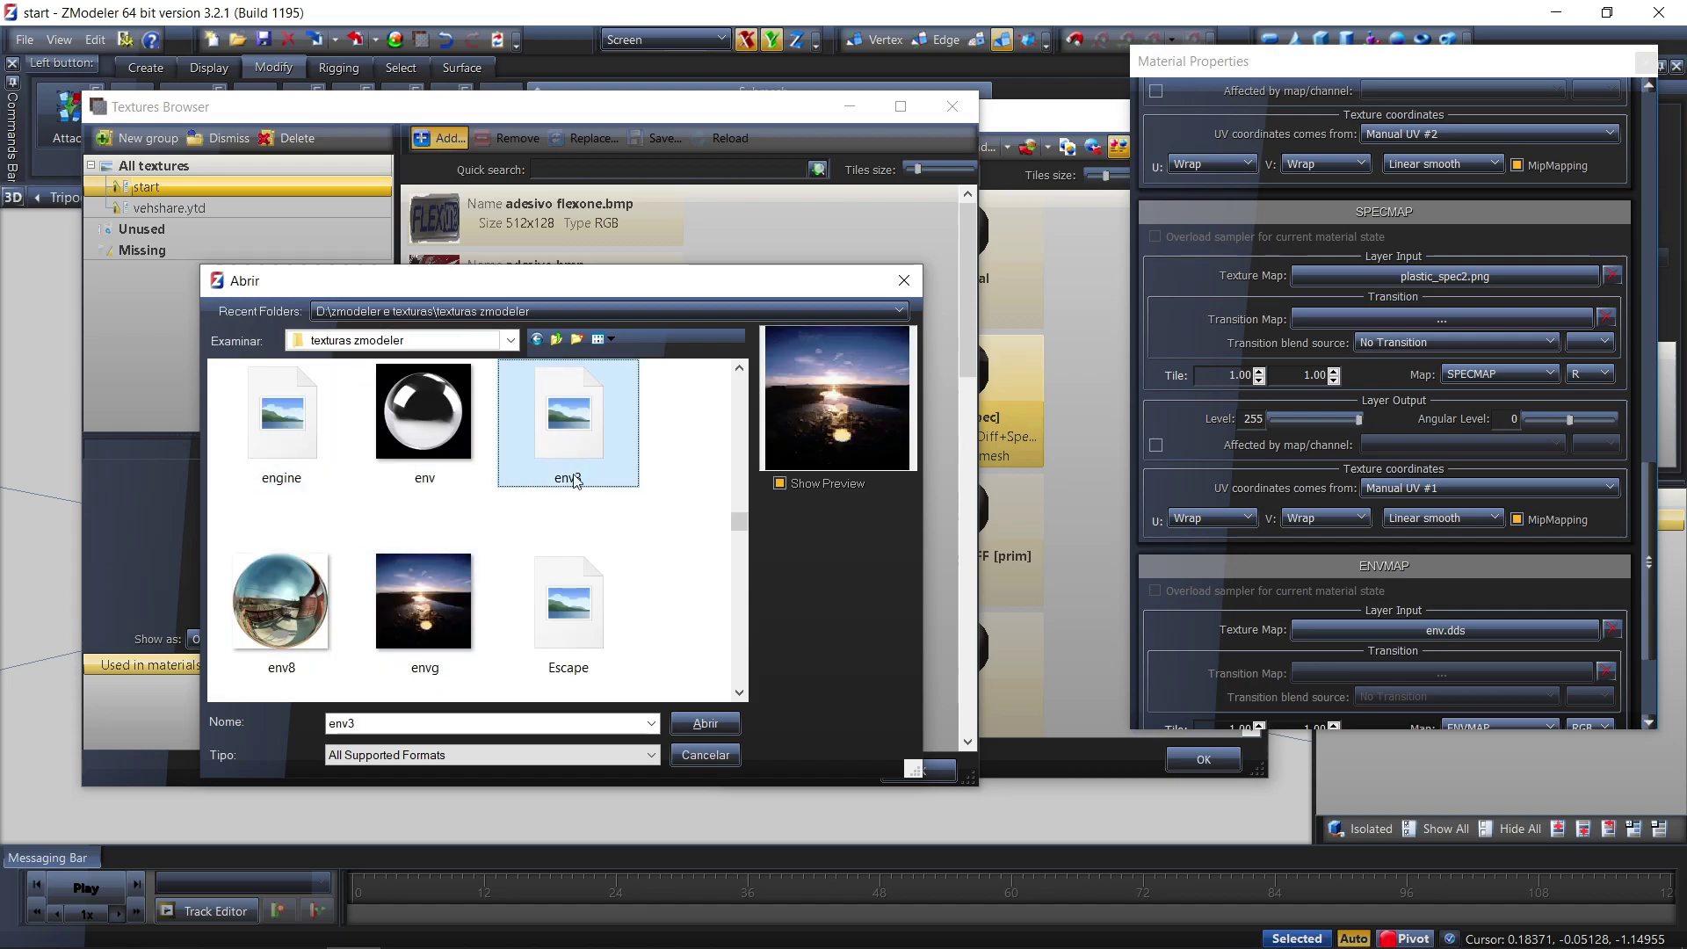
left_click(310, 631)
left_click(394, 624)
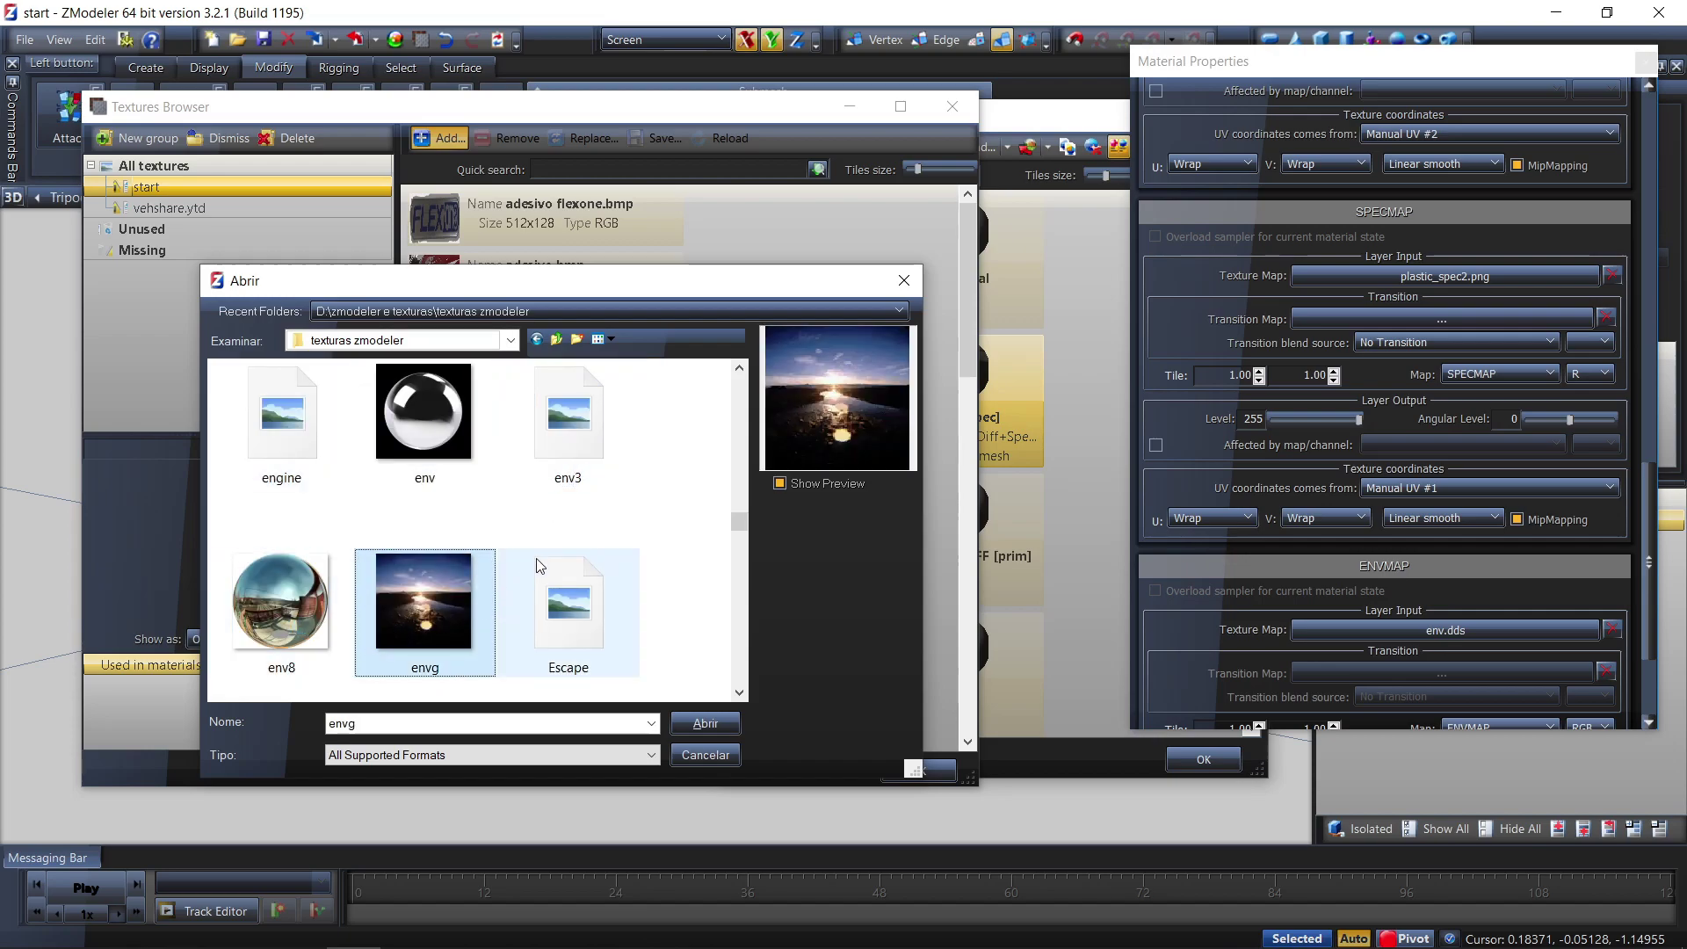
Add env from the vehshare zmodeler folder to the start group, assign env.dds as the ENVMAP texture and close the material properties
left_click(558, 340)
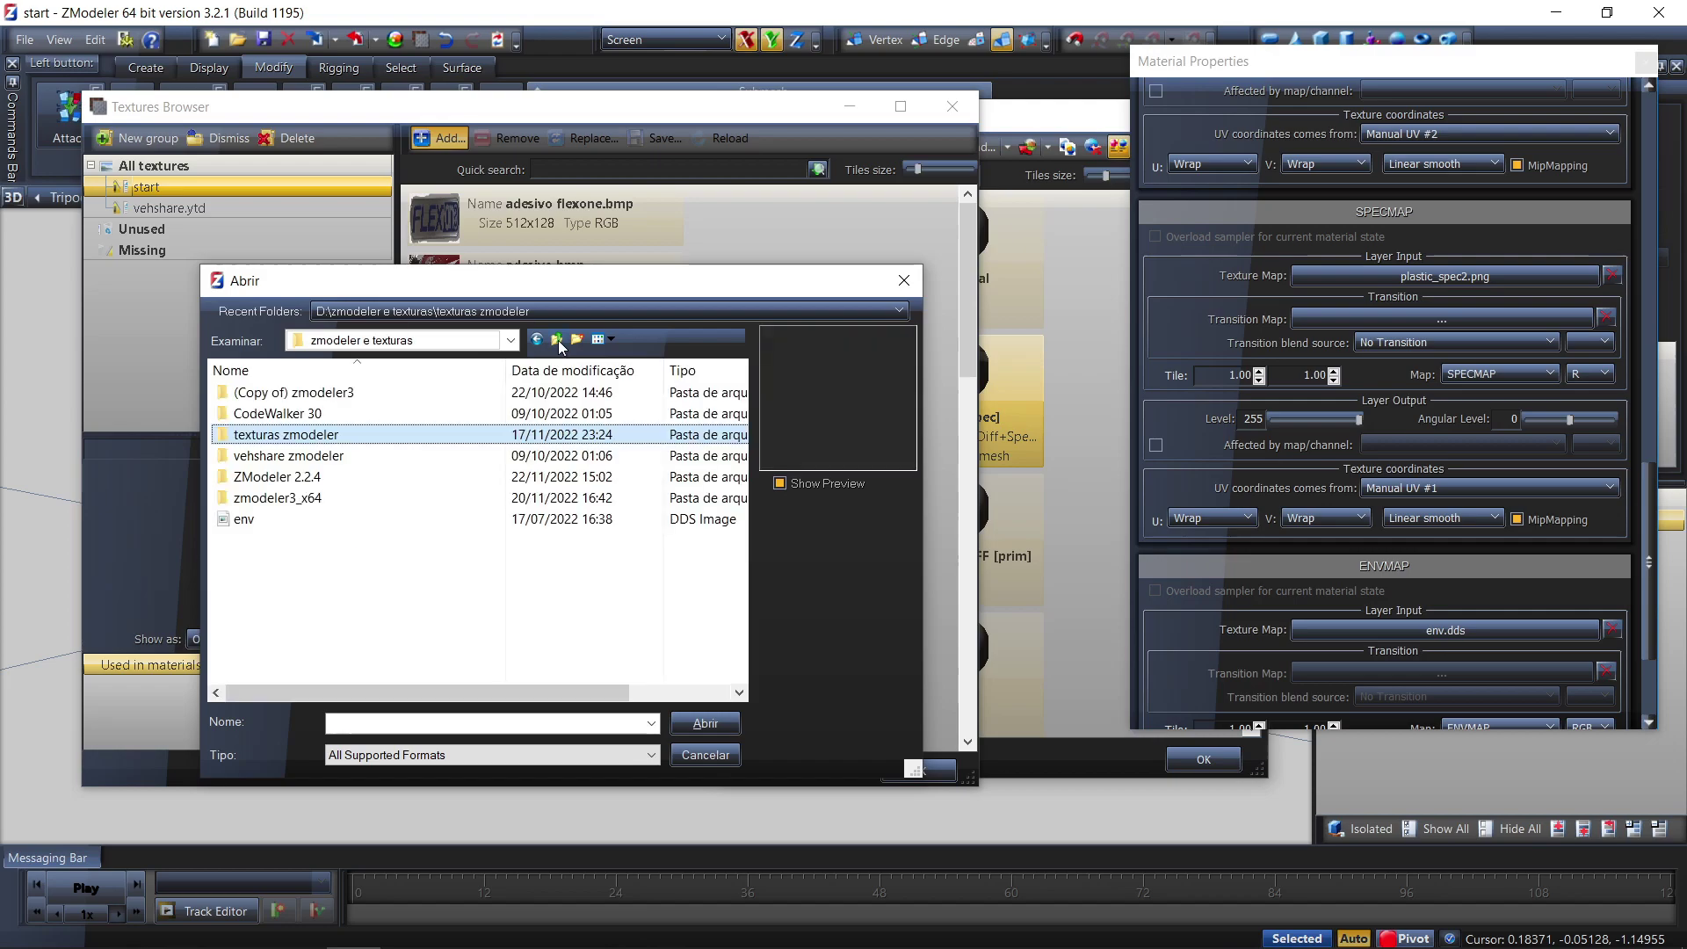
double_click(327, 456)
left_click(313, 613)
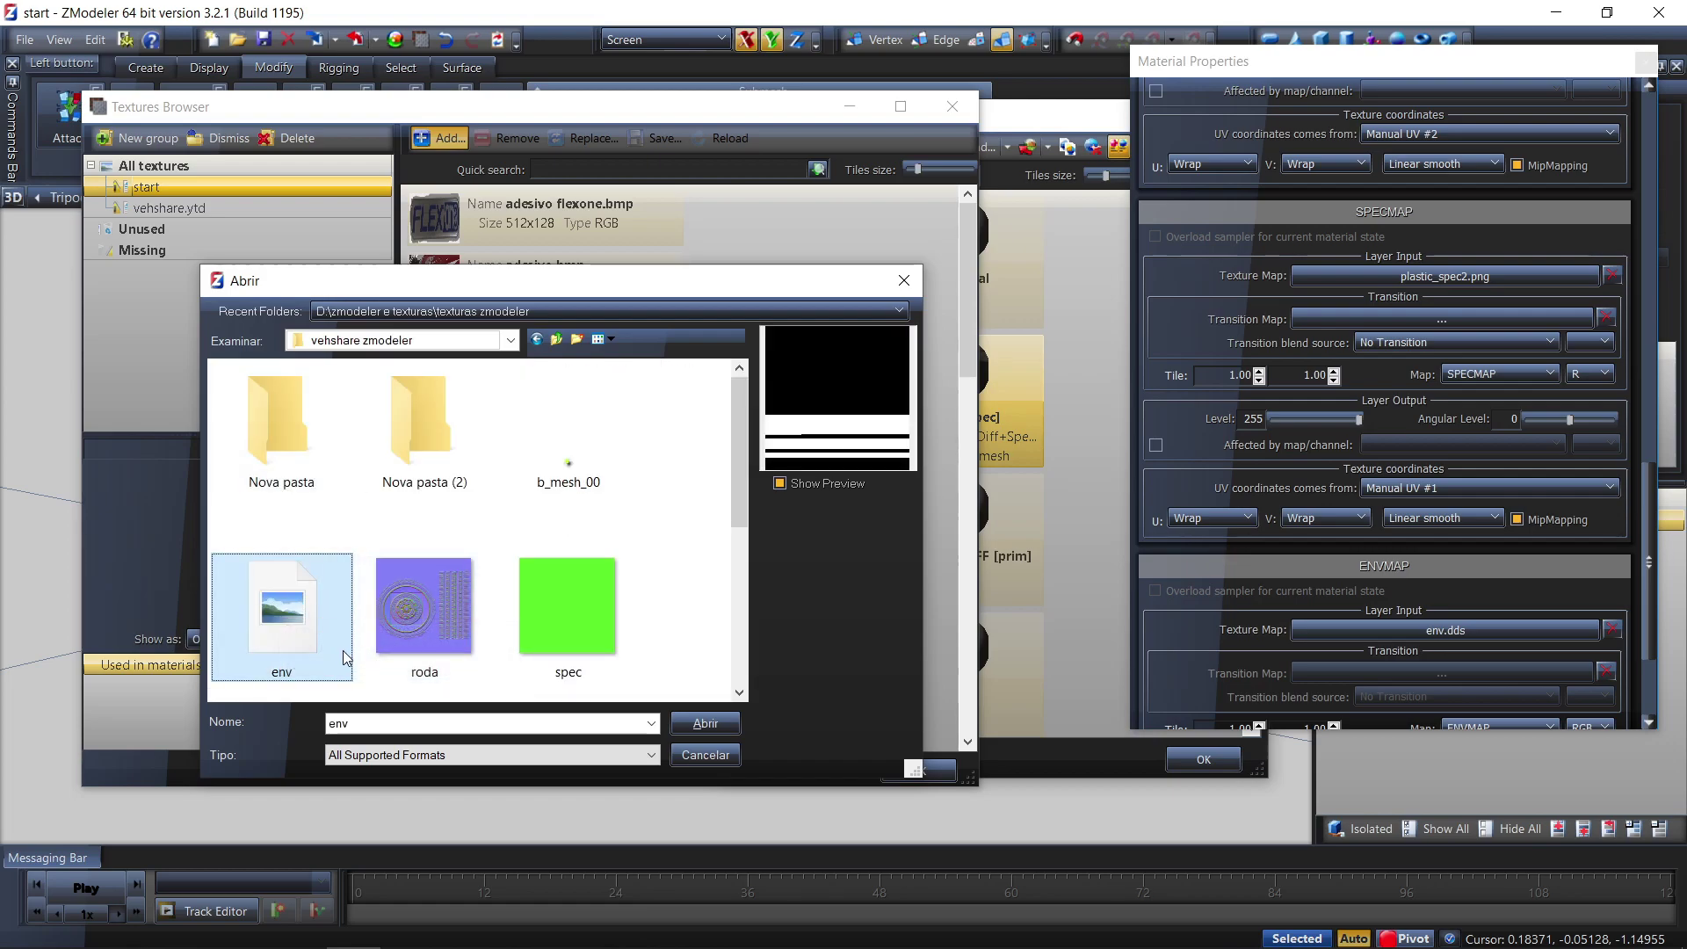
left_click(704, 723)
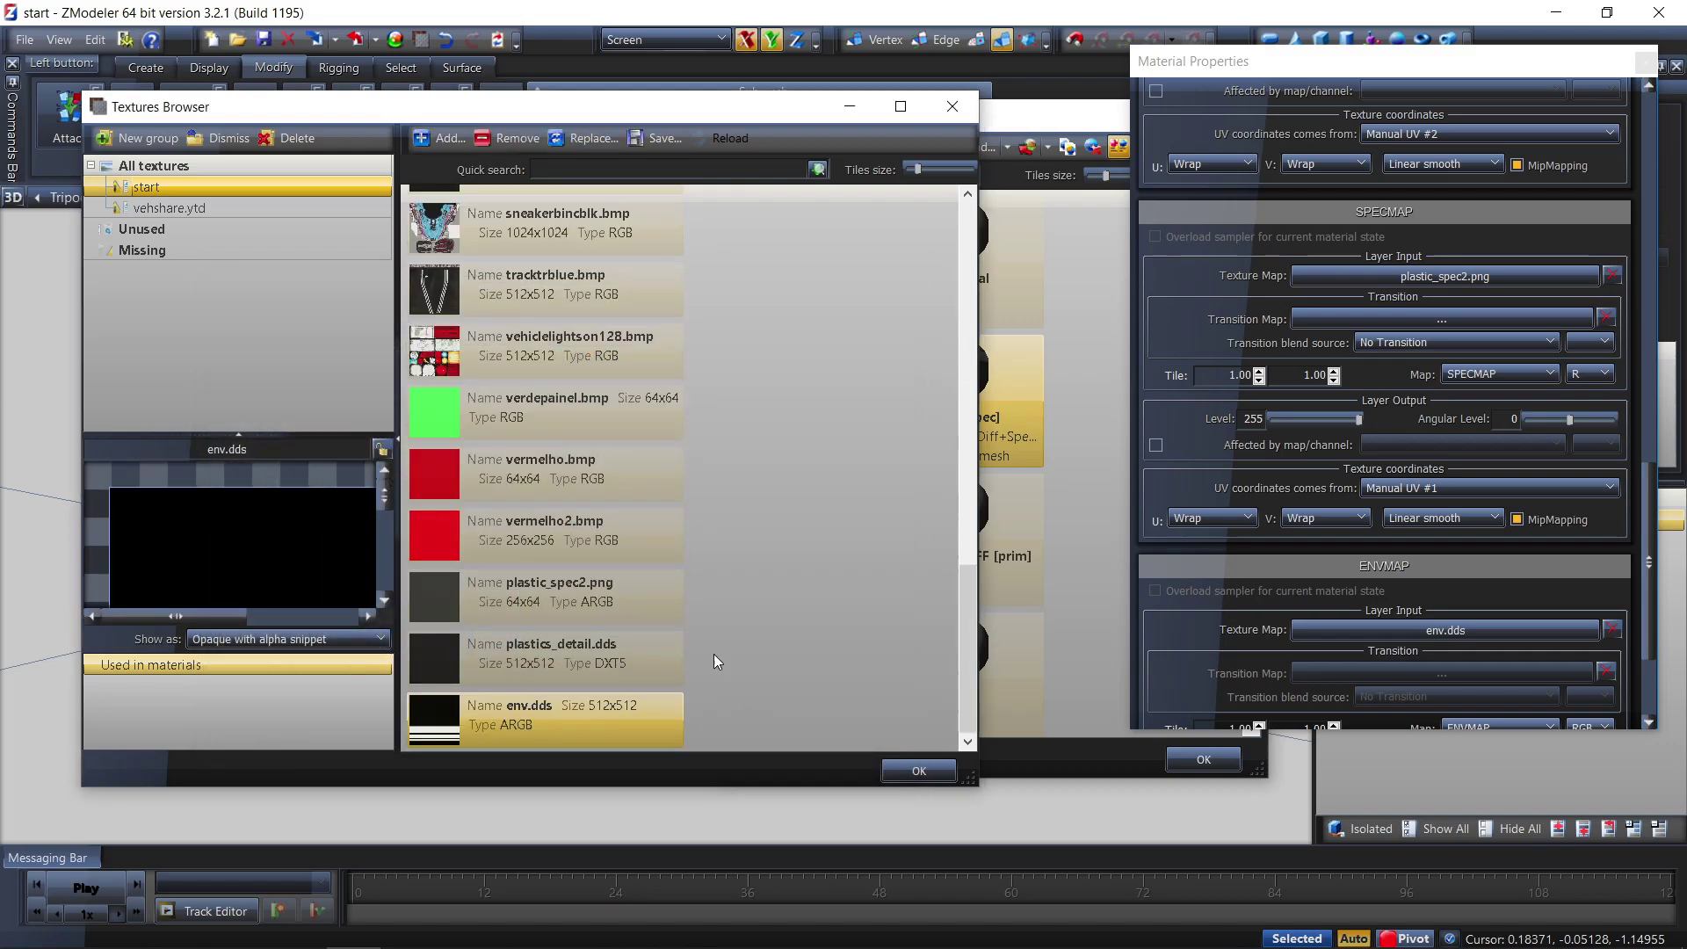
left_click(914, 770)
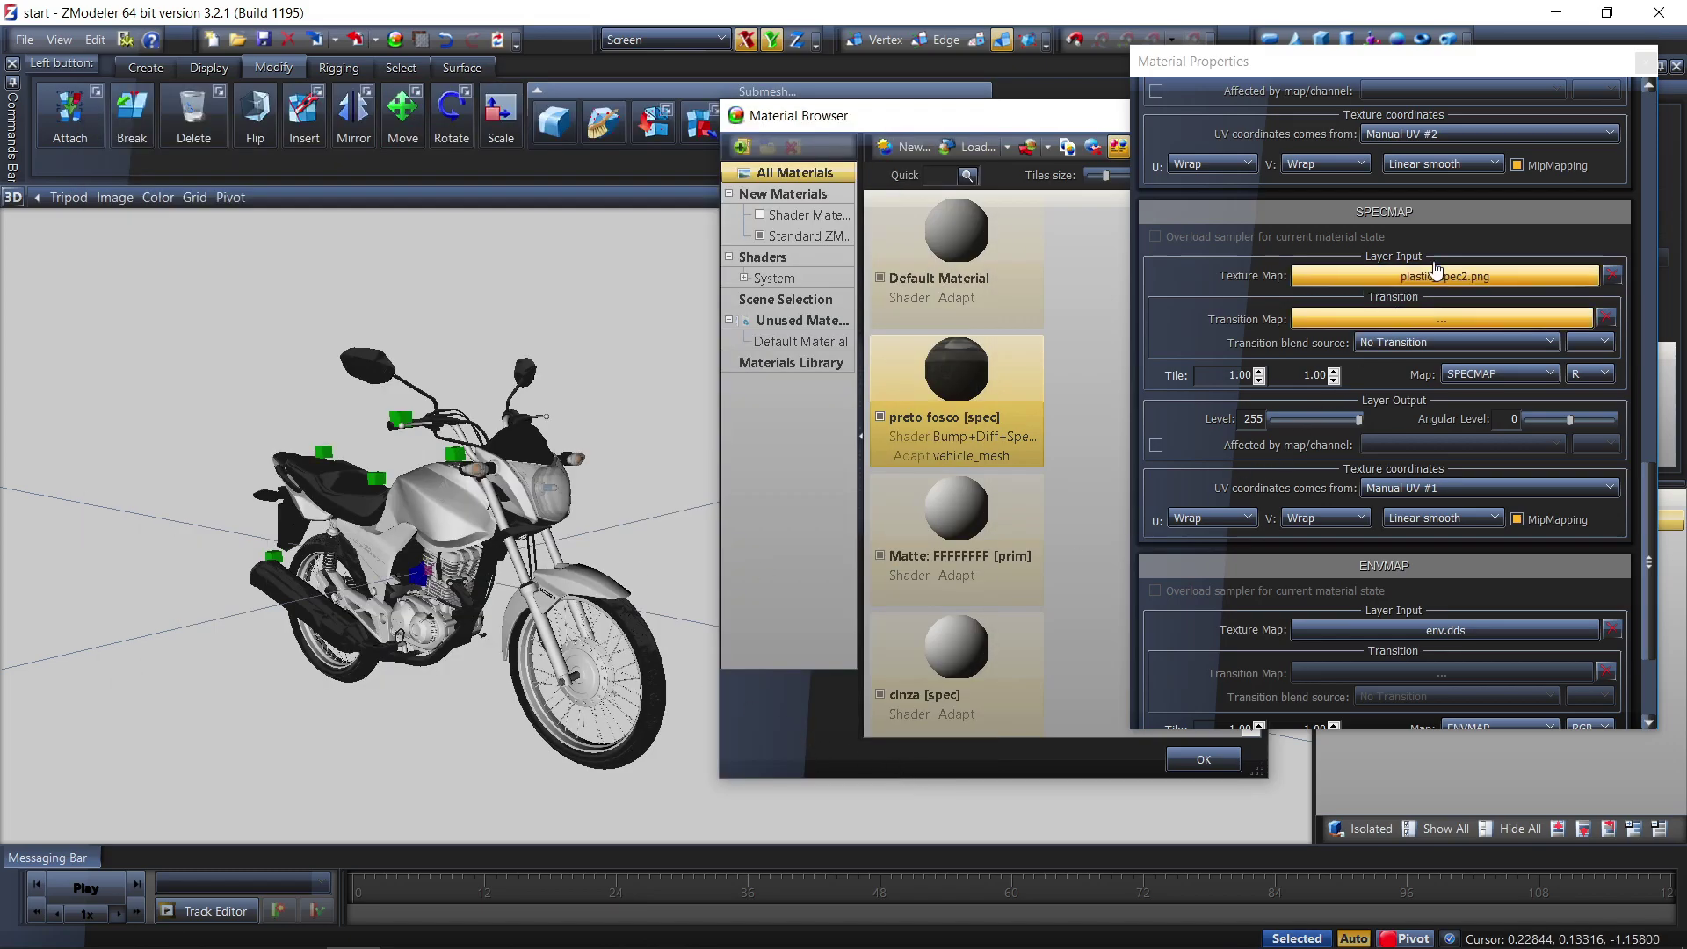
left_click(1645, 62)
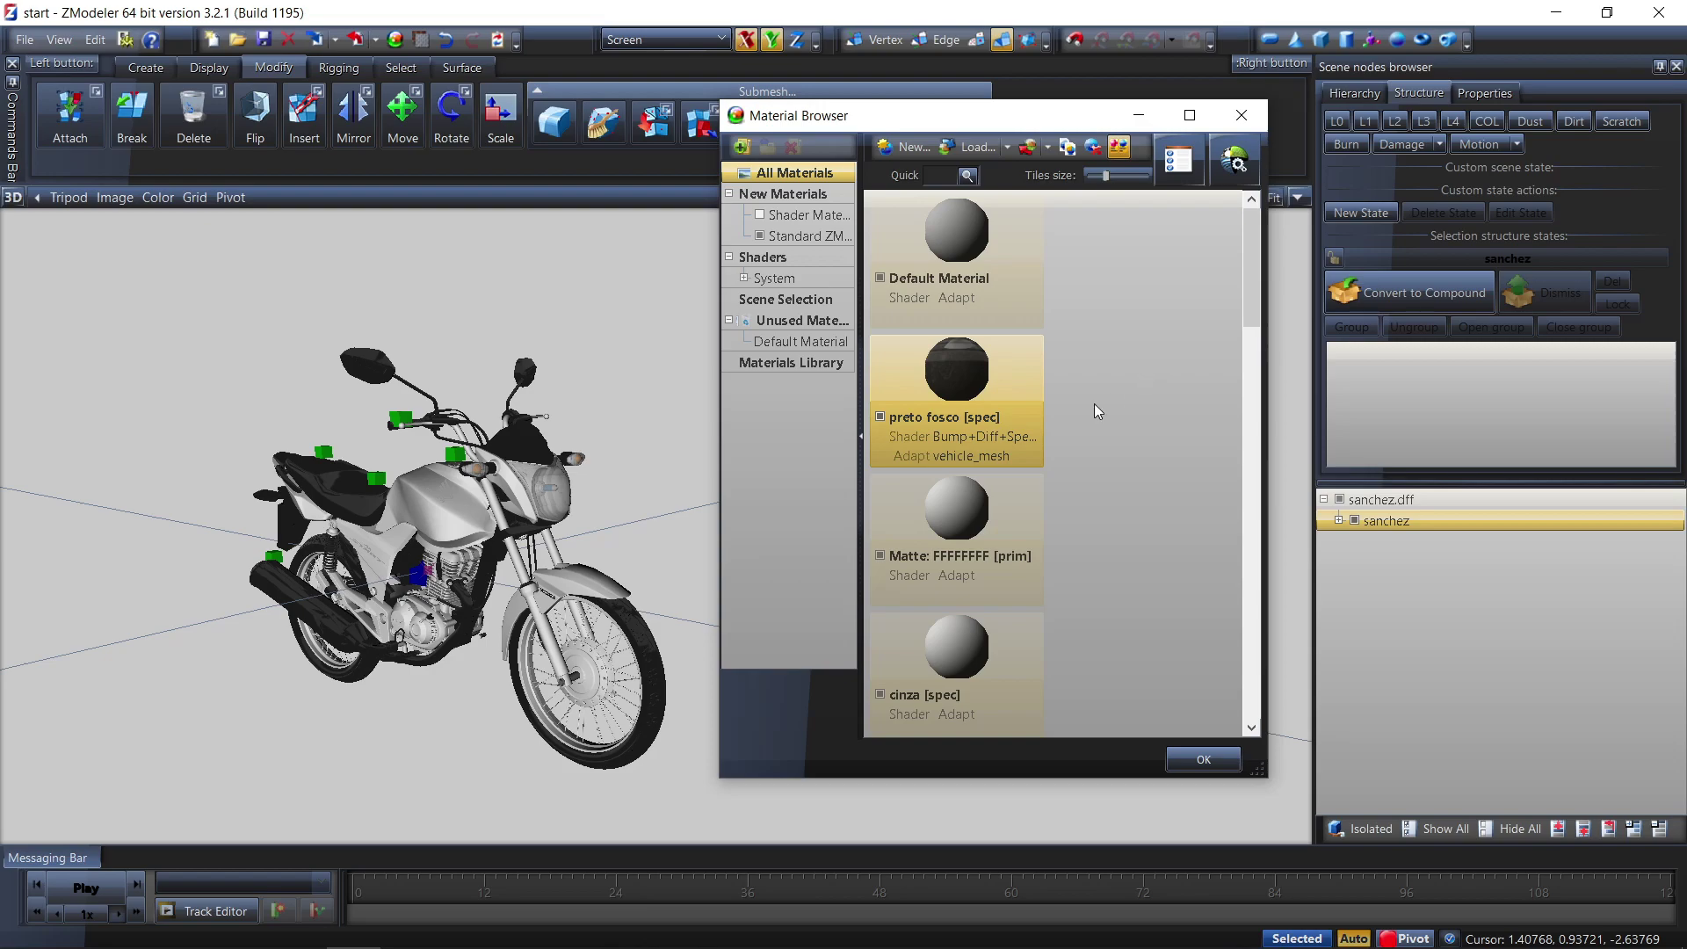
Select all materials in the Material Browser, including preto fosco [spec], and switch off their visibility
scroll(1051, 422, "down", 1)
scroll(1058, 396, "down", 10)
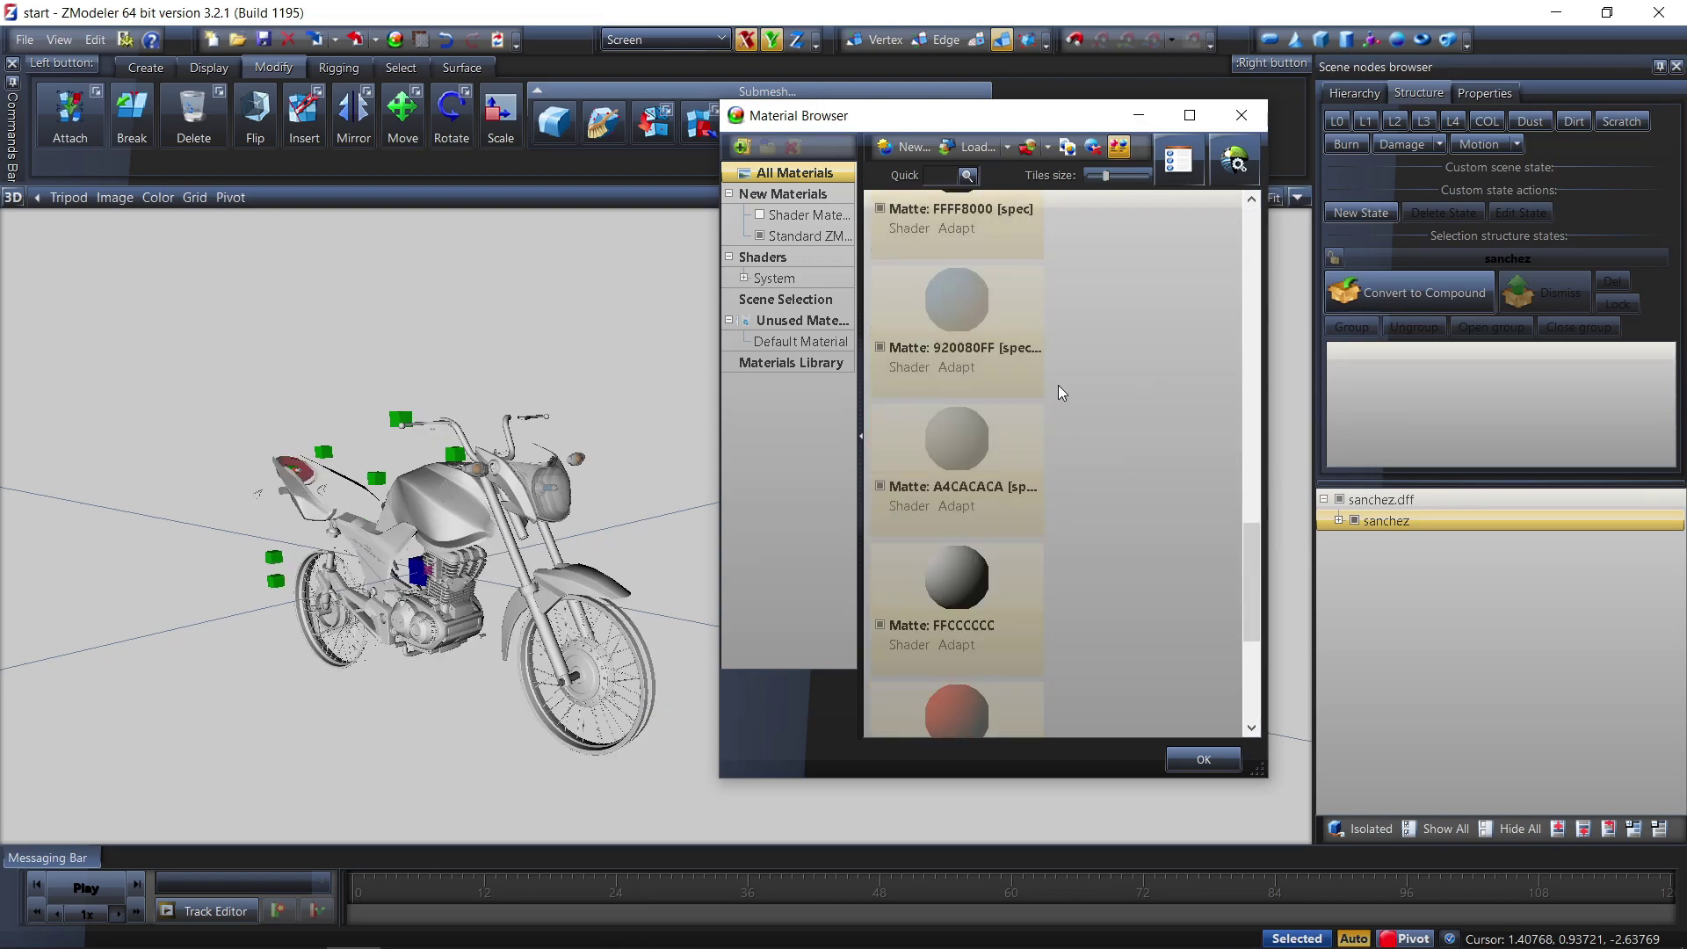
scroll(958, 395, "up", 10)
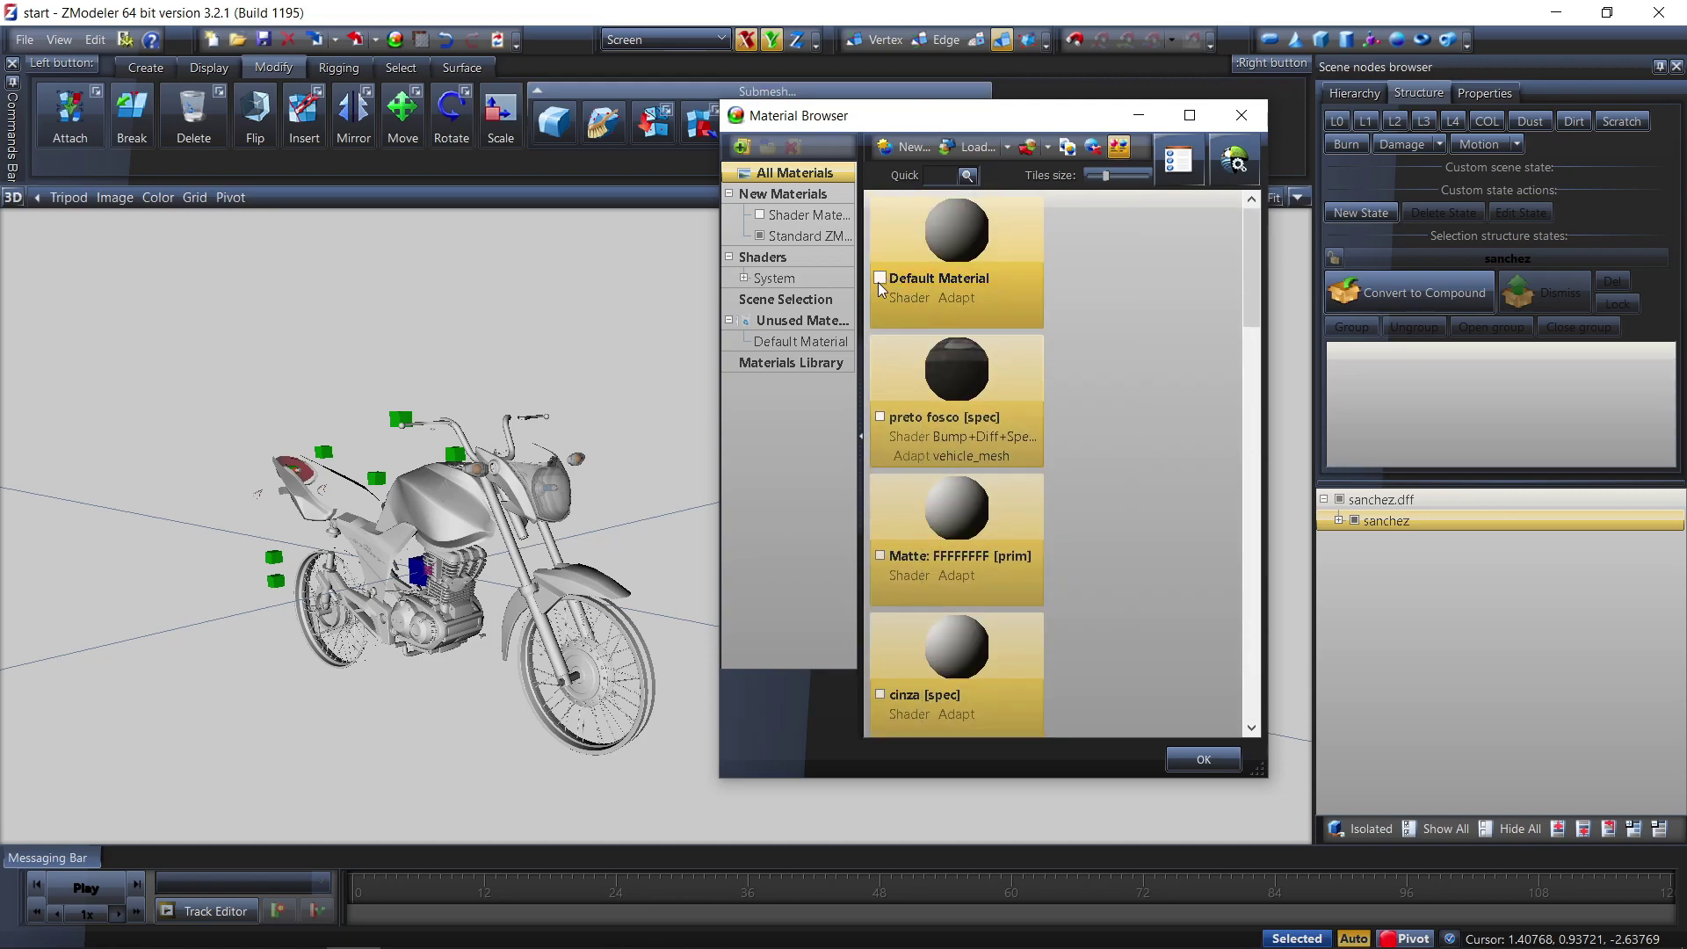
Hide the geometry of all materials and show only the parts that use Matte: FFFFFFFF [prim]
left_click(880, 279)
left_click(881, 559)
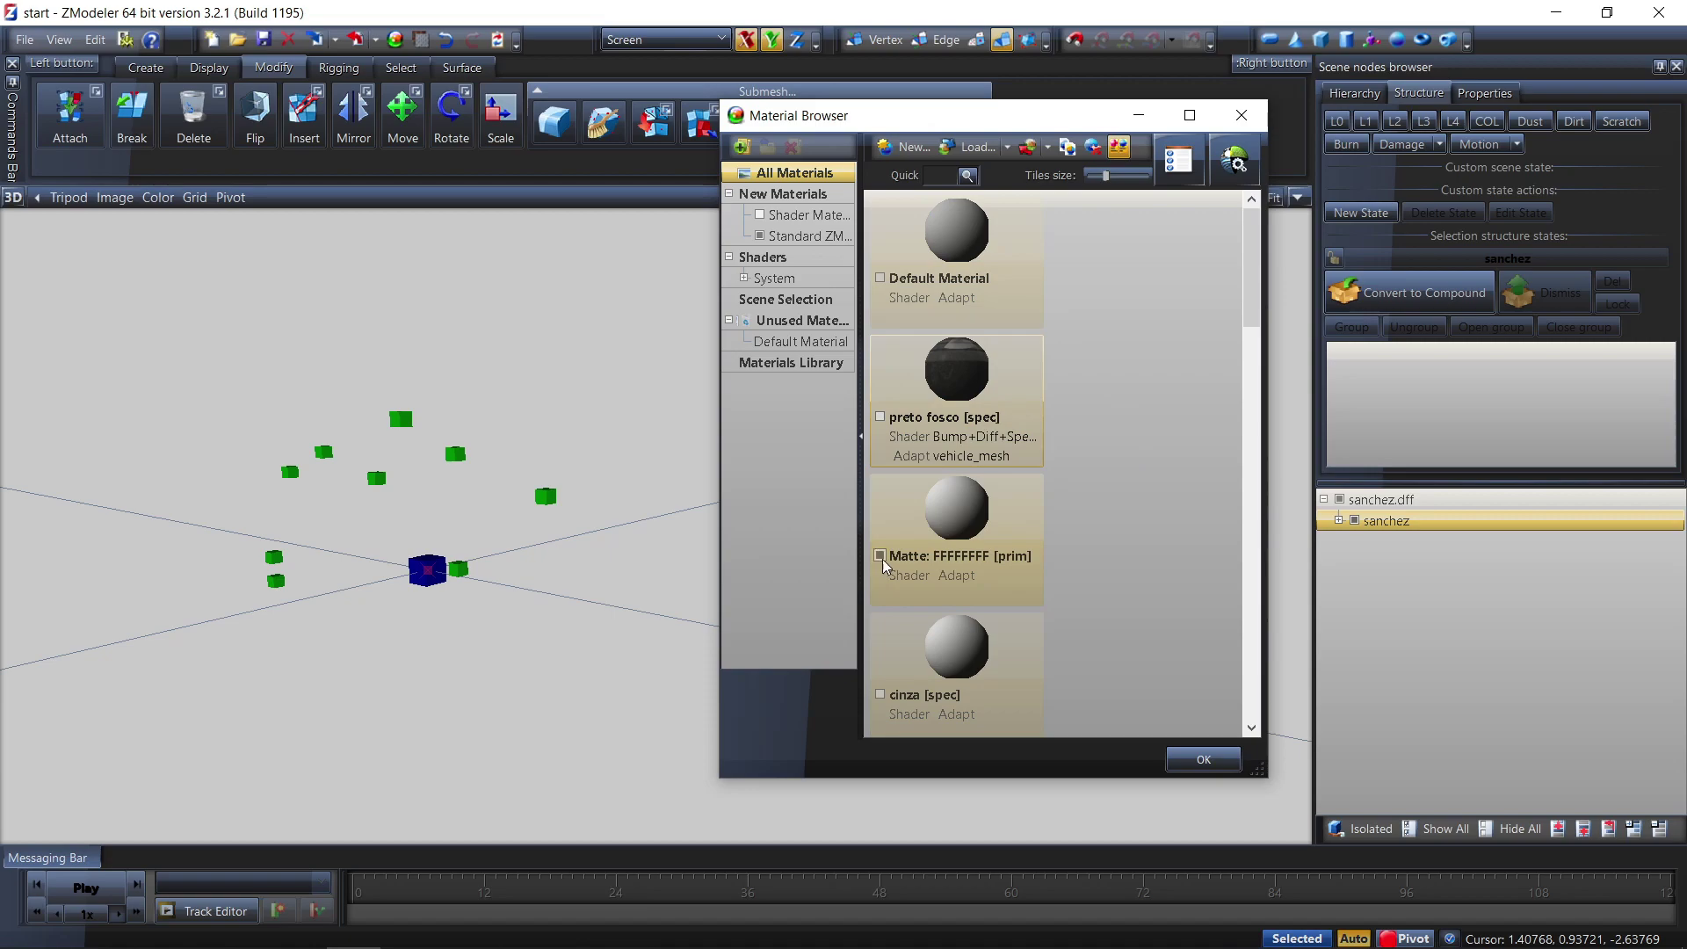
middle_click_drag(694, 606, 655, 580)
scroll(655, 580, "down", 5)
scroll(657, 583, "up", 2)
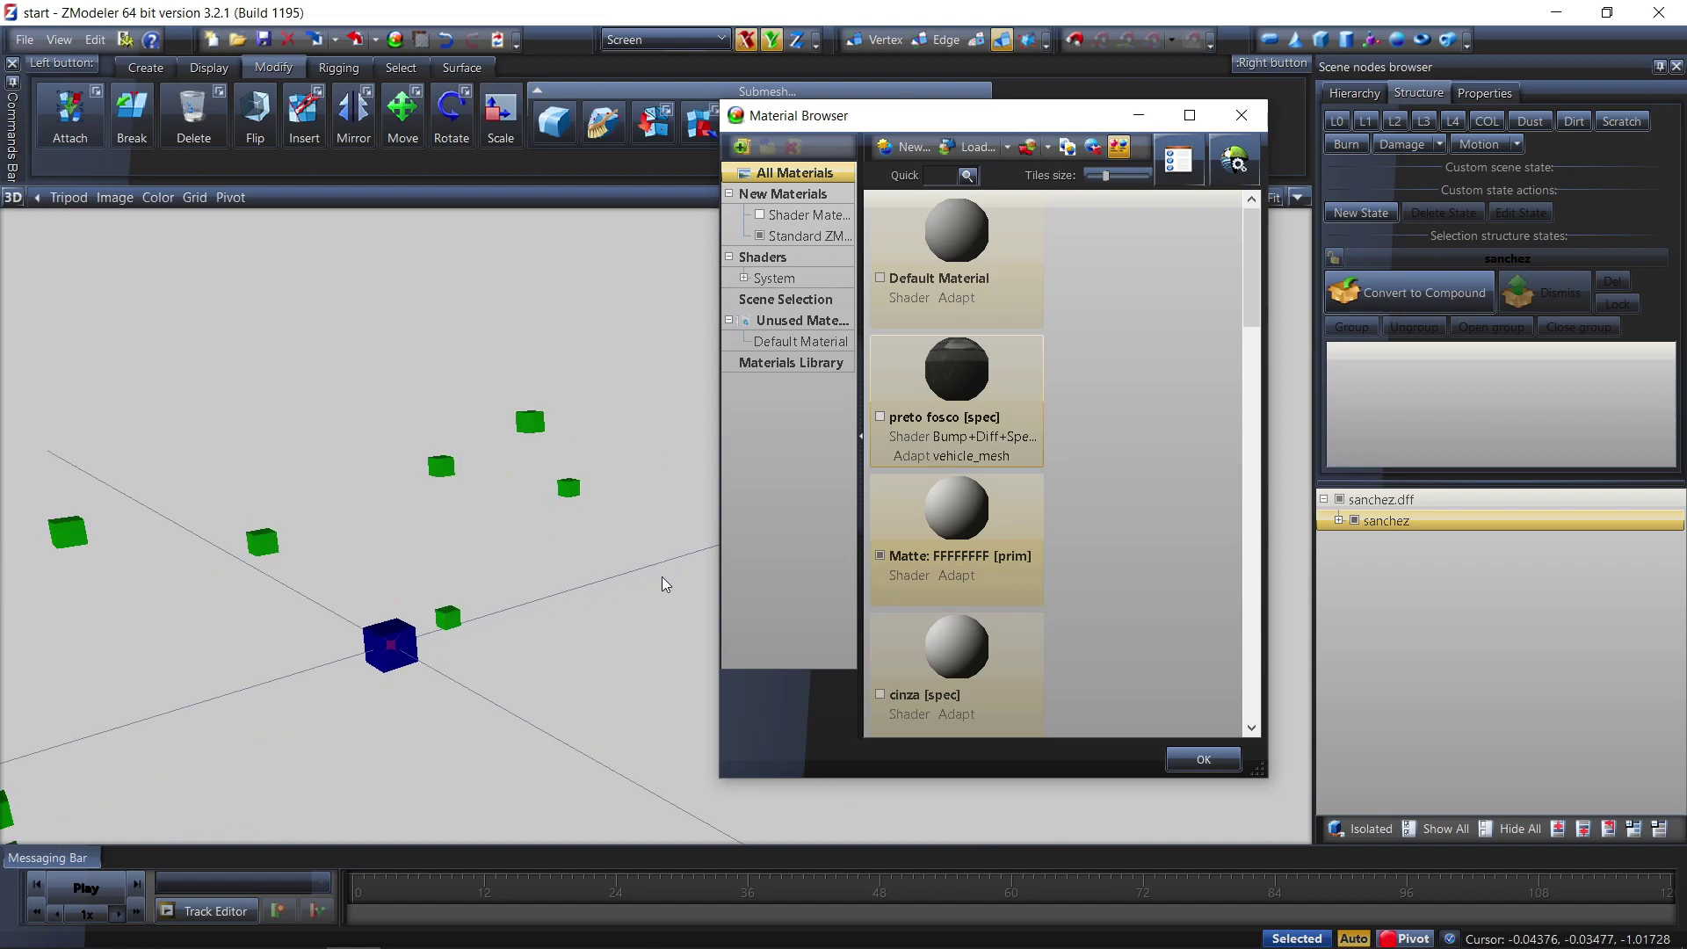
Show the parts using cinza [spec] and replace the Matte: FFFFFFFF [prim] material with cinza [spec]
left_click(879, 695)
middle_click_drag(671, 690, 600, 686)
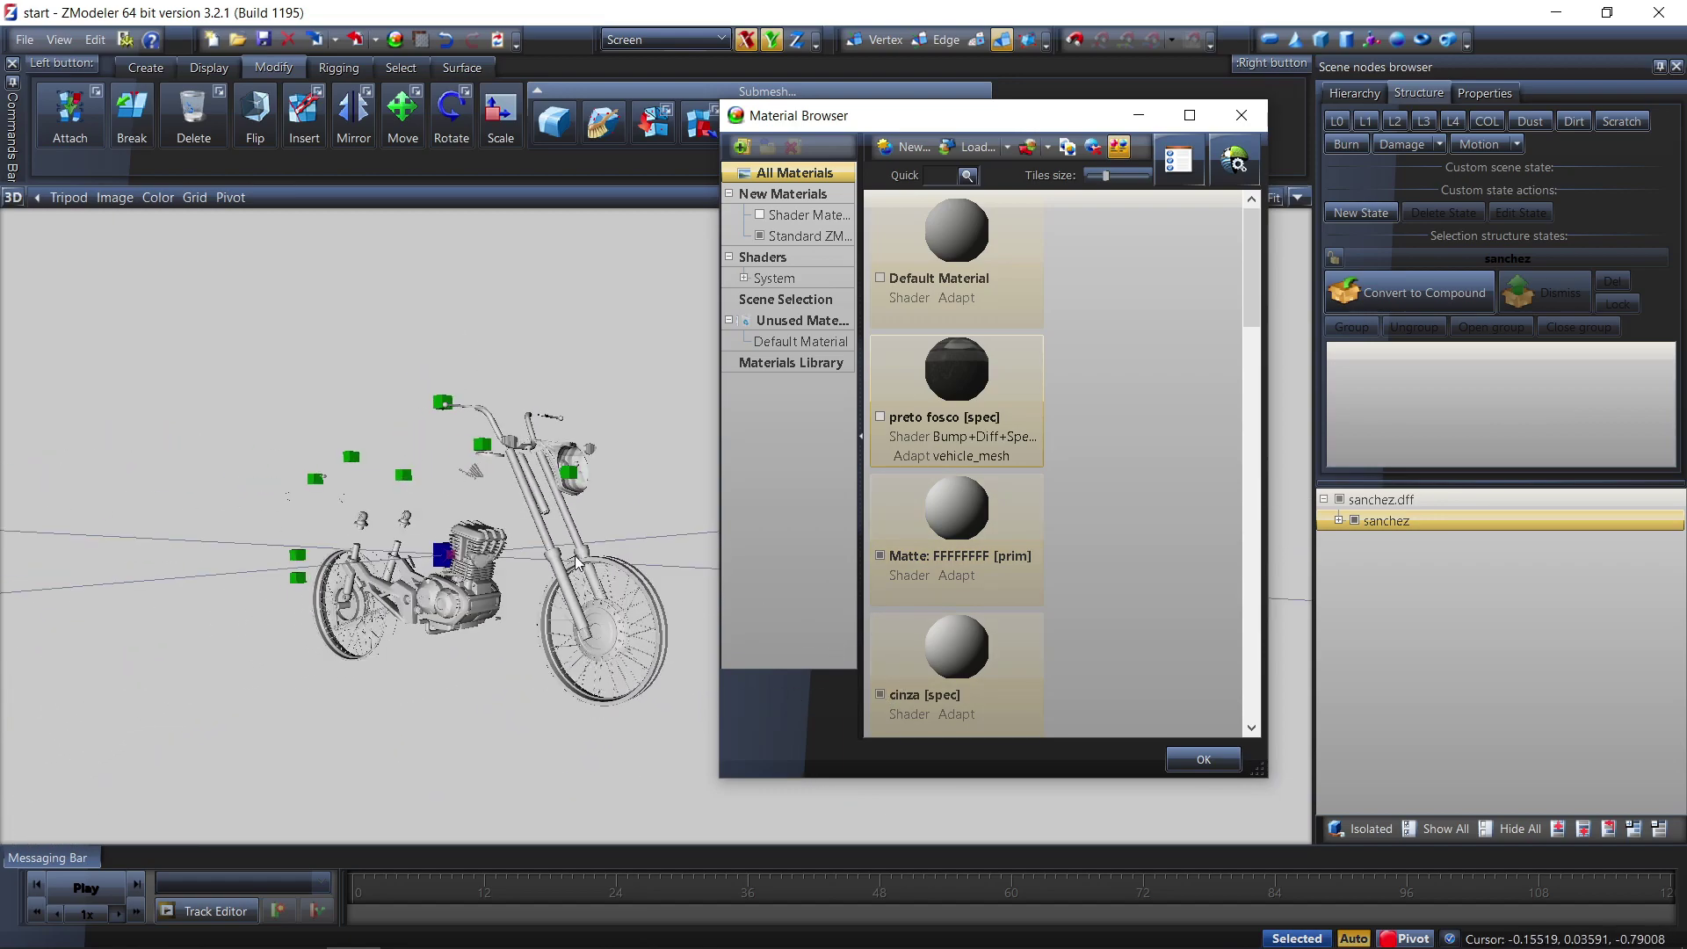
scroll(577, 564, "up", 2)
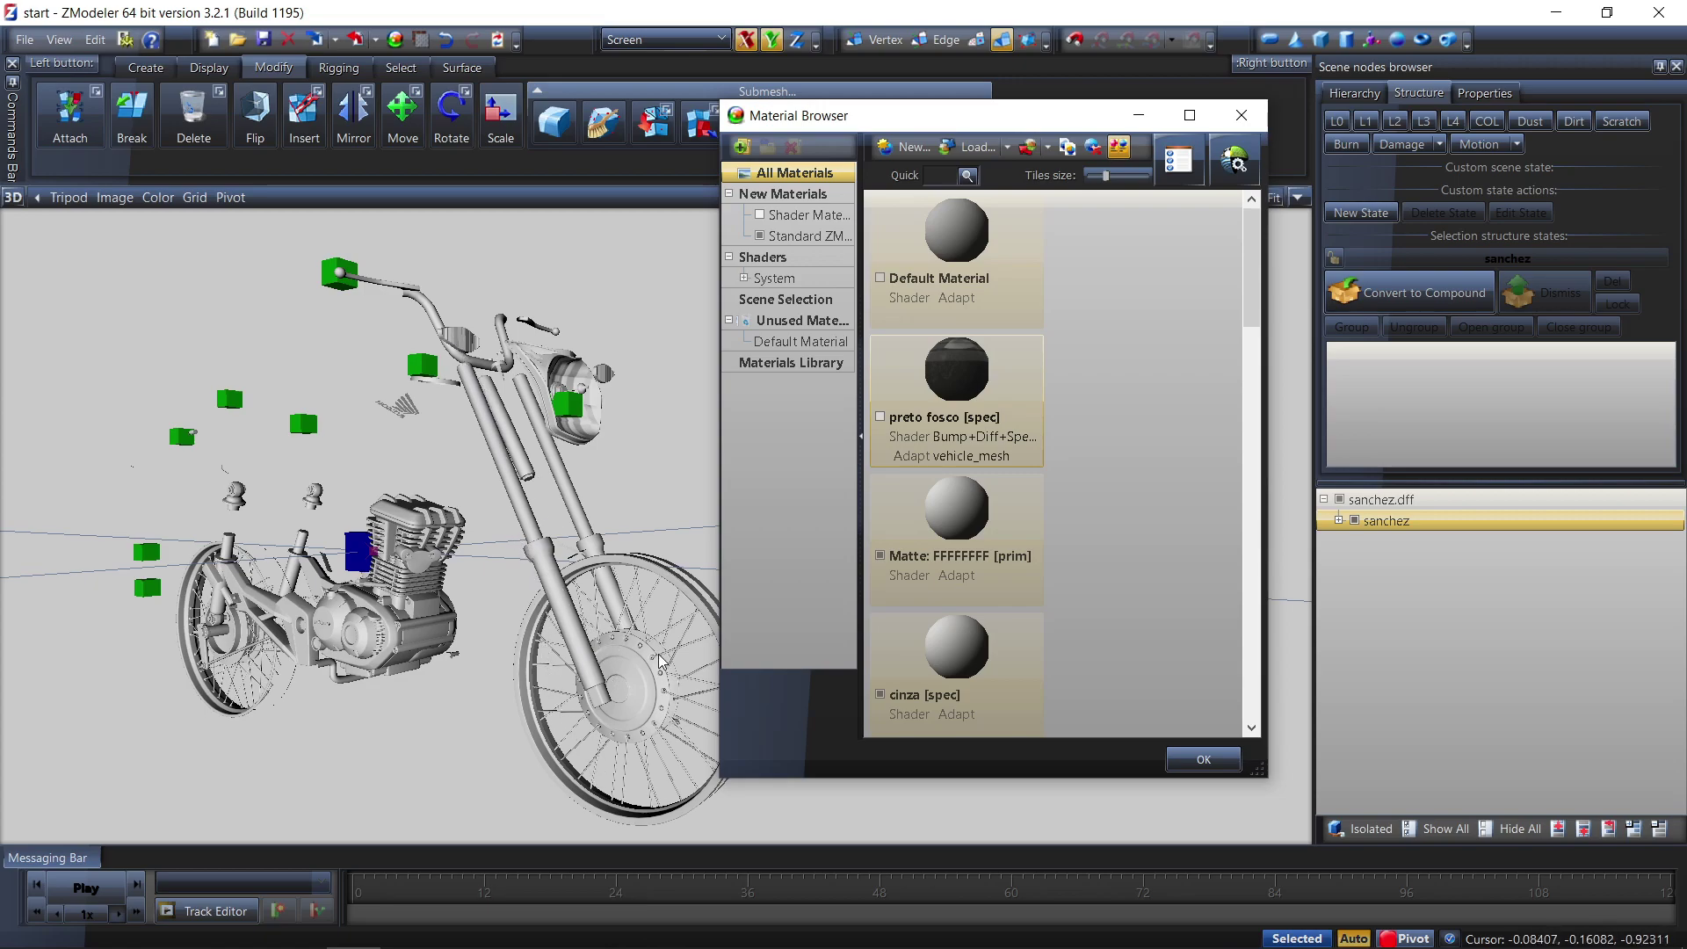
scroll(419, 594, "down", 2)
scroll(419, 594, "down", 1)
left_click_drag(932, 673, 1019, 523)
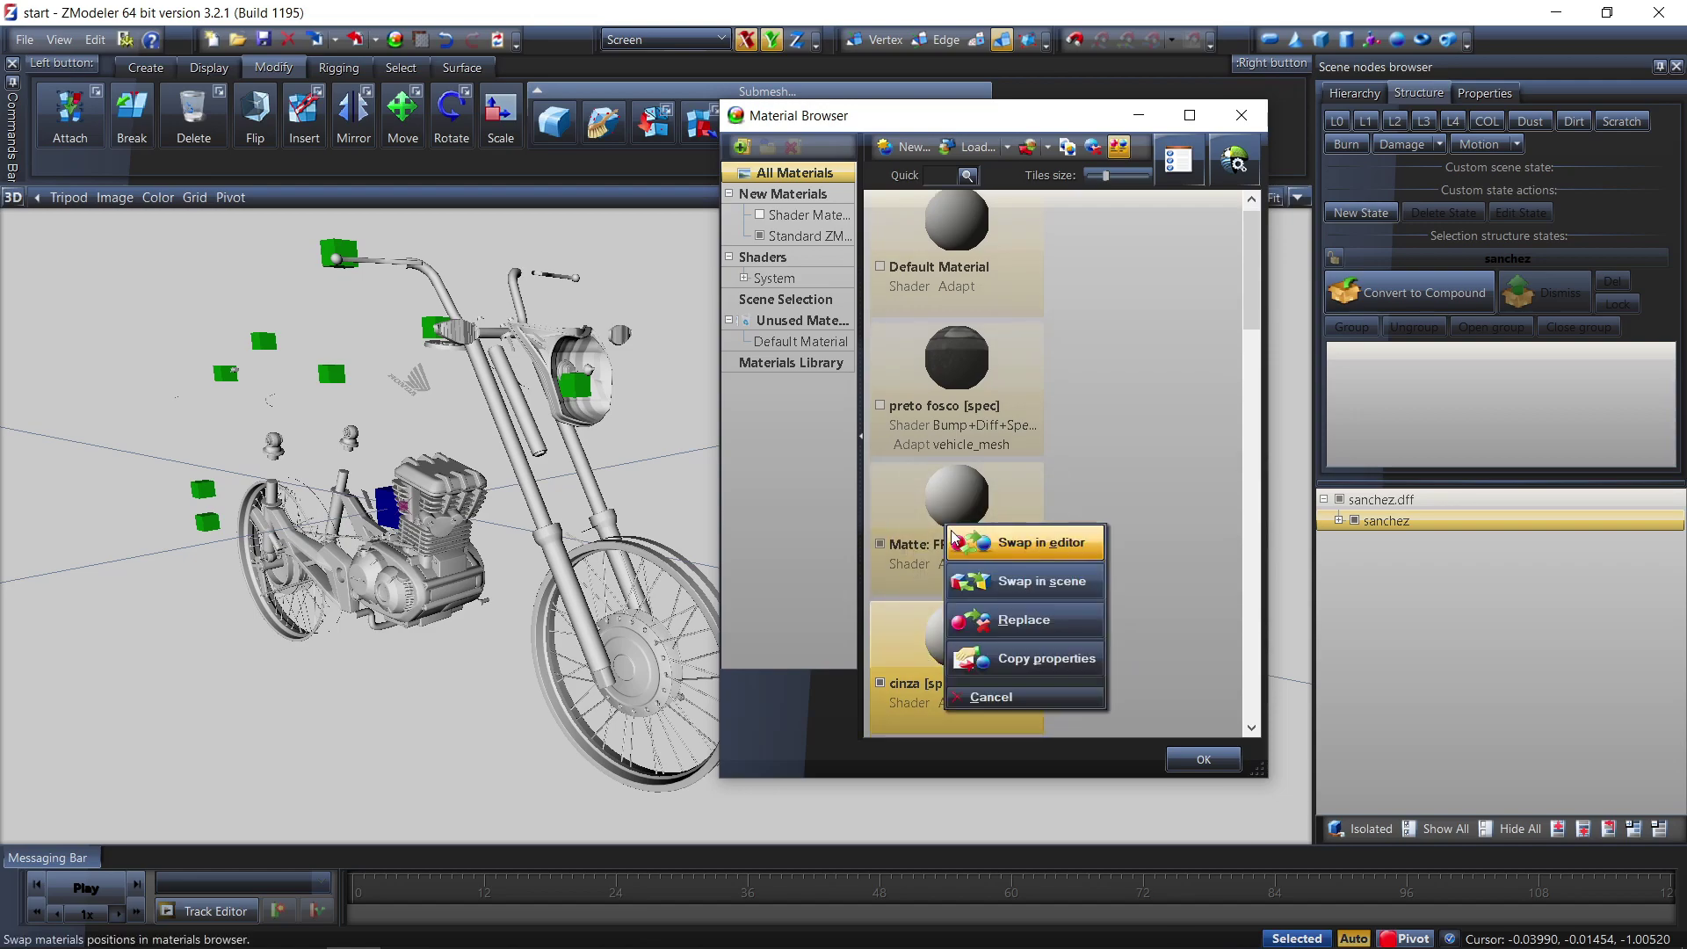
left_click(1038, 617)
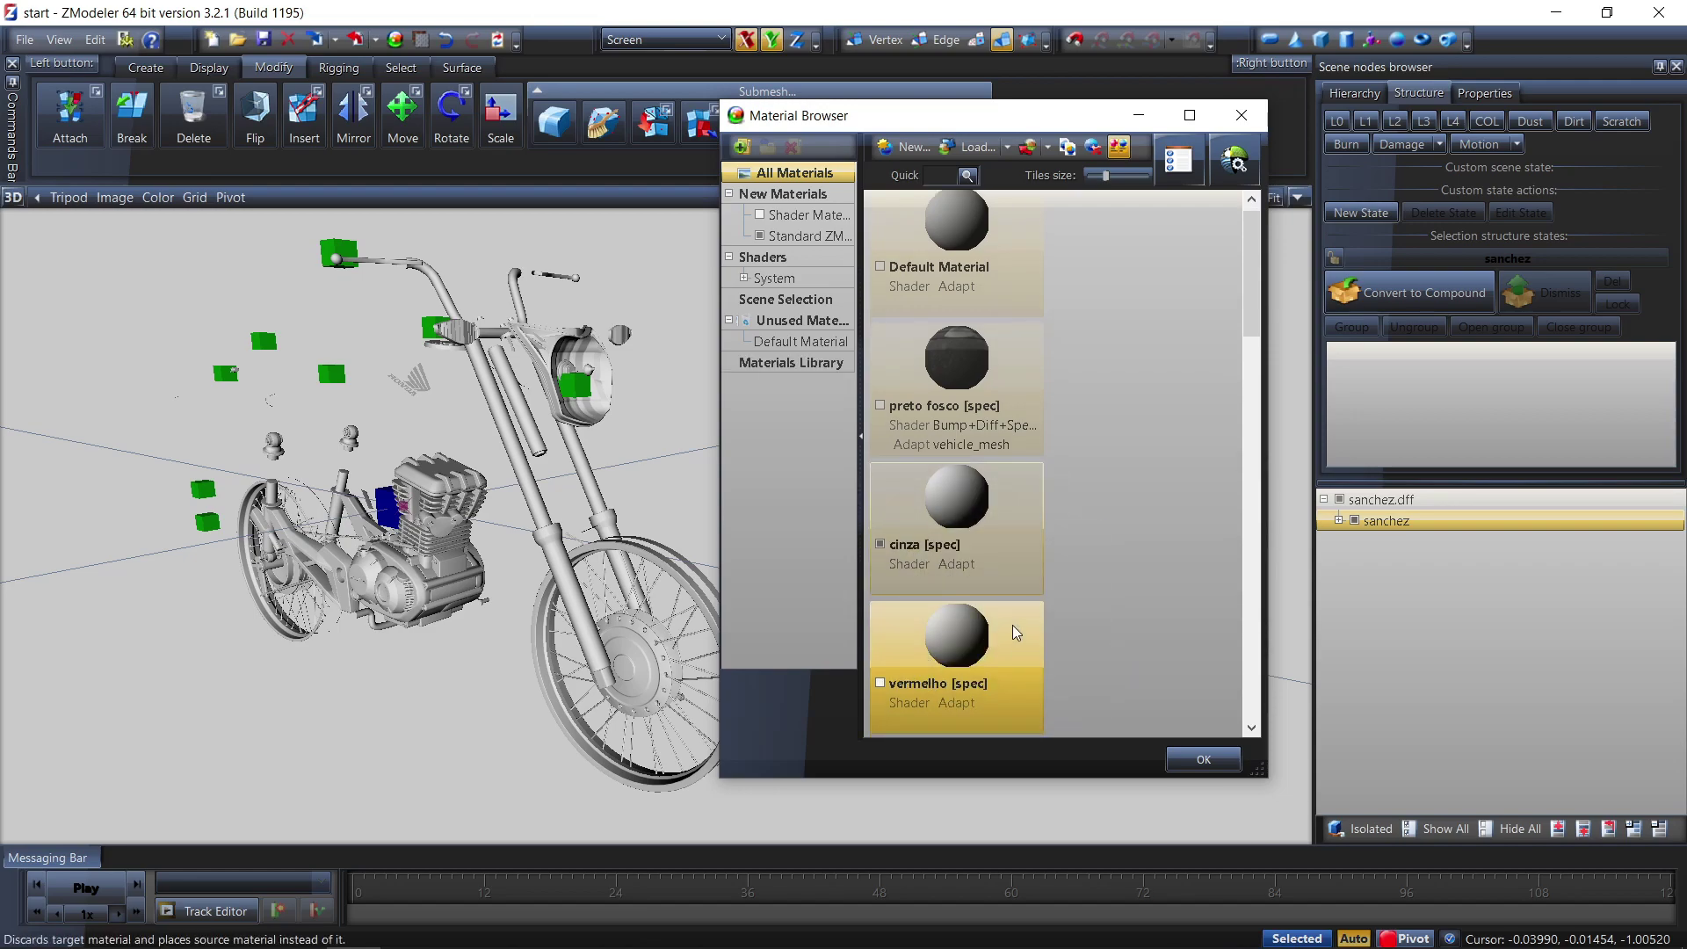
middle_click_drag(226, 444, 469, 534)
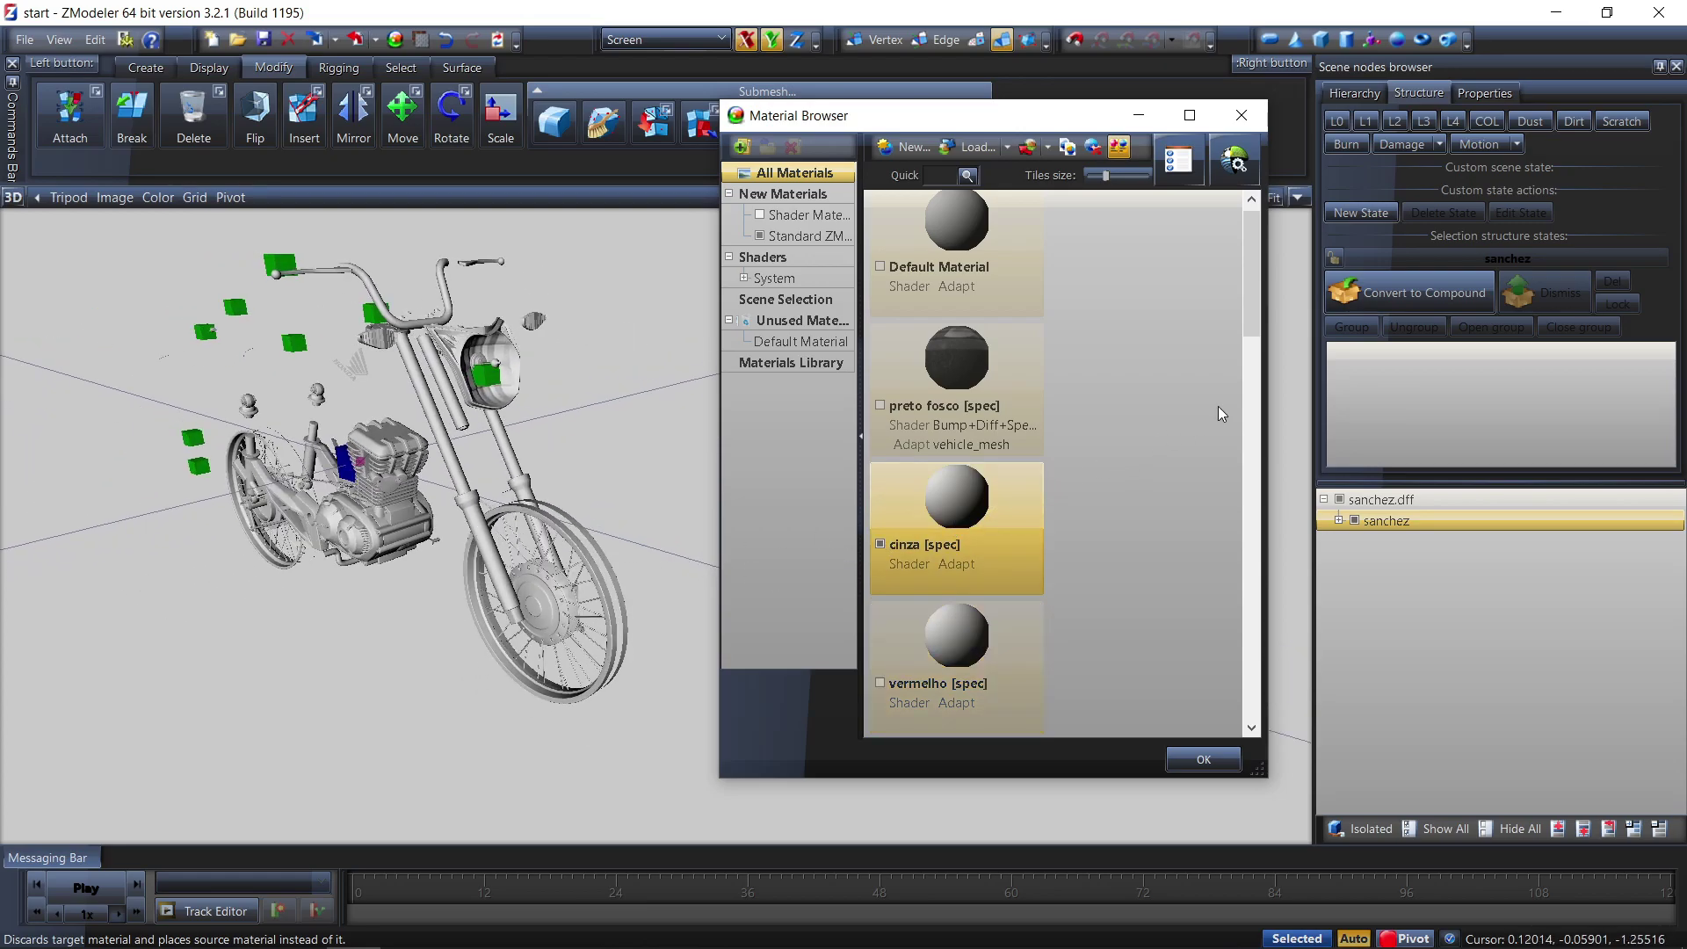
Apply the GTAV vehicle_mesh shader to cinza [spec] and set its specular power to 2000
left_click(1234, 162)
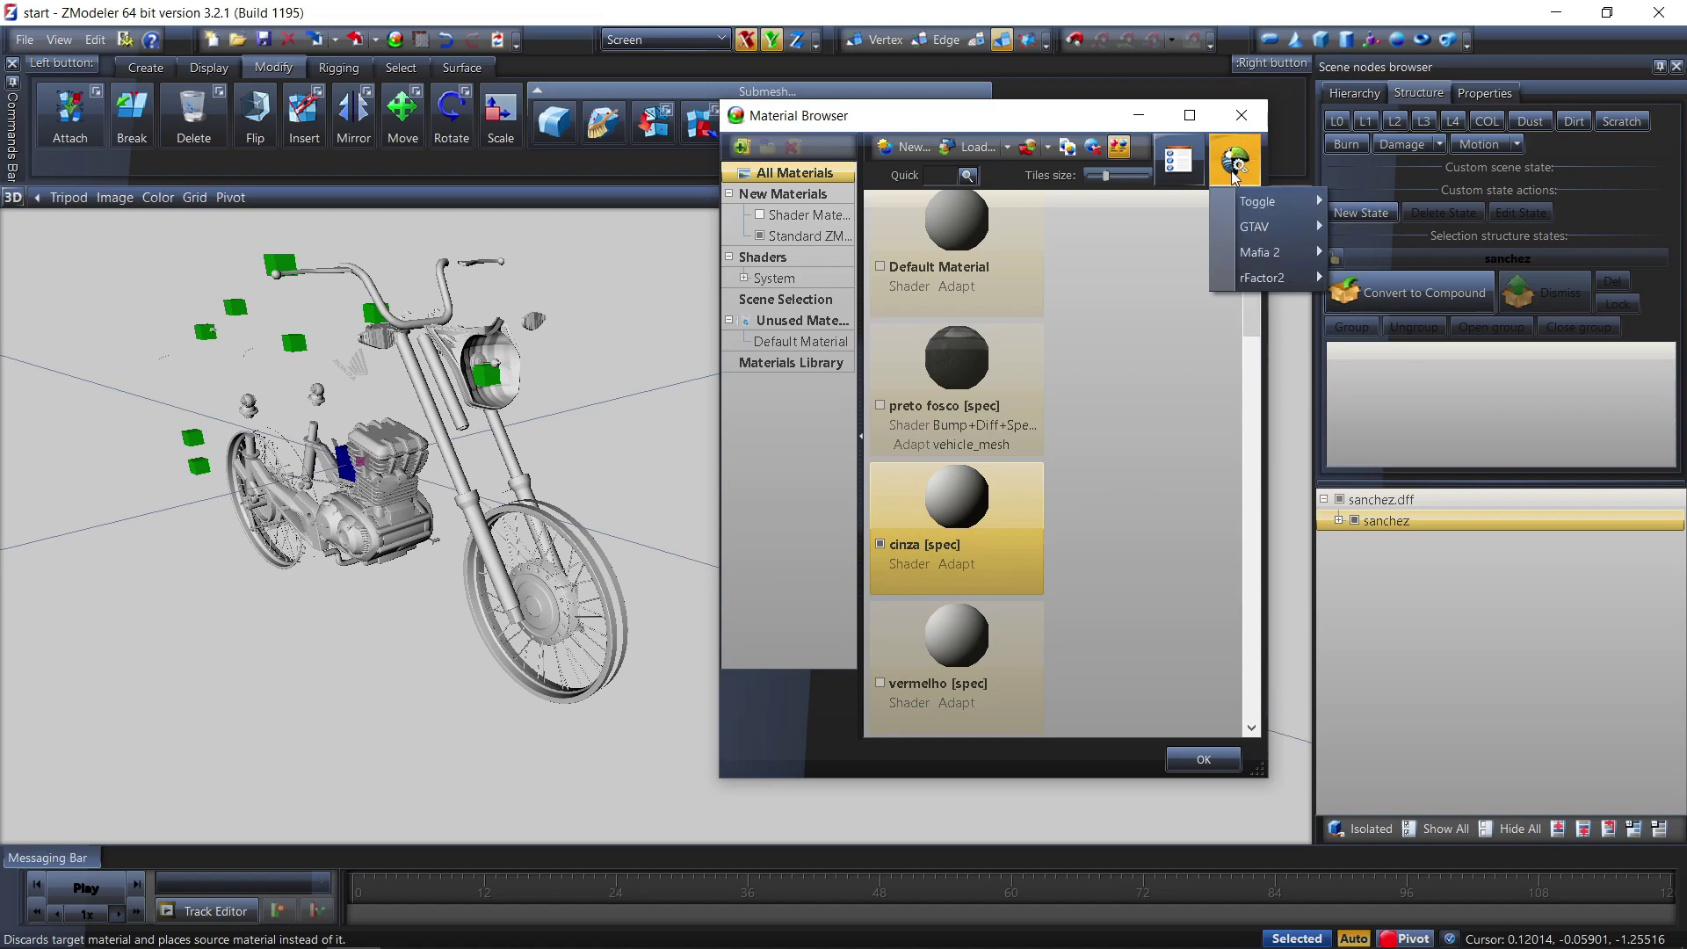
mouse_move(1255, 230)
mouse_move(1404, 379)
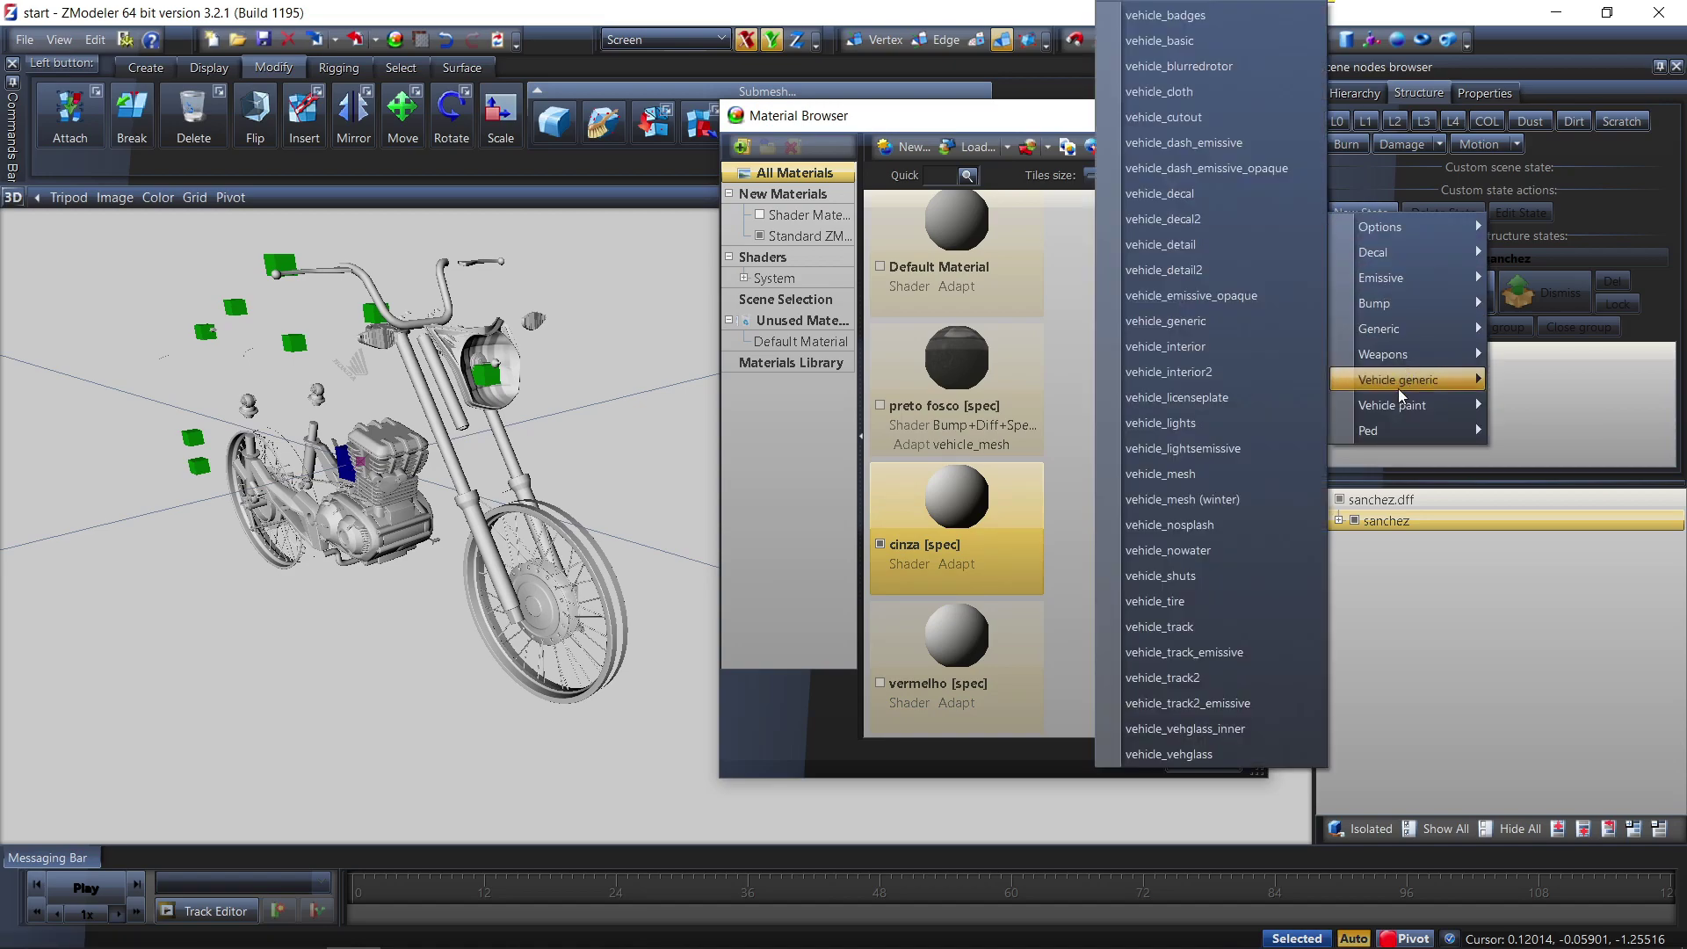
left_click(1192, 472)
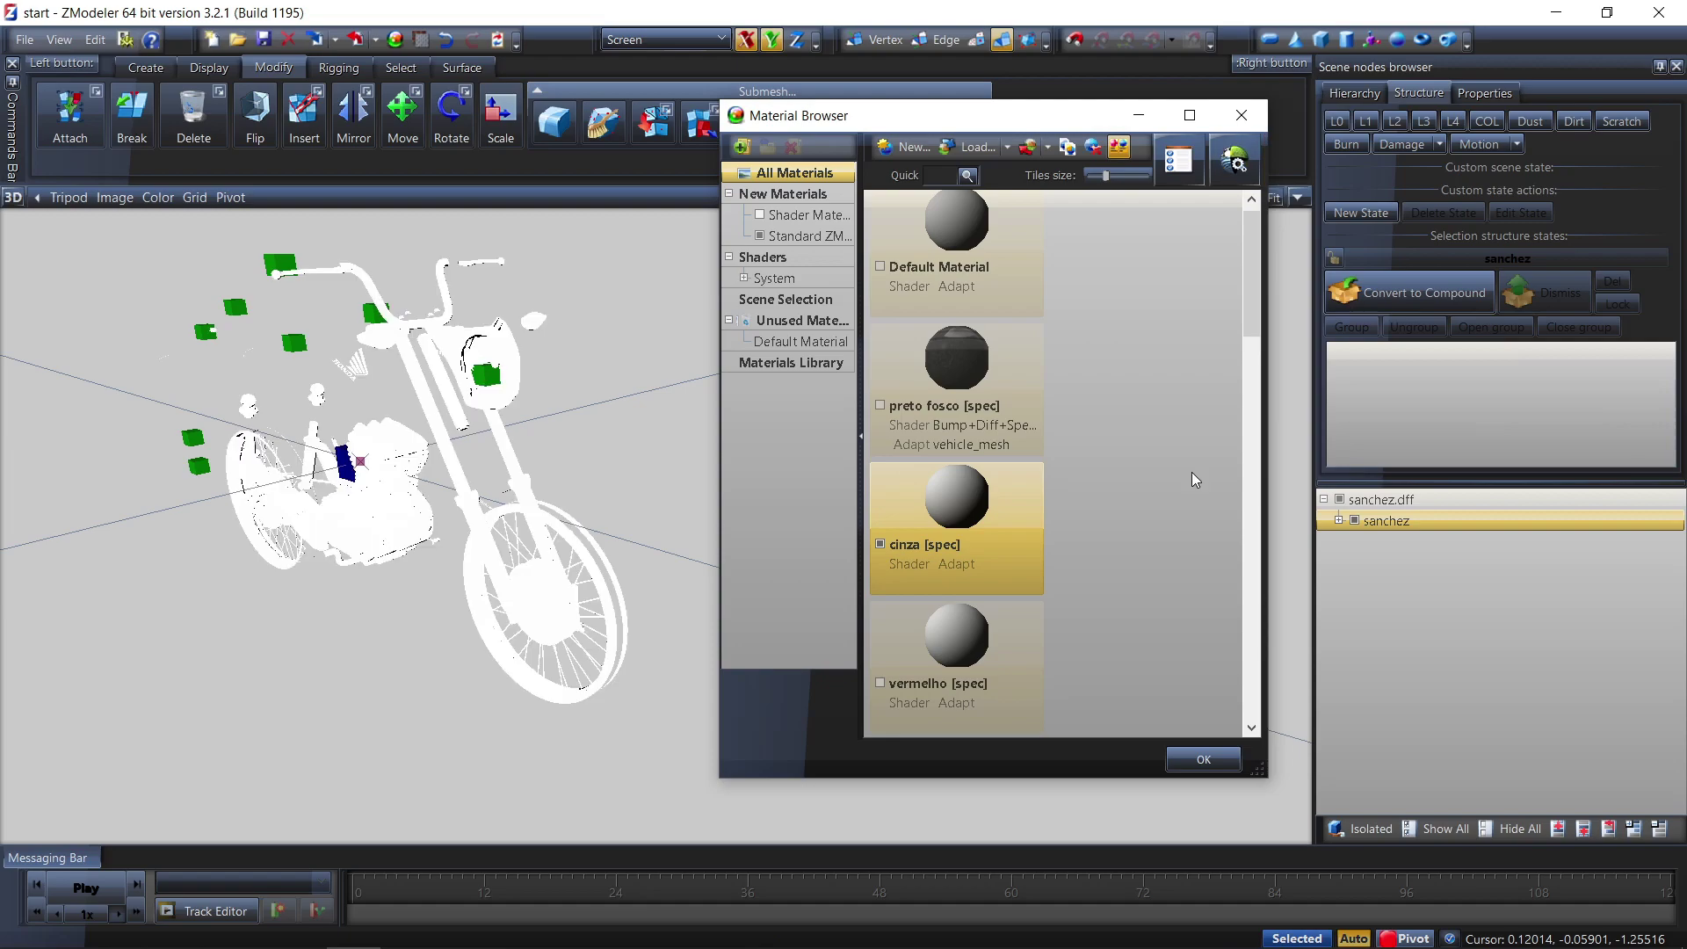
double_click(963, 502)
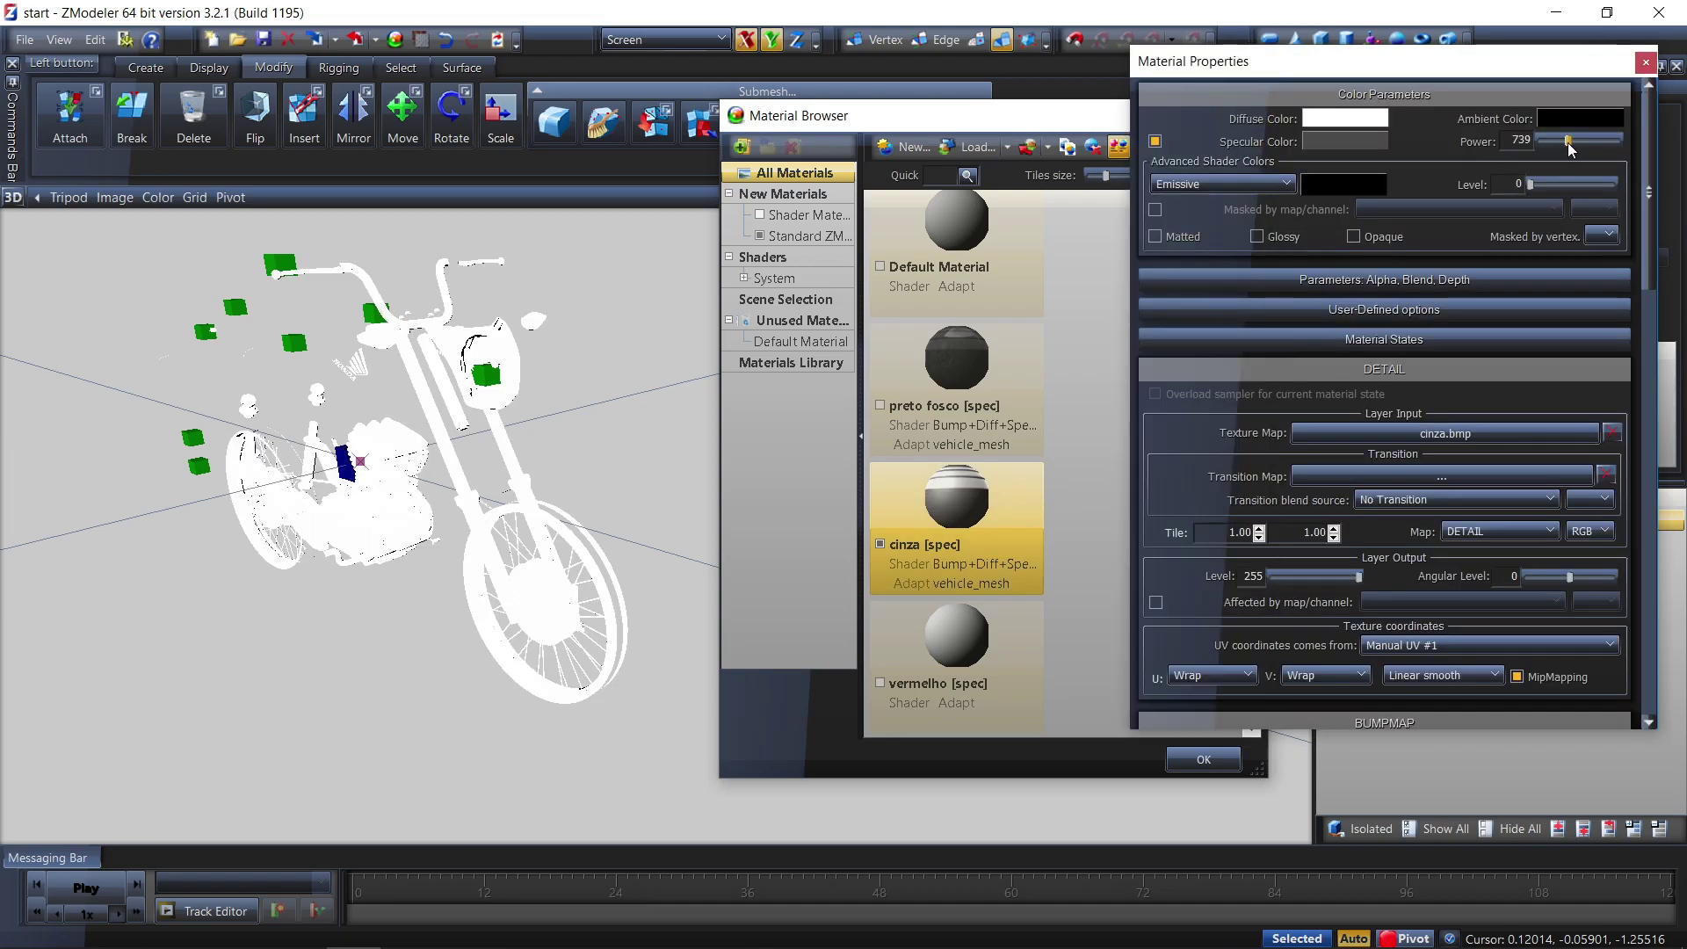
left_click_drag(1570, 148, 1660, 153)
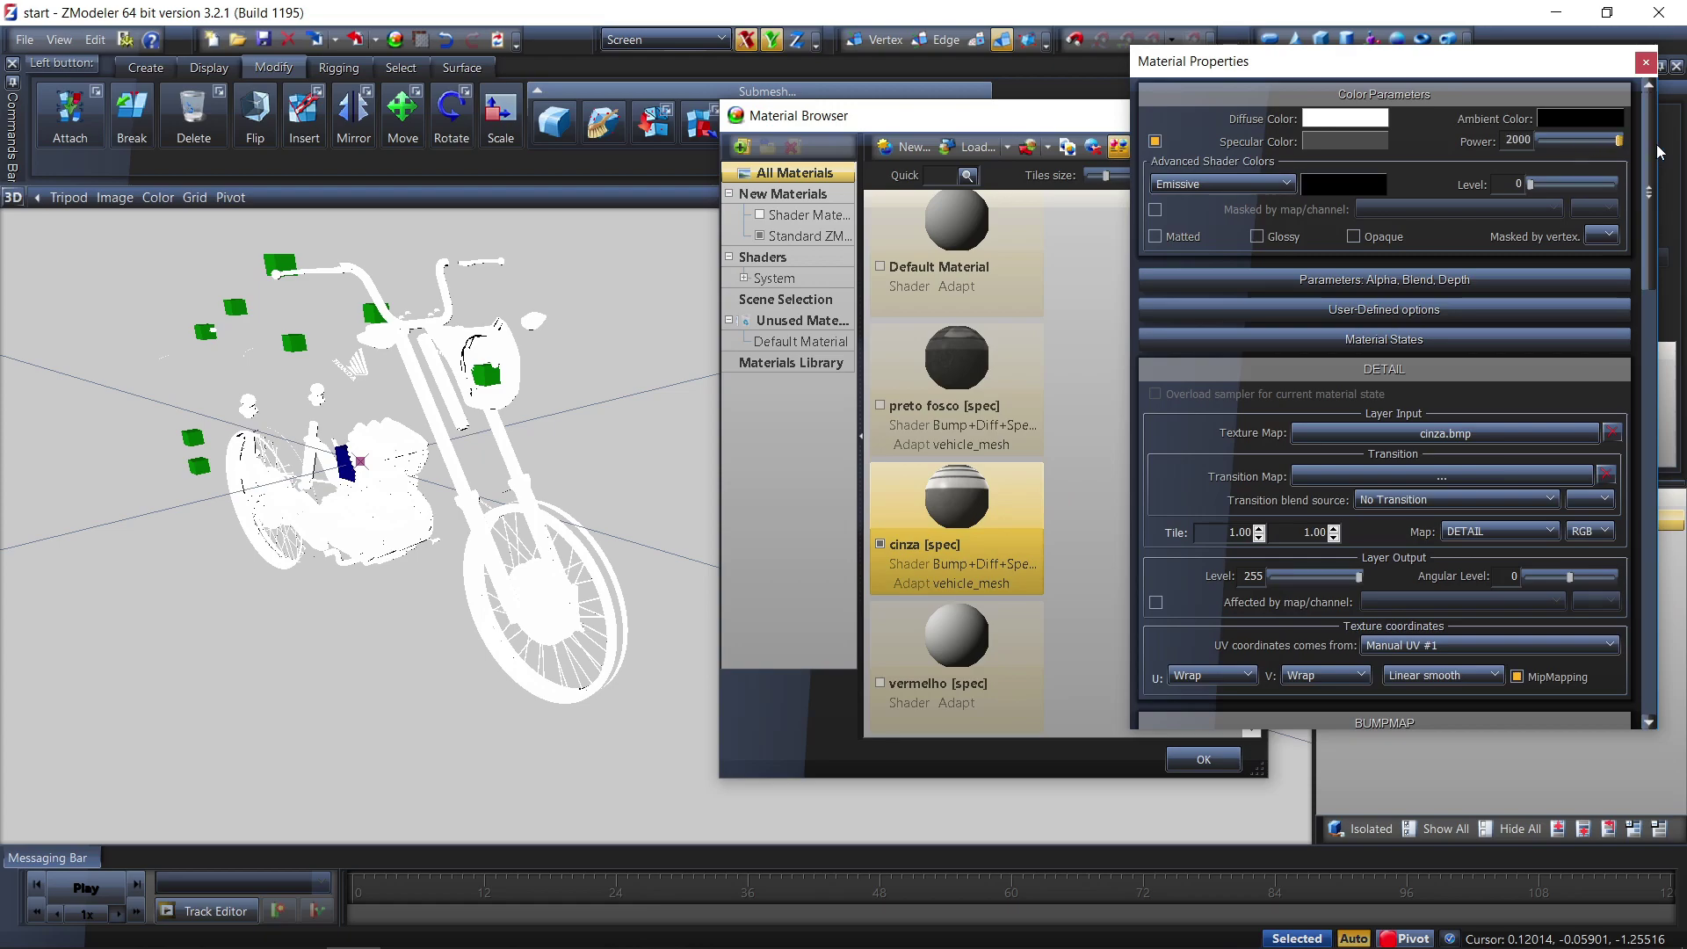
Clear the DETAIL texture of cinza [spec] and open the texturas zmodeler folder for adding images to the start group
left_click(1612, 432)
left_click(1578, 433)
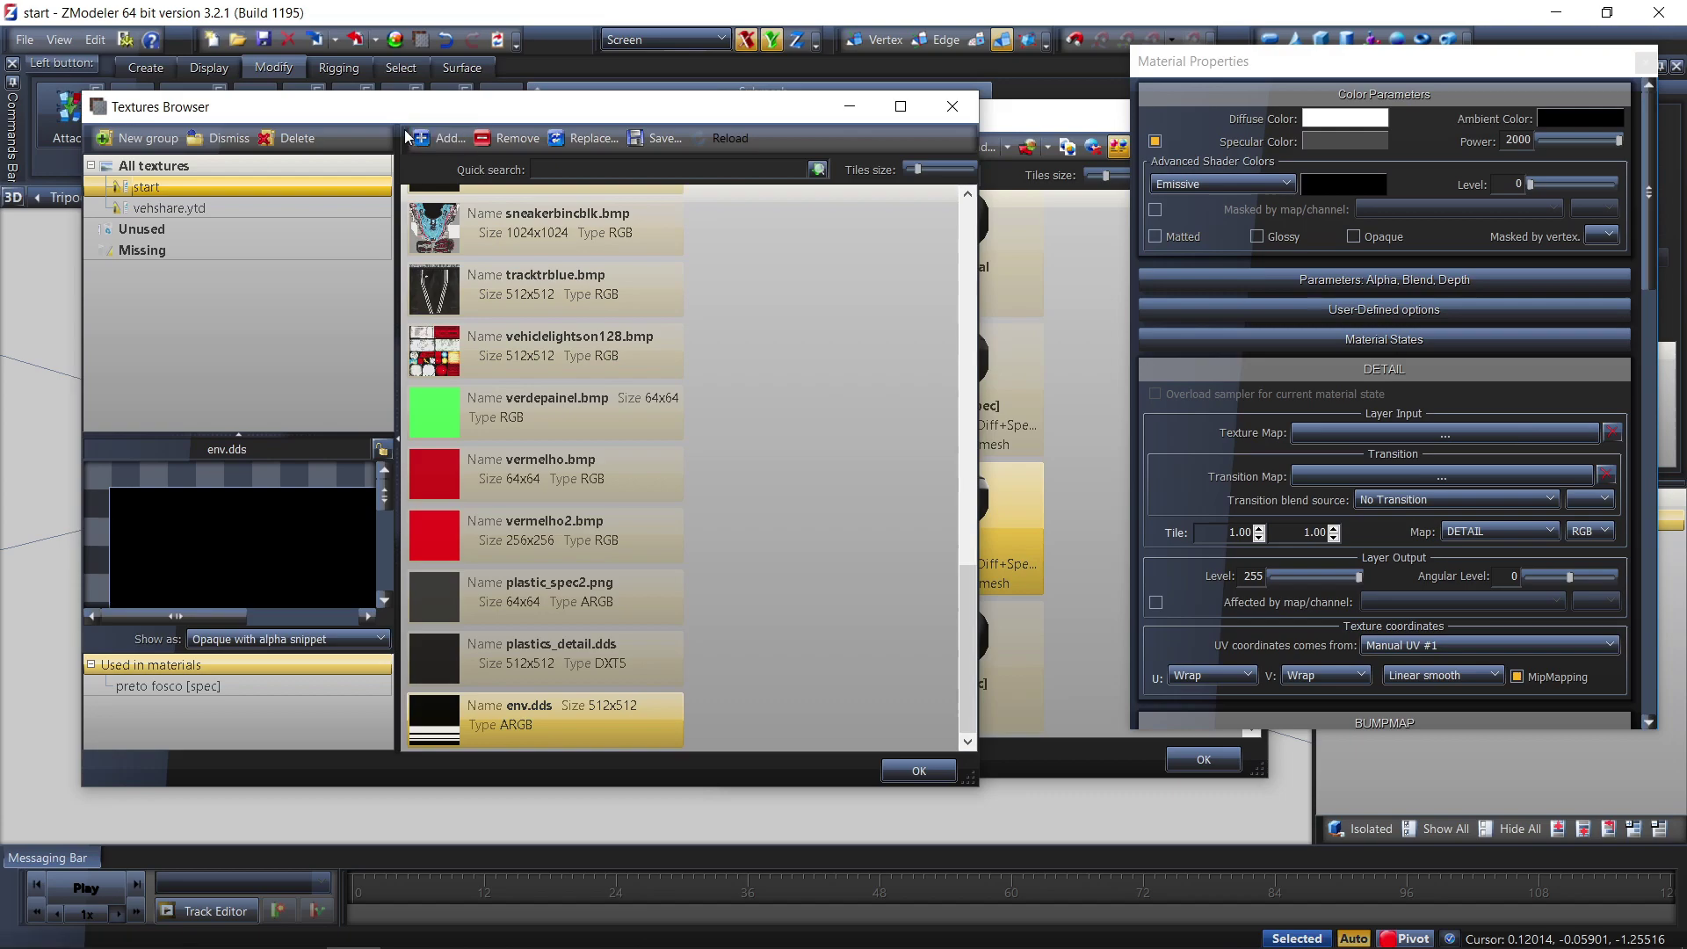
left_click(438, 138)
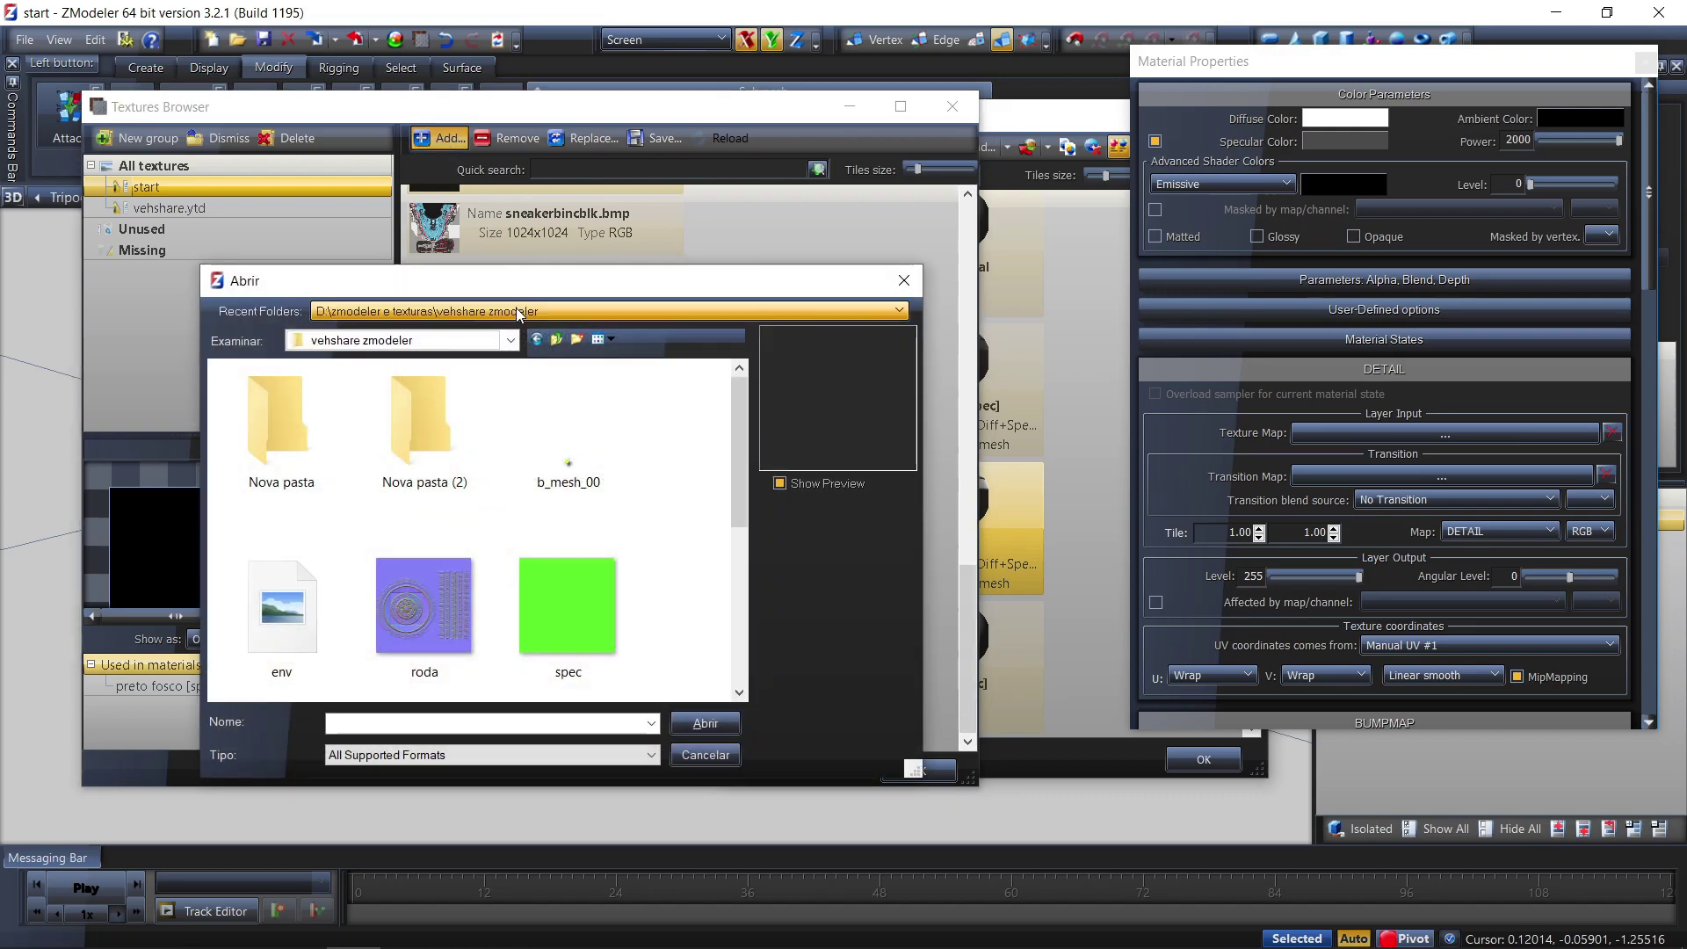
left_click(557, 339)
double_click(294, 435)
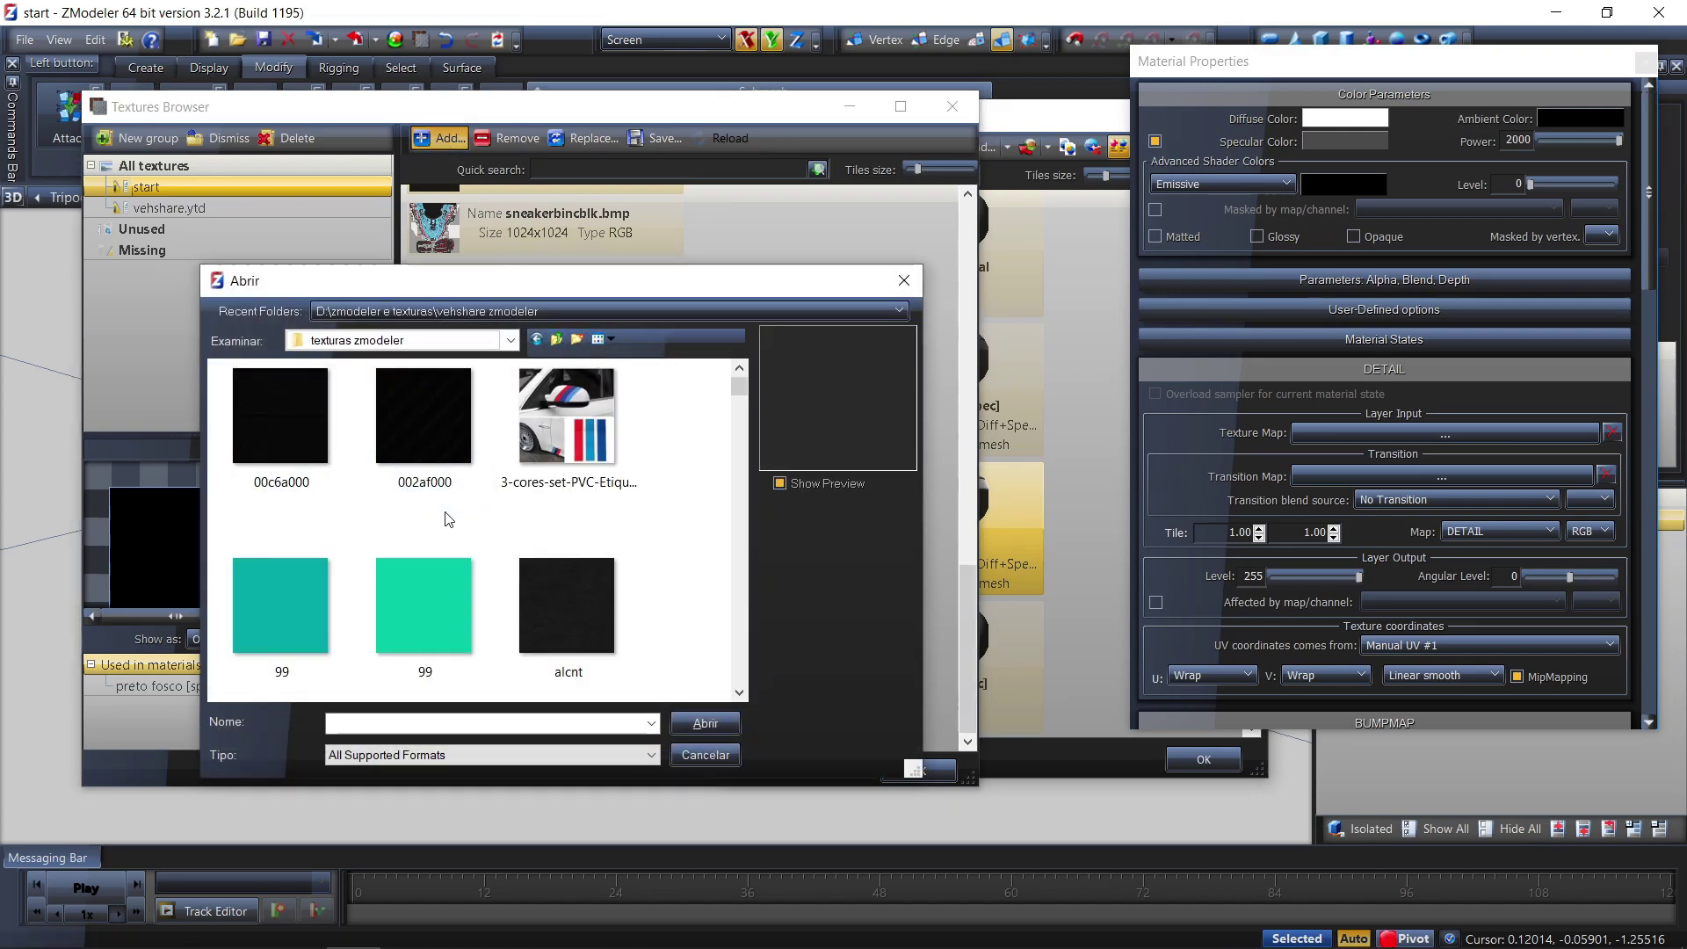
Add gray56 and orange to the start group and assign gray56.dds as the DETAIL texture of cinza [spec]
scroll(445, 519, "down", 2)
left_click(411, 482)
key("g")
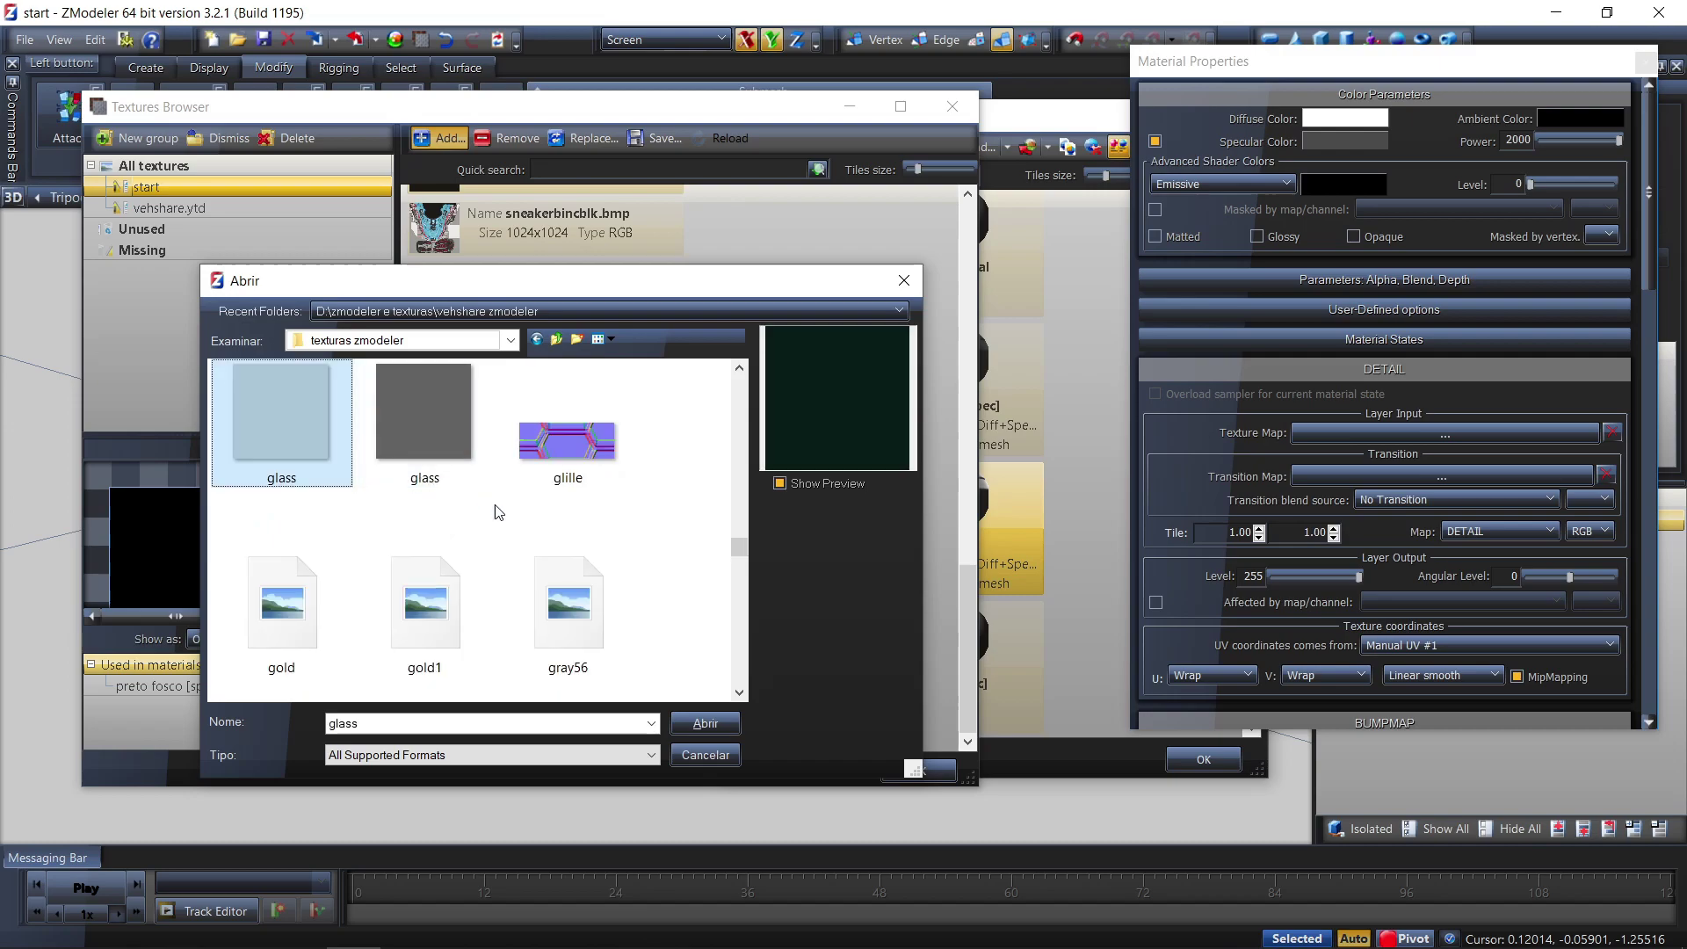
left_click(554, 657)
scroll(588, 635, "down", 10)
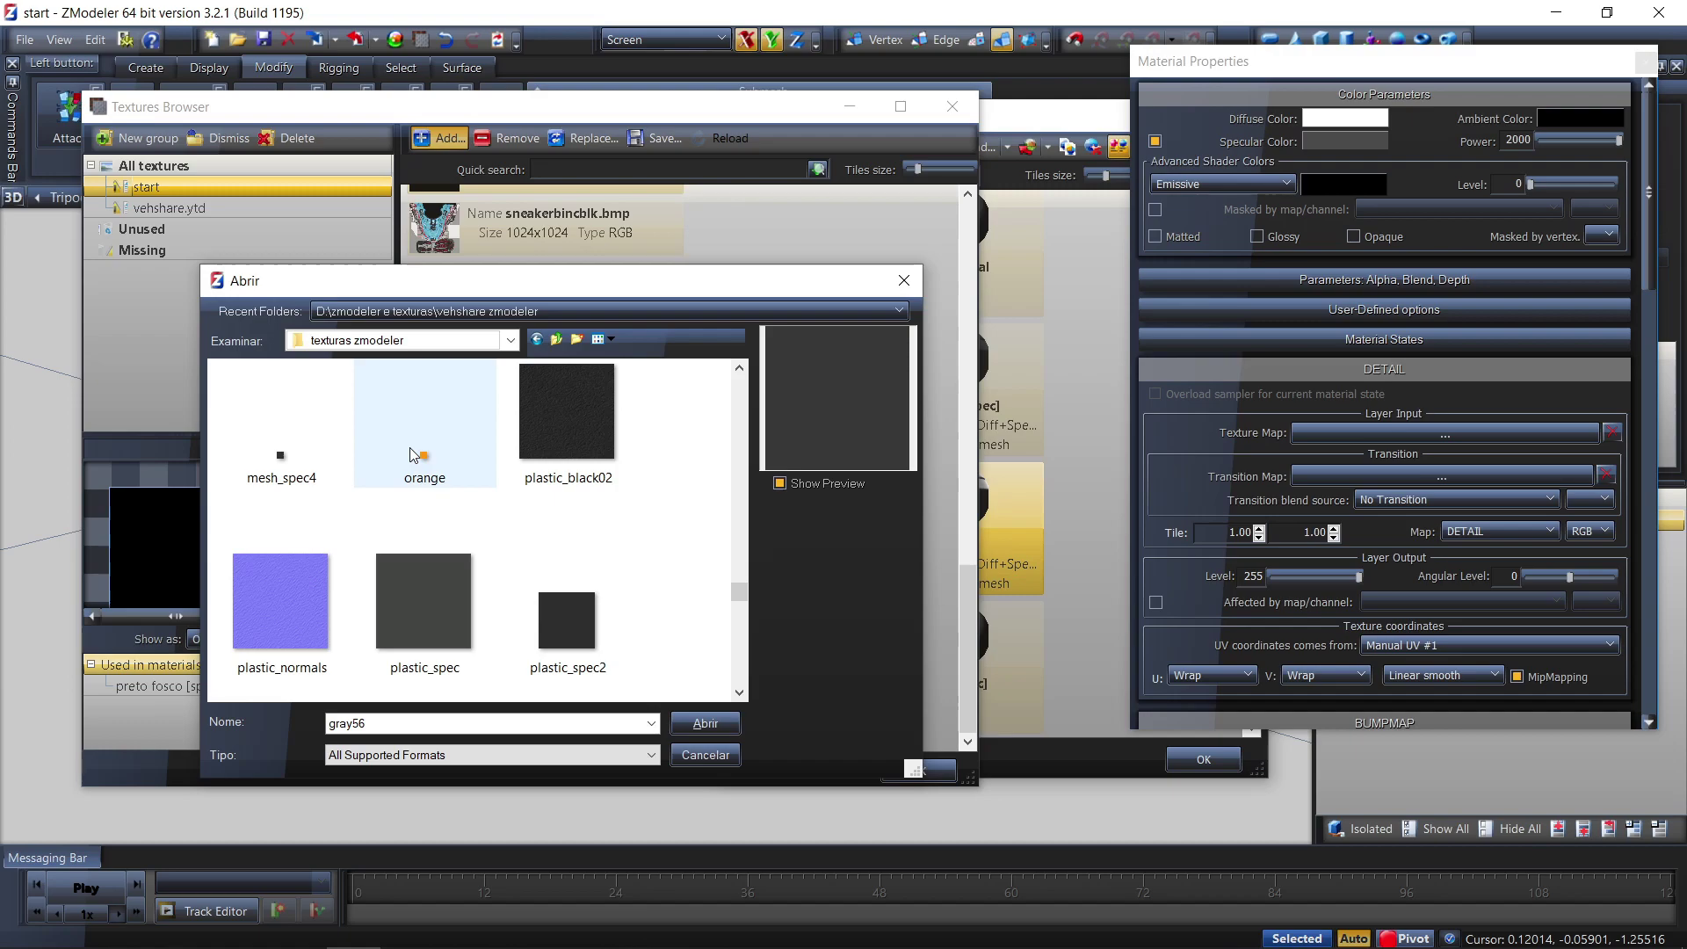
left_click(423, 453, "ctrl")
left_click(693, 724)
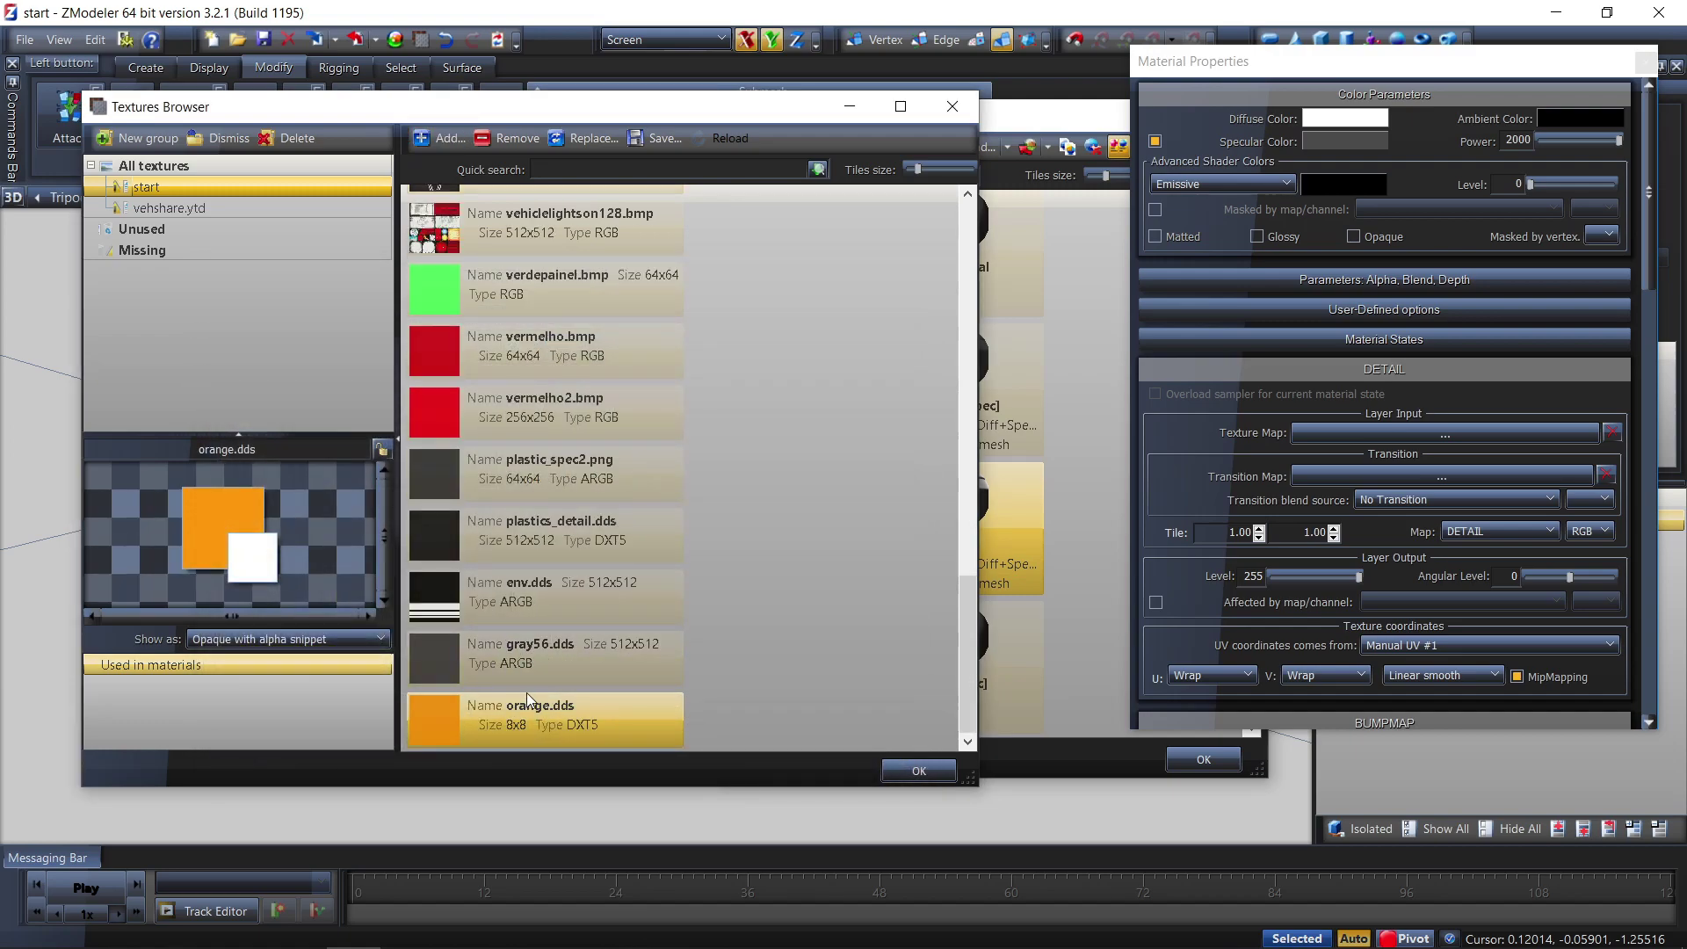
left_click(567, 664)
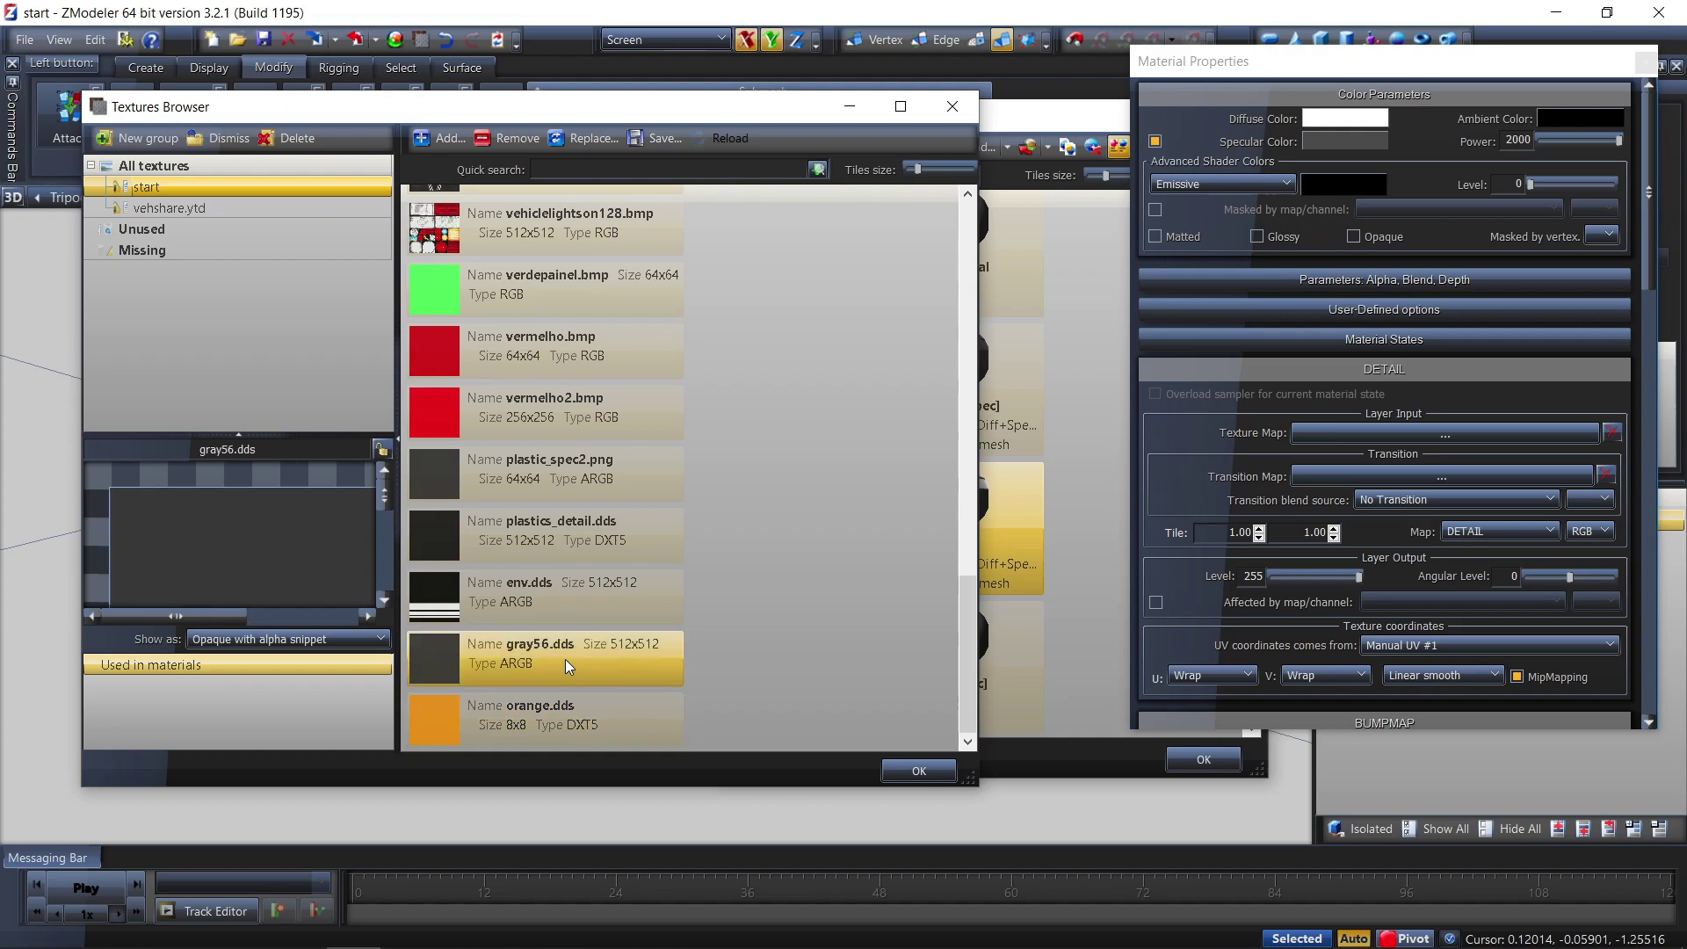
left_click(905, 774)
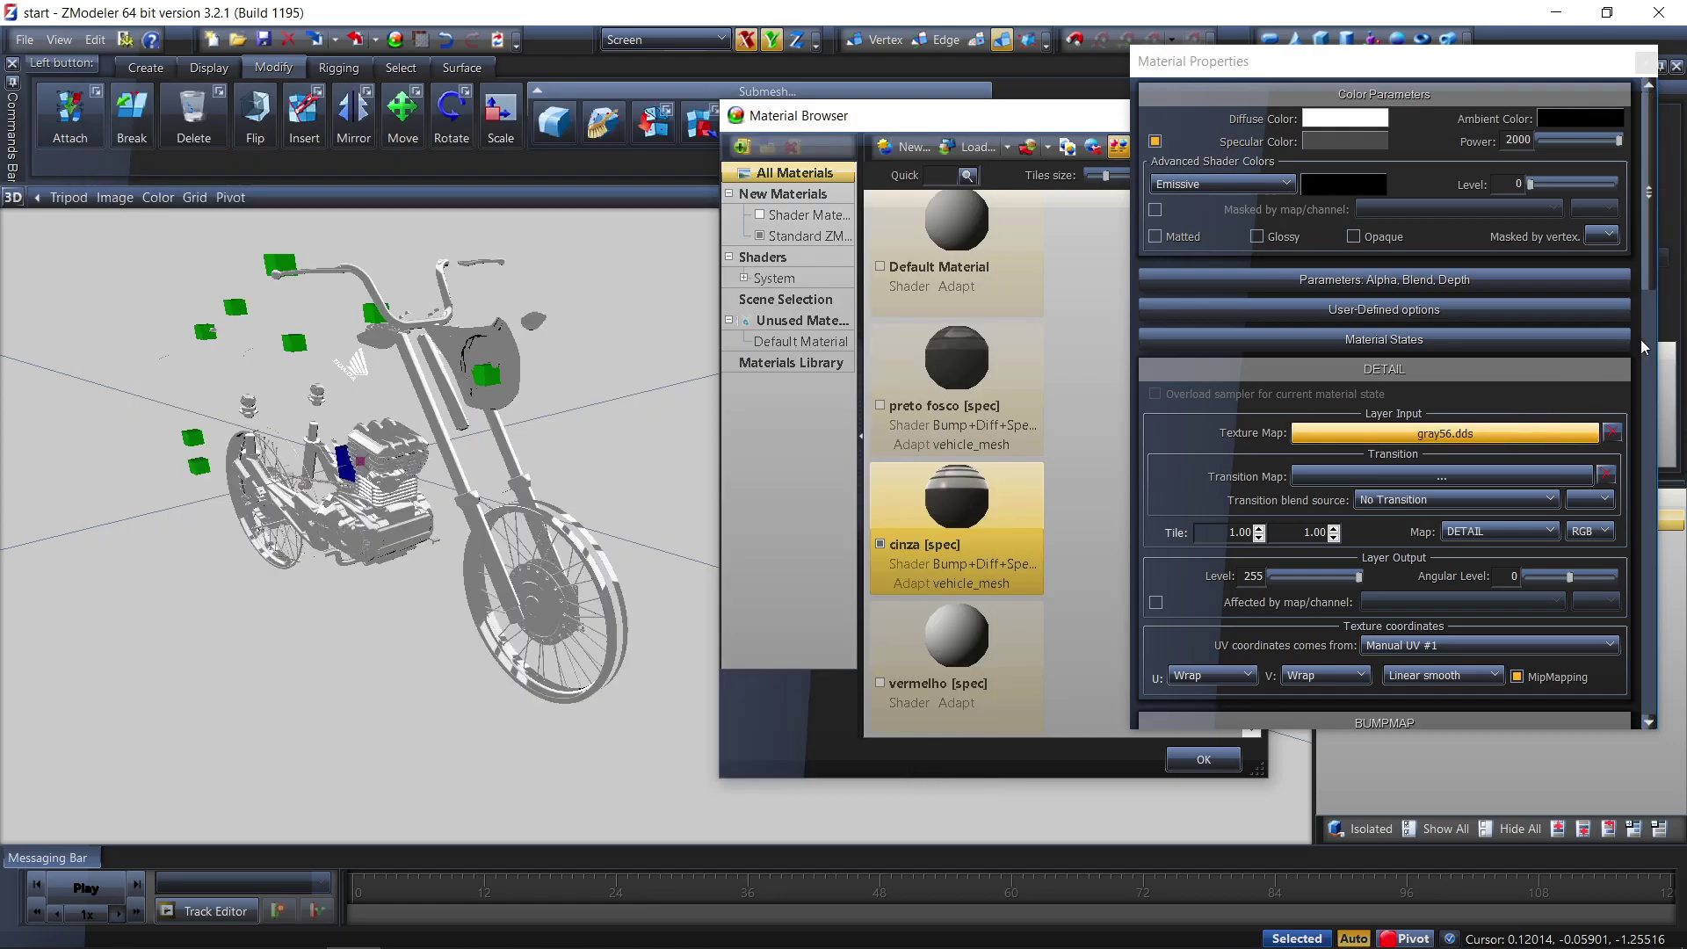
Set orange.dds as the SPECMAP texture of cinza [spec] and close the material properties
left_click_drag(1654, 262, 1655, 304)
left_click_drag(1655, 344, 1654, 552)
left_click(1612, 577)
left_click(1556, 577)
left_click(628, 726)
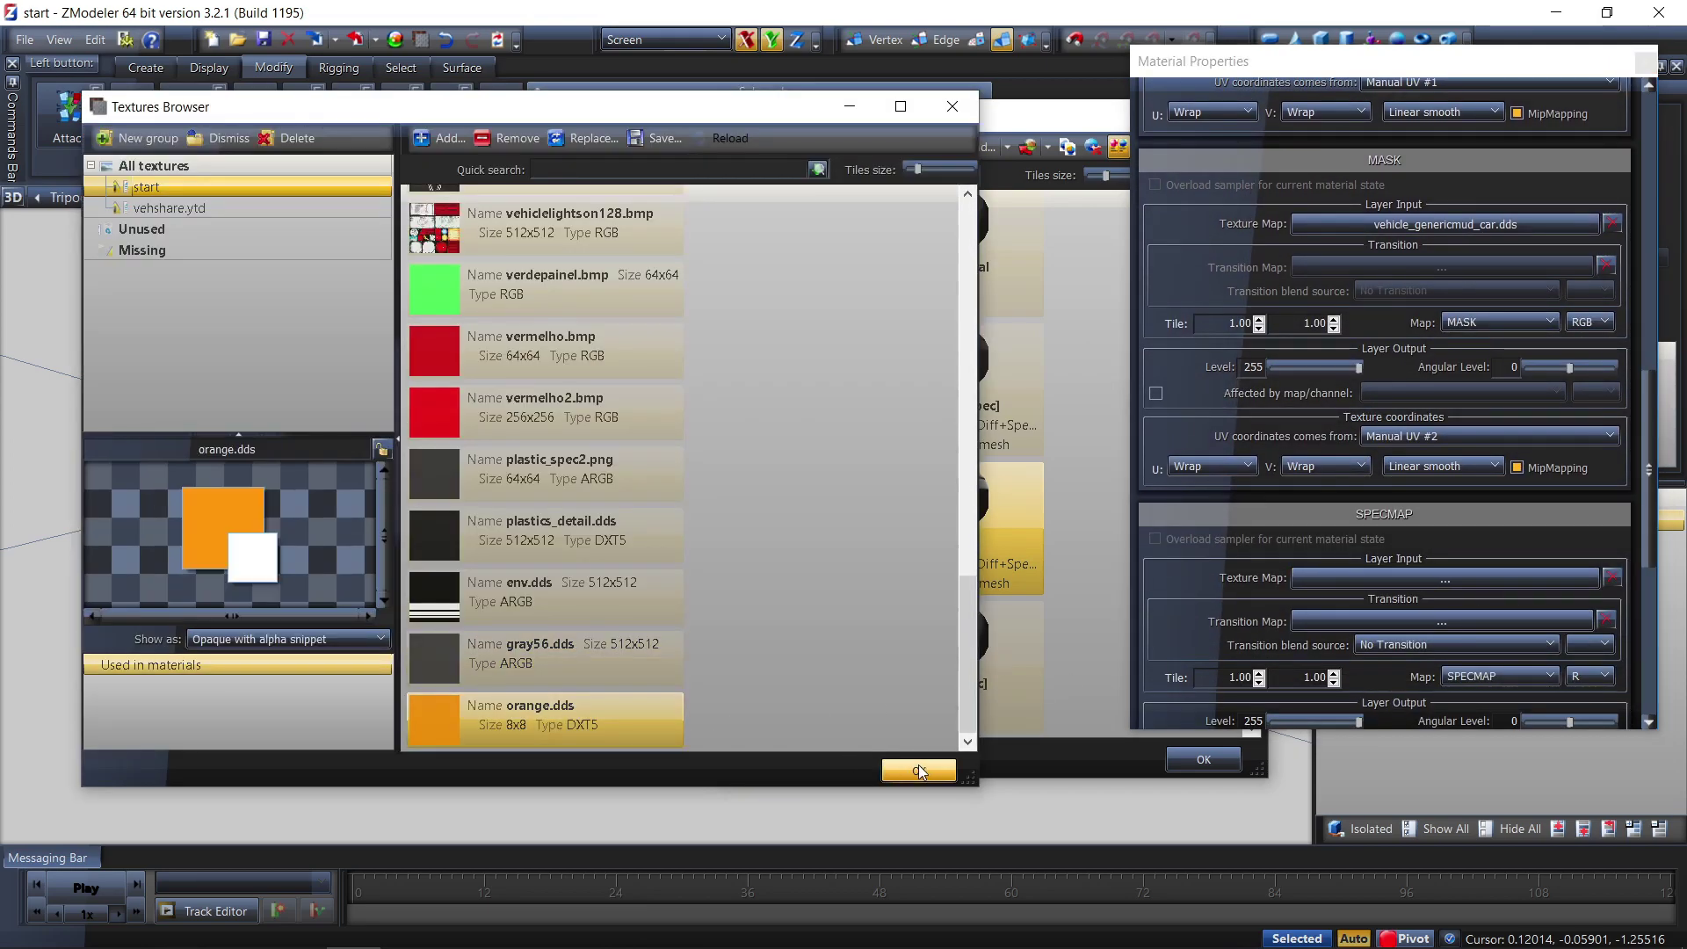
left_click(920, 770)
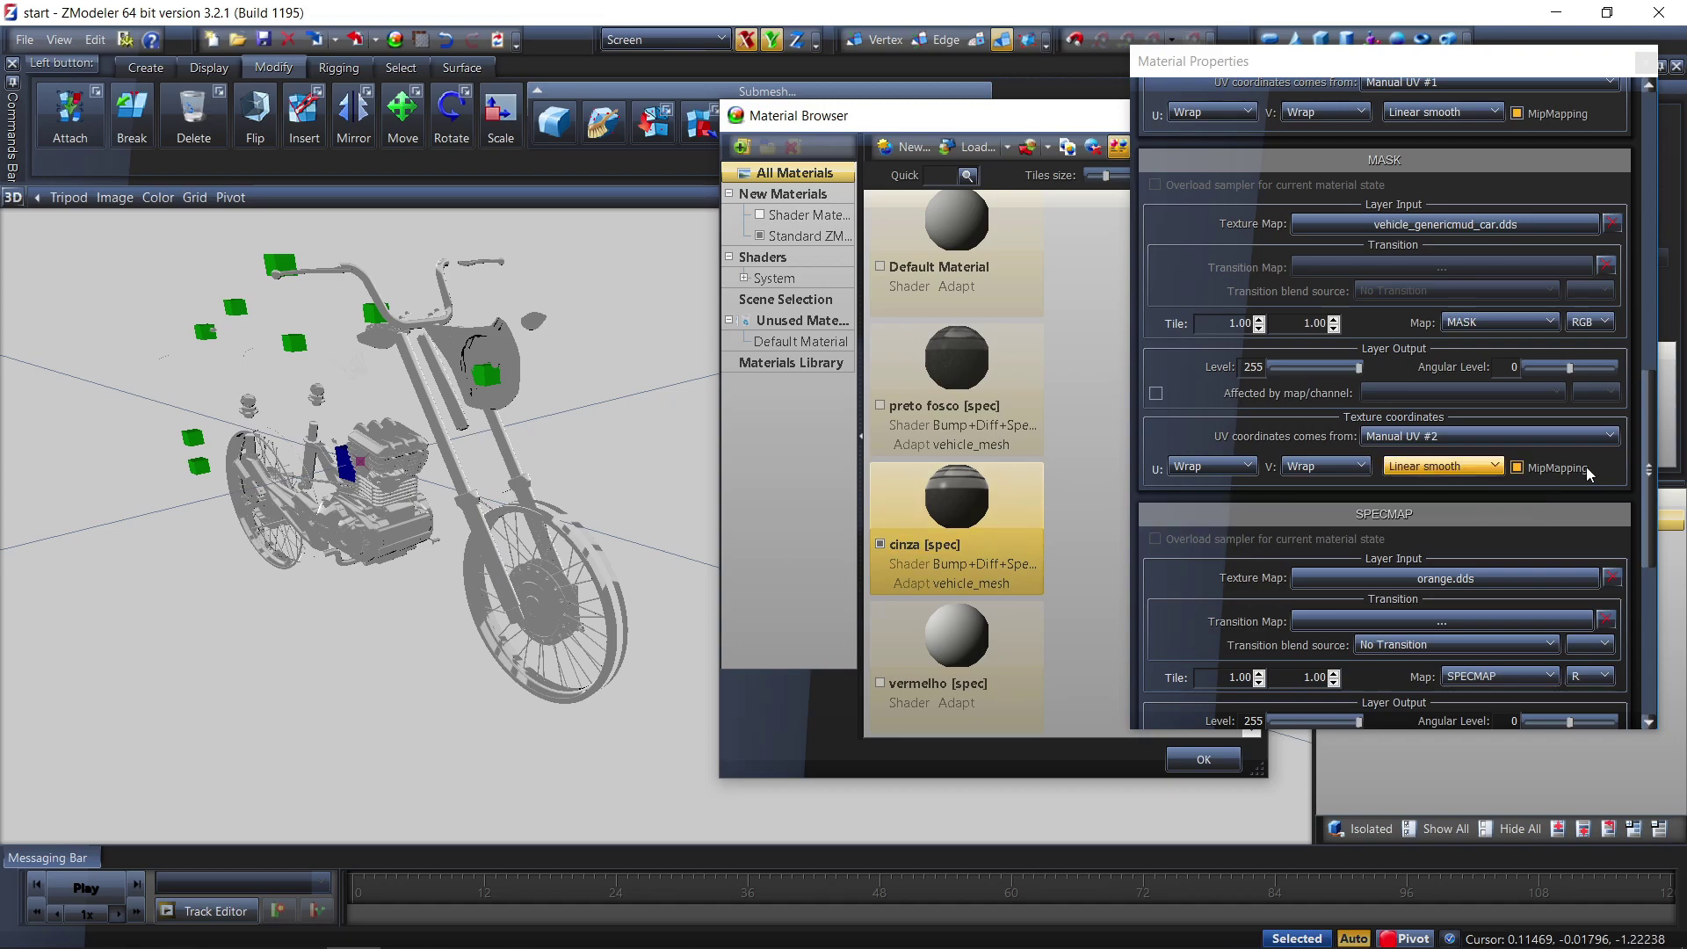
left_click_drag(1649, 470, 1649, 526)
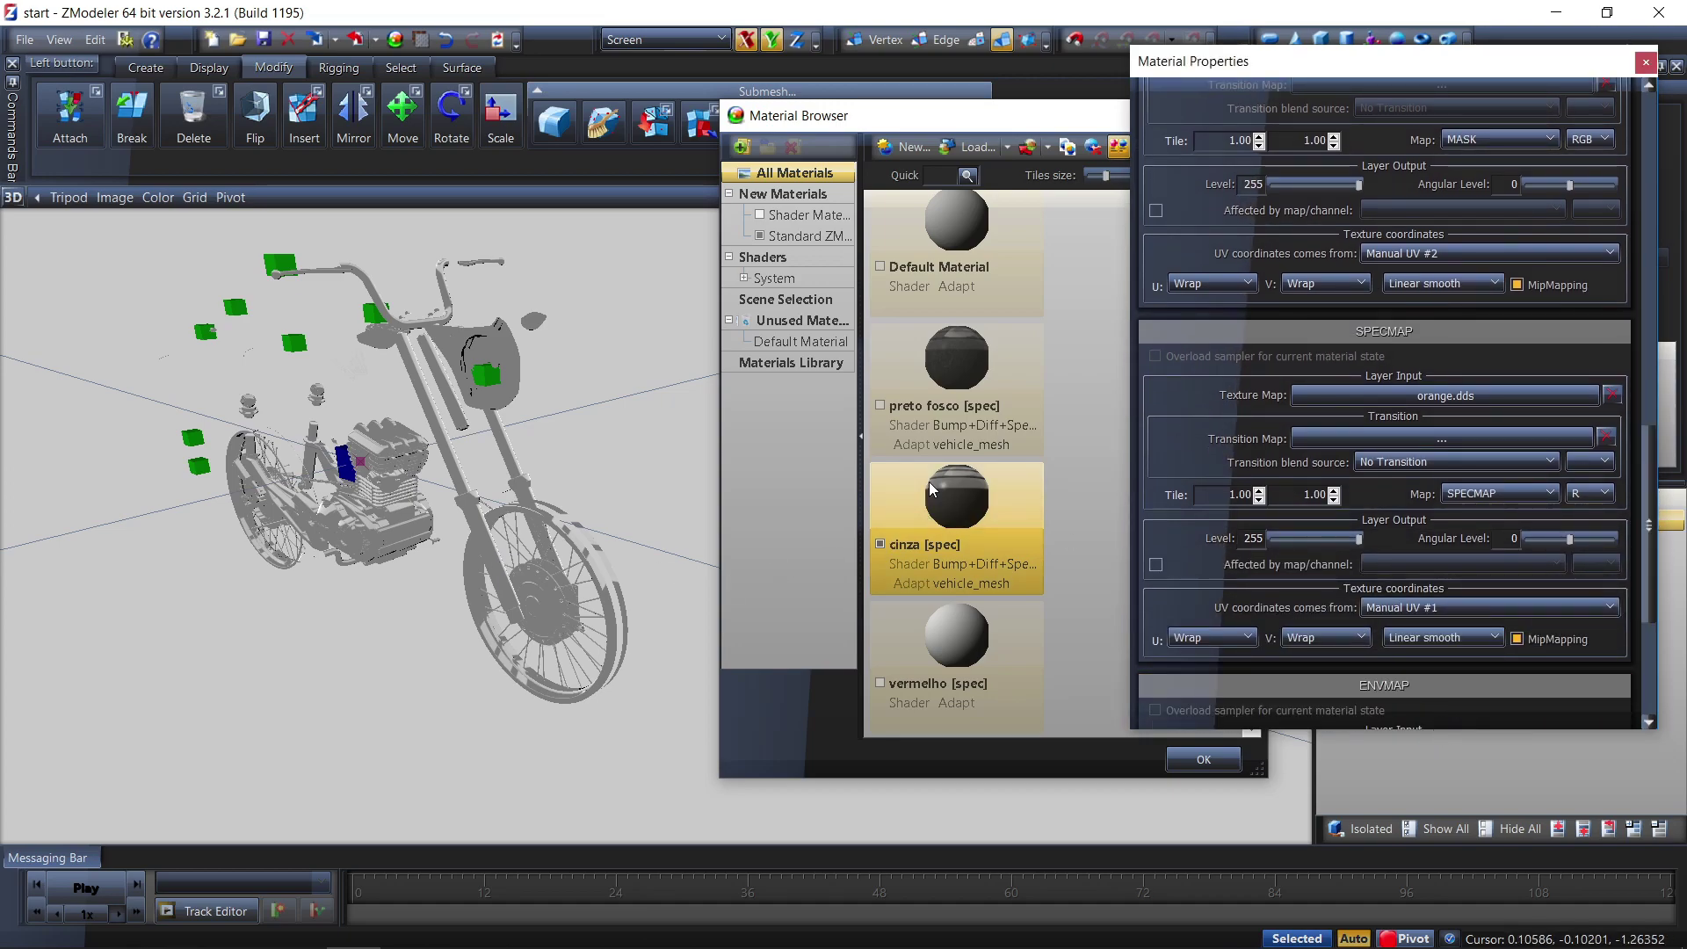
left_click(1647, 62)
Hide the cinza [spec] parts, show only those using vermelho [spec] and examine them from several angles
scroll(894, 613, "down", 3)
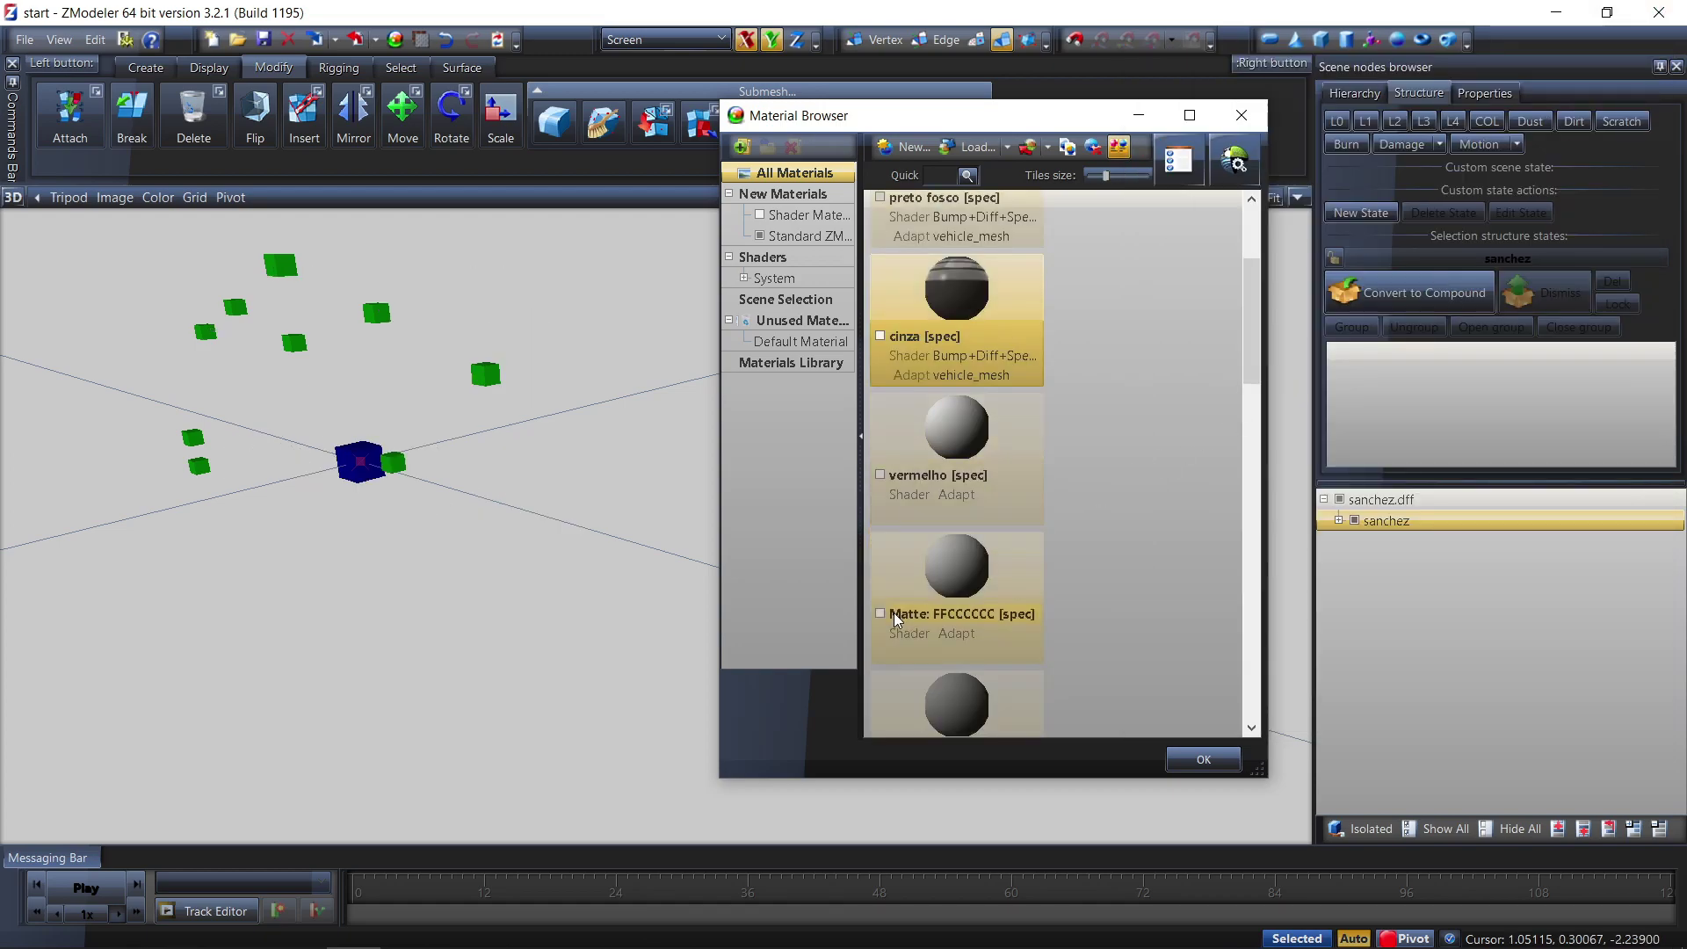
left_click(881, 265)
middle_click_drag(413, 492, 524, 457)
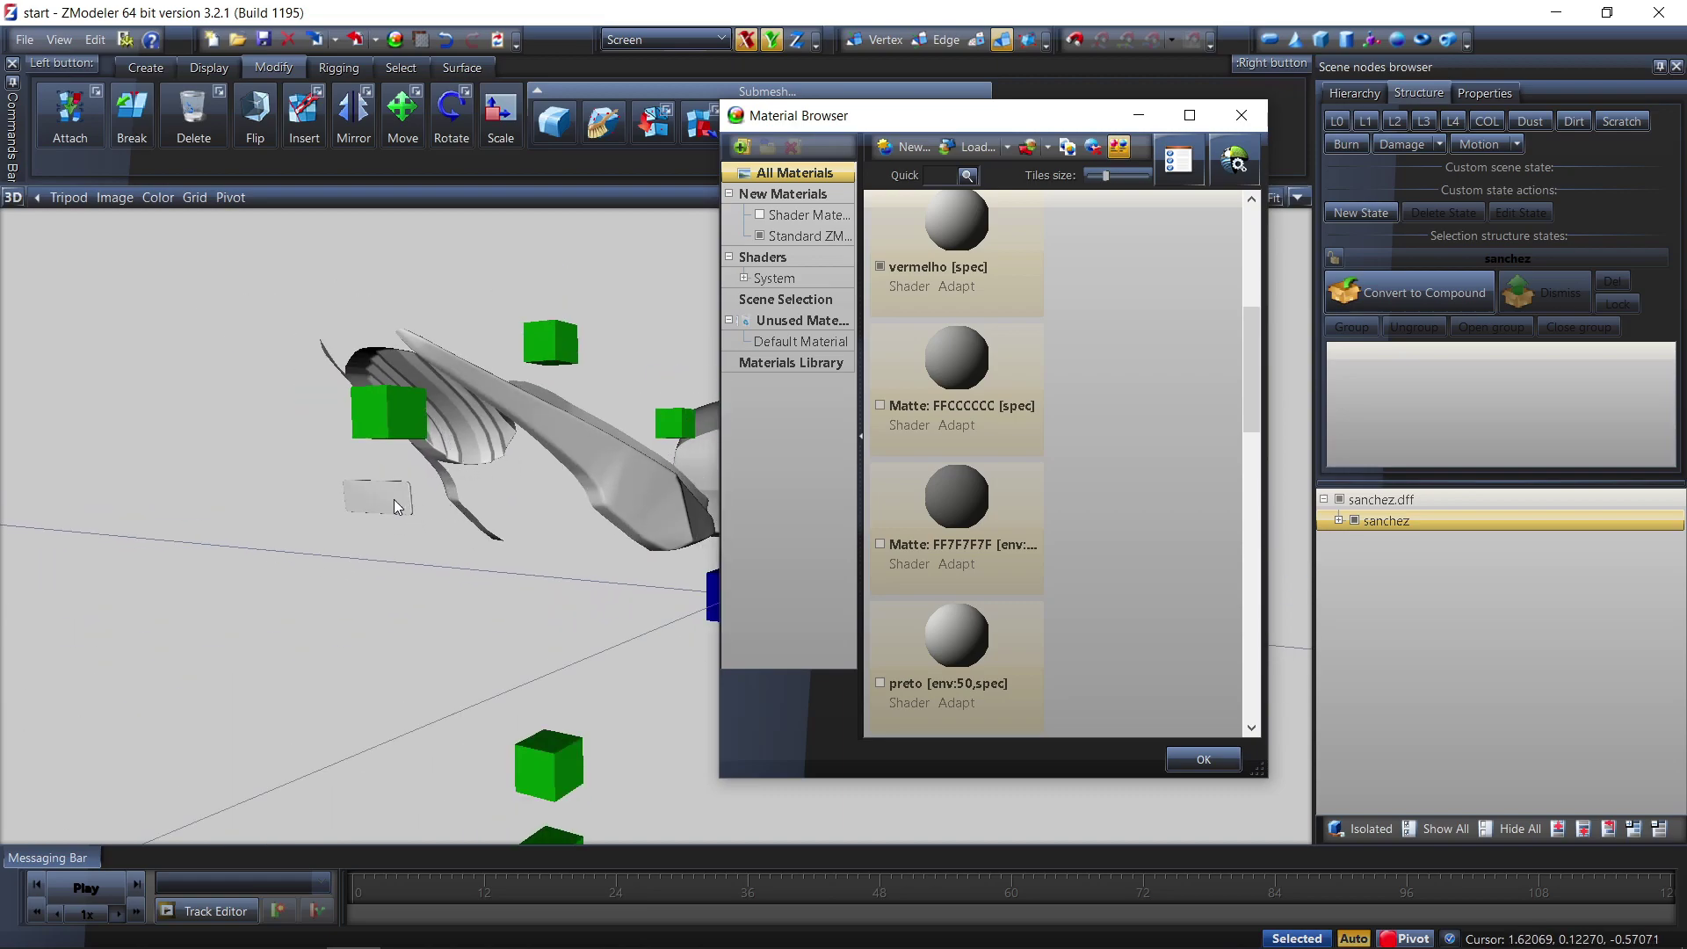
middle_click_drag(390, 507, 414, 540)
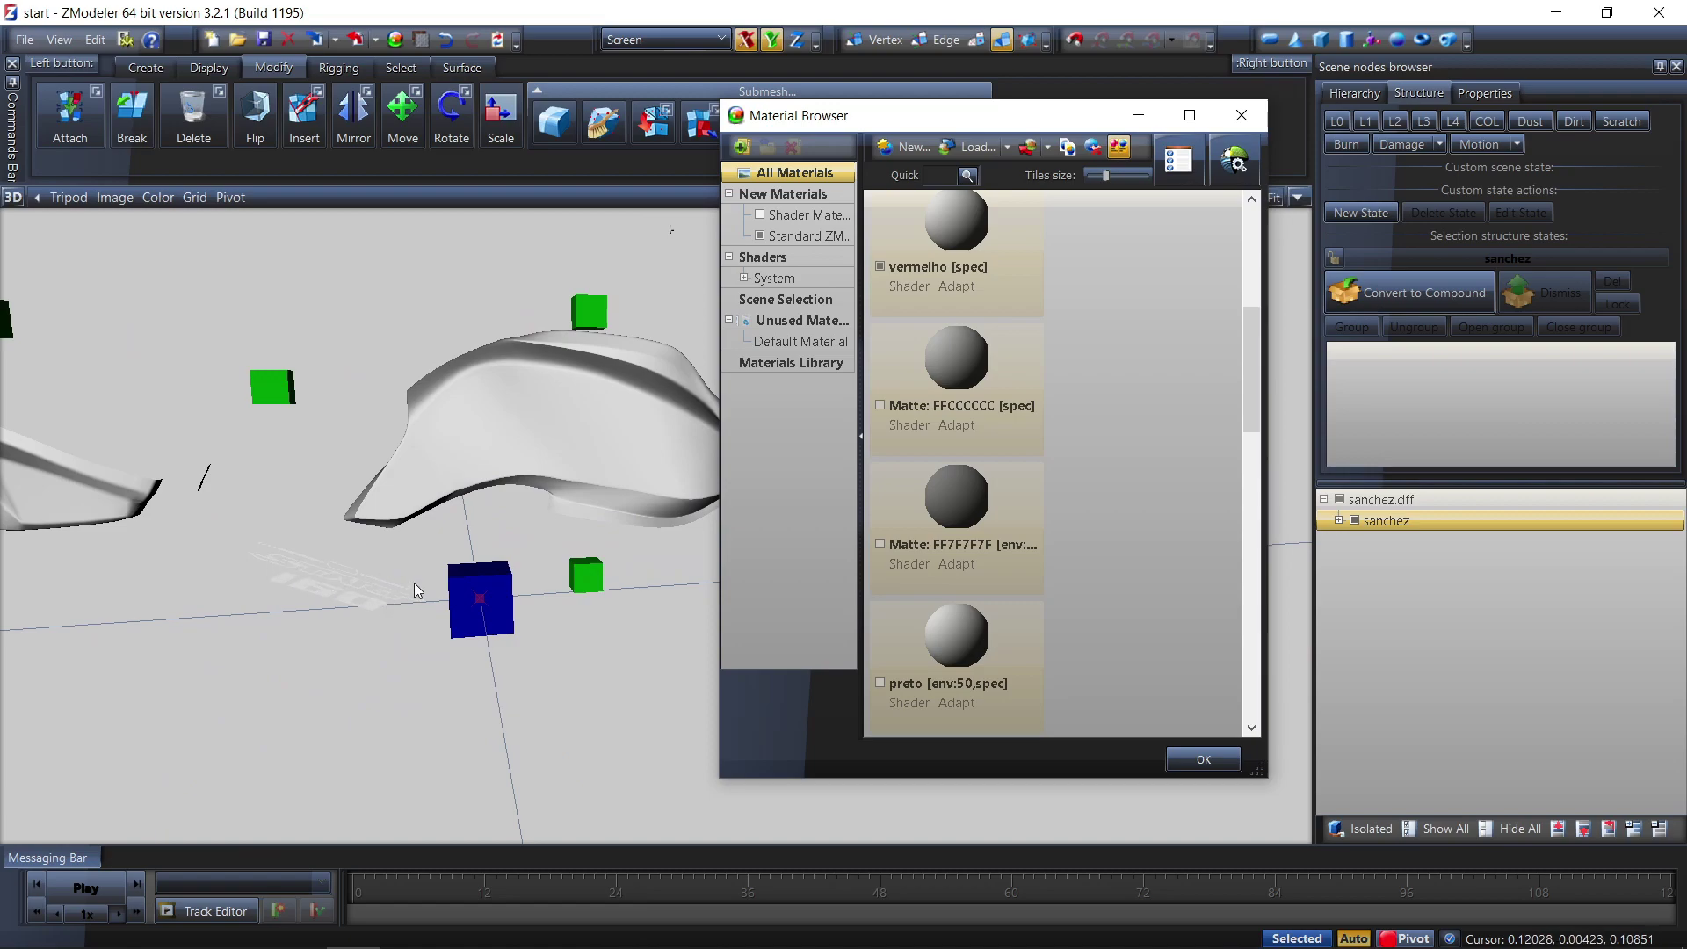
middle_click_drag(349, 580, 306, 563)
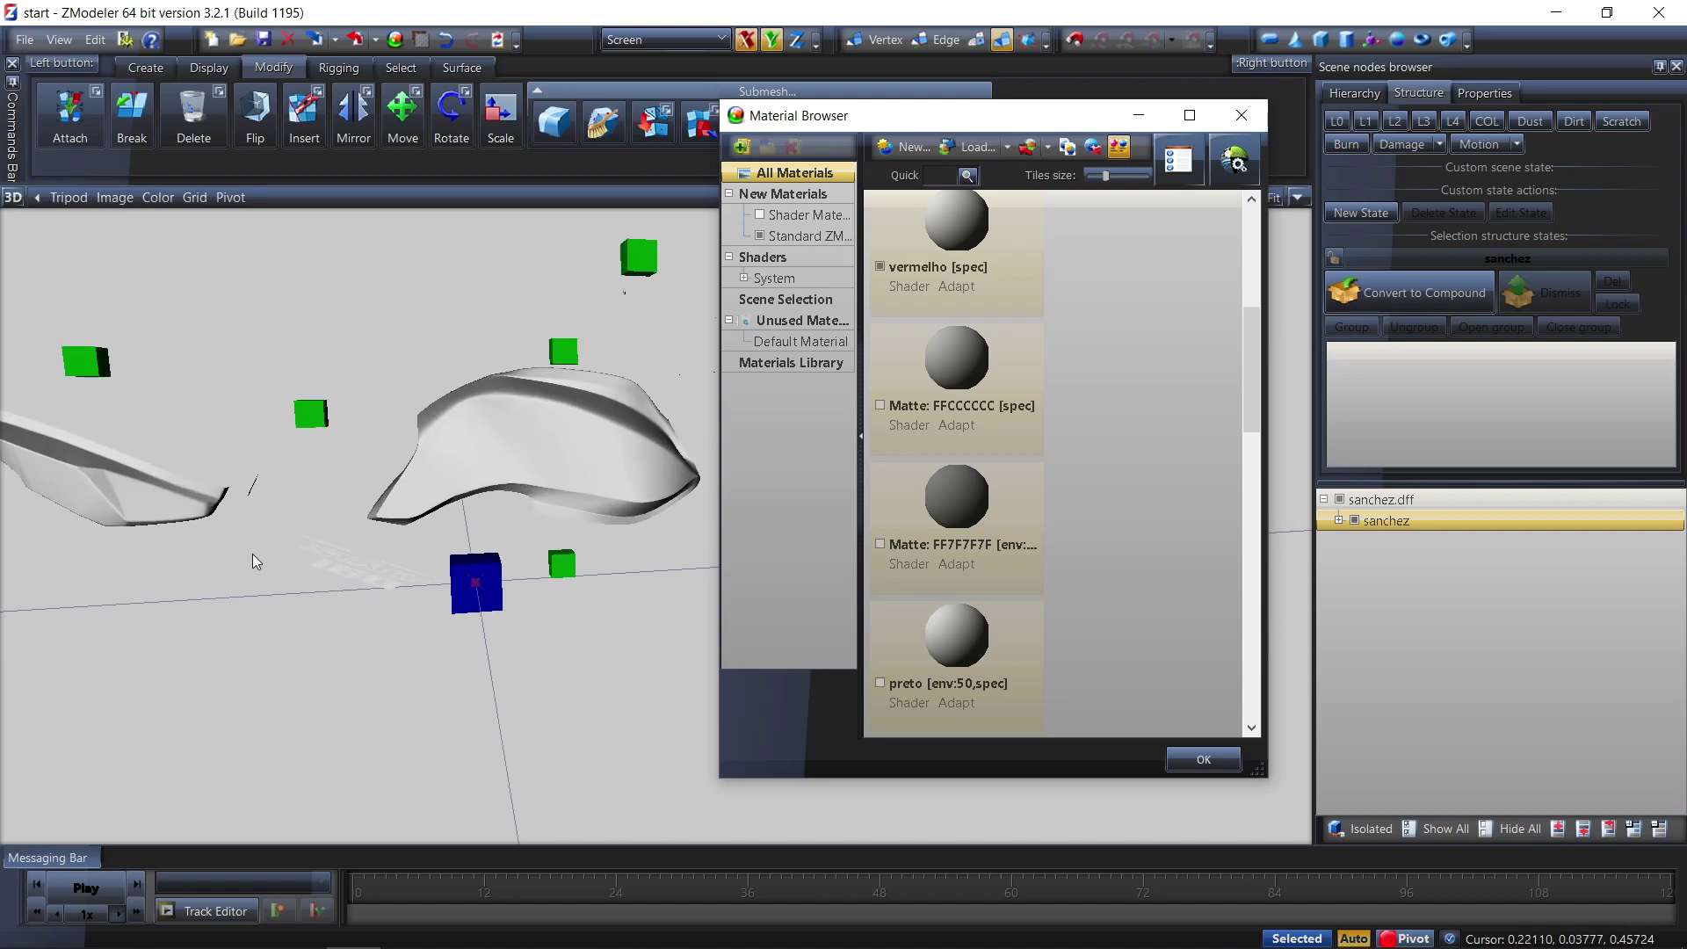
middle_click_drag(517, 560, 295, 450)
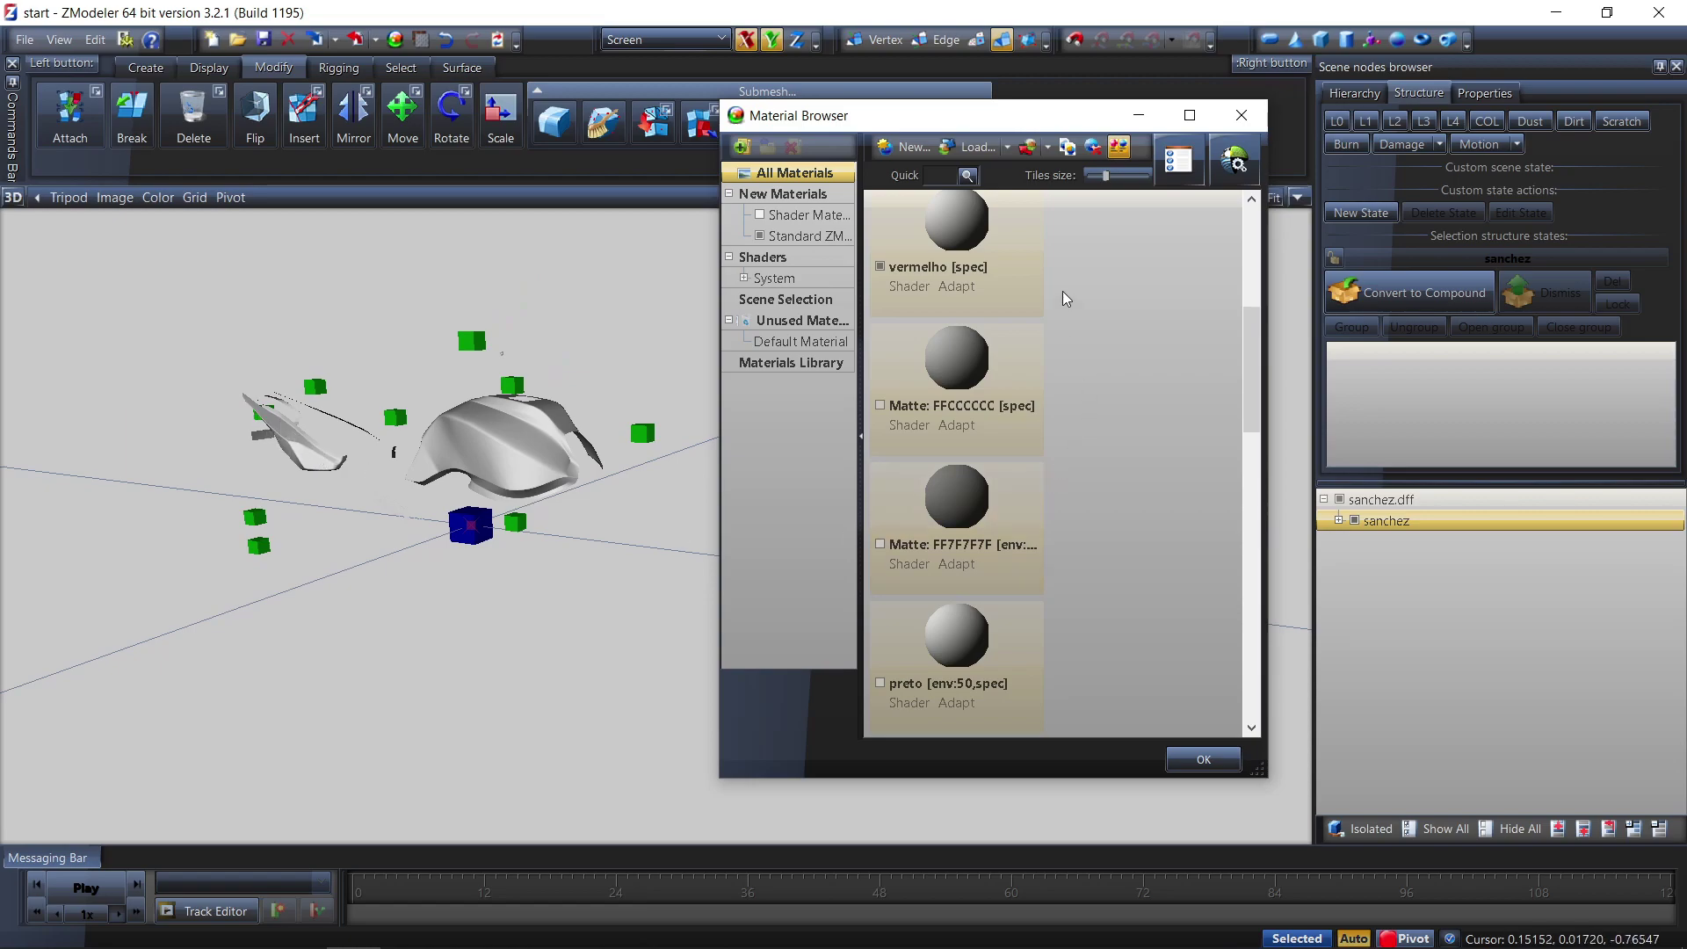
Apply the GTAV vehicle_paint1 shader to vermelho [spec] and set its specular power to 2000
left_click(988, 222)
left_click(1246, 169)
mouse_move(1274, 227)
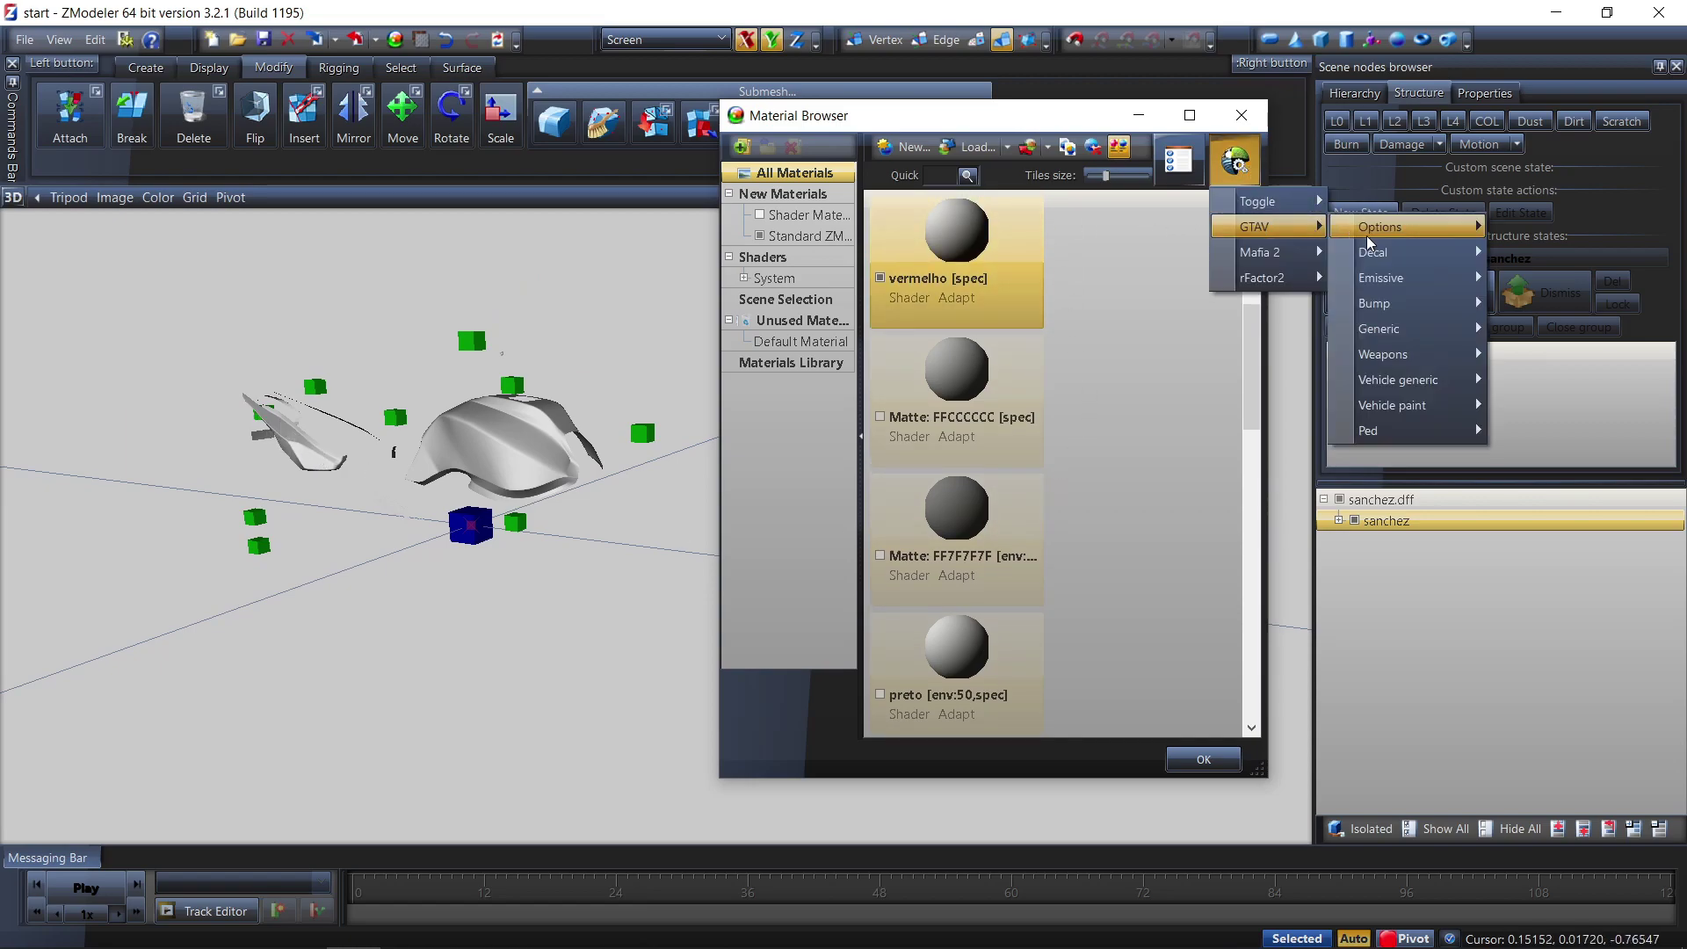
mouse_move(1428, 406)
left_click(1213, 406)
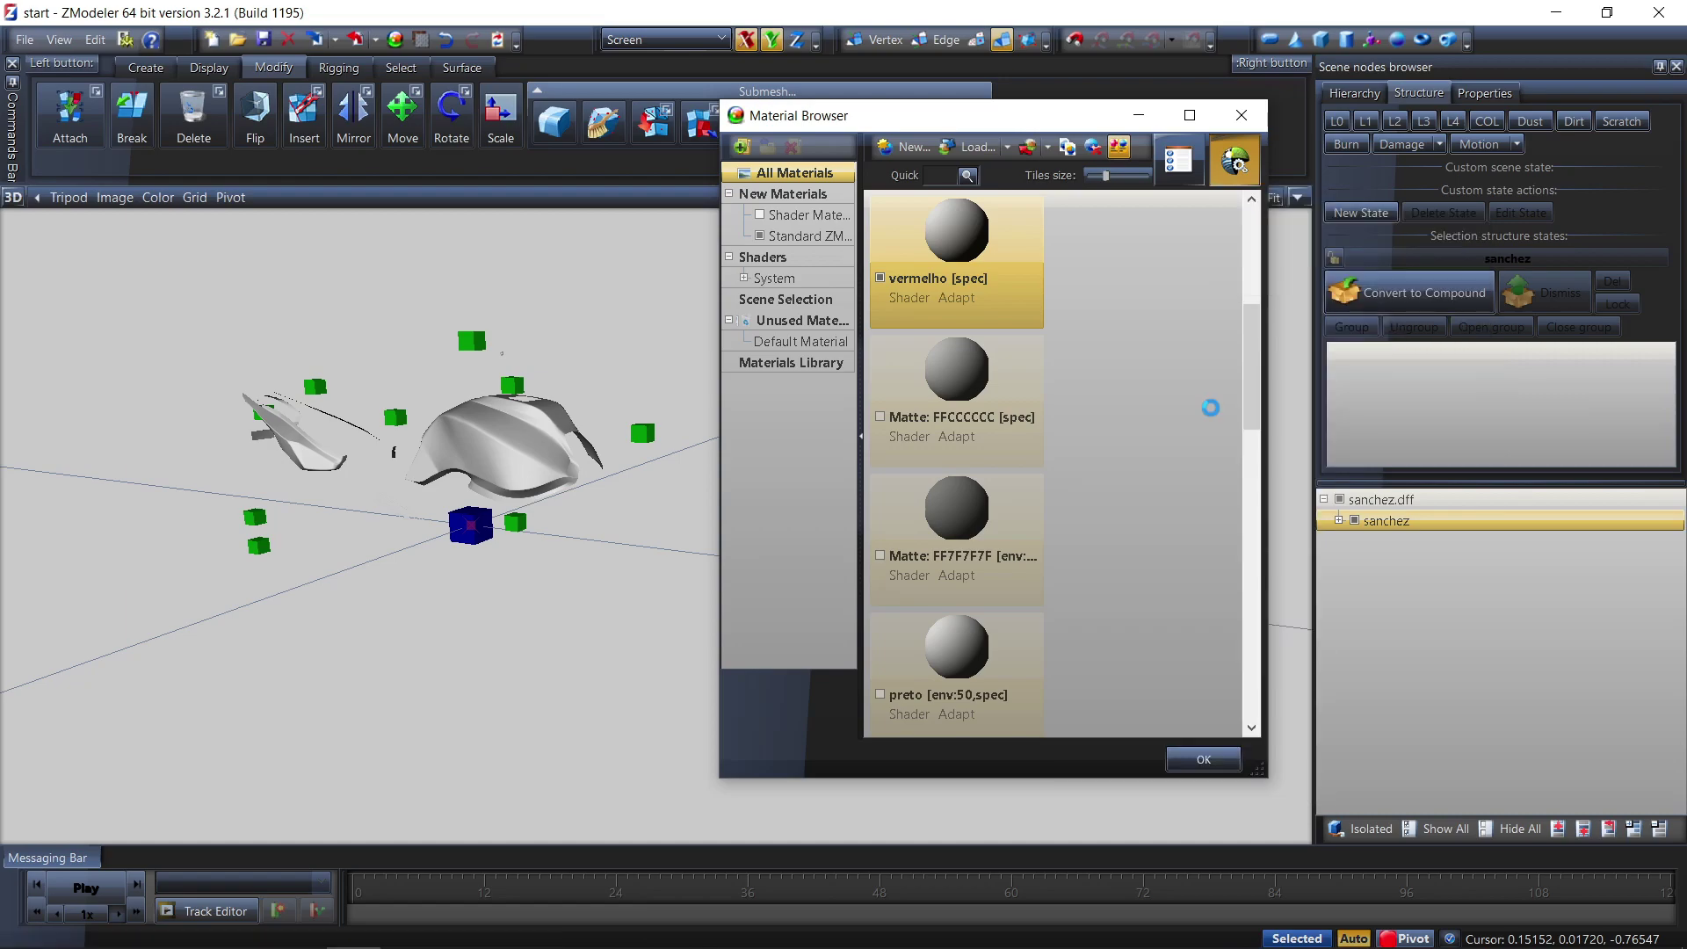
double_click(950, 257)
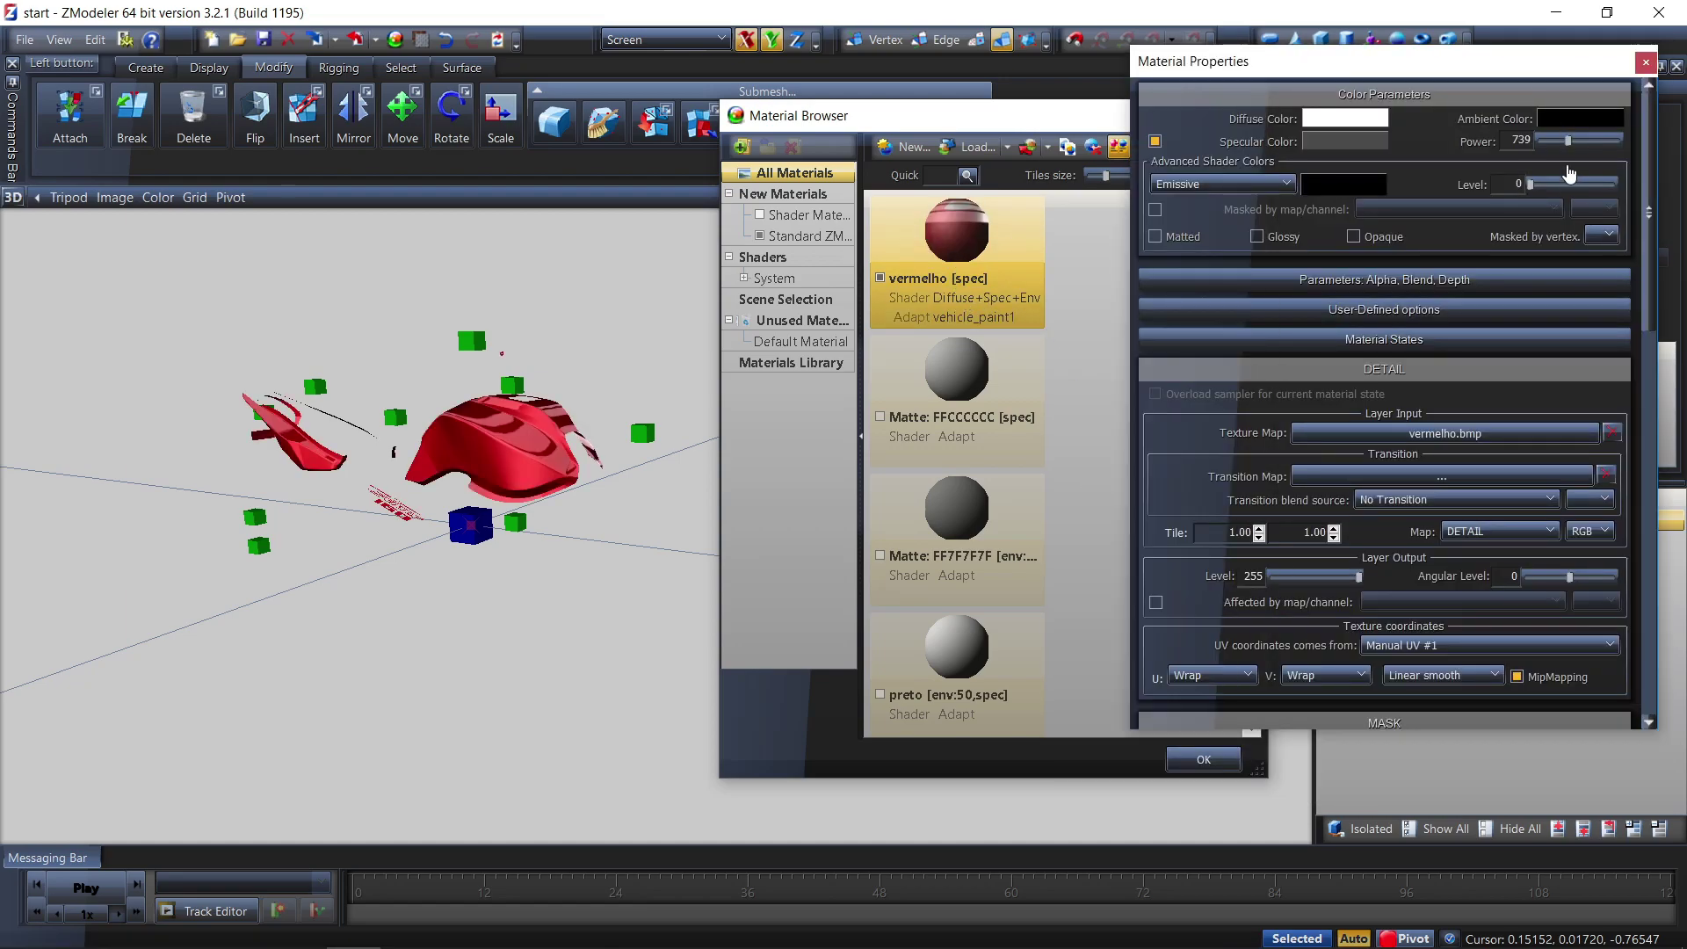
left_click_drag(1568, 140, 1622, 141)
Replace the DETAIL texture of vermelho [spec] with vehicle_generic_smallspecmap.dds from the vehshare.ytd group
left_click(1613, 432)
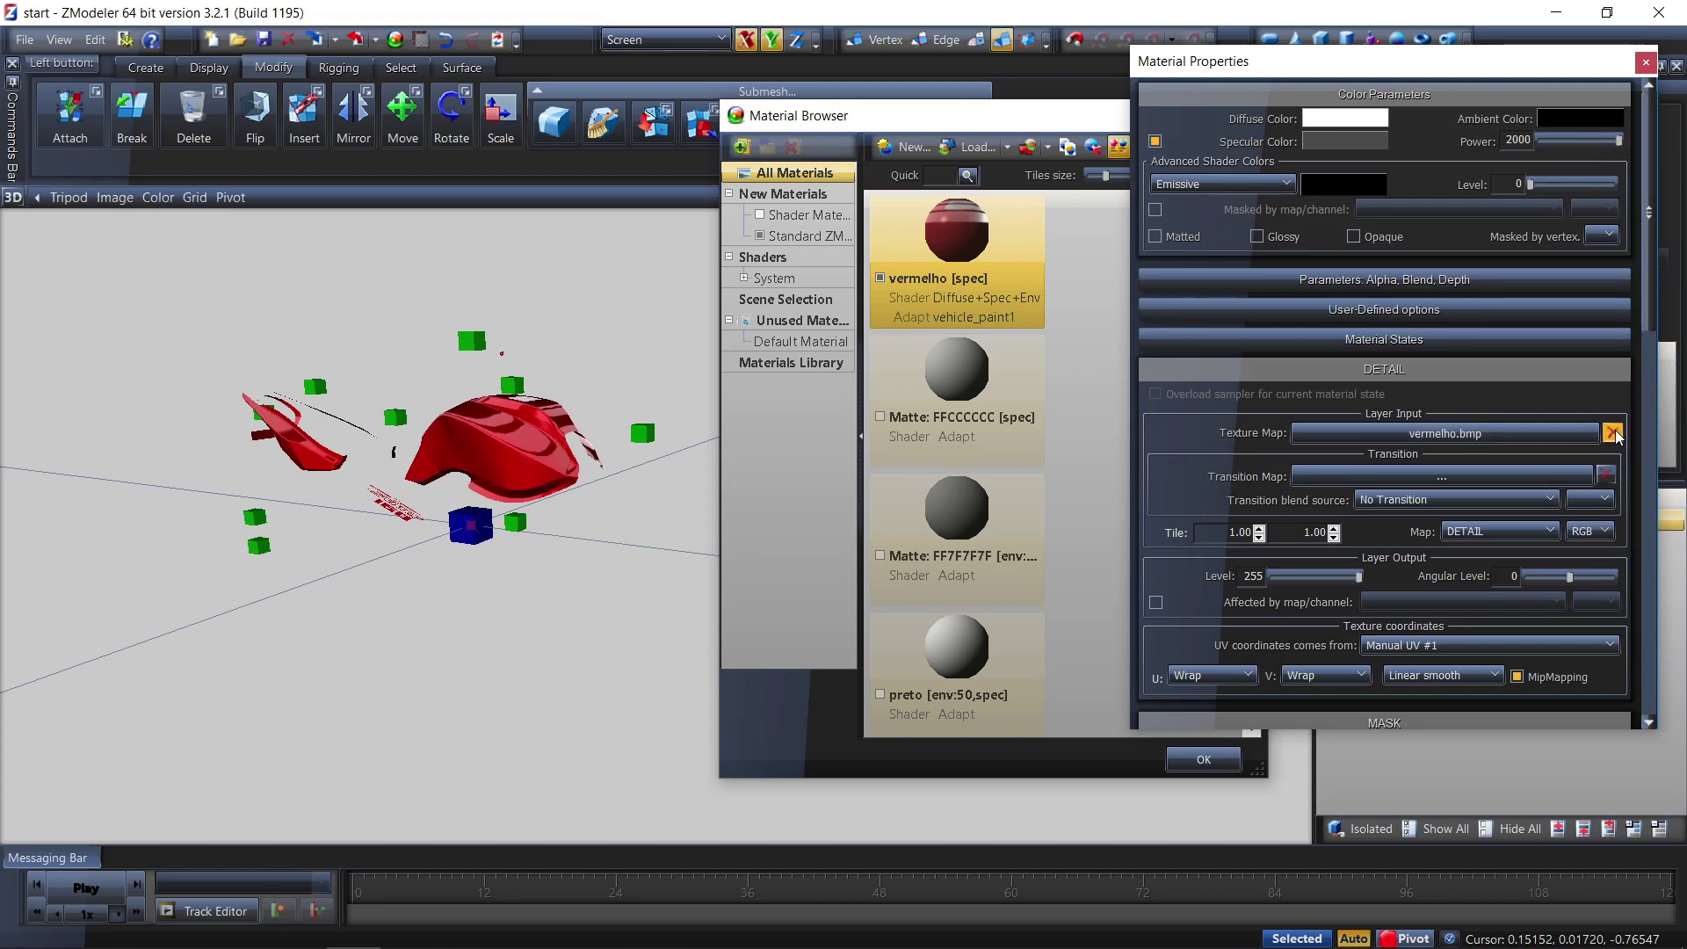
left_click(1555, 433)
left_click(153, 205)
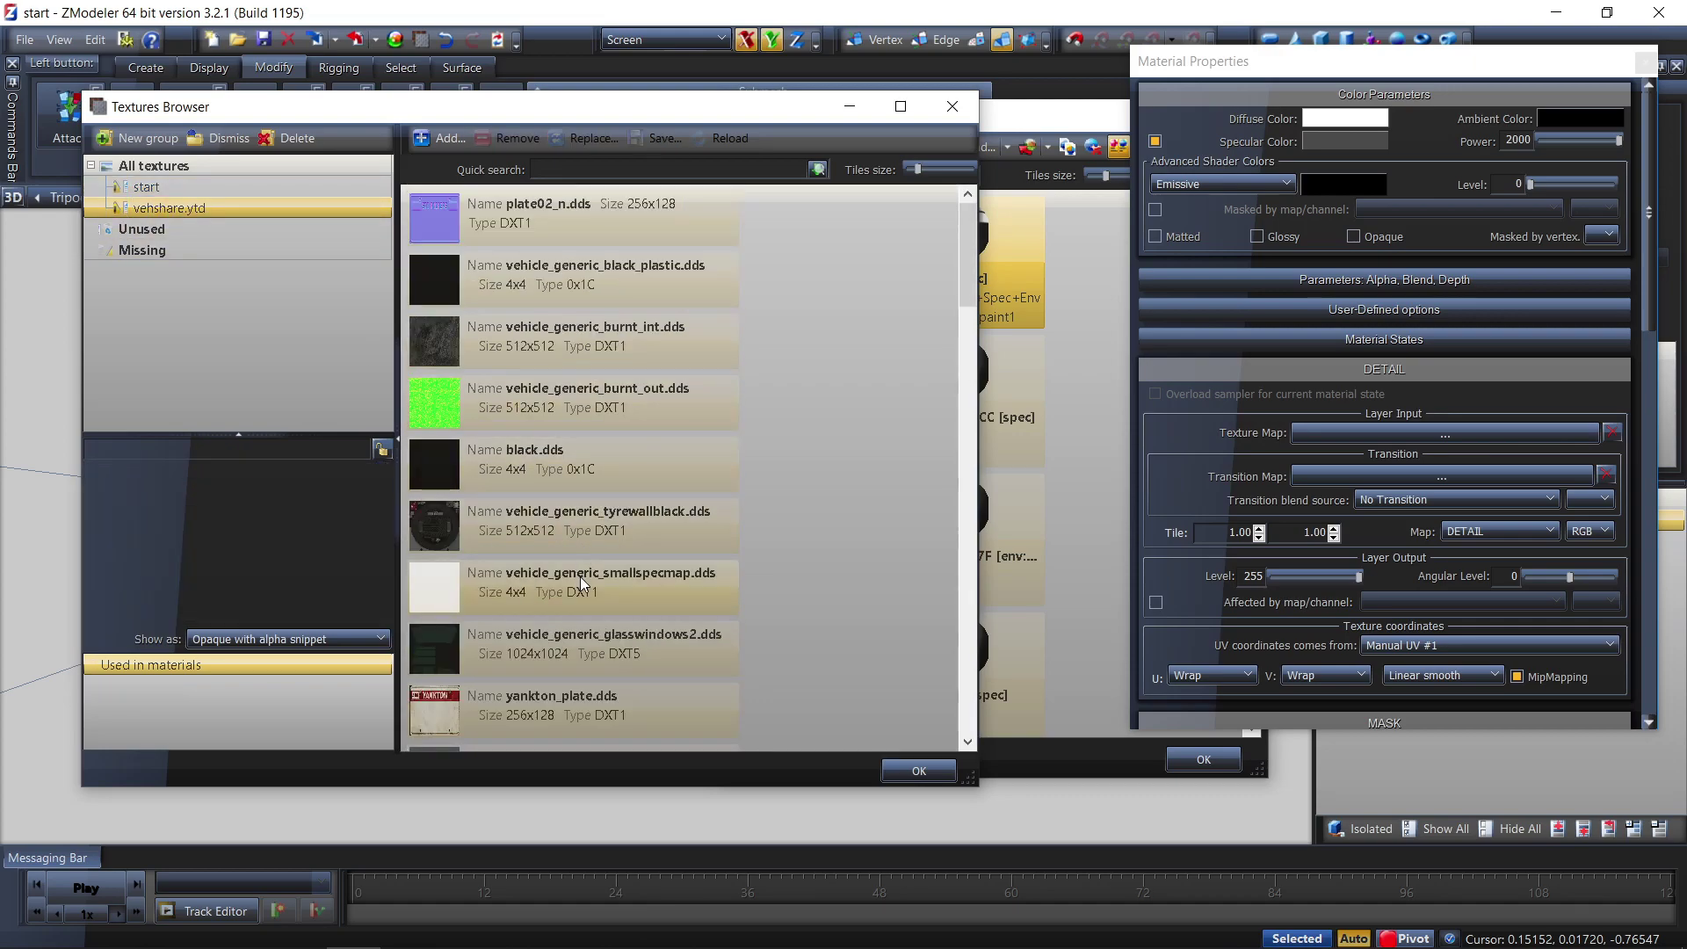
left_click(580, 576)
left_click(922, 772)
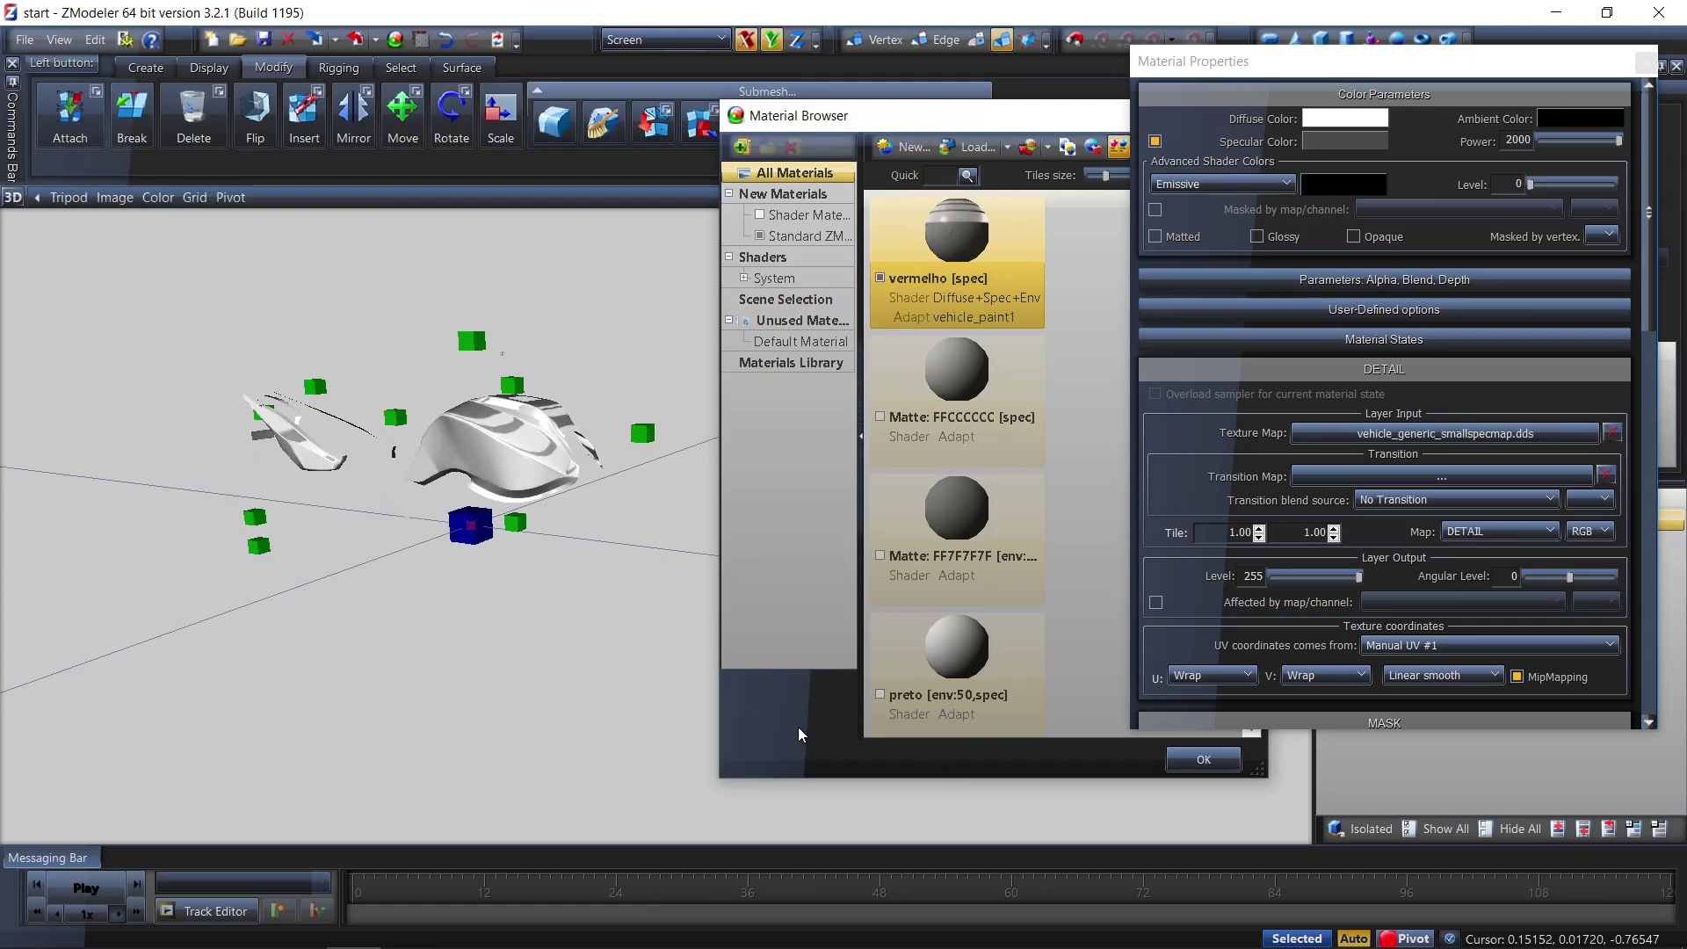
middle_click_drag(474, 616, 356, 589)
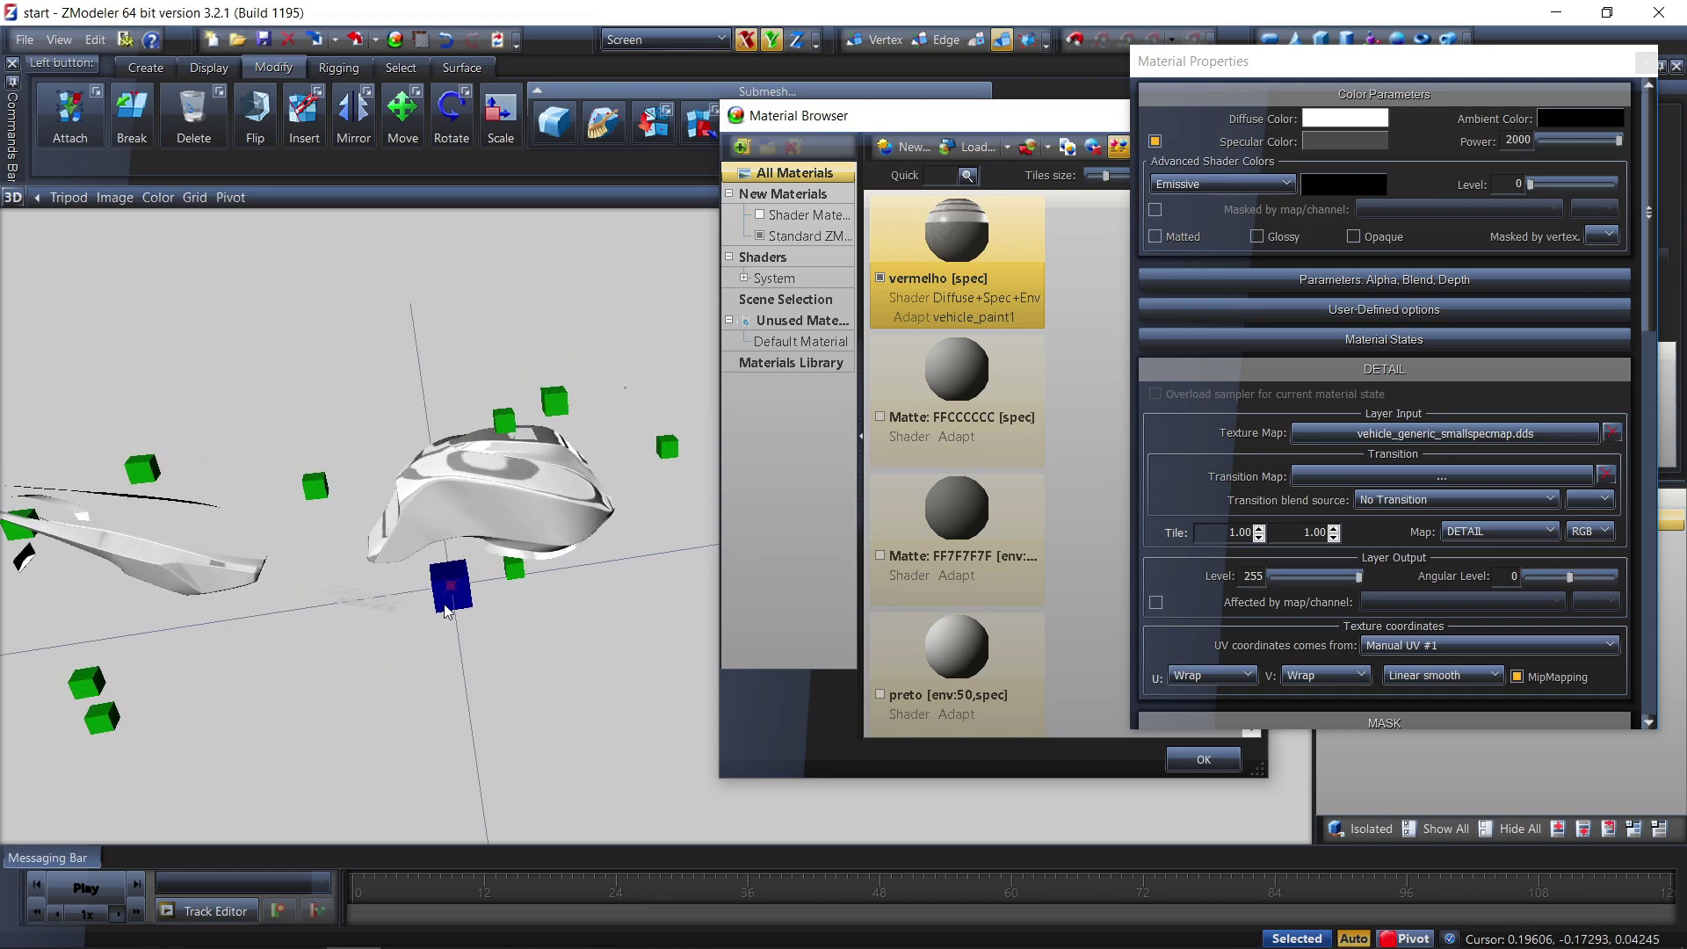
Close the material properties and rename the vermelho [spec] material to pintura [PAINT:1]
middle_click_drag(420, 599, 435, 590)
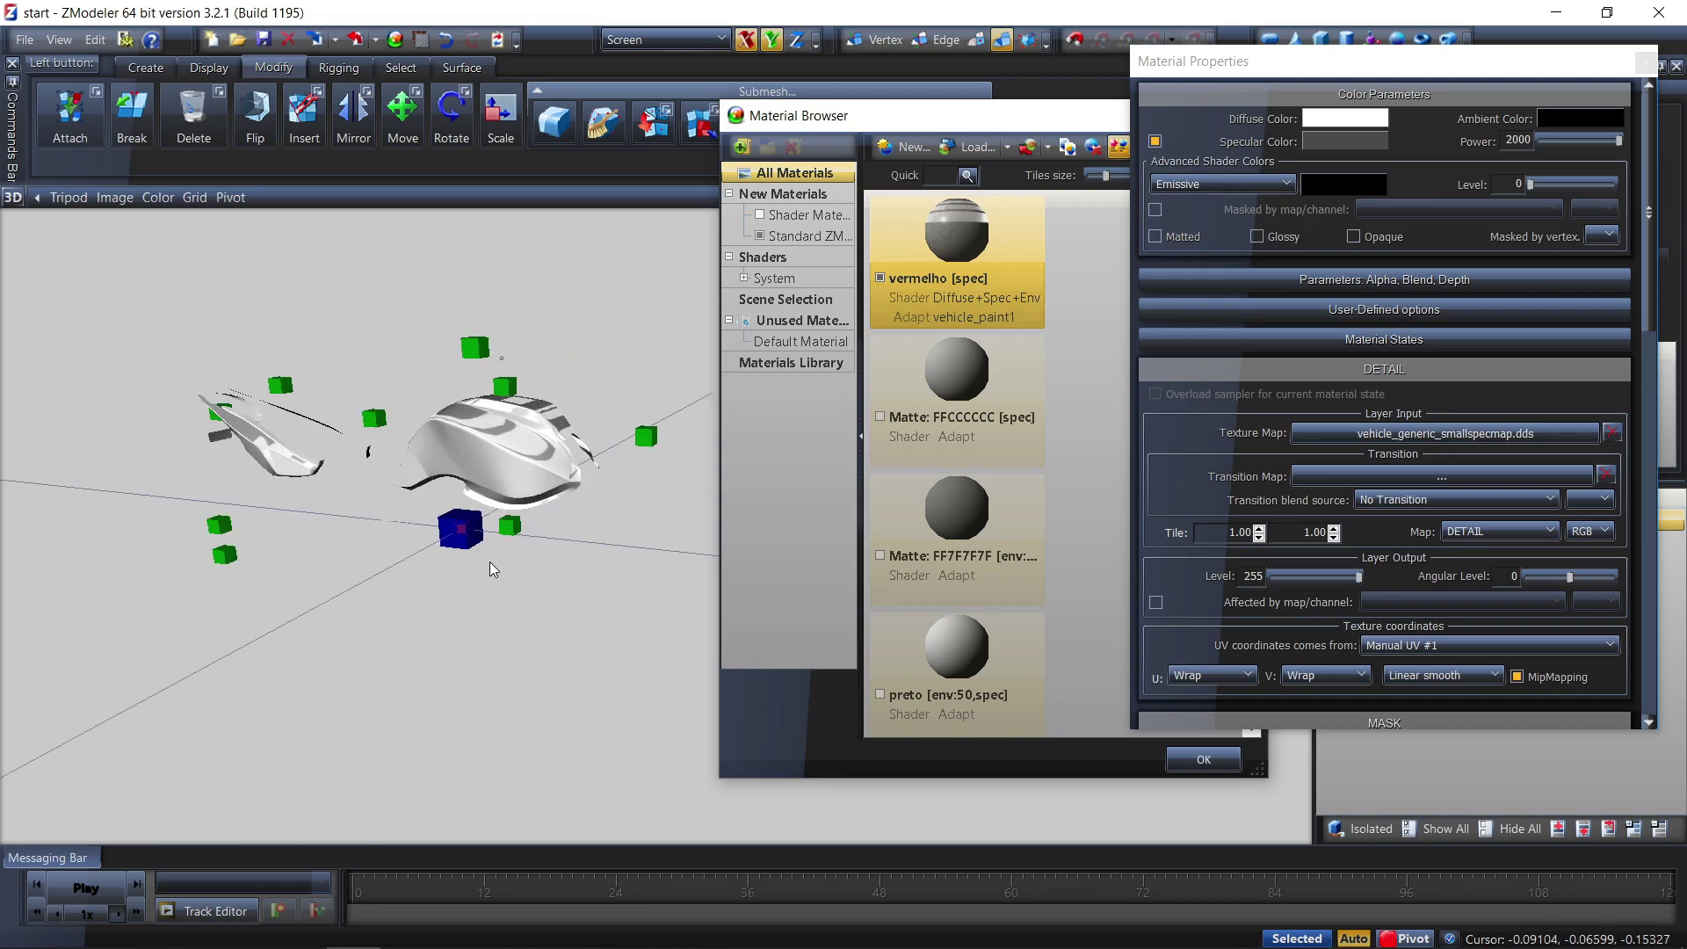
left_click(1090, 510)
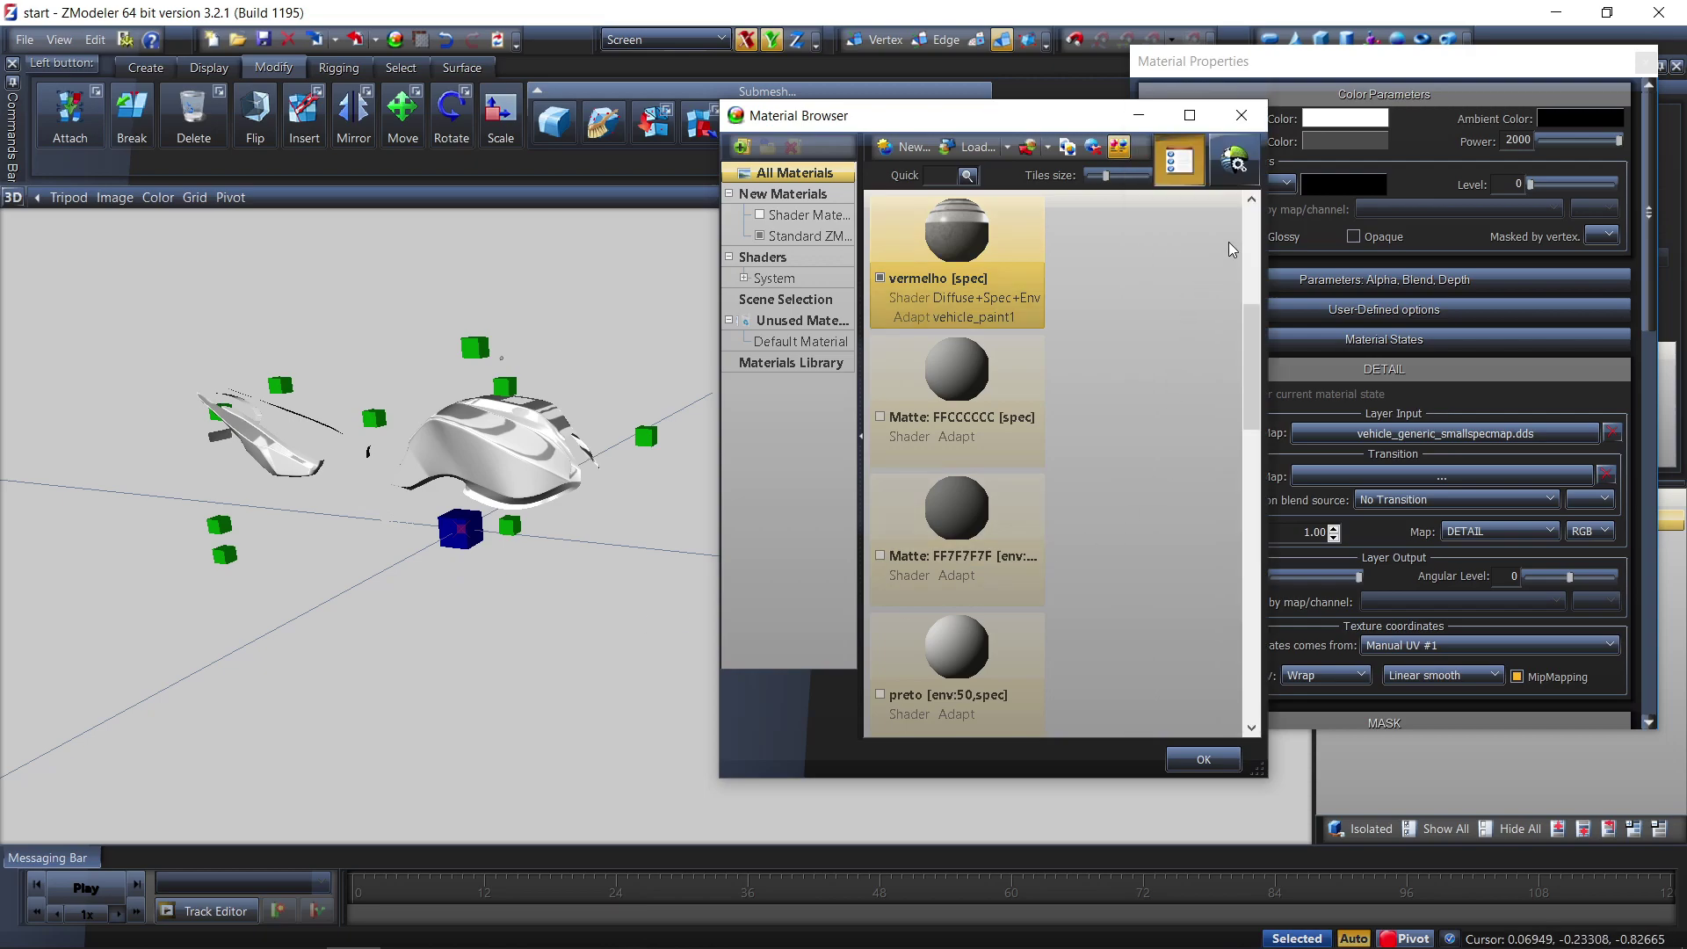
left_click(1646, 66)
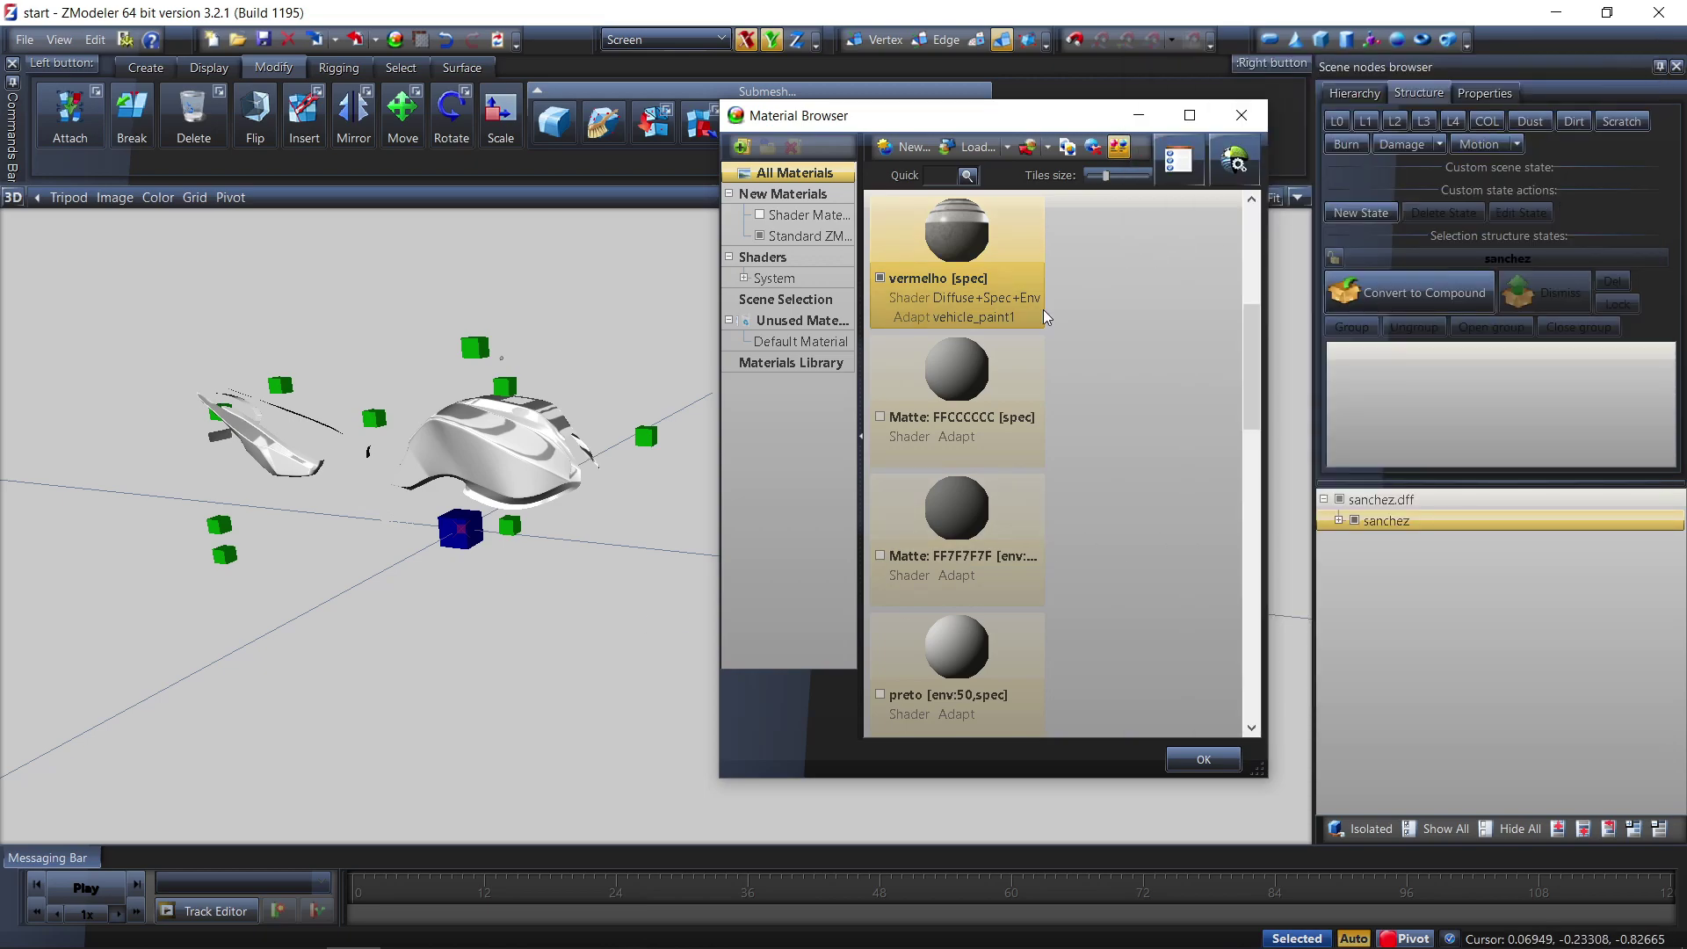
double_click(928, 279)
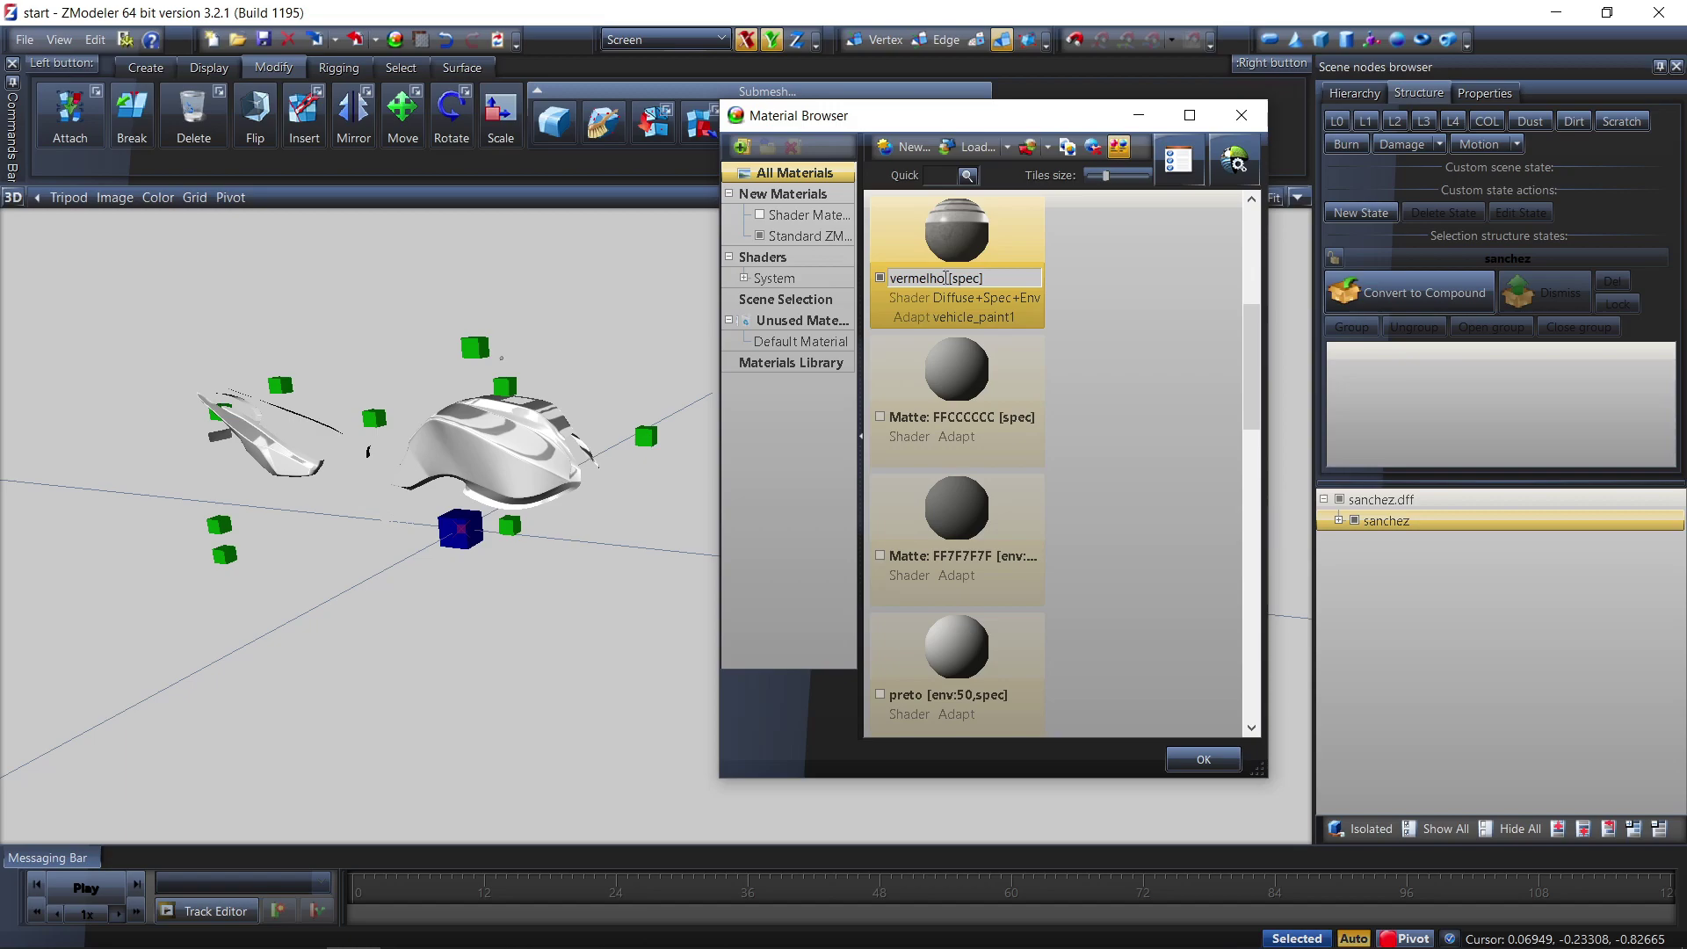
double_click(946, 277)
type("pintura")
left_click_drag(967, 279, 946, 279)
type("PAINT:1")
key("Return")
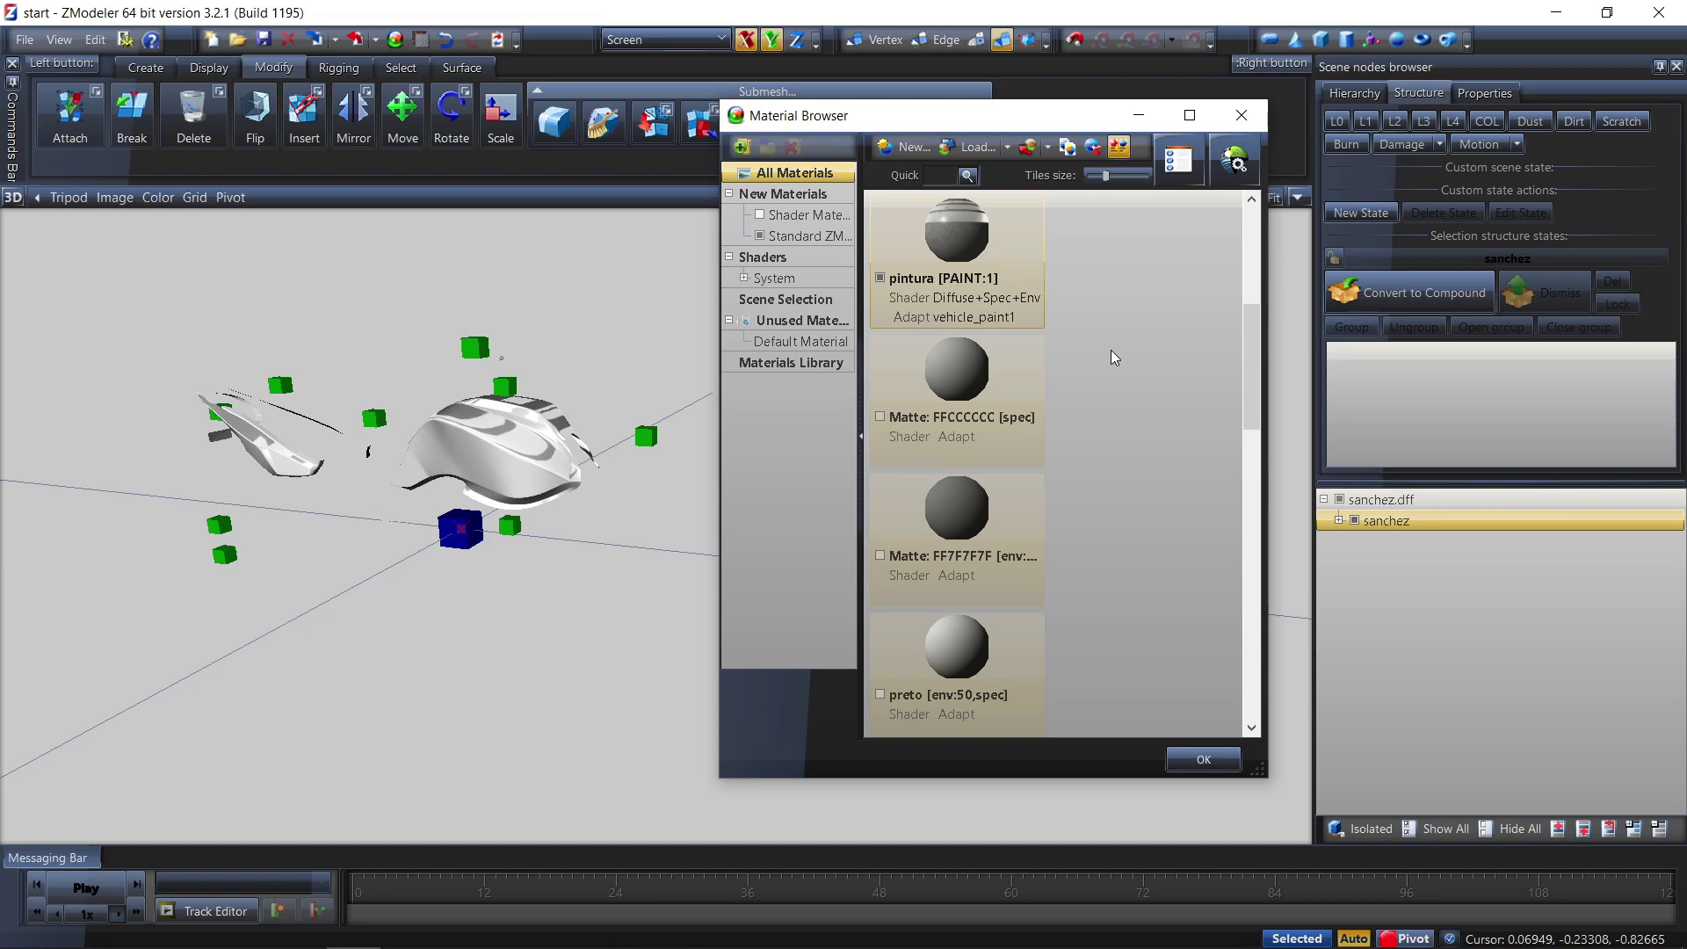
Isolate the parts using Matte: FFCCCCCC [spec] and Matte: FF7F7F7F, and replace Matte: FFCCCCCC [spec] with Matte: FF7F7F7F
left_click(881, 278)
left_click(880, 419)
middle_click_drag(562, 452, 863, 505)
left_click(880, 555)
middle_click_drag(527, 518, 497, 584)
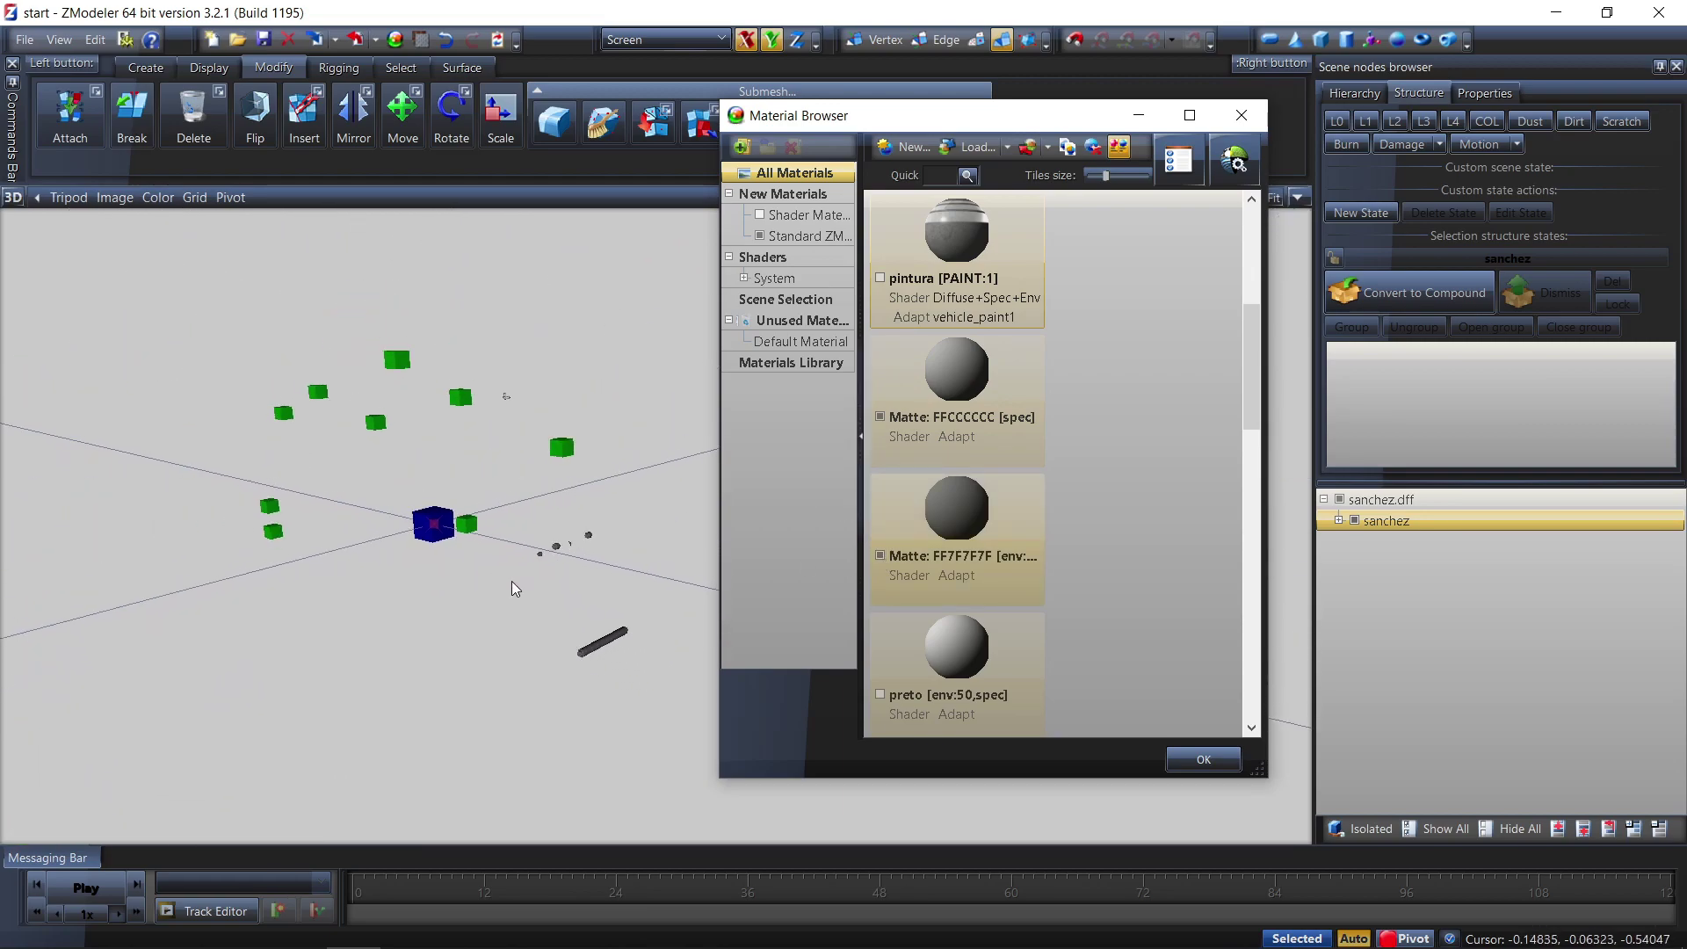
scroll(497, 583, "up", 2)
left_click_drag(981, 647, 980, 416)
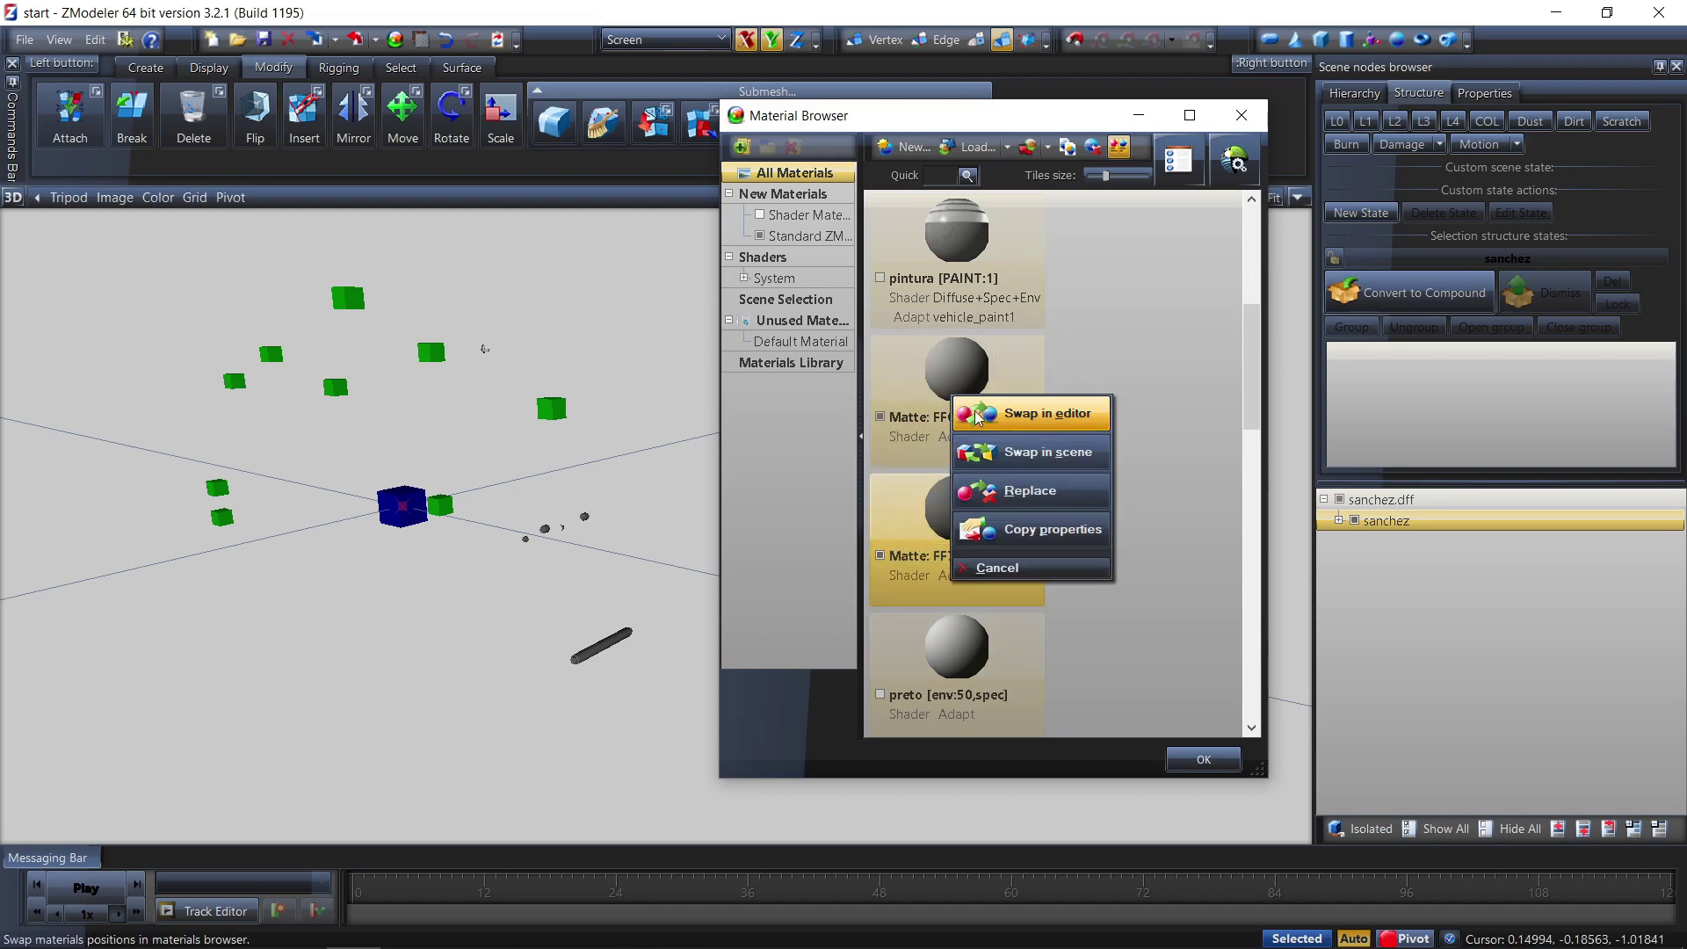
left_click(1030, 490)
Show the cinza [spec] parts and replace the Matte: FF7F7F7F material with cinza [spec]
scroll(1029, 475, "up", 3)
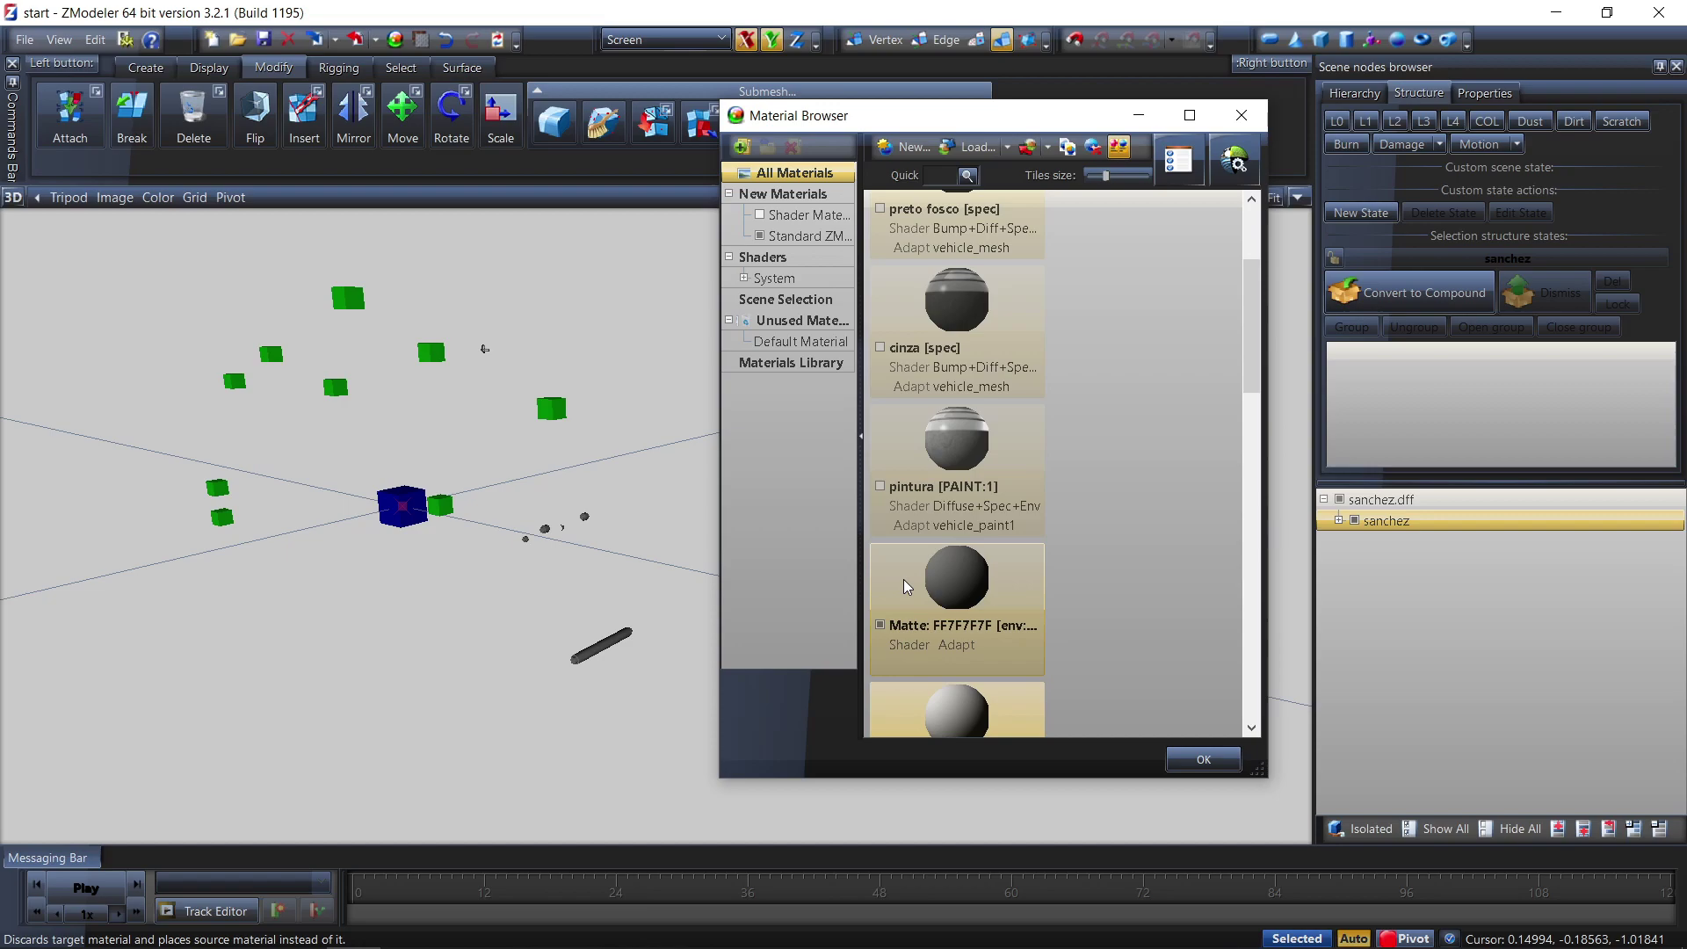
left_click(880, 347)
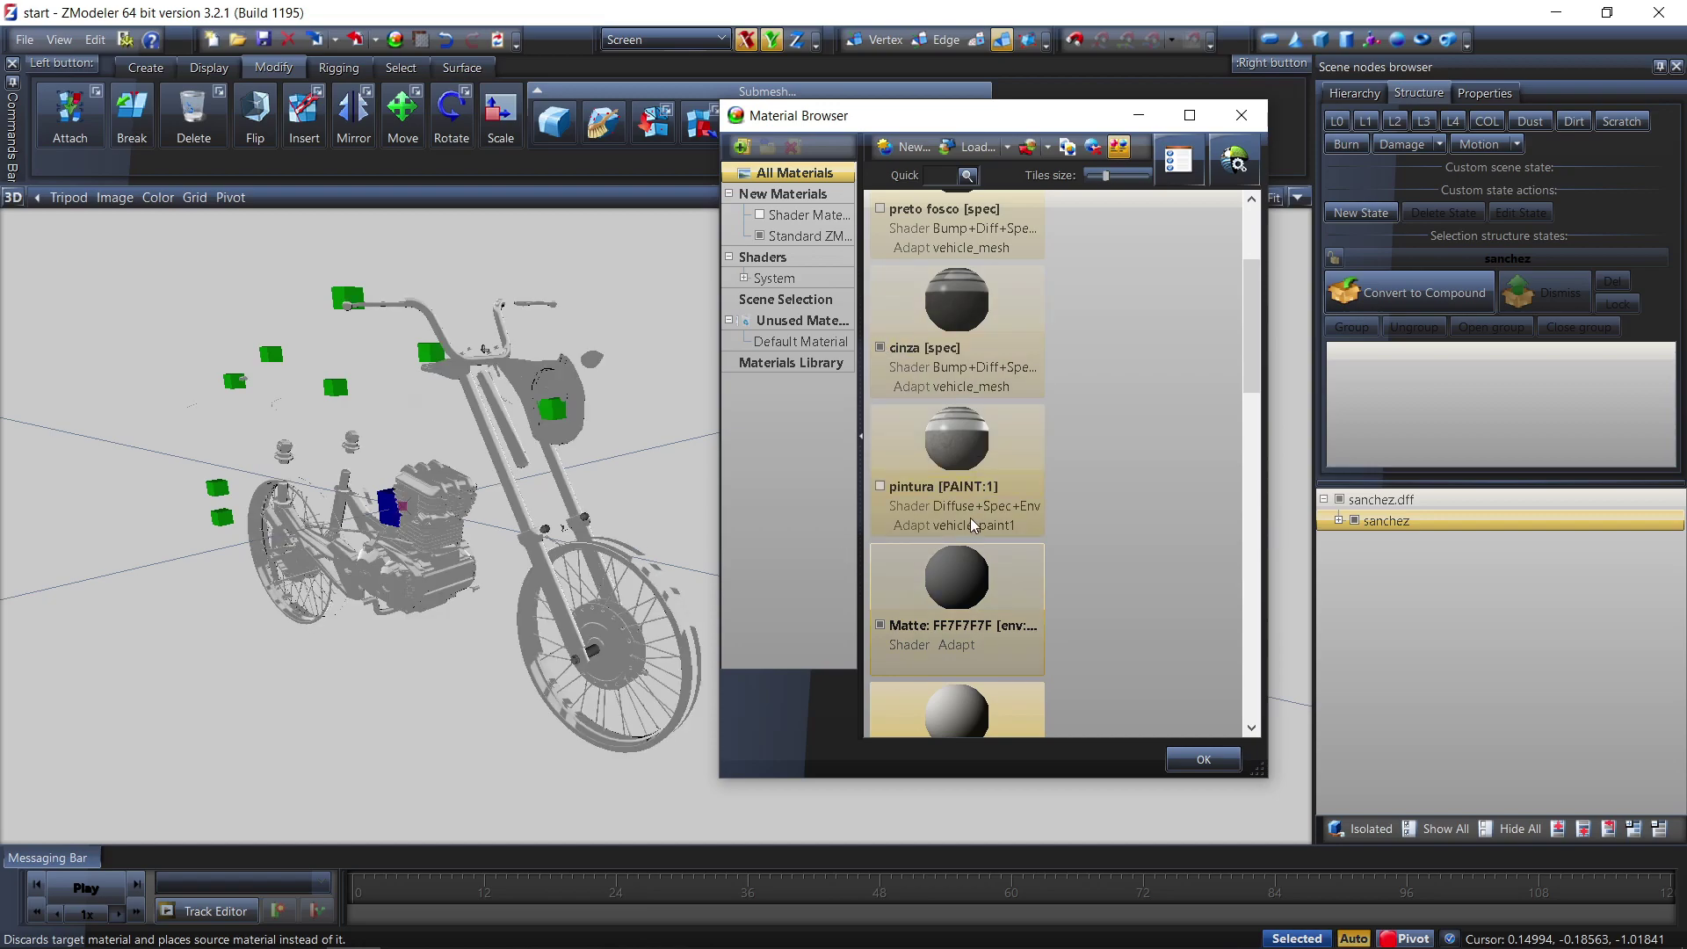
left_click(880, 625)
left_click(923, 311)
left_click_drag(923, 293, 914, 567)
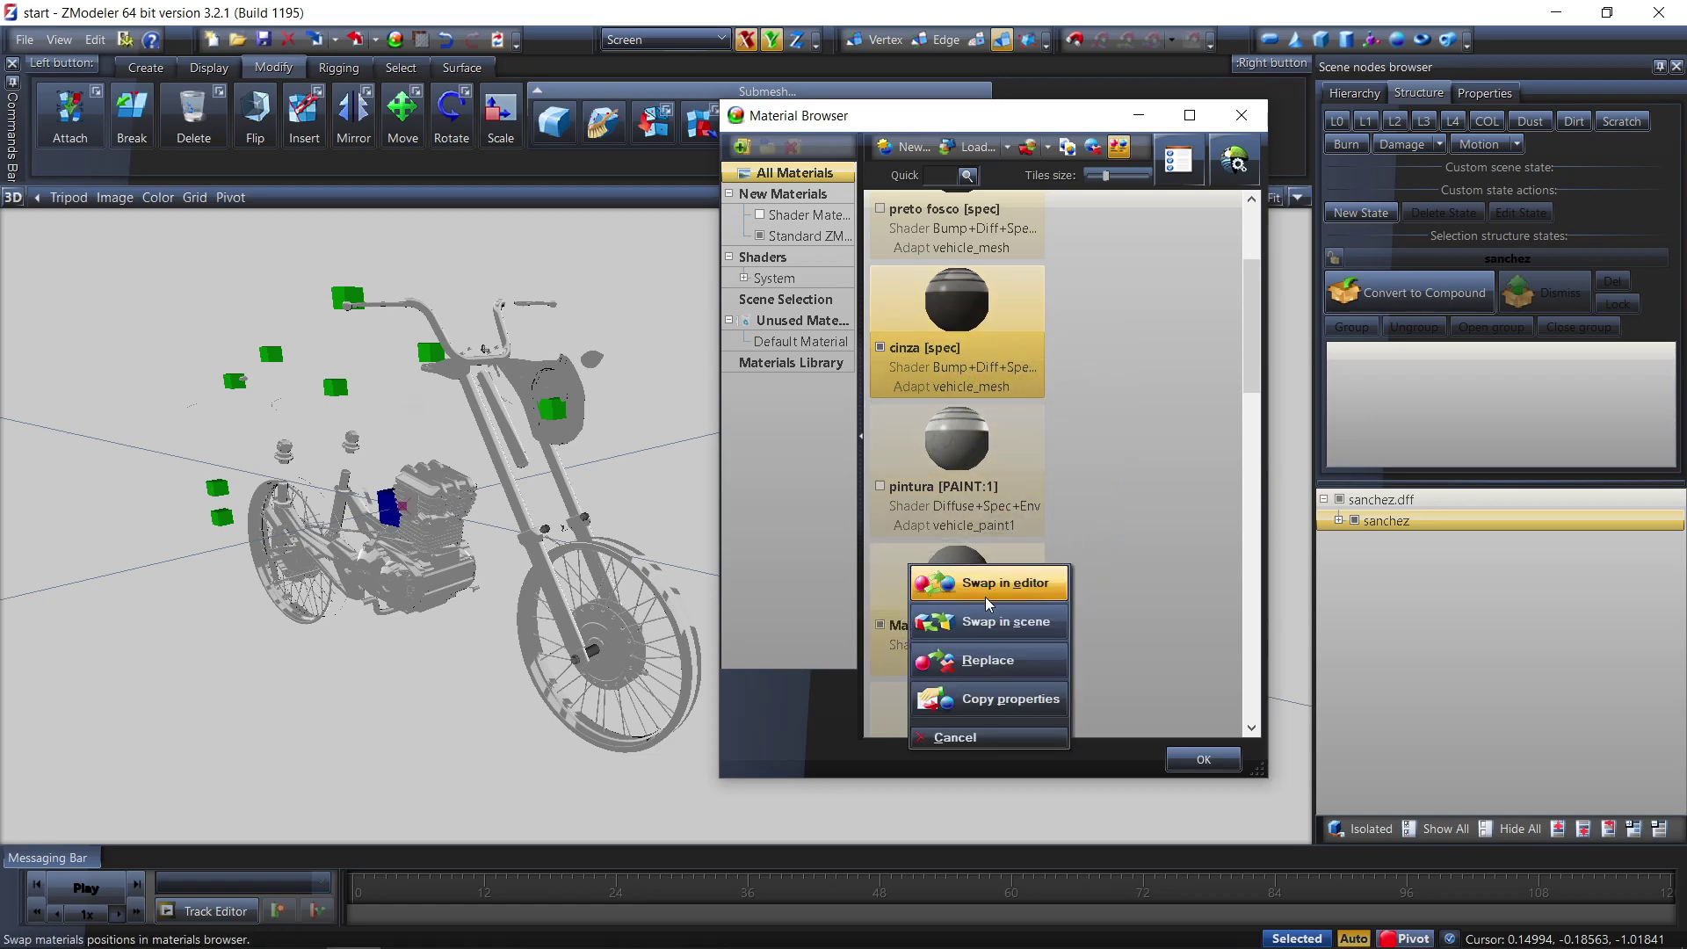
left_click(967, 653)
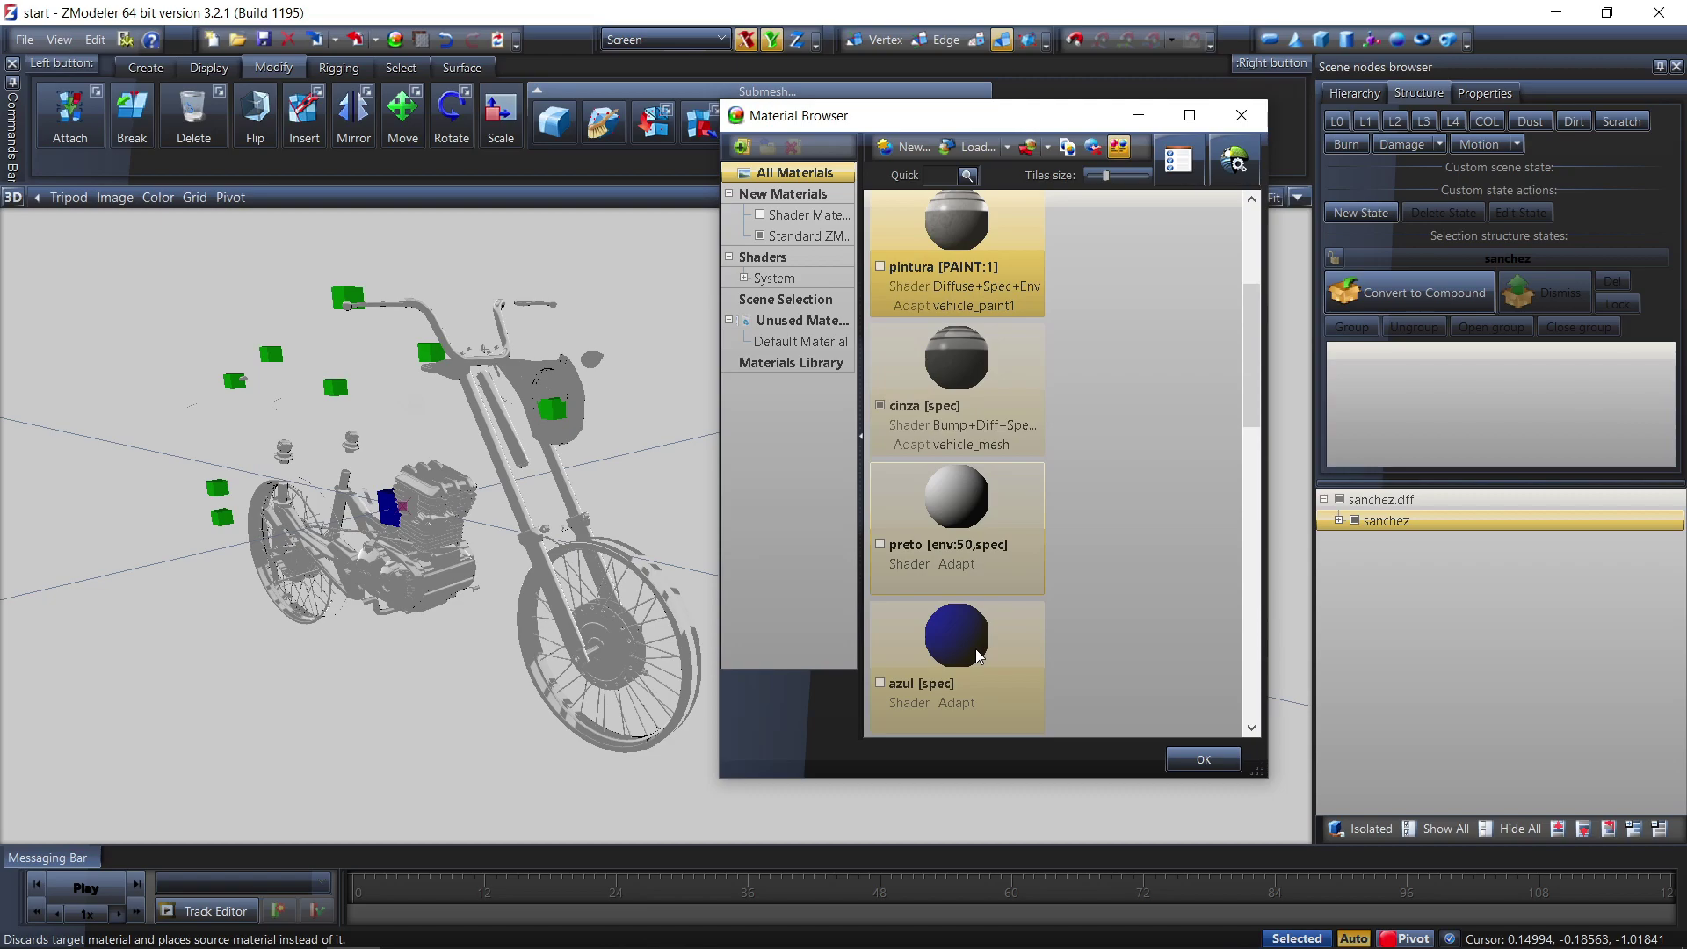
Hide the cinza [spec] parts, show those using preto [env:50,spec] and compare them with the pintura [PAINT:1] parts
left_click(880, 406)
left_click(880, 545)
mouse_move(422, 474)
middle_mouse_down()
mouse_move(482, 494)
mouse_move(433, 479)
middle_mouse_up()
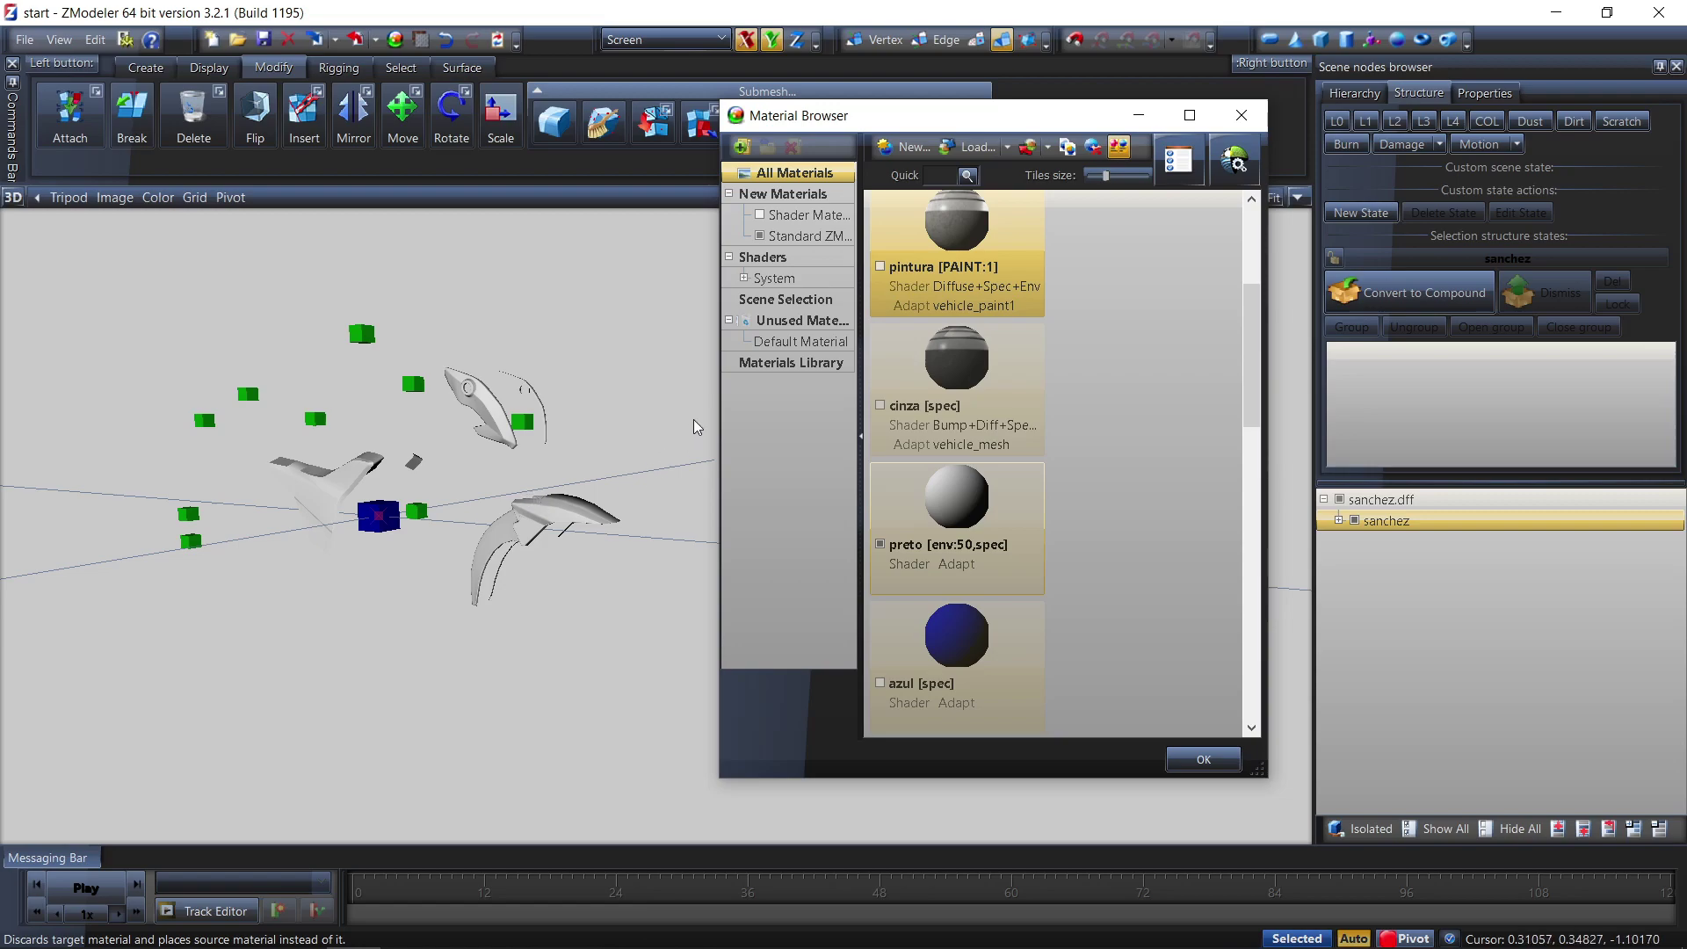
left_click(880, 266)
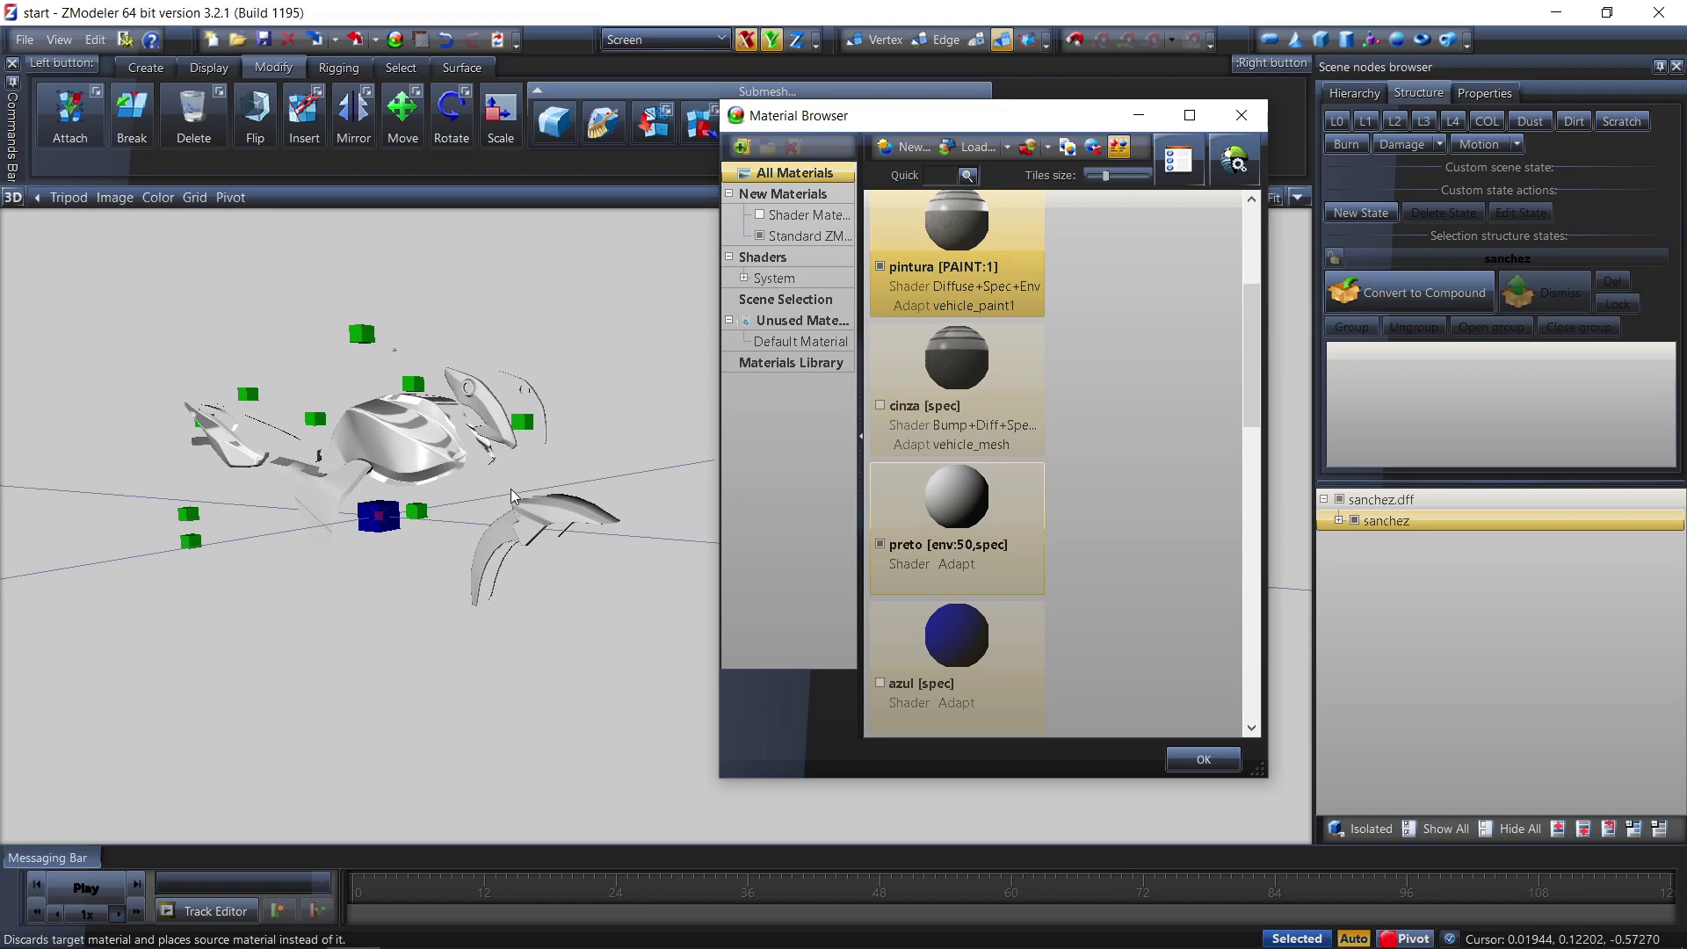
left_click(880, 268)
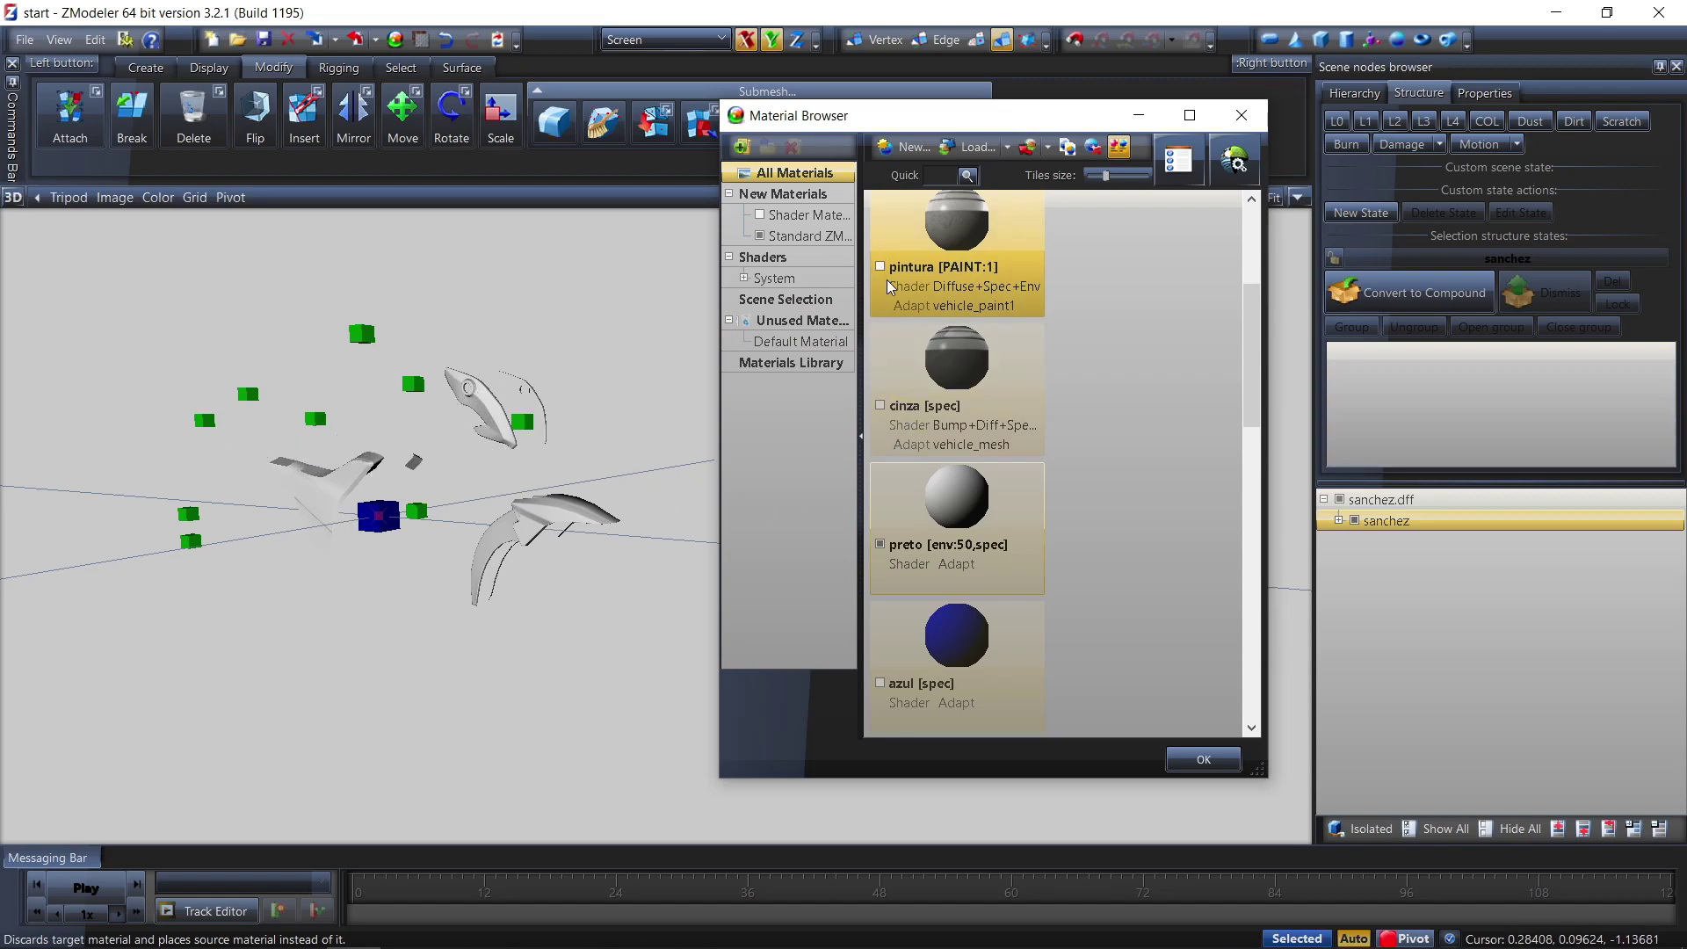
Replace the preto [env:50,spec] material with preto fosco [spec] and check the resulting motorcycle parts
scroll(884, 308, "up", 2)
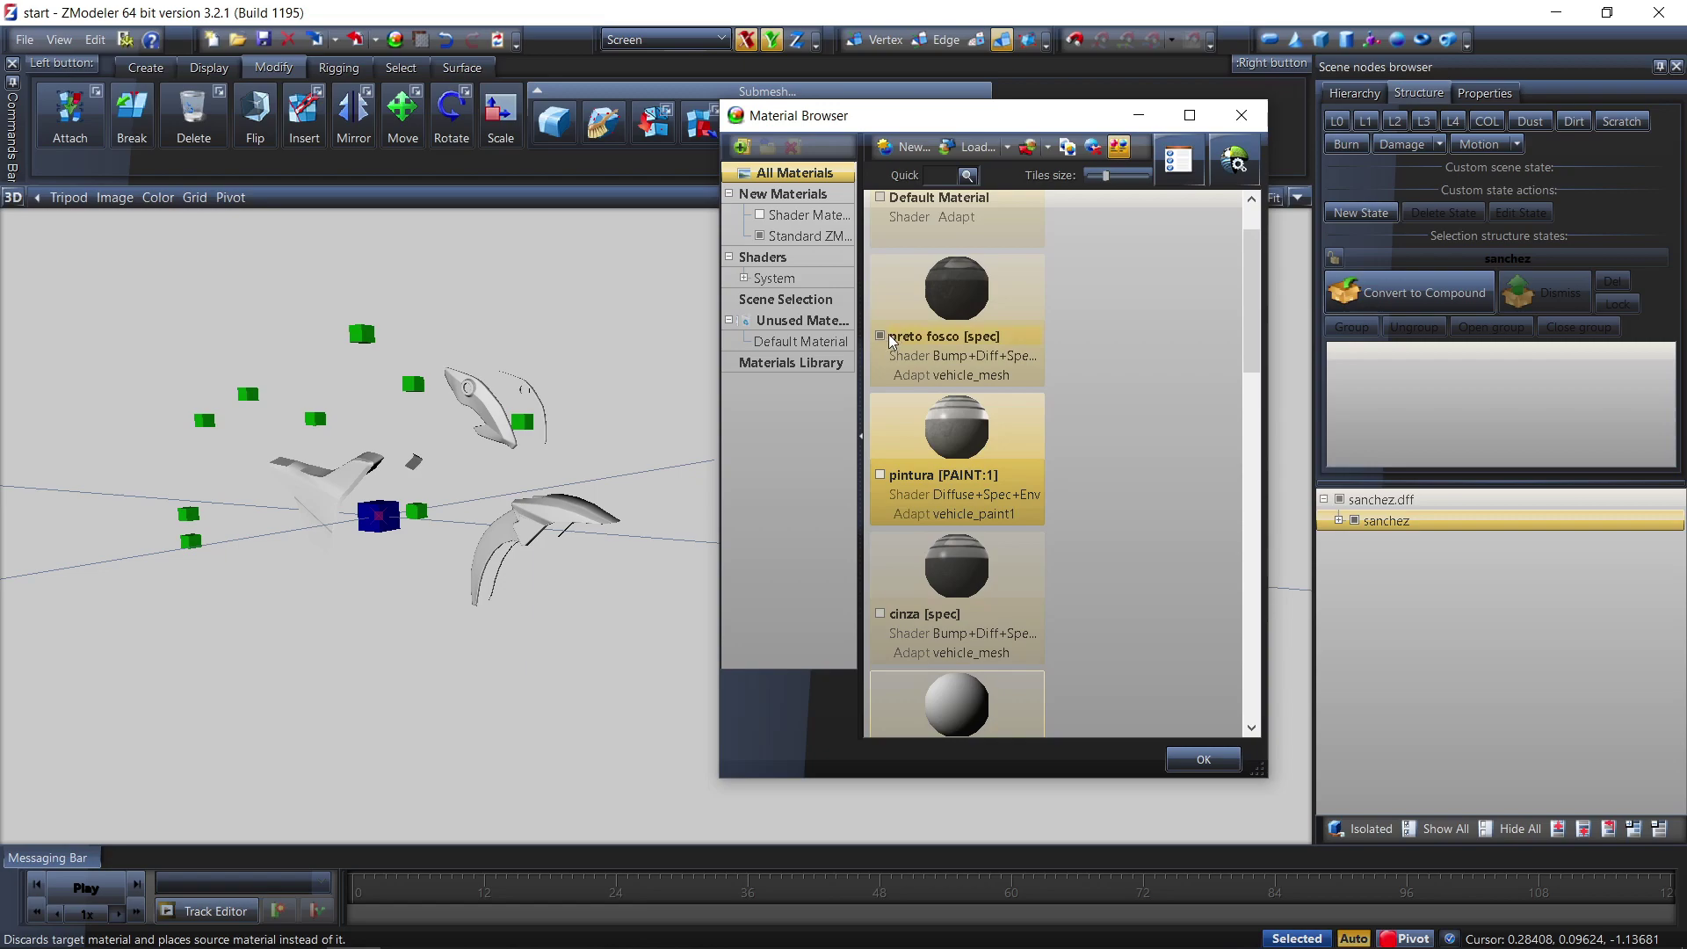
left_click(881, 335)
mouse_move(413, 527)
middle_mouse_down()
mouse_move(395, 538)
mouse_move(408, 547)
mouse_move(432, 531)
middle_mouse_up()
scroll(433, 531, "up", 2)
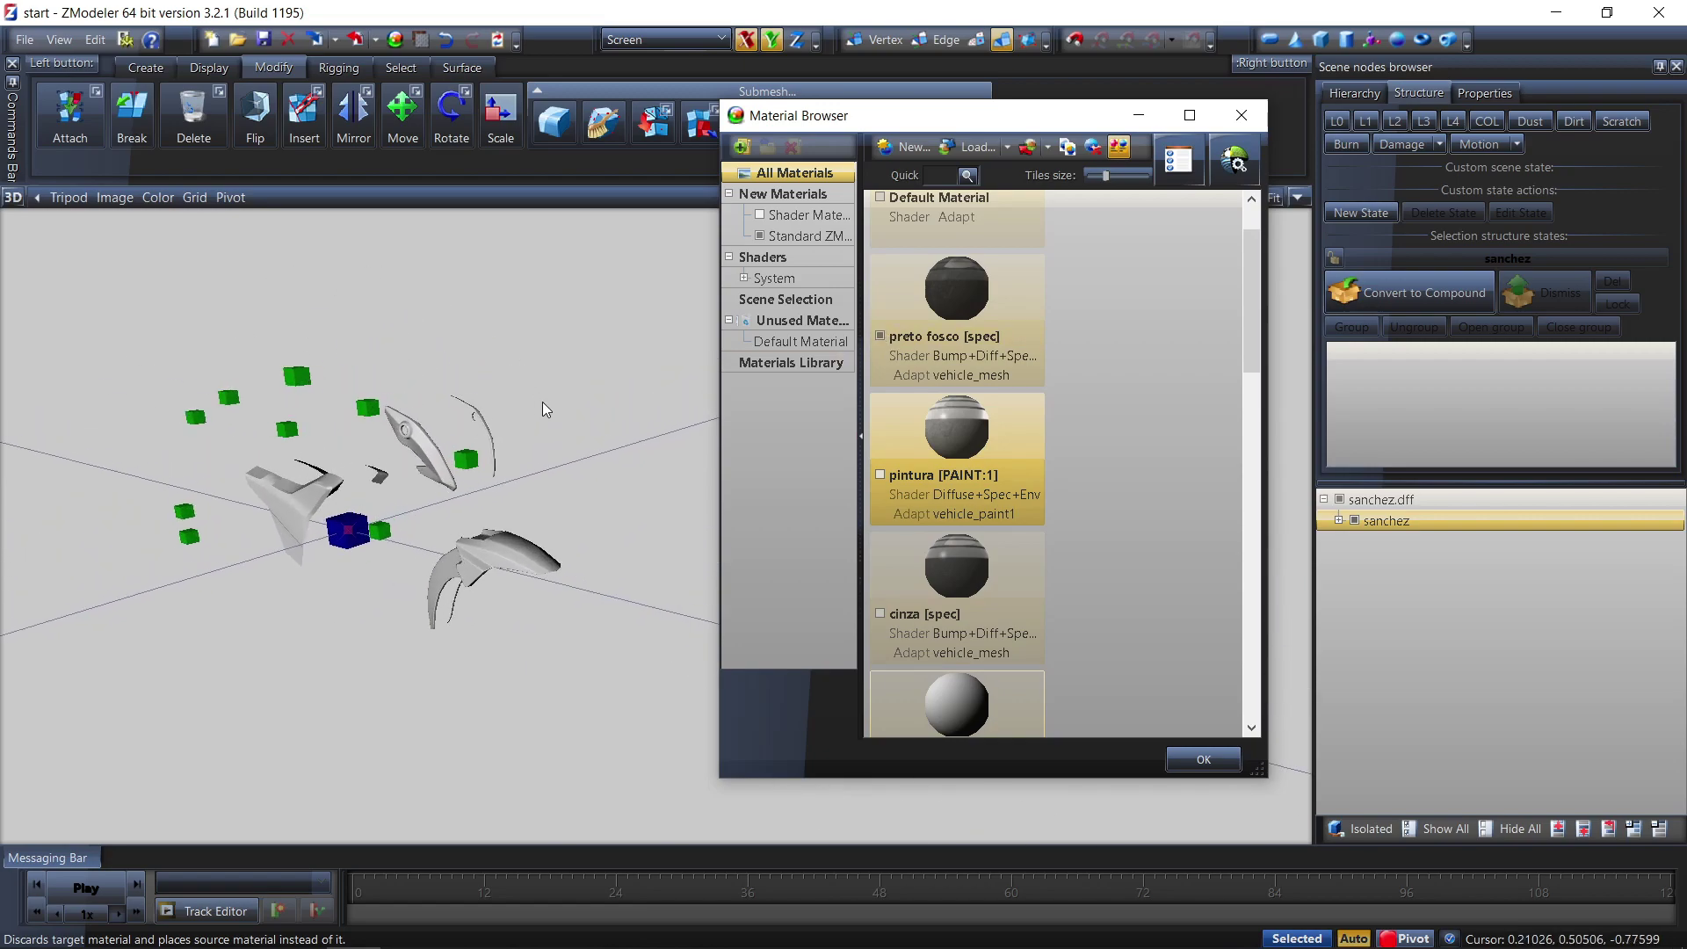
scroll(1020, 493, "down", 3)
scroll(1018, 527, "up", 3)
left_click_drag(915, 304, 963, 503)
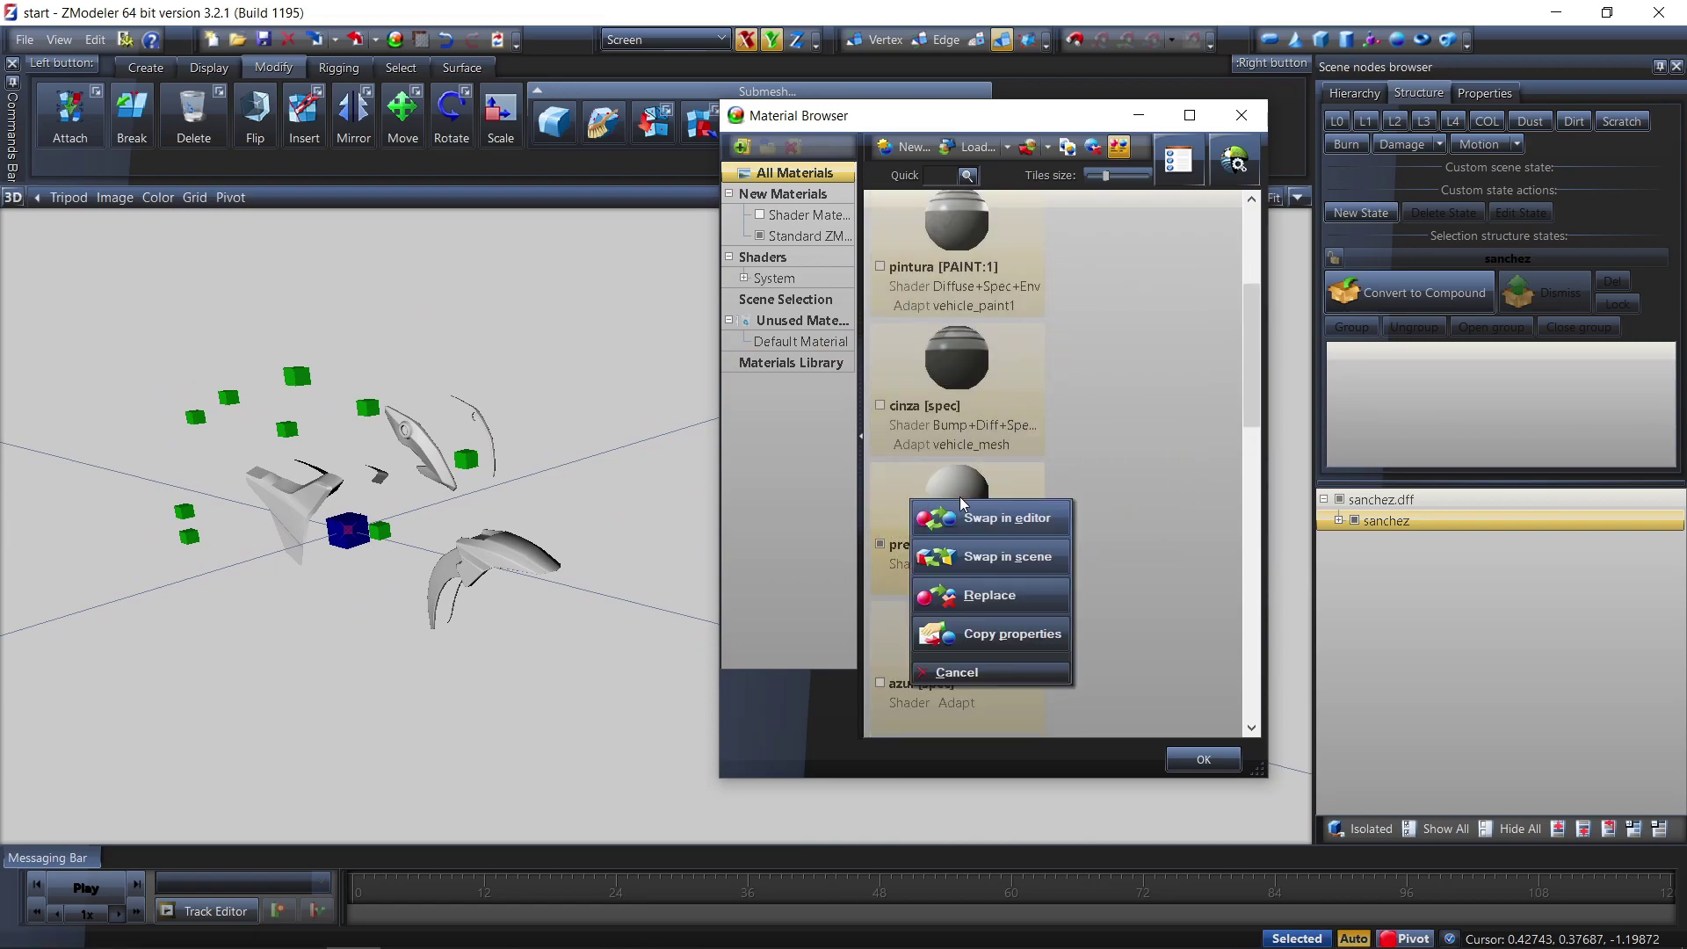
left_click(1016, 597)
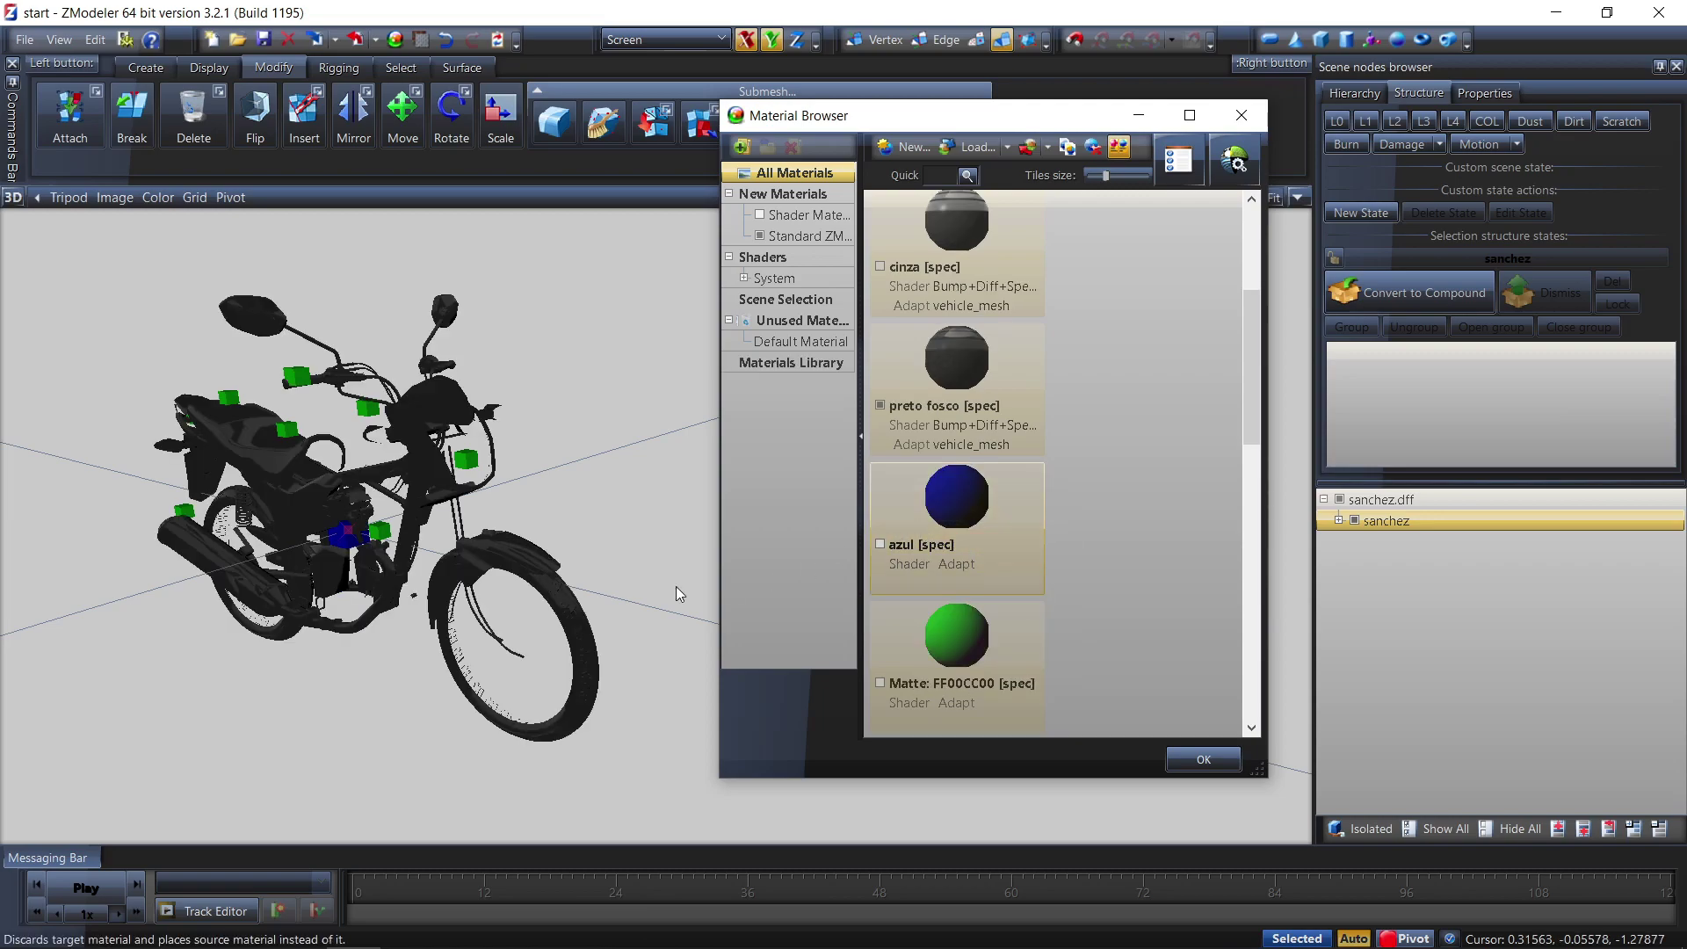
middle_click_drag(457, 506, 615, 519)
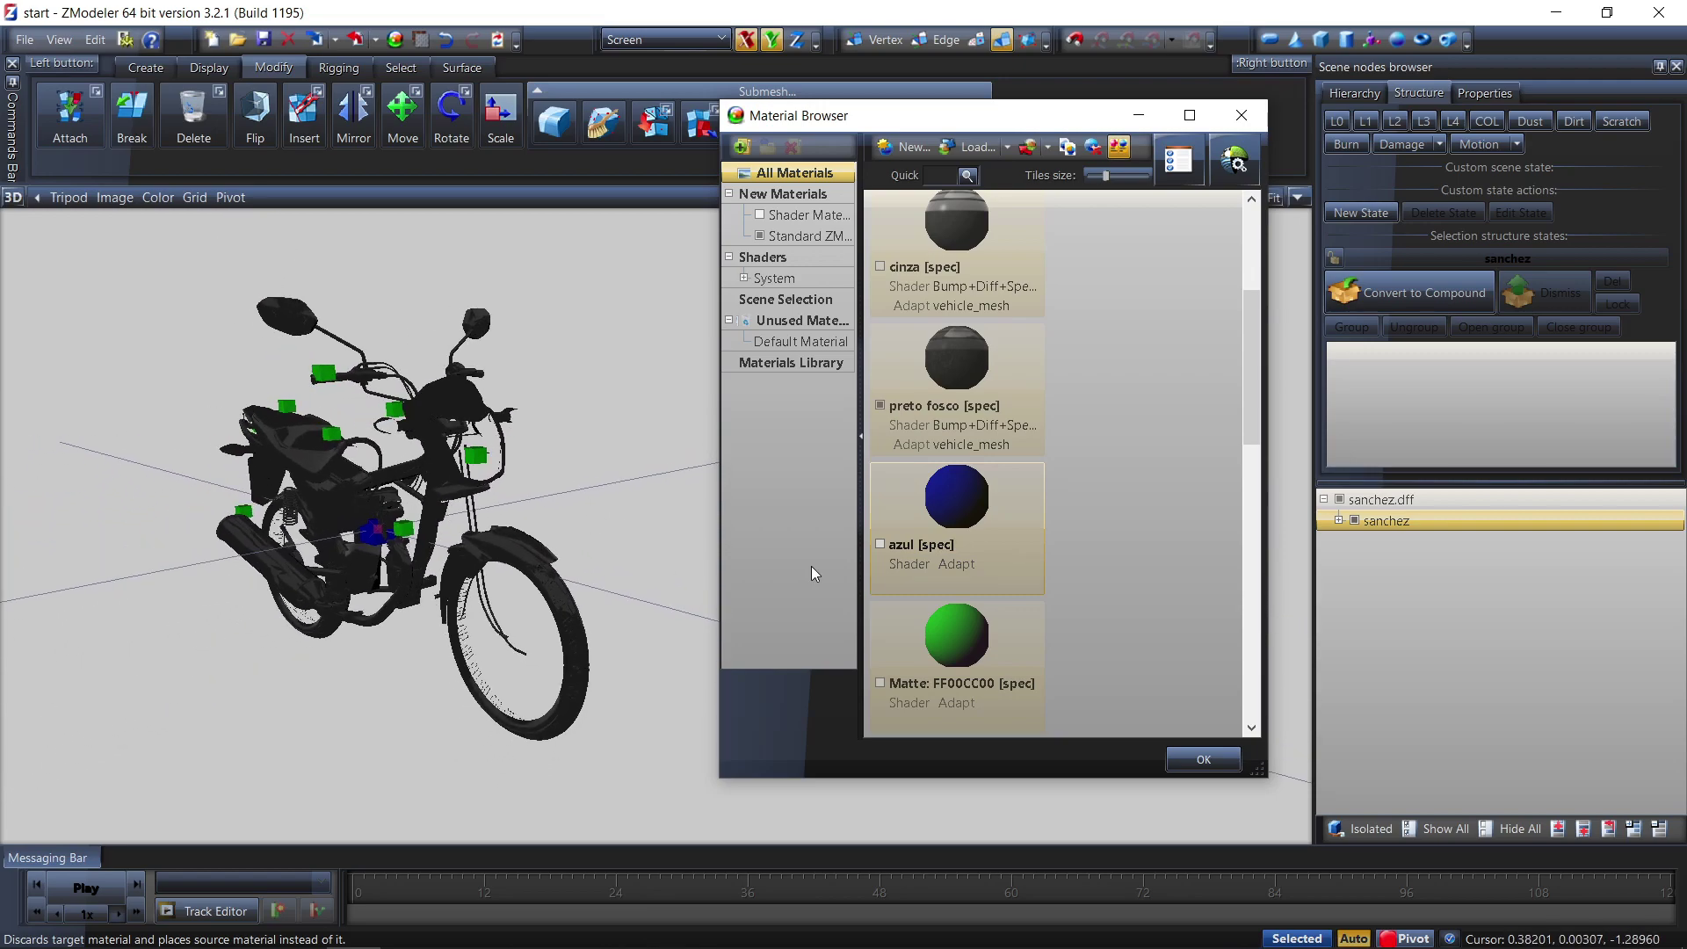
Hide the preto fosco [spec] parts and examine those using azul [spec], Matte: FF00CC00 [spec] and Matte: FFFF8000 [spec]
left_click(881, 405)
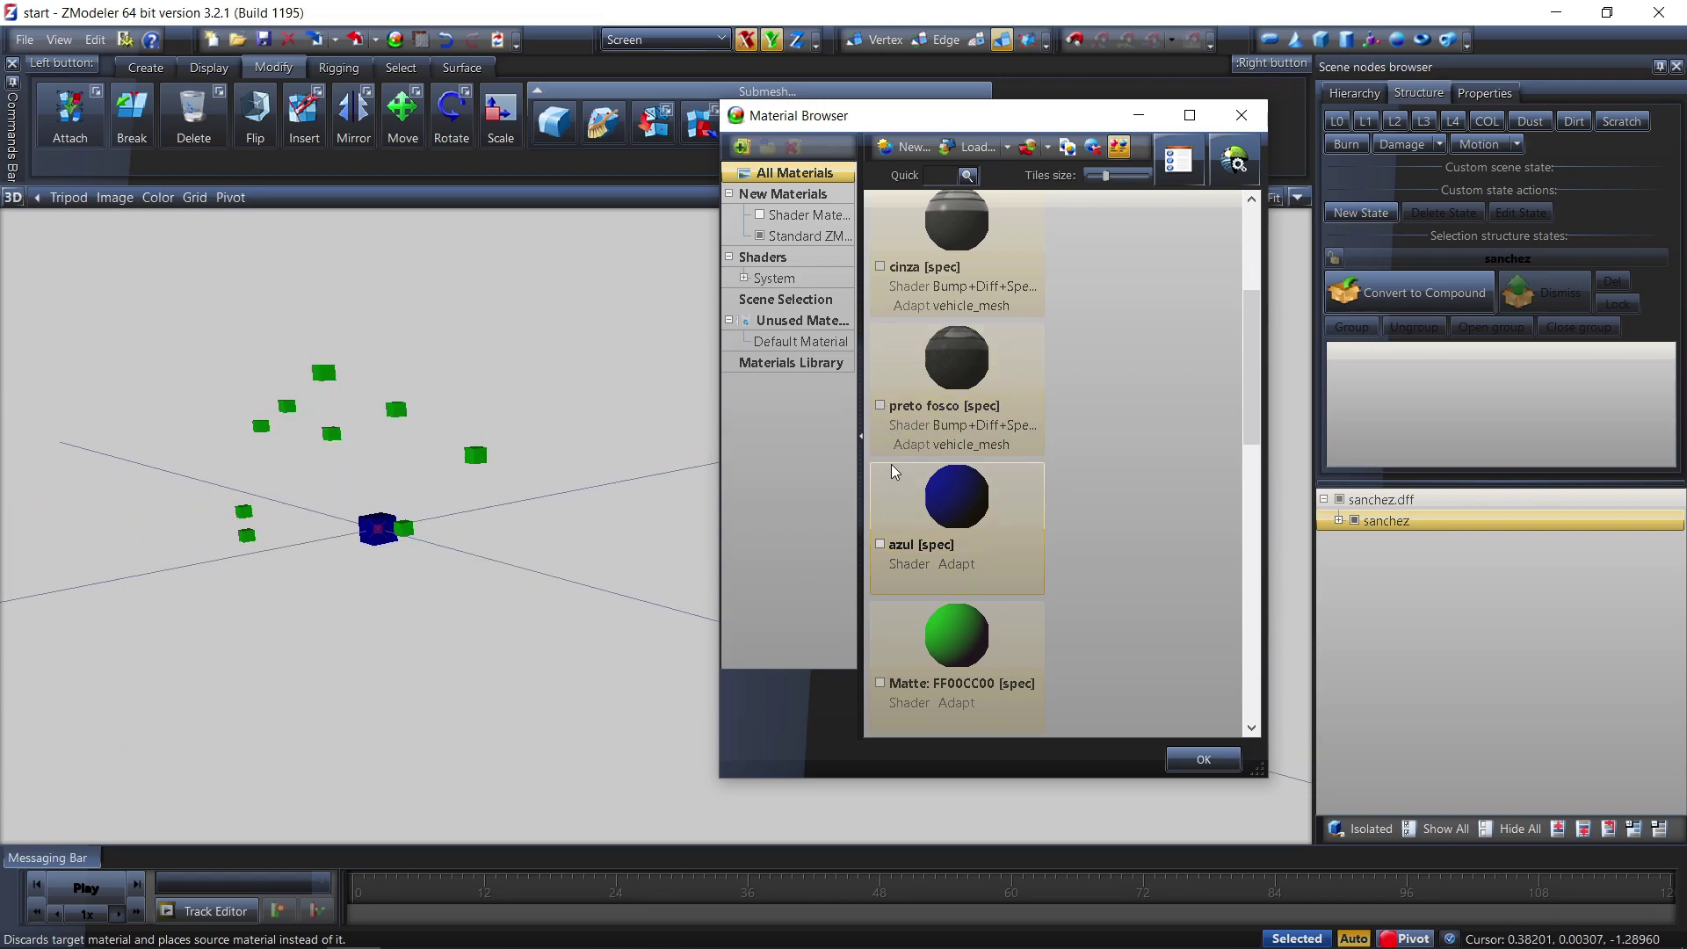
left_click(882, 545)
middle_click_drag(447, 599, 756, 587)
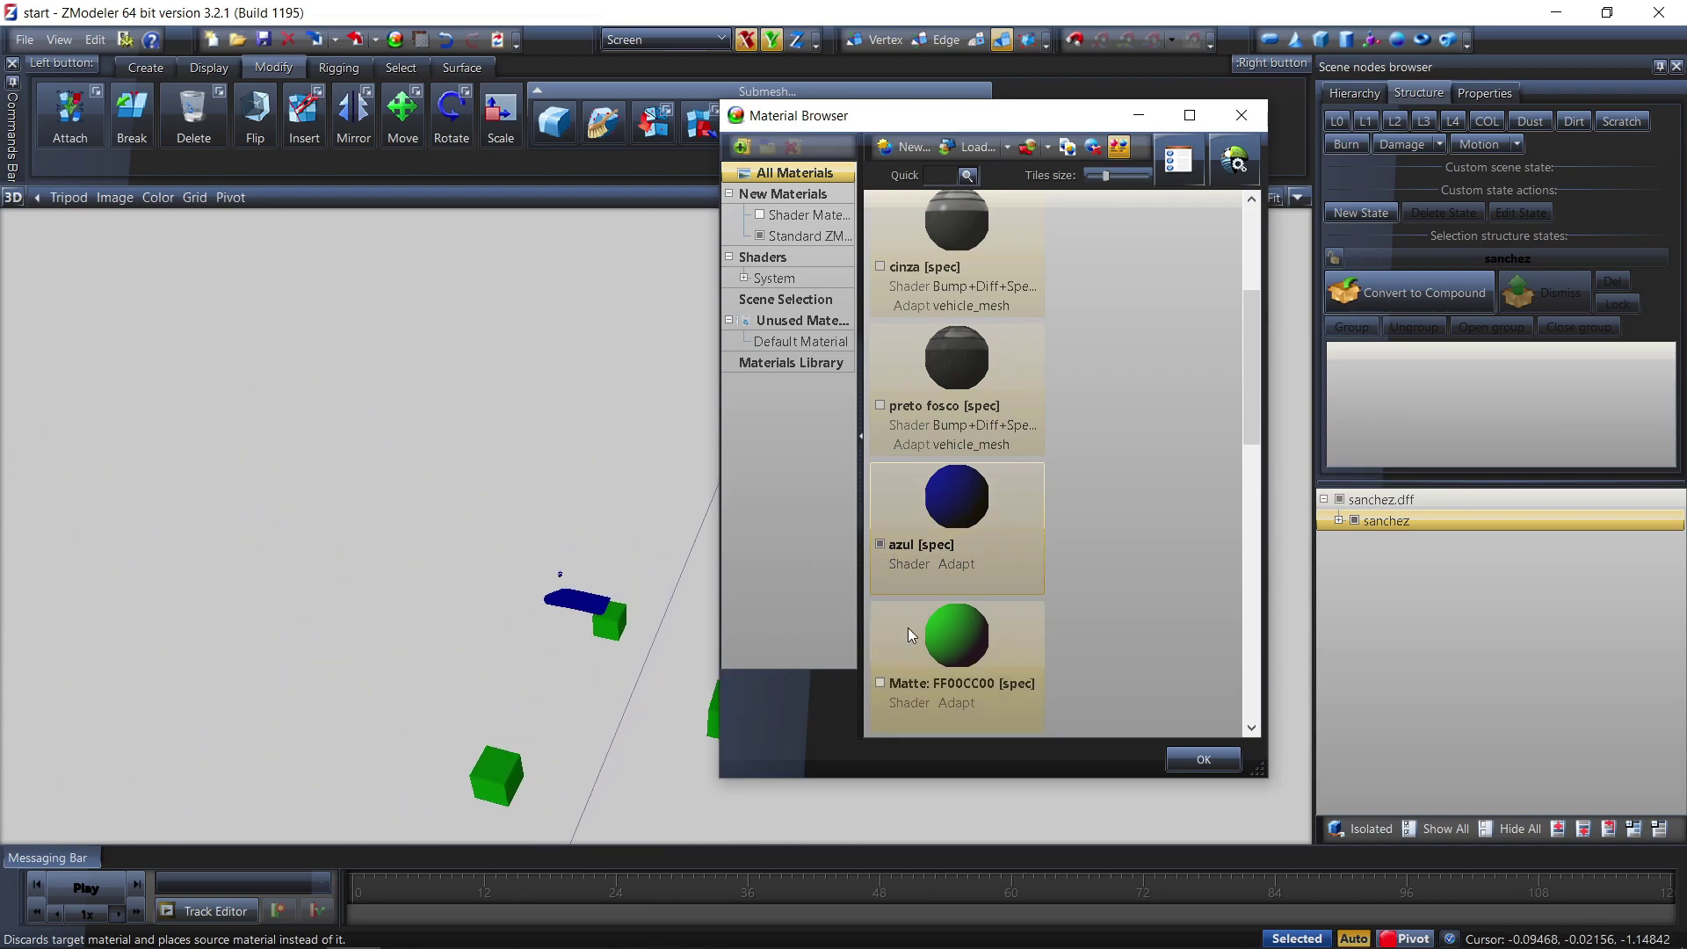
scroll(885, 675, "down", 2)
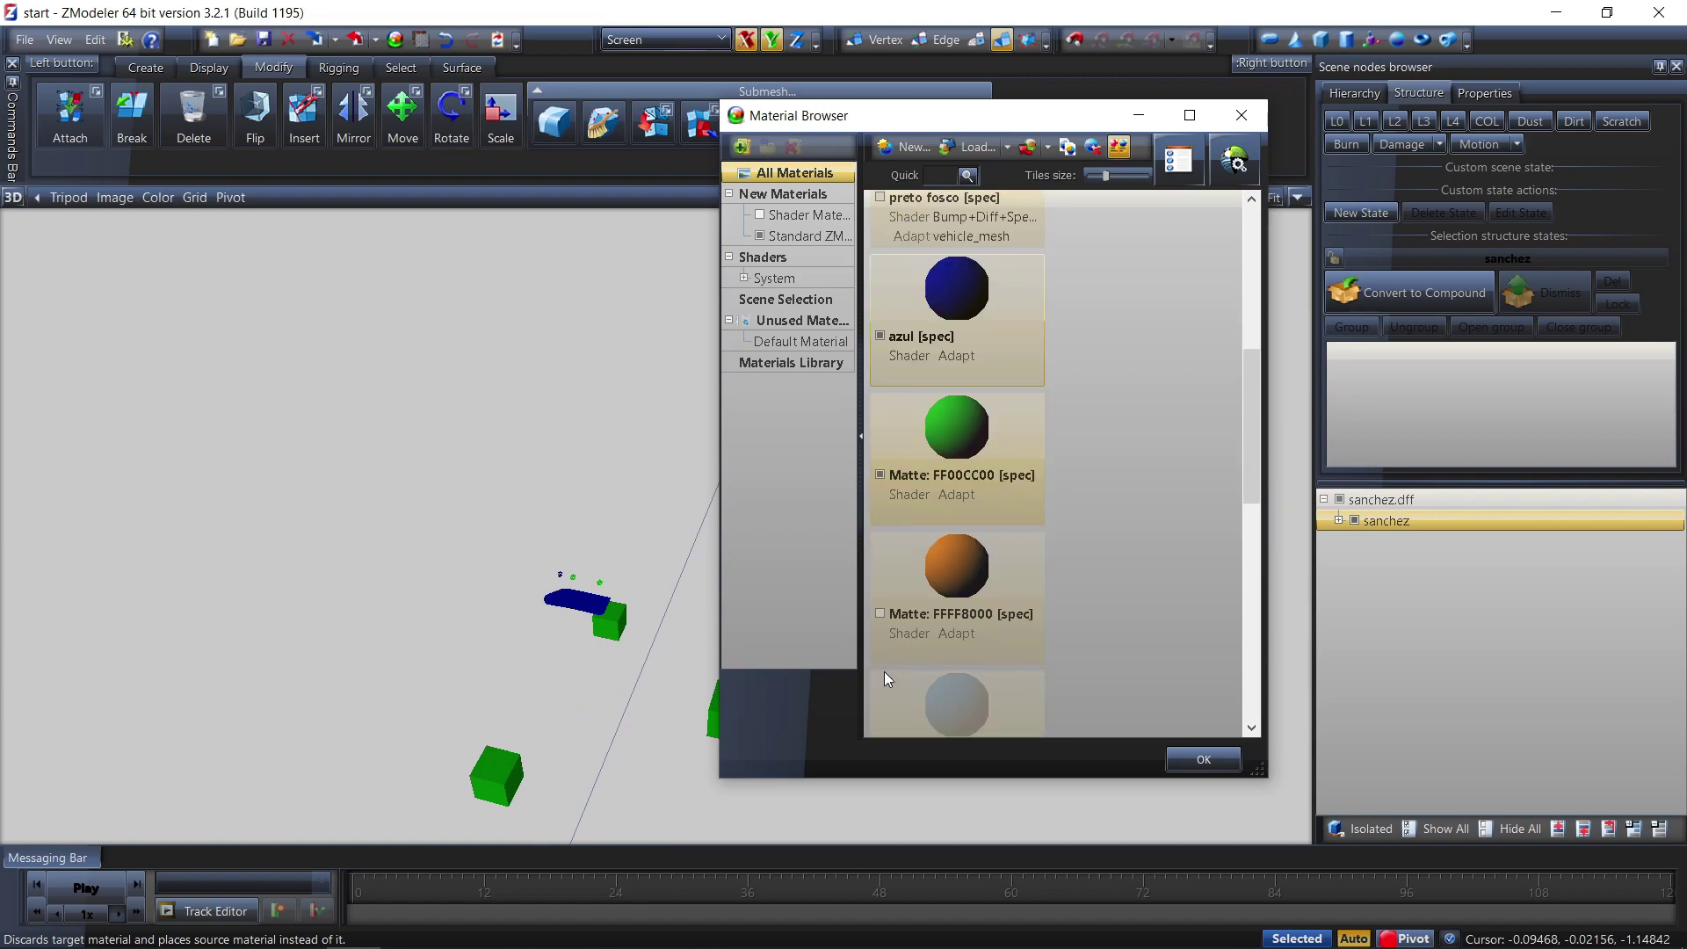
middle_click_drag(624, 578, 470, 585)
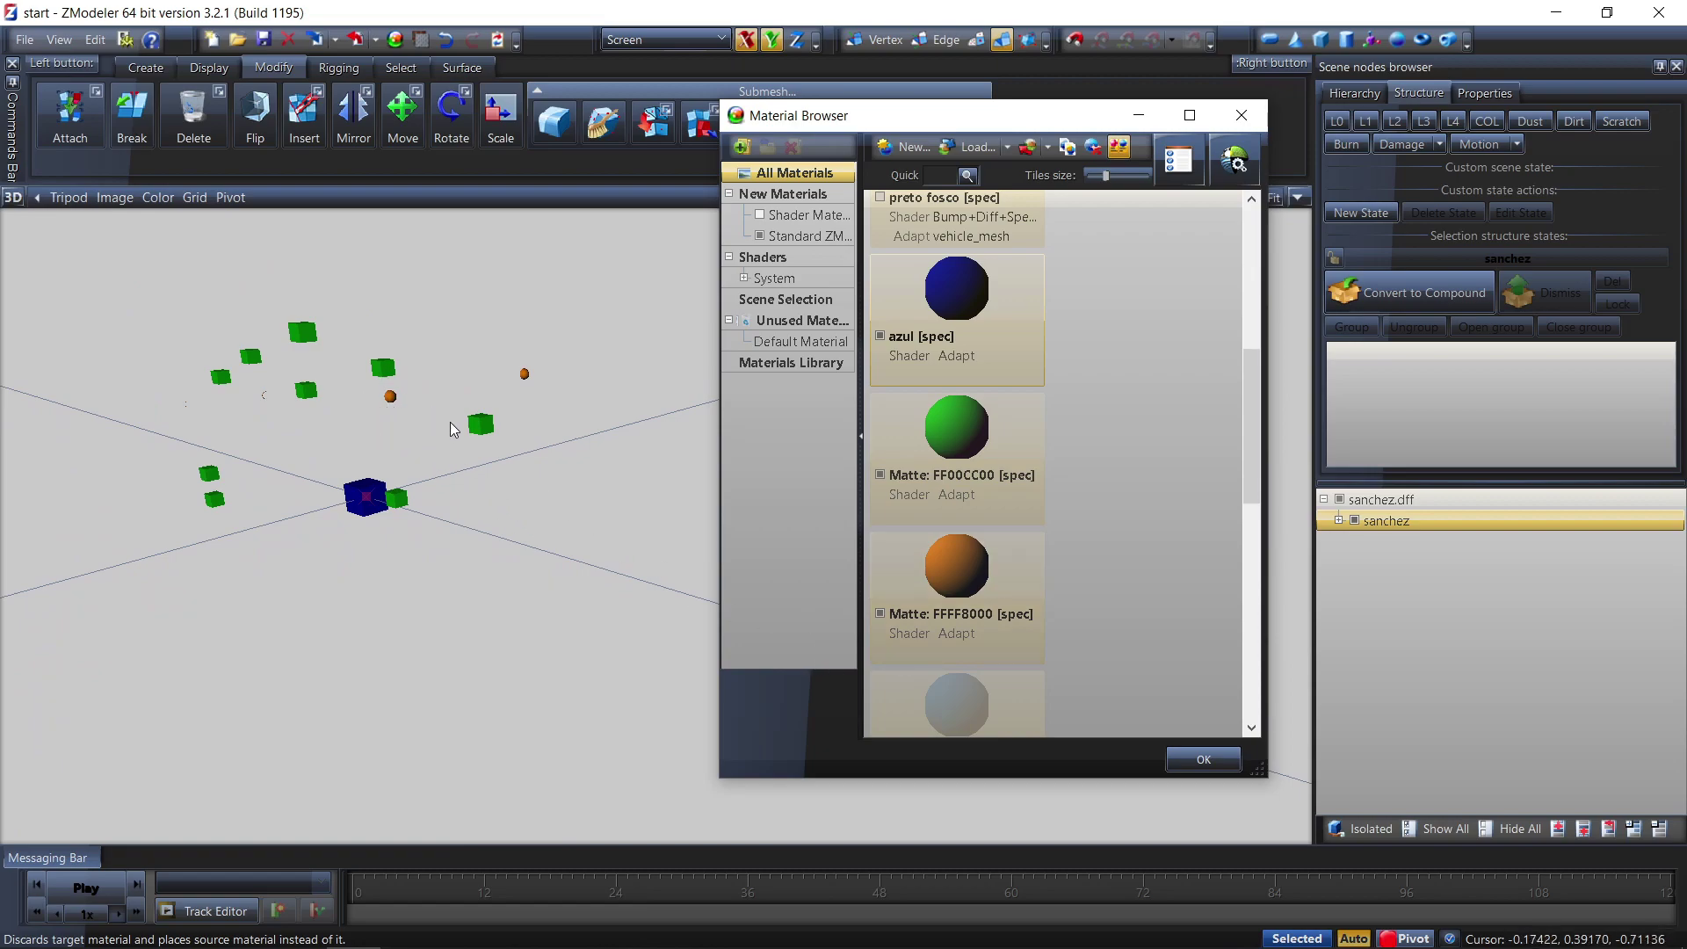
left_click(880, 614)
middle_click_drag(685, 608, 635, 566)
scroll(634, 566, "up", 2)
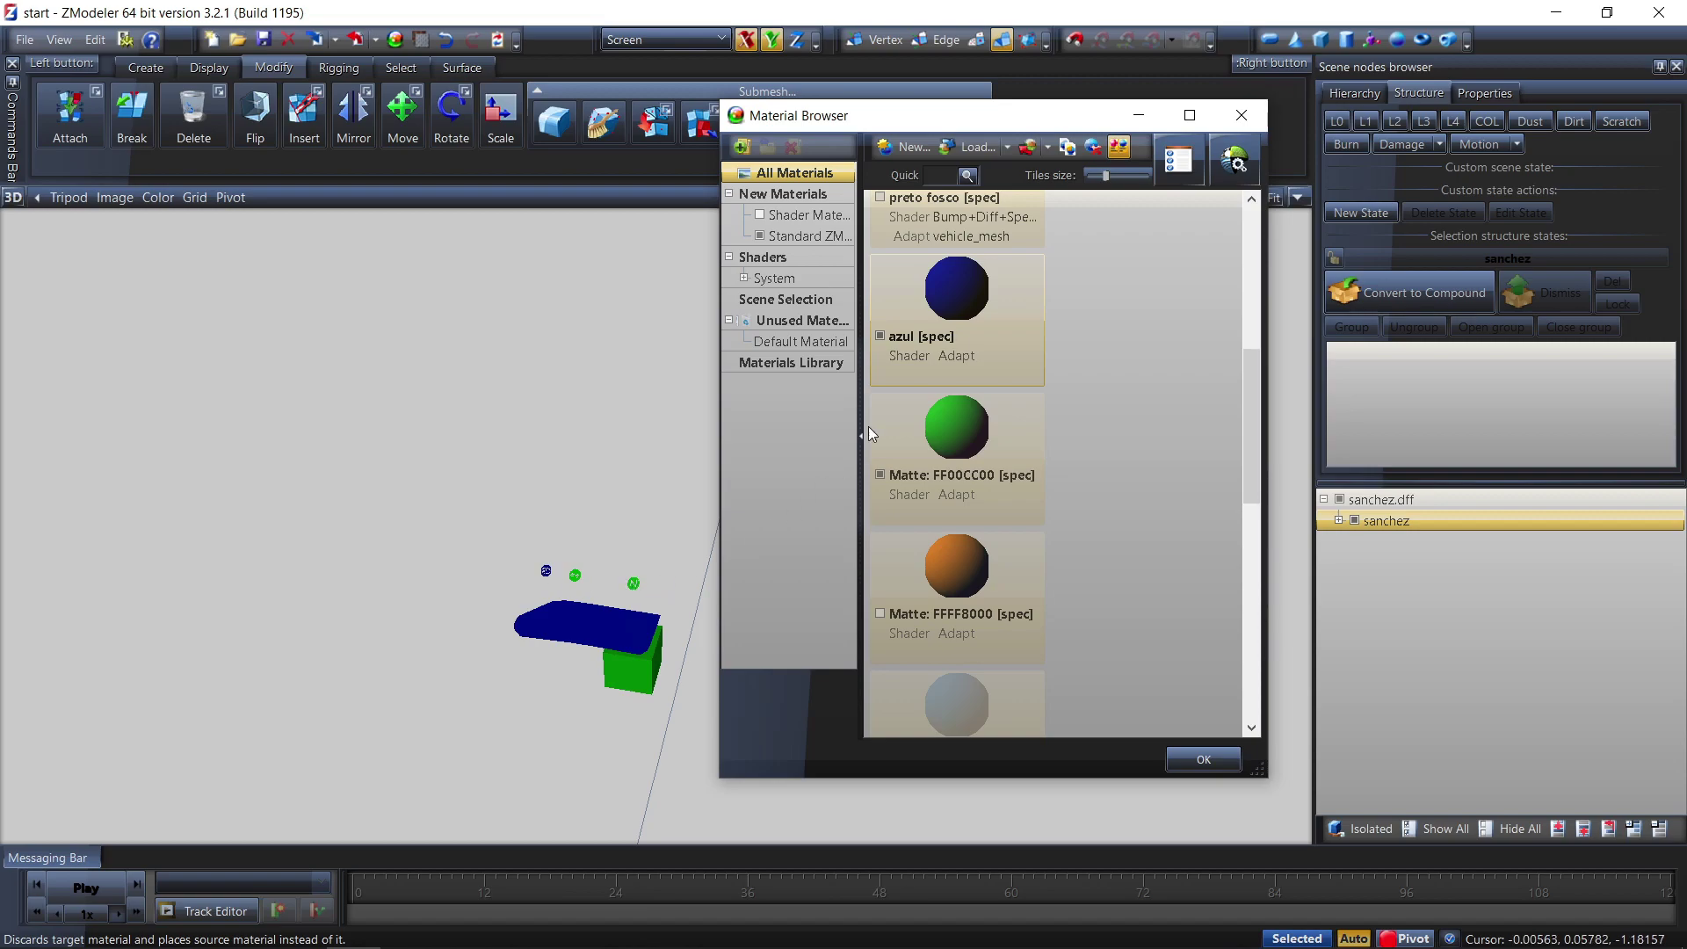
Apply the GTAV vehicle_lightsemissive shader to the azul [spec] material
left_click(1235, 161)
mouse_move(1248, 224)
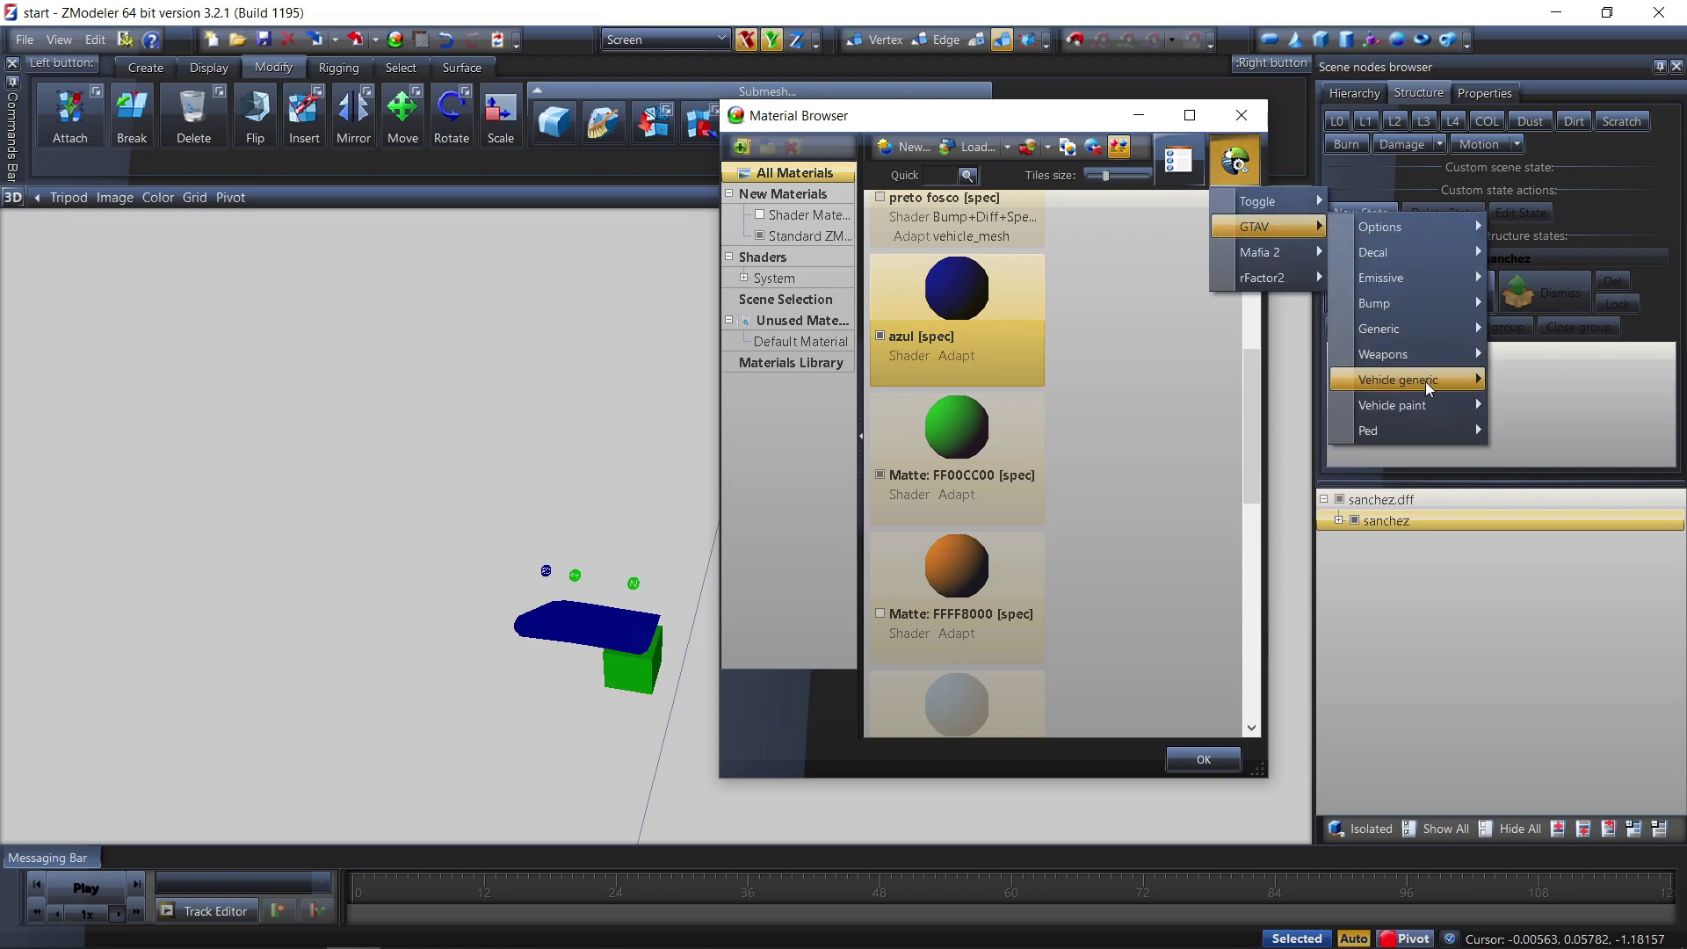
mouse_move(1425, 381)
left_click(1248, 448)
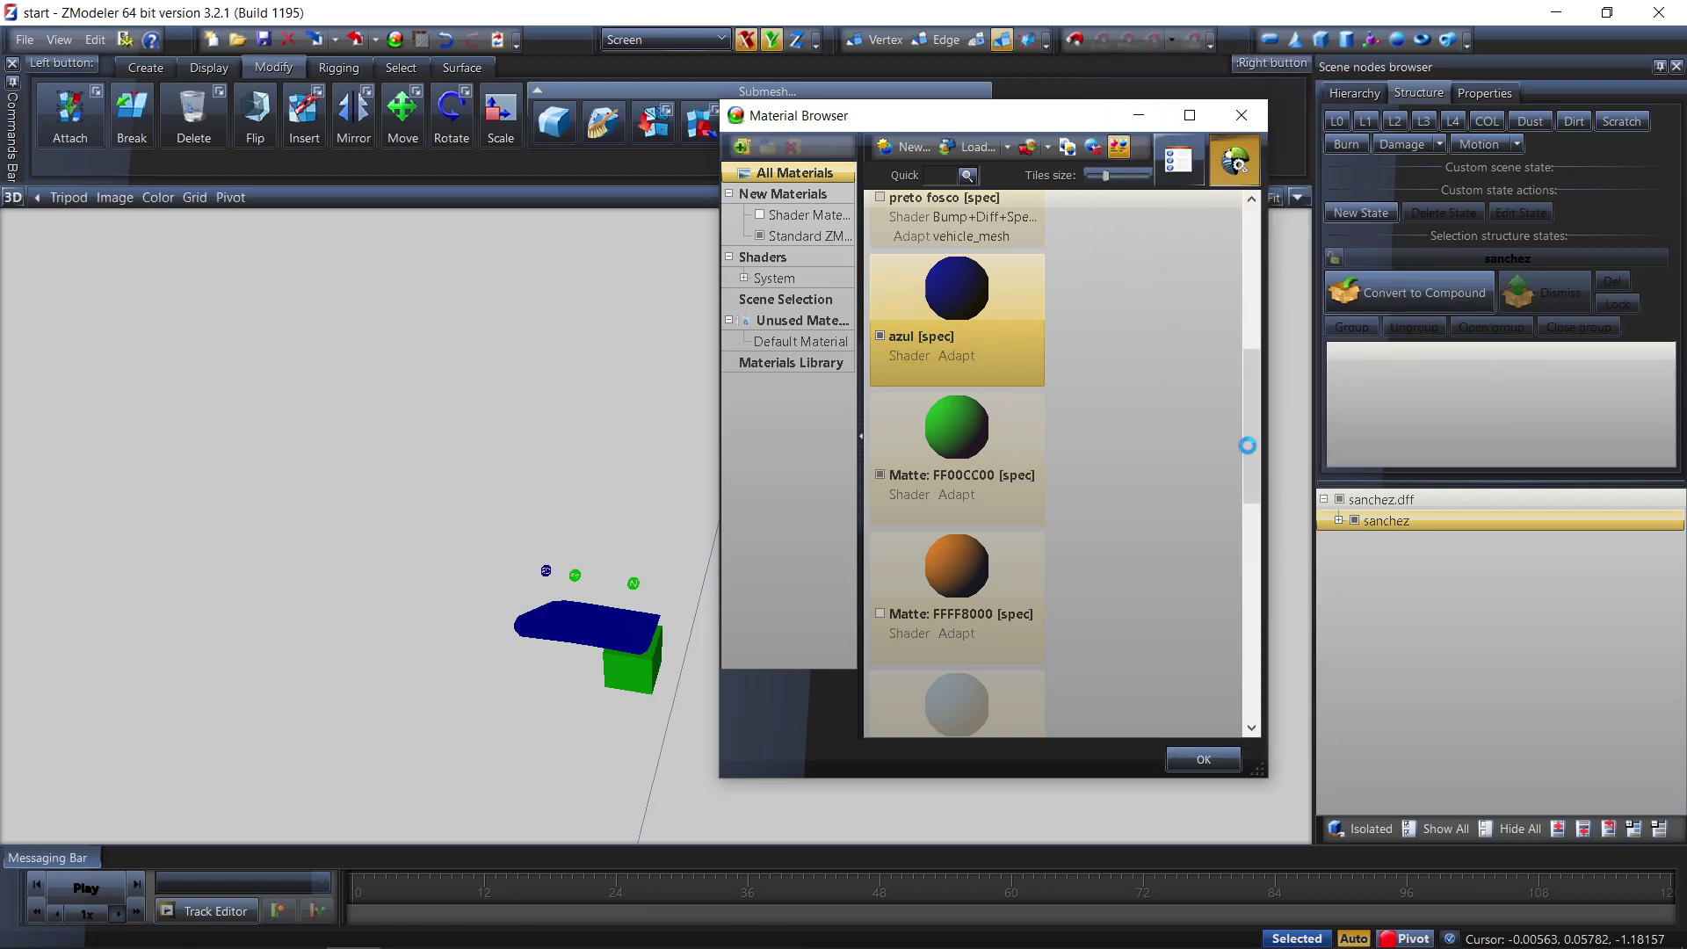
Set the specular power of azul [spec] to 2000 and its emissive level to 0, and close its properties
double_click(942, 271)
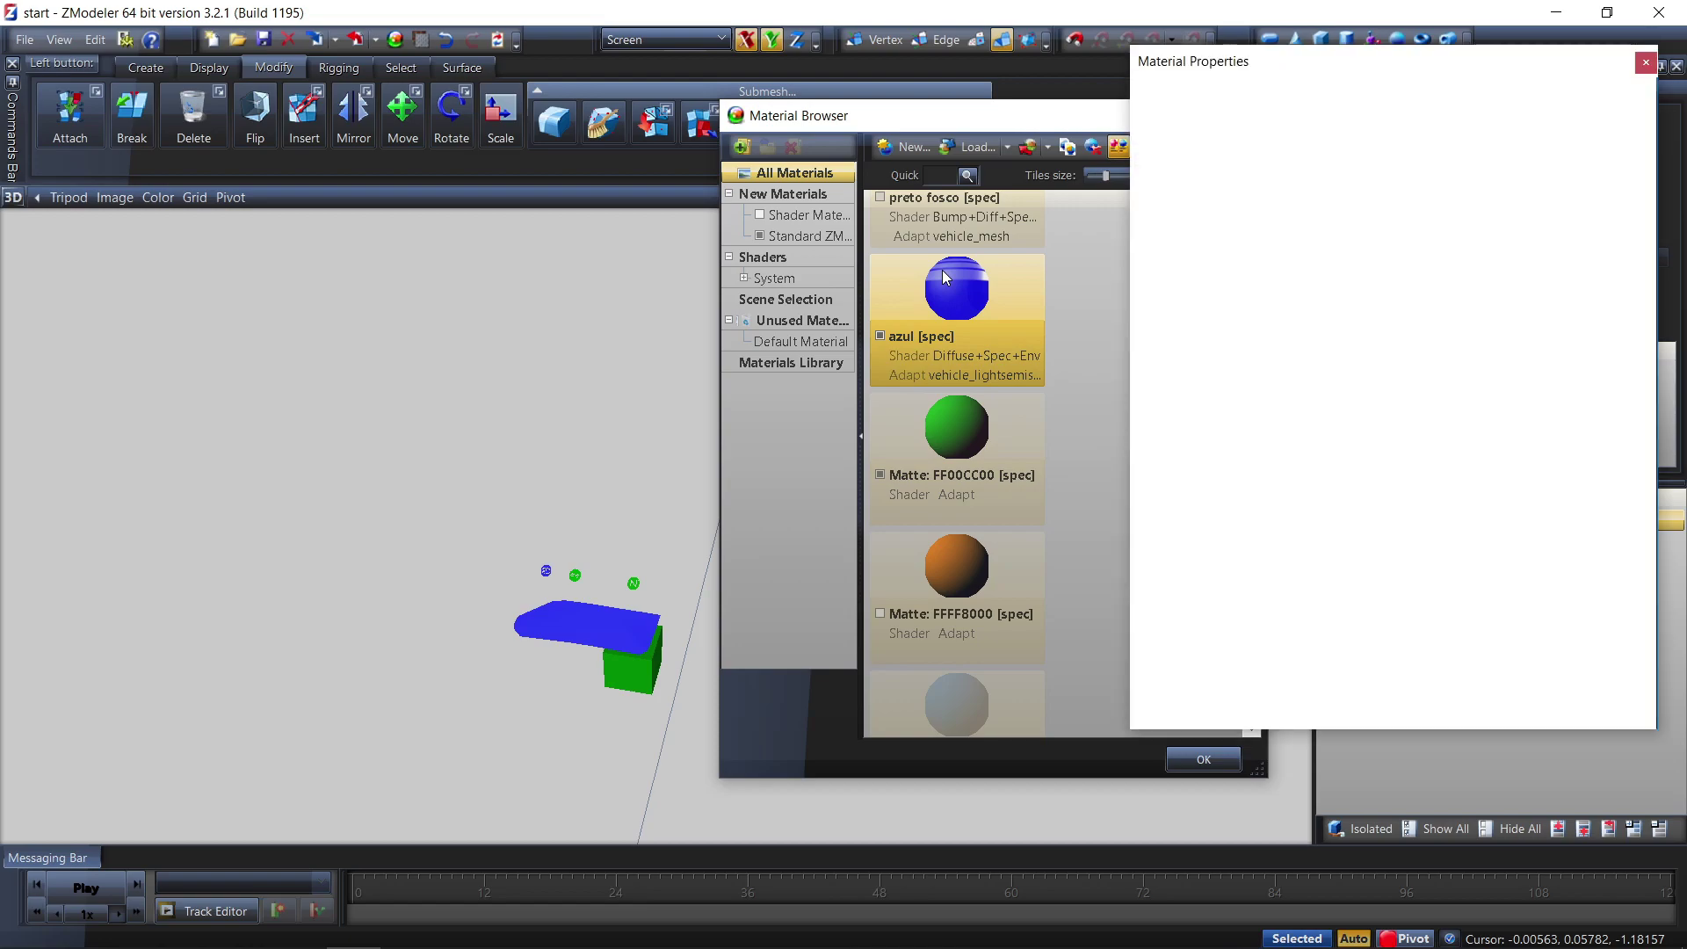
left_click(1426, 58)
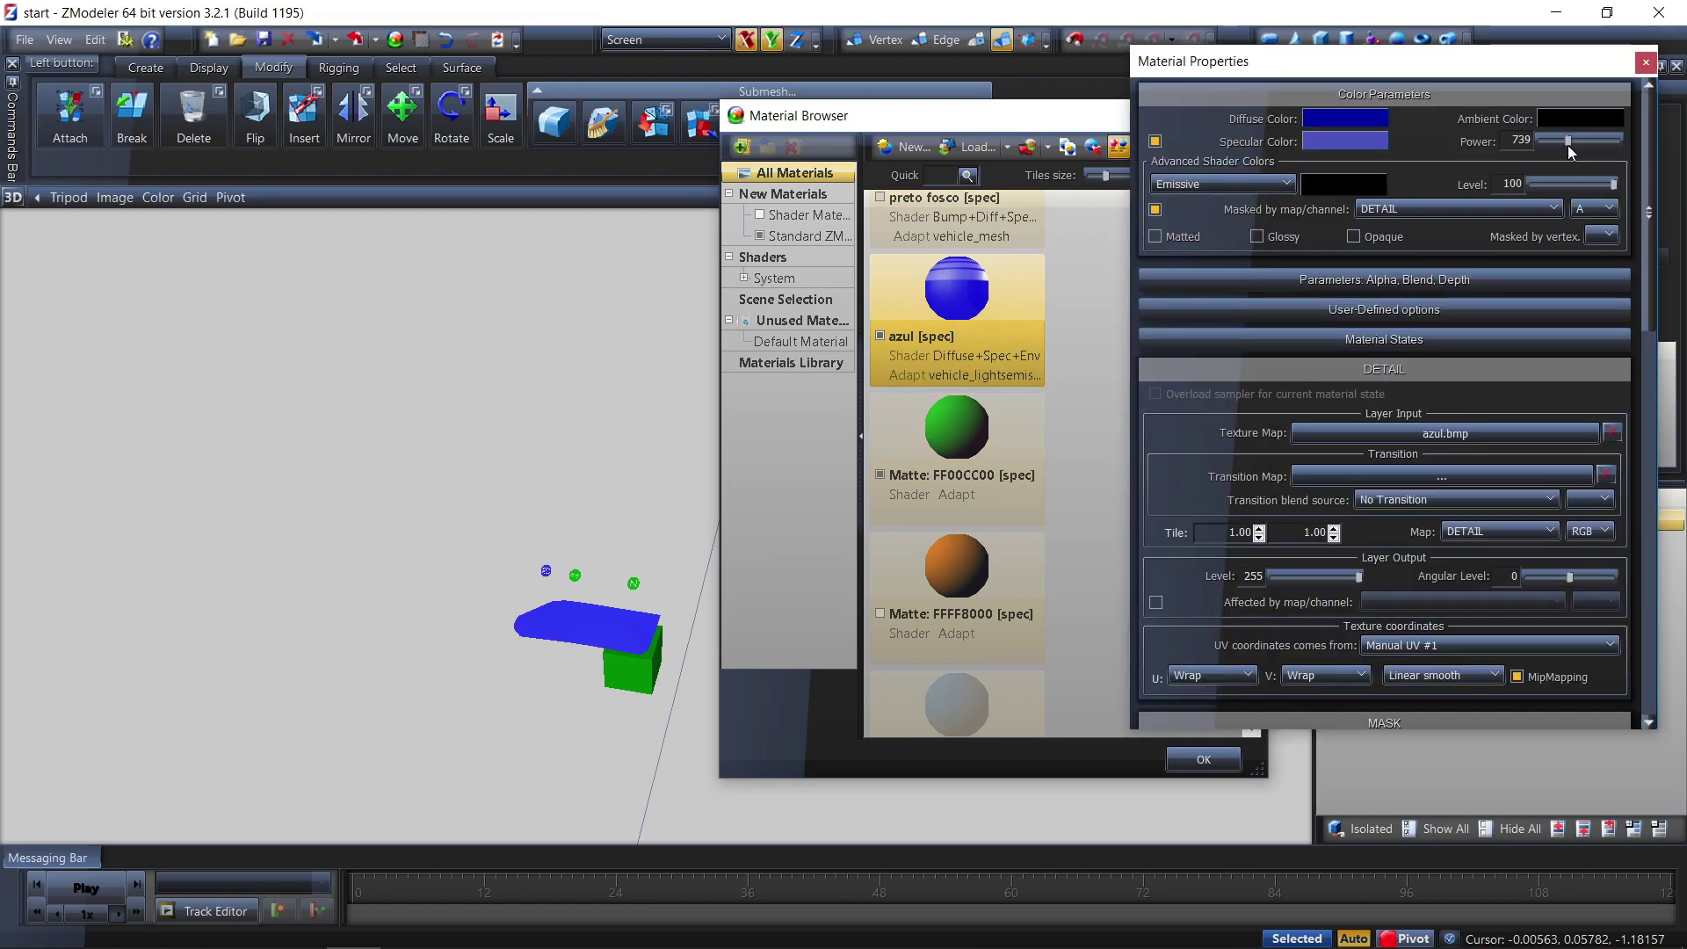
left_click_drag(1569, 141, 1505, 191)
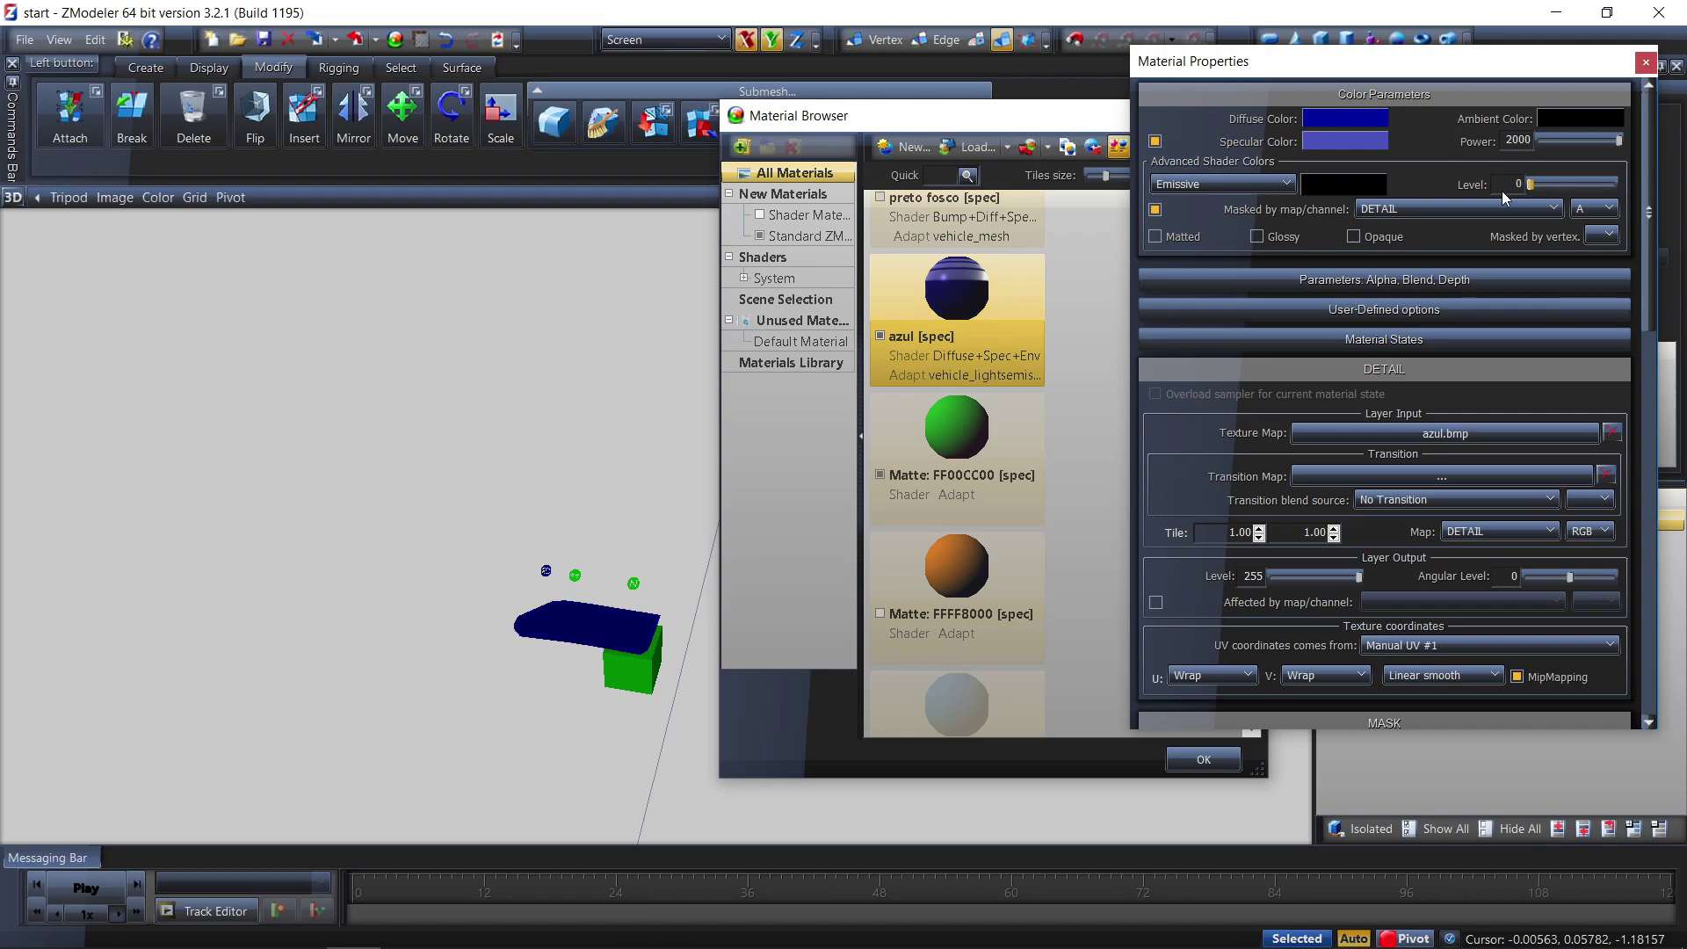
left_click_drag(1649, 167, 1647, 195)
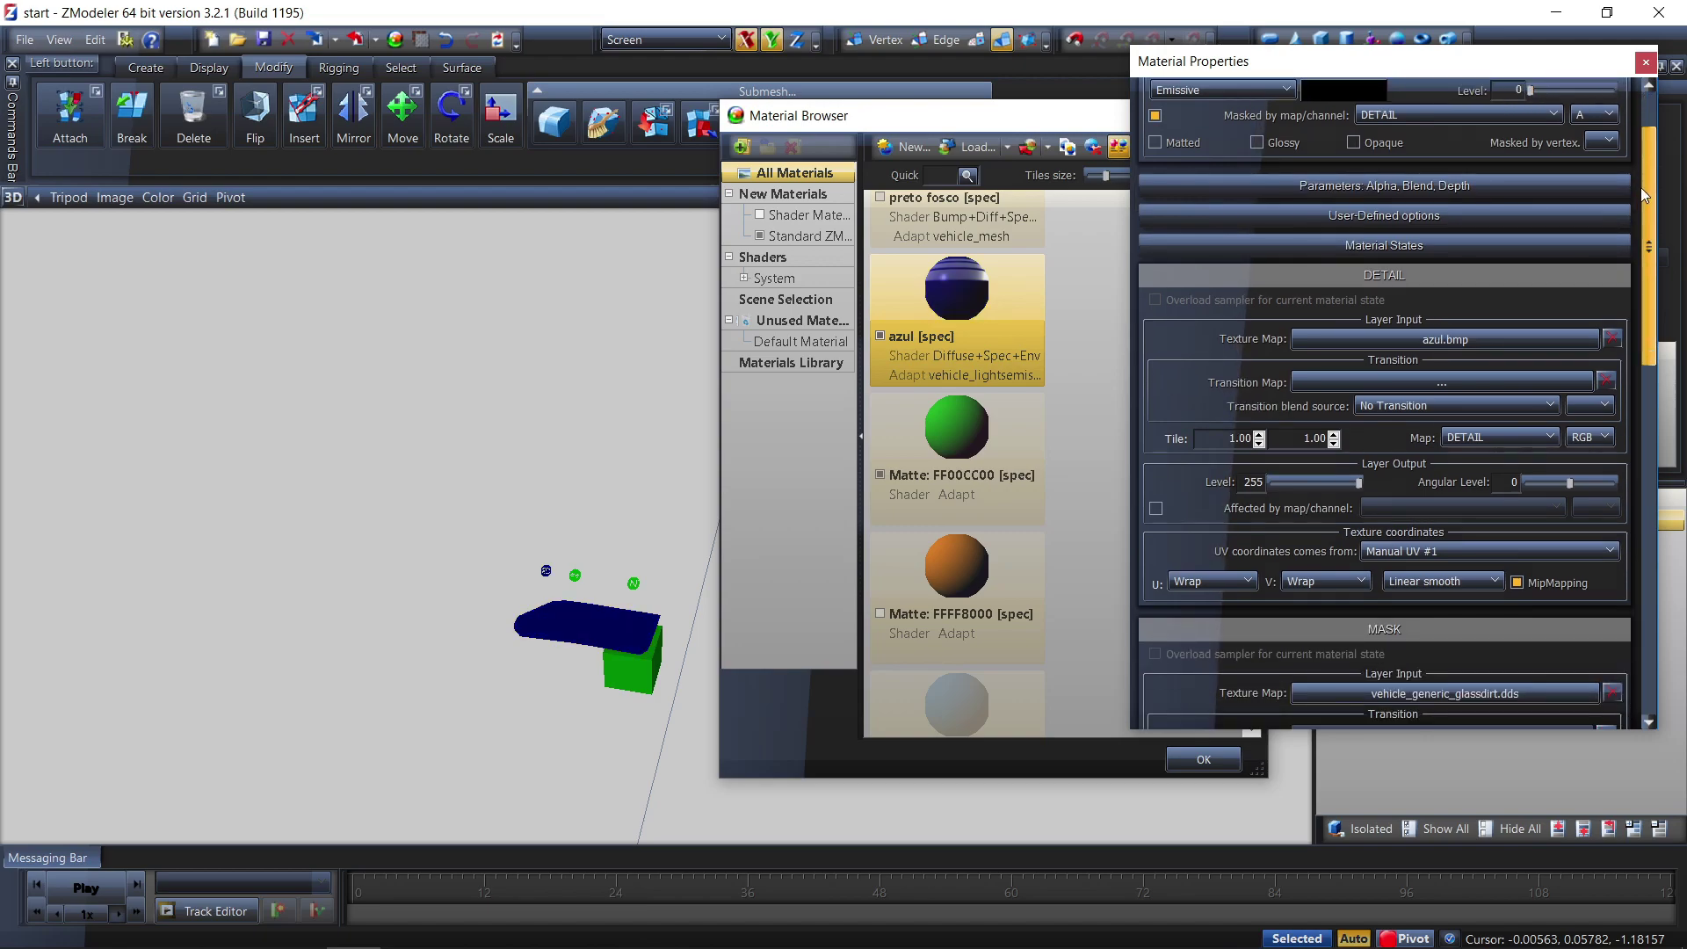
left_click(1646, 61)
Hide the azul [spec] parts and apply the GTAV vehicle_lightsemissive shader to the Matte: FF00CC00 [spec] material
left_click(880, 336)
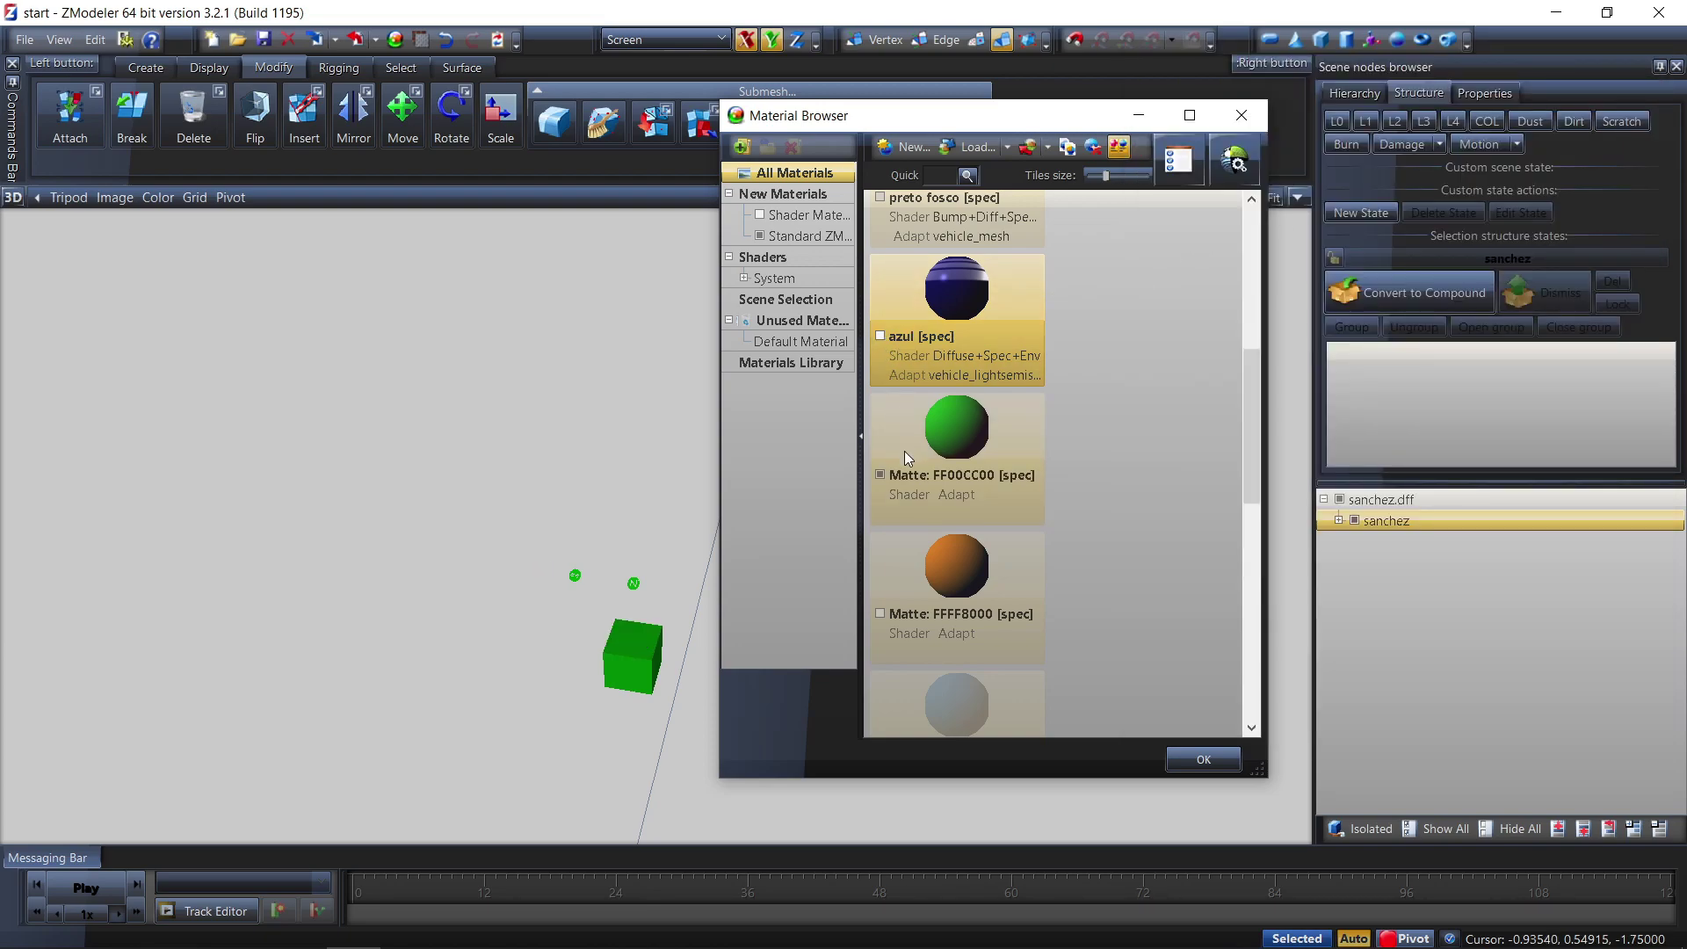
left_click(881, 475)
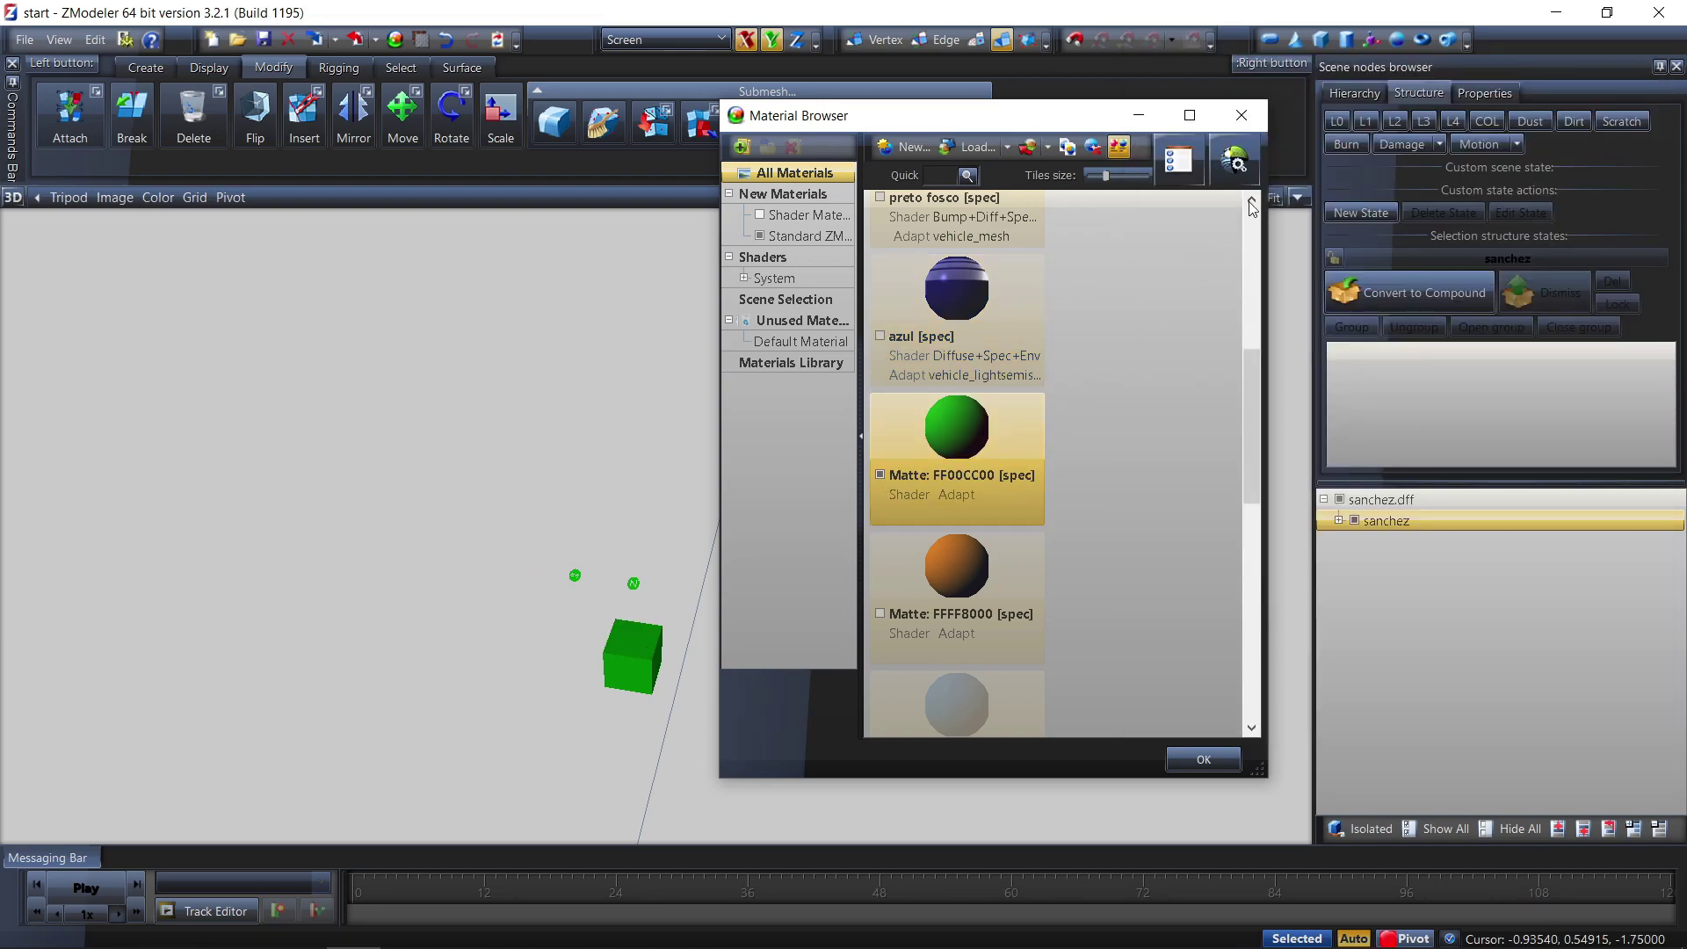
left_click(1235, 160)
mouse_move(1266, 227)
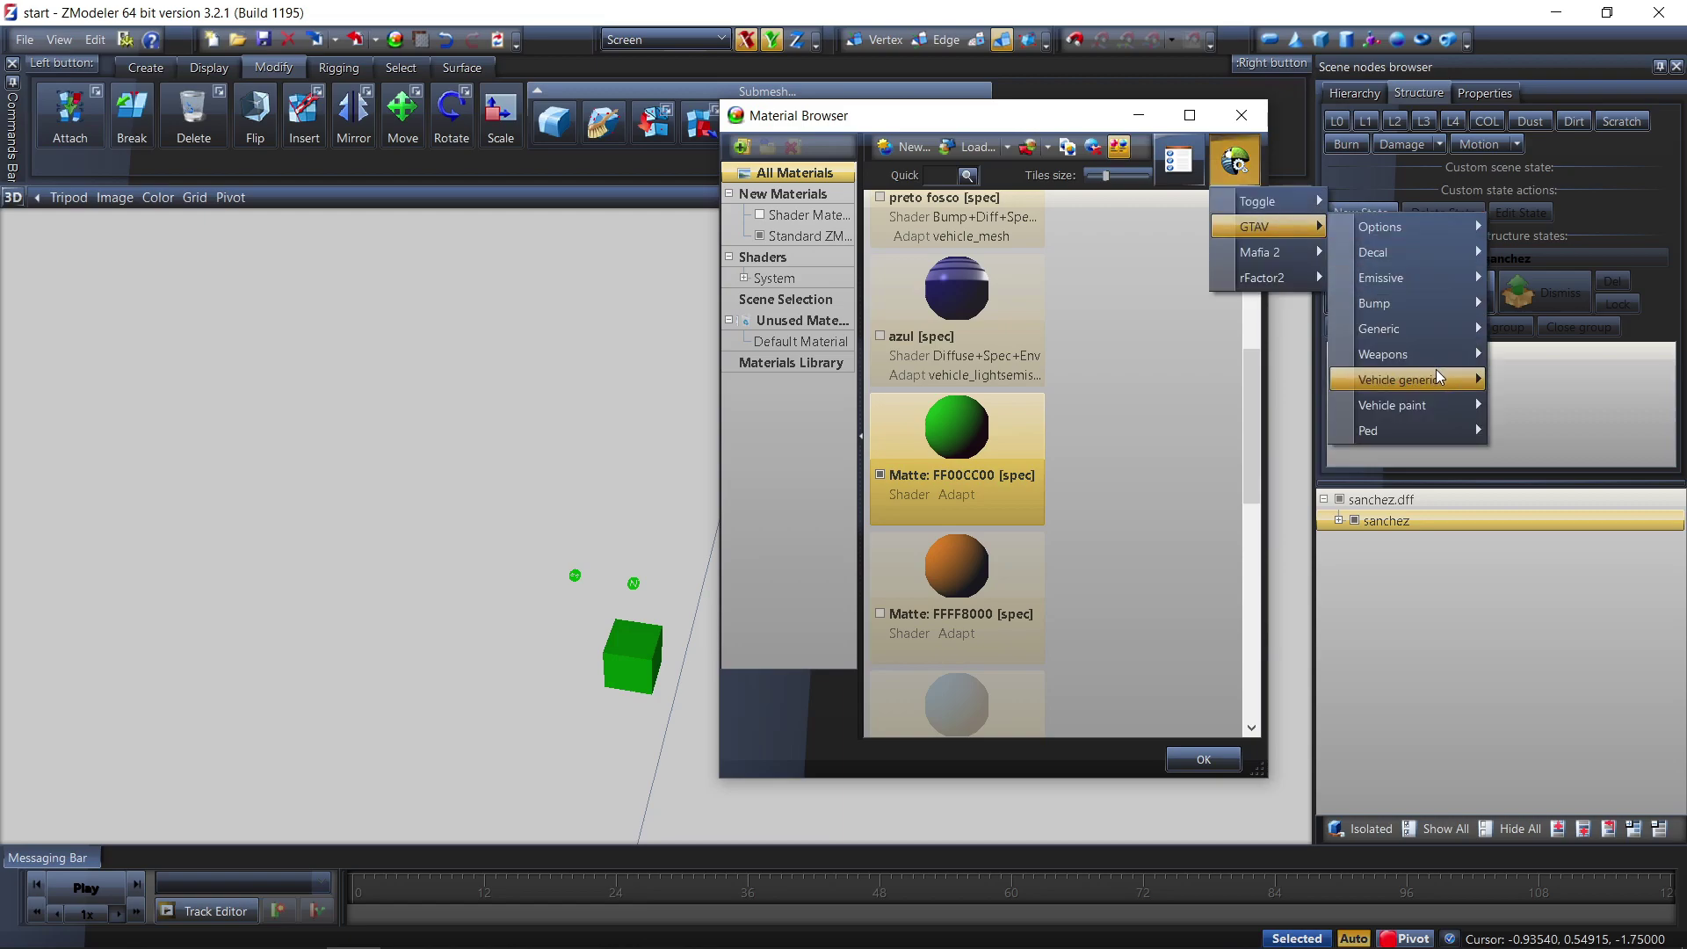
mouse_move(1390, 405)
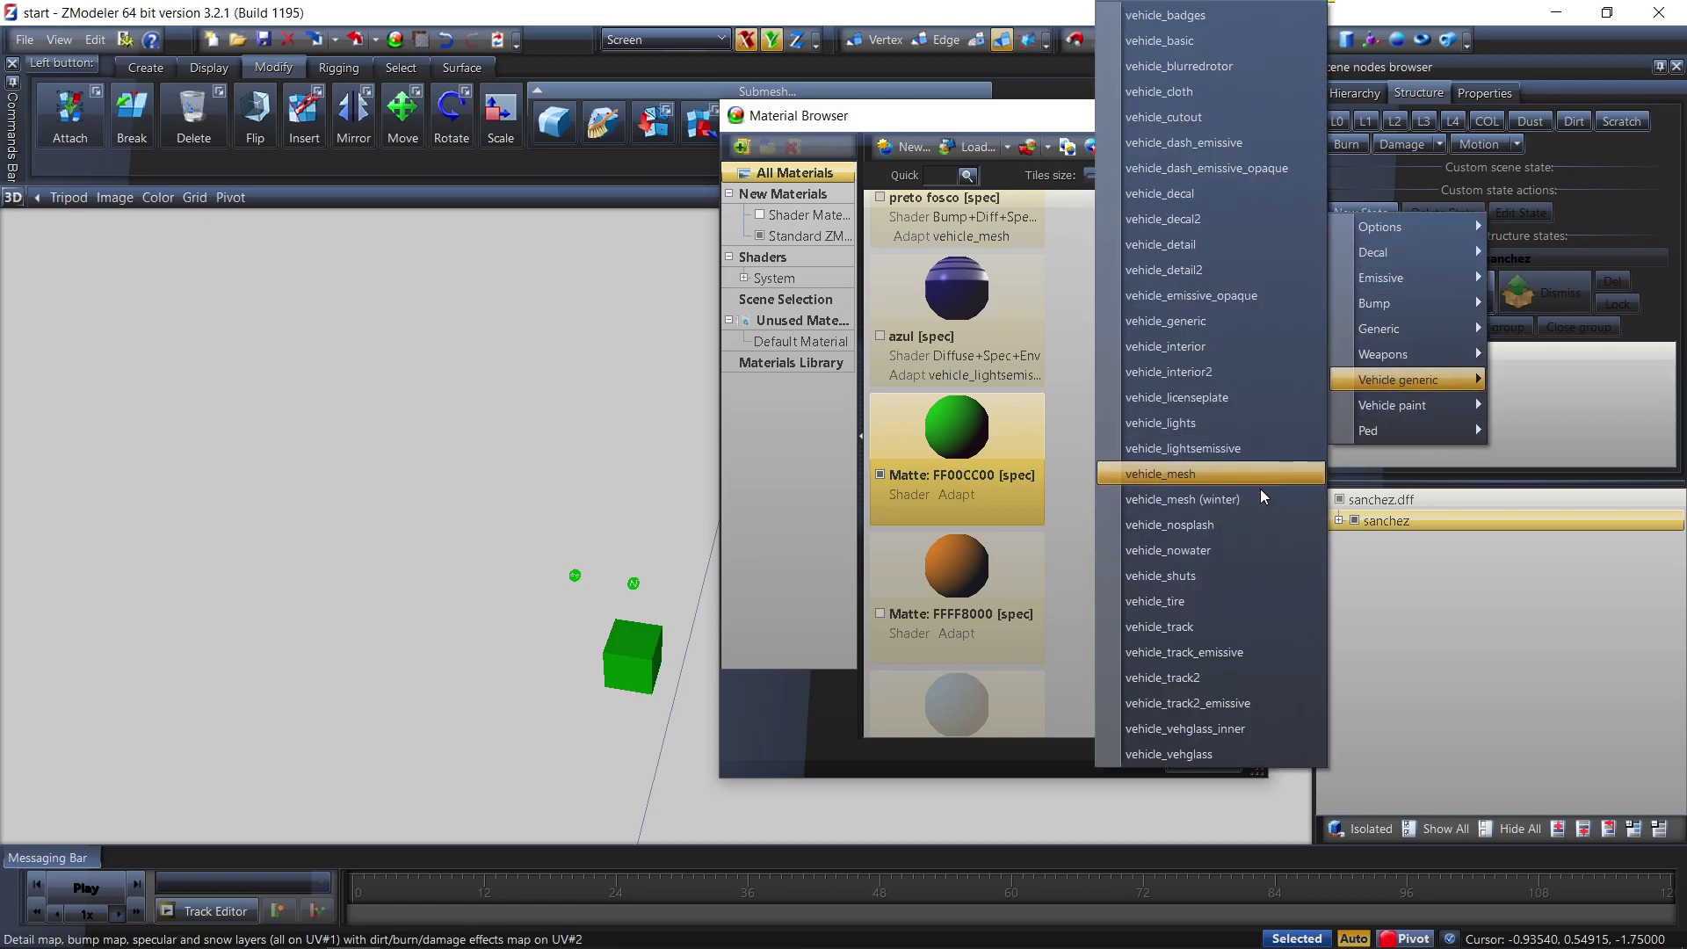
left_click(1184, 450)
Give Matte: FF00CC00 [spec] specular power 2000, emissive level 0 and the verdepainel.bmp detail texture map, and close its properties
double_click(958, 438)
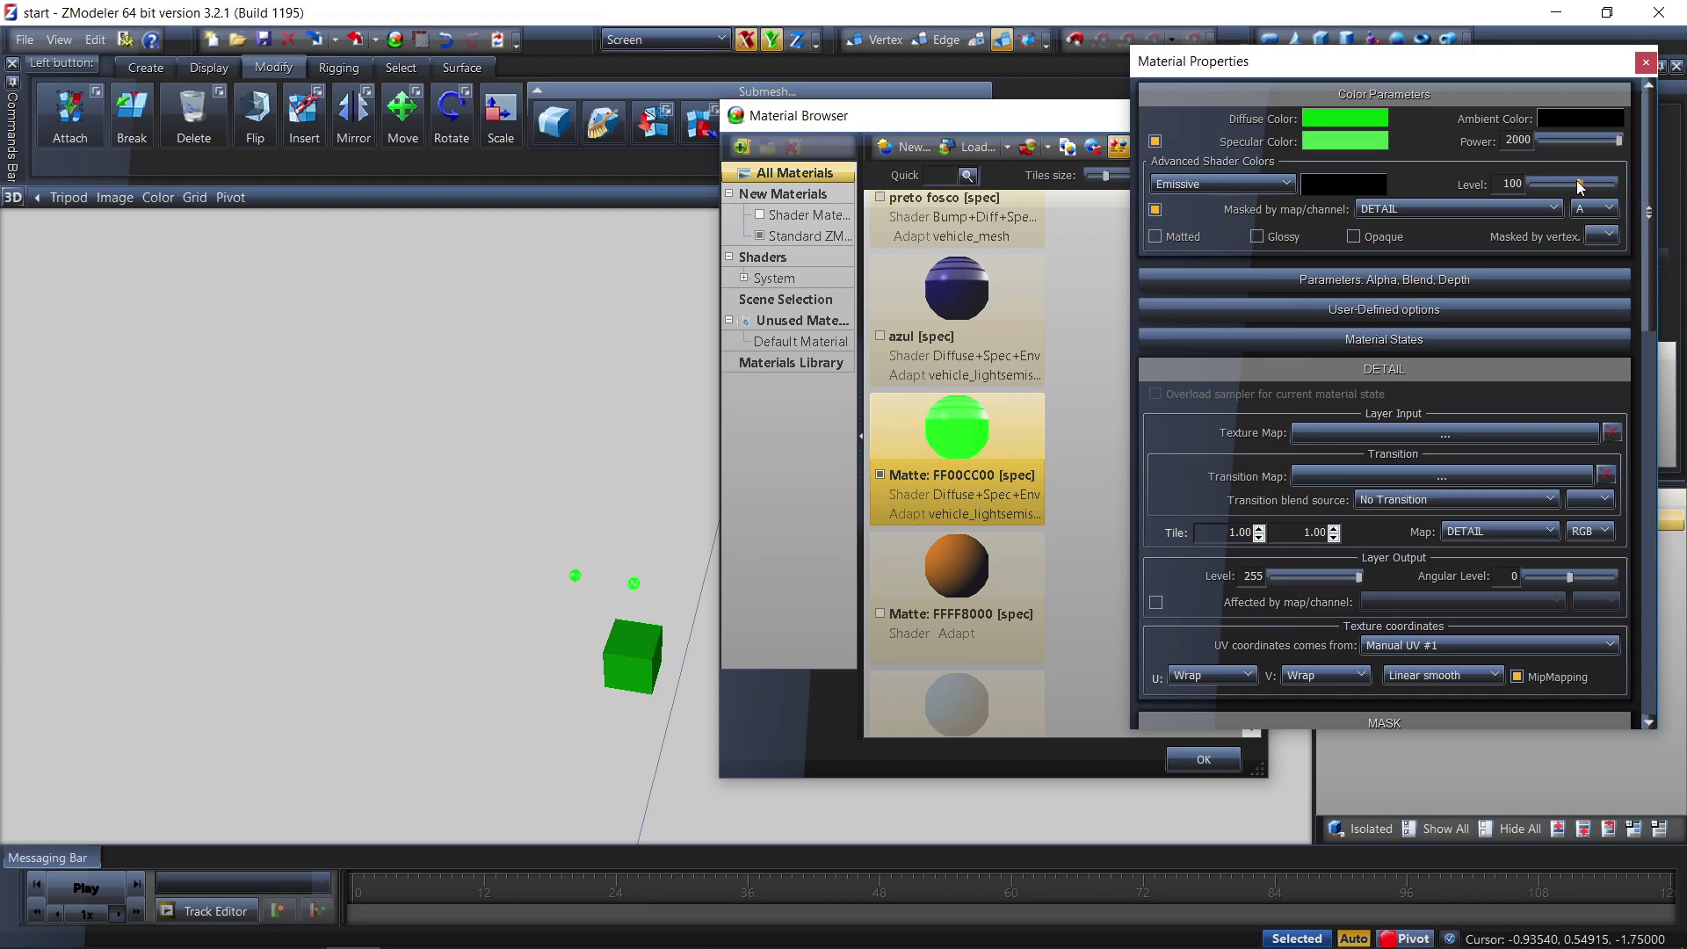
left_click_drag(1589, 189, 1496, 183)
left_click(1471, 431)
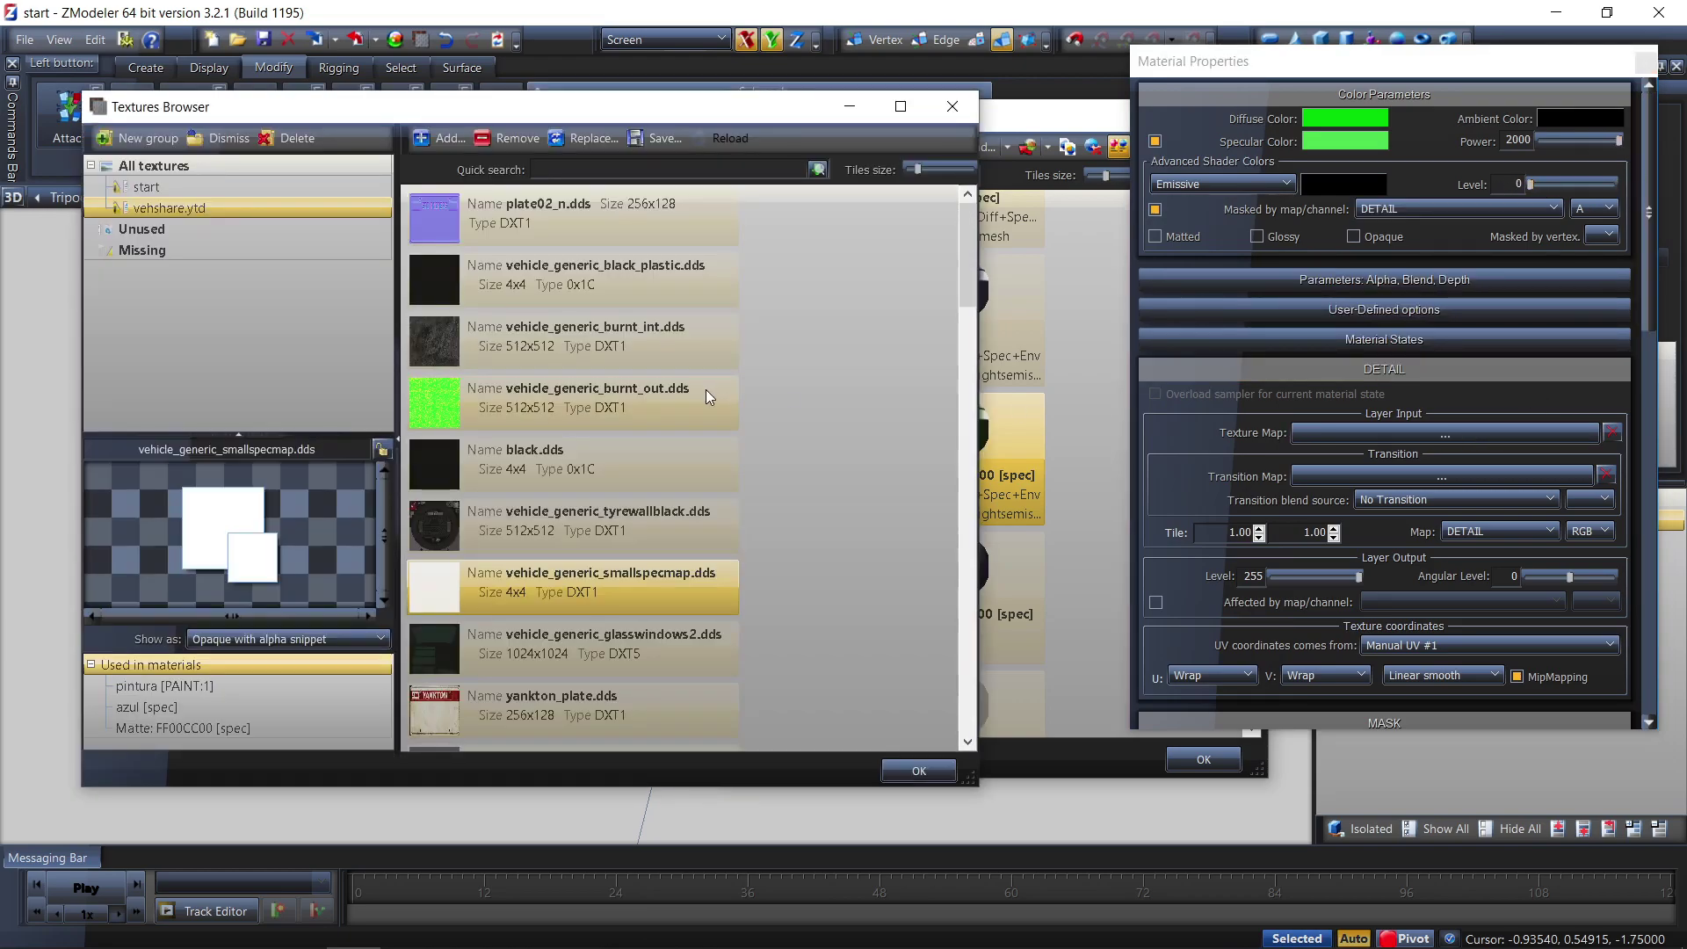
left_click(174, 186)
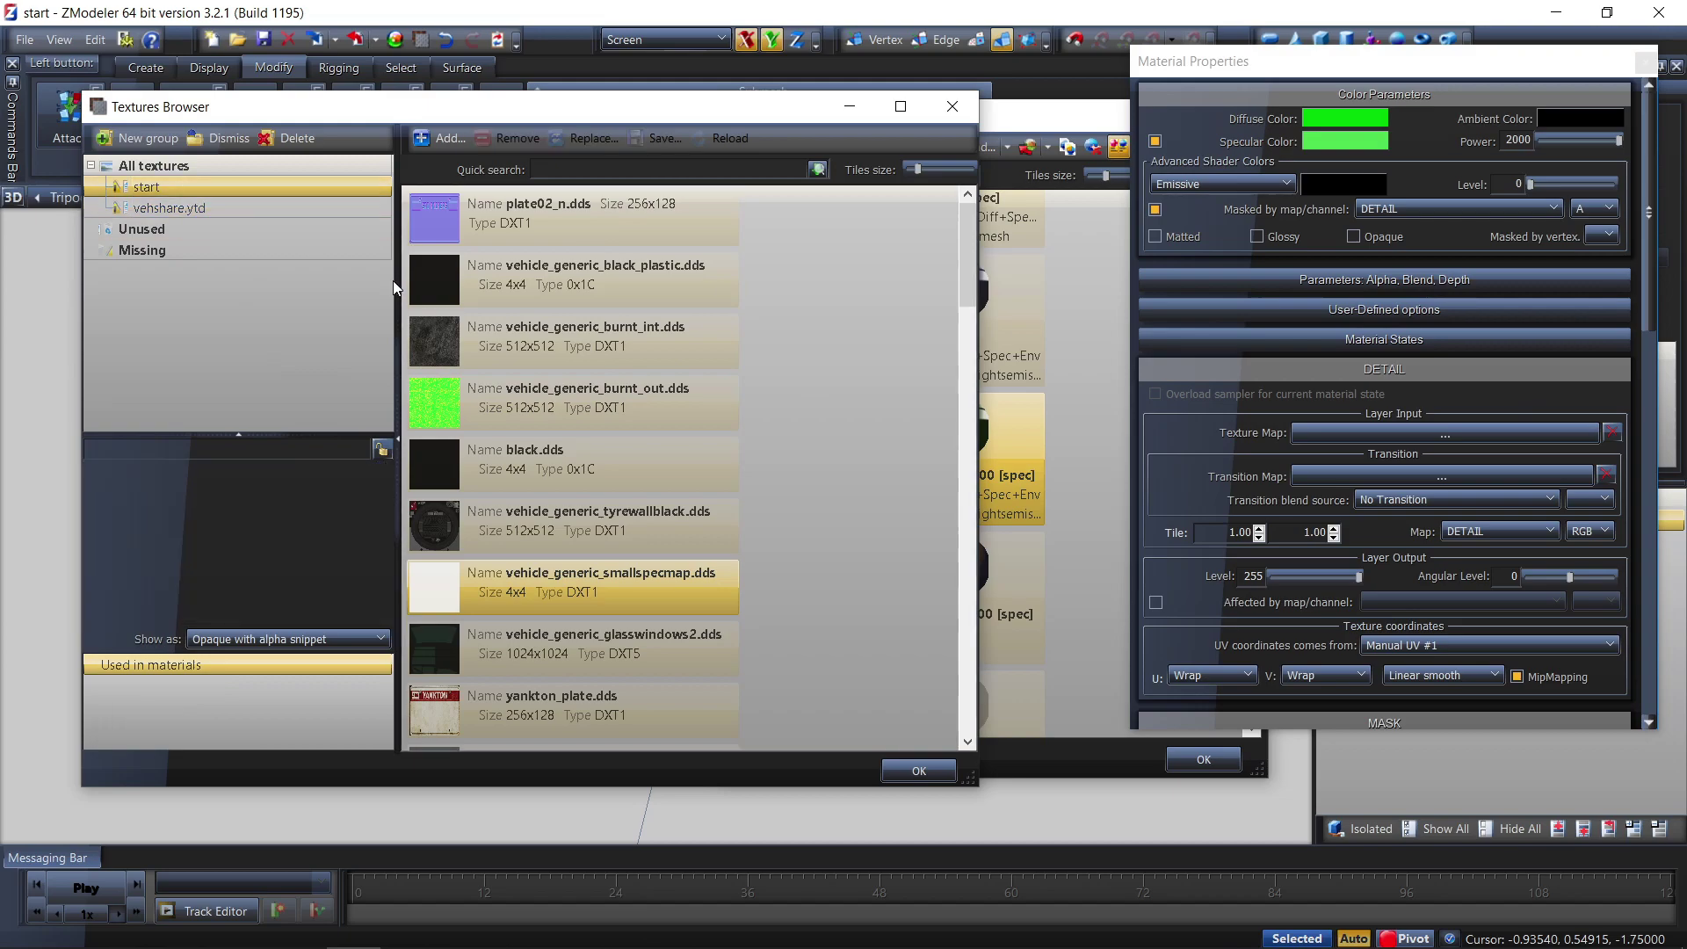
scroll(646, 413, "down", 10)
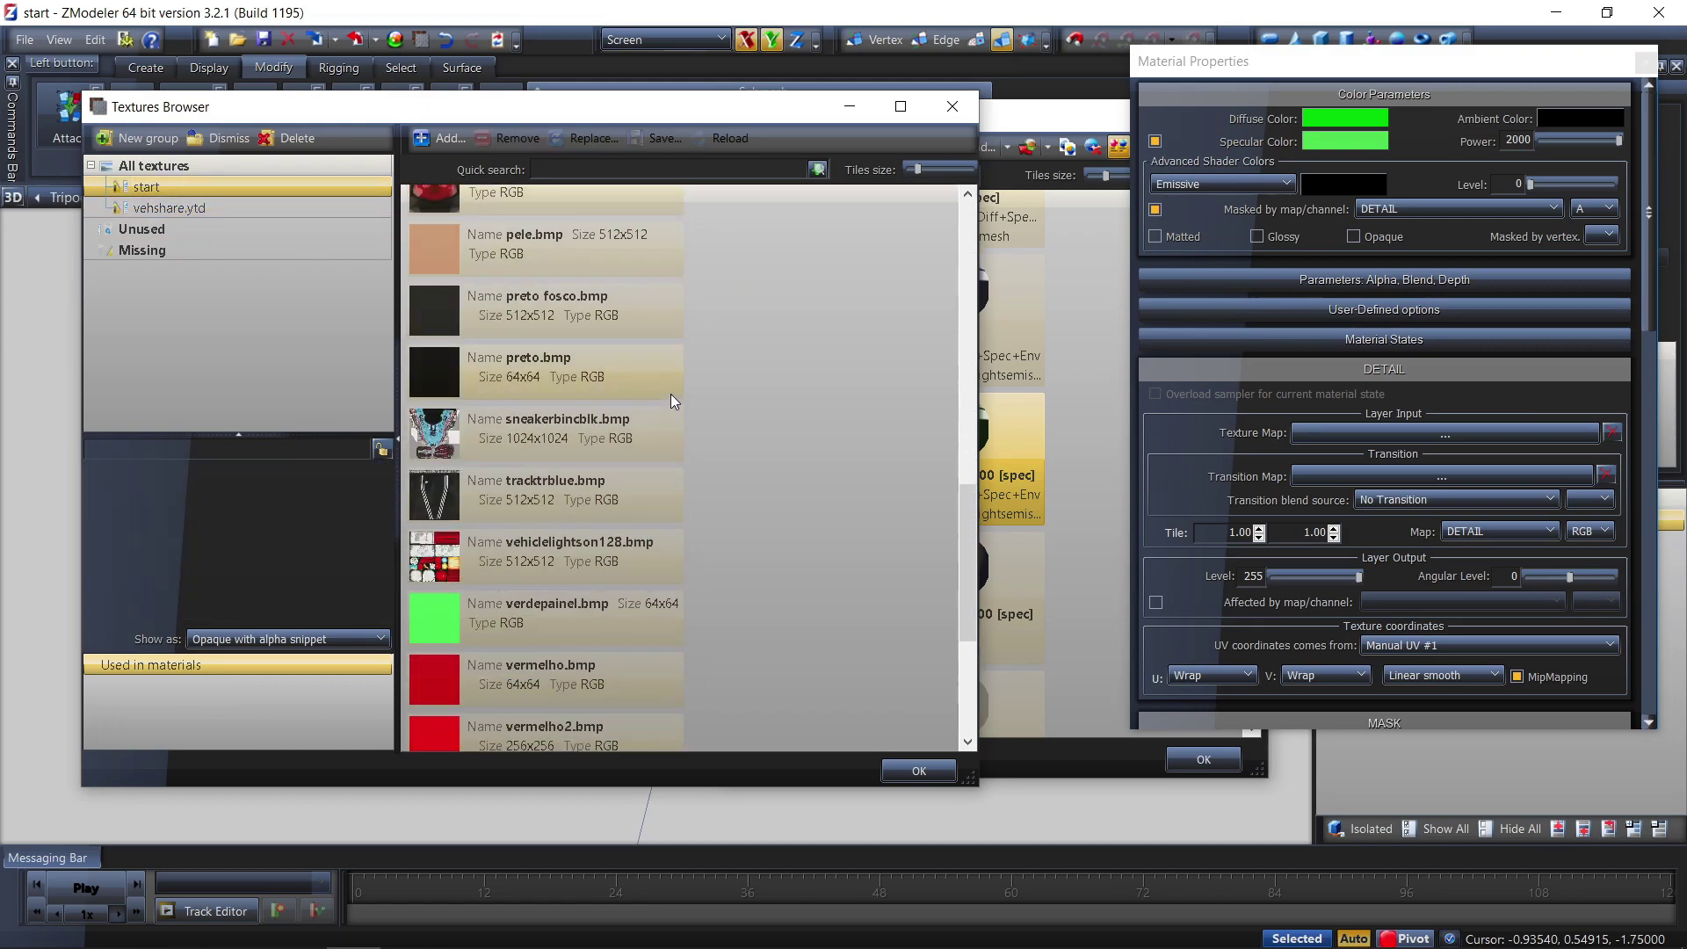
left_click(550, 610)
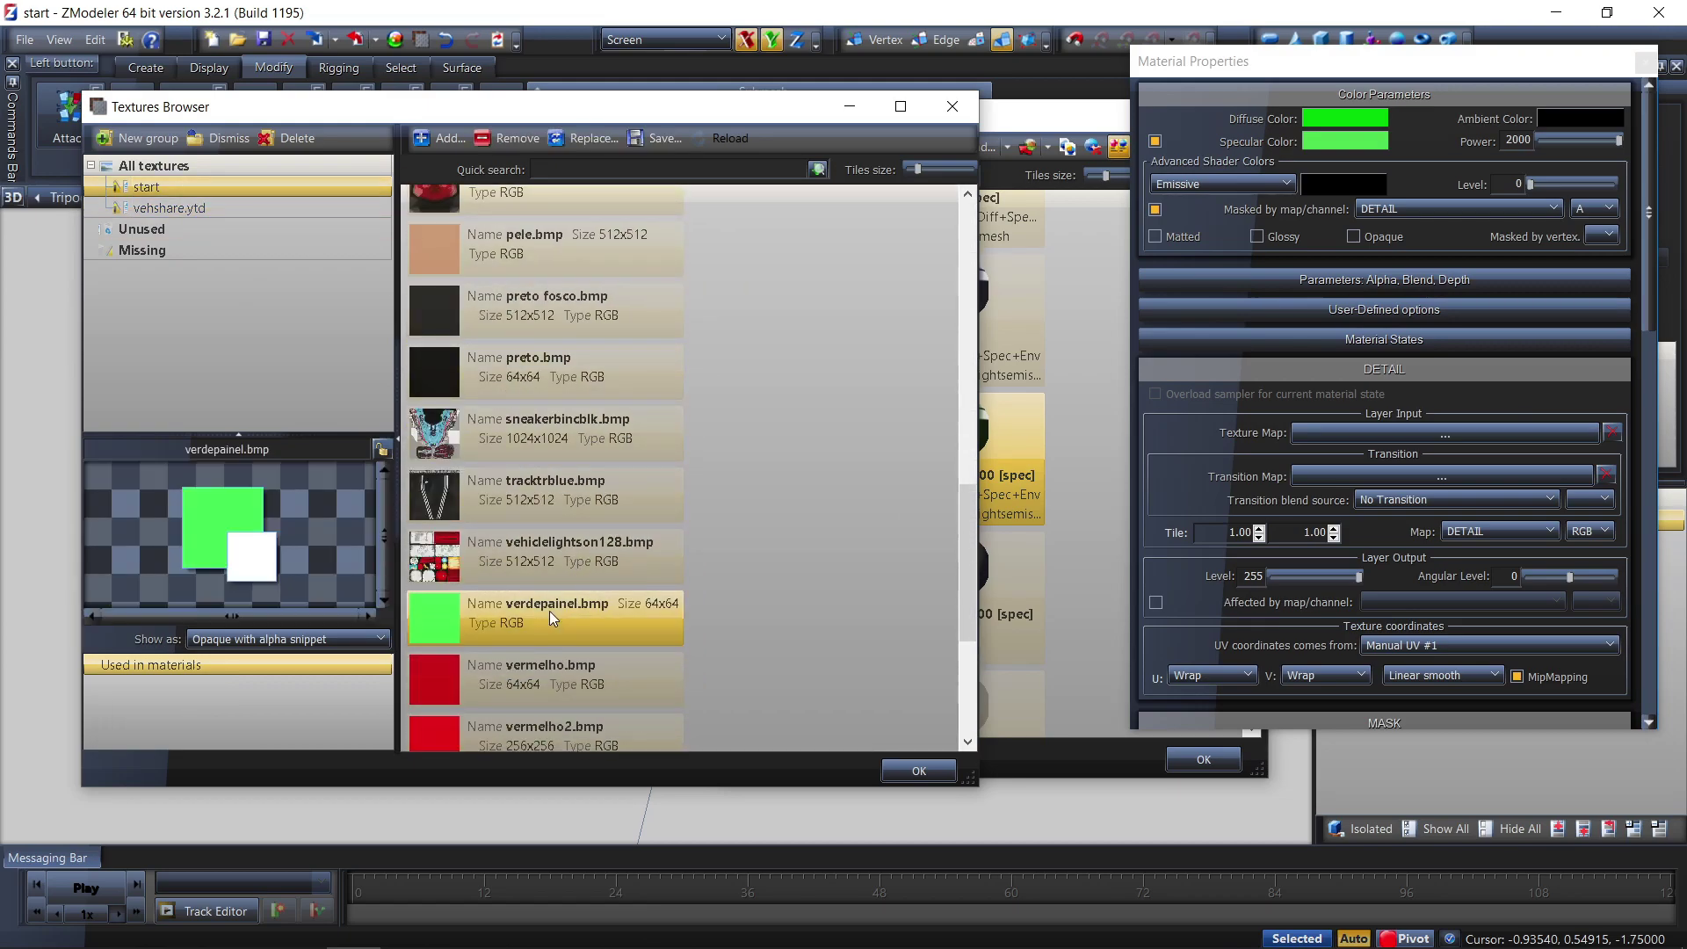
left_click(912, 770)
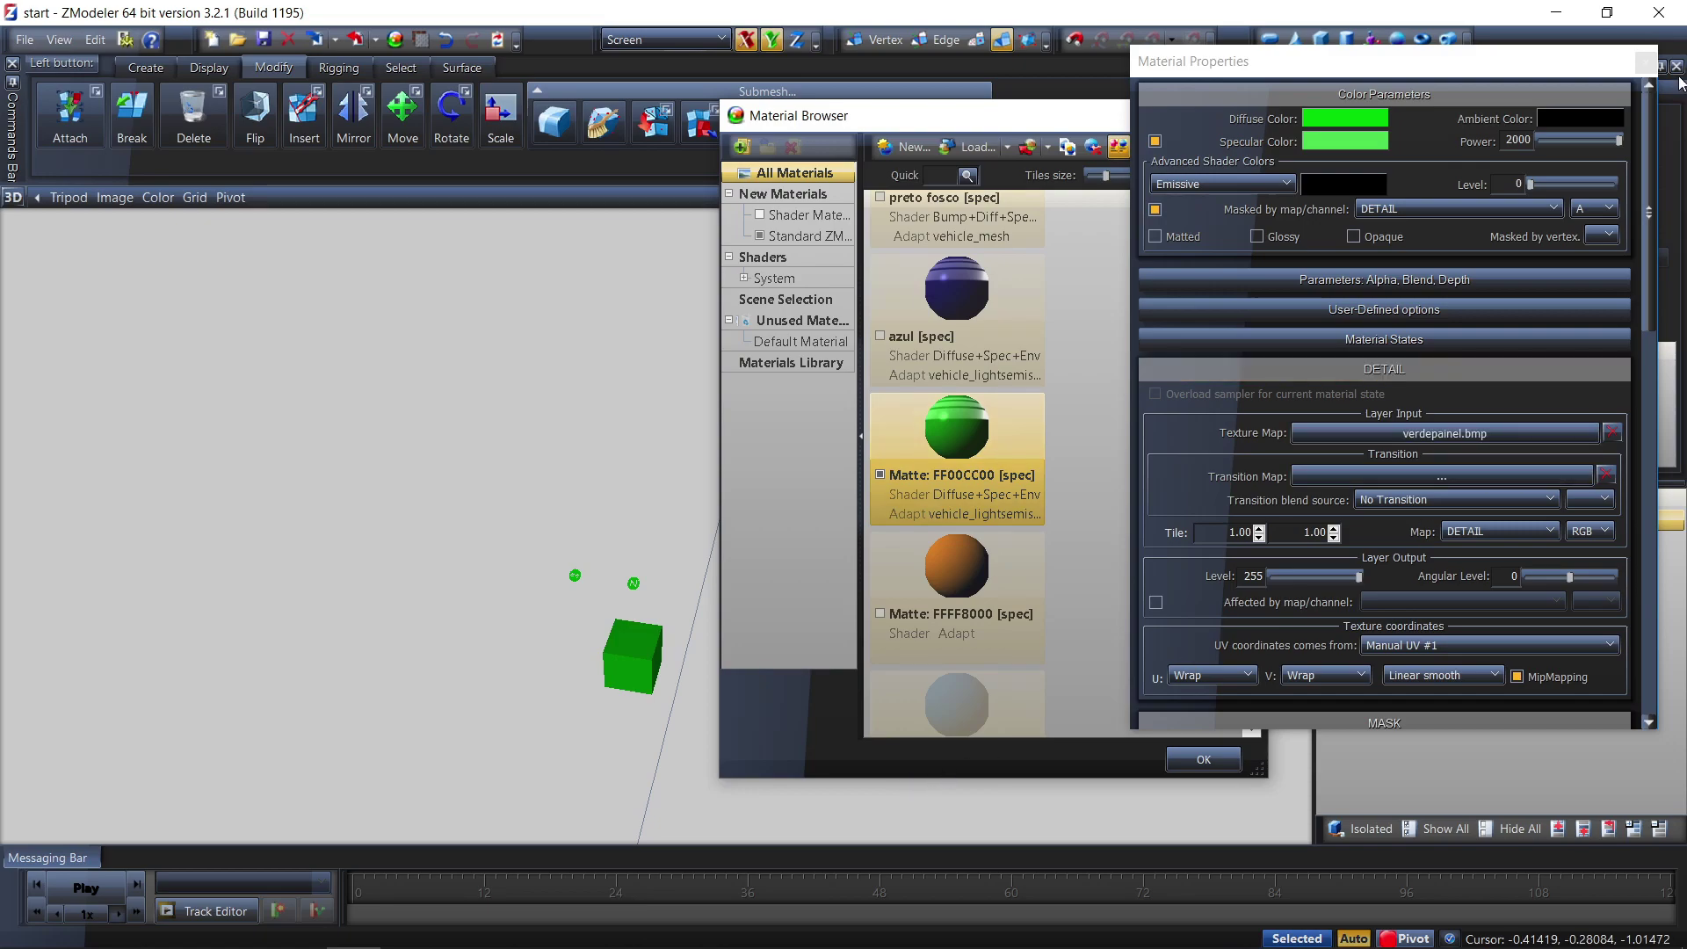
left_click(1645, 62)
Hide the Matte: FF00CC00 [spec] parts and examine the parts using Matte: FFFF8000 [spec] and Matte: 920080FF [spec,trans]
scroll(879, 477, "down", 3)
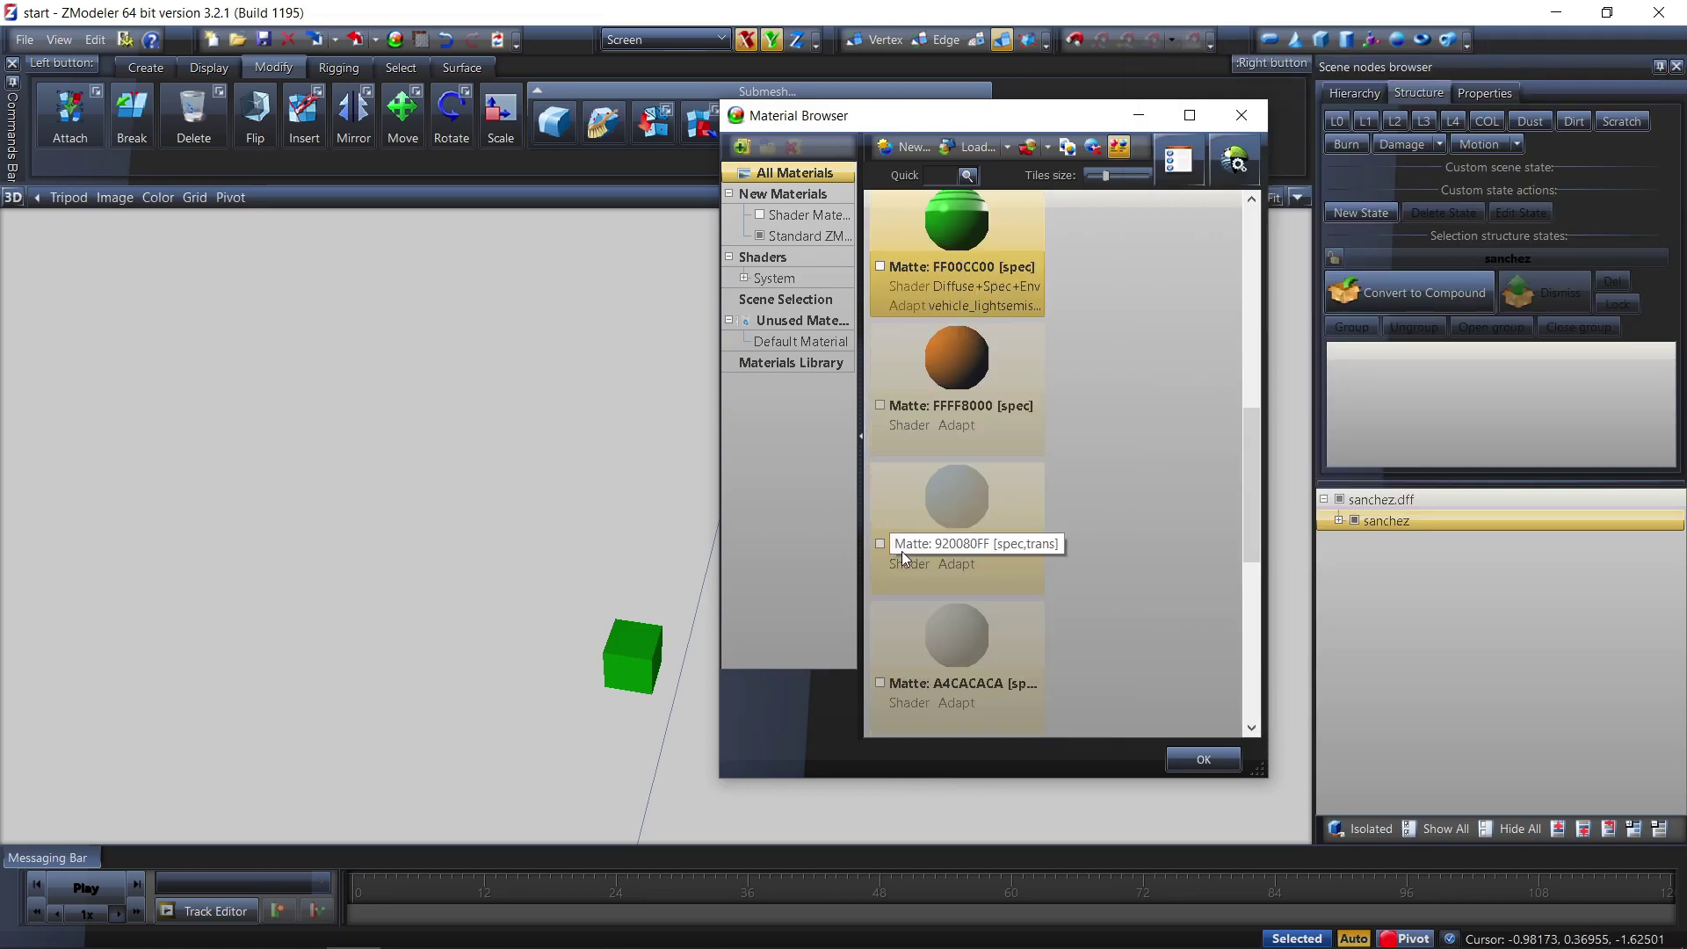
scroll(916, 480, "up", 2)
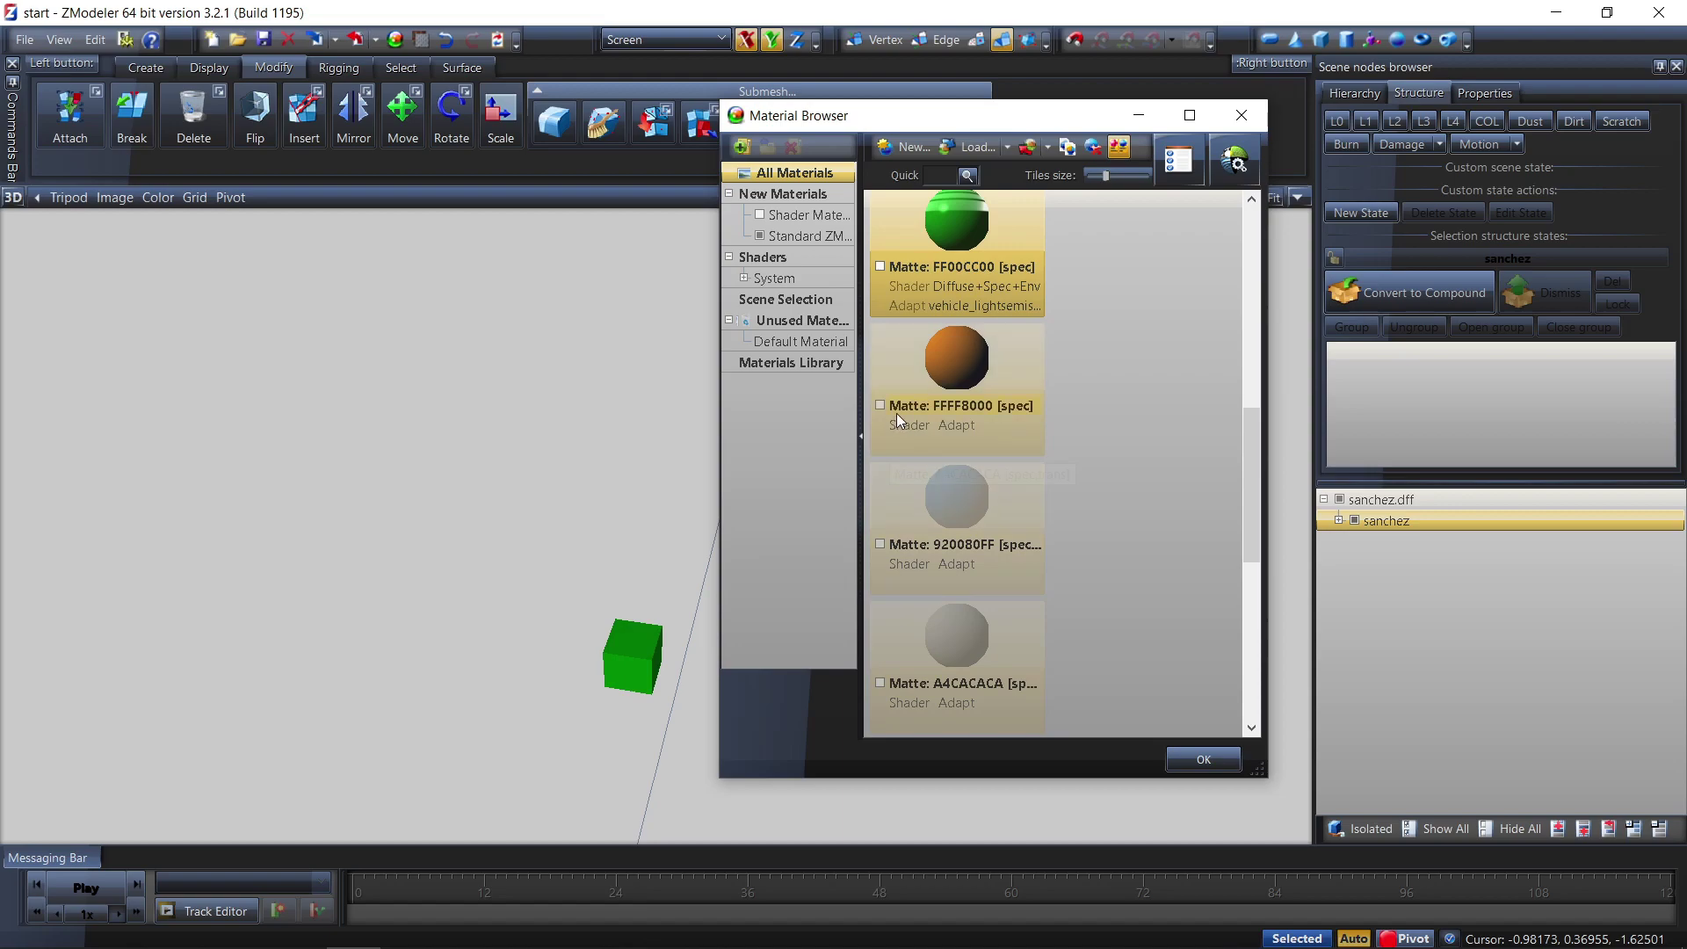
left_click(875, 405)
scroll(390, 563, "down", 5)
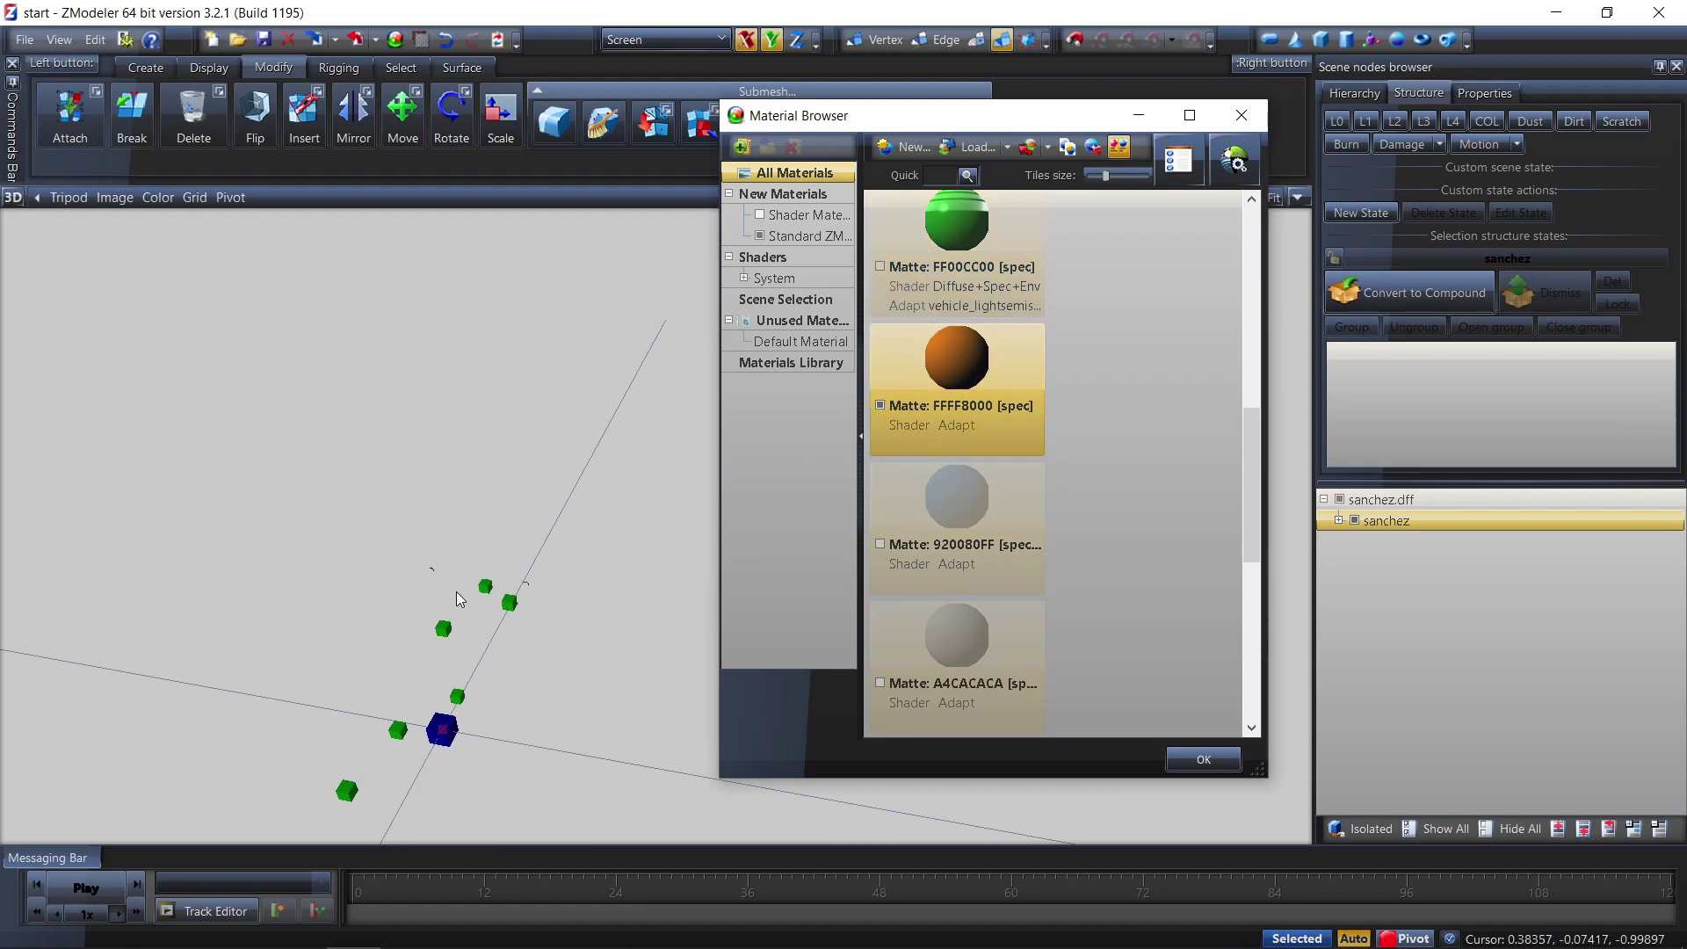
middle_click_drag(484, 652, 565, 414)
scroll(489, 479, "up", 4)
scroll(499, 482, "up", 1)
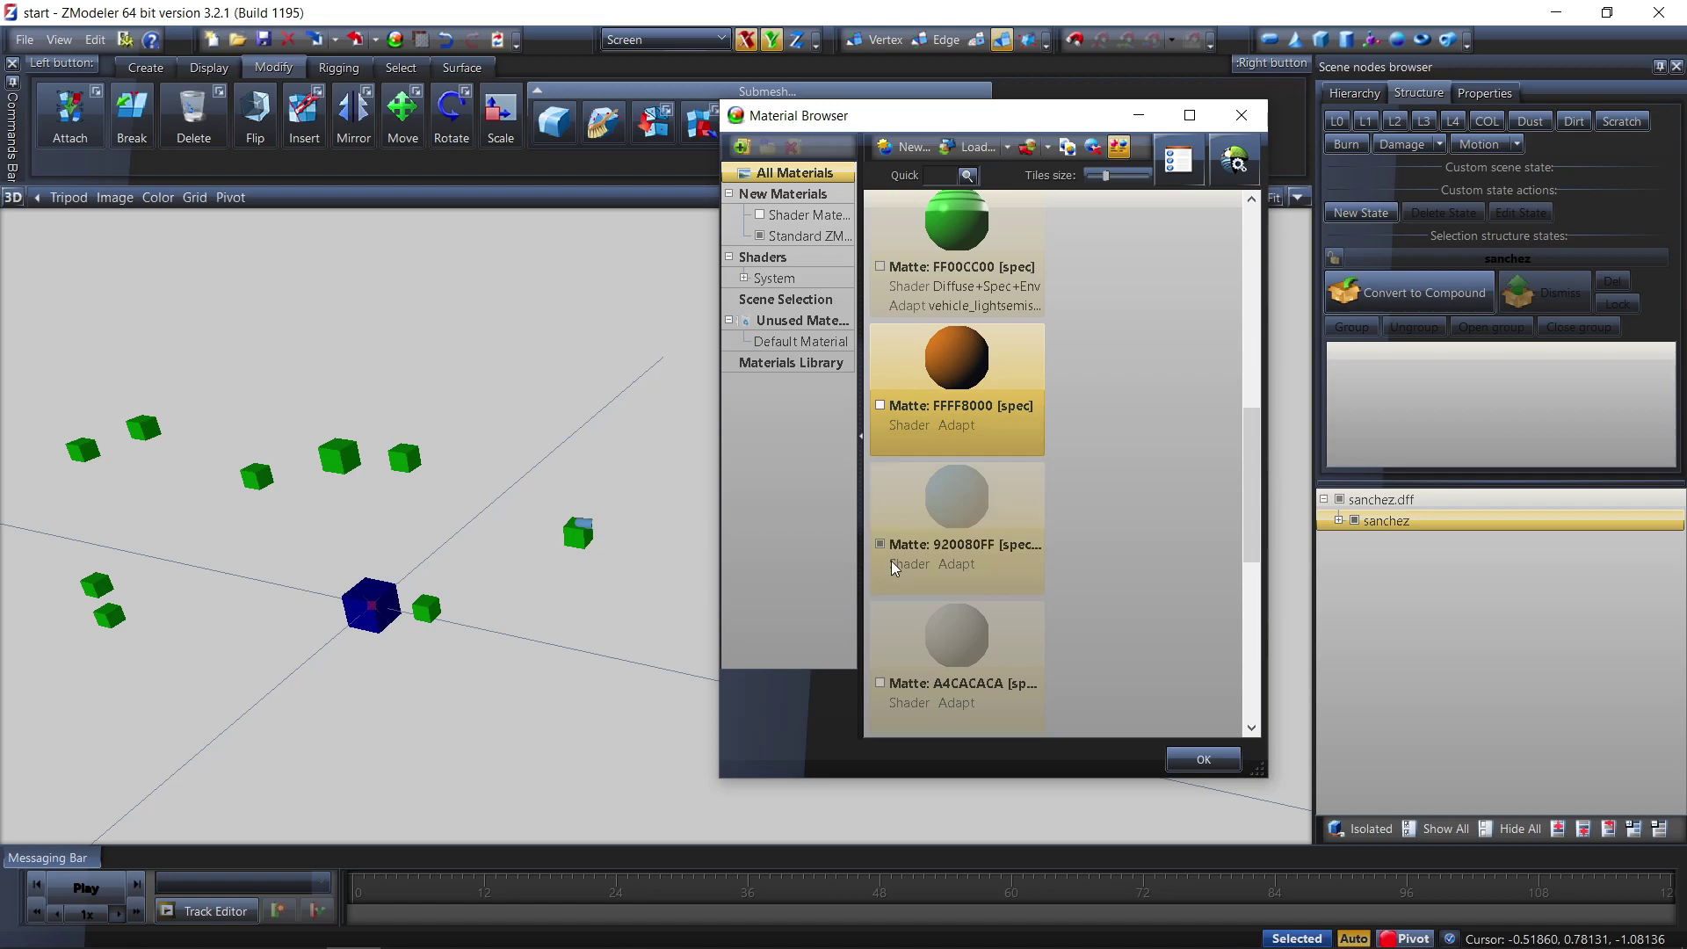
Show the Matte: A4CACACA parts and replace the Matte: 920080FF [spec,trans] material with Matte: A4CACACA
left_click(881, 686)
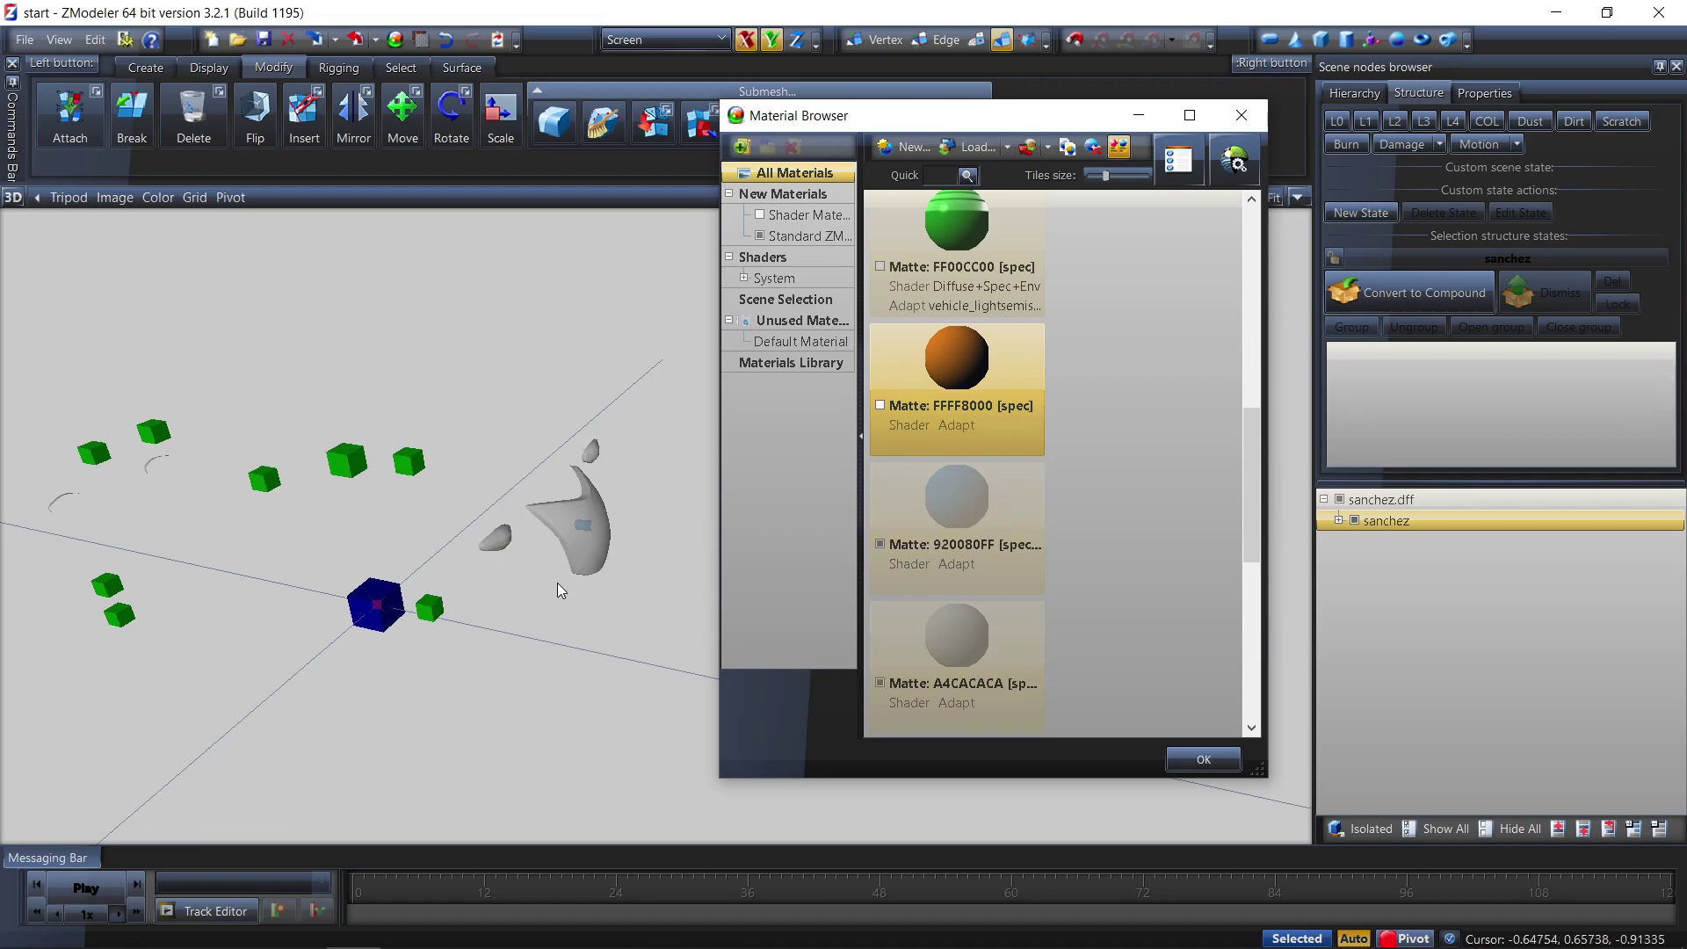
scroll(925, 627, "down", 2)
left_click_drag(914, 440, 909, 294)
left_click(997, 388)
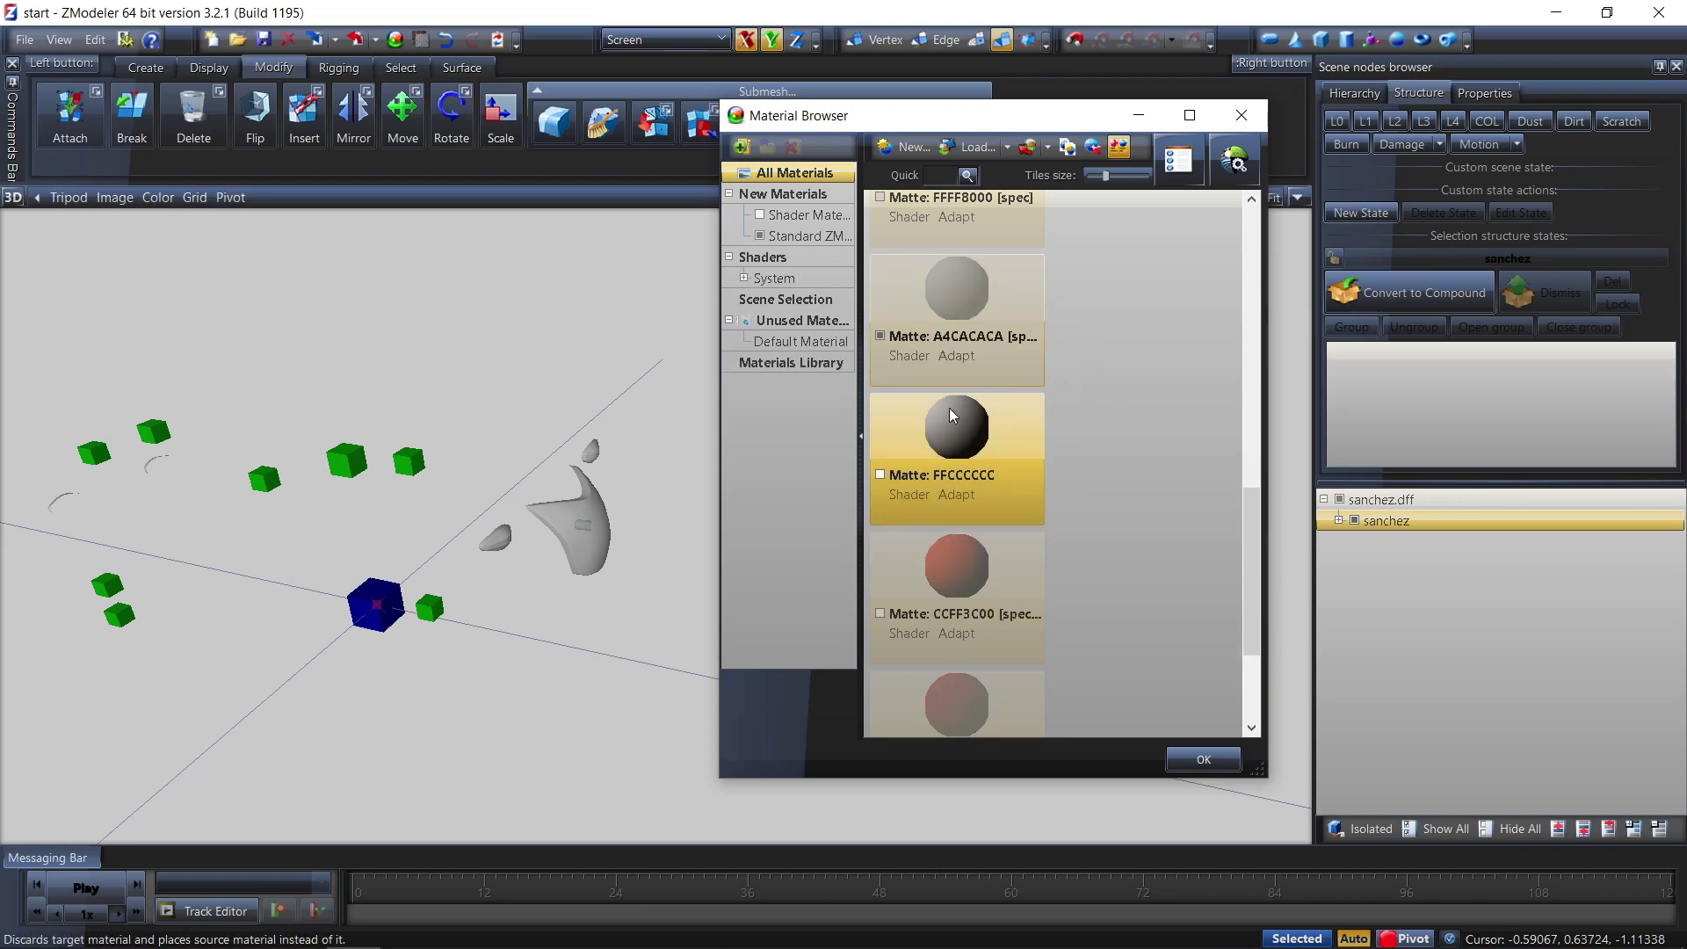
Show the Matte: CCFF3C00 and Matte: A9910000 parts, and replace the Matte: CCFF3C00 material with Matte: A9910000 [spec,trans]
left_click(881, 610)
middle_click_drag(431, 613, 327, 705)
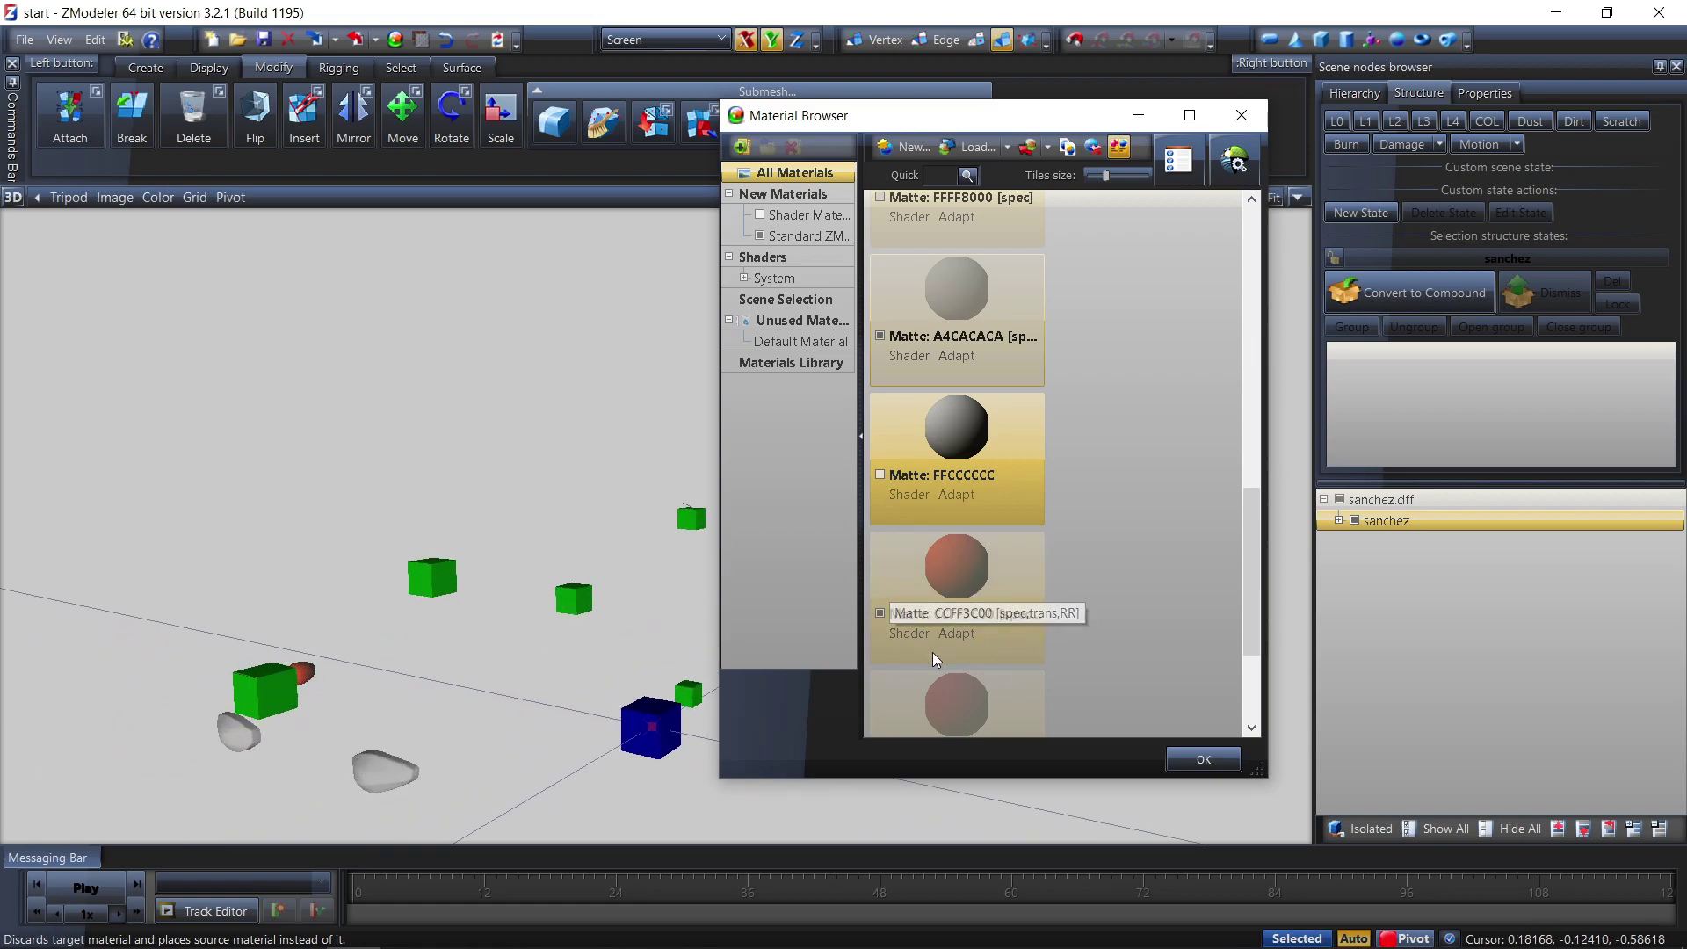
scroll(932, 651, "down", 3)
left_click(880, 546)
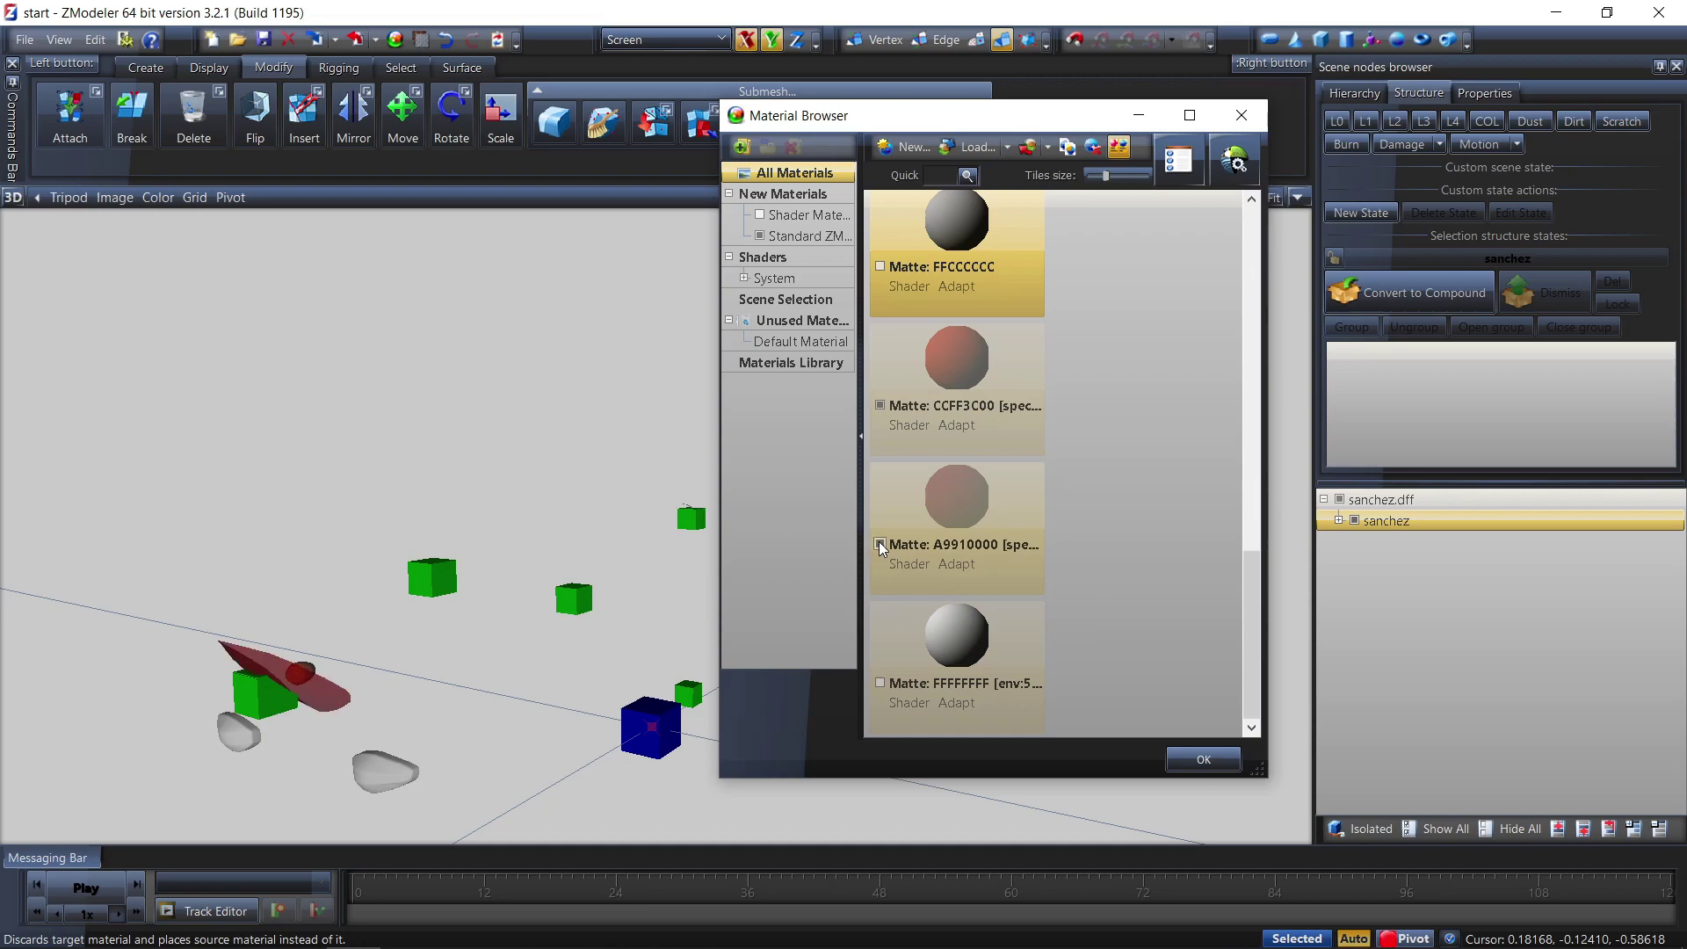
middle_click_drag(342, 656, 327, 657)
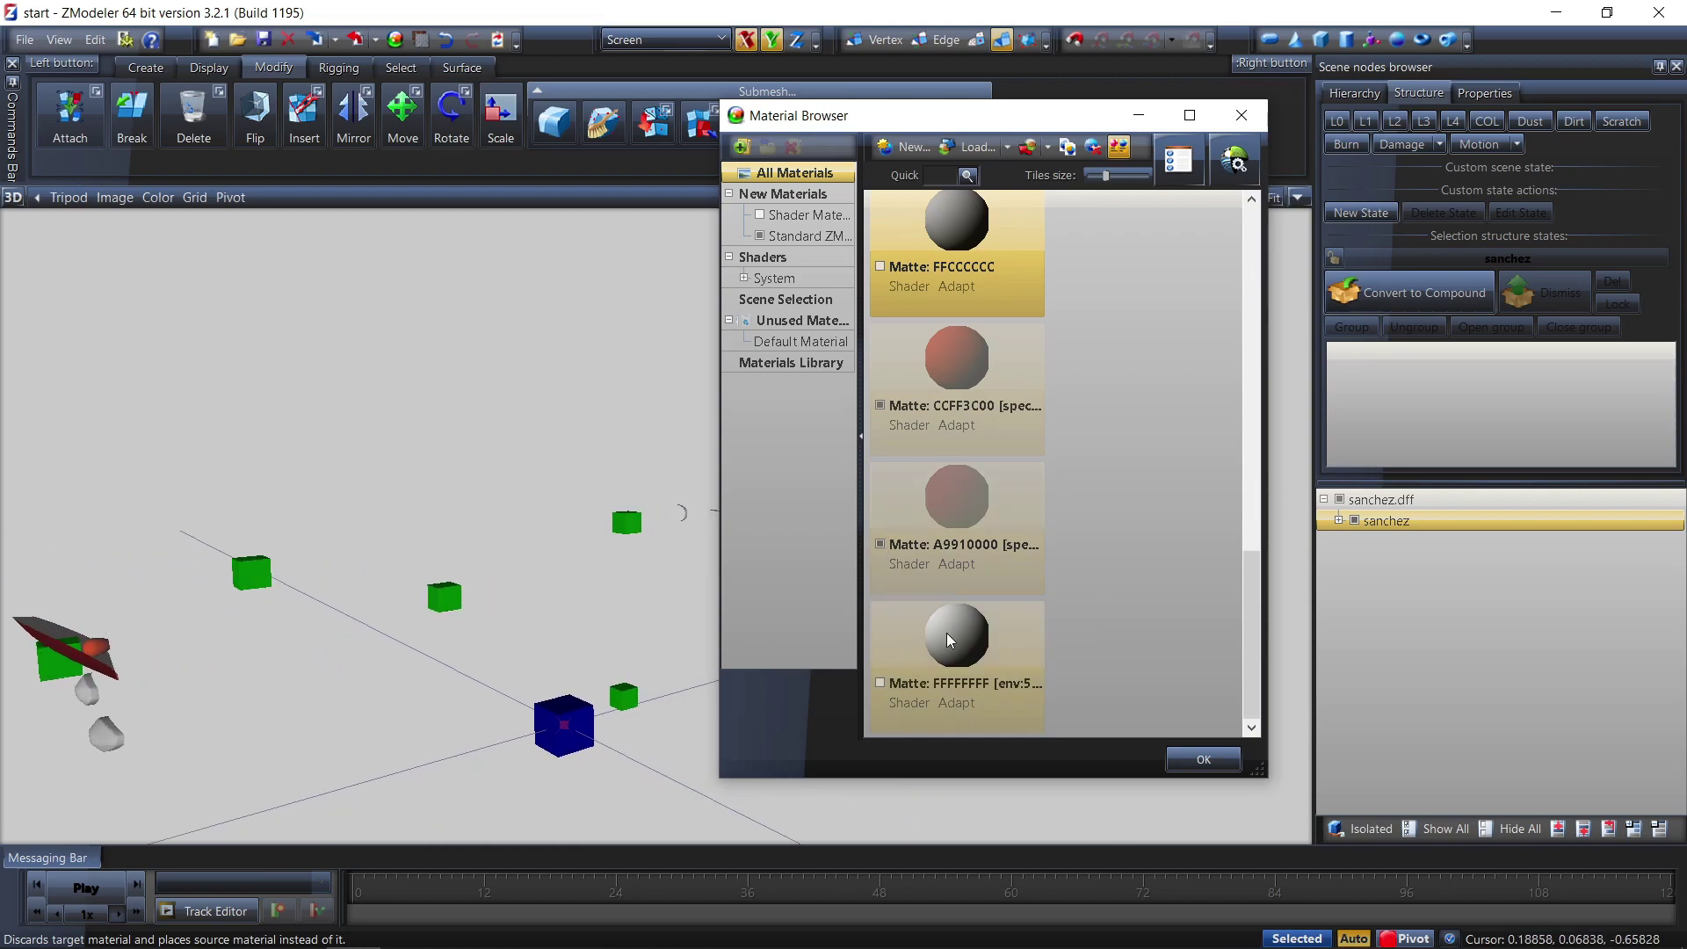
left_click_drag(939, 514, 948, 364)
left_click(1019, 459)
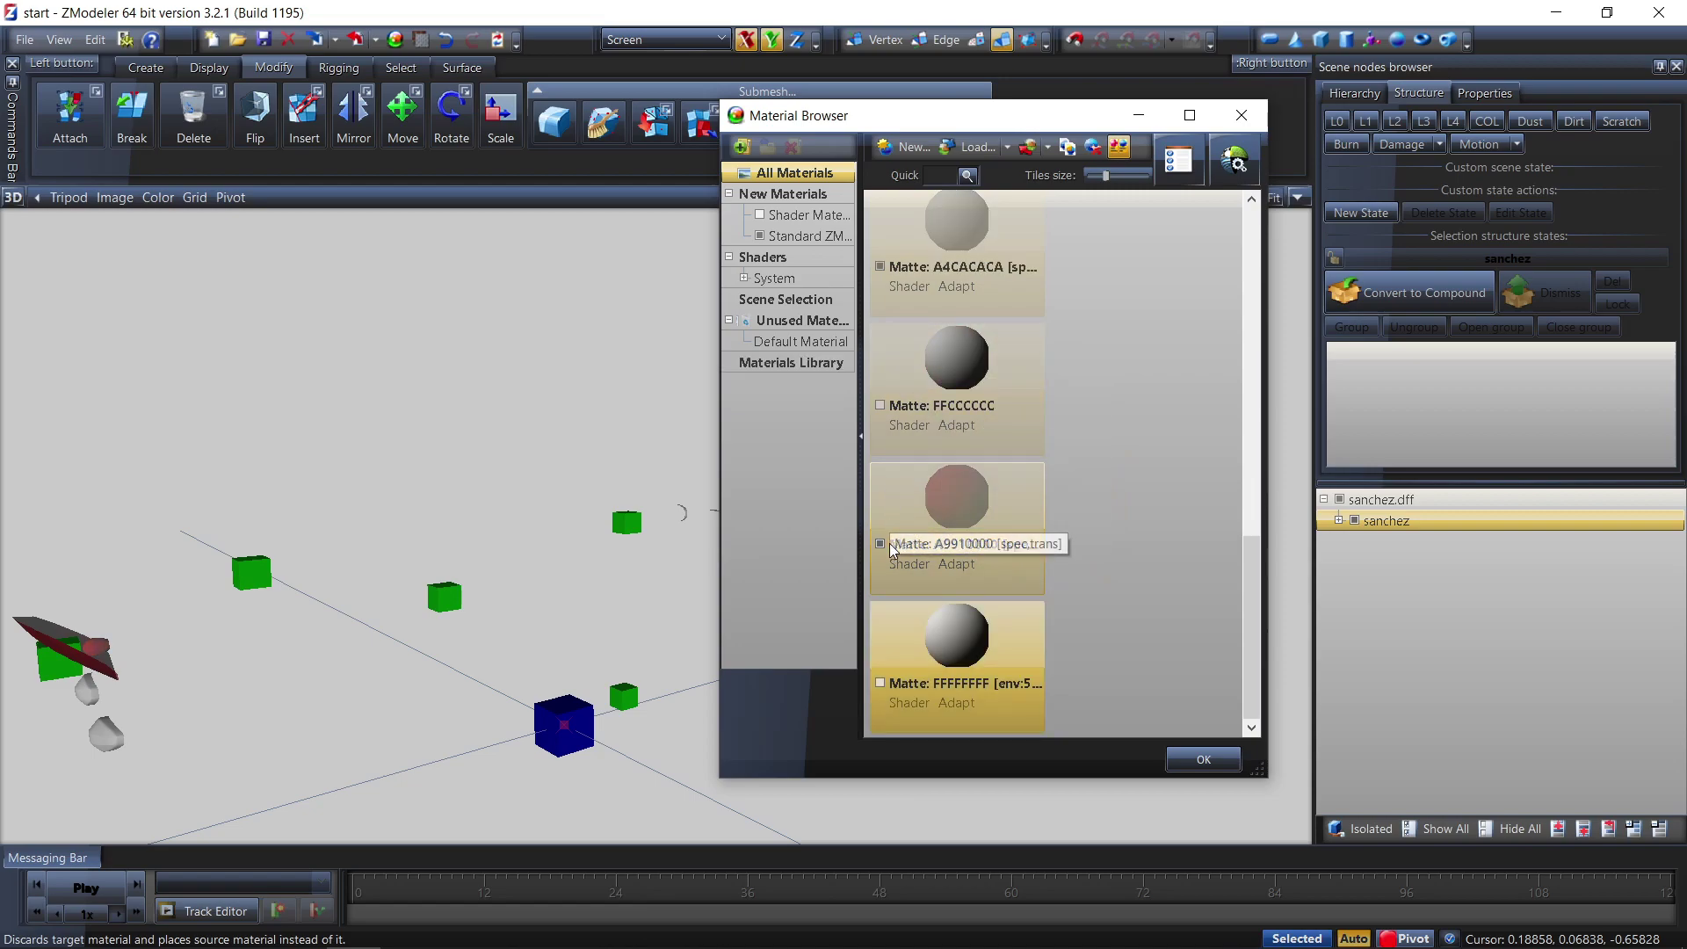
Hide the Matte: A9910000 parts and apply the GTAV vehicle_vehglass shader to the Matte: A4CACACA material
scroll(890, 536, "up", 2)
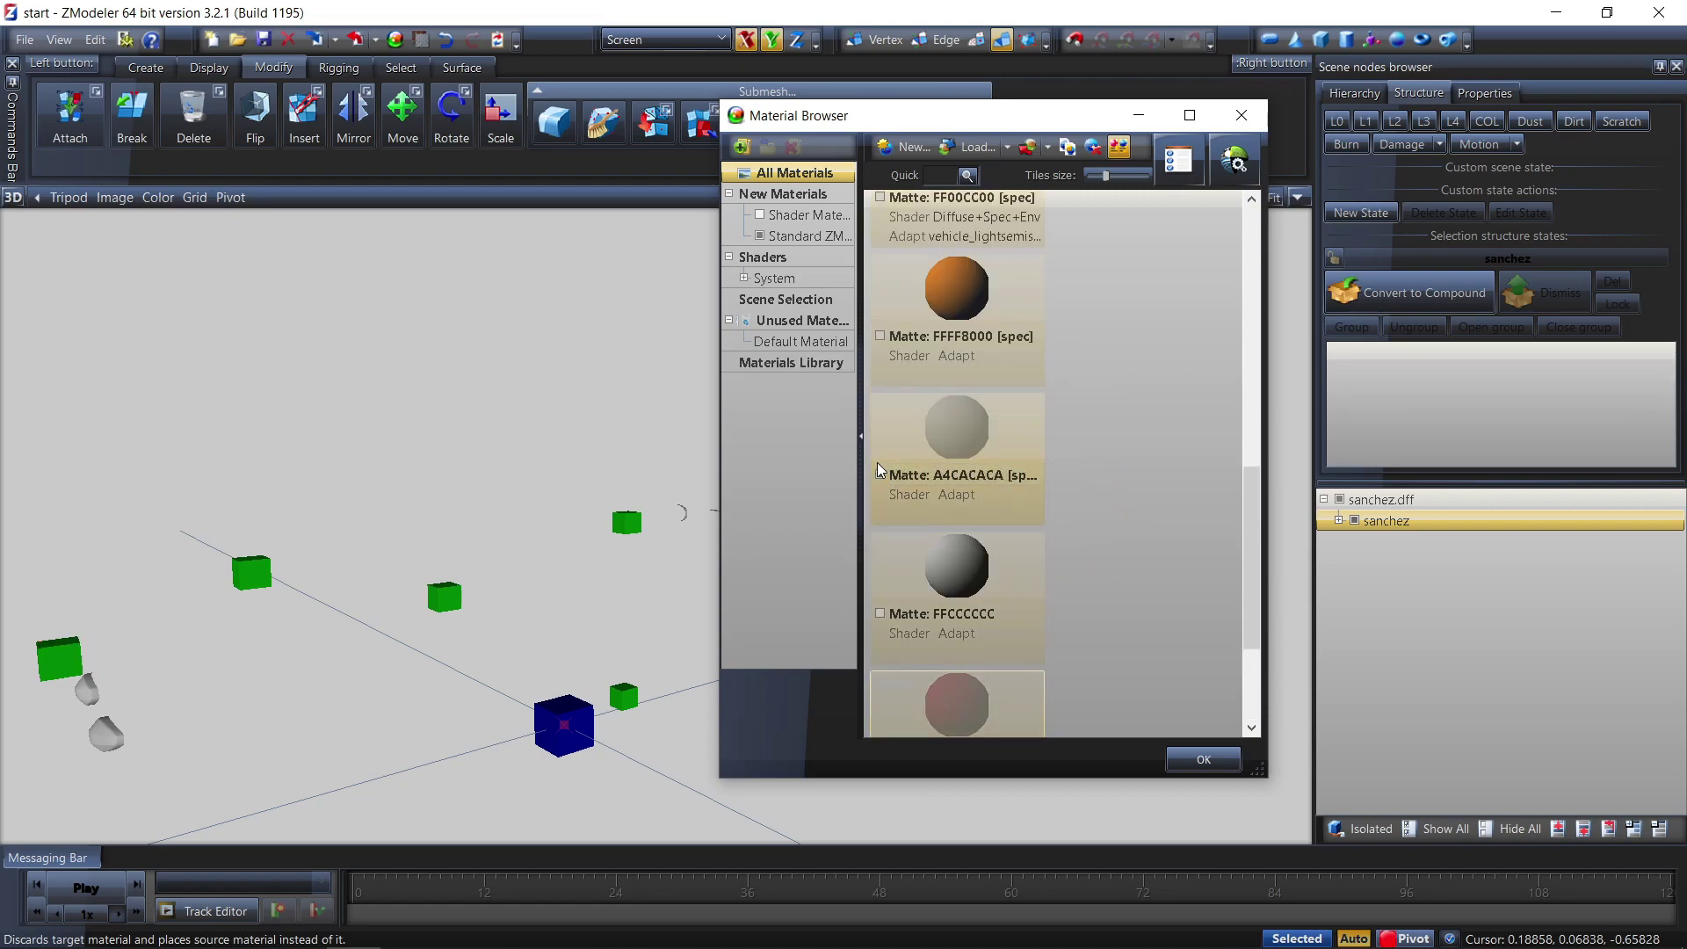
middle_click_drag(552, 478, 572, 529)
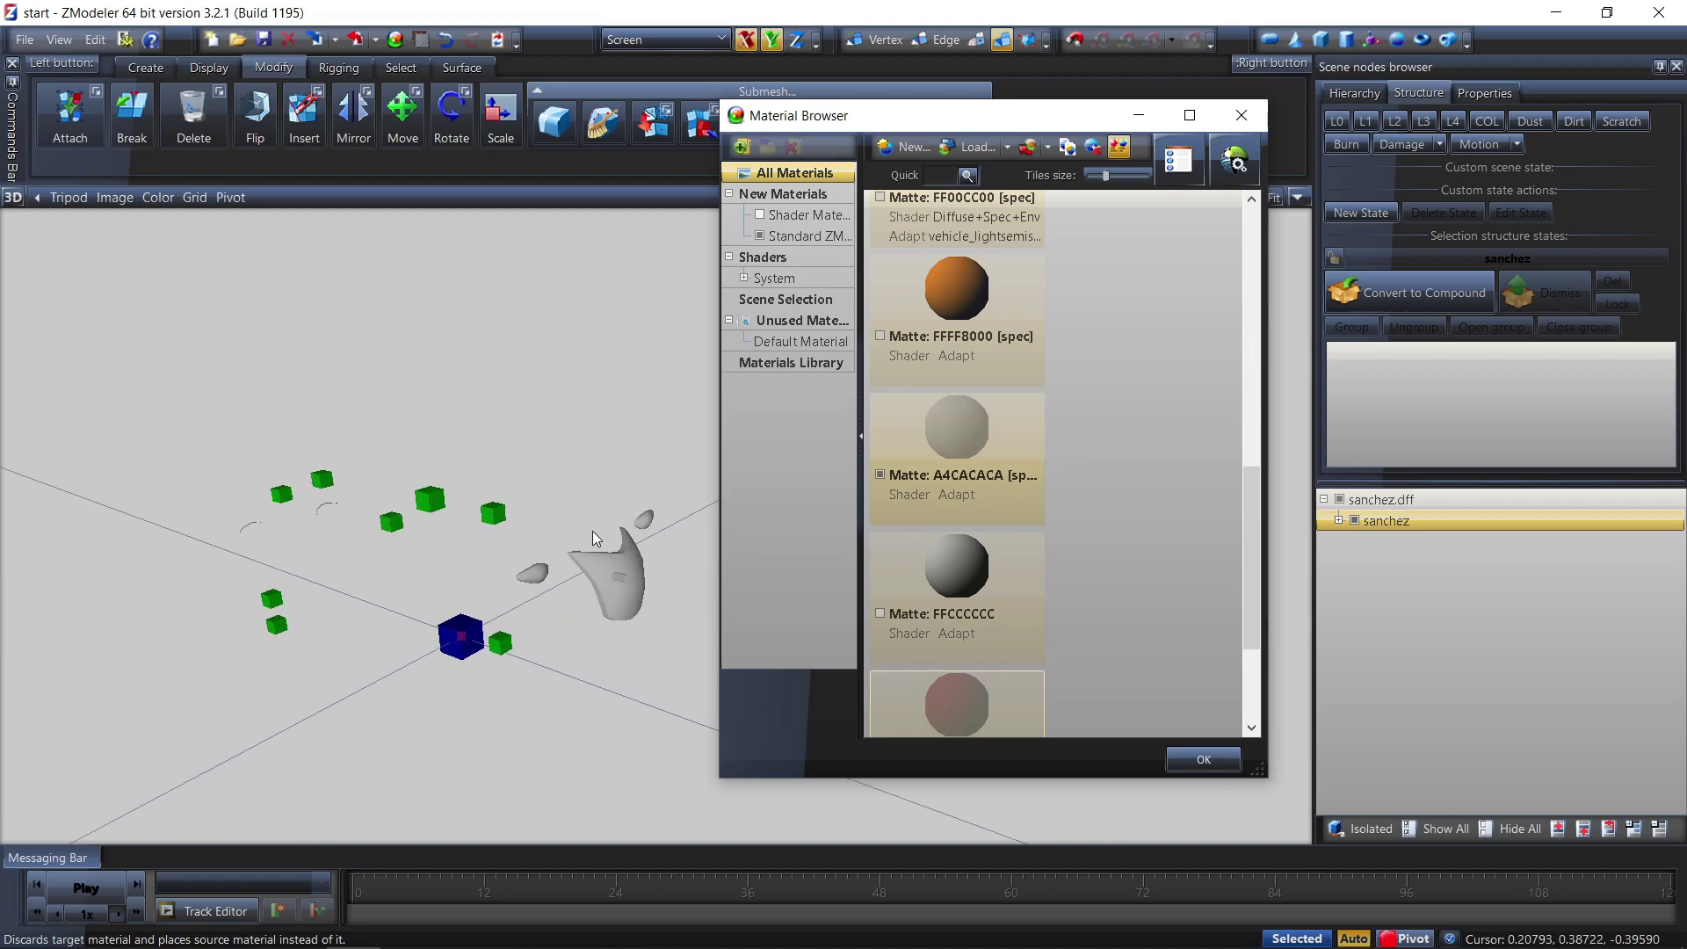
left_click(916, 466)
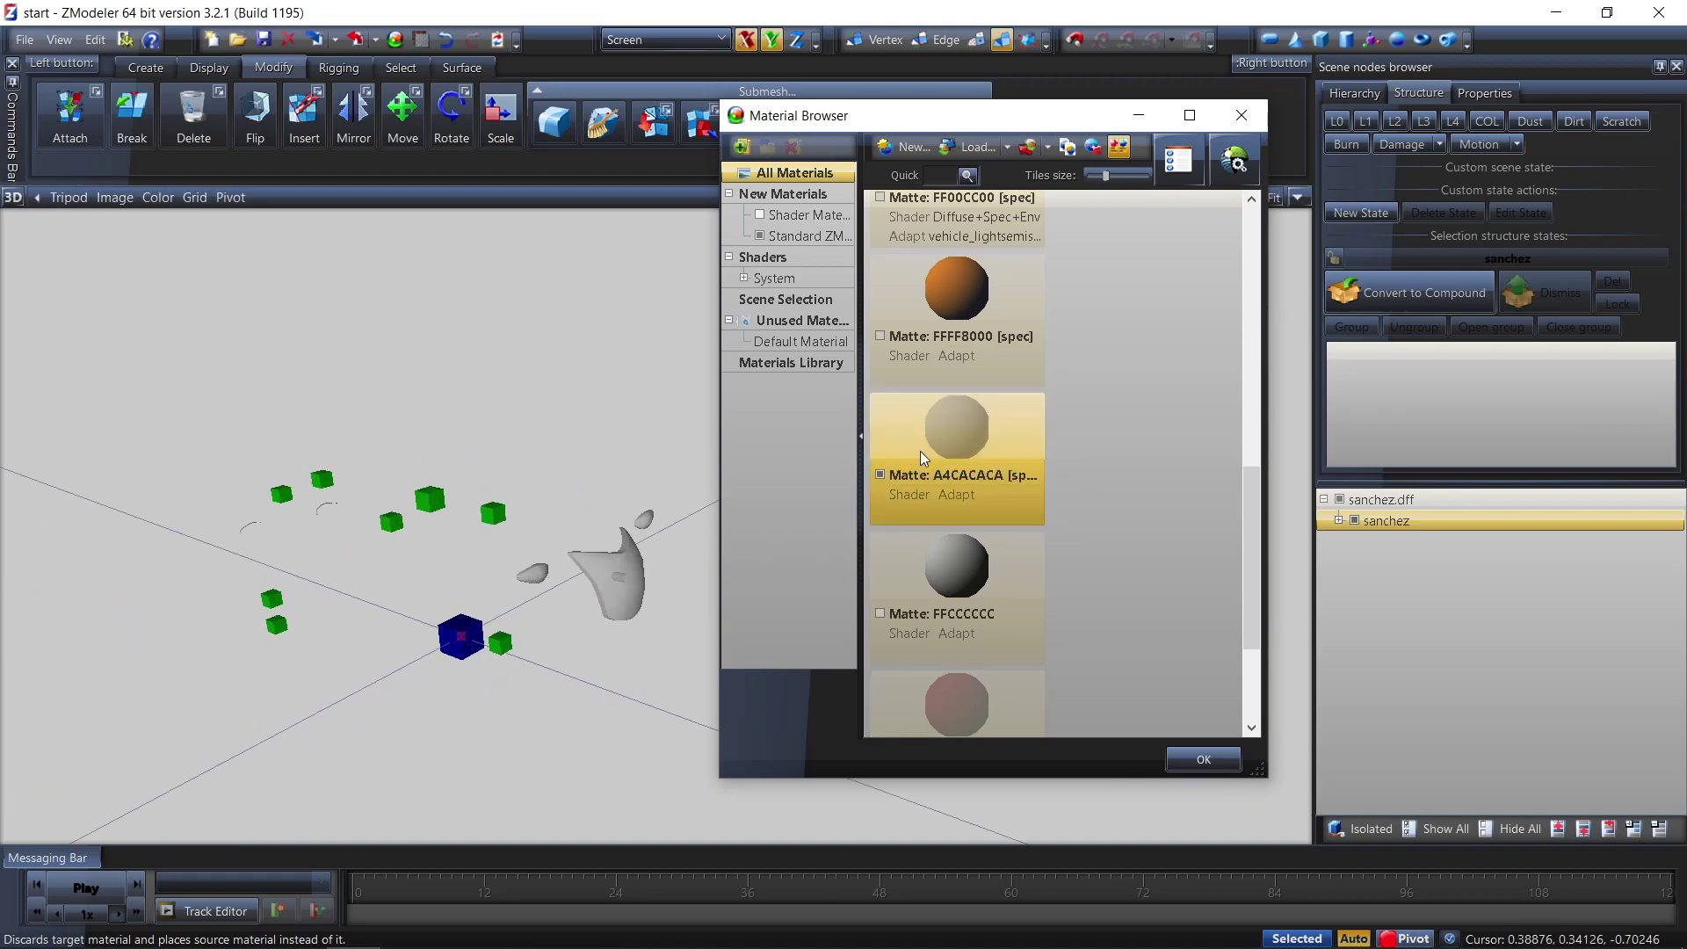
left_click(1234, 160)
mouse_move(1264, 225)
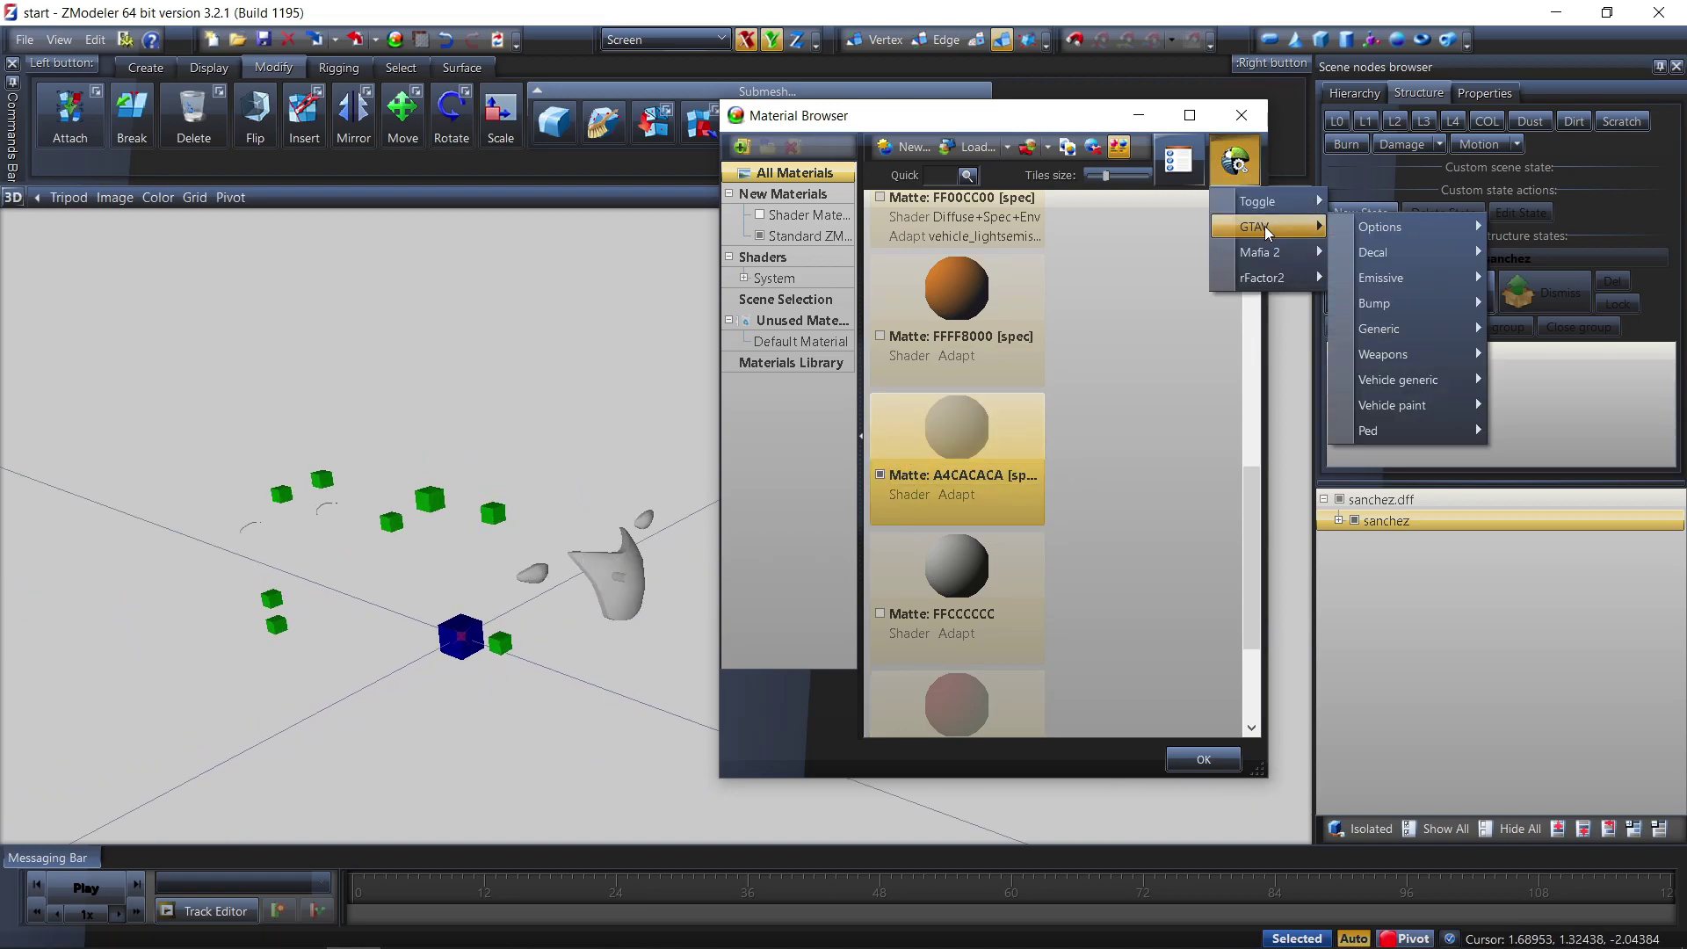
mouse_move(1431, 385)
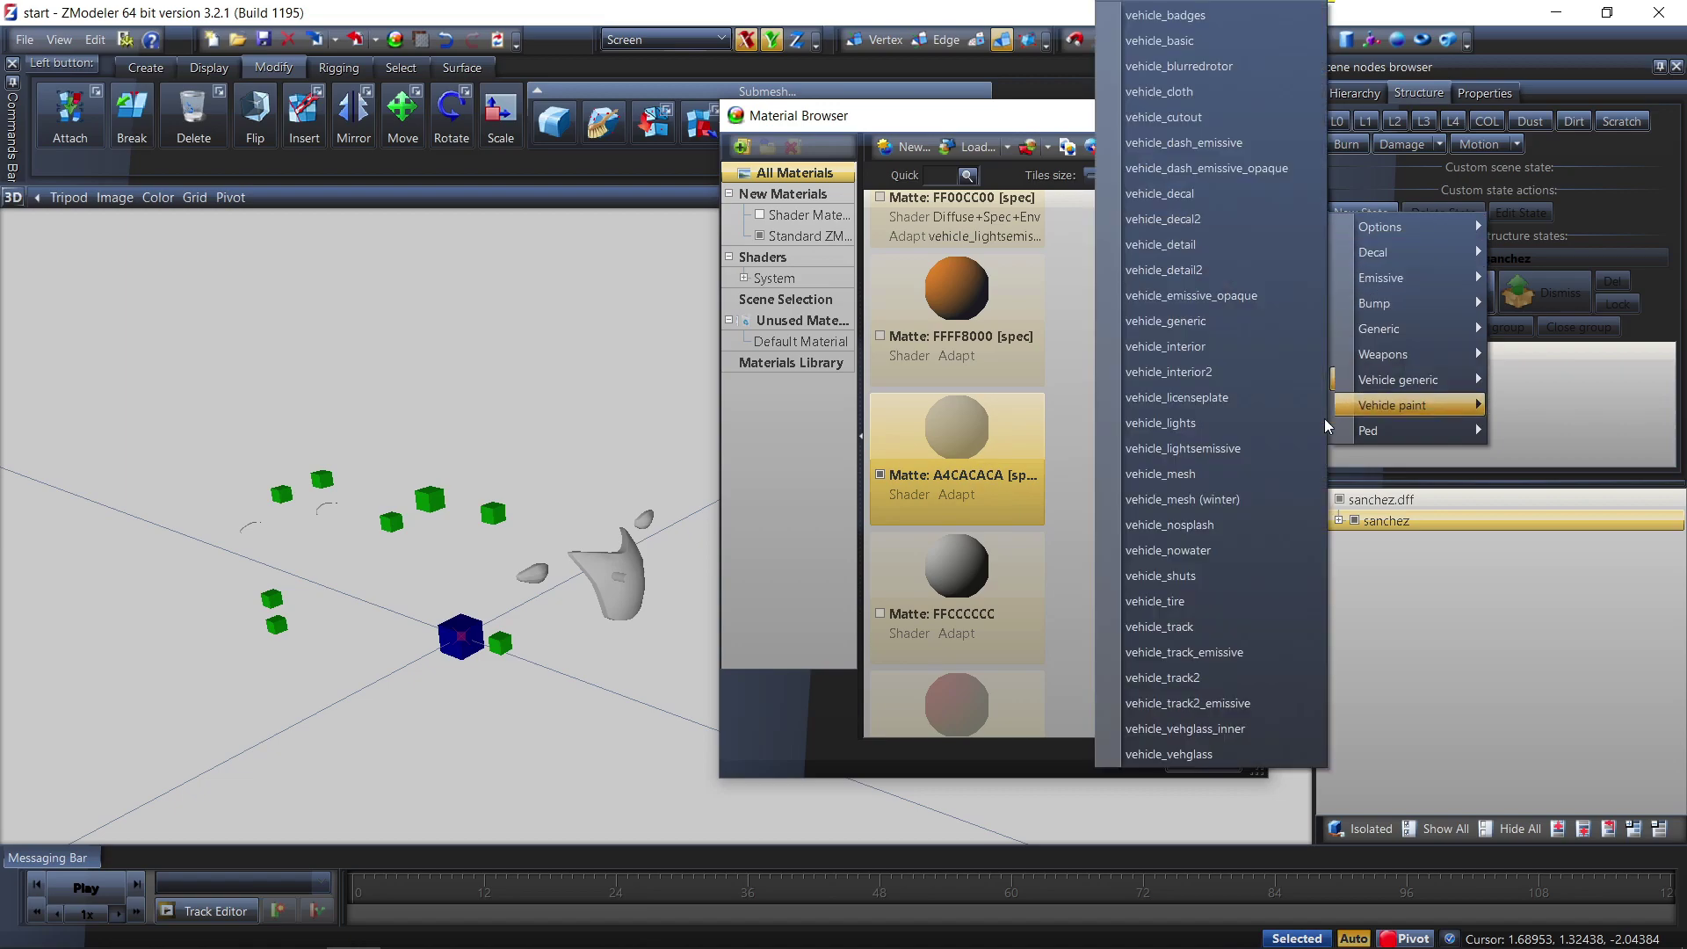
left_click(1177, 754)
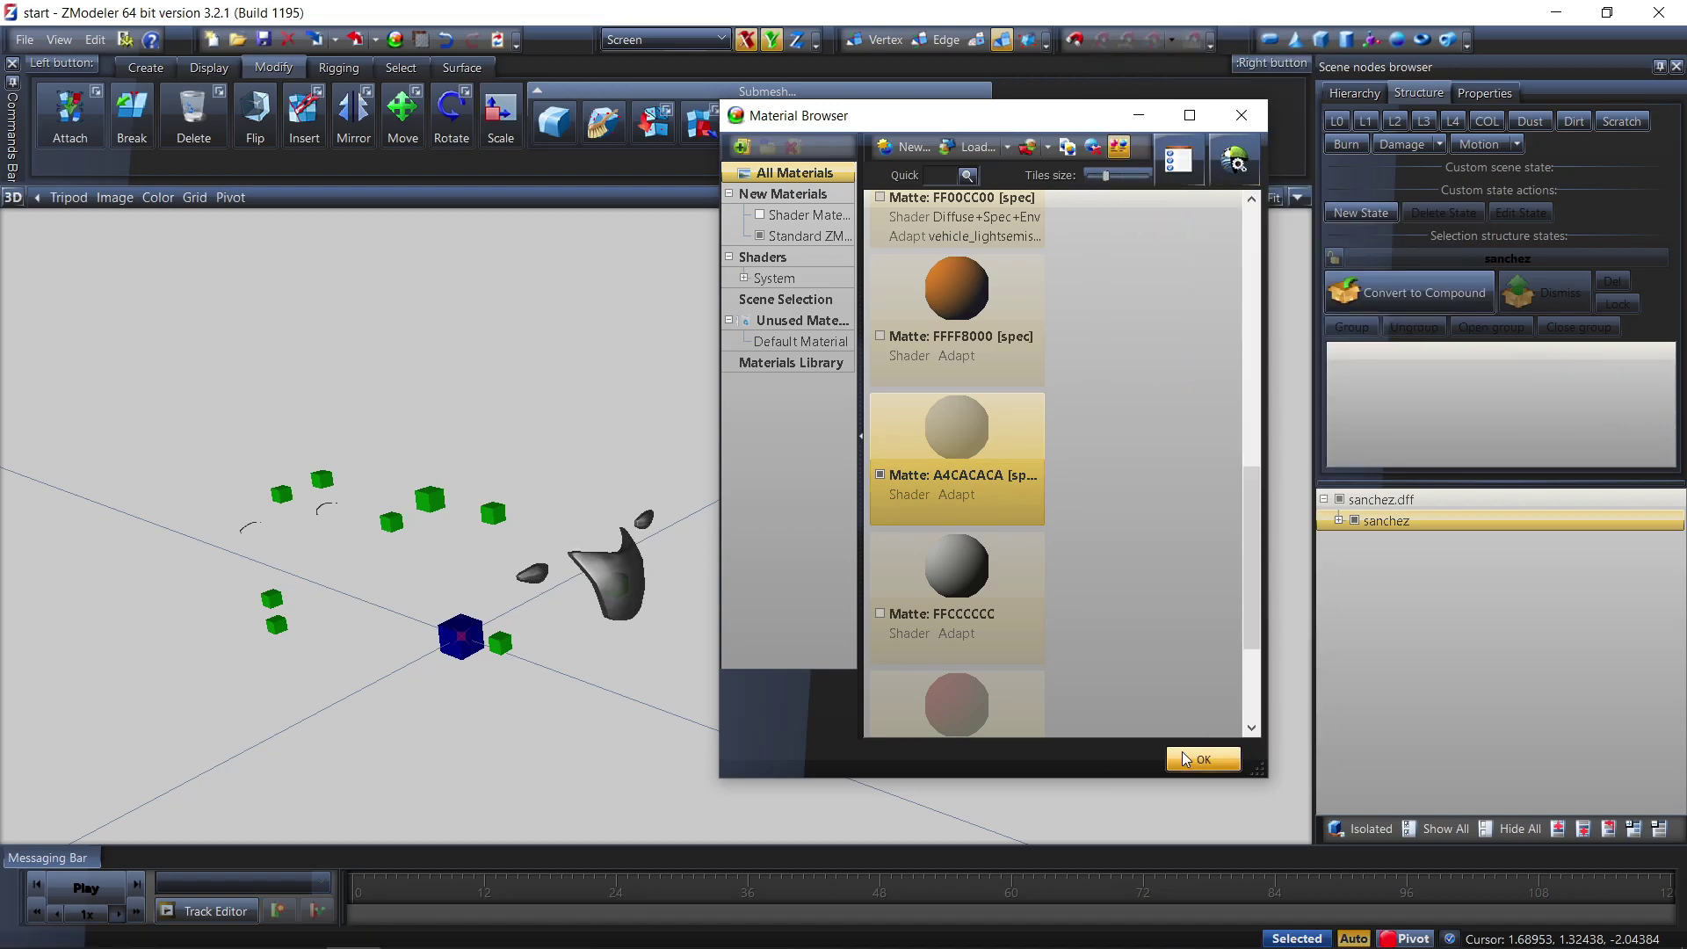
Set the specular power of Matte: A4CACACA to 2000 and remove its vehicle_generic_glasswindows2.dds detail texture map
double_click(995, 430)
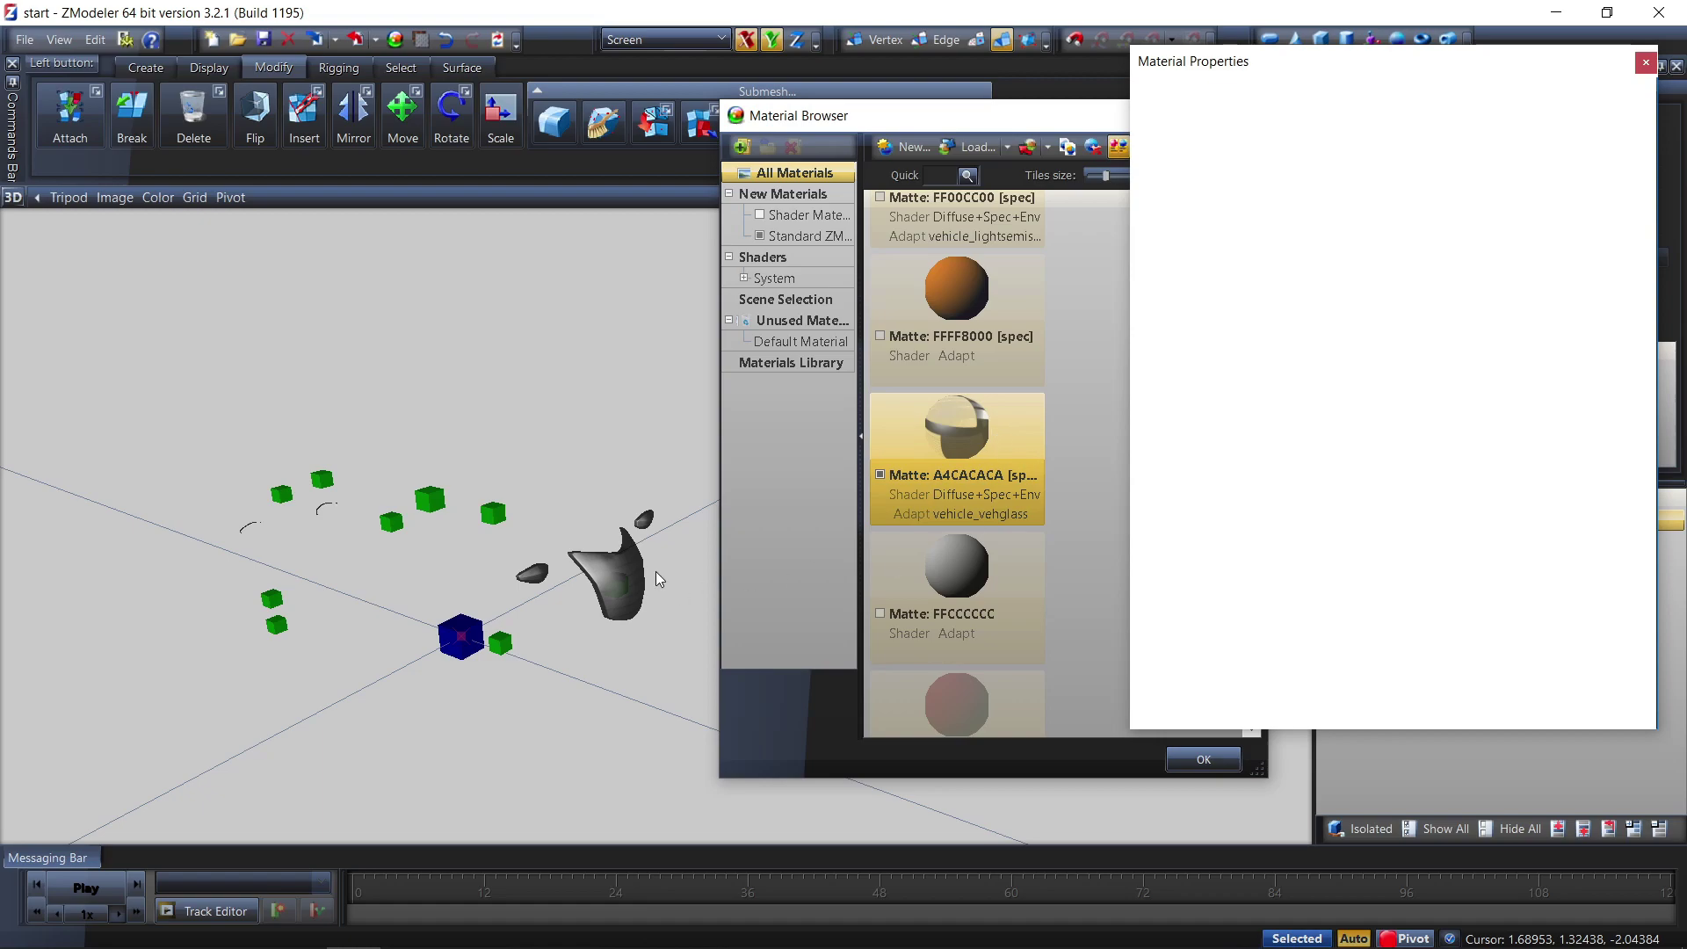
middle_click_drag(635, 624, 668, 605)
left_click_drag(1569, 142, 1621, 142)
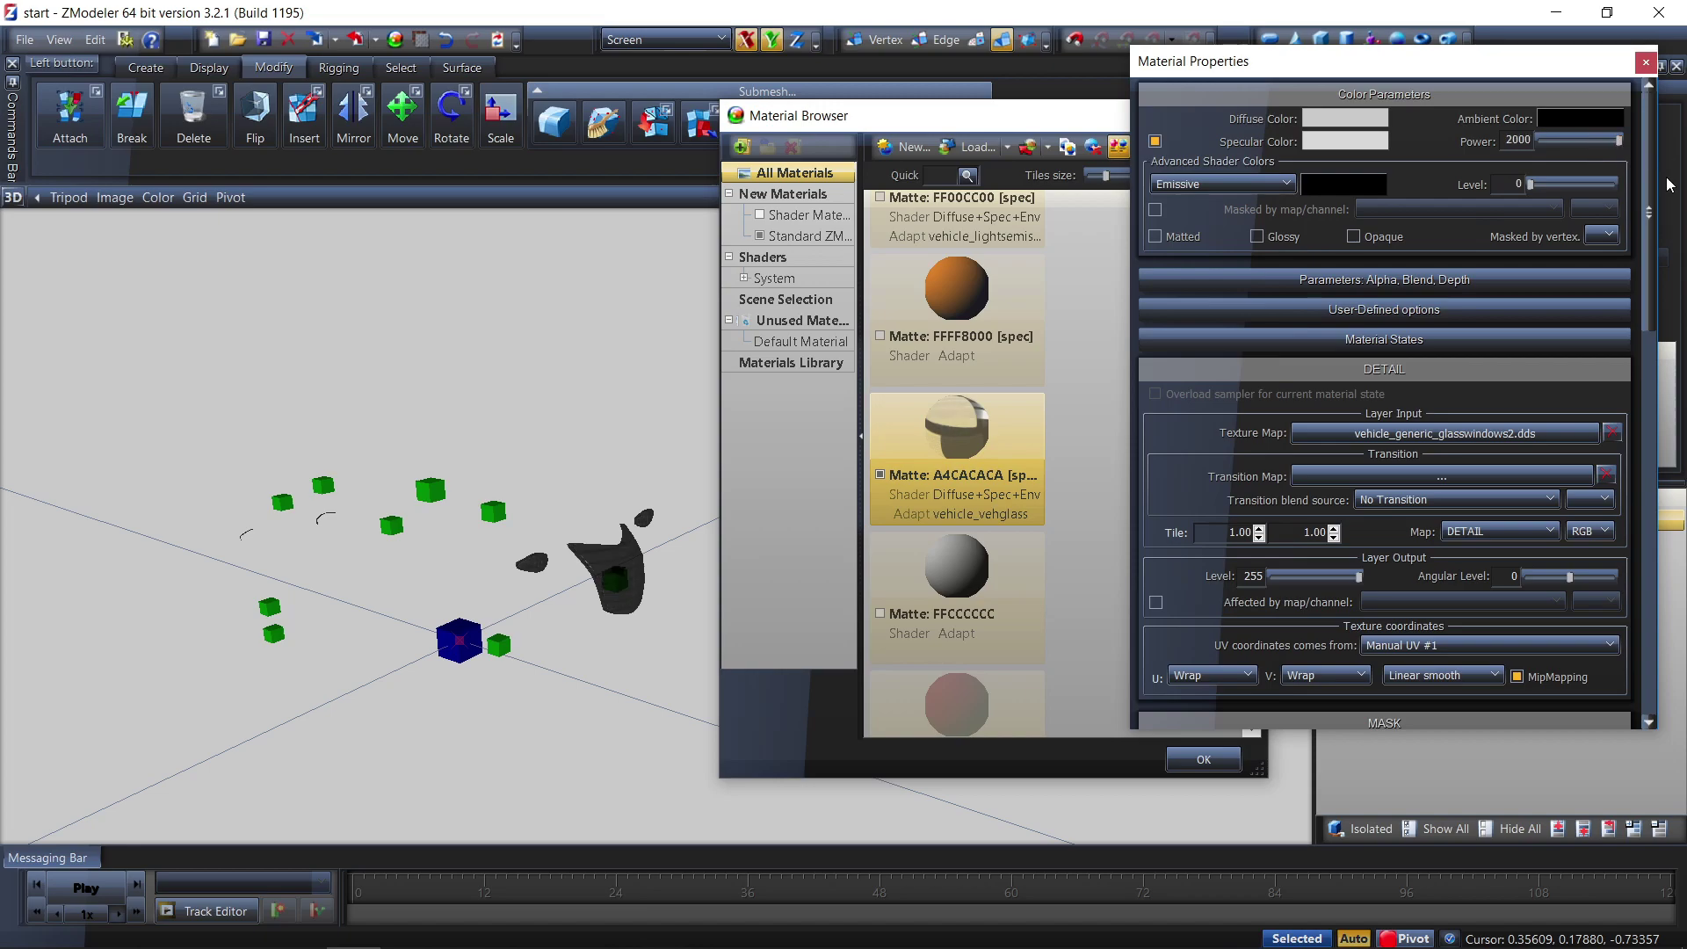
left_click(1614, 433)
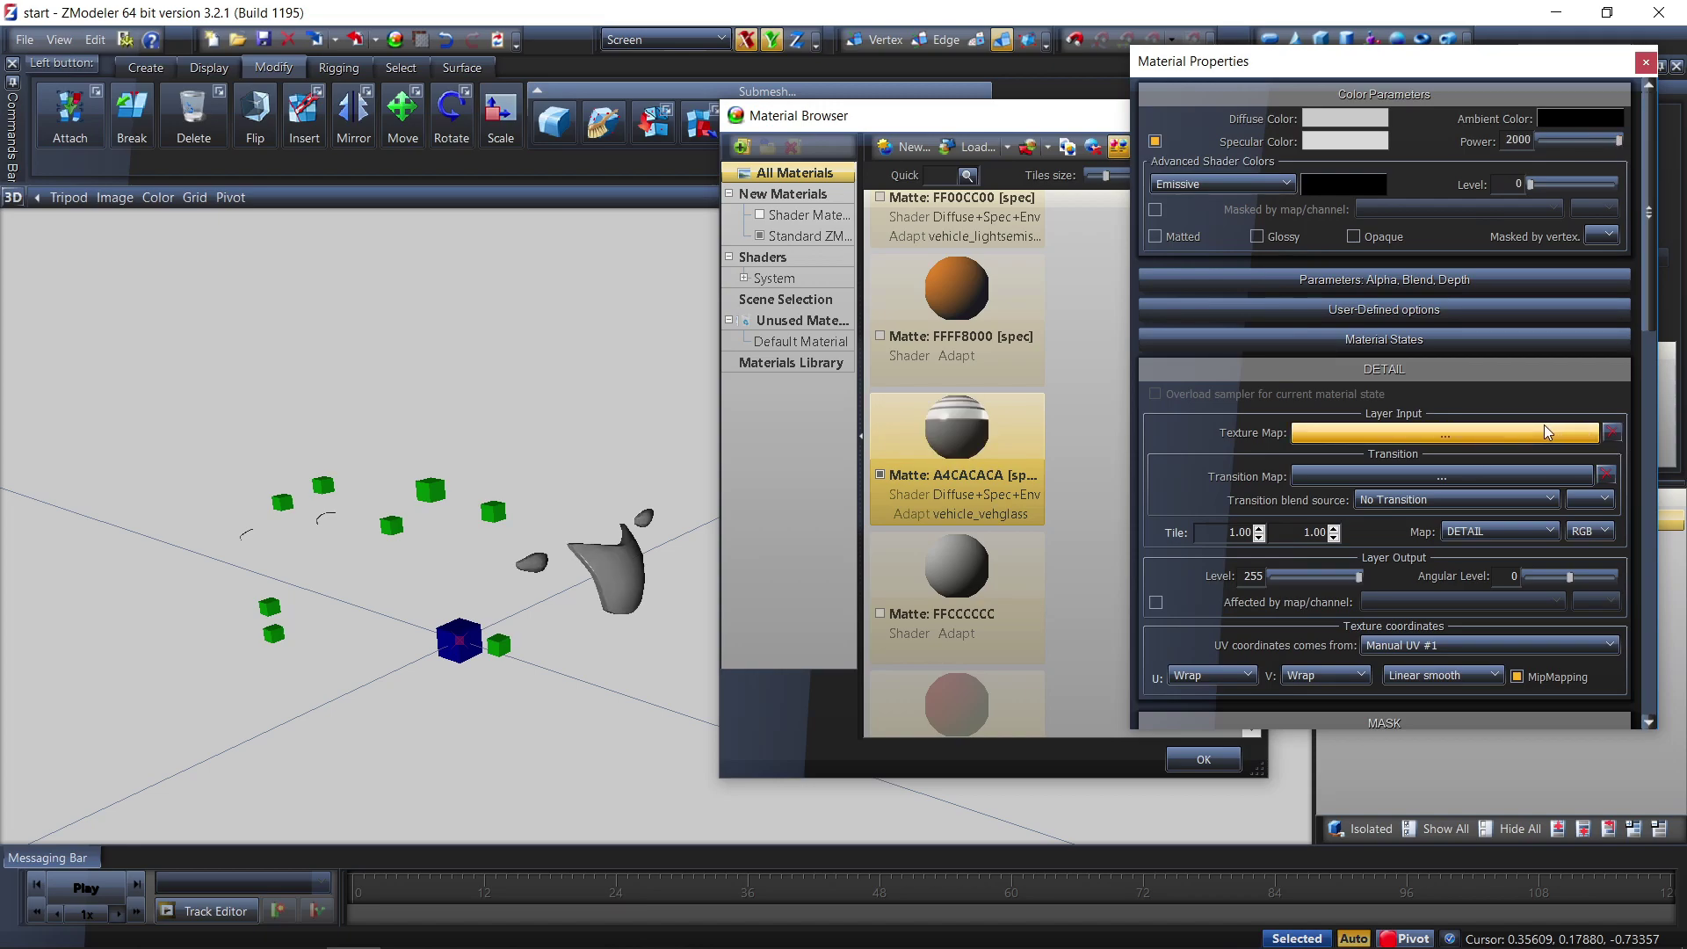
Add the light glass.dds texture from the texturas zmodeler folder, assign it as the detail map of Matte: A4CACACA, and close the properties
left_click(1548, 432)
left_click(436, 139)
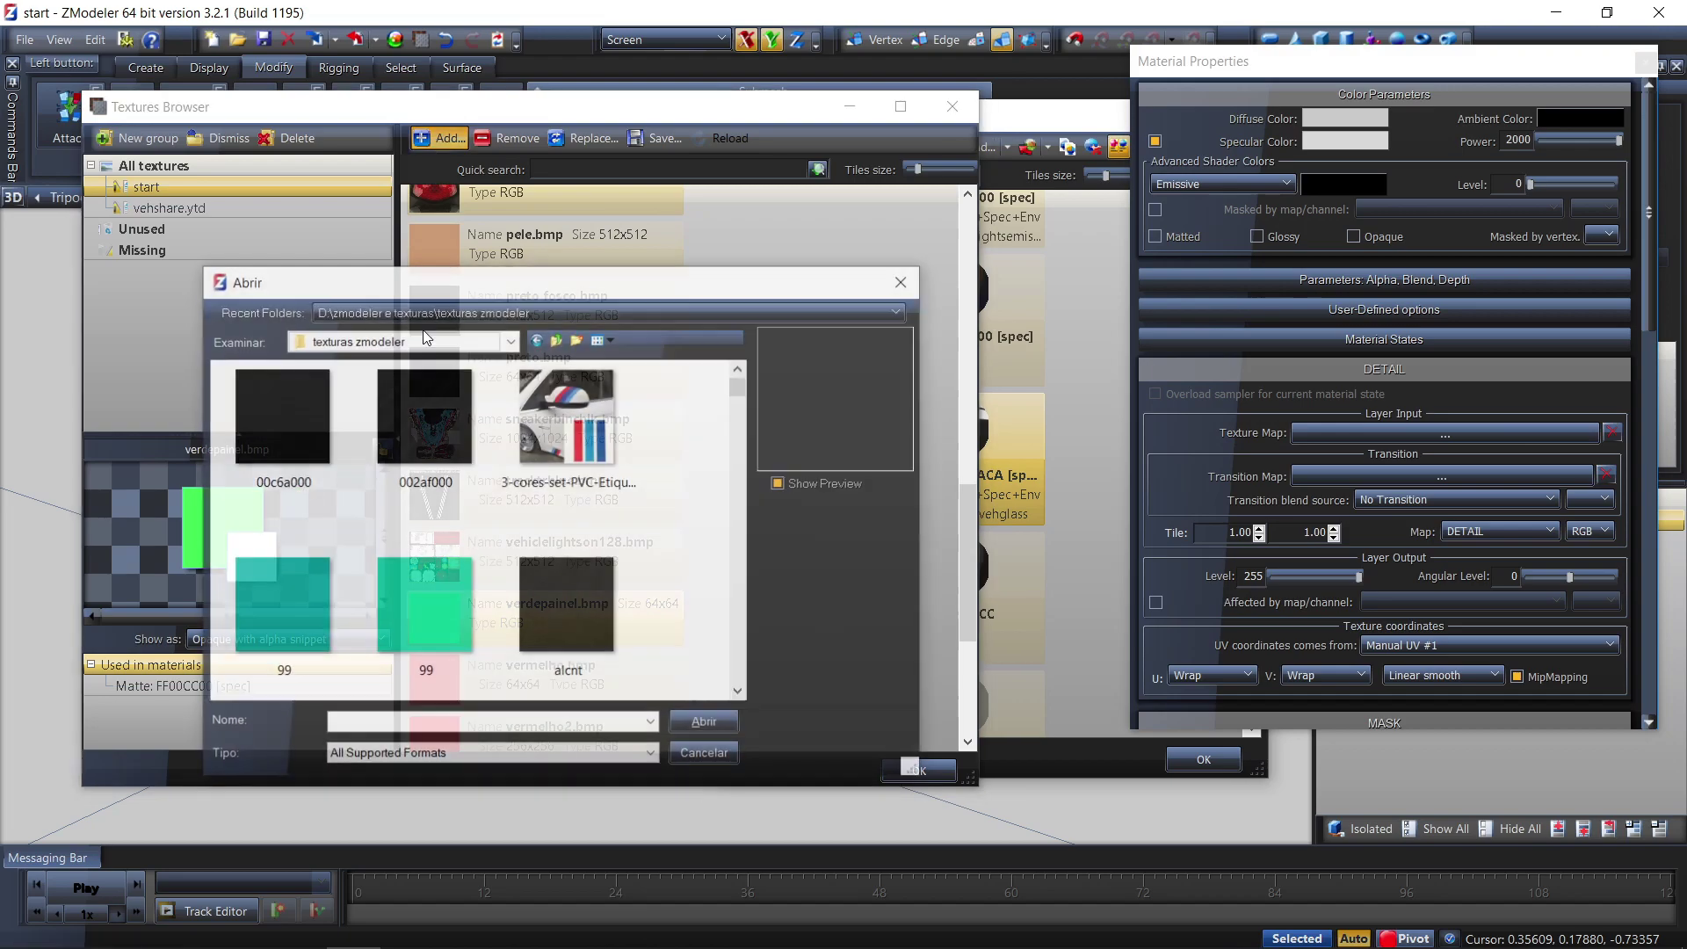
scroll(431, 404, "down", 2)
left_click(407, 429)
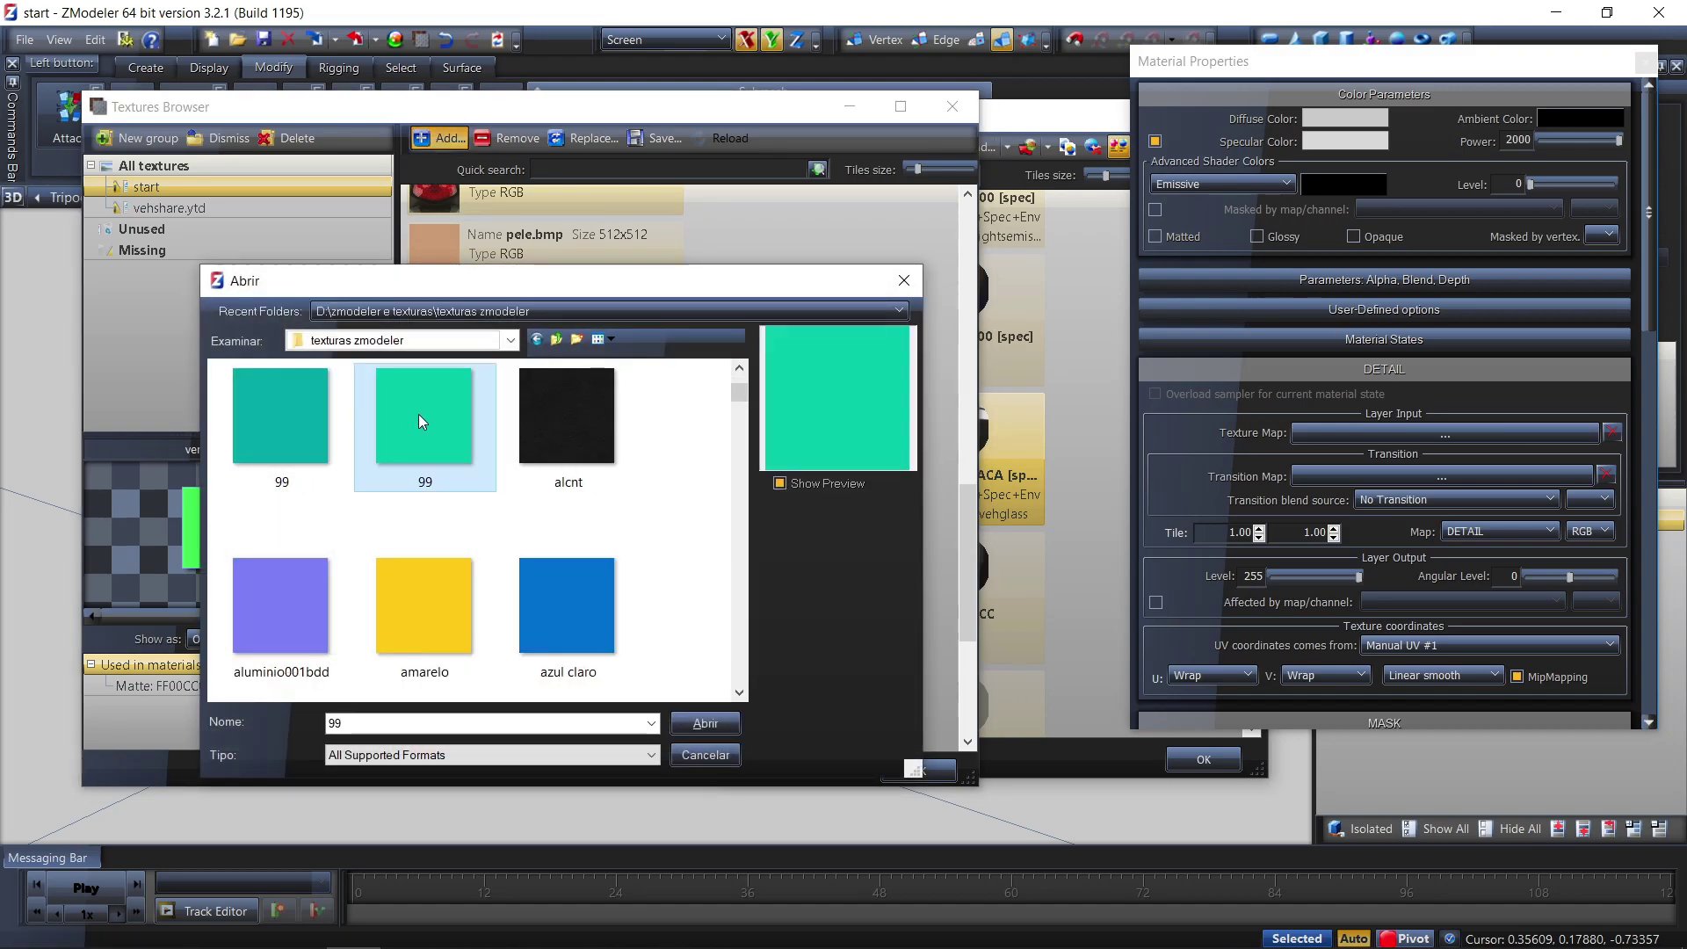
scroll(395, 431, "down", 5)
left_click(290, 448)
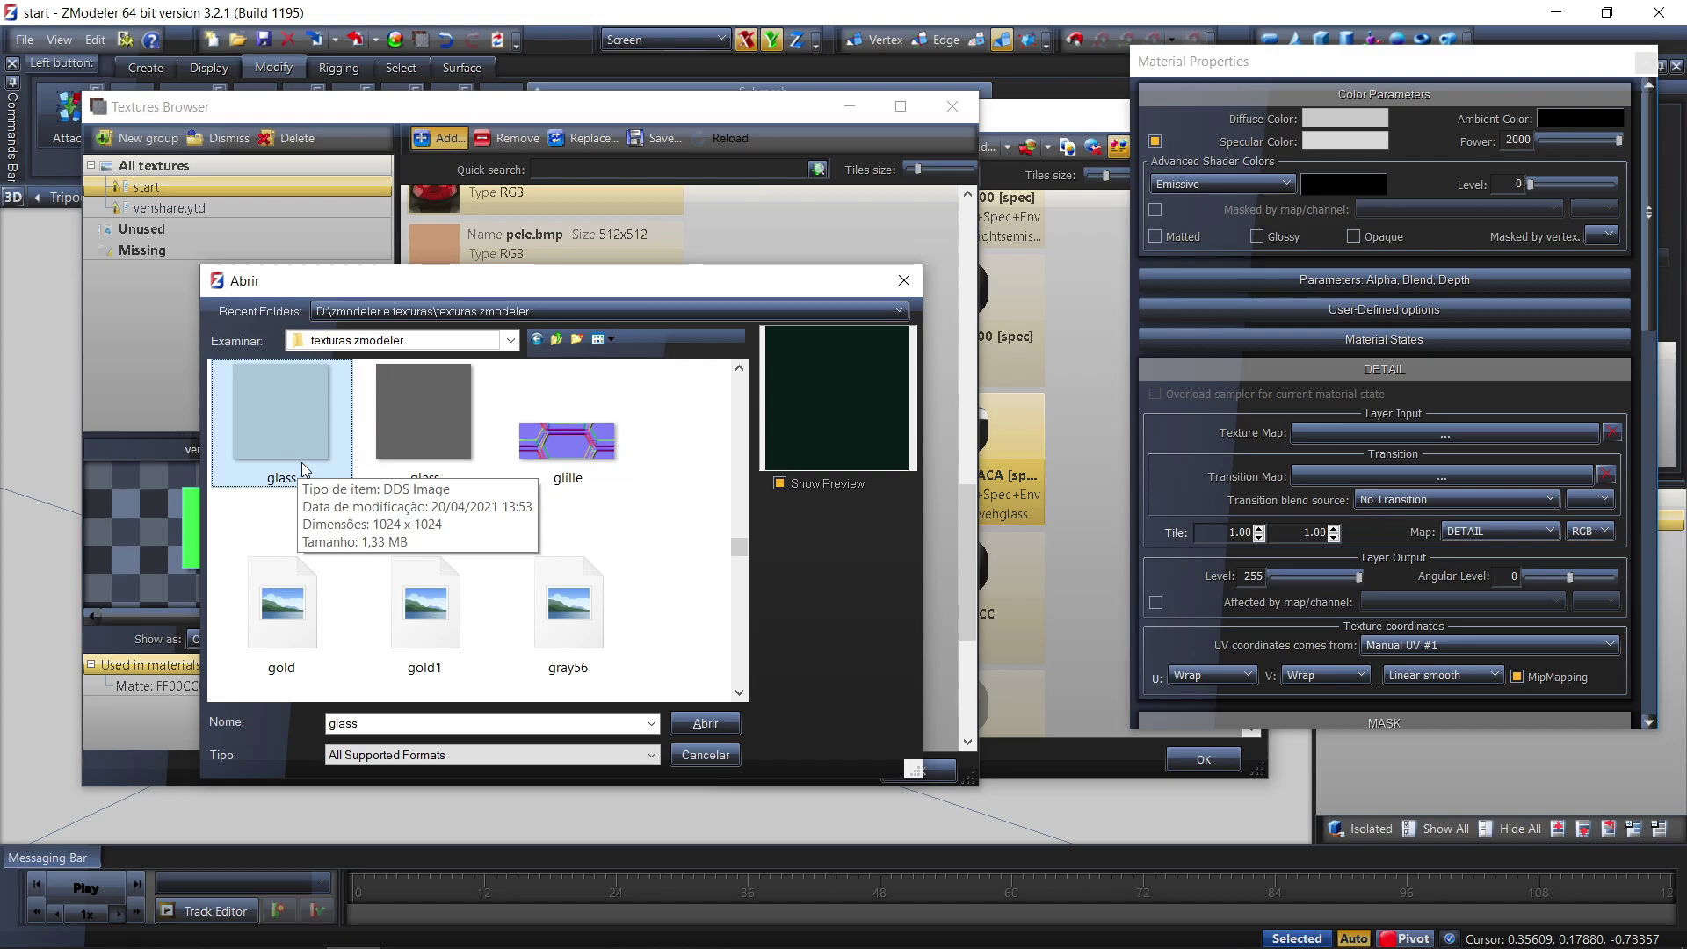
left_click(423, 458)
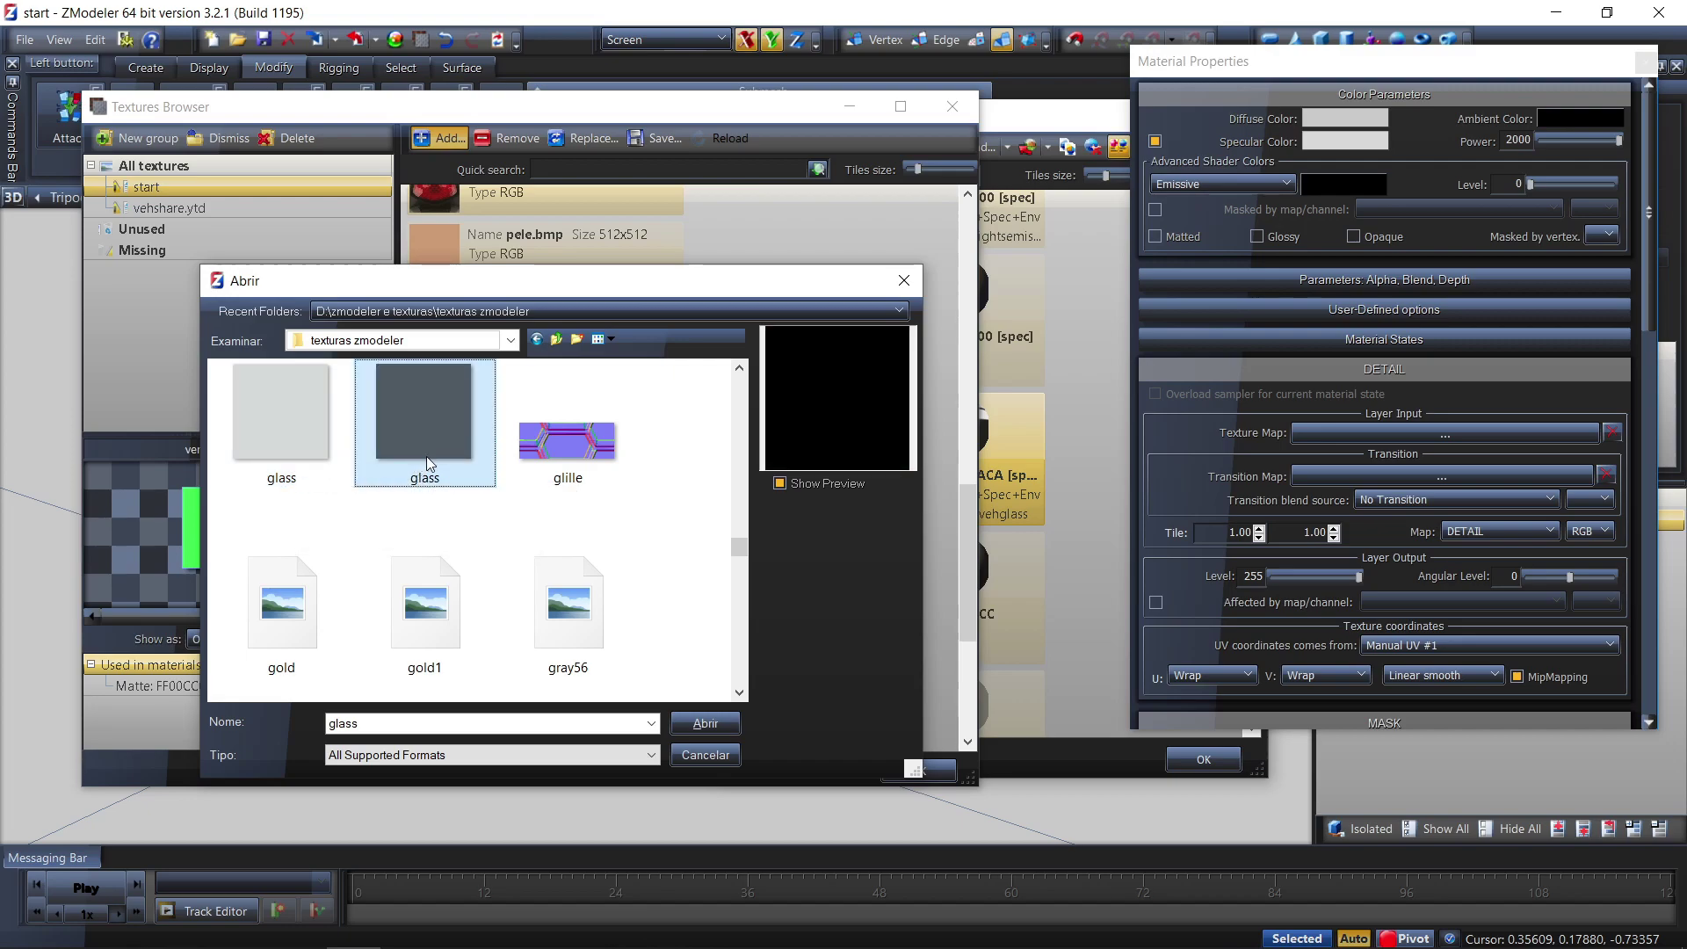
left_click(293, 452)
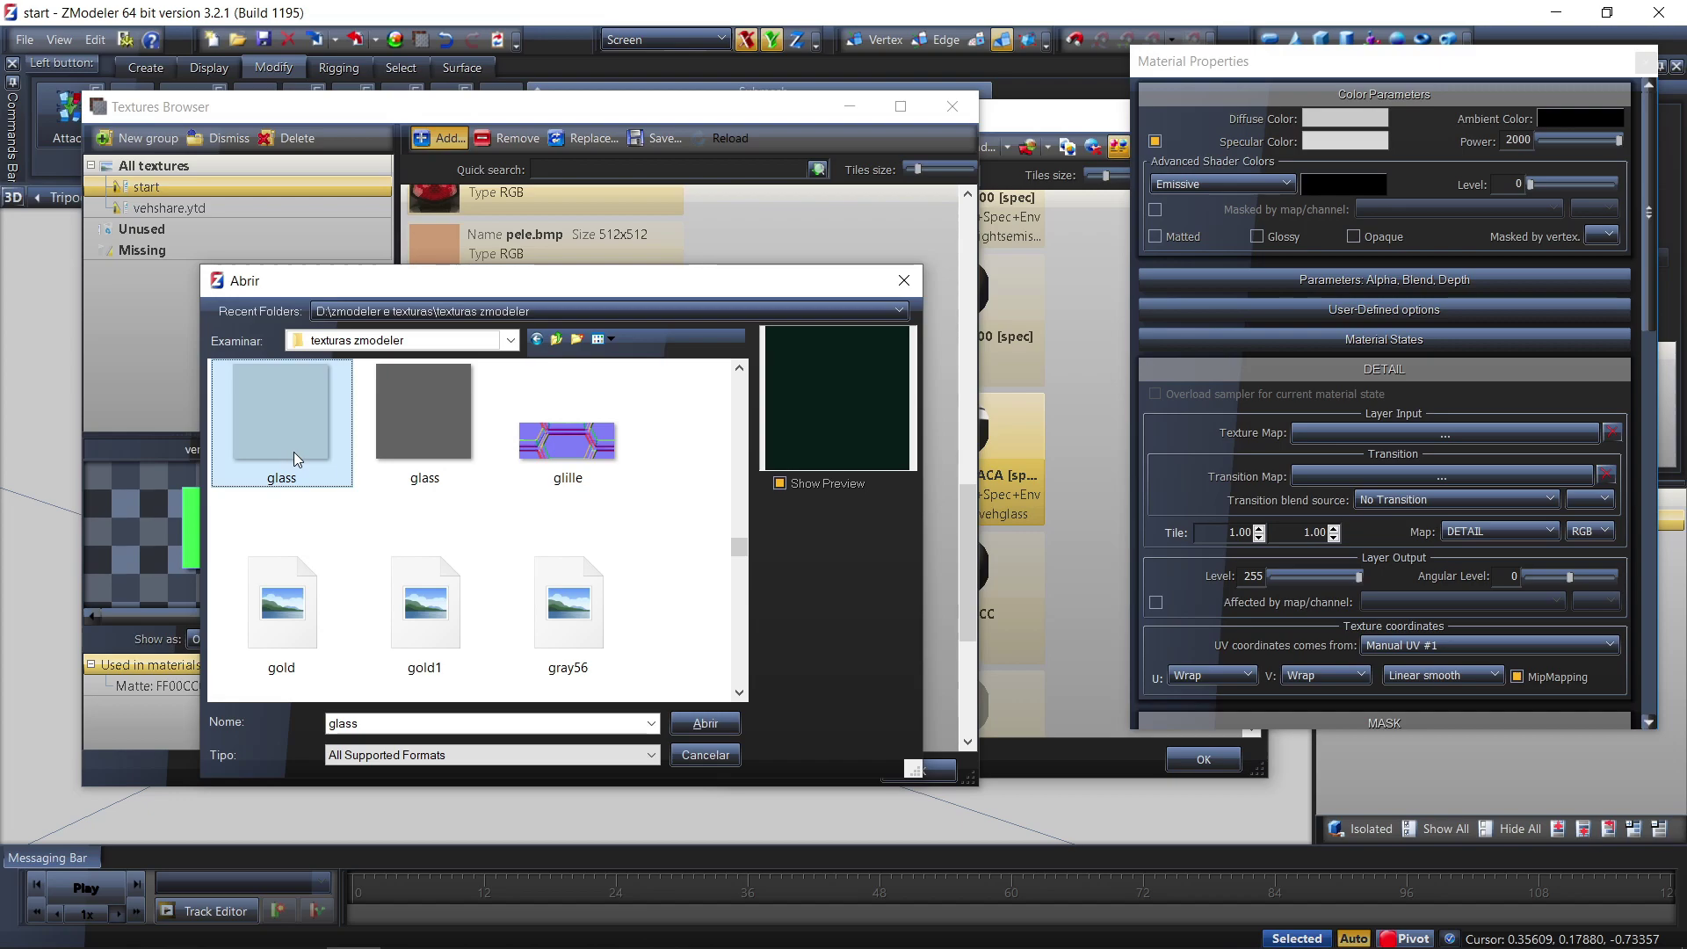
left_click(705, 722)
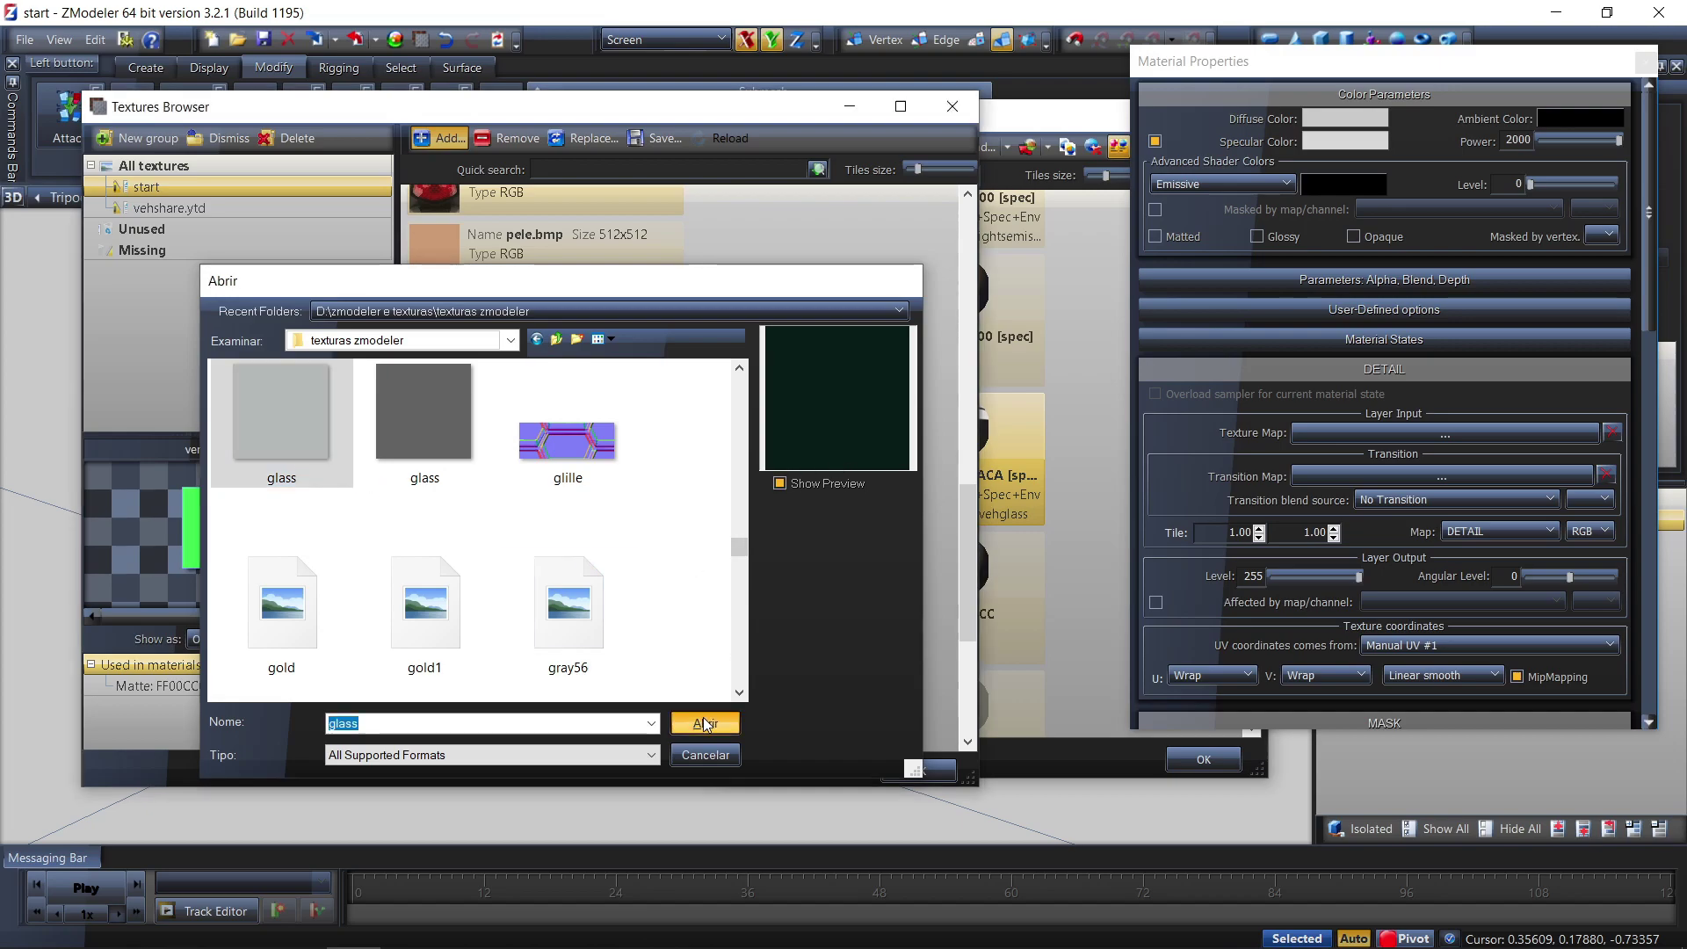
left_click(919, 768)
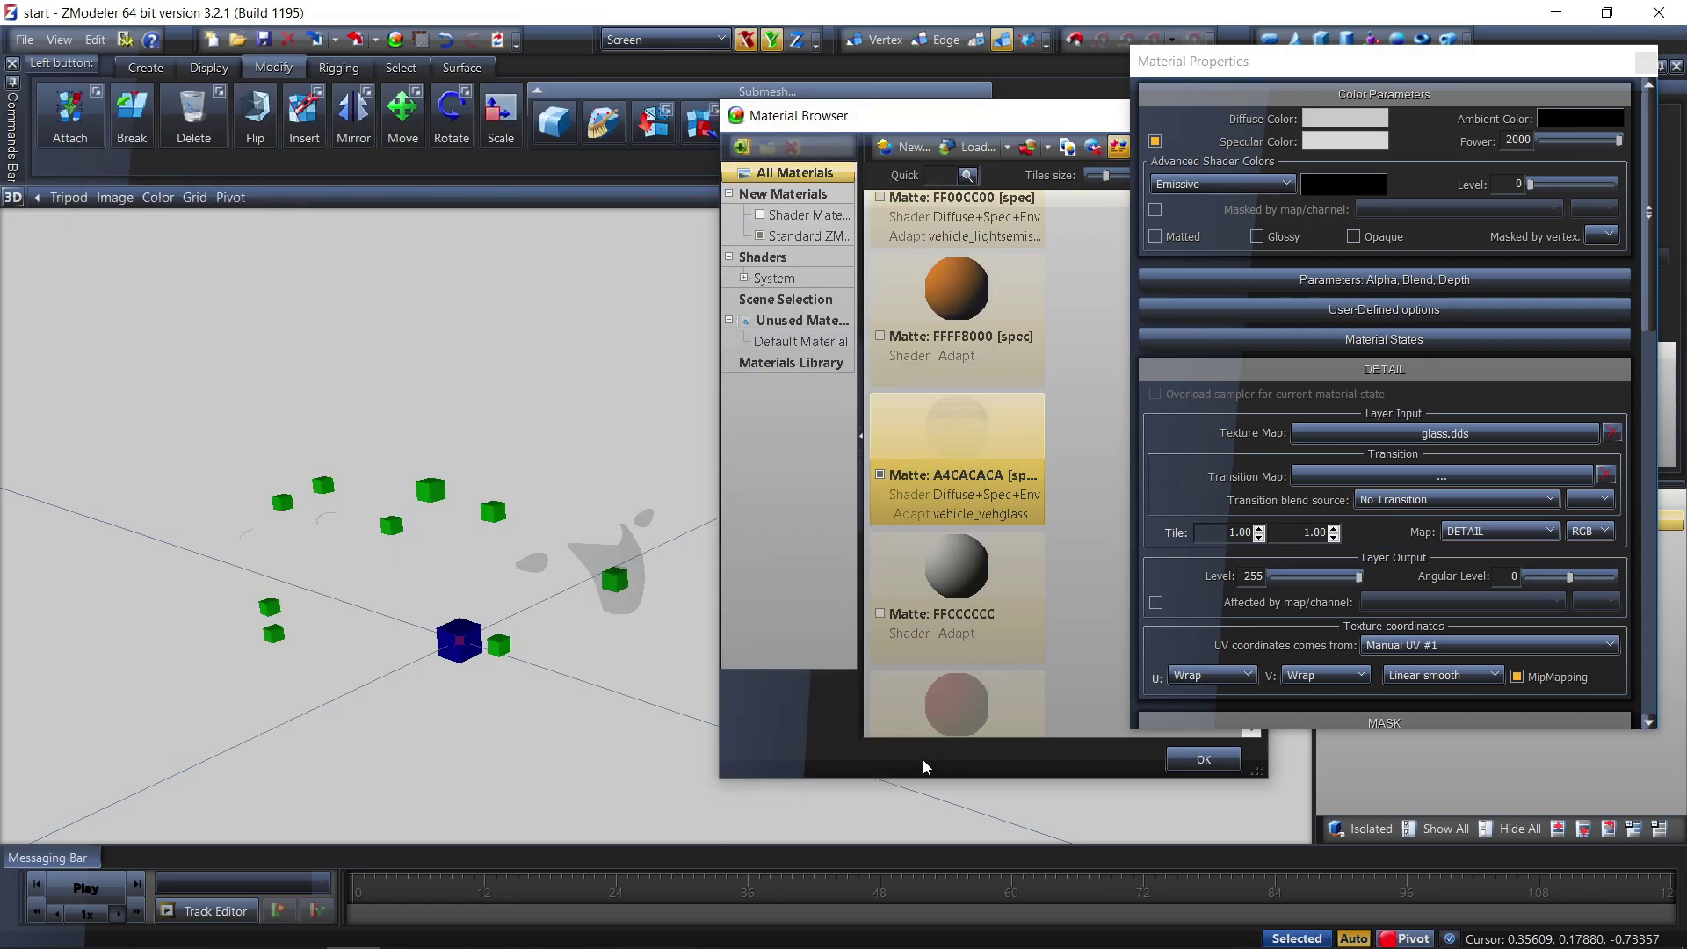
left_click(1646, 63)
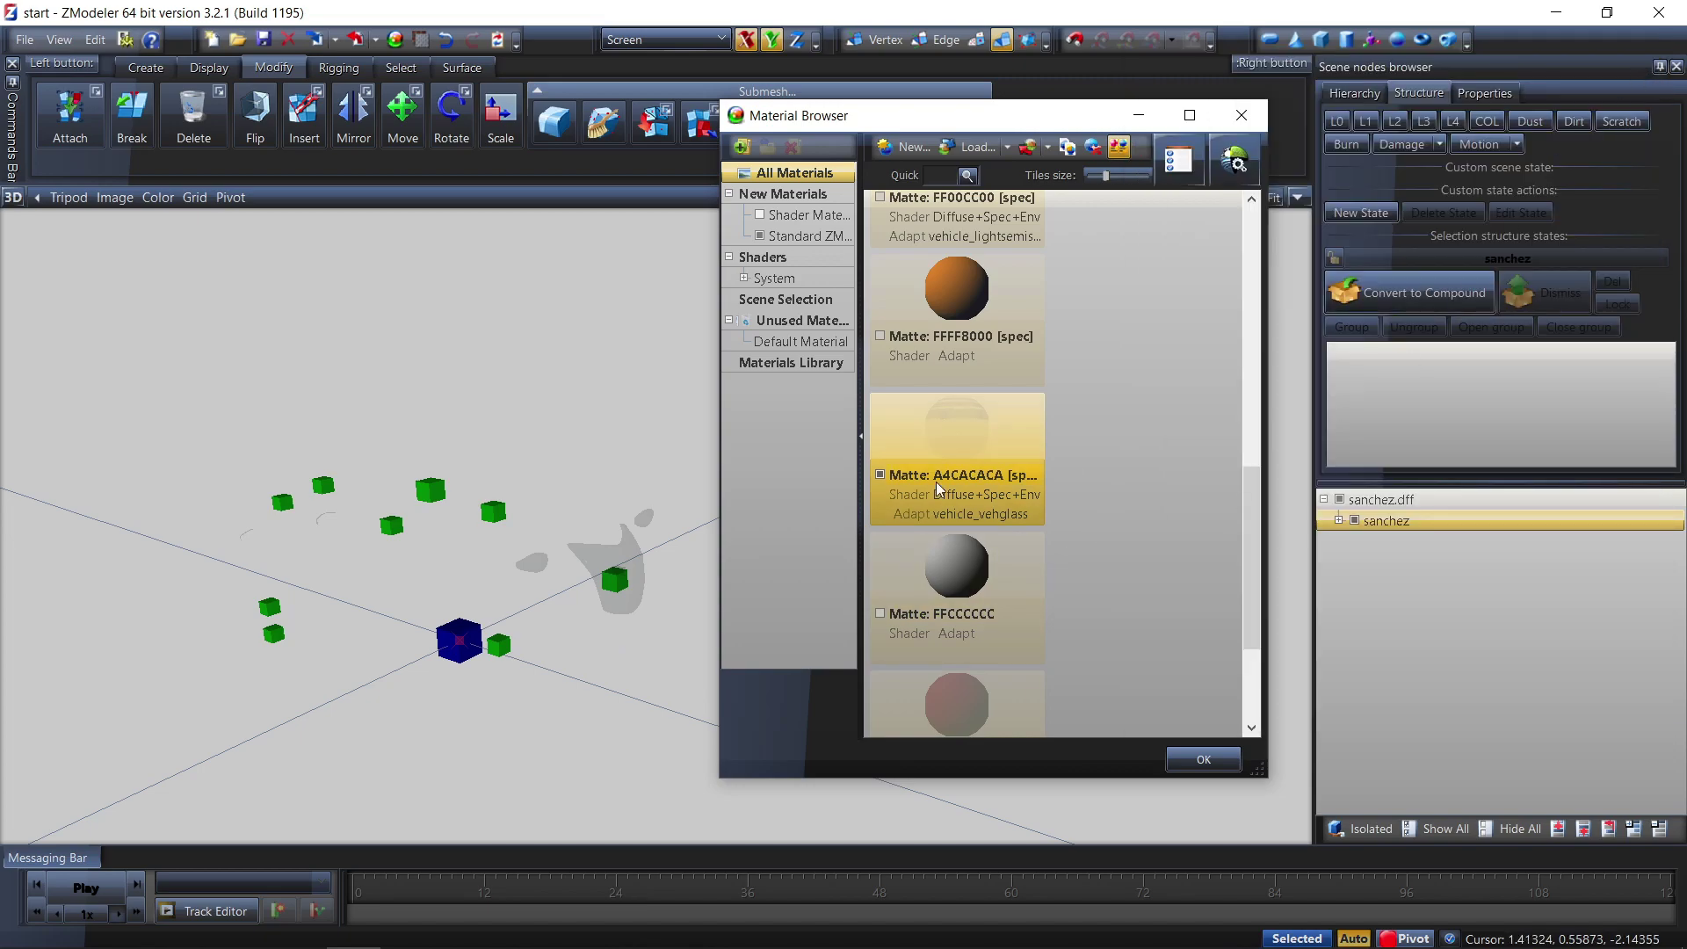
Hide the Matte: A4CACACA parts and examine the parts using Matte: FFCCCCCC
left_click(880, 474)
left_click(880, 614)
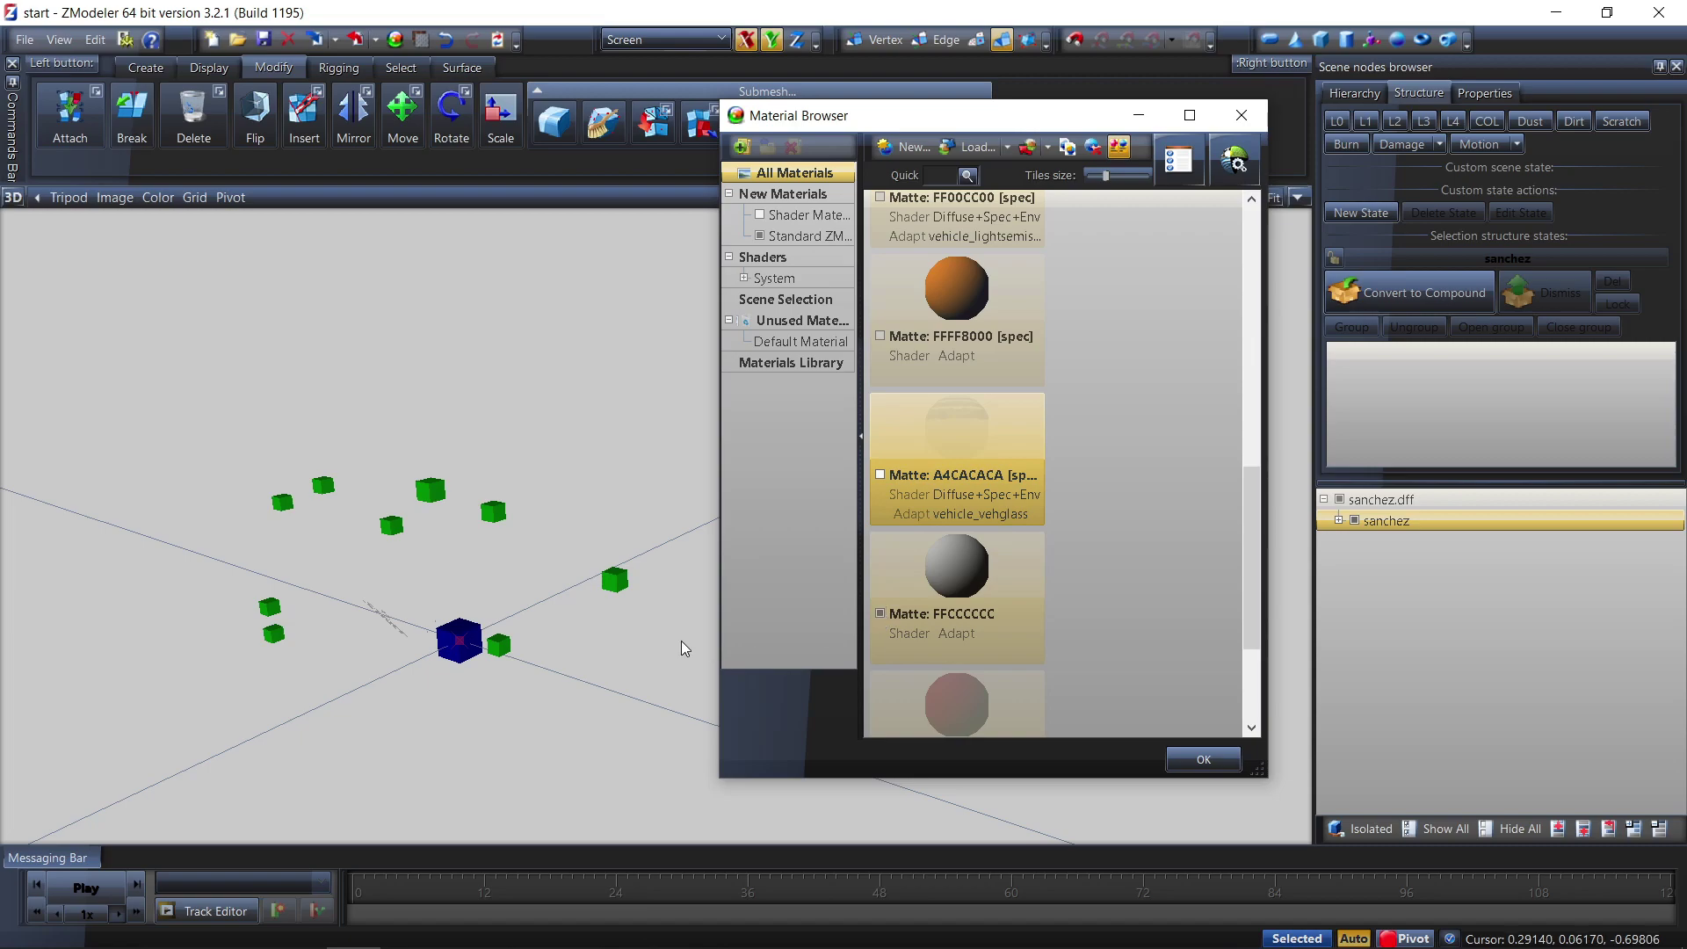
scroll(374, 685, "up", 5)
scroll(378, 694, "up", 2)
mouse_move(392, 682)
middle_mouse_down()
mouse_move(452, 697)
mouse_move(444, 684)
mouse_move(493, 683)
mouse_move(467, 681)
middle_mouse_up()
scroll(468, 688, "up", 5)
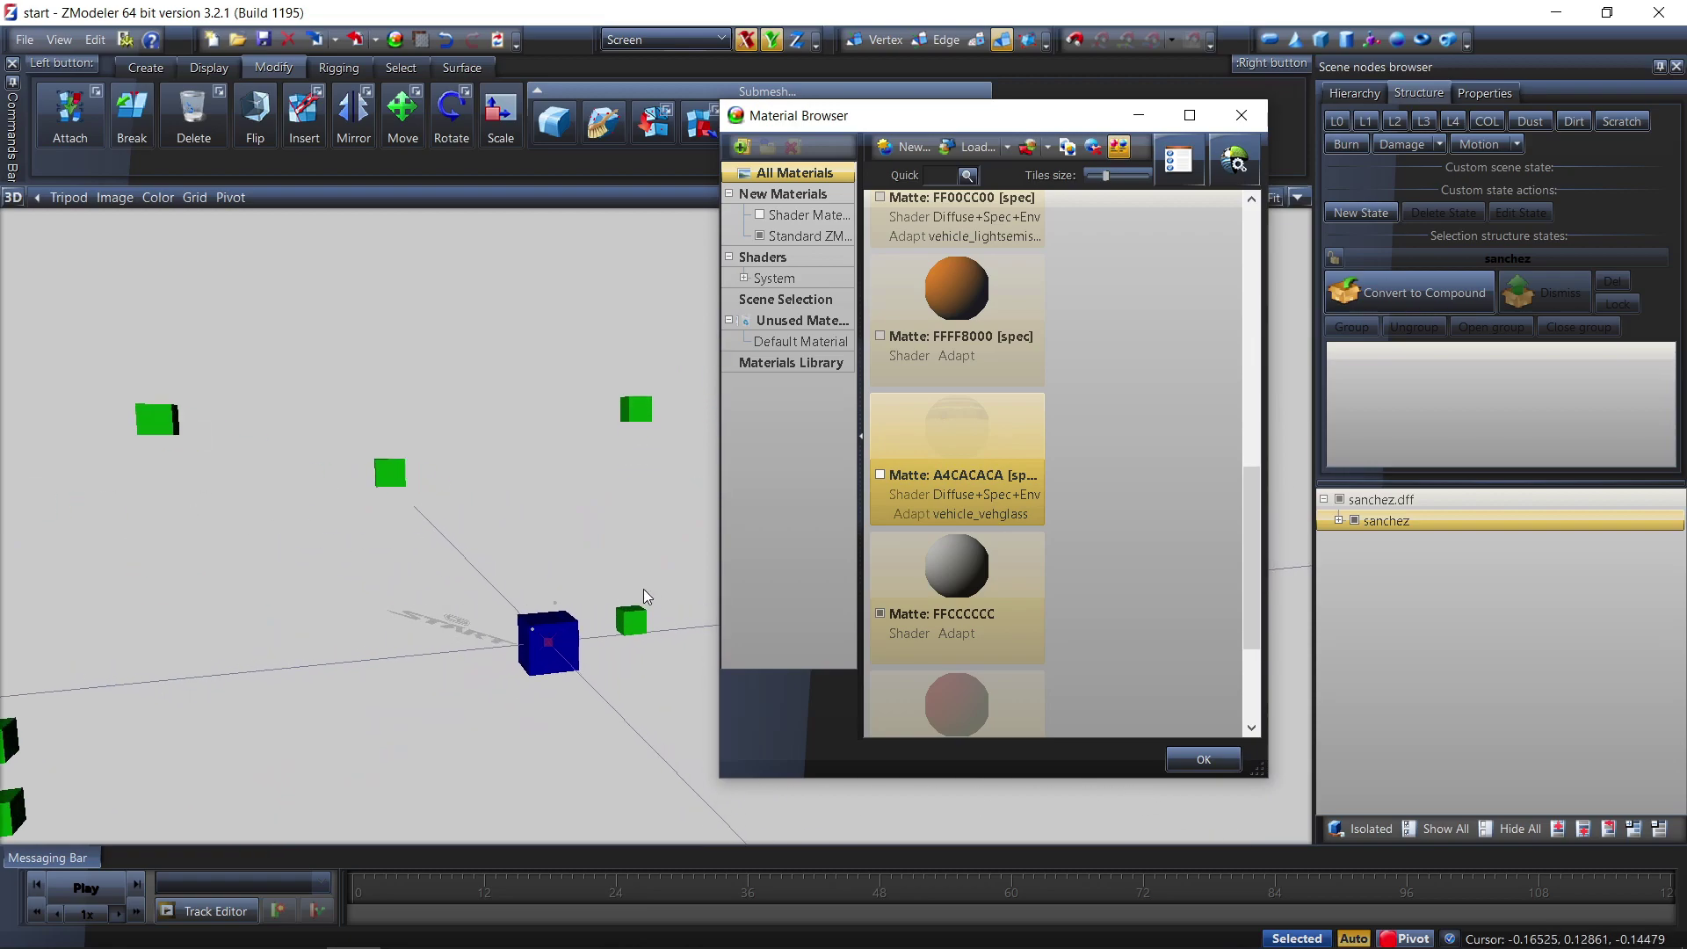
Show the parts that use the pintura [PAINT:1] material for inspection, and hide them again
scroll(1067, 573, "up", 5)
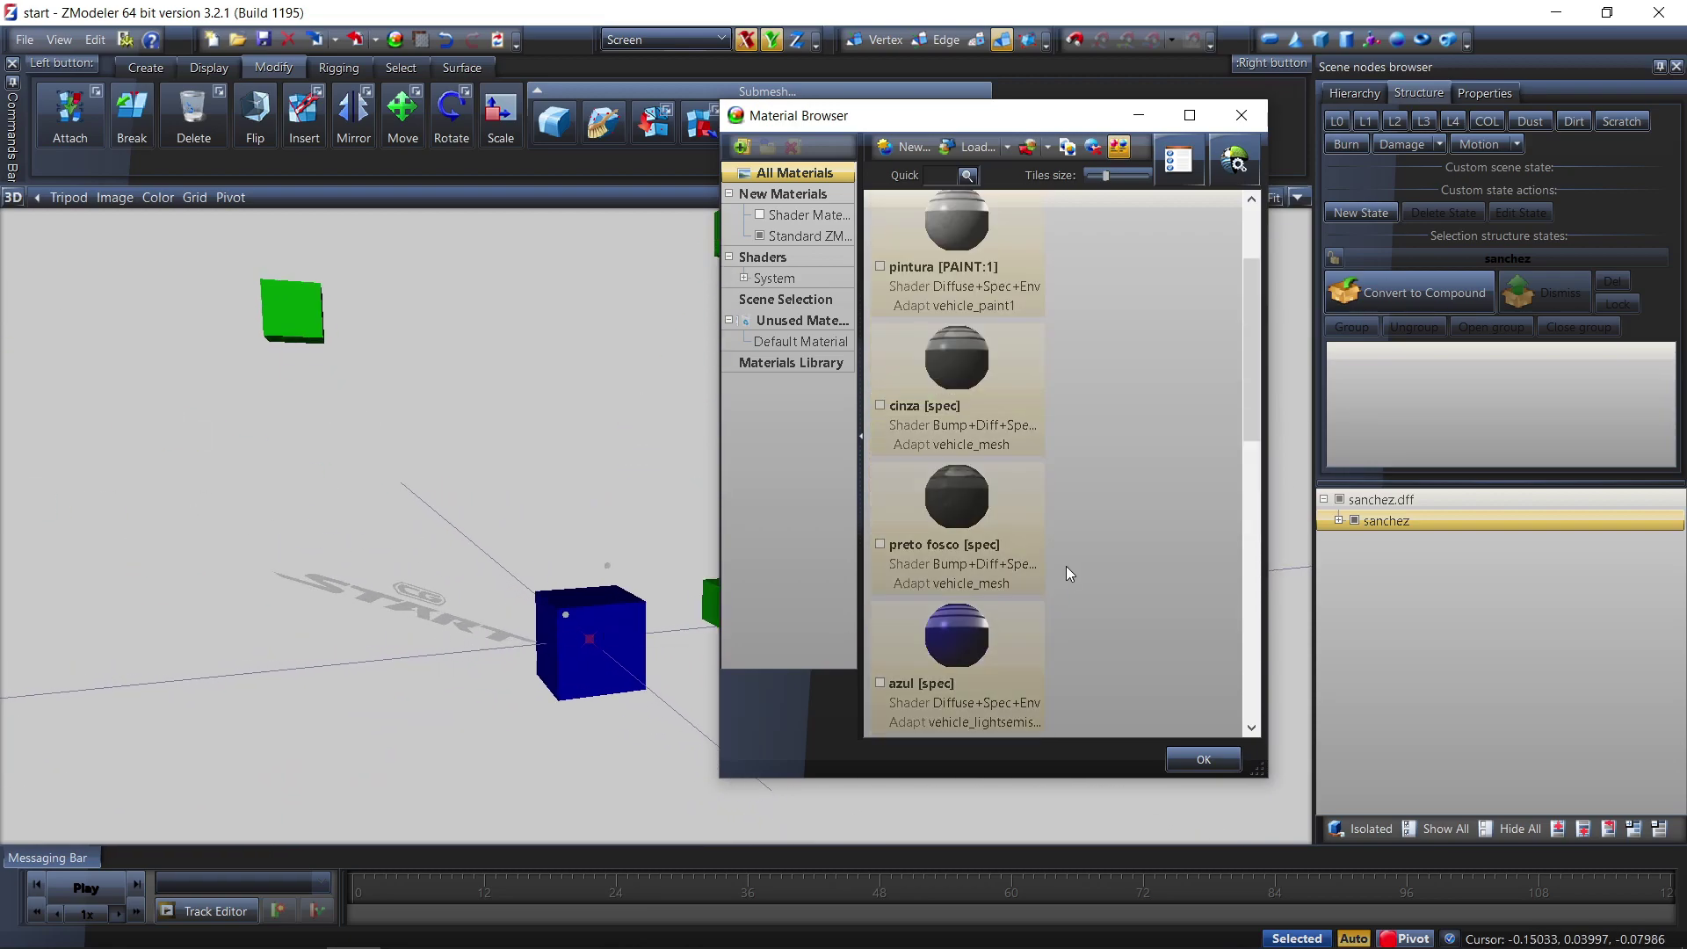
left_click(880, 417)
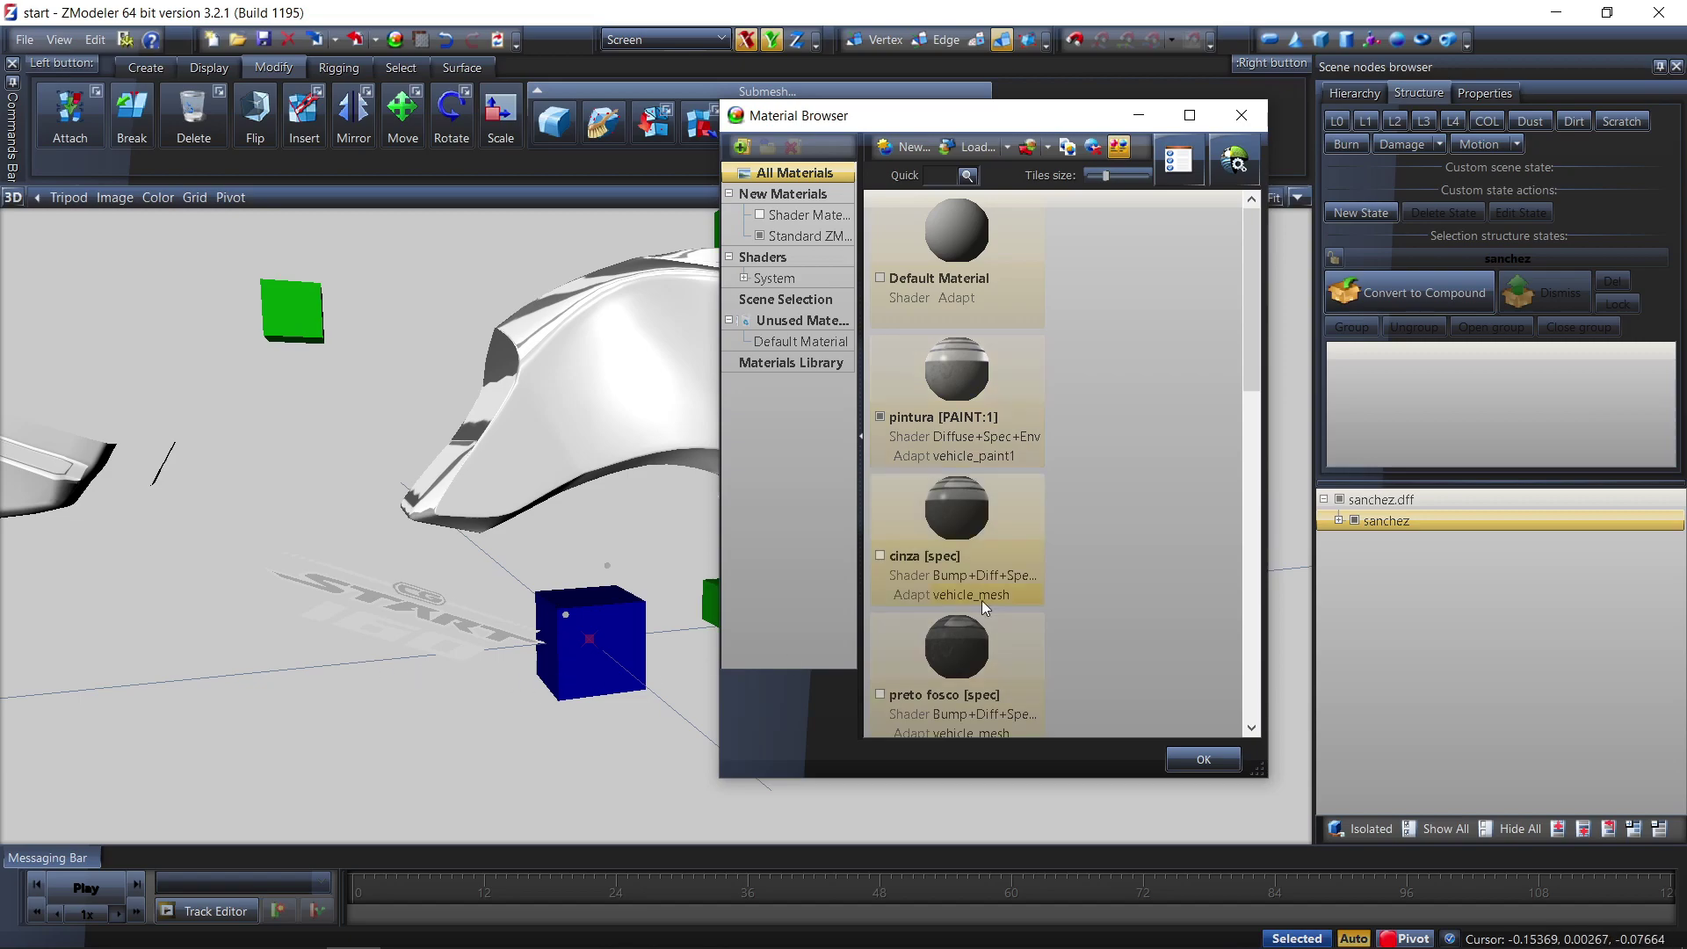
left_click(880, 417)
Assign the GTAV vehicle generic shader vehicle_mesh to the material Matte: FFCCCCCC
scroll(909, 435, "down", 10)
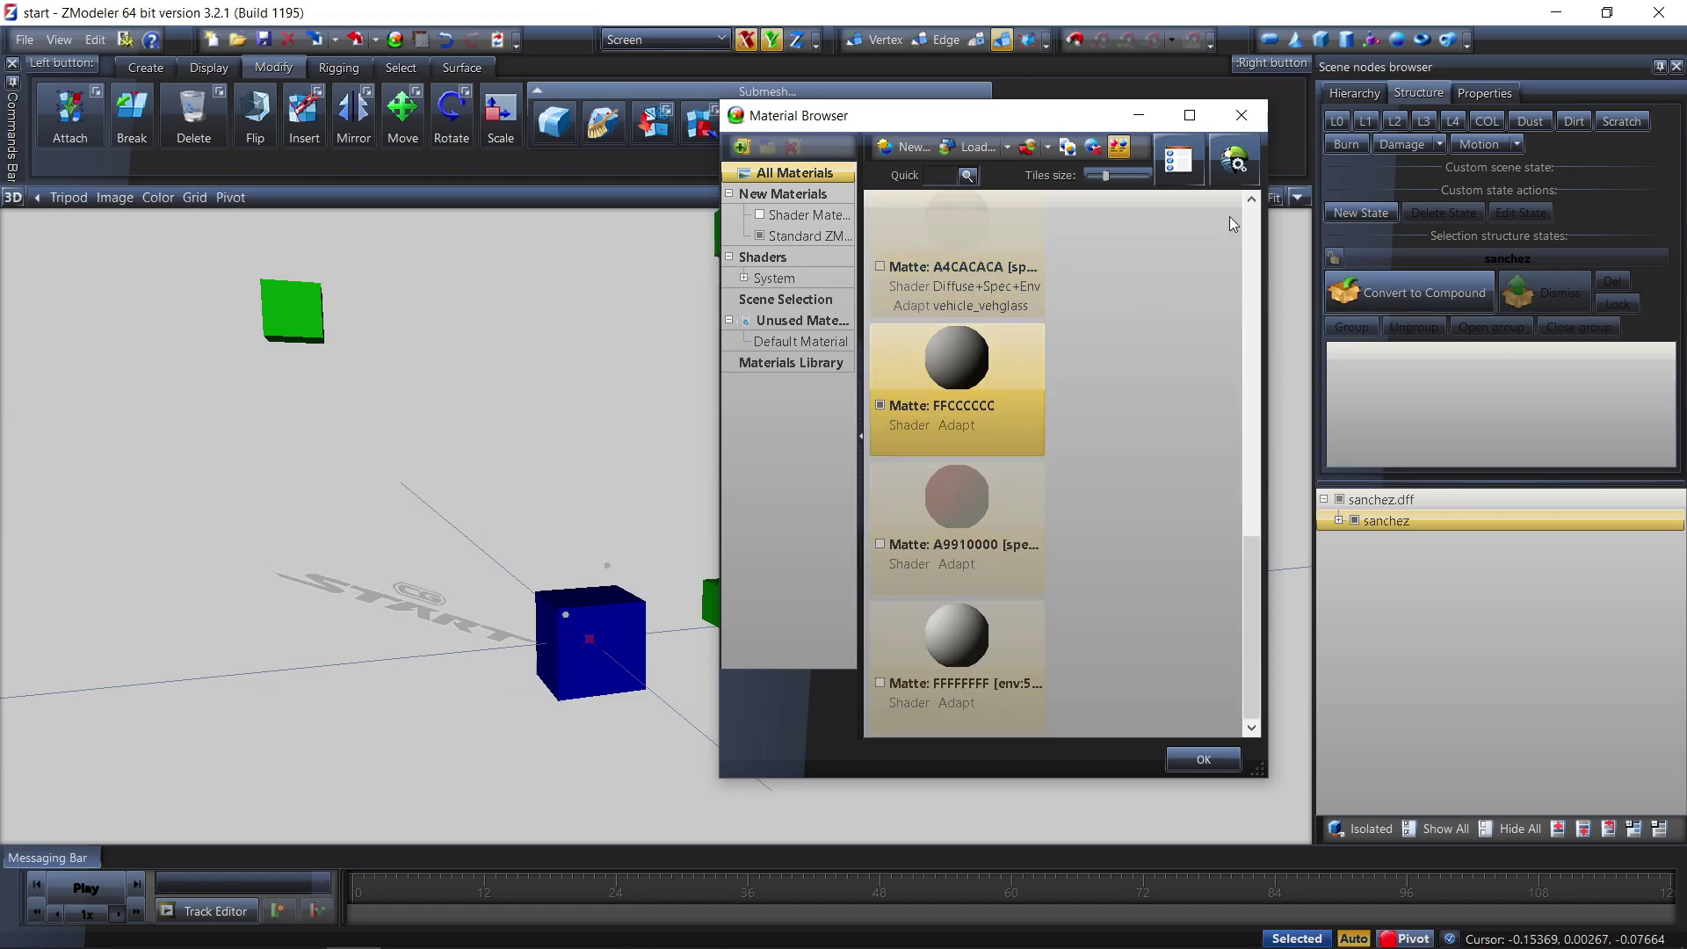
left_click(1235, 161)
mouse_move(1252, 228)
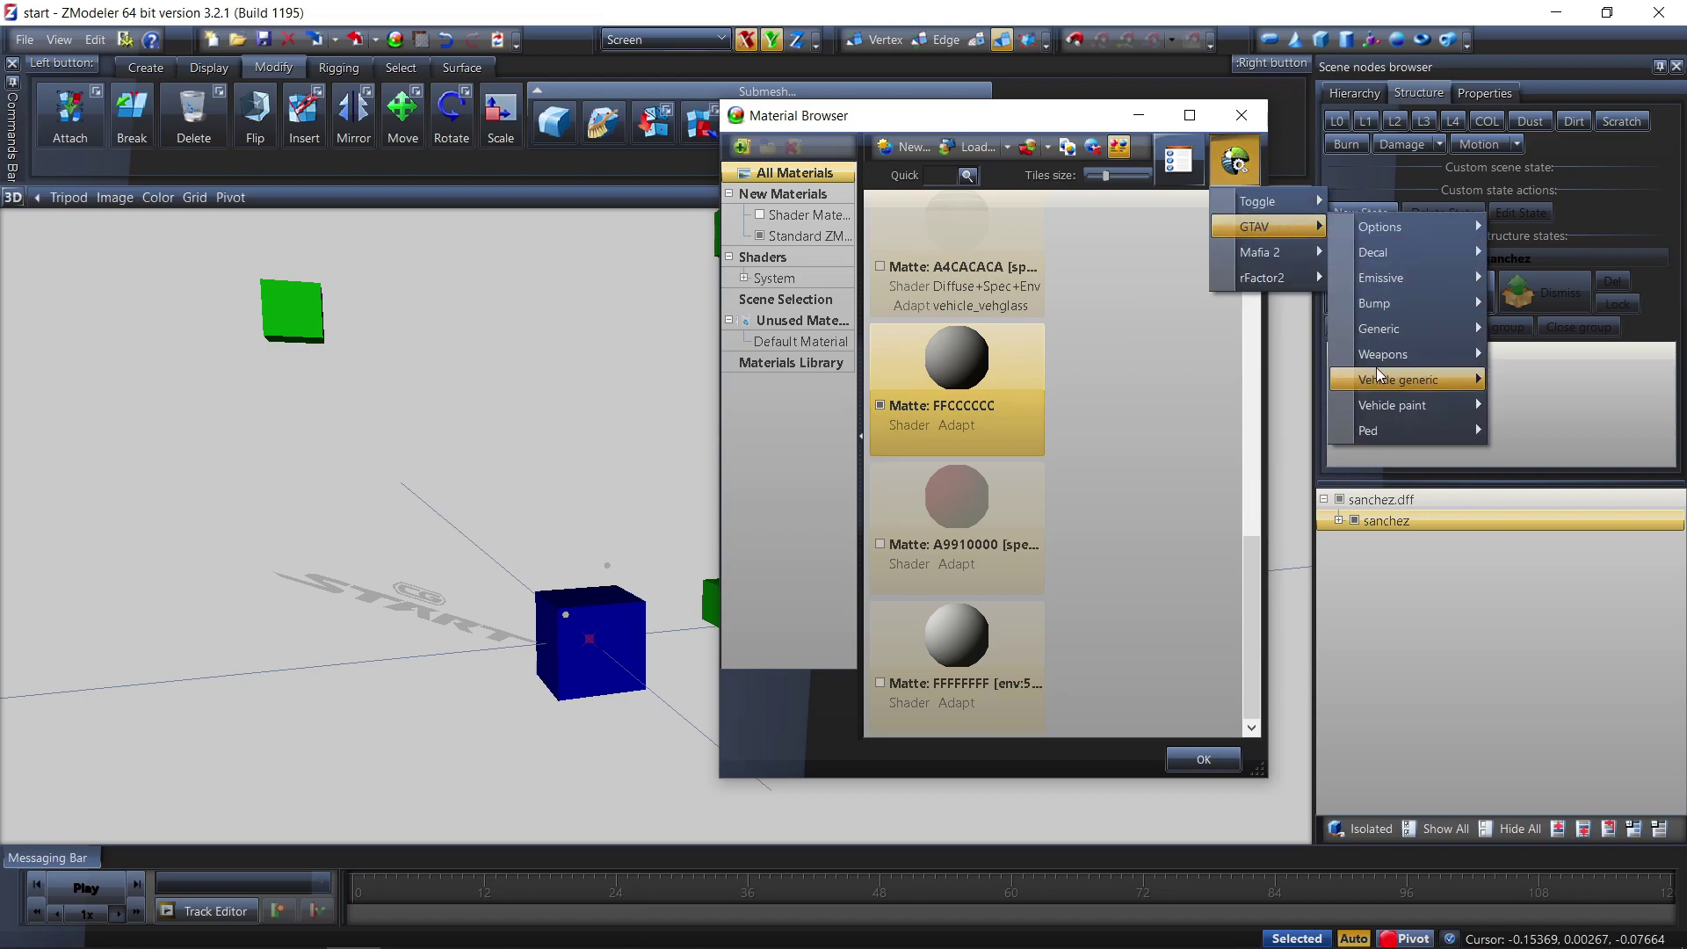
mouse_move(1375, 377)
left_click(1177, 474)
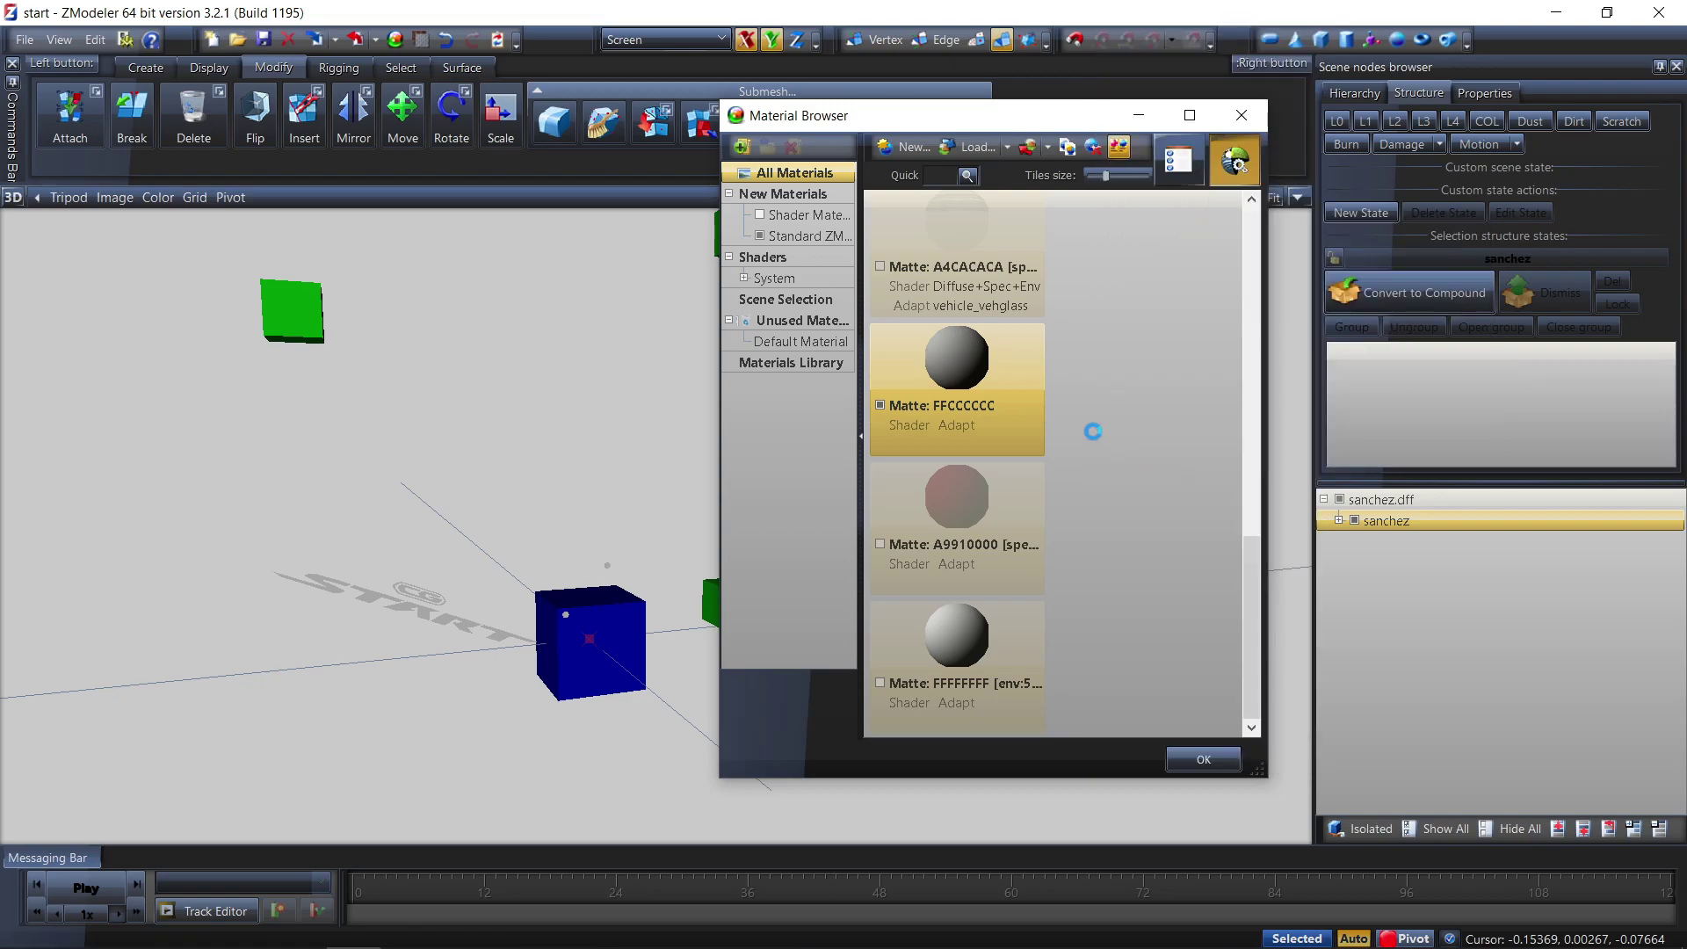
Set Matte: FFCCCCCC's specular power to 2000 and assign vehicle_generic_smallspecmap.dds from vehshare.ytd as its DETAIL texture
double_click(979, 369)
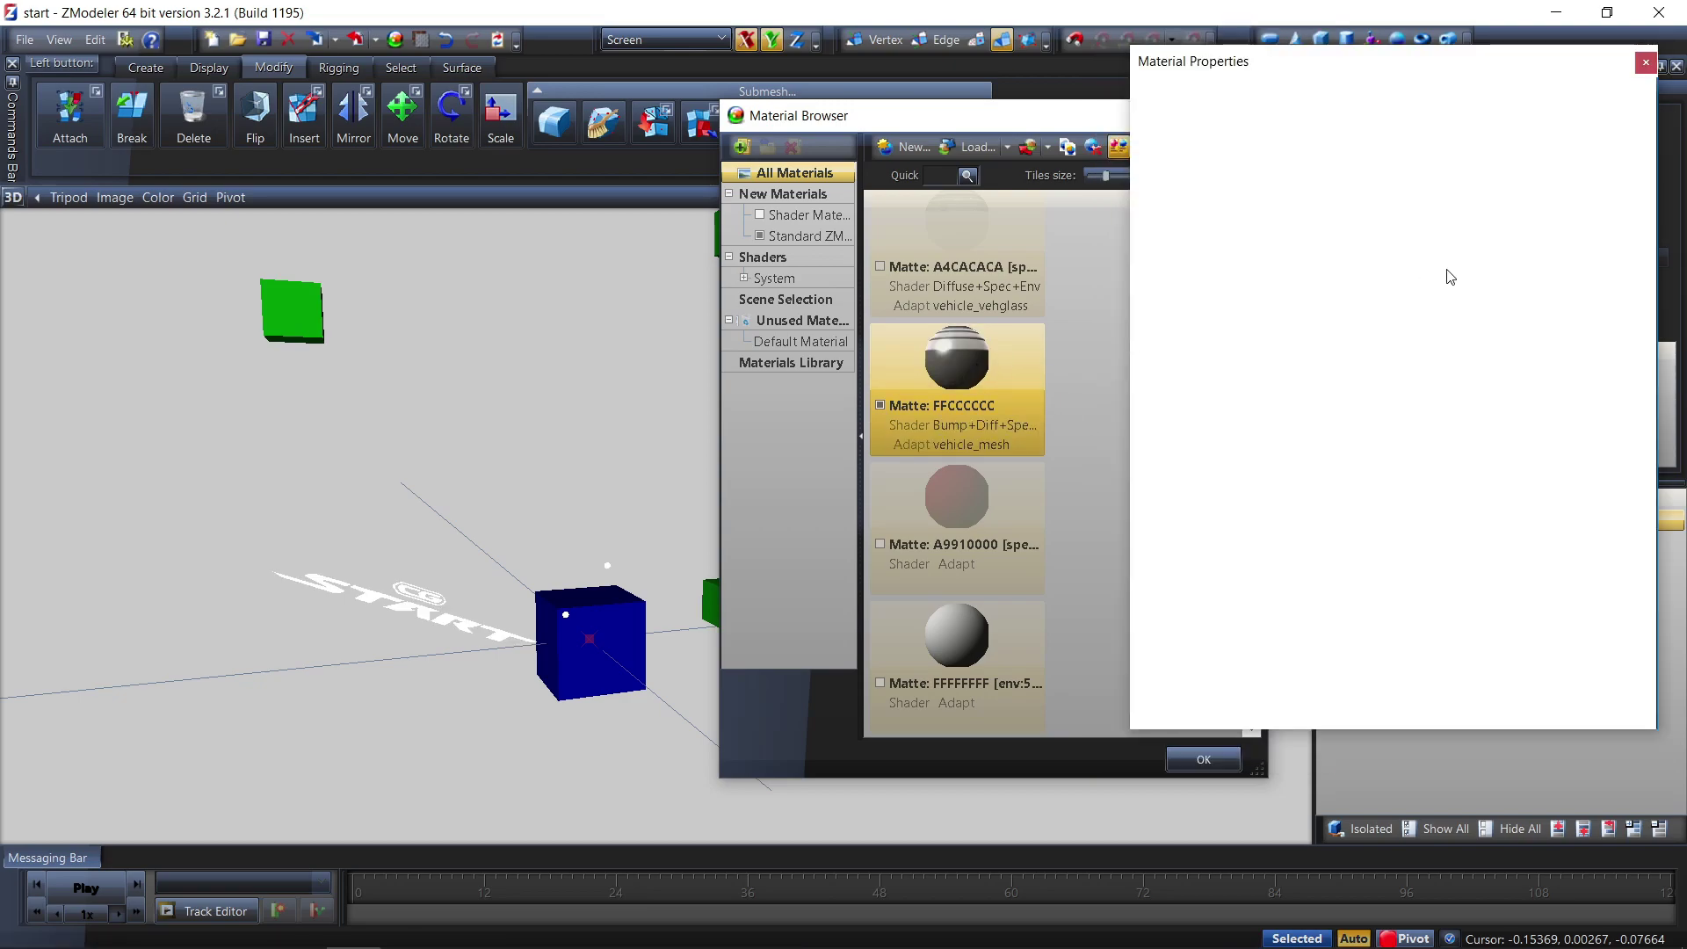
left_click_drag(1589, 139, 1648, 142)
left_click(1446, 432)
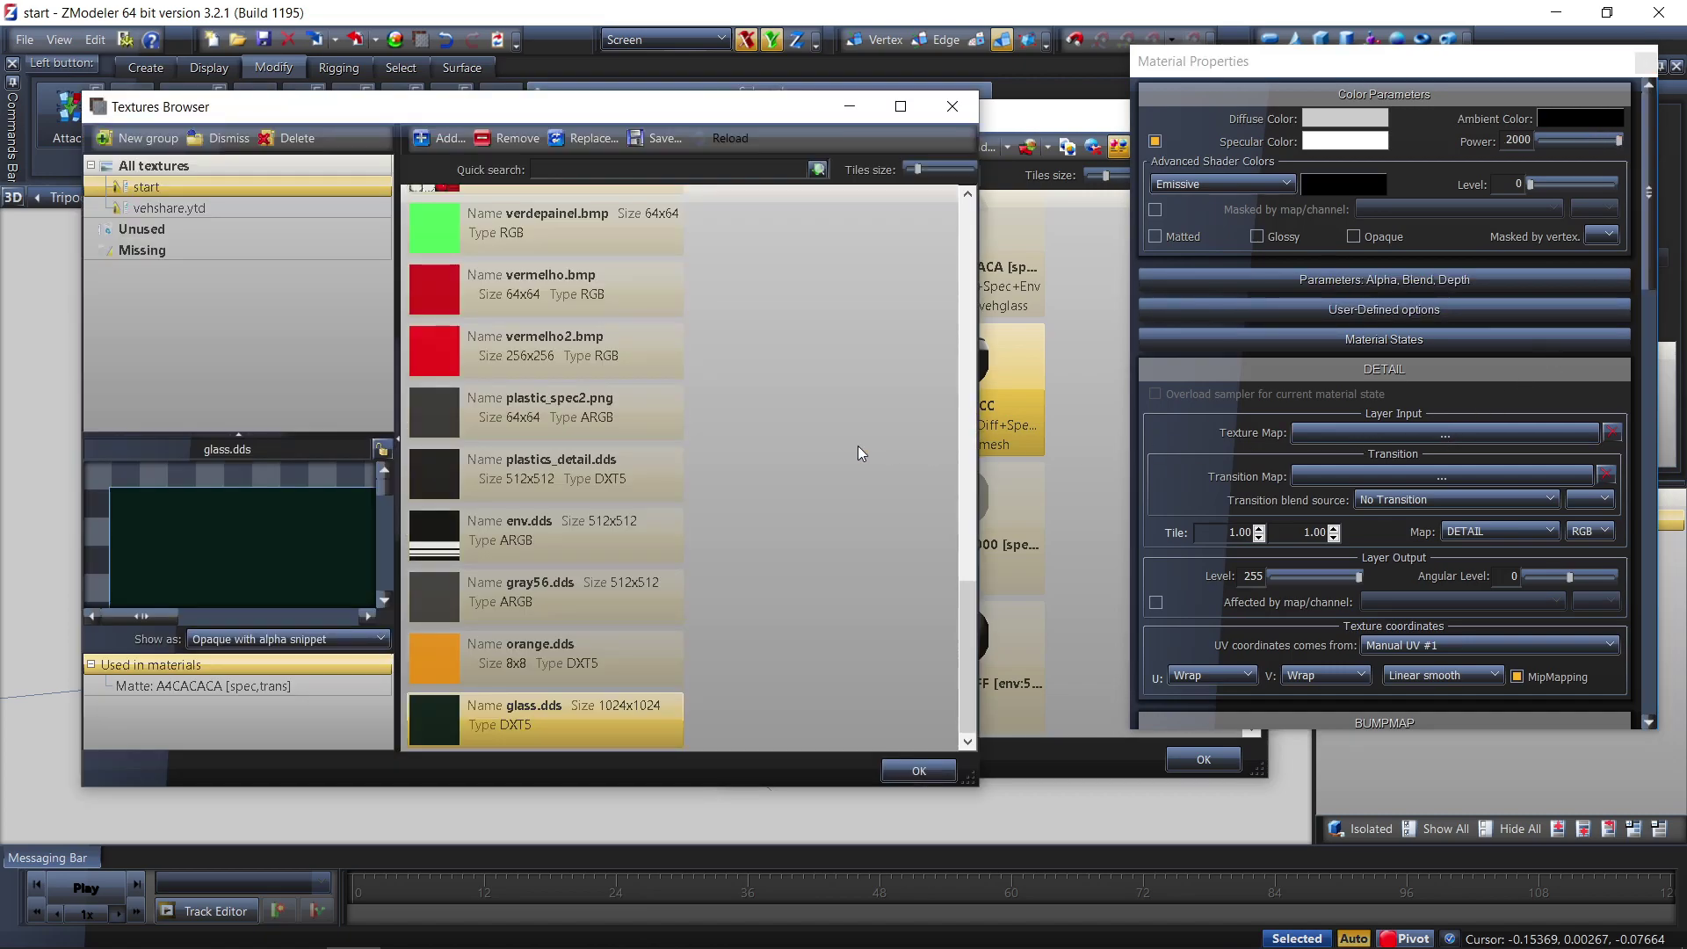
scroll(561, 407, "up", 10)
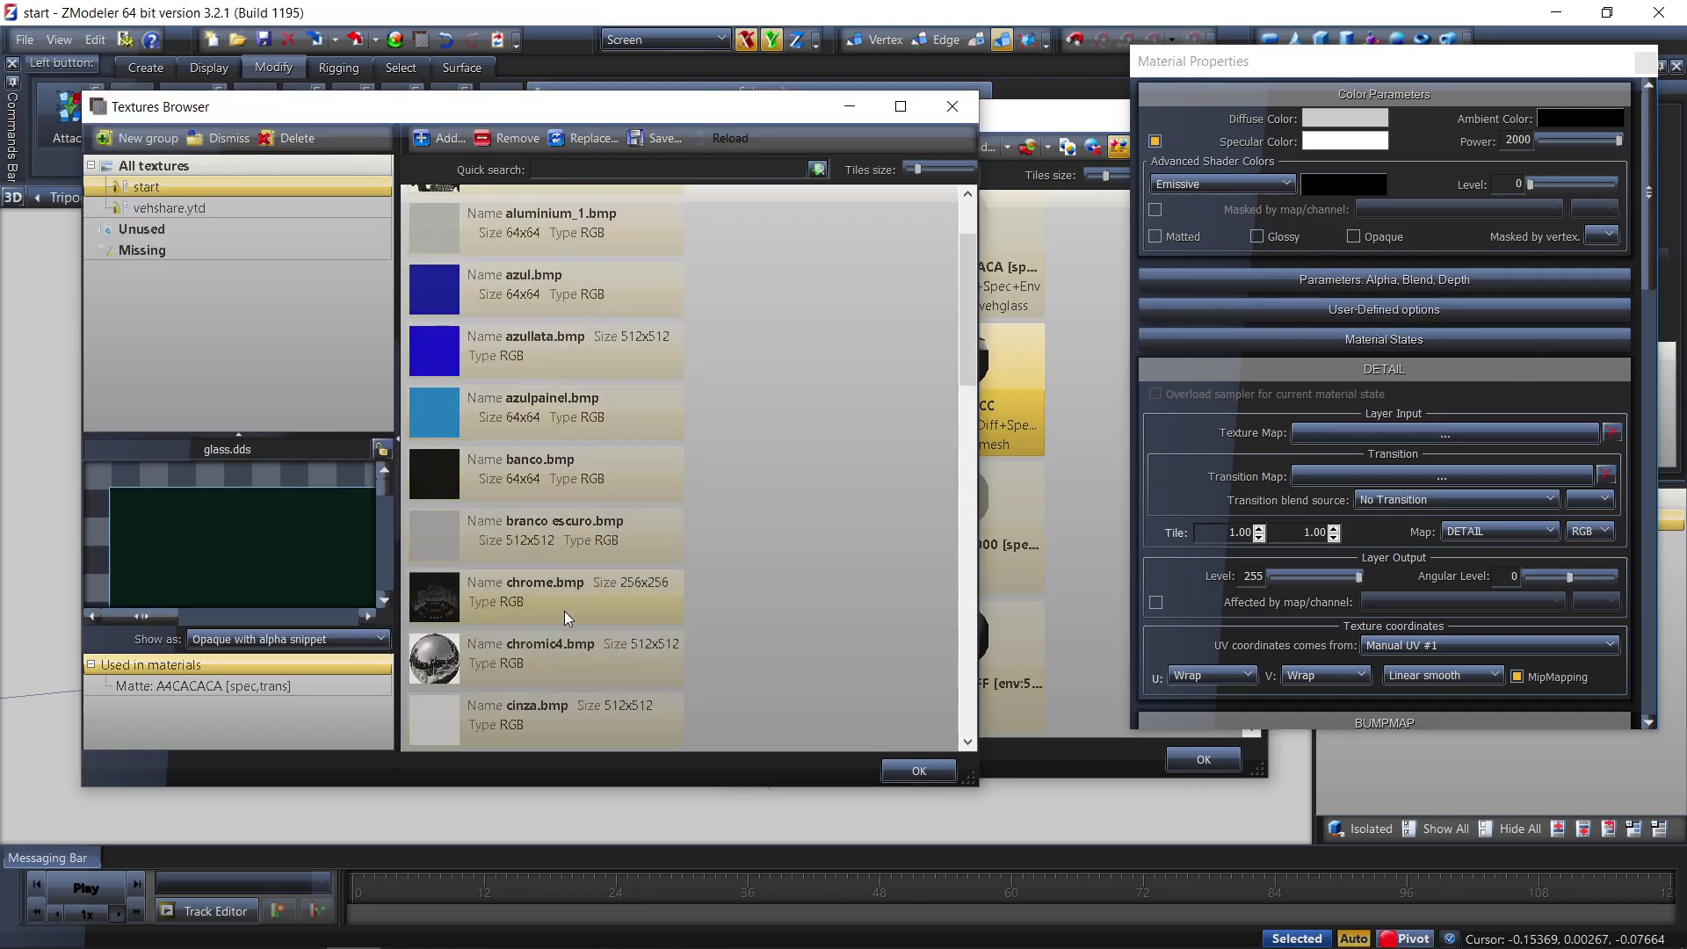
scroll(571, 599, "up", 2)
left_click(224, 208)
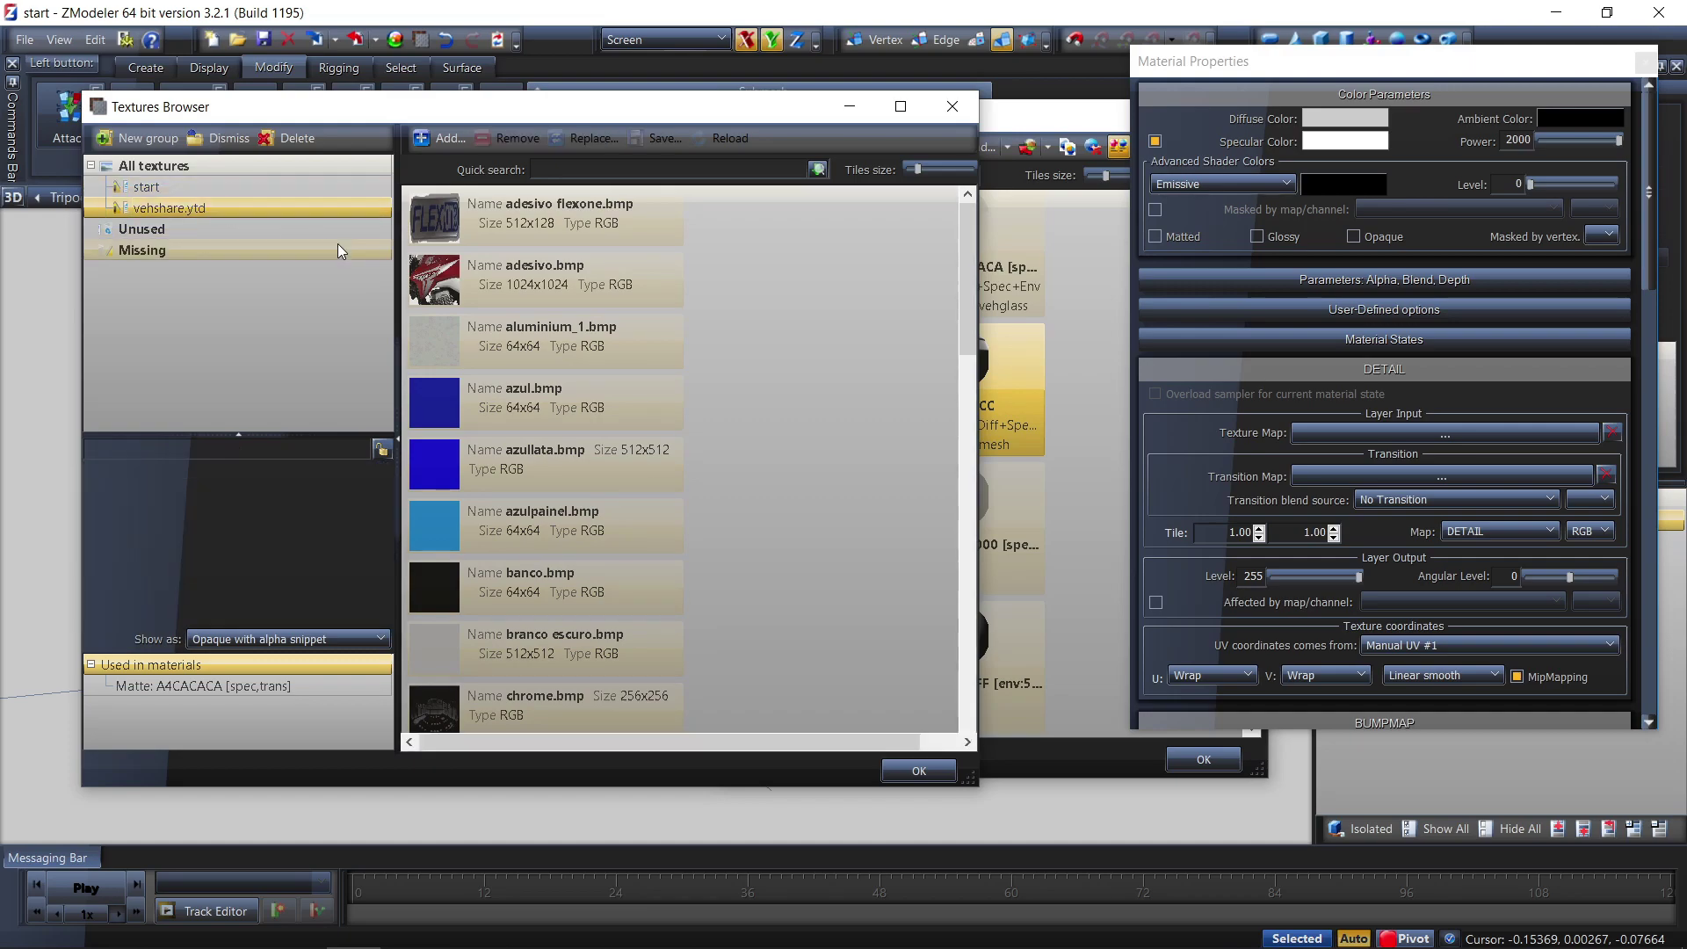
scroll(580, 466, "down", 1)
left_click(526, 406)
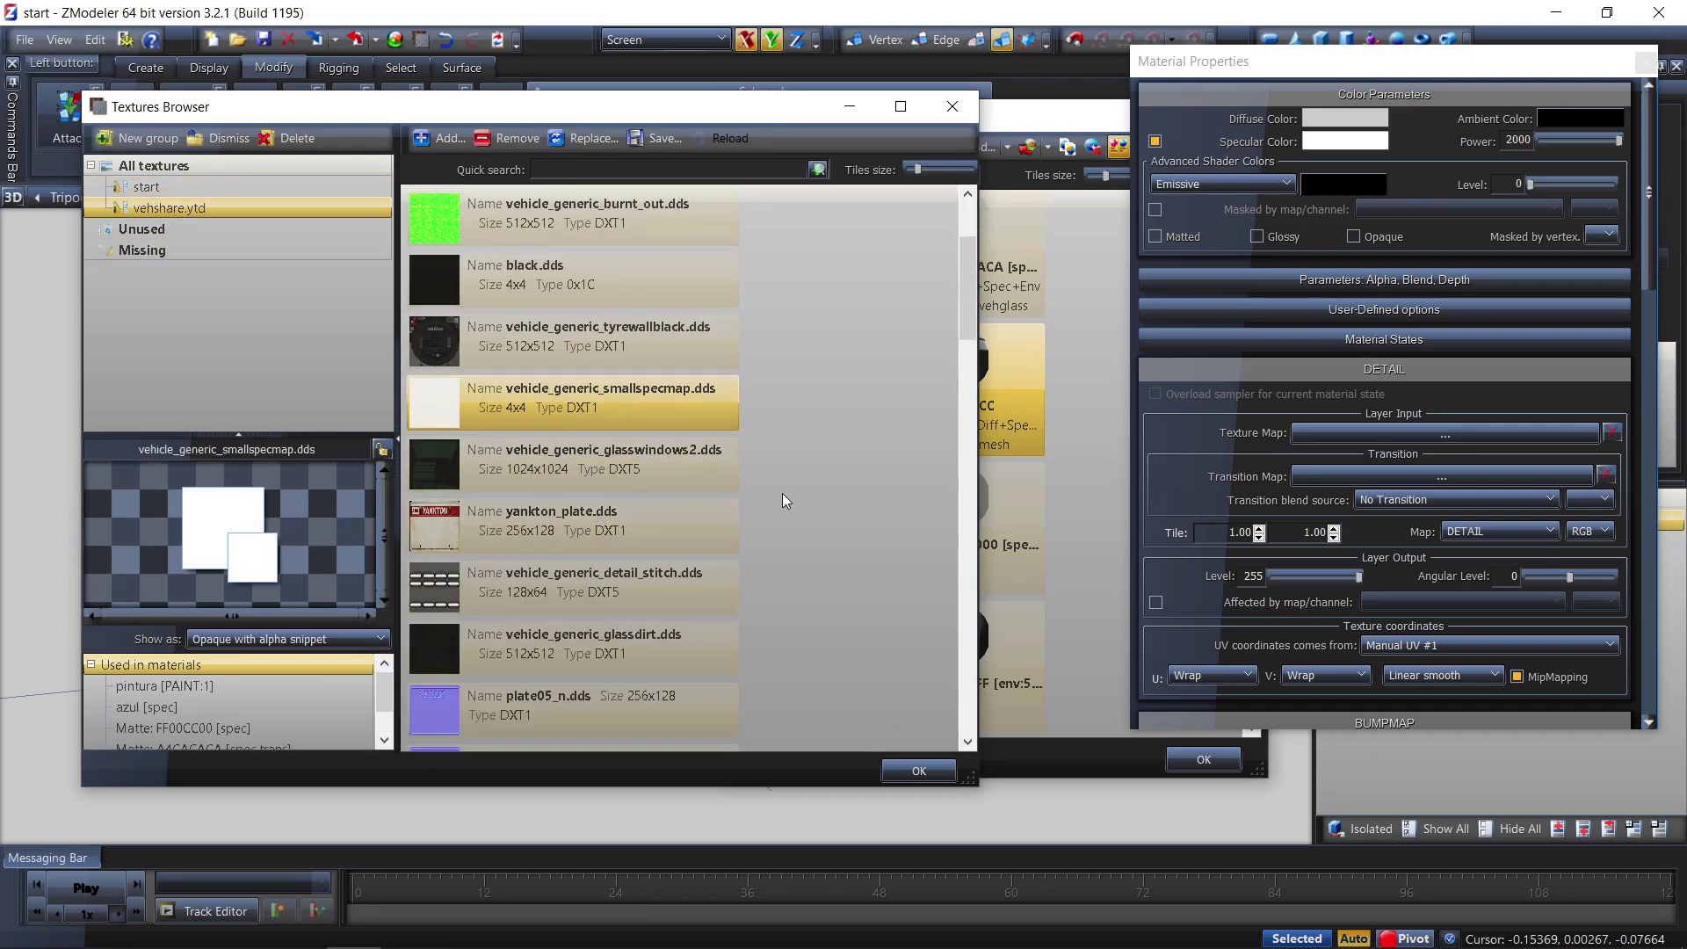
left_click(919, 773)
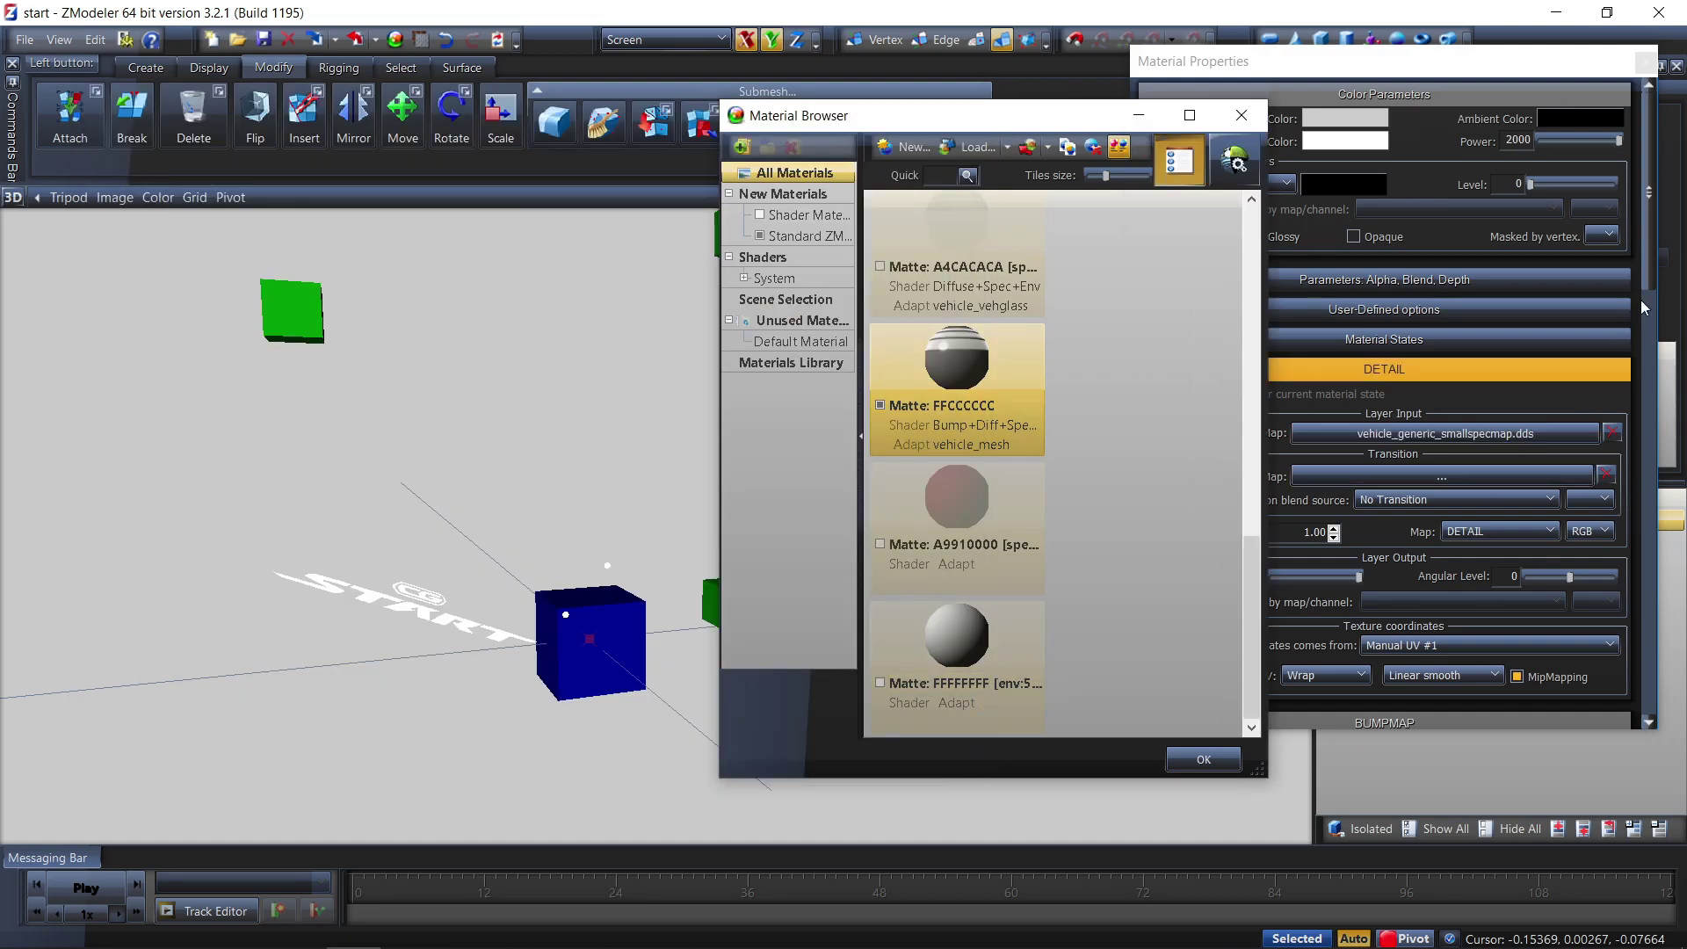
Replace the SPECMAP texture of Matte: FFCCCCCC with plastic_spec2.png from the start texture group
left_click_drag(1648, 256, 1648, 537)
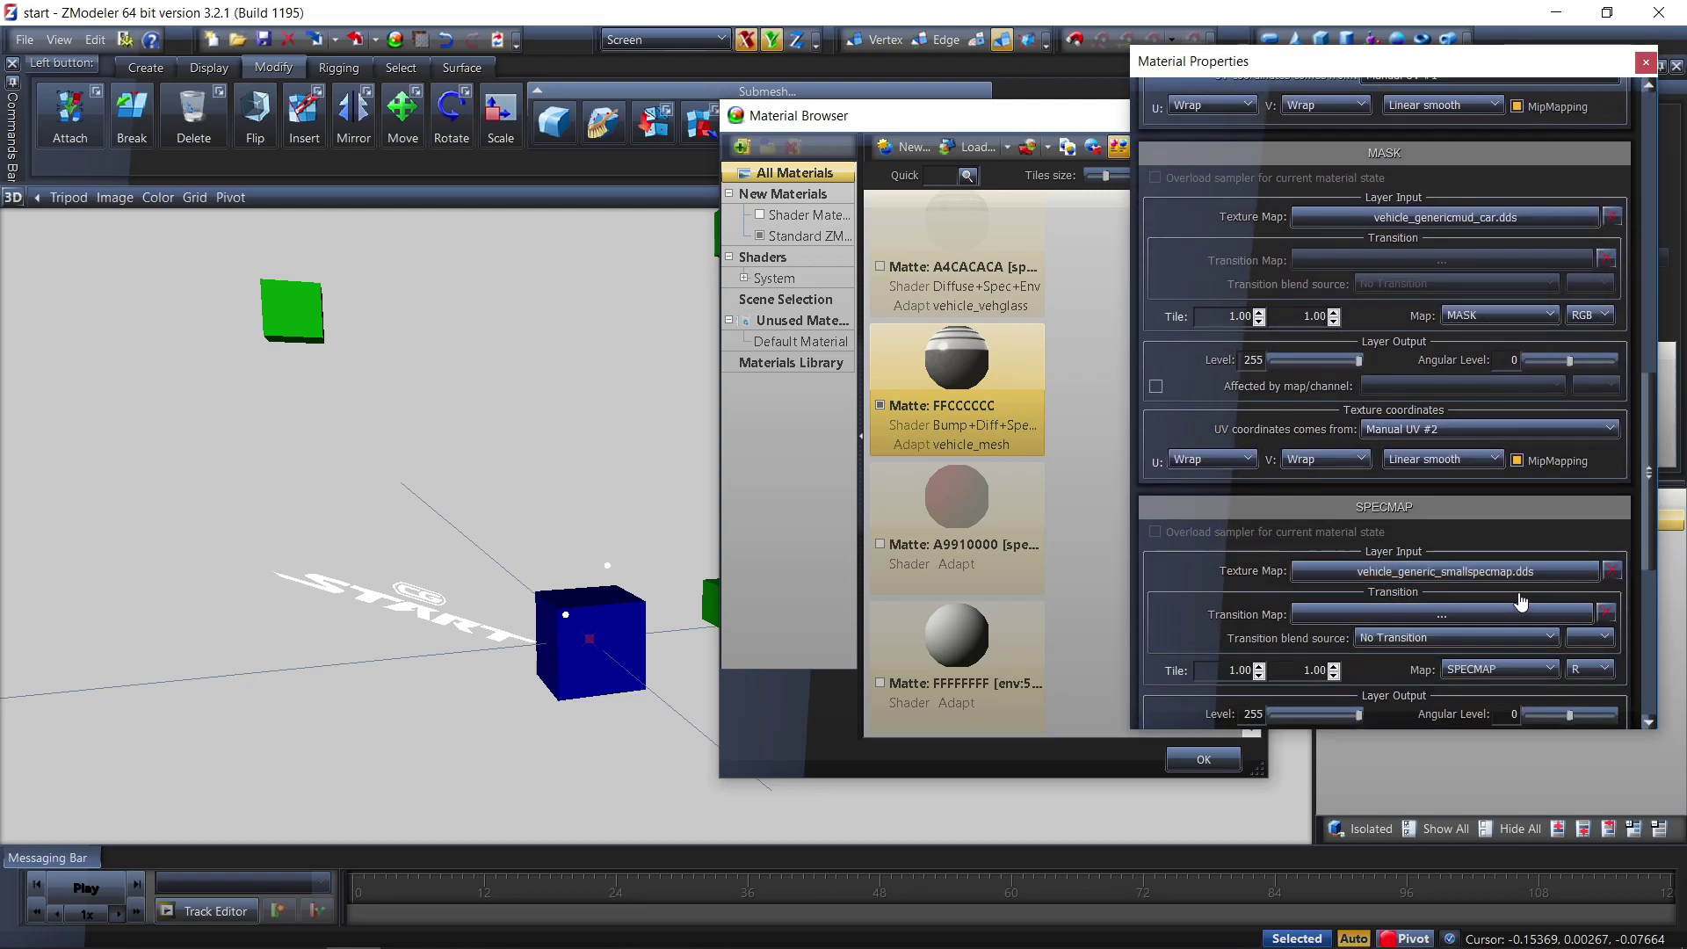
left_click(1611, 571)
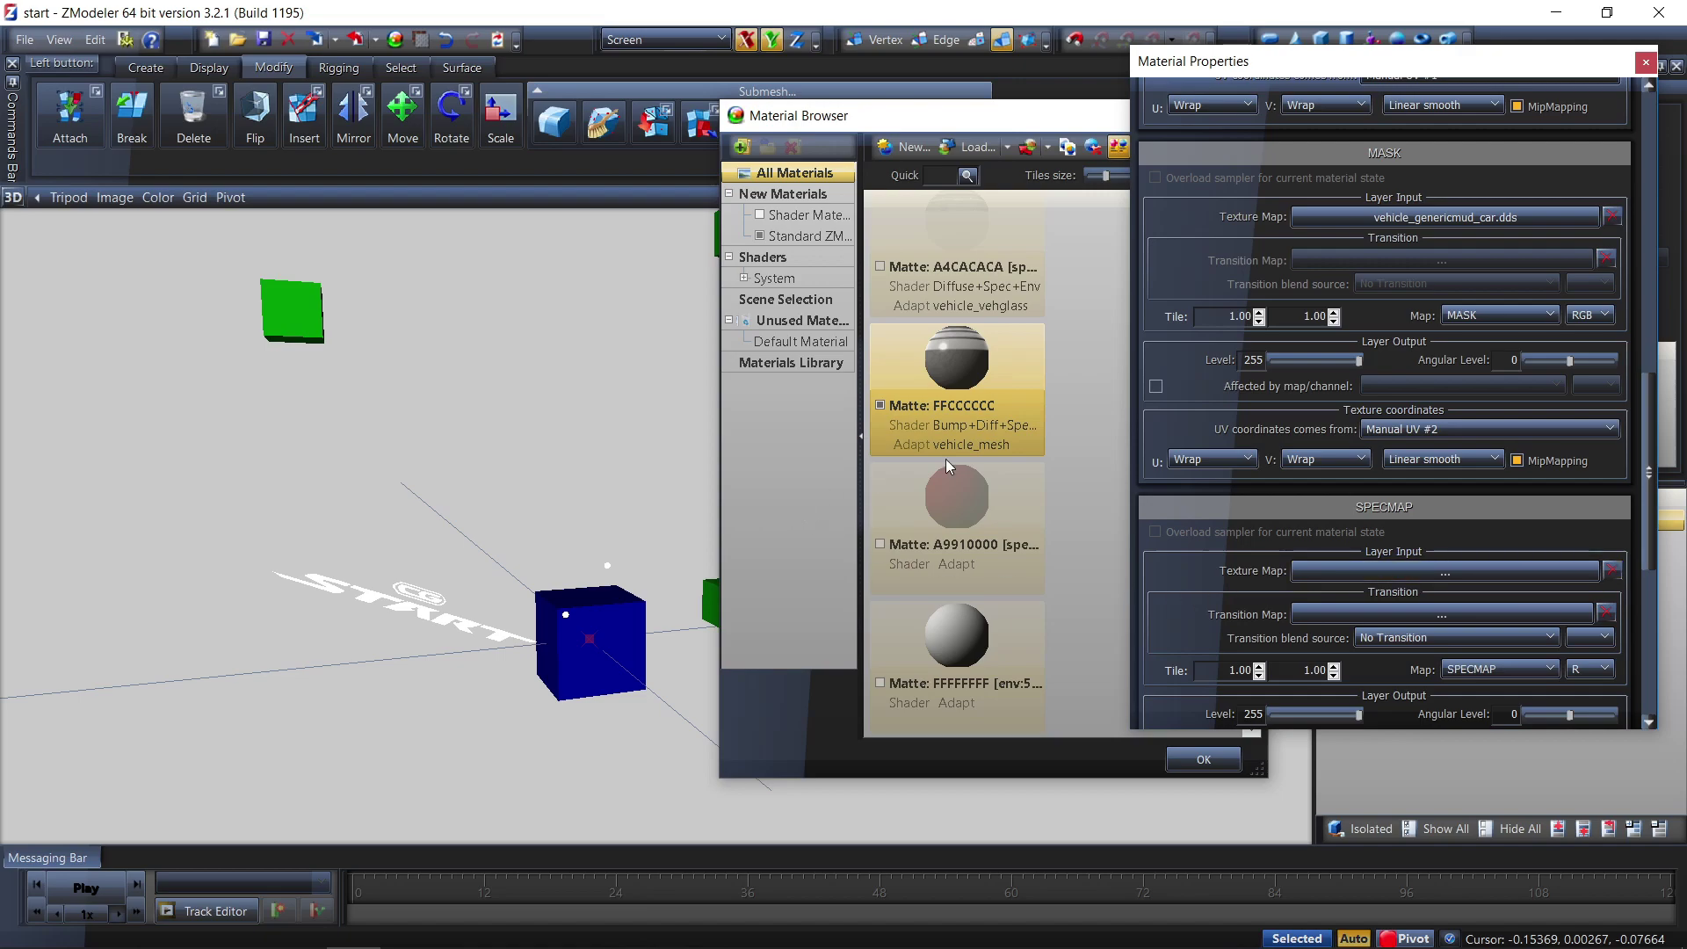
left_click(1372, 568)
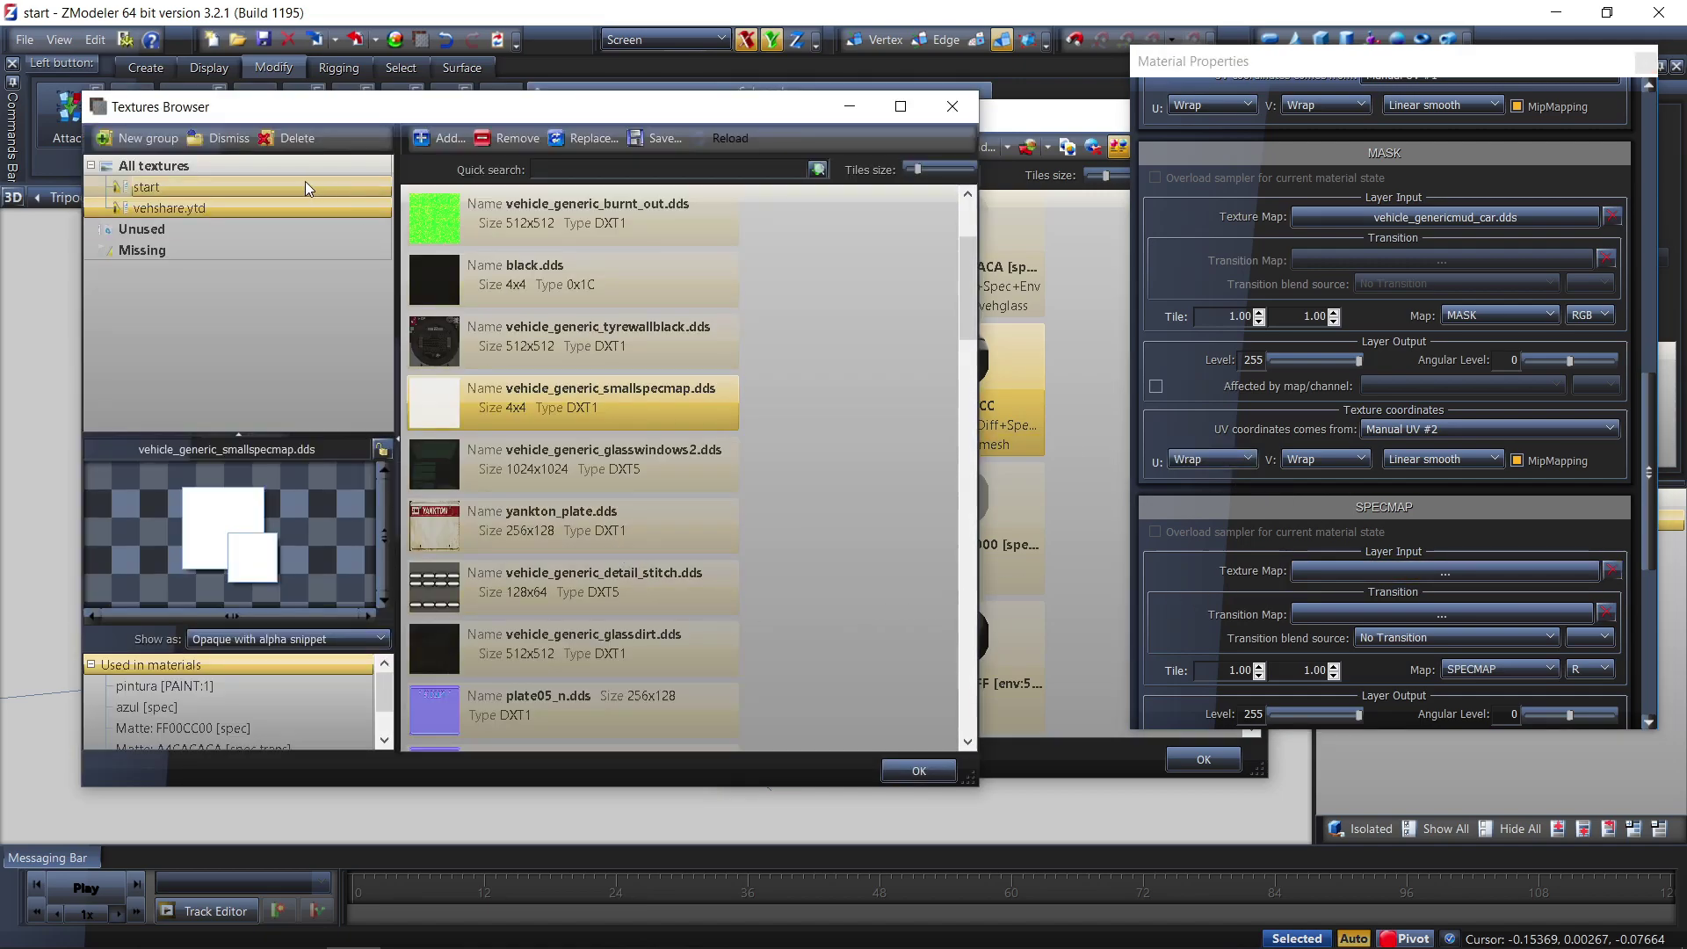
left_click(322, 188)
left_click(324, 207)
left_click_drag(974, 255, 973, 633)
left_click(588, 428)
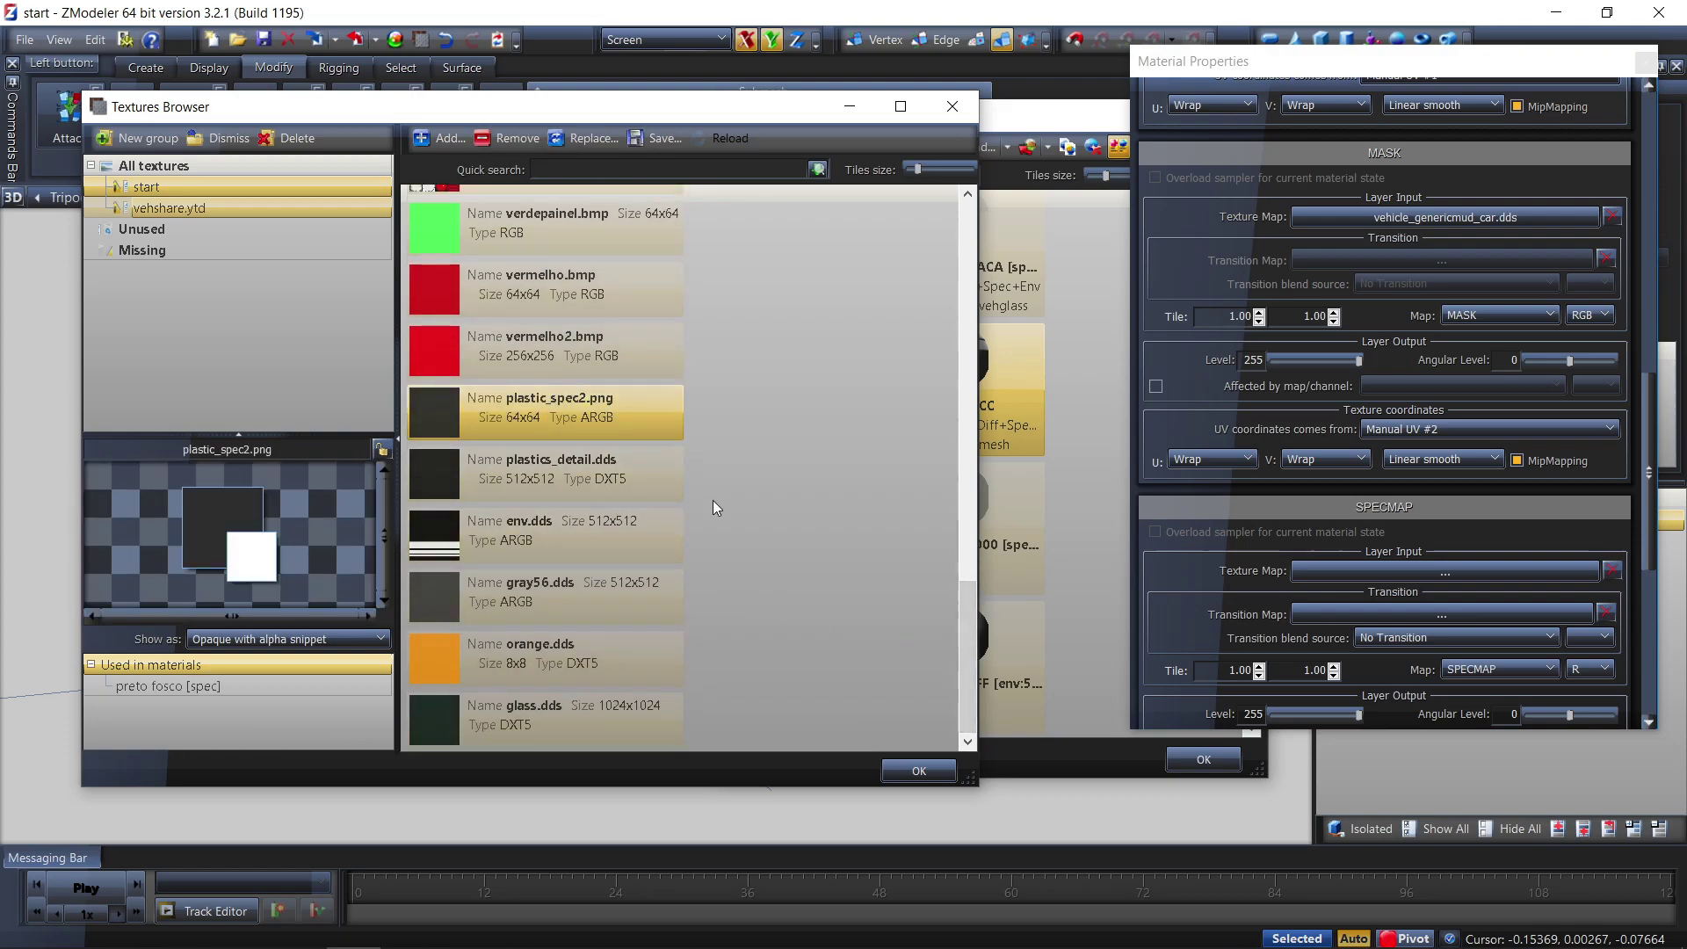
left_click(916, 771)
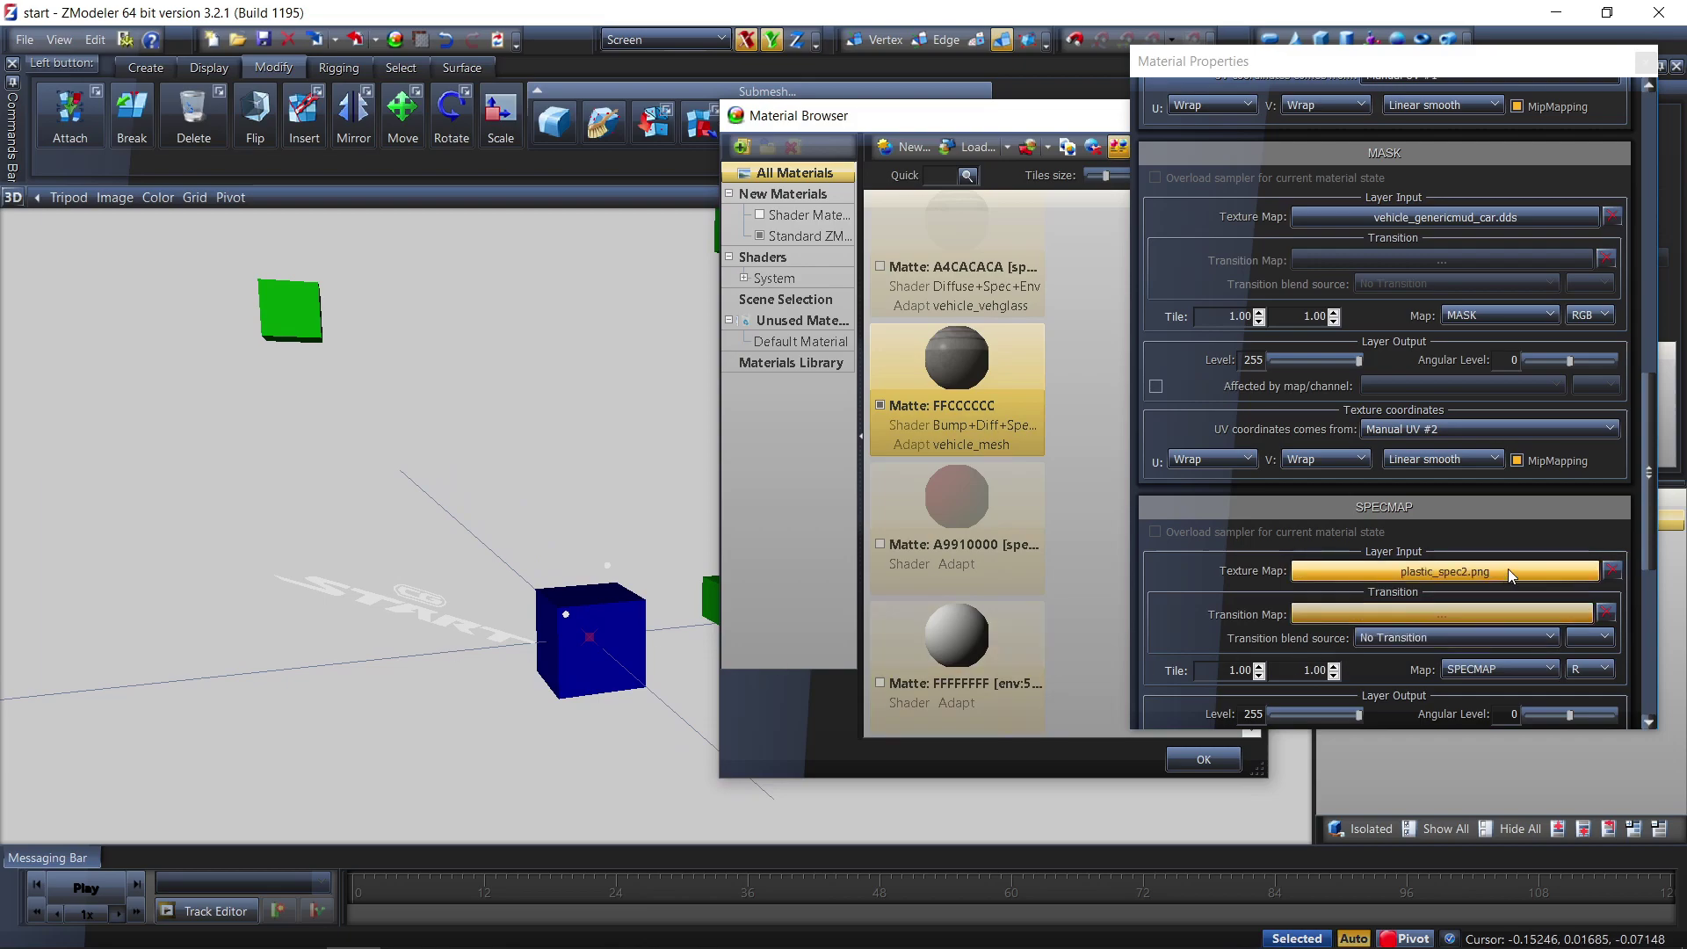
Set the diffuse color of Matte: FFCCCCCC to white and close its material properties
left_click_drag(1648, 507, 1647, 227)
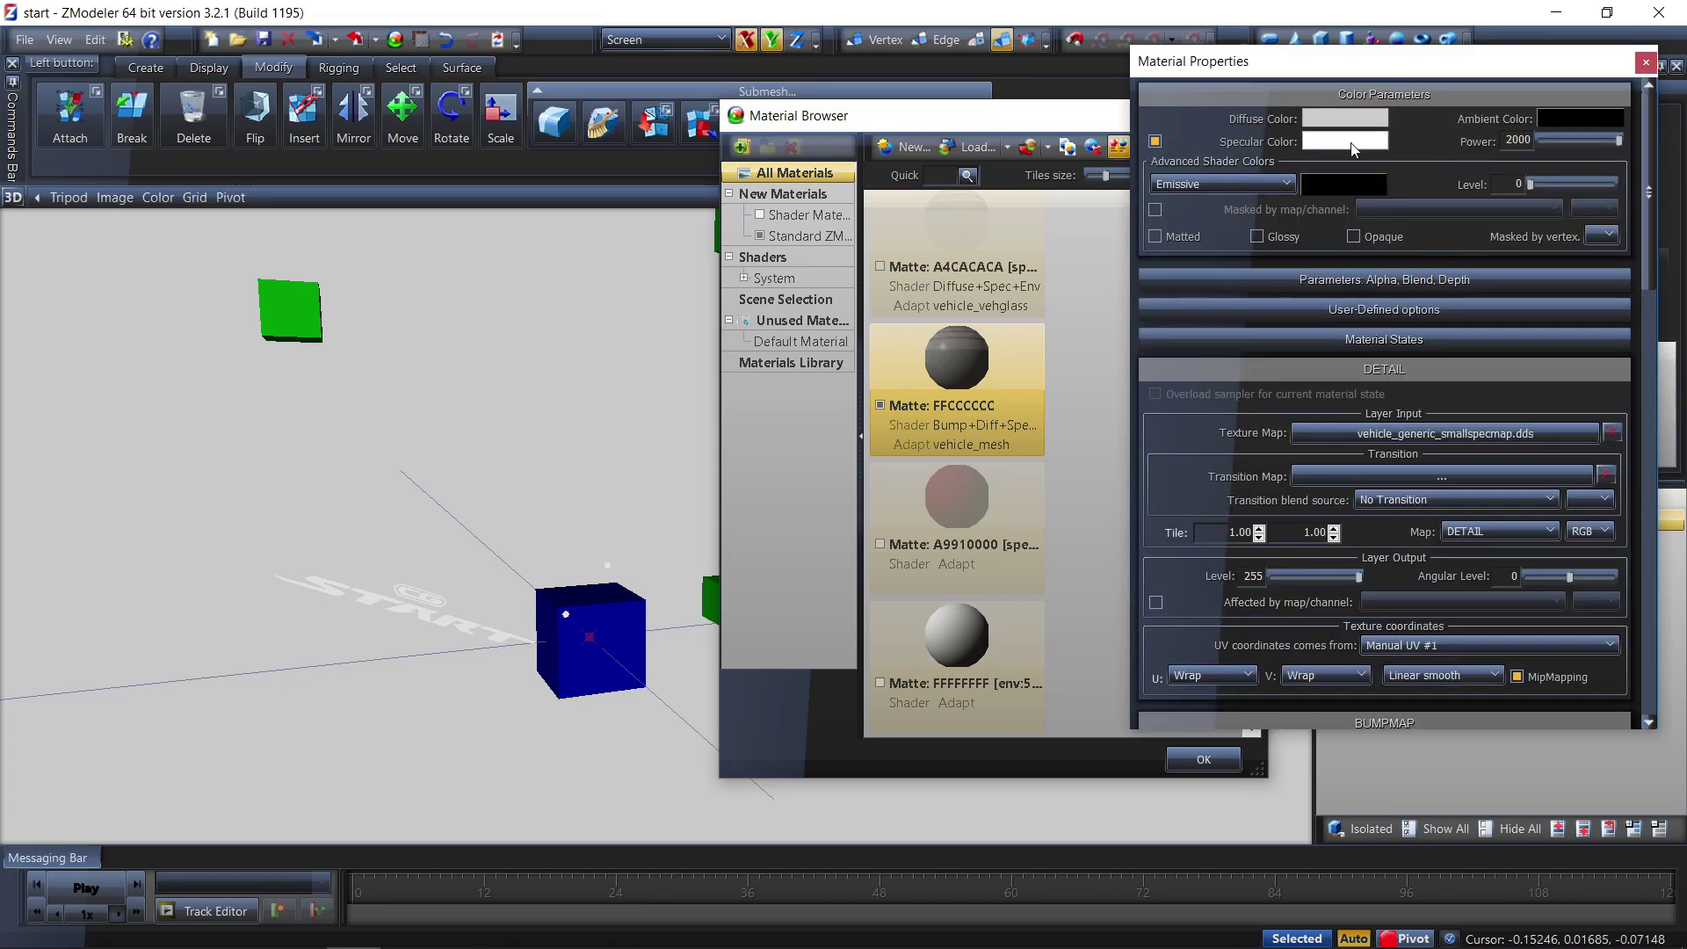
left_click(1329, 129)
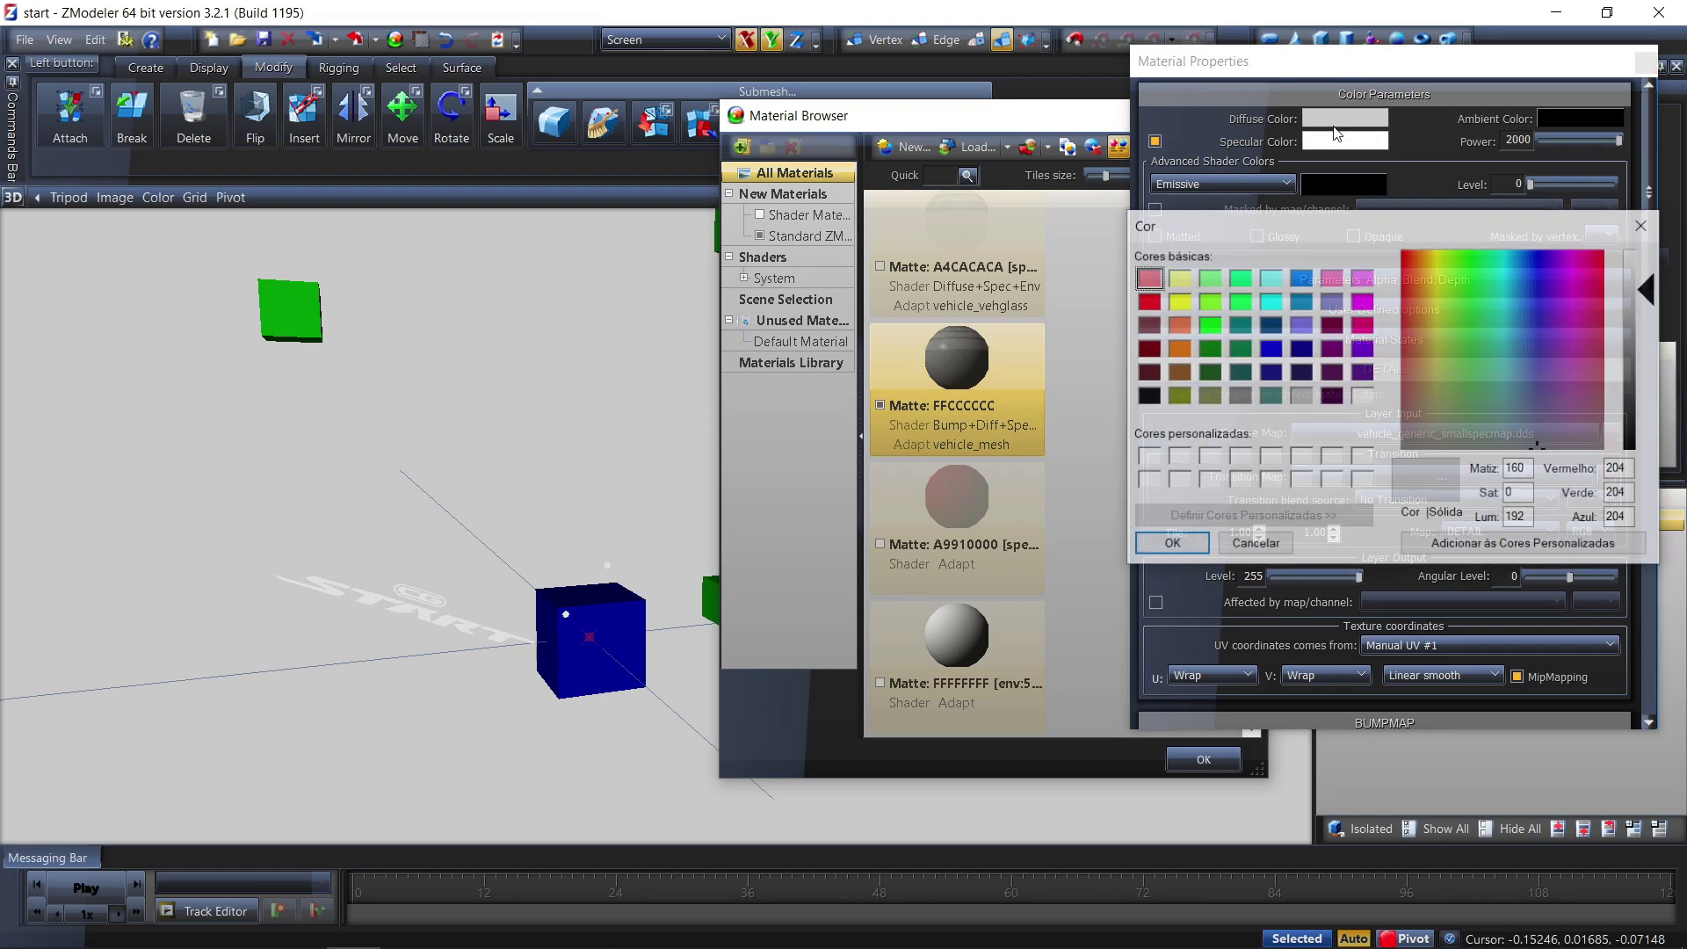
left_click(1368, 400)
left_click(1171, 545)
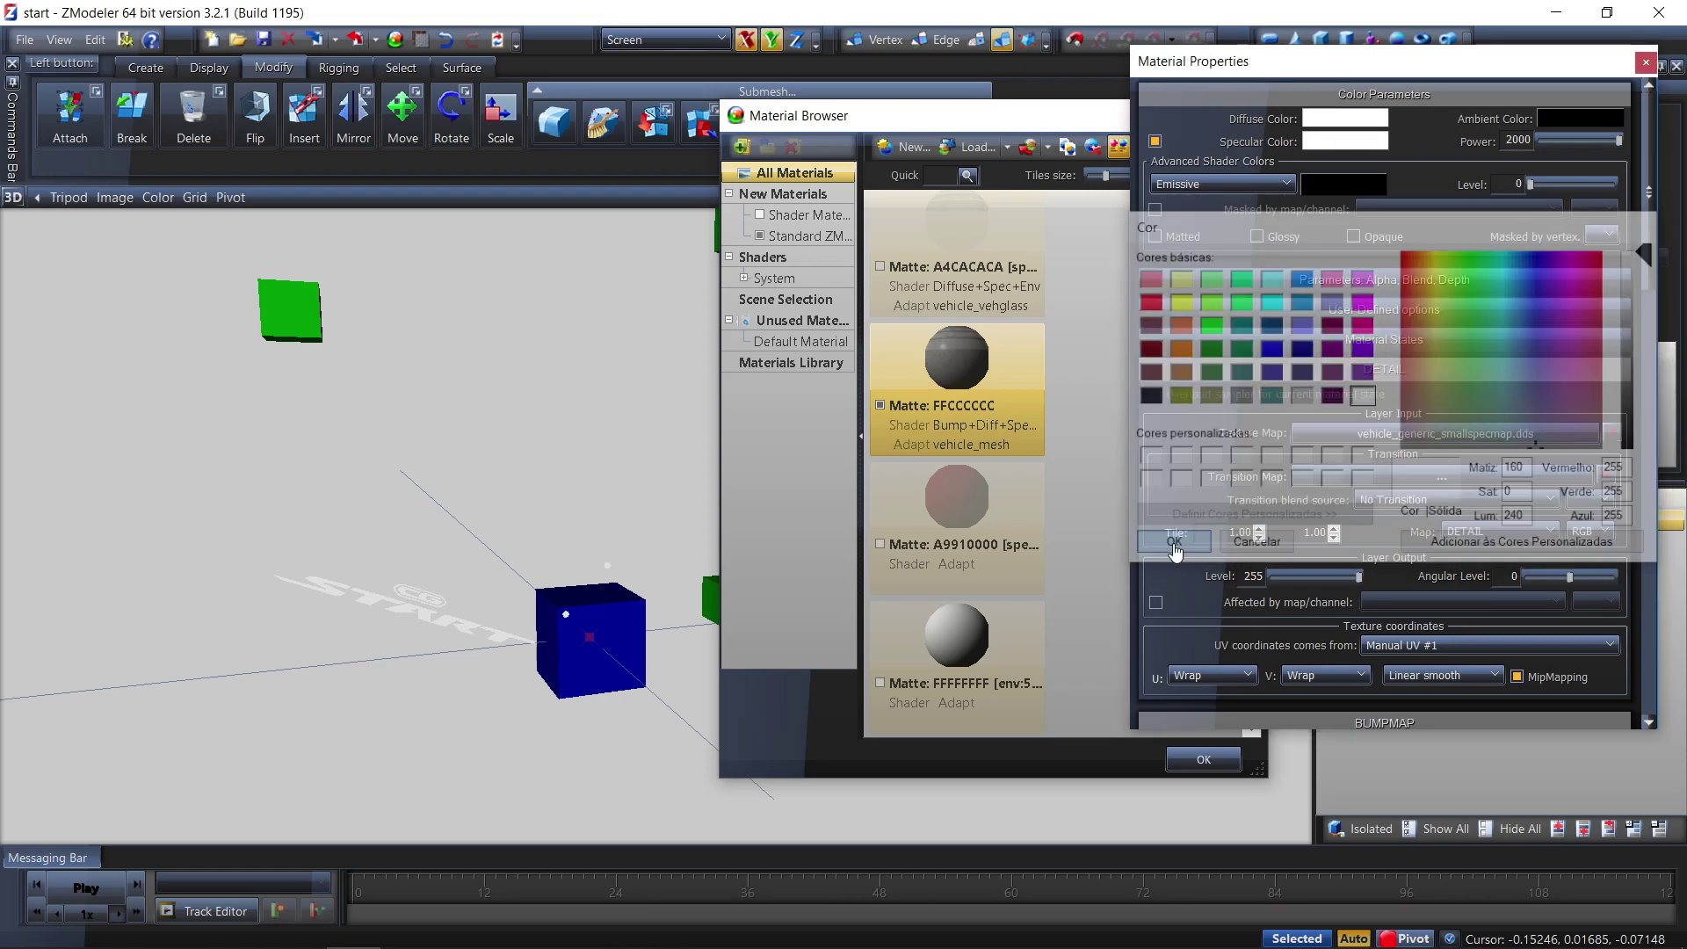
left_click(1648, 62)
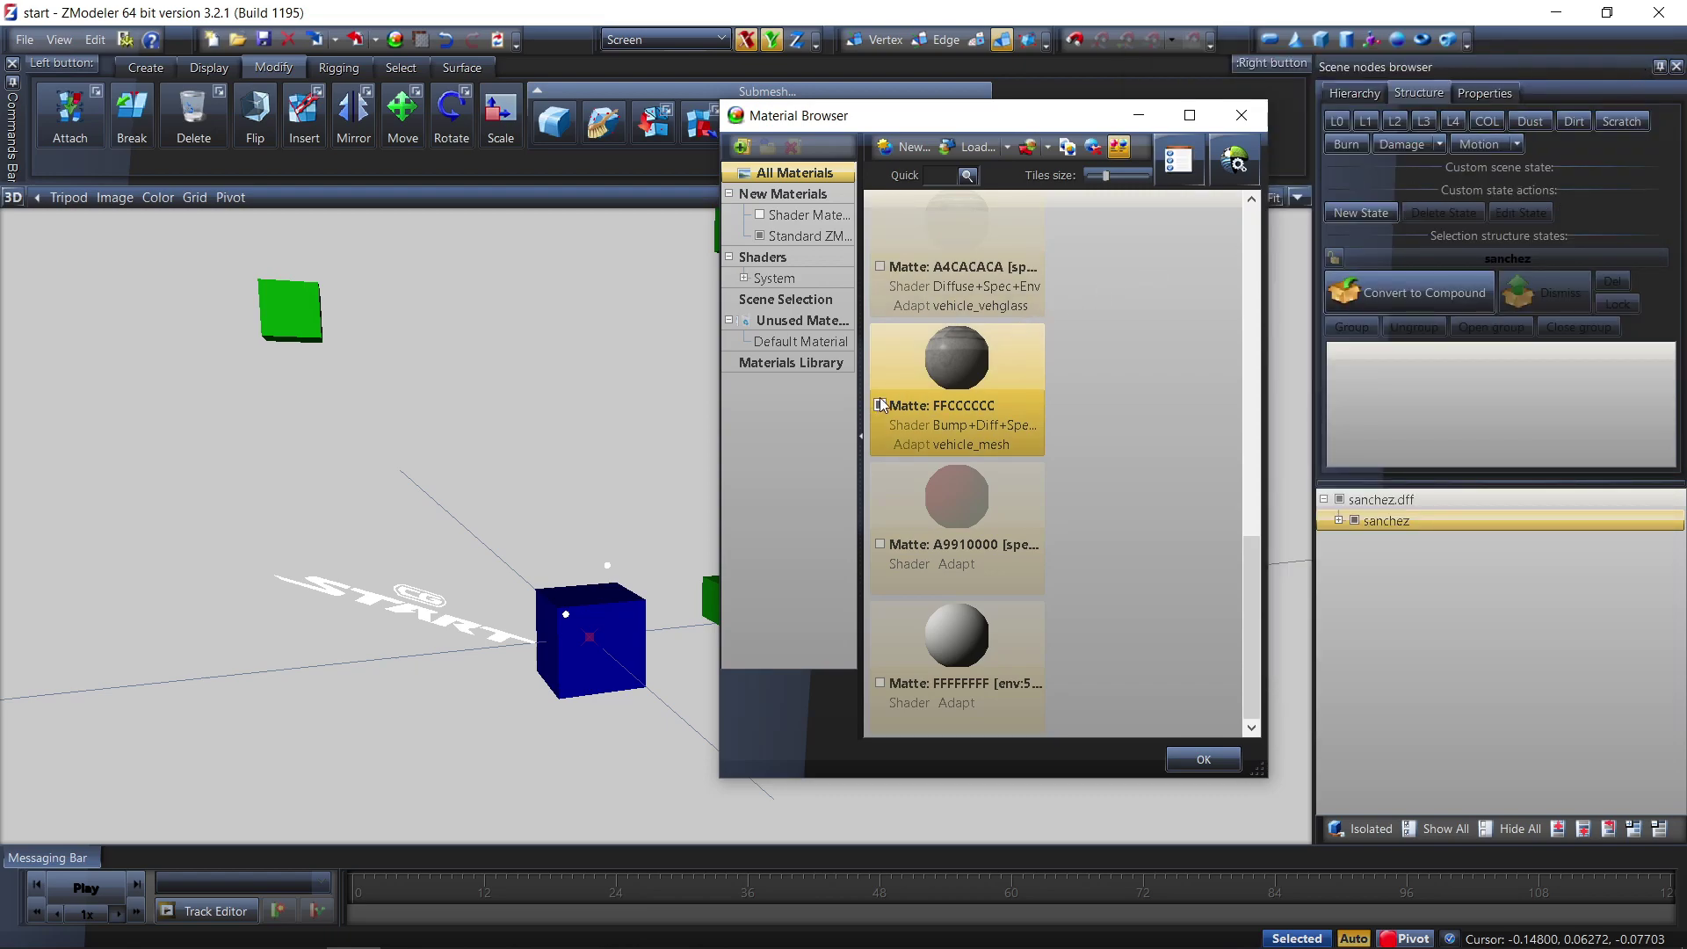
Show only the parts using the red Matte: A9910000 material and assign it the GTAV vehicle_vehglass shader
scroll(349, 549, "down", 3)
middle_click_drag(349, 549, 411, 538)
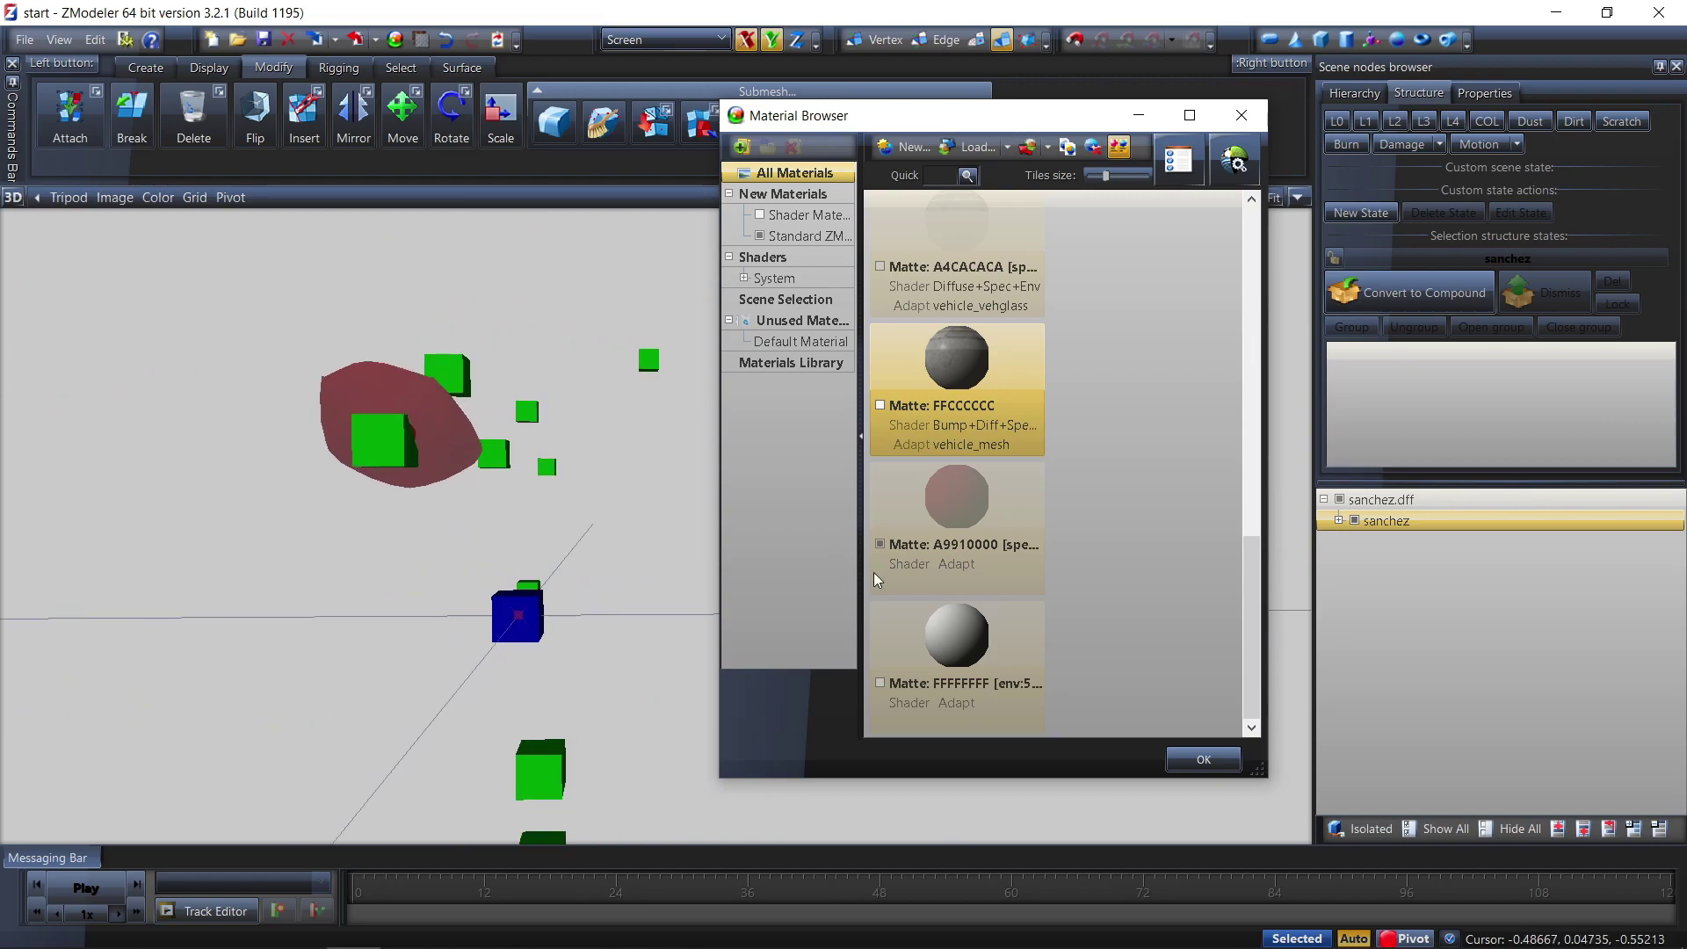
left_click(1011, 527)
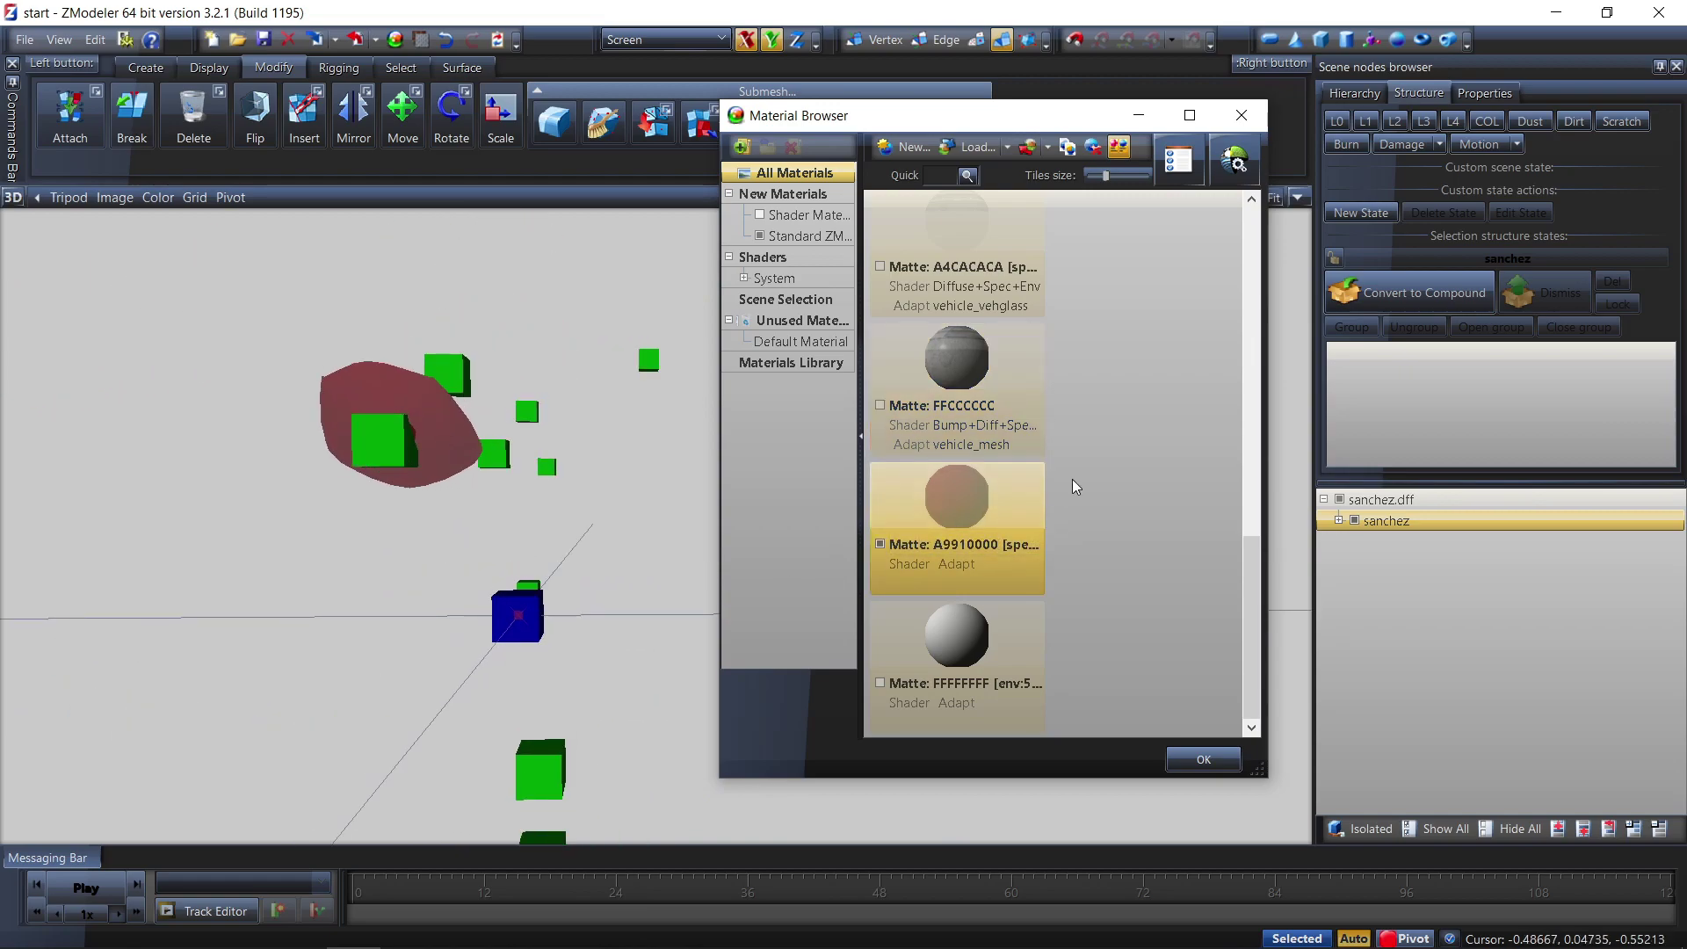
left_click(1239, 163)
mouse_move(1266, 227)
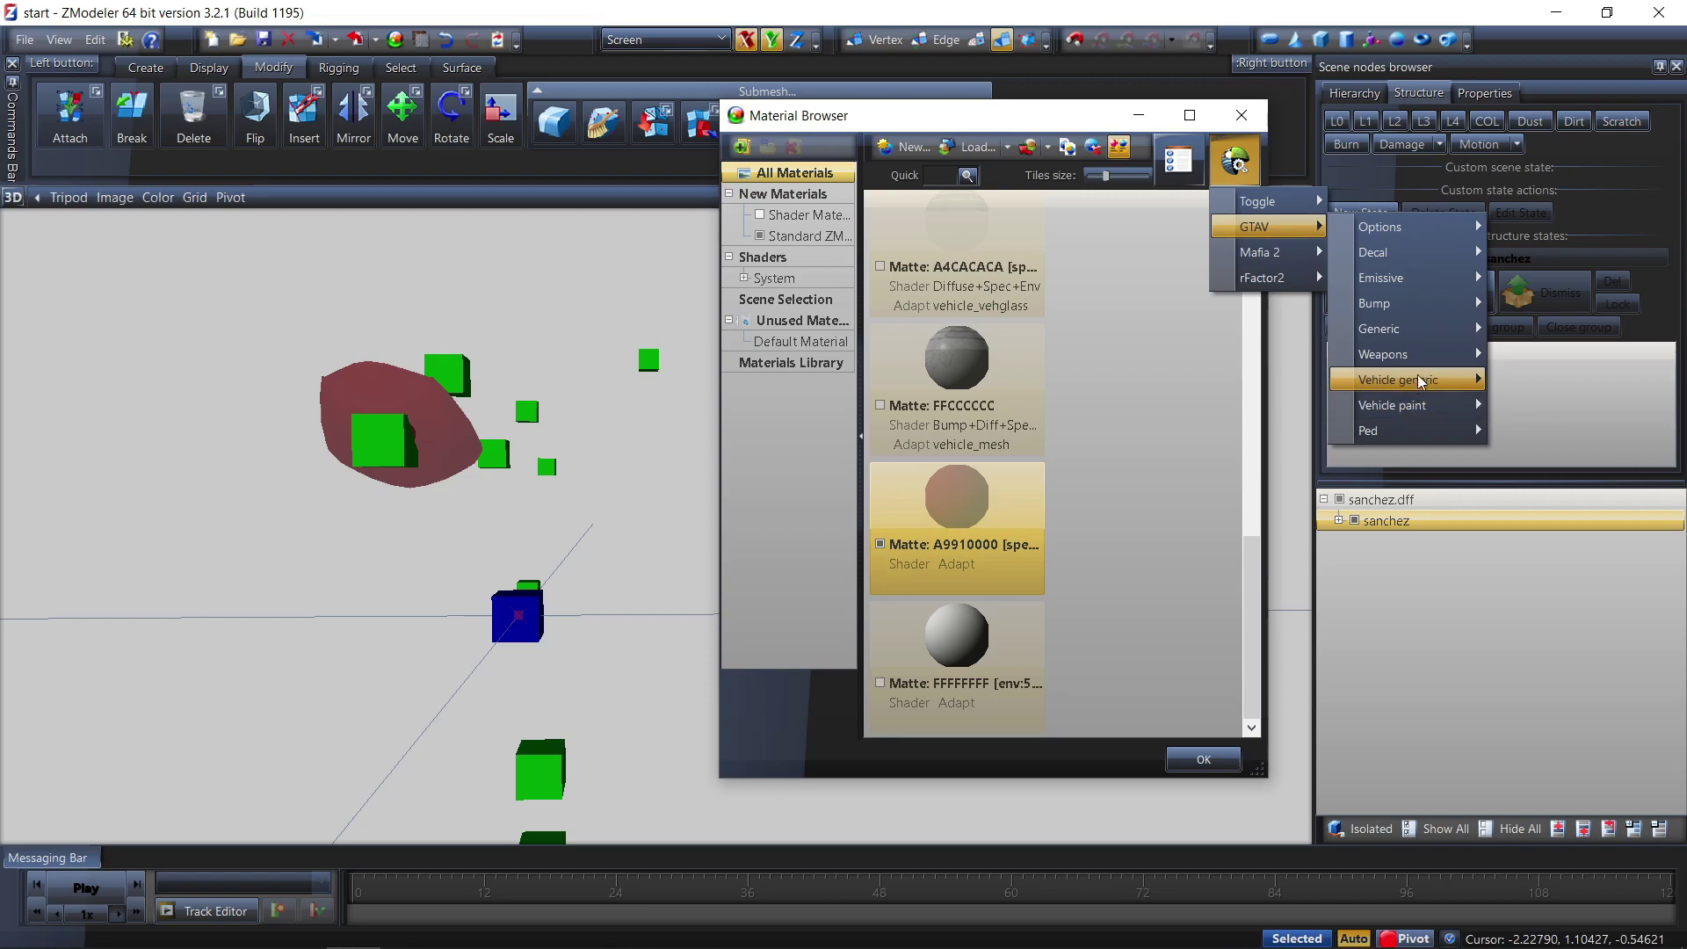
mouse_move(1418, 382)
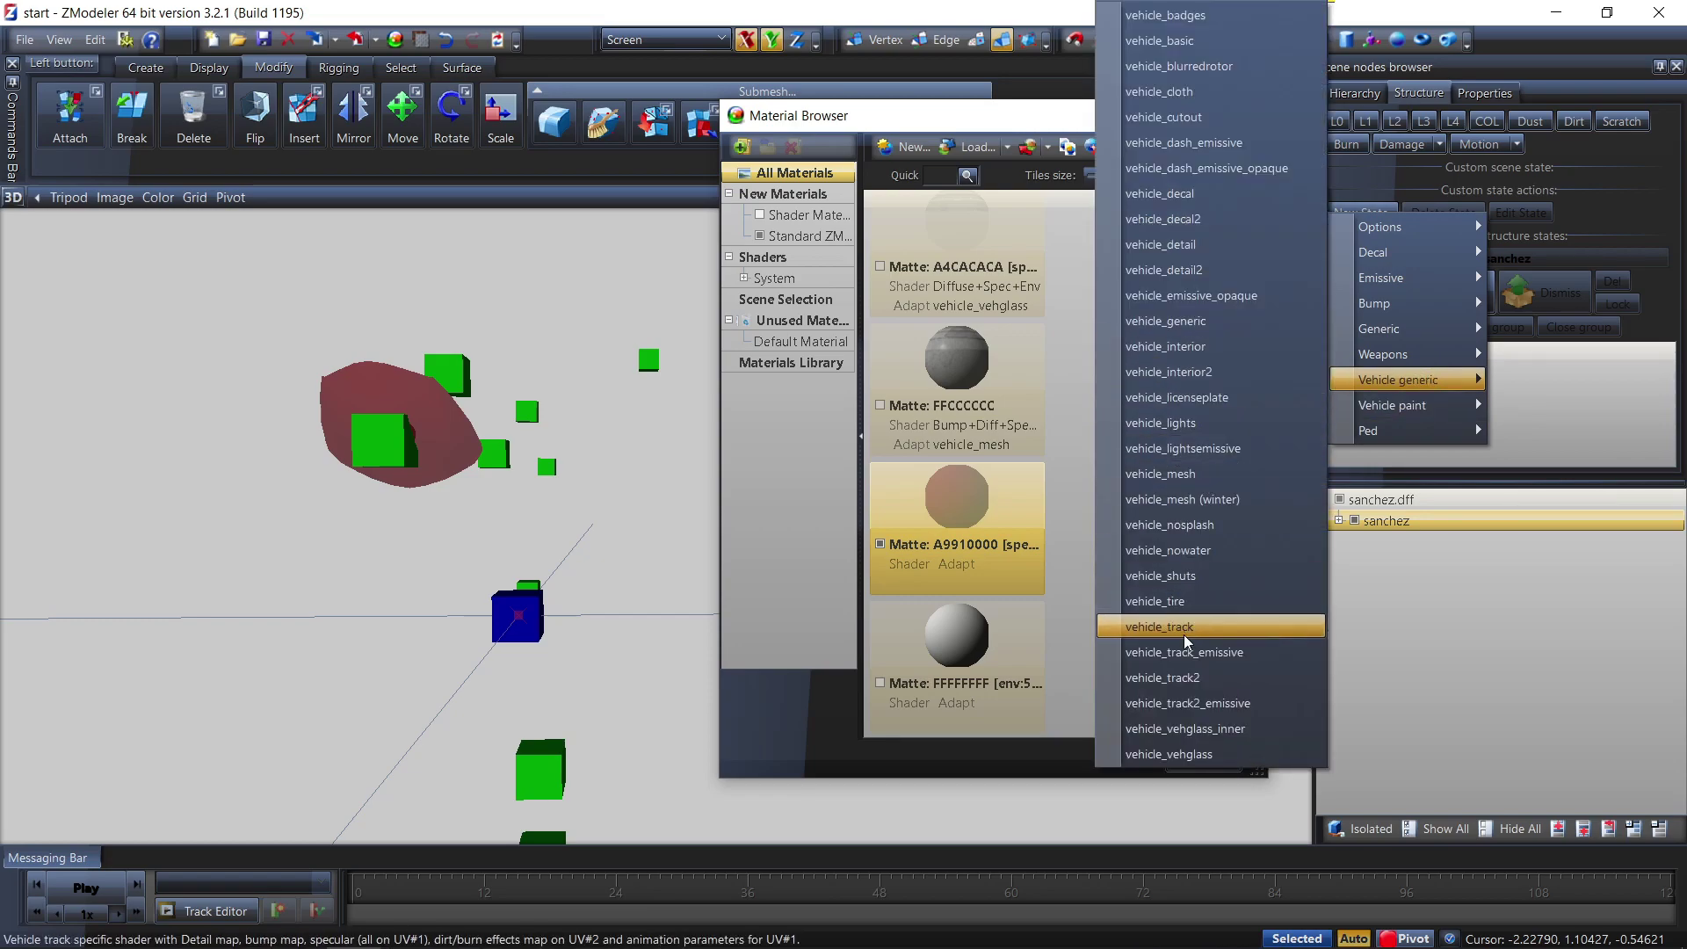
left_click(1182, 755)
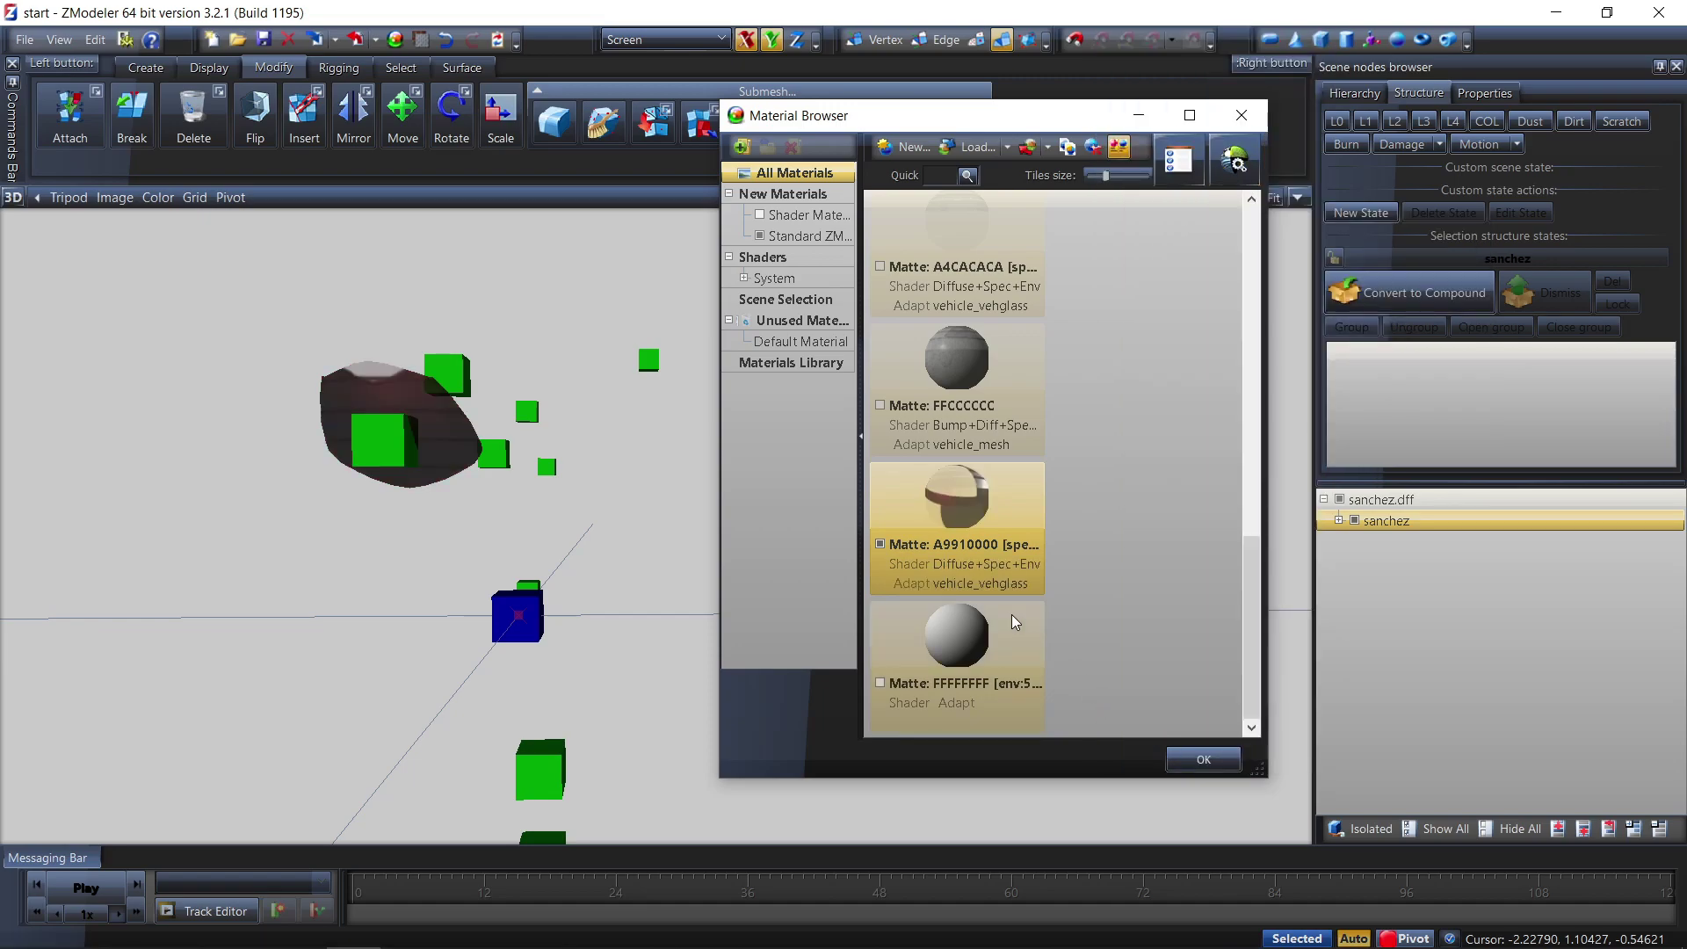
Set the specular power of Matte: A9910000 to 2000 and clear its DETAIL texture
double_click(958, 541)
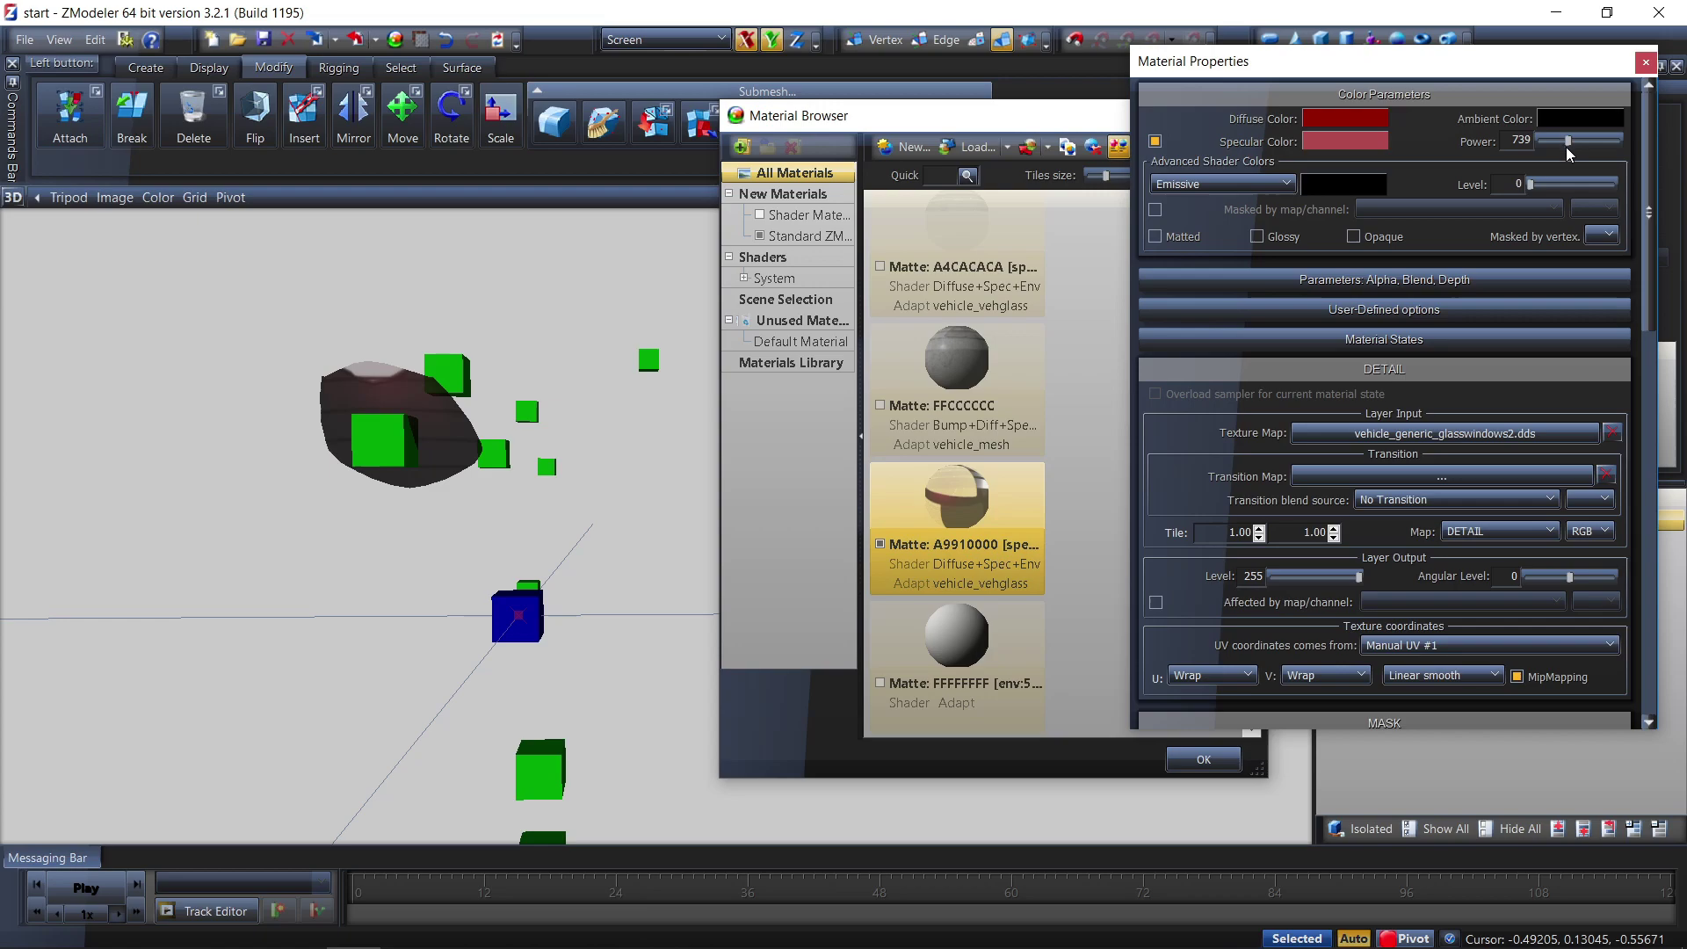
left_click_drag(1571, 143, 1622, 142)
left_click(1613, 432)
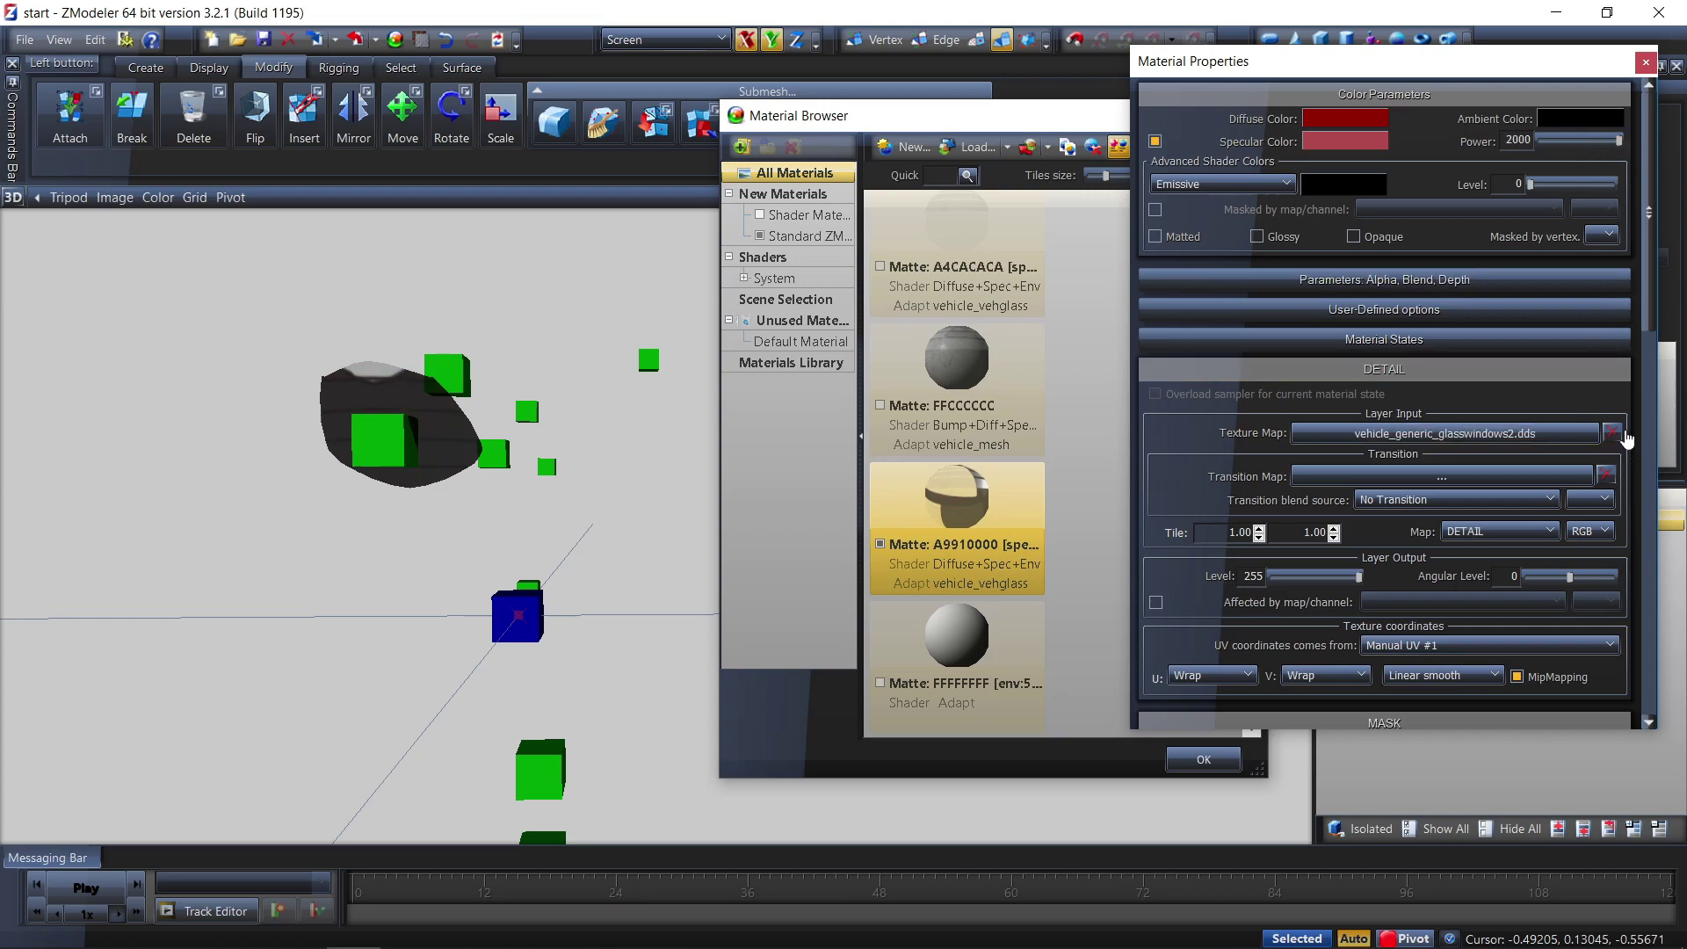
Add vermelho1.png from the texturas zmodeler folder to the start texture group and assign it as the DETAIL texture of Matte: A9910000
left_click(1582, 433)
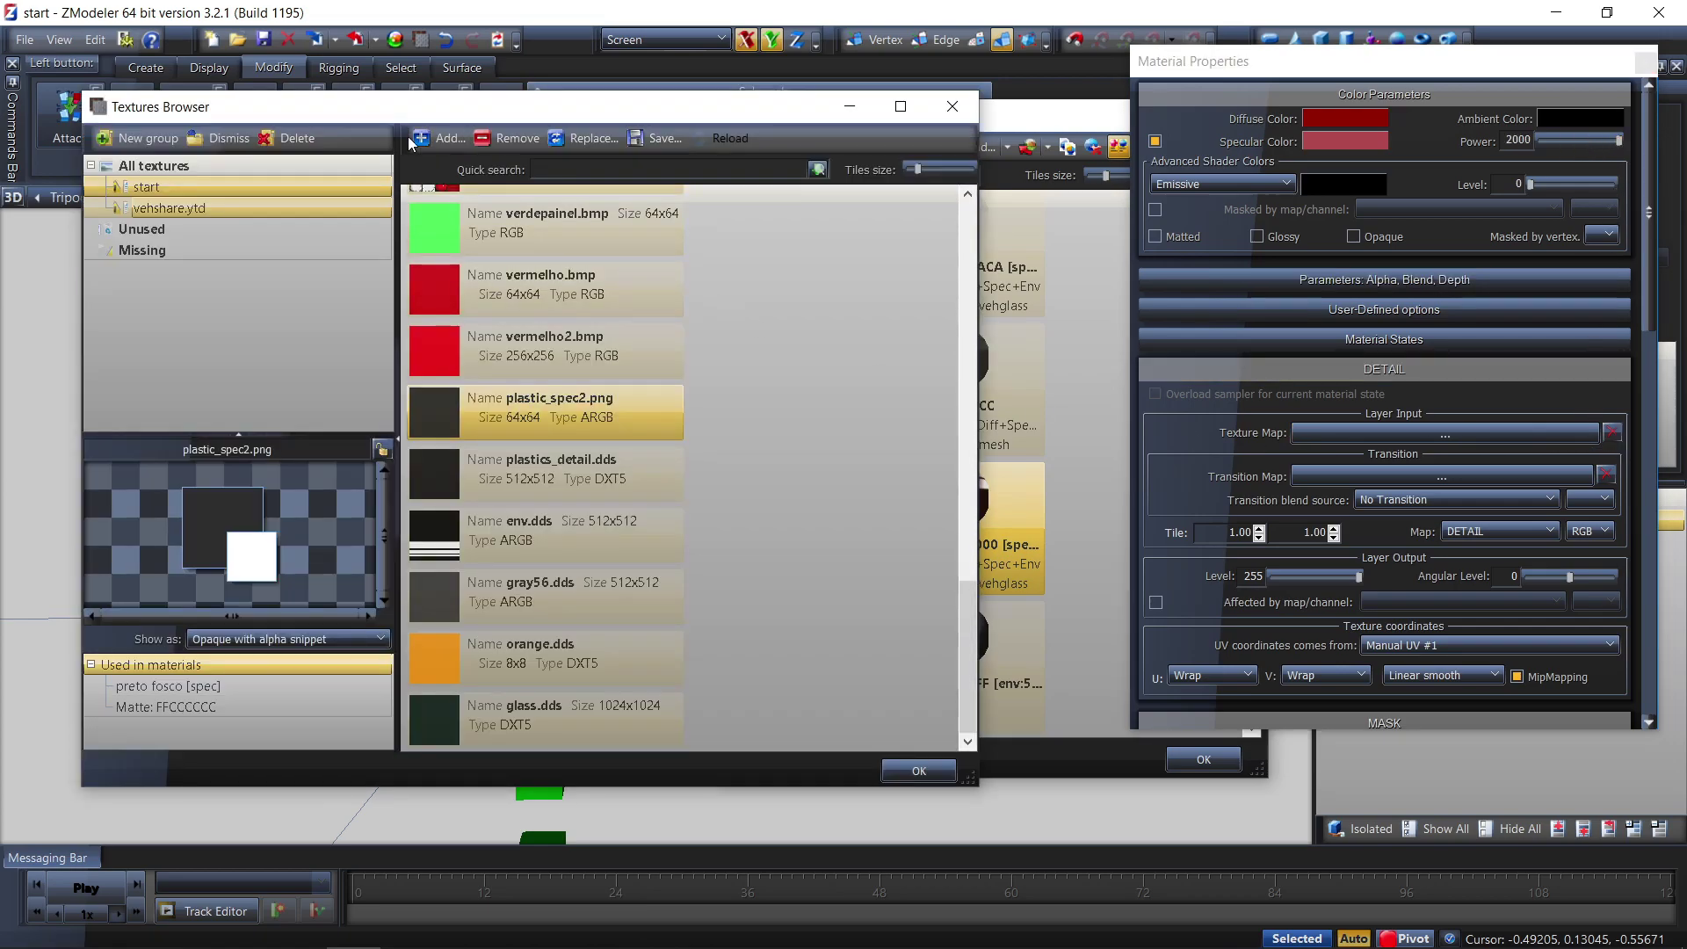
left_click(283, 185)
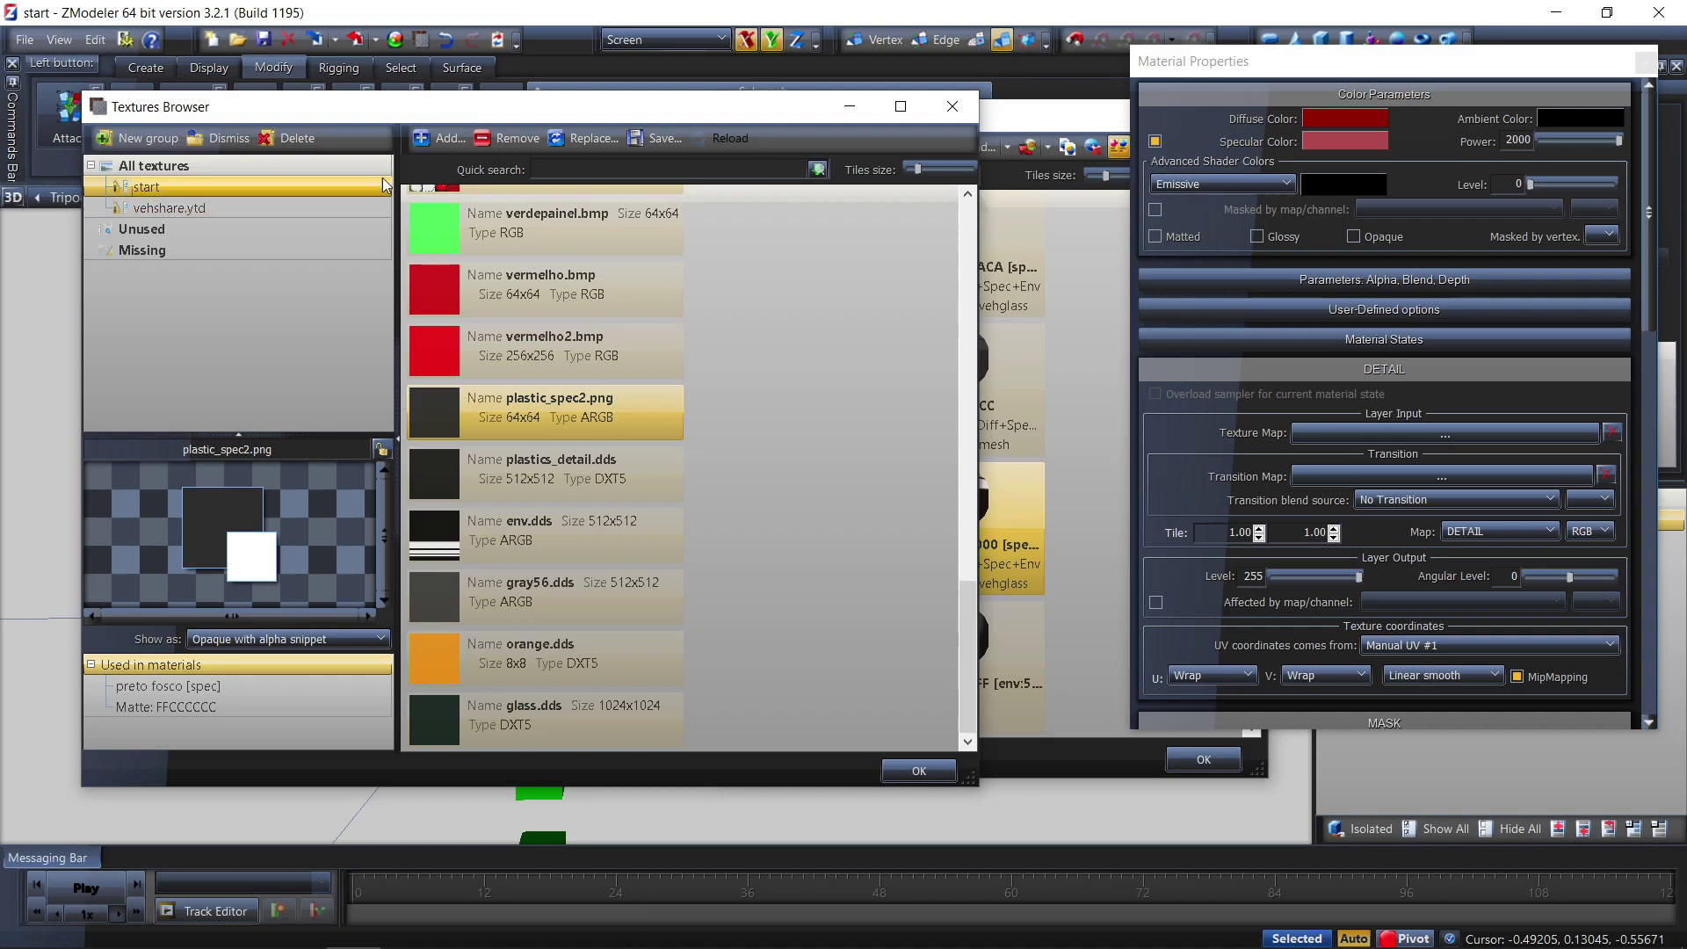
left_click(453, 141)
left_click(569, 422)
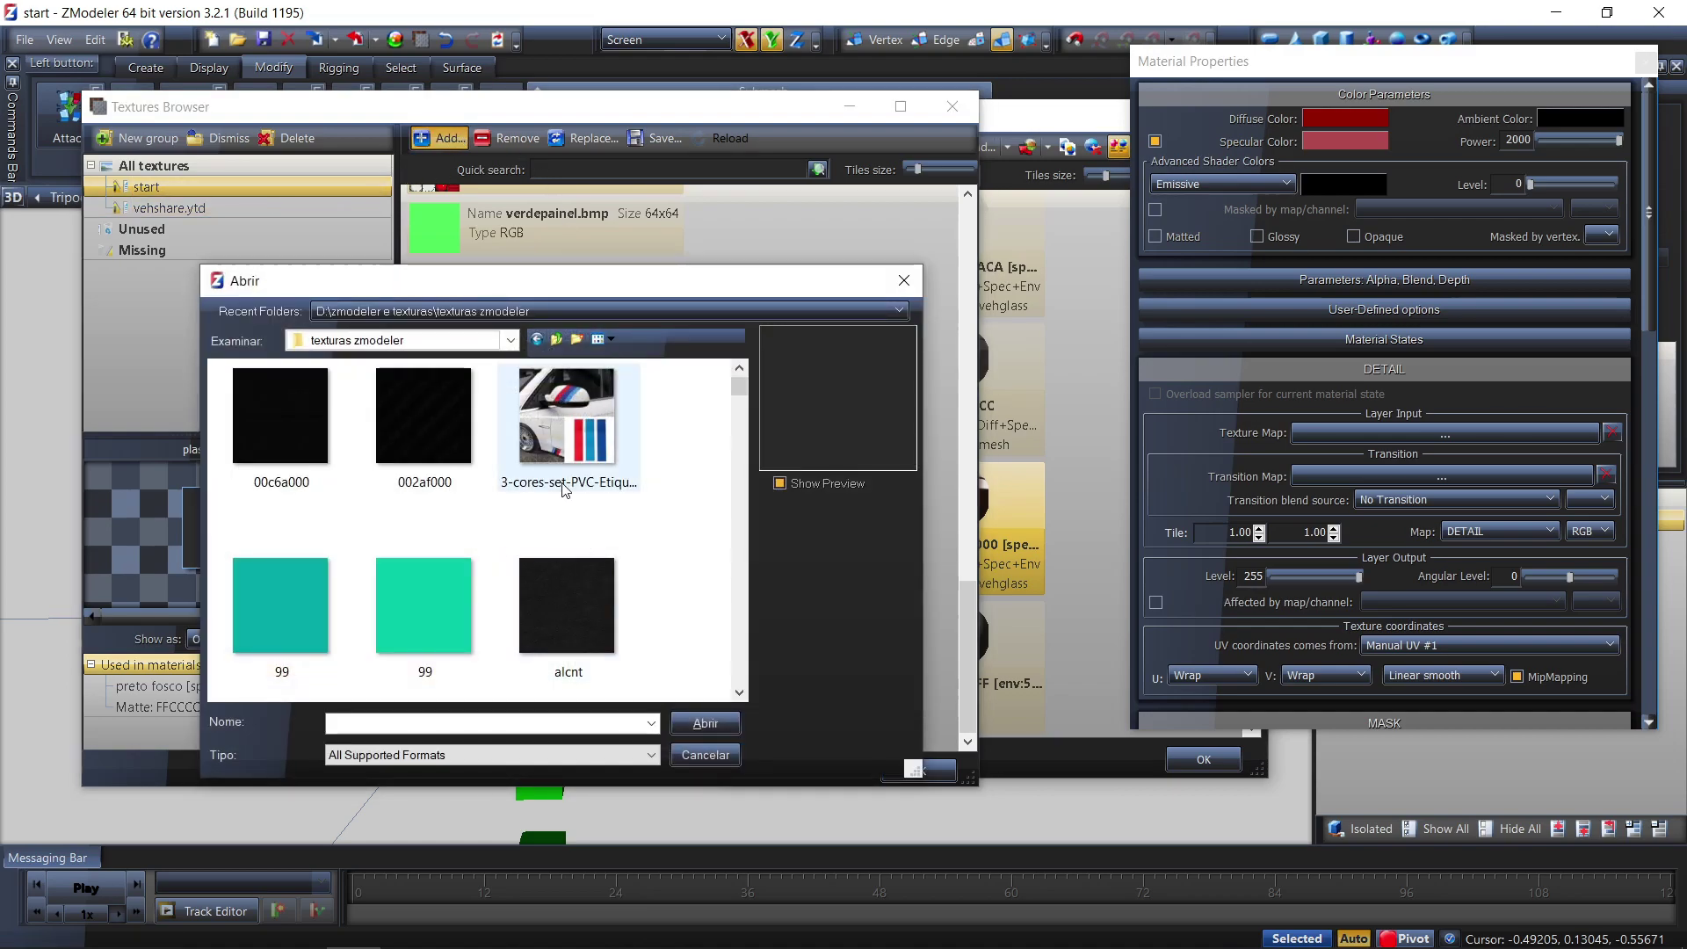
key("v")
scroll(444, 647, "down", 1)
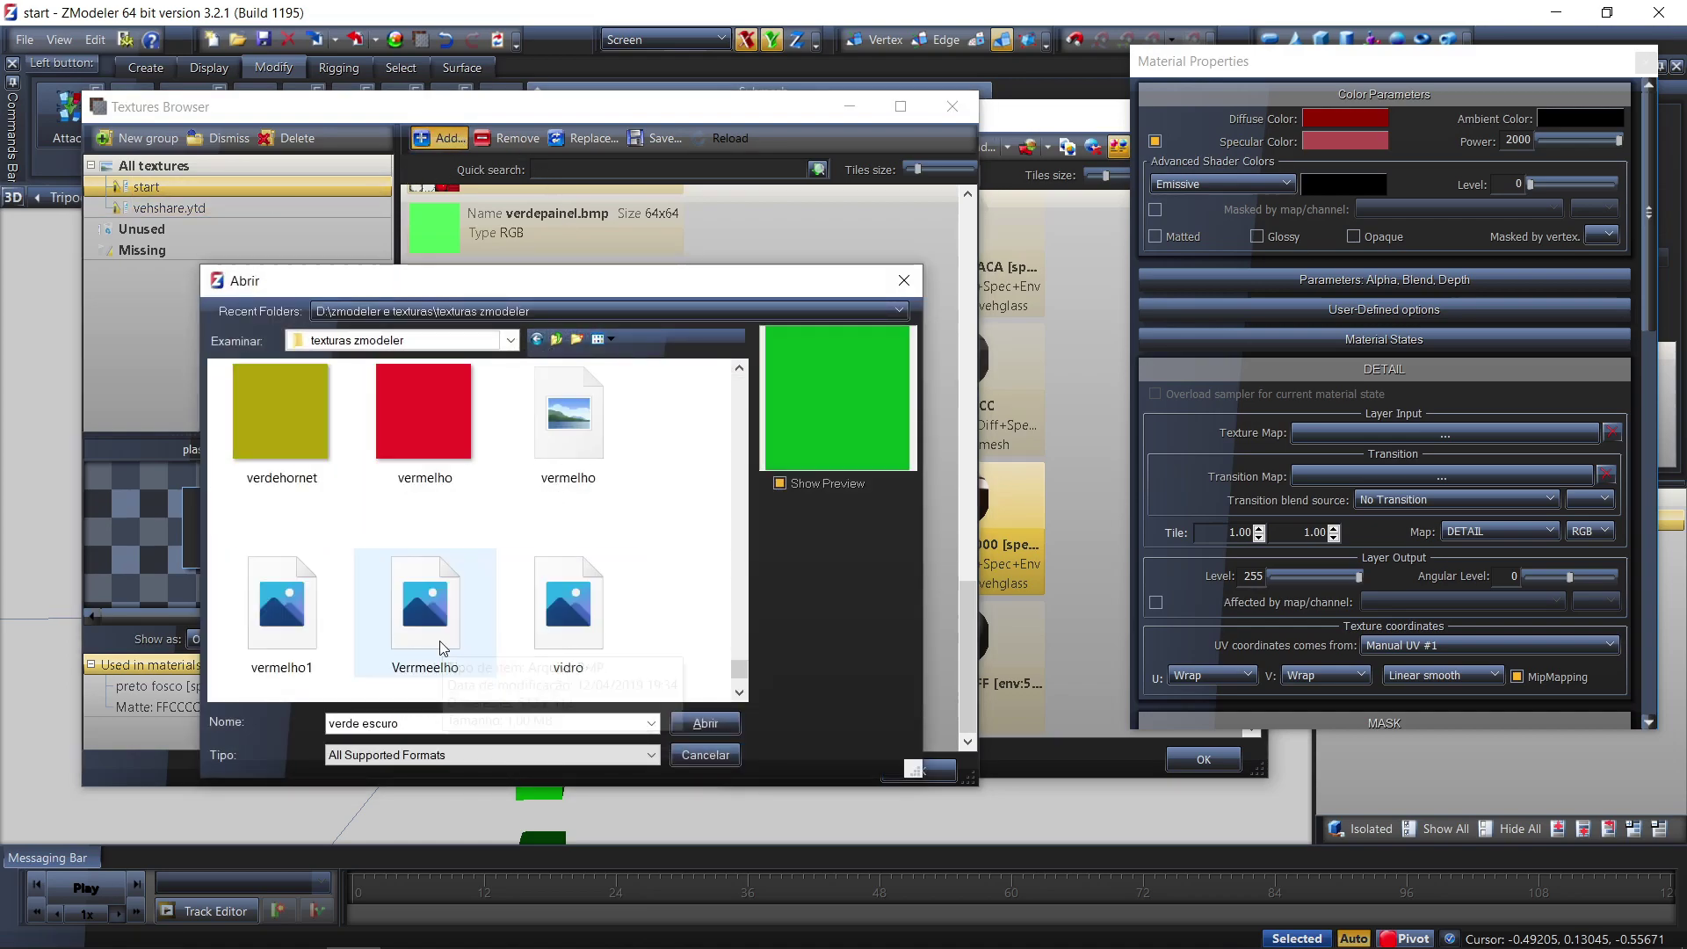
left_click(430, 458)
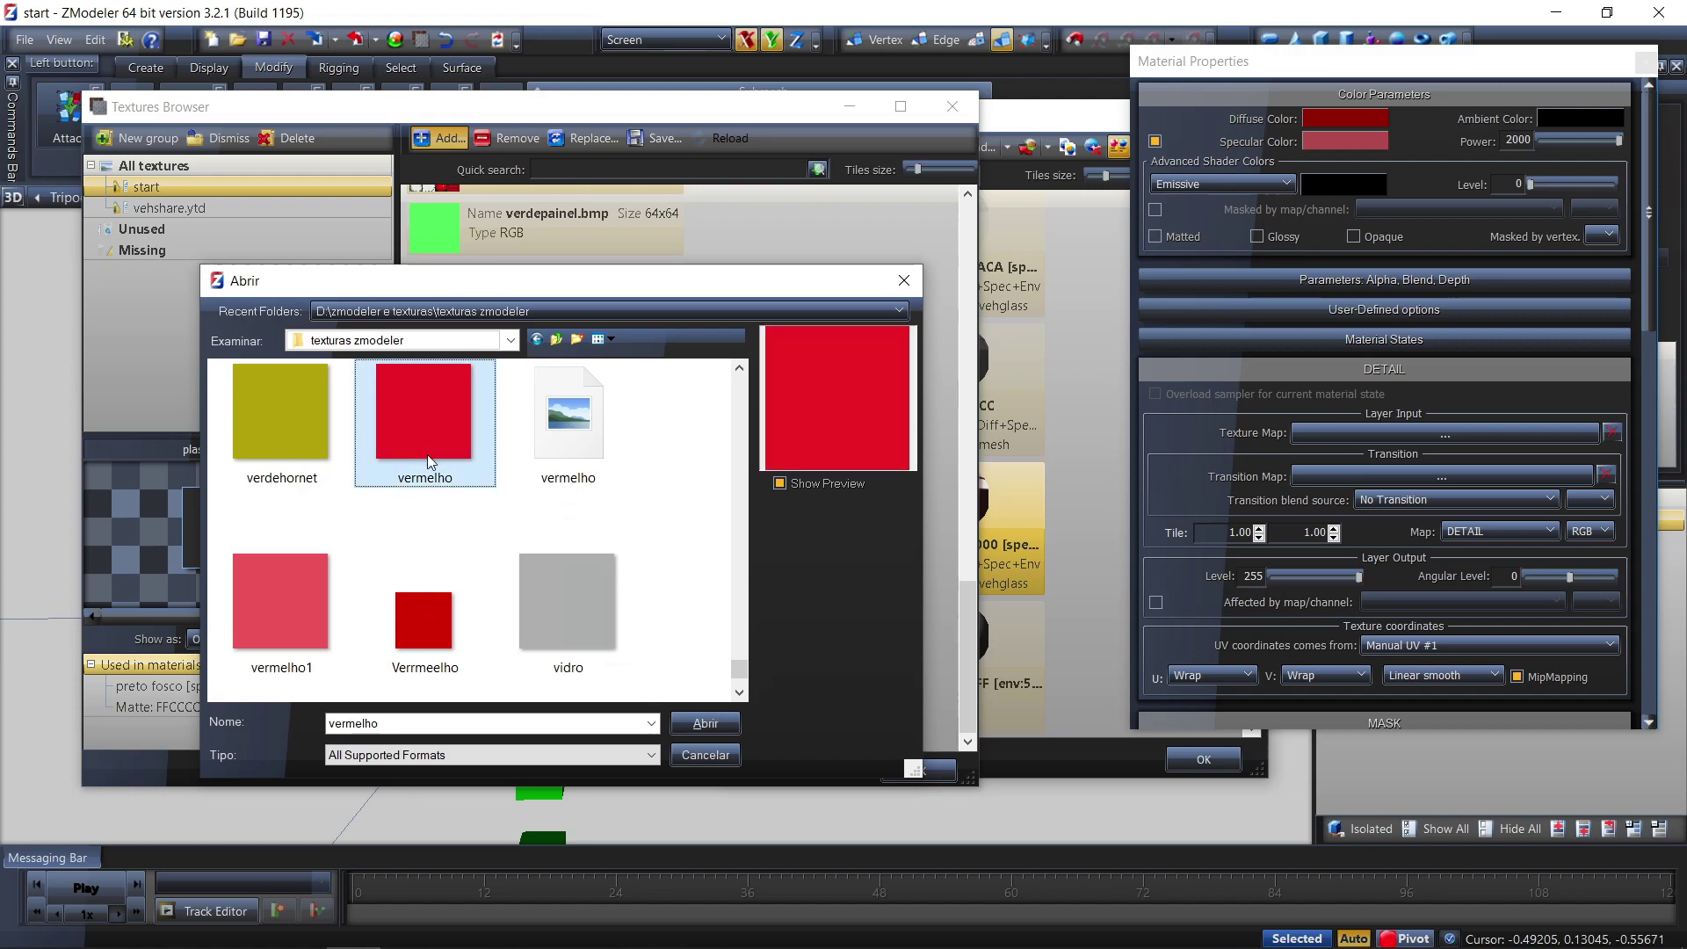
left_click(439, 649)
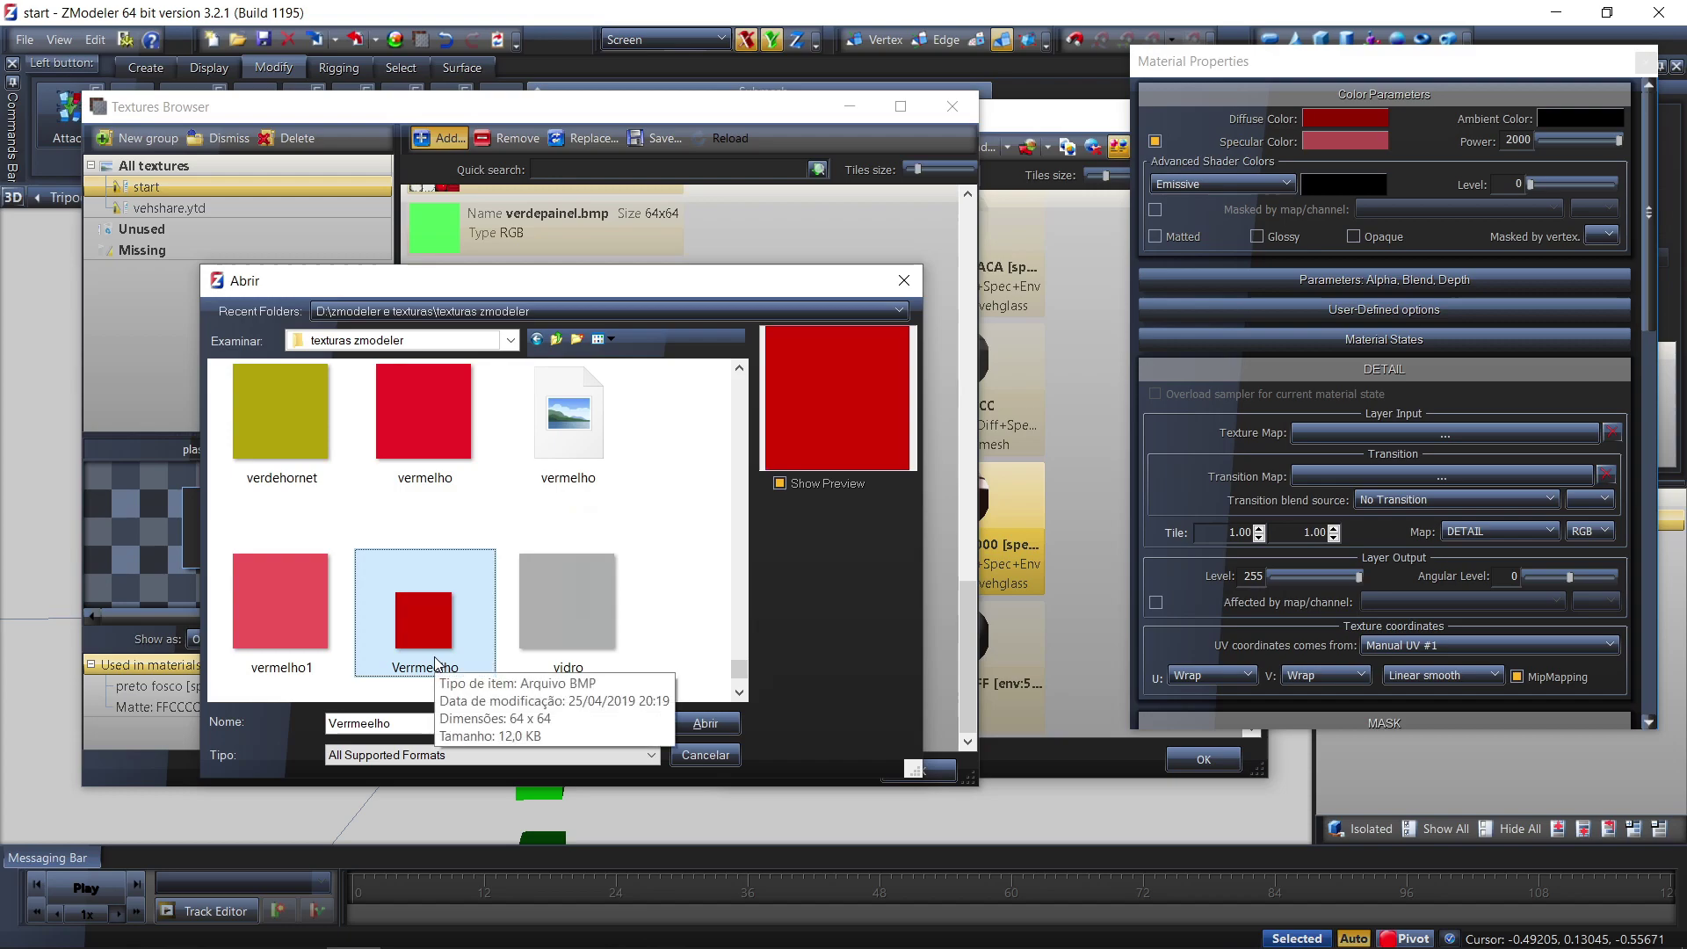
left_click(285, 639)
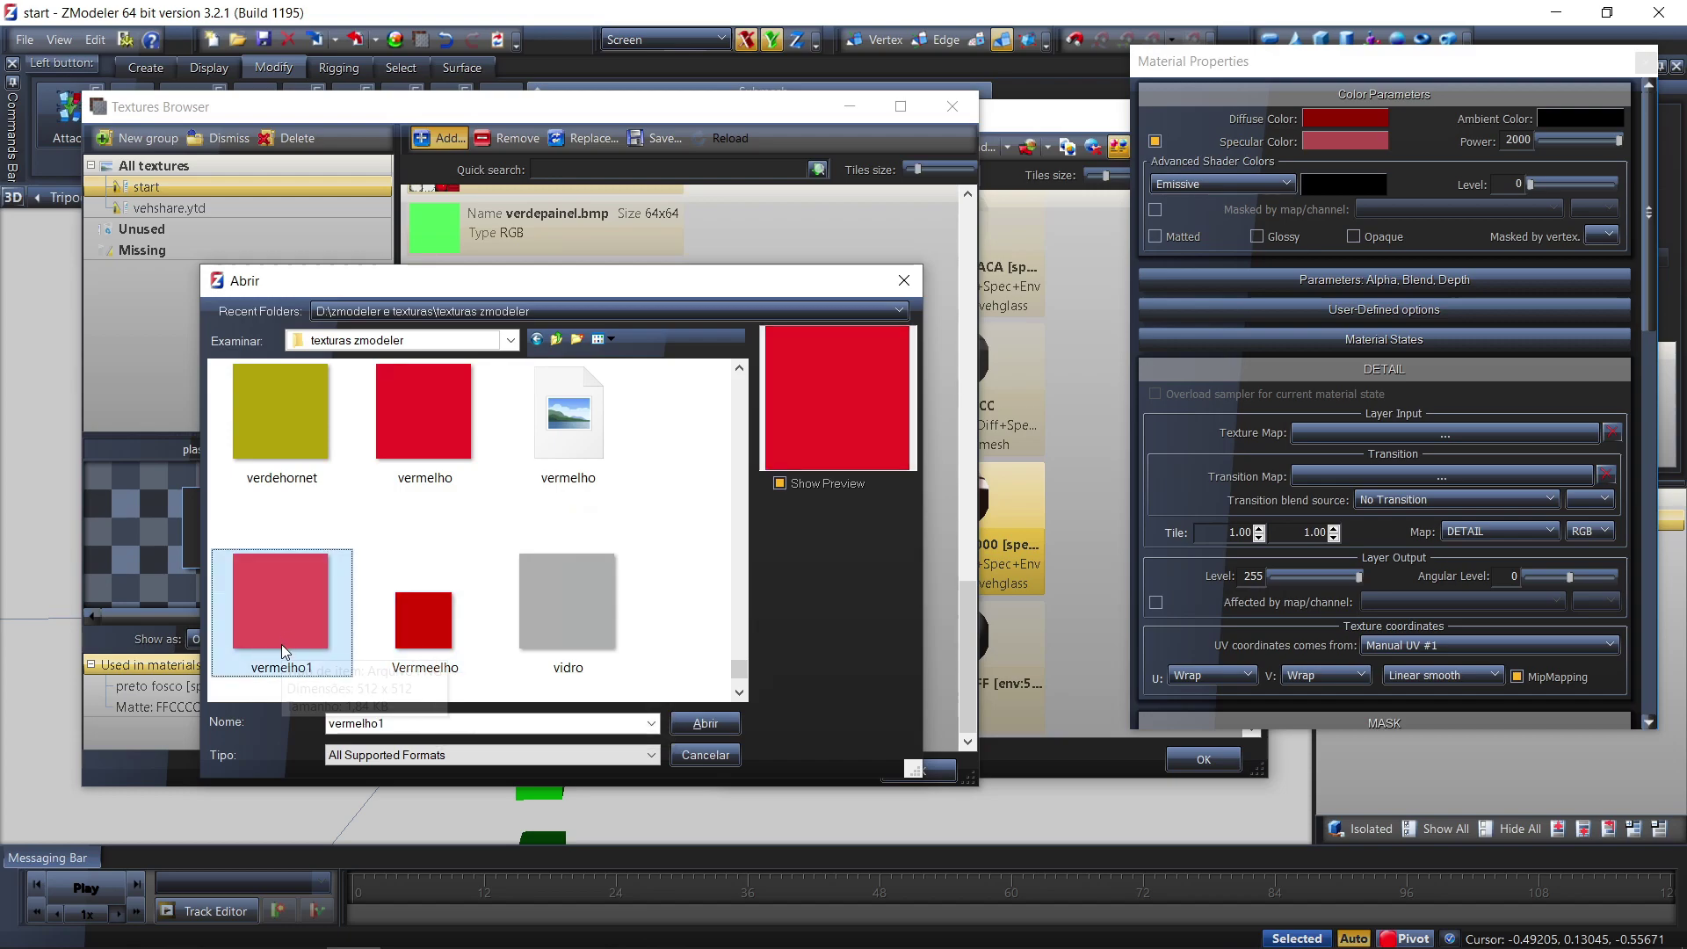
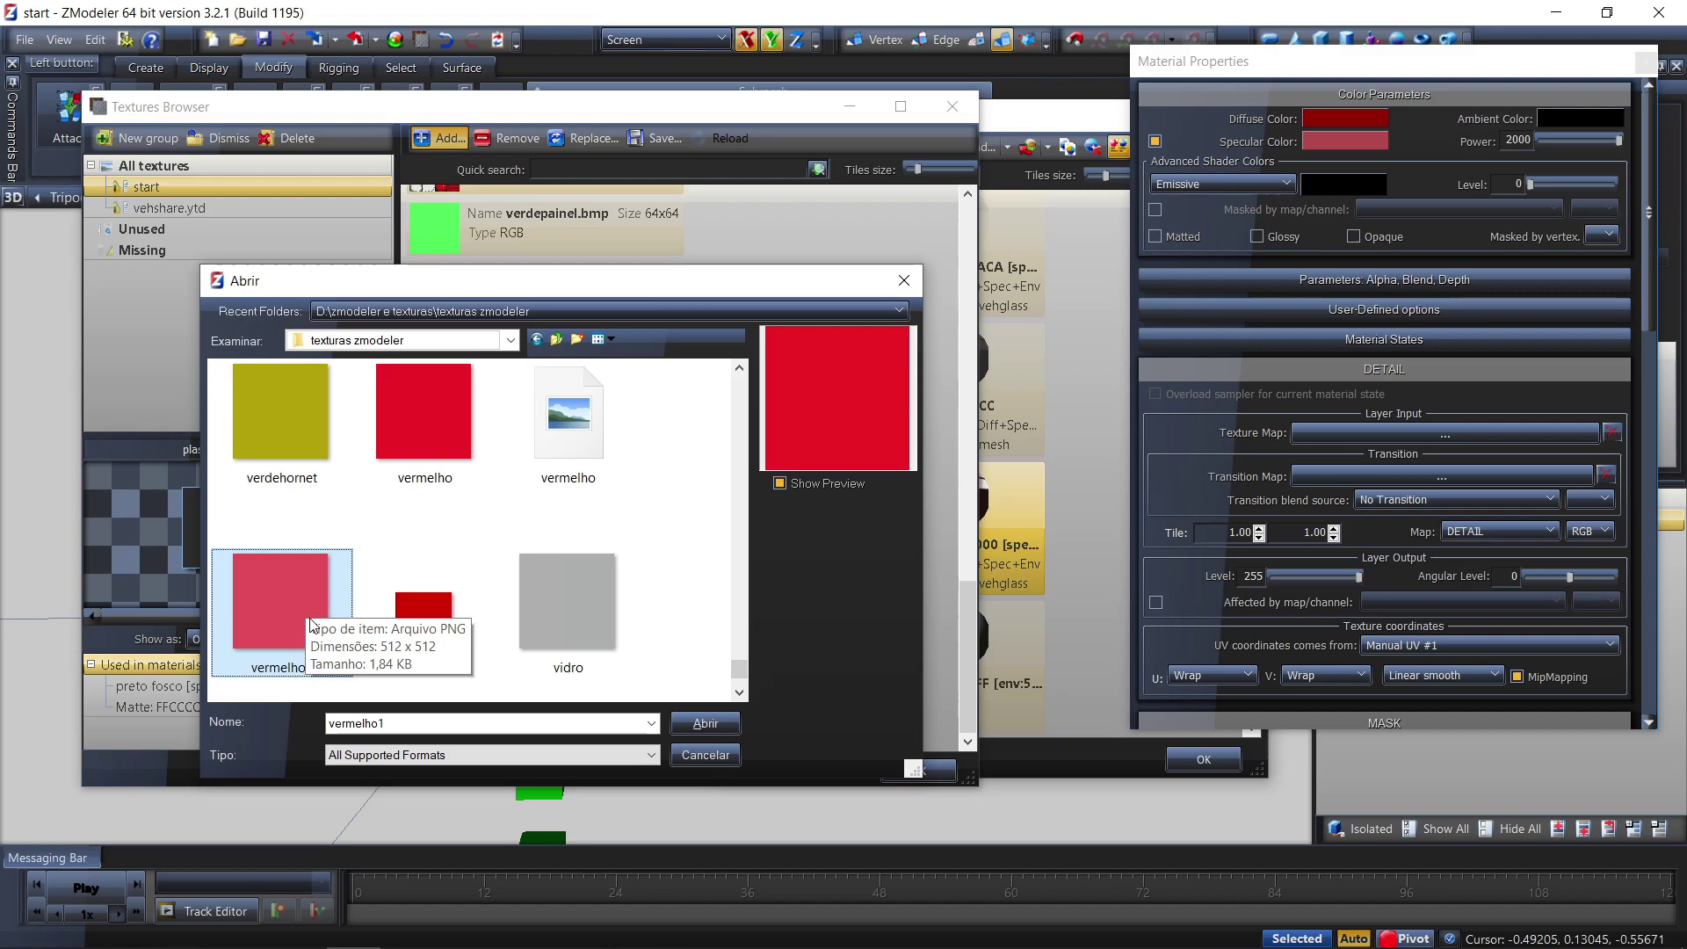
left_click(698, 725)
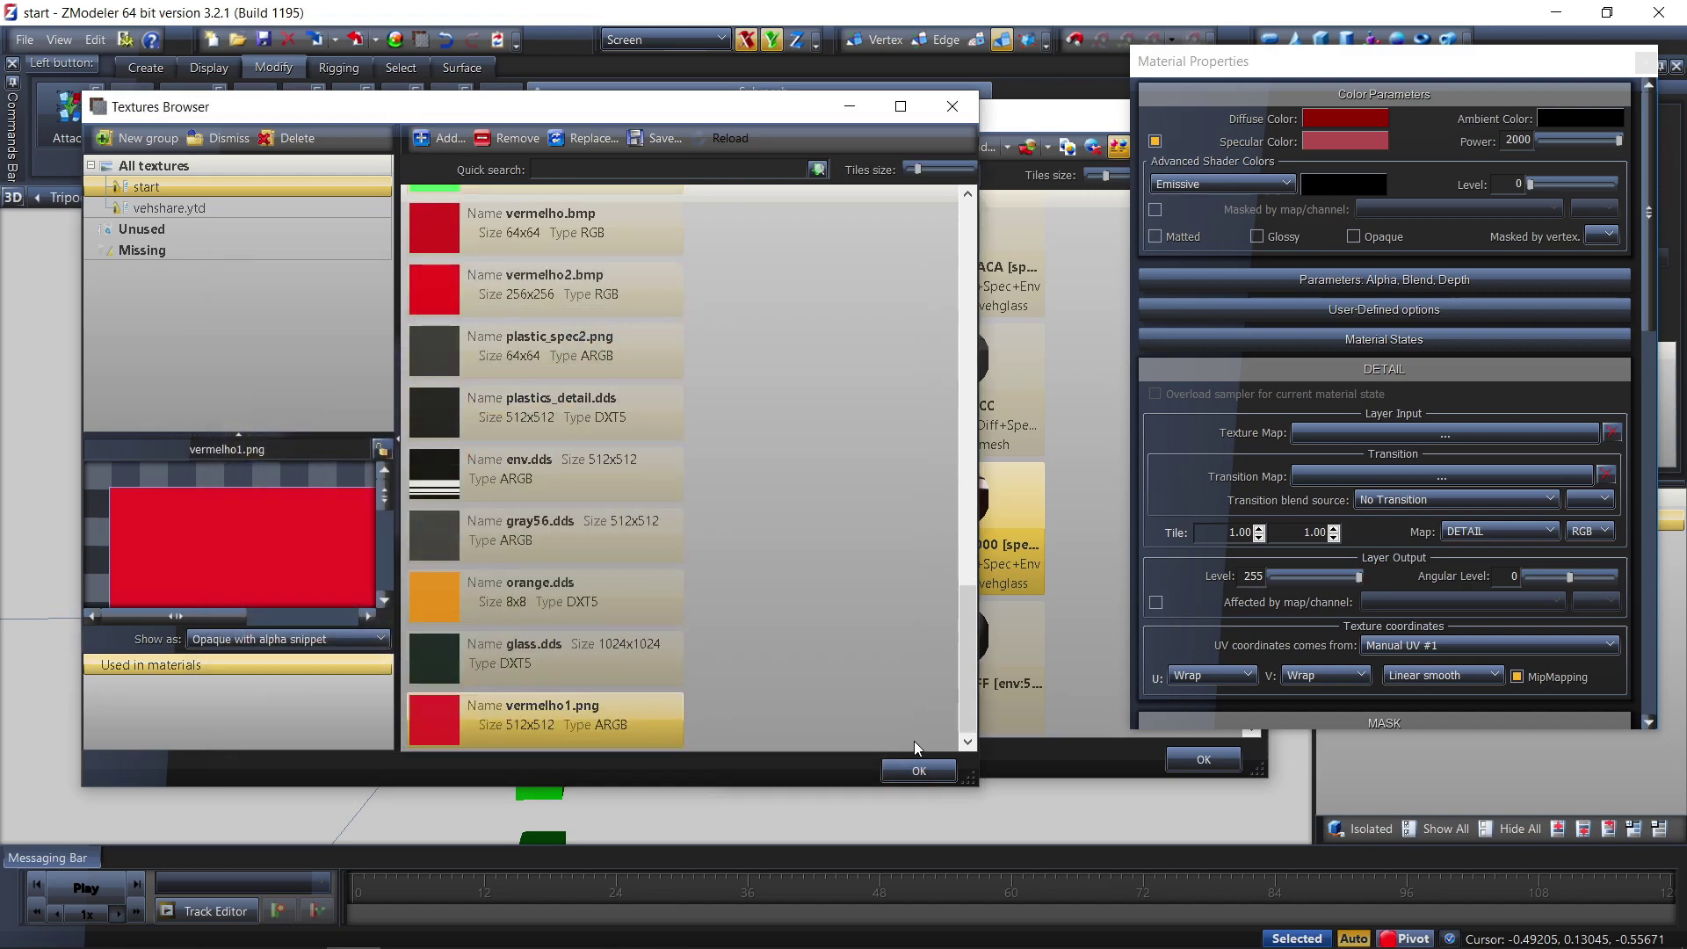
left_click(917, 765)
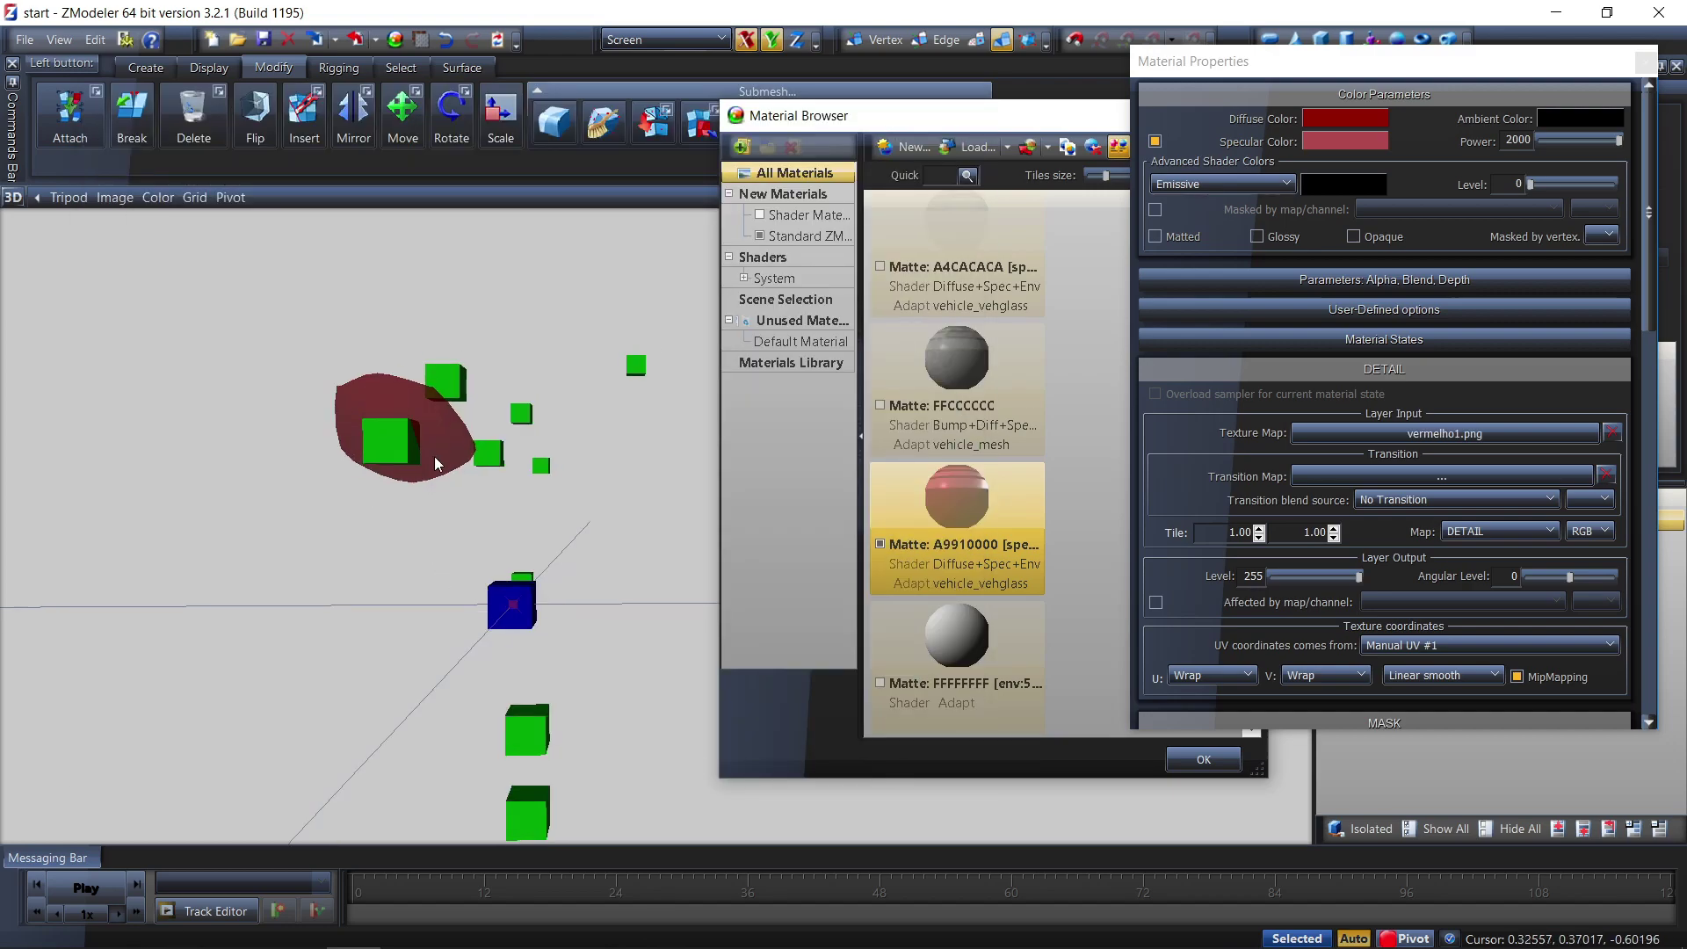
middle_click_drag(430, 458, 602, 576)
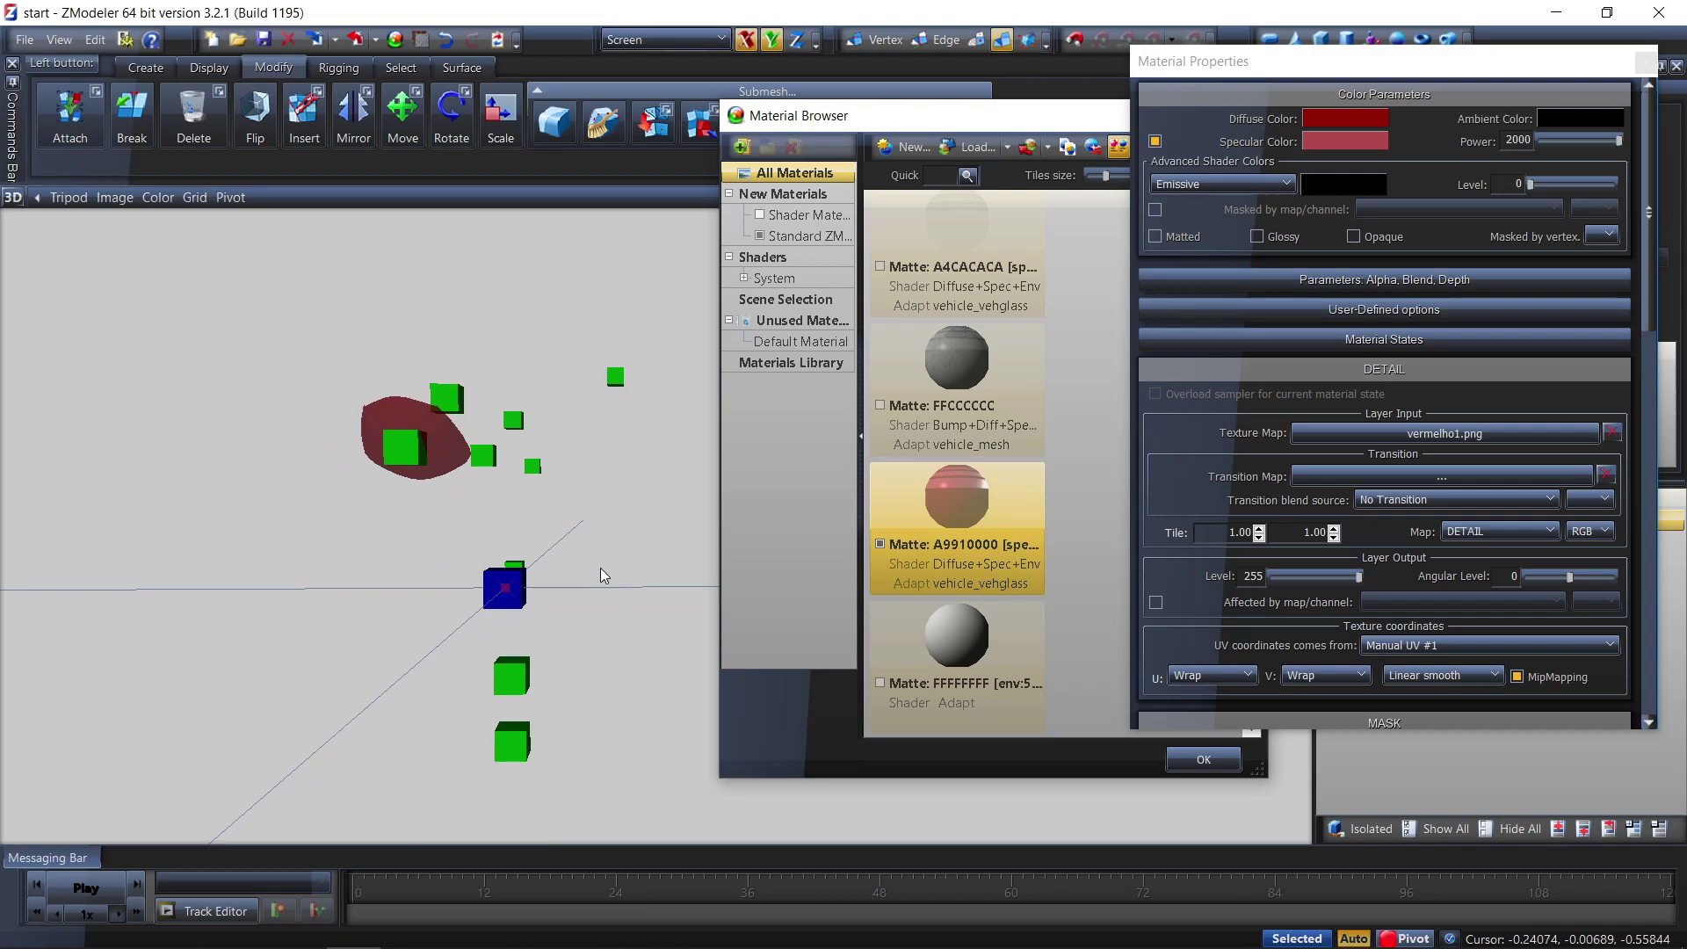
left_click(1673, 62)
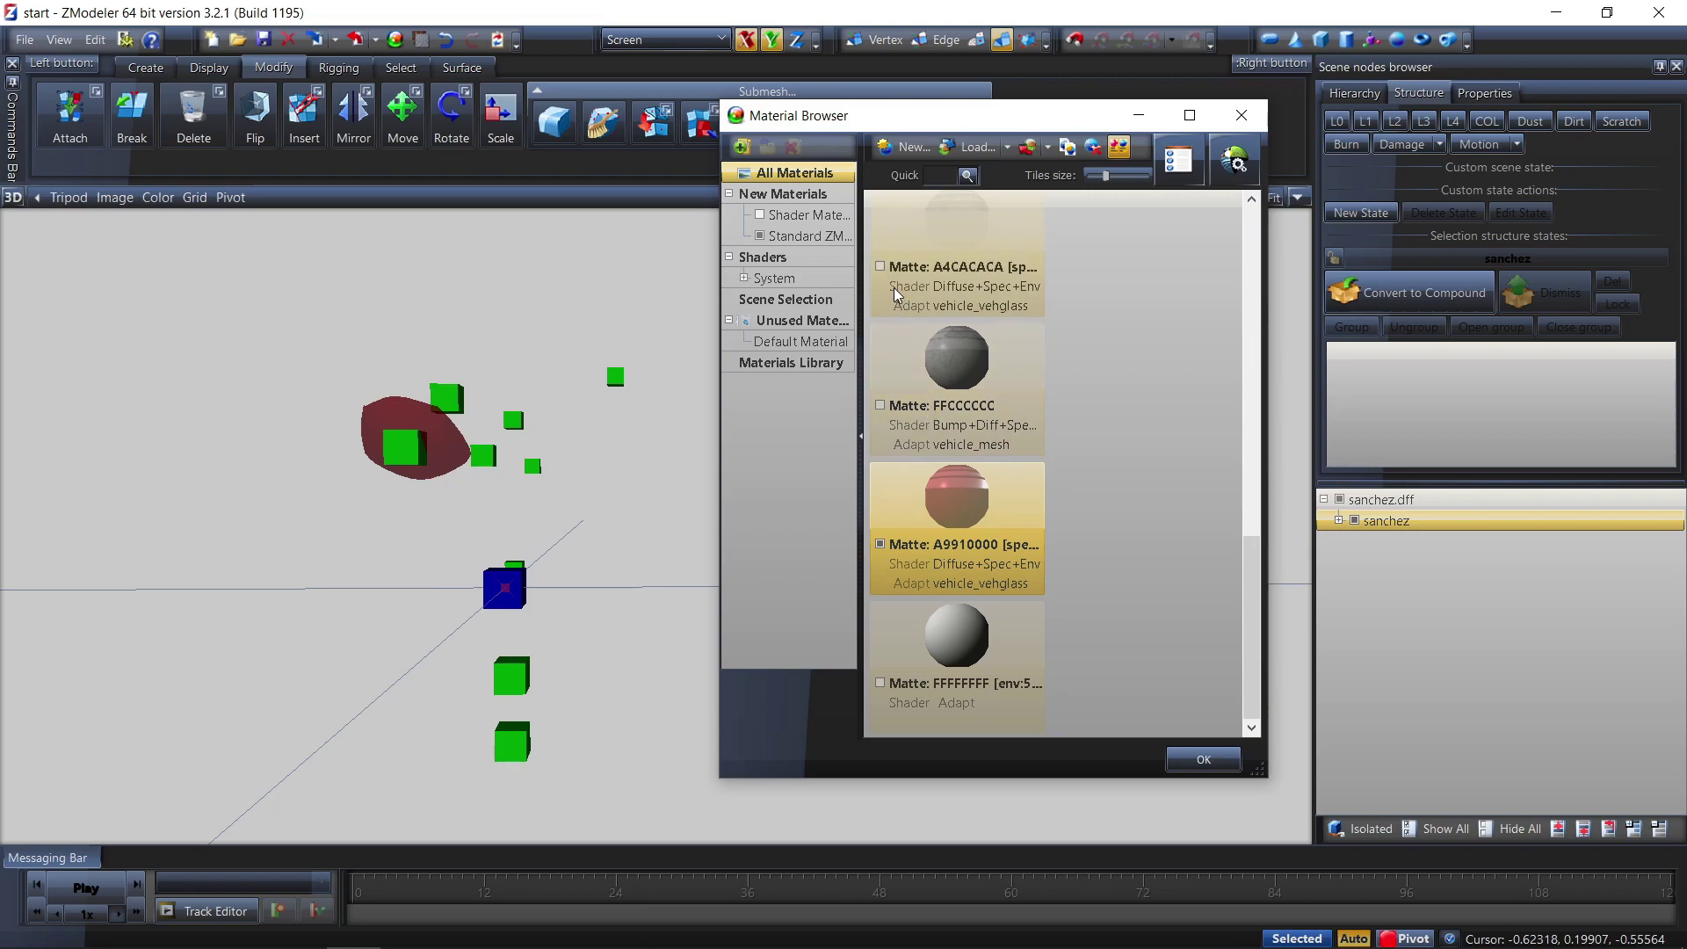
Hide the parts using Matte: A4CACACA and Matte: A9910000 and show only those using Matte: FFFFFFFF
left_click(881, 267)
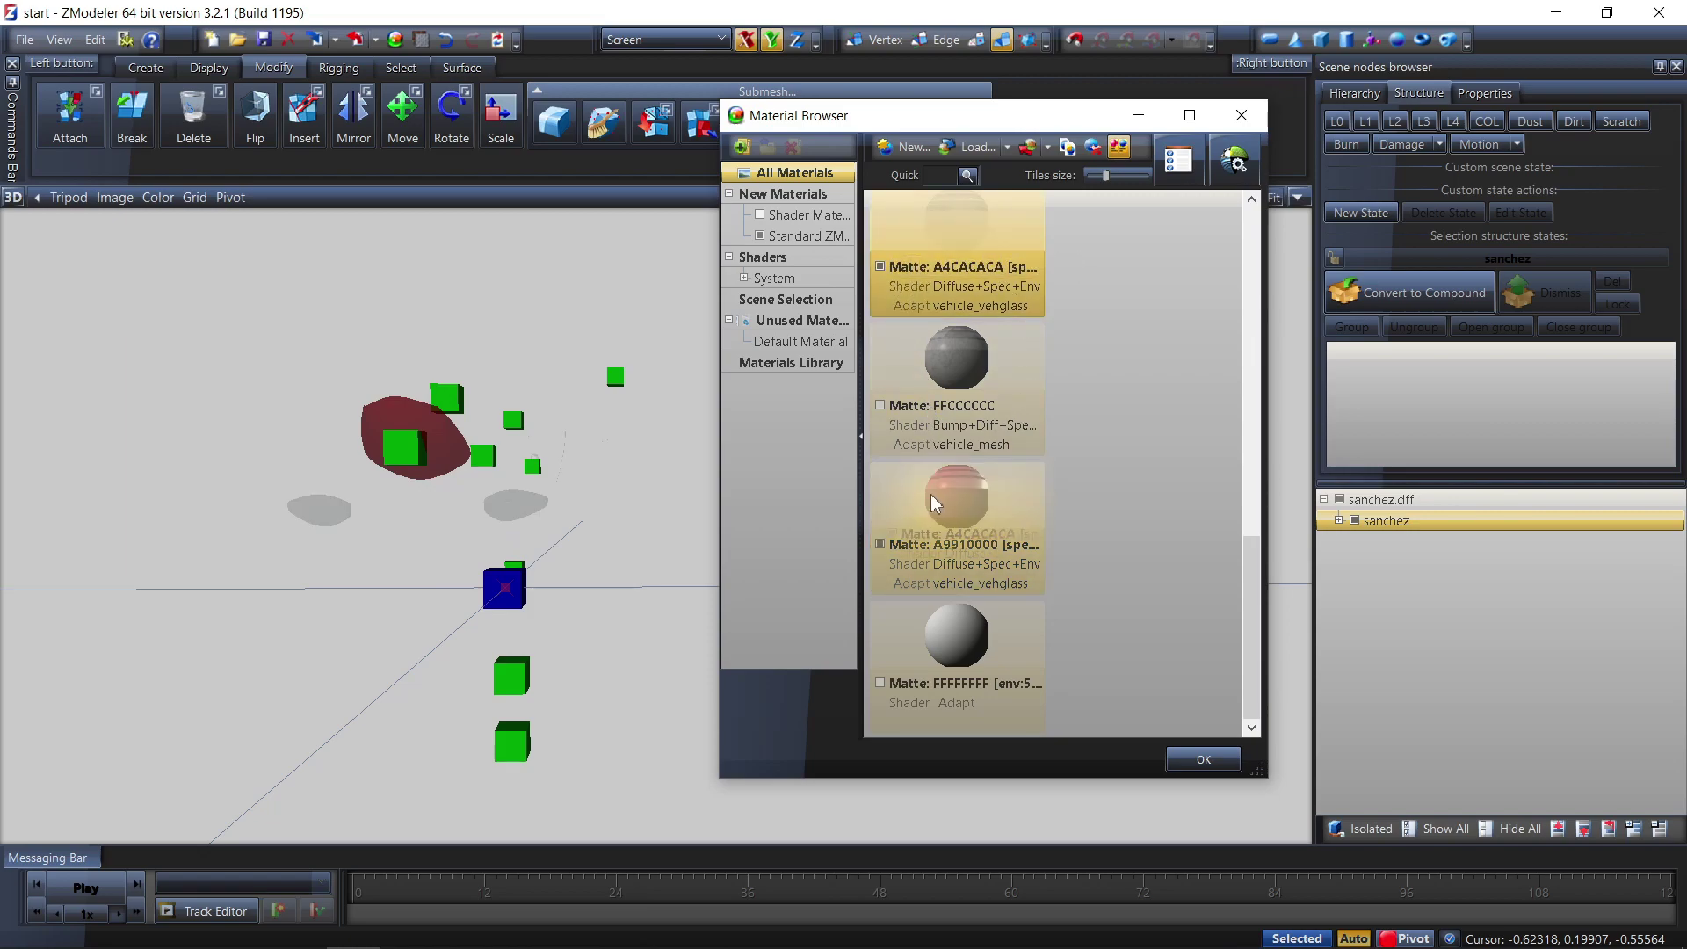
scroll(933, 492, "up", 1)
left_click(880, 277)
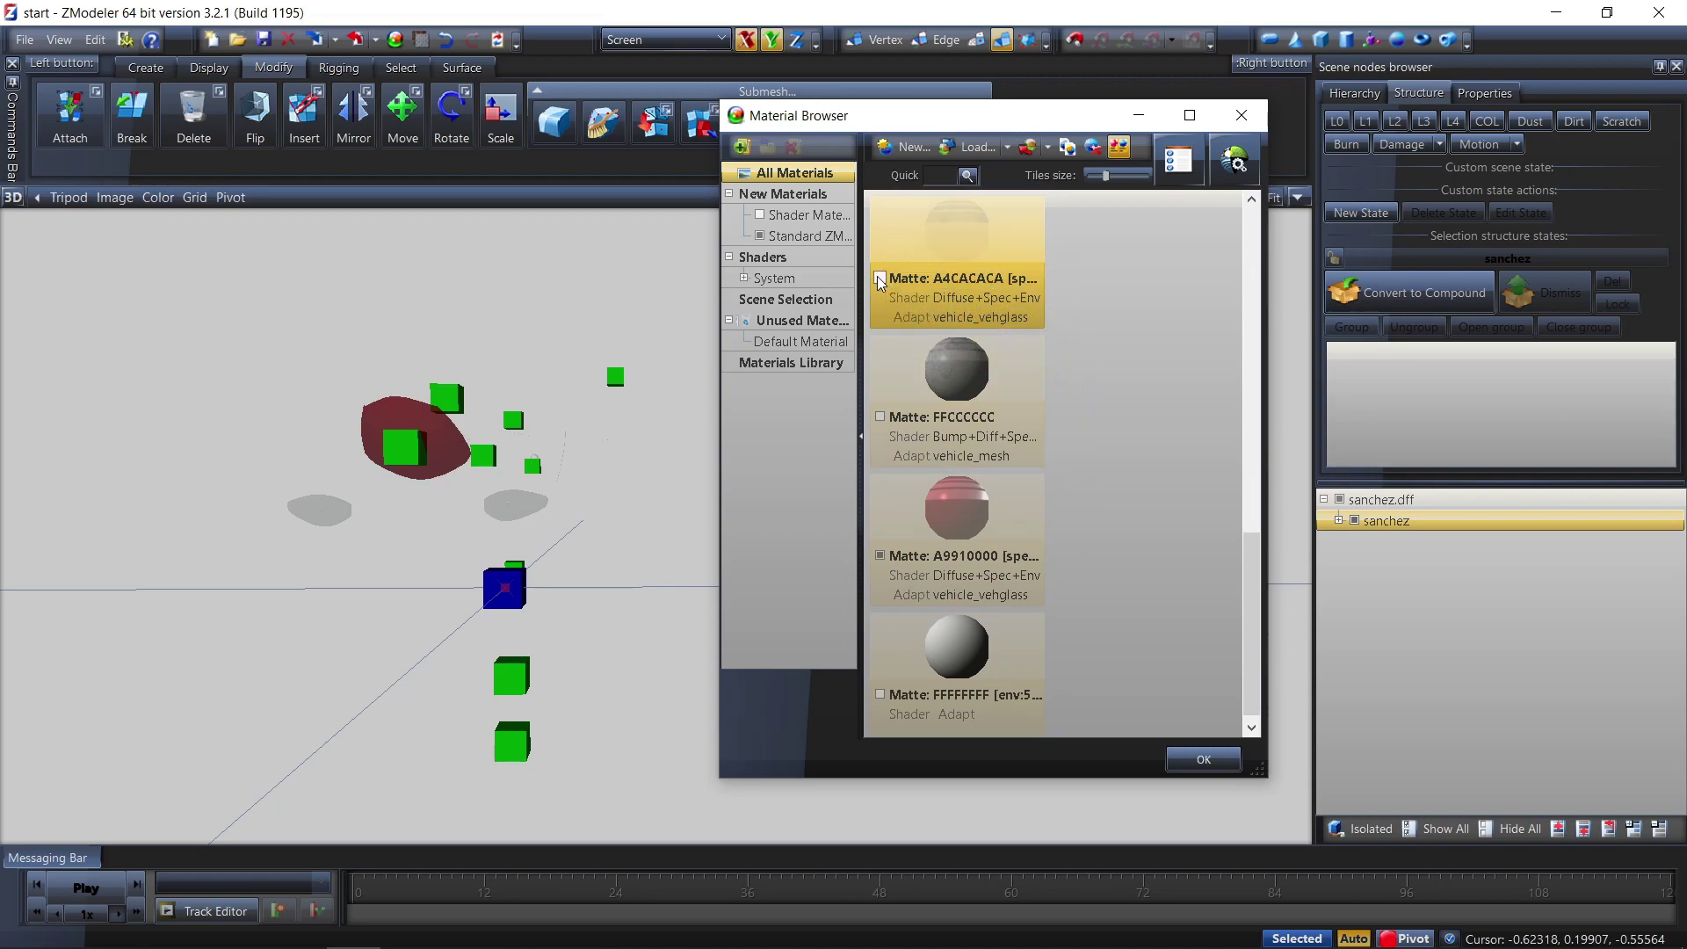
left_click(880, 556)
middle_click_drag(554, 622, 660, 592)
scroll(1015, 629, "down", 1)
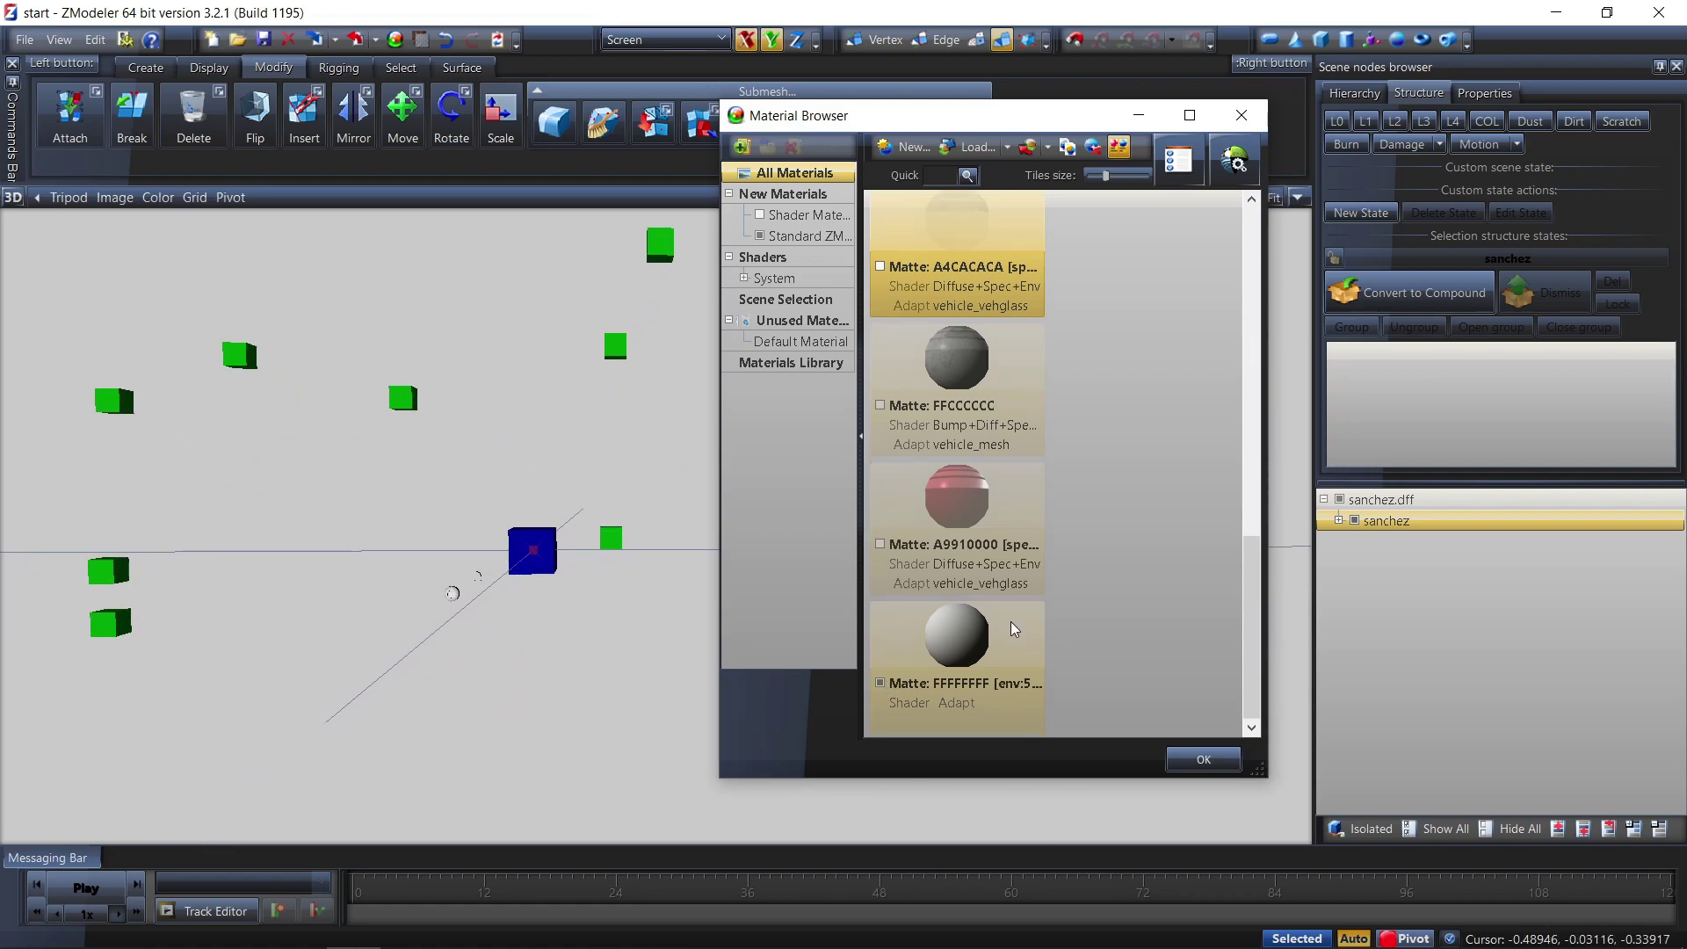
Look through the materials list and show the parts using cinza and preto fosco for comparison with Matte: FFFFFFFF
scroll(1037, 598, "up", 10)
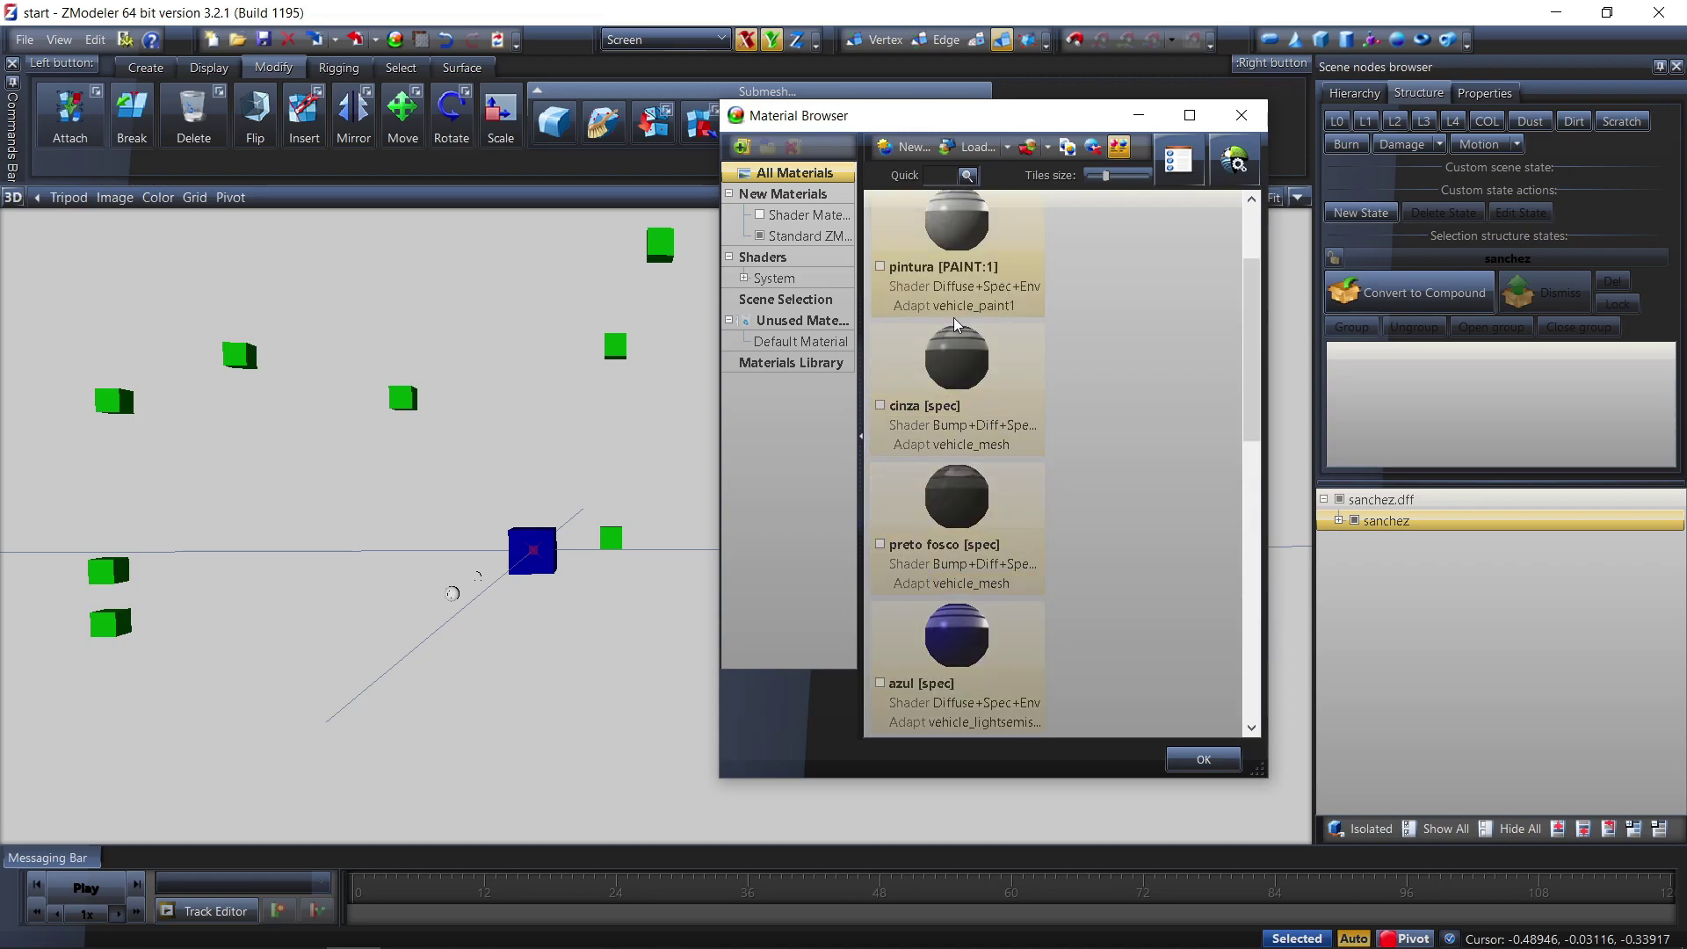
scroll(958, 326, "up", 3)
scroll(947, 384, "down", 8)
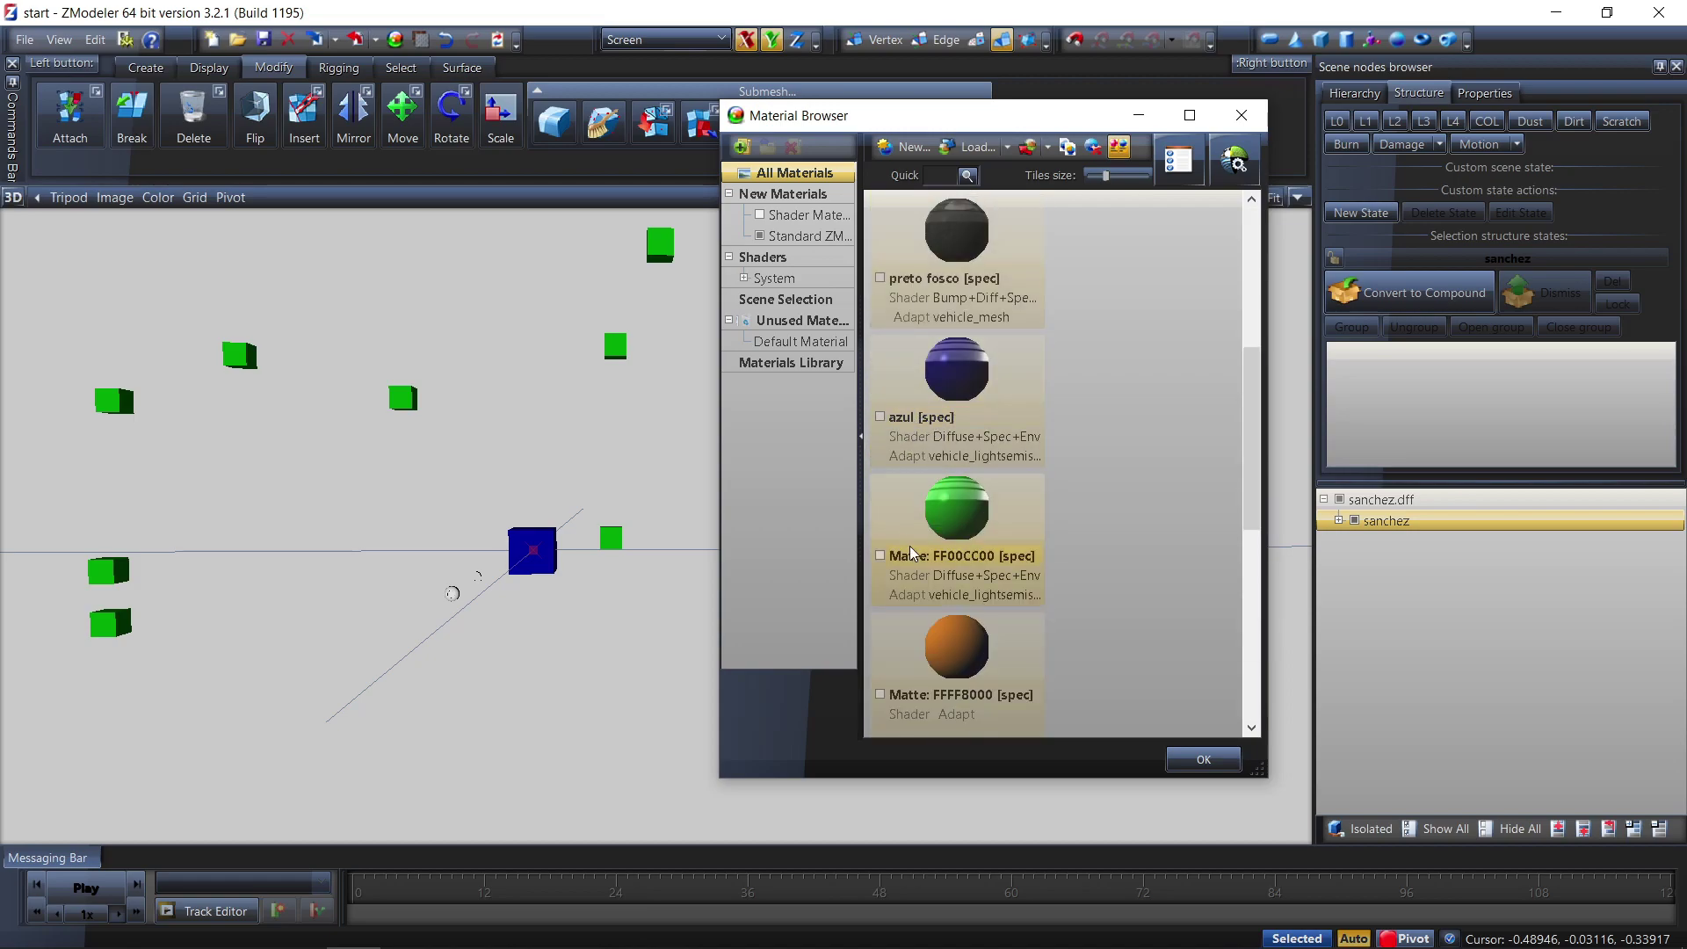
scroll(913, 567, "down", 3)
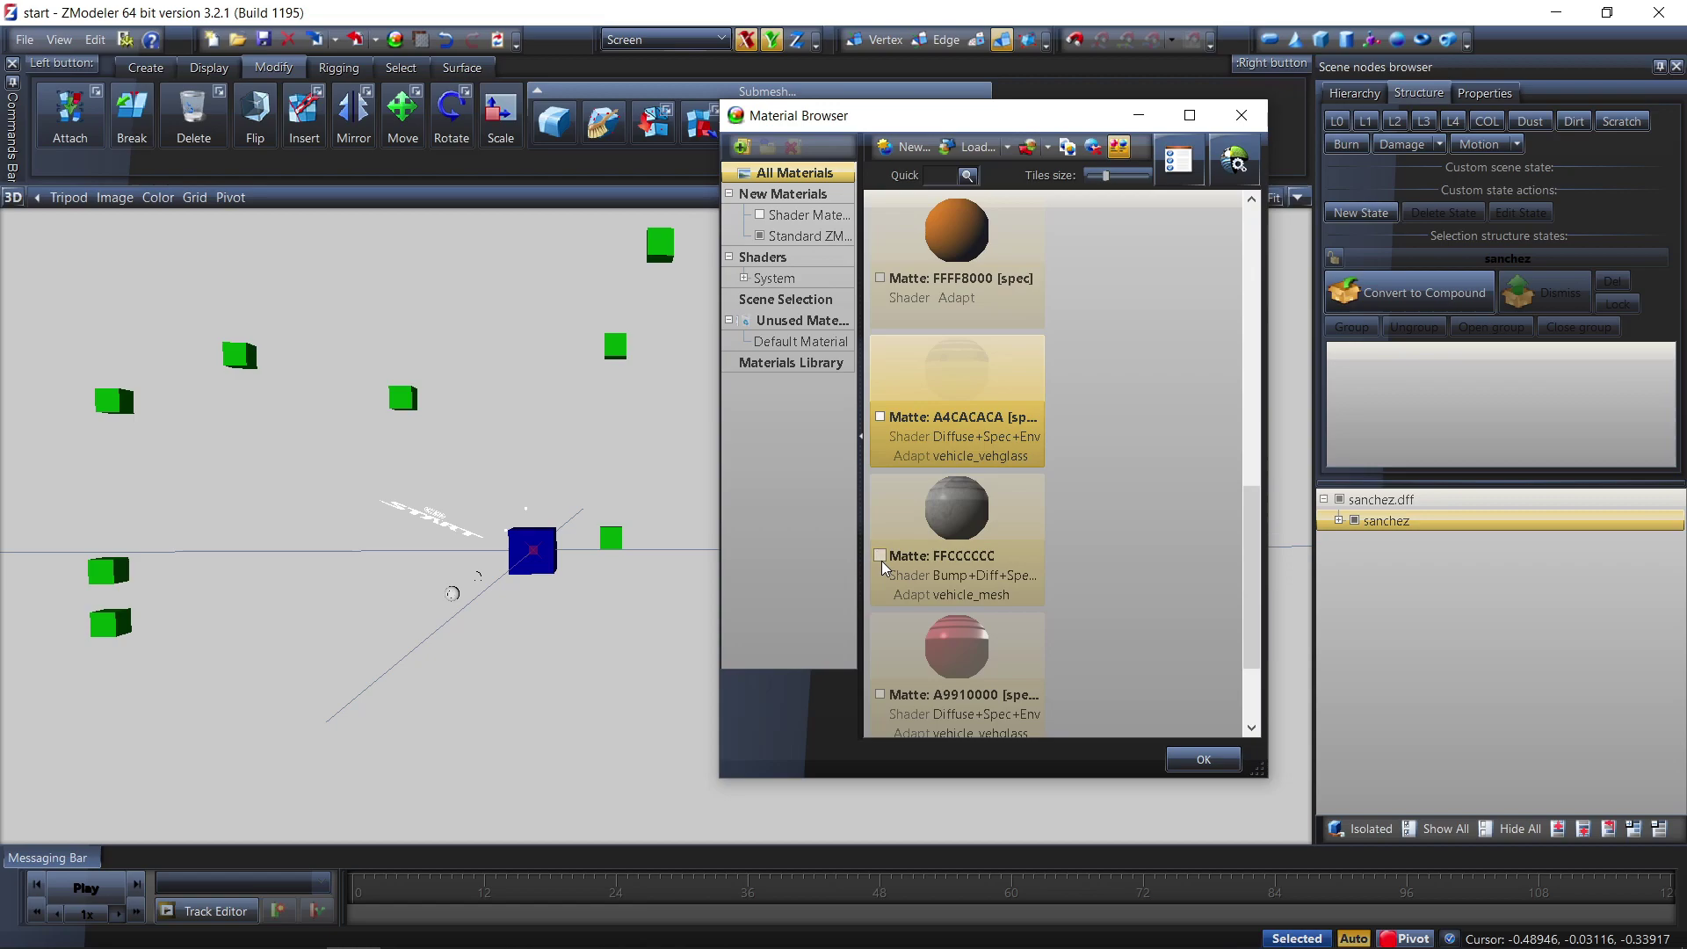
scroll(885, 567, "down", 1)
scroll(988, 456, "up", 3)
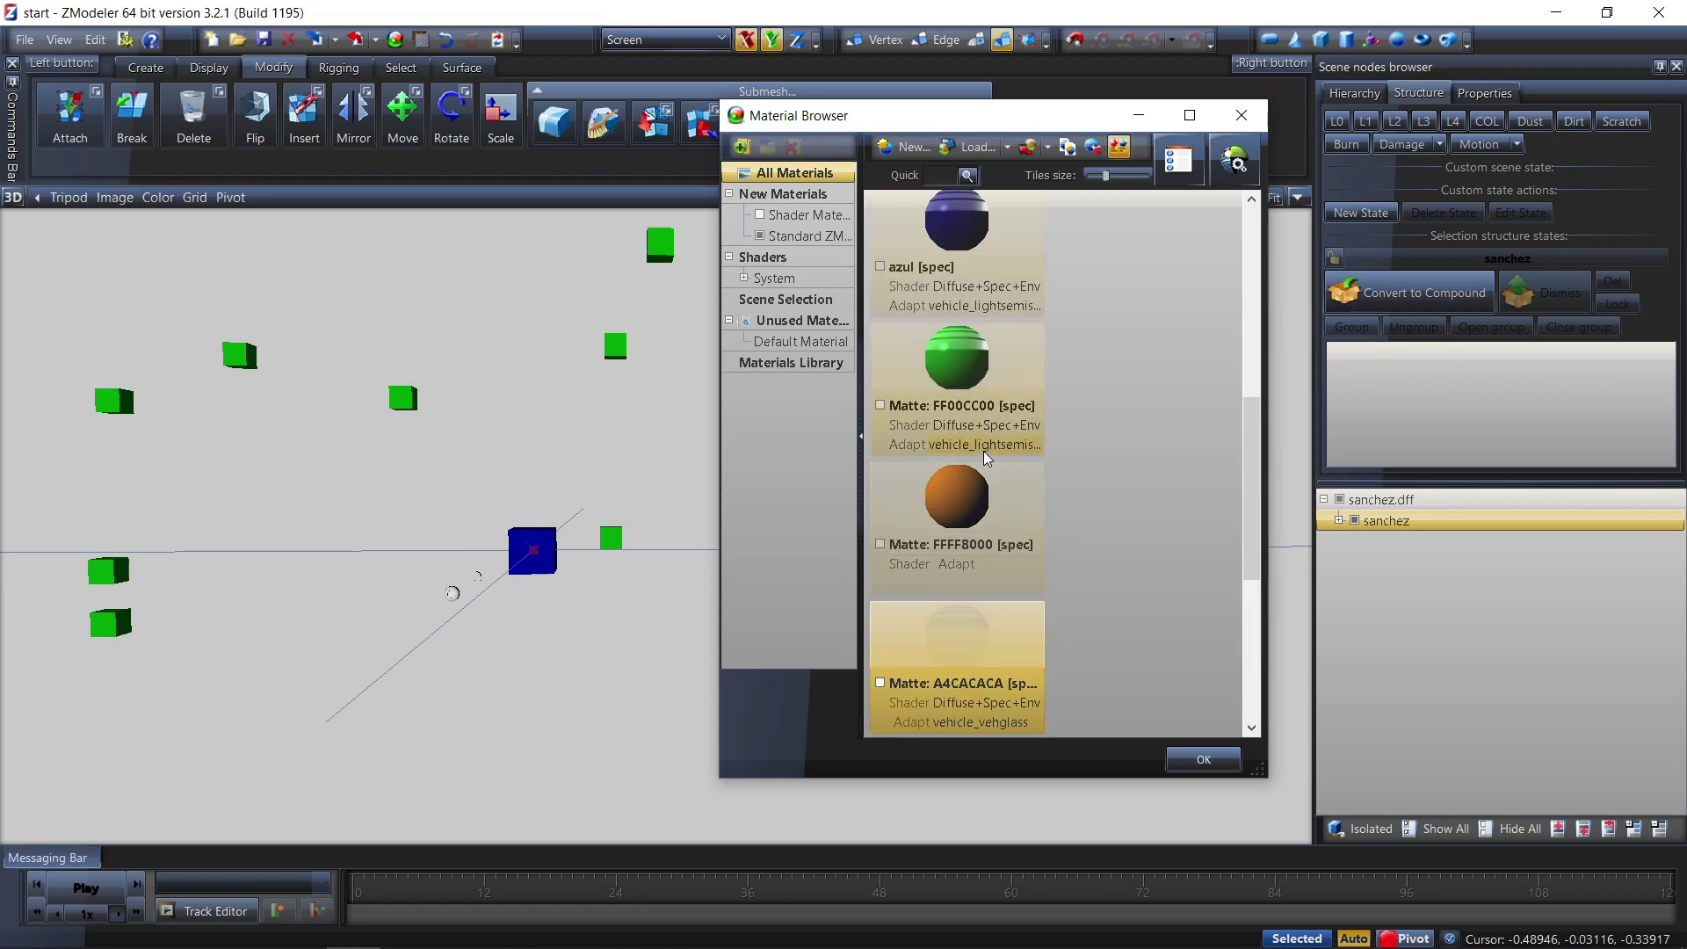
scroll(1085, 419, "up", 3)
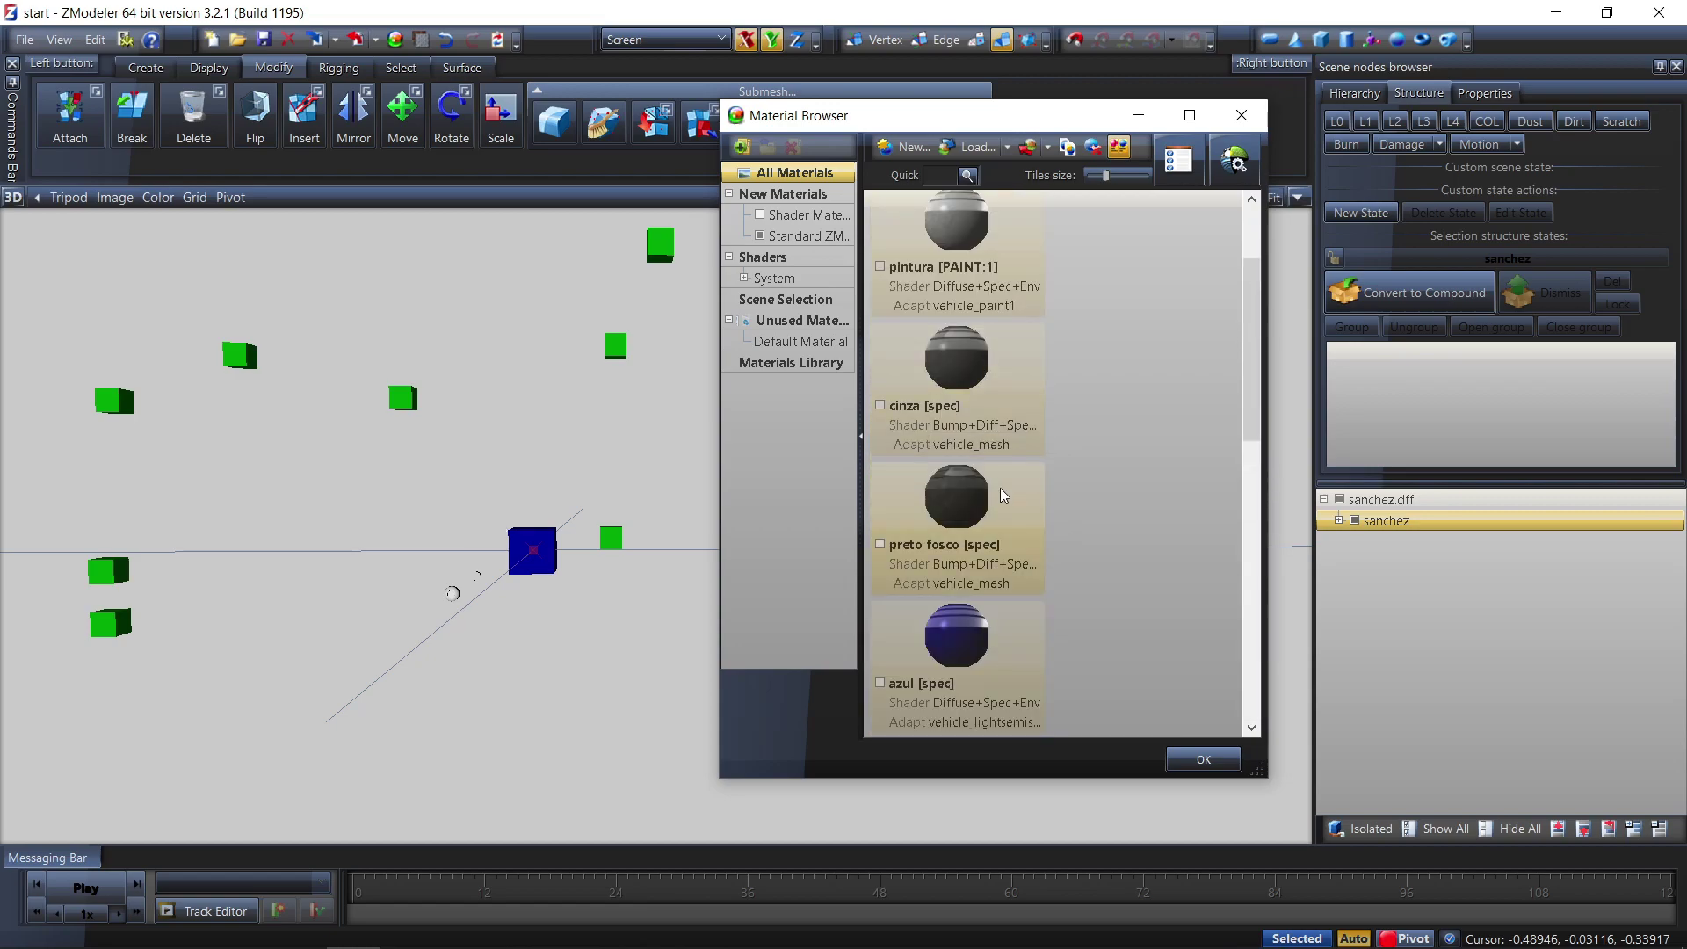
left_click(880, 407)
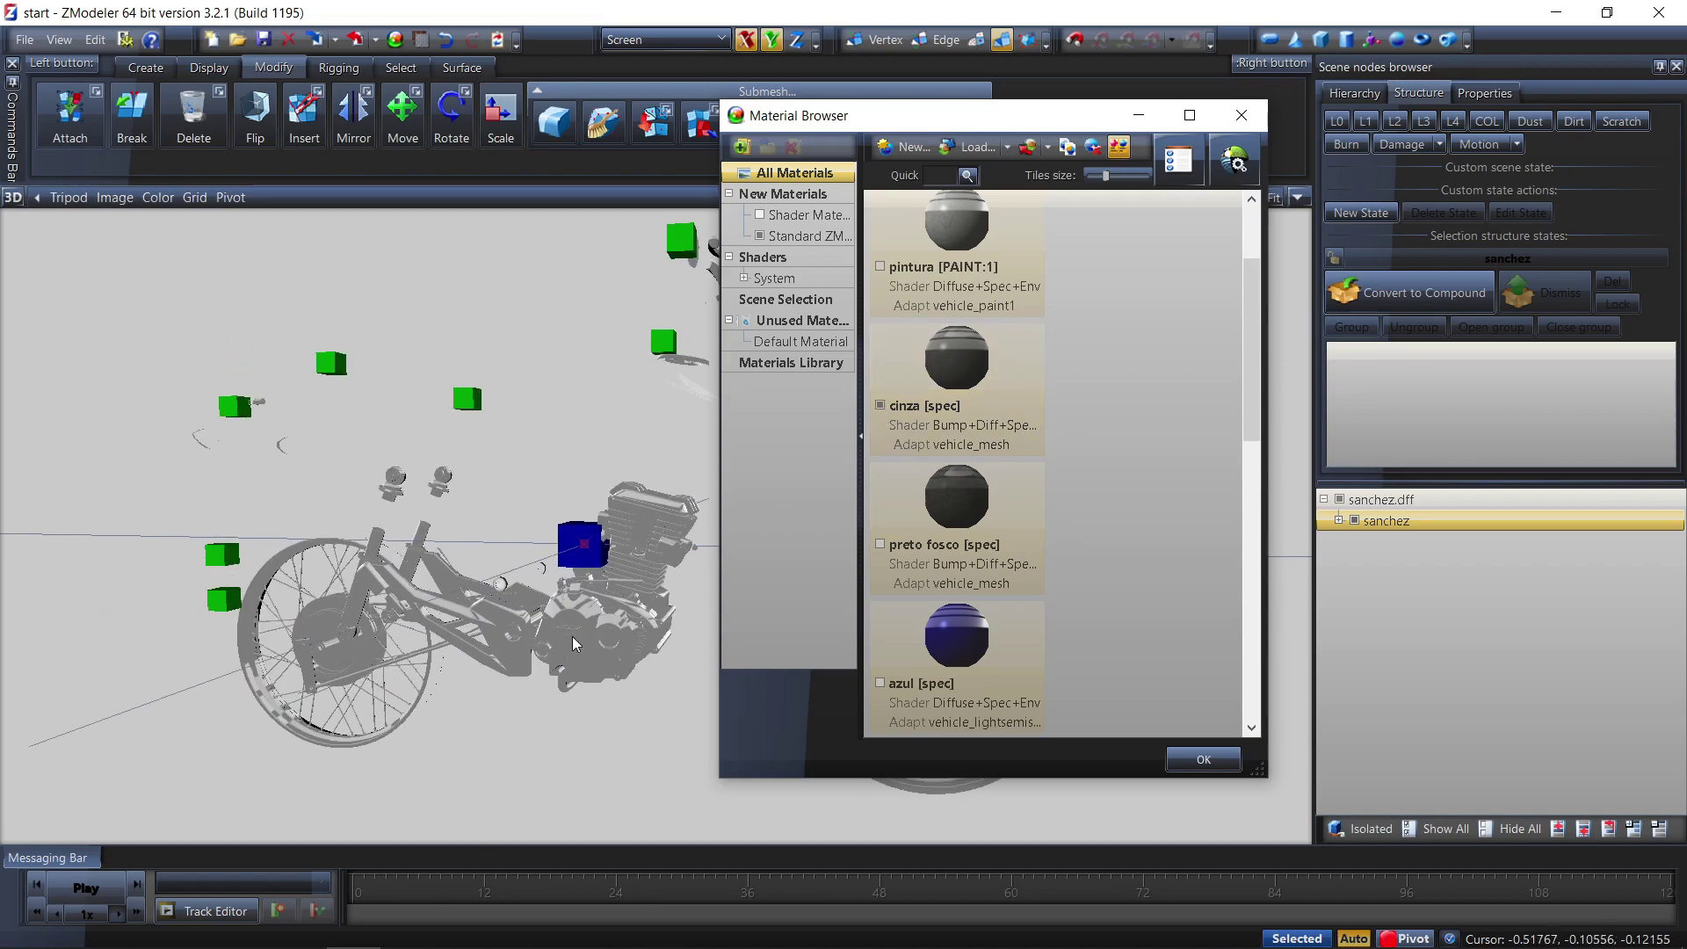
left_click(880, 546)
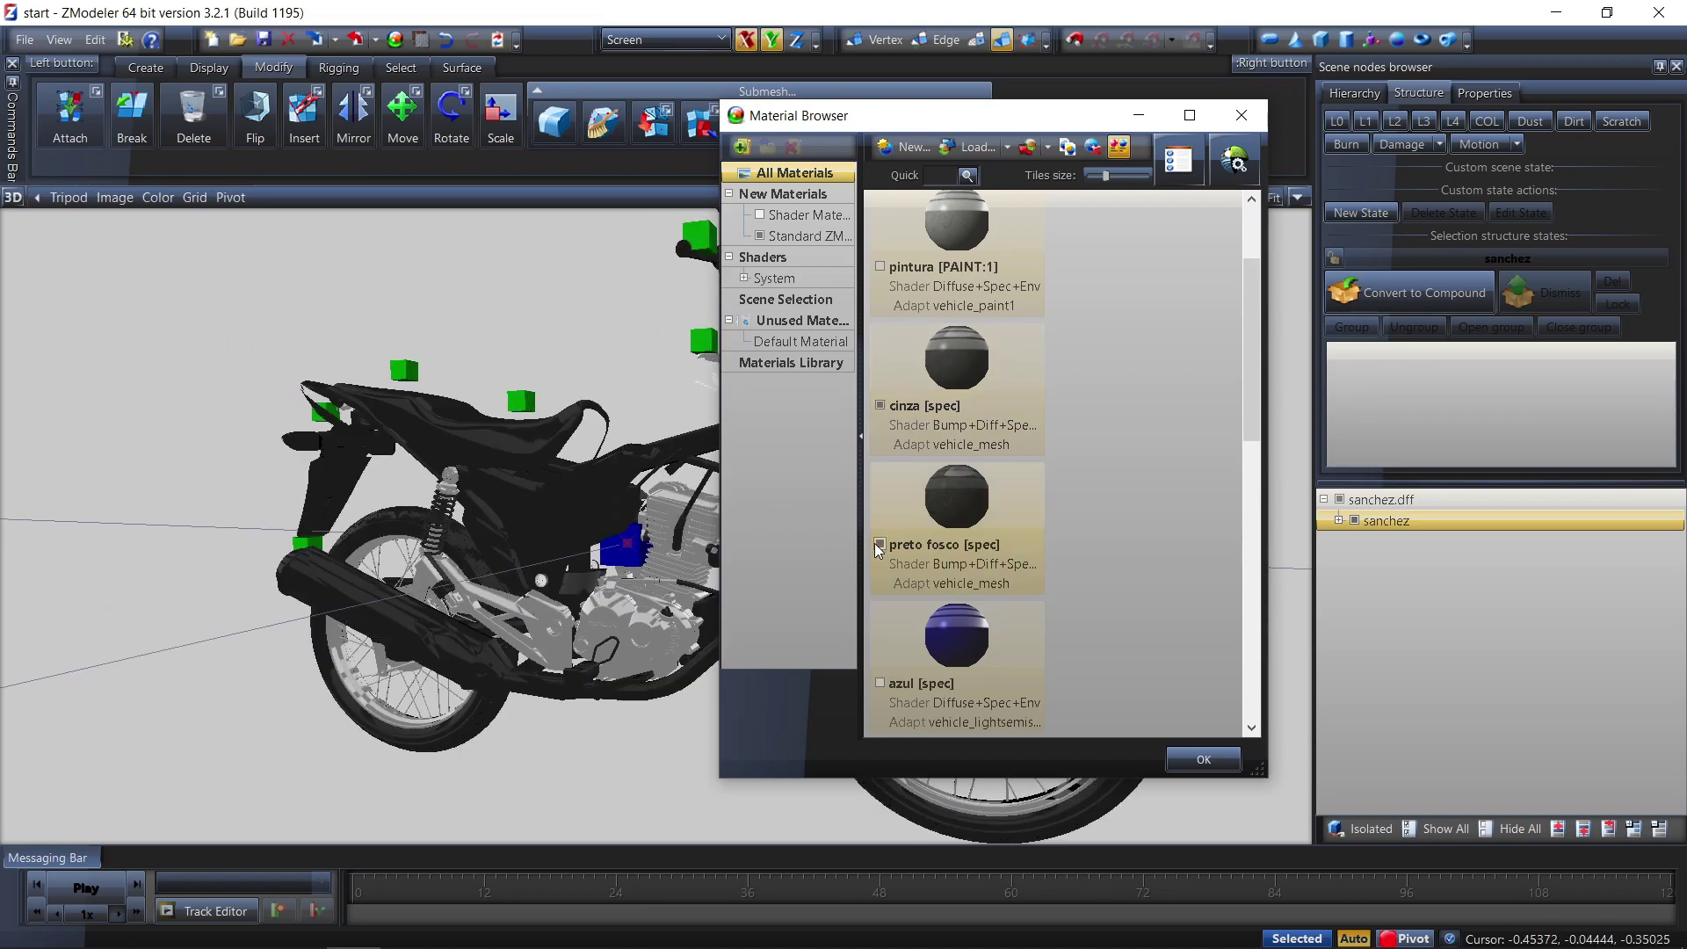
scroll(542, 655, "up", 3)
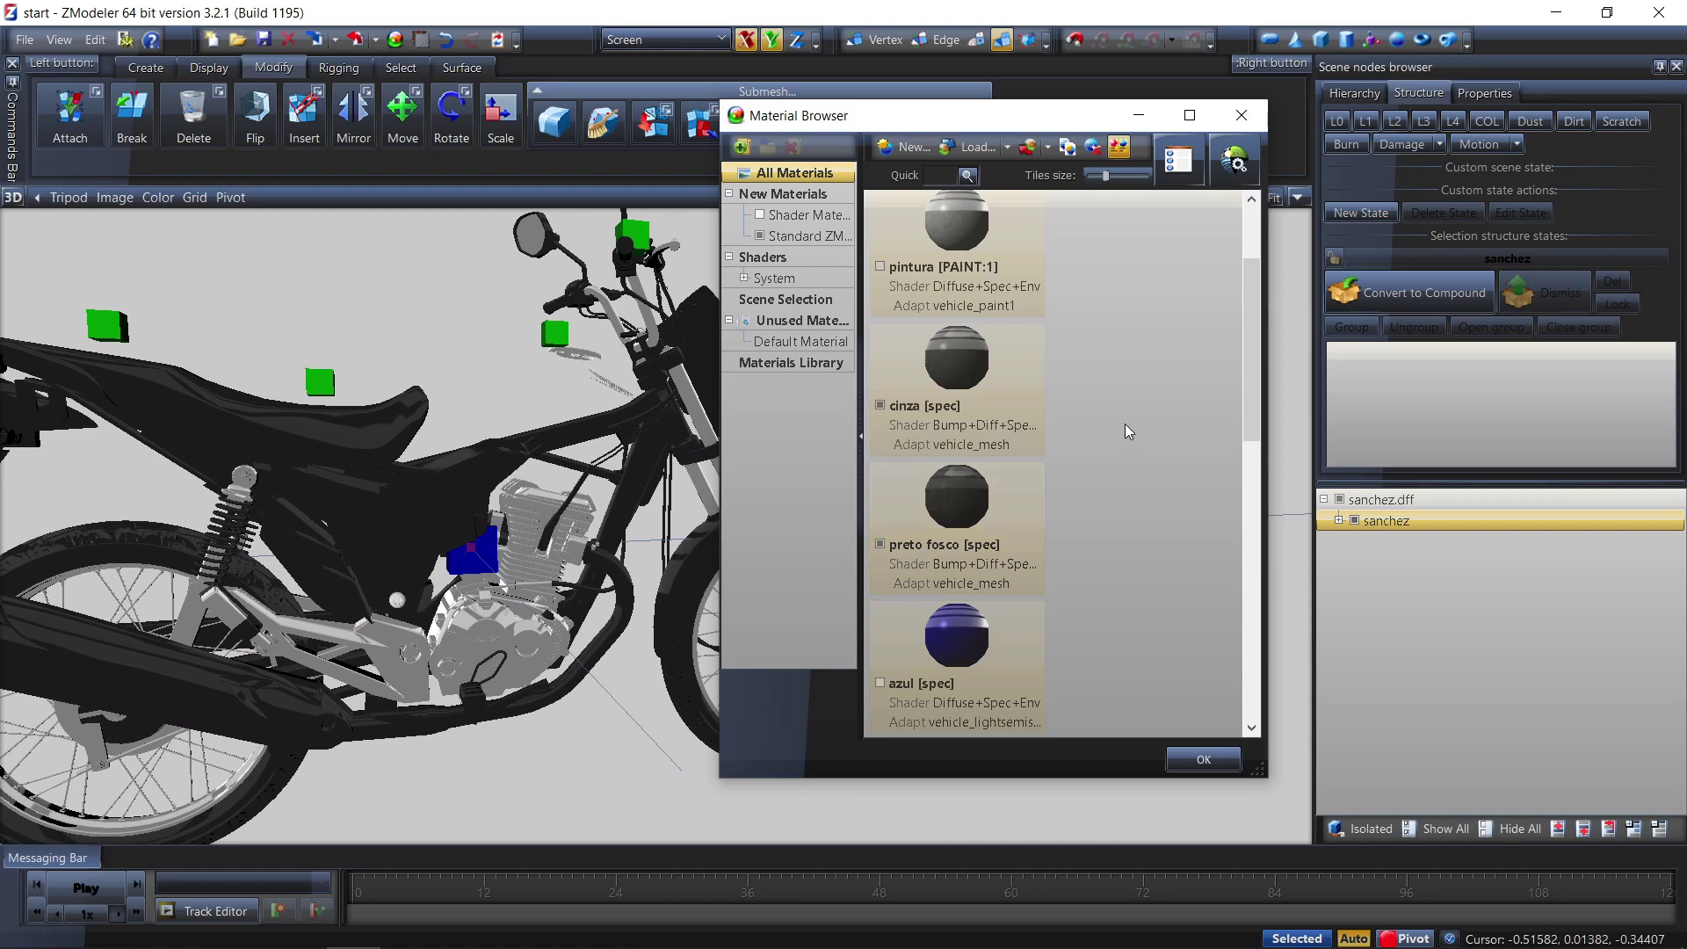
Move the cinza material next to Matte: FFFFFFFF at the end of the list and replace Matte: FFFFFFFF with it
left_click(921, 380)
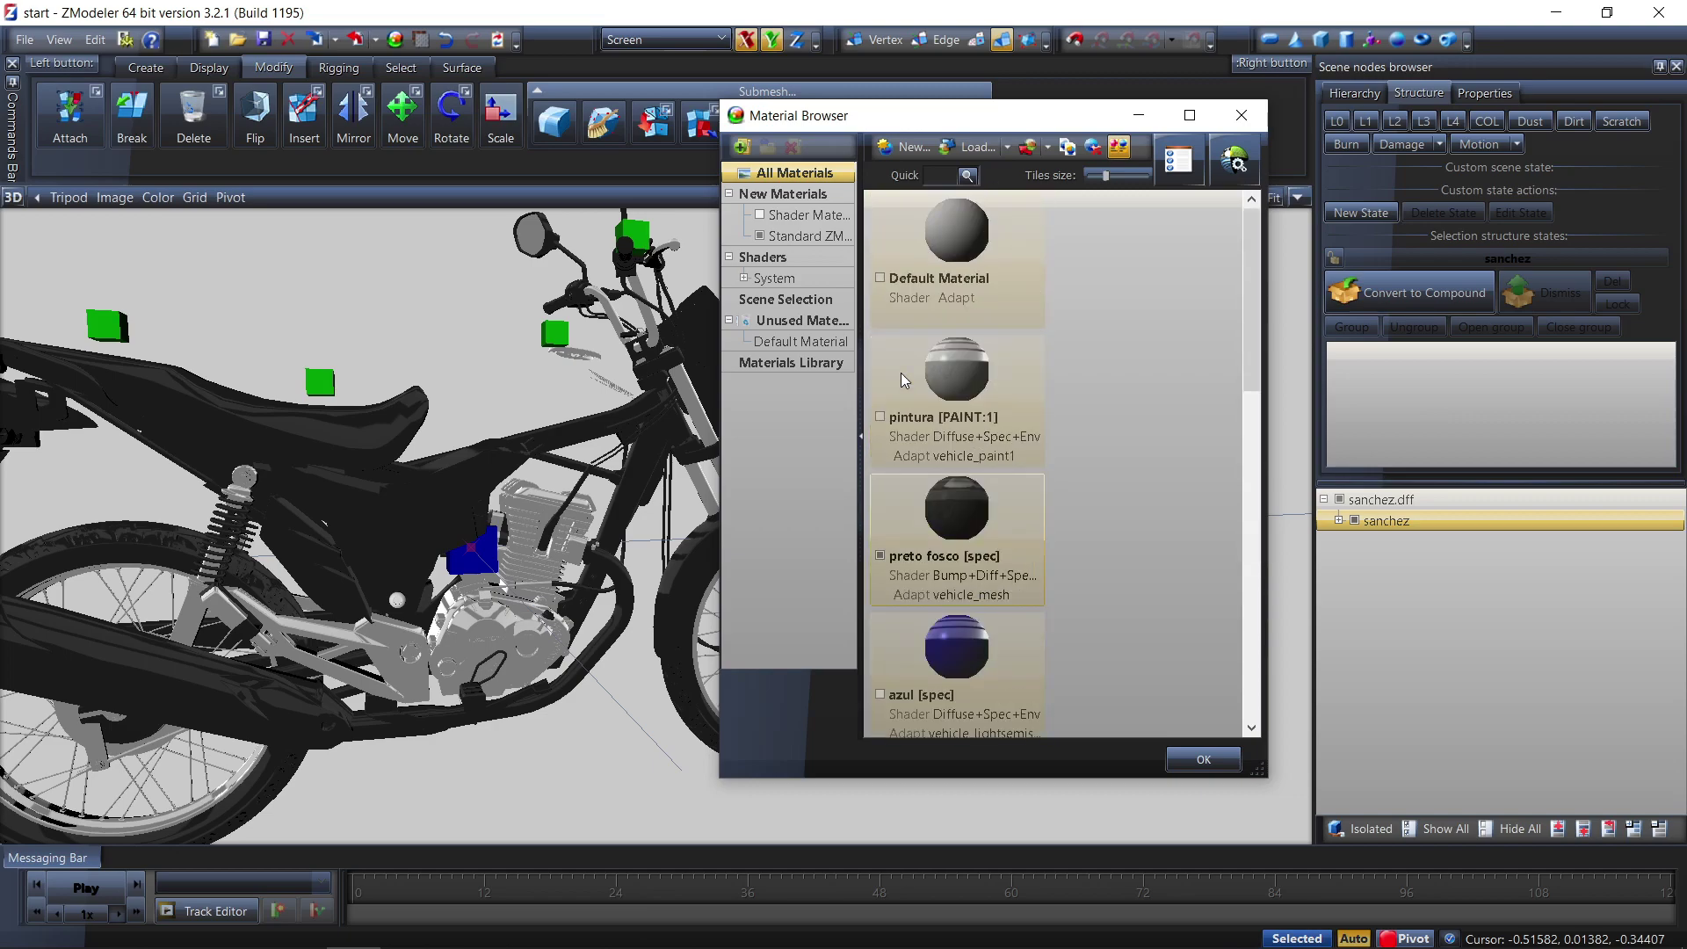
scroll(906, 538, "down", 10)
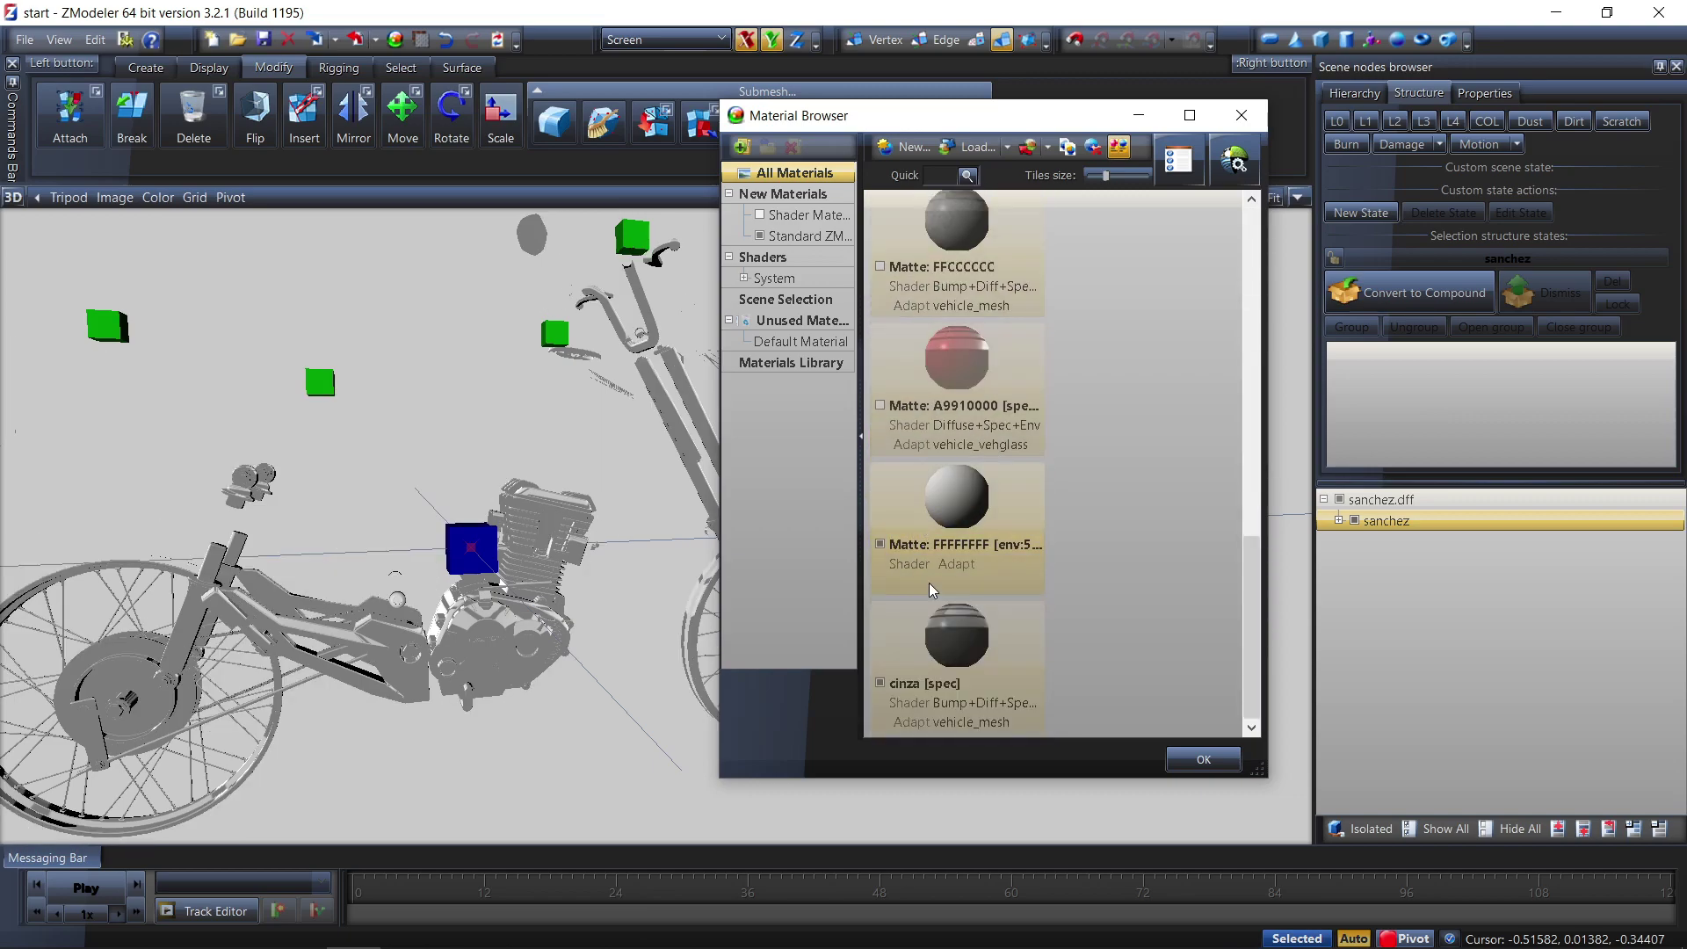
left_click_drag(914, 641, 934, 497)
left_click(1028, 588)
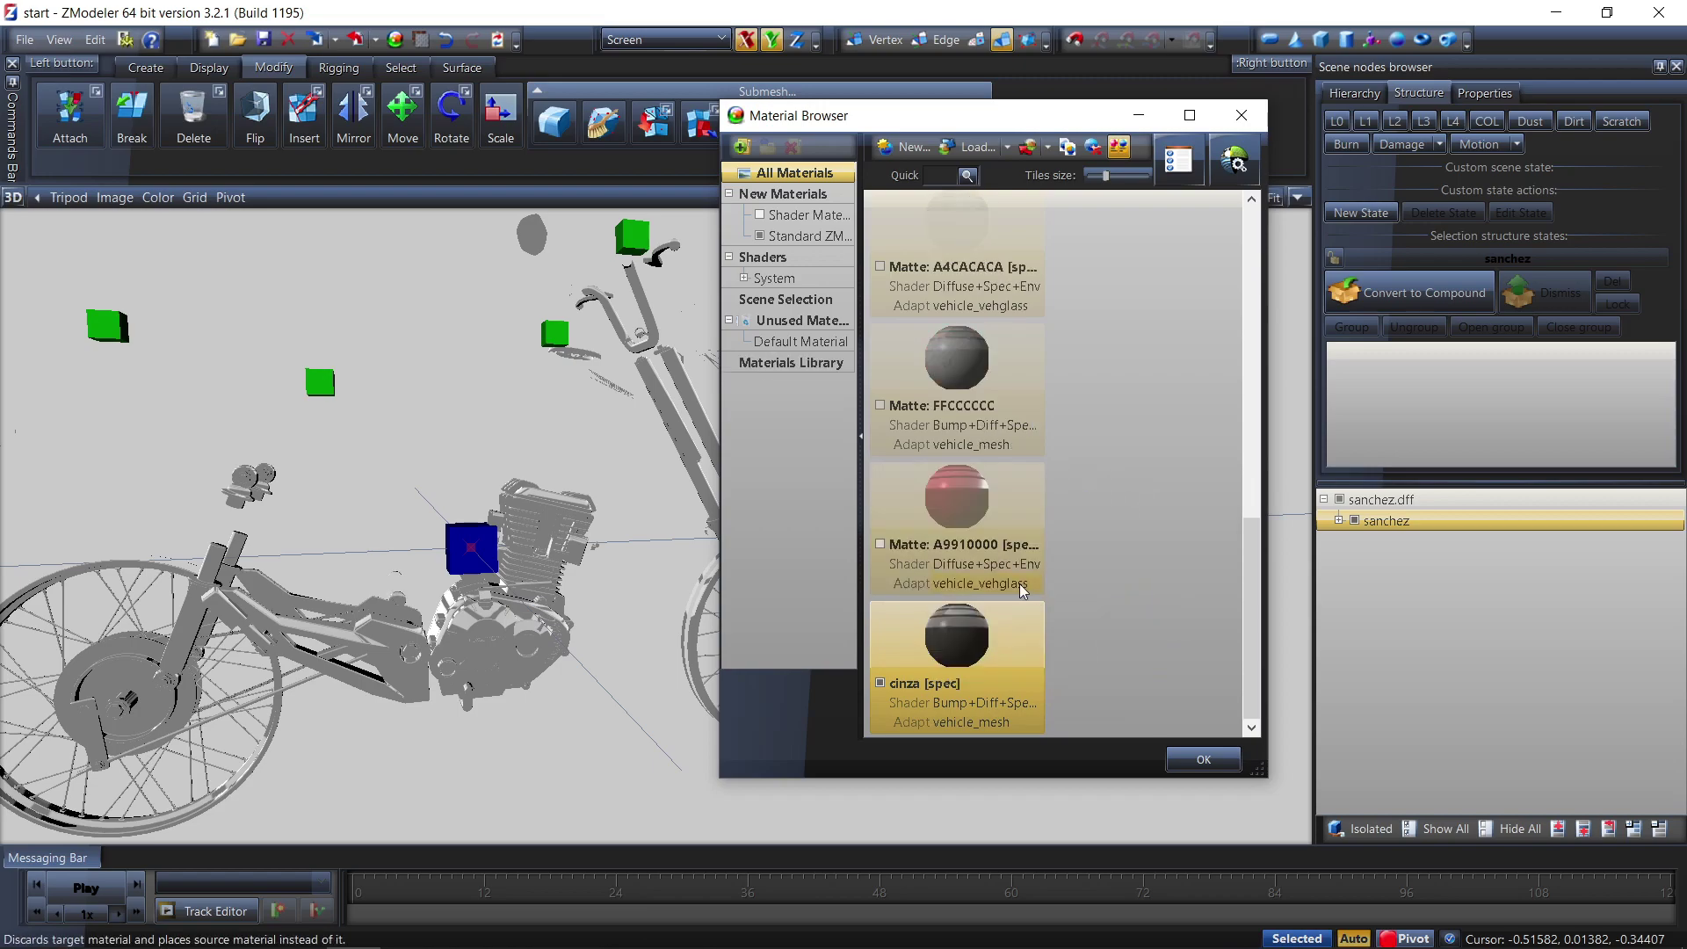
Show the parts of all materials, close the material browser and examine the whole motorcycle from different sides
scroll(958, 440, "up", 10)
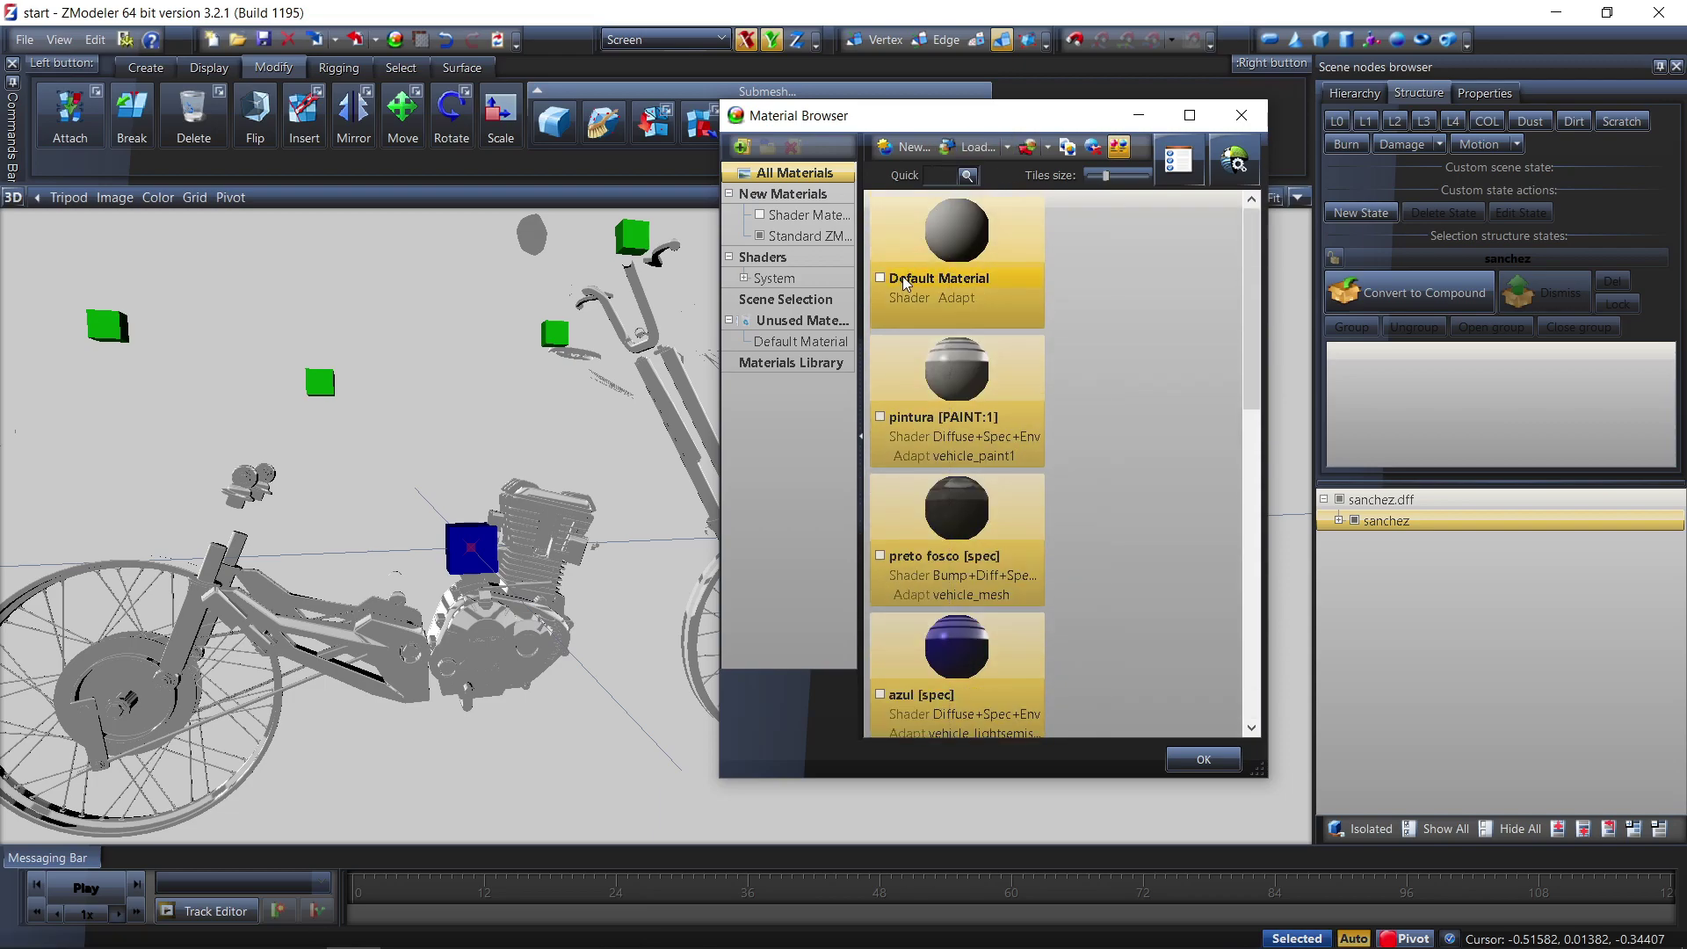
left_click(1182, 334)
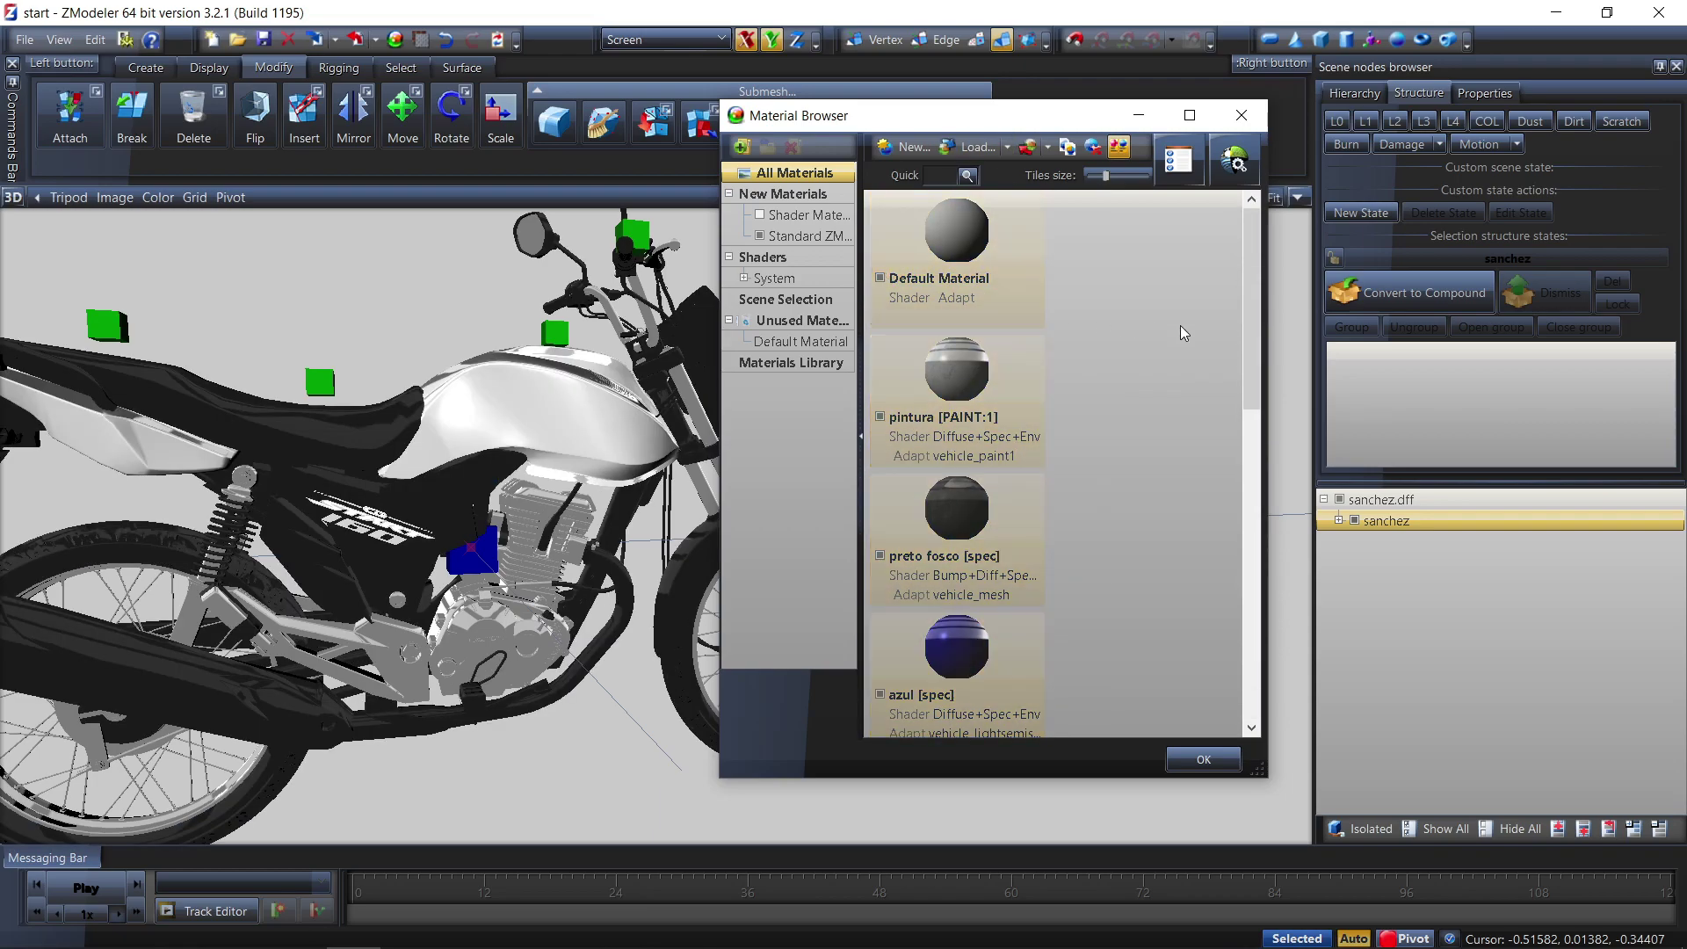
left_click_drag(1259, 312, 1260, 633)
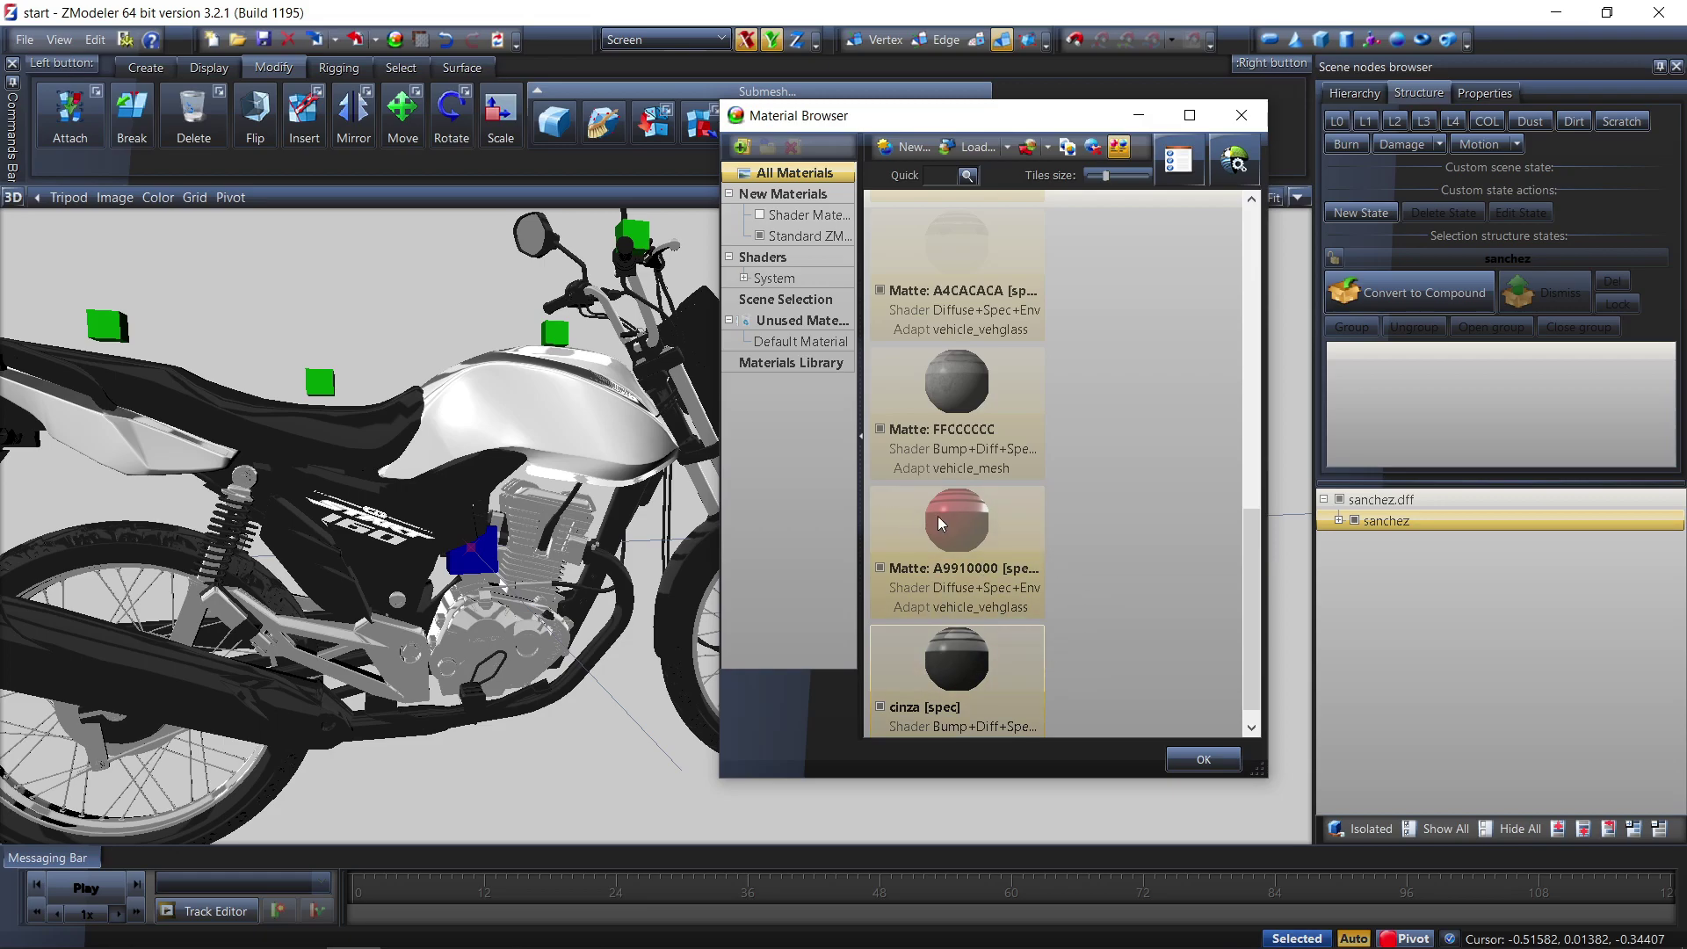
left_click(1204, 759)
scroll(753, 582, "down", 2)
scroll(752, 583, "down", 2)
middle_click_drag(752, 583, 818, 602)
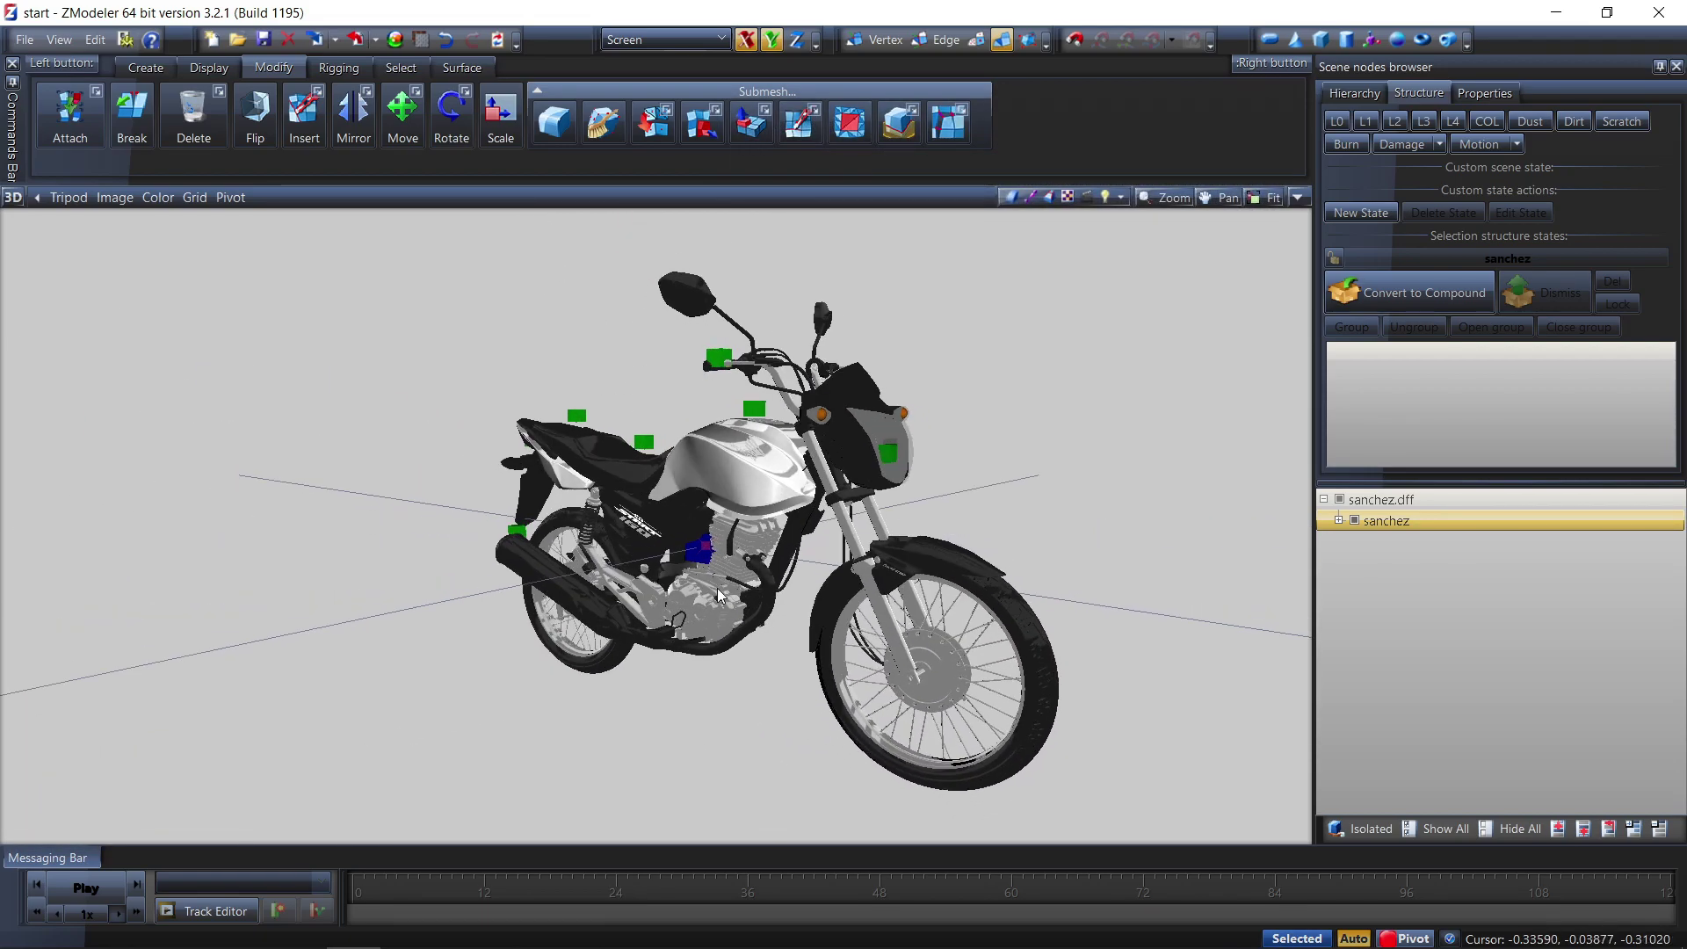
scroll(818, 602, "down", 2)
scroll(844, 598, "up", 4)
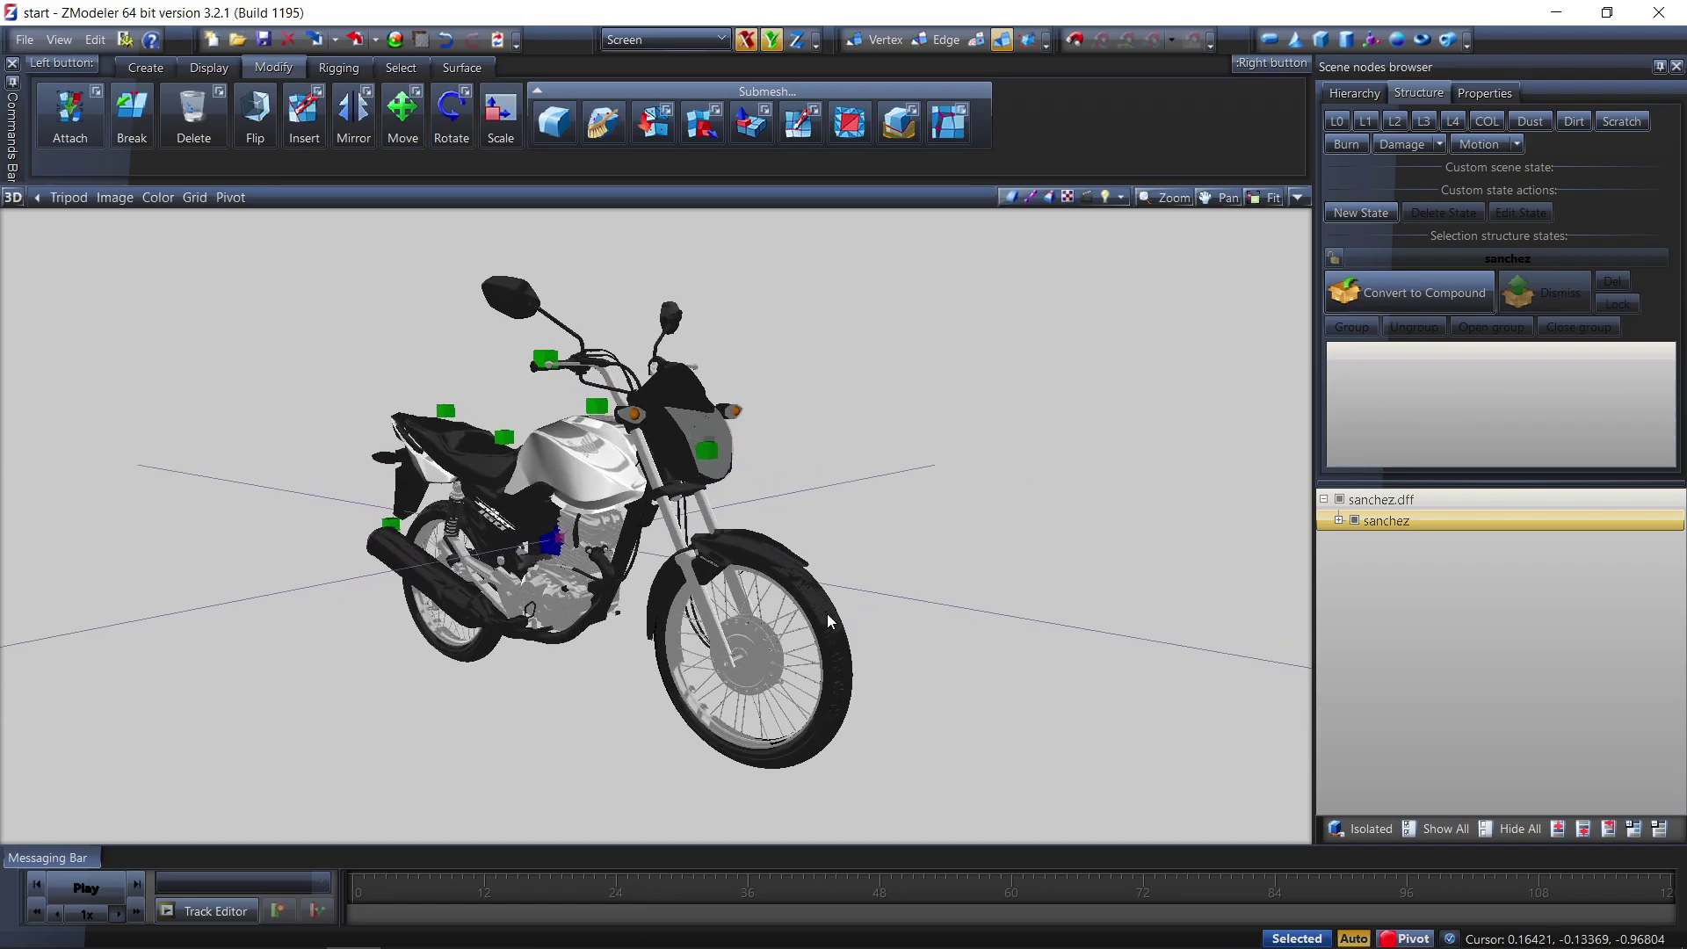
middle_click_drag(661, 549, 714, 494)
Create a new material in the material browser and name it vermelho
left_click(395, 41)
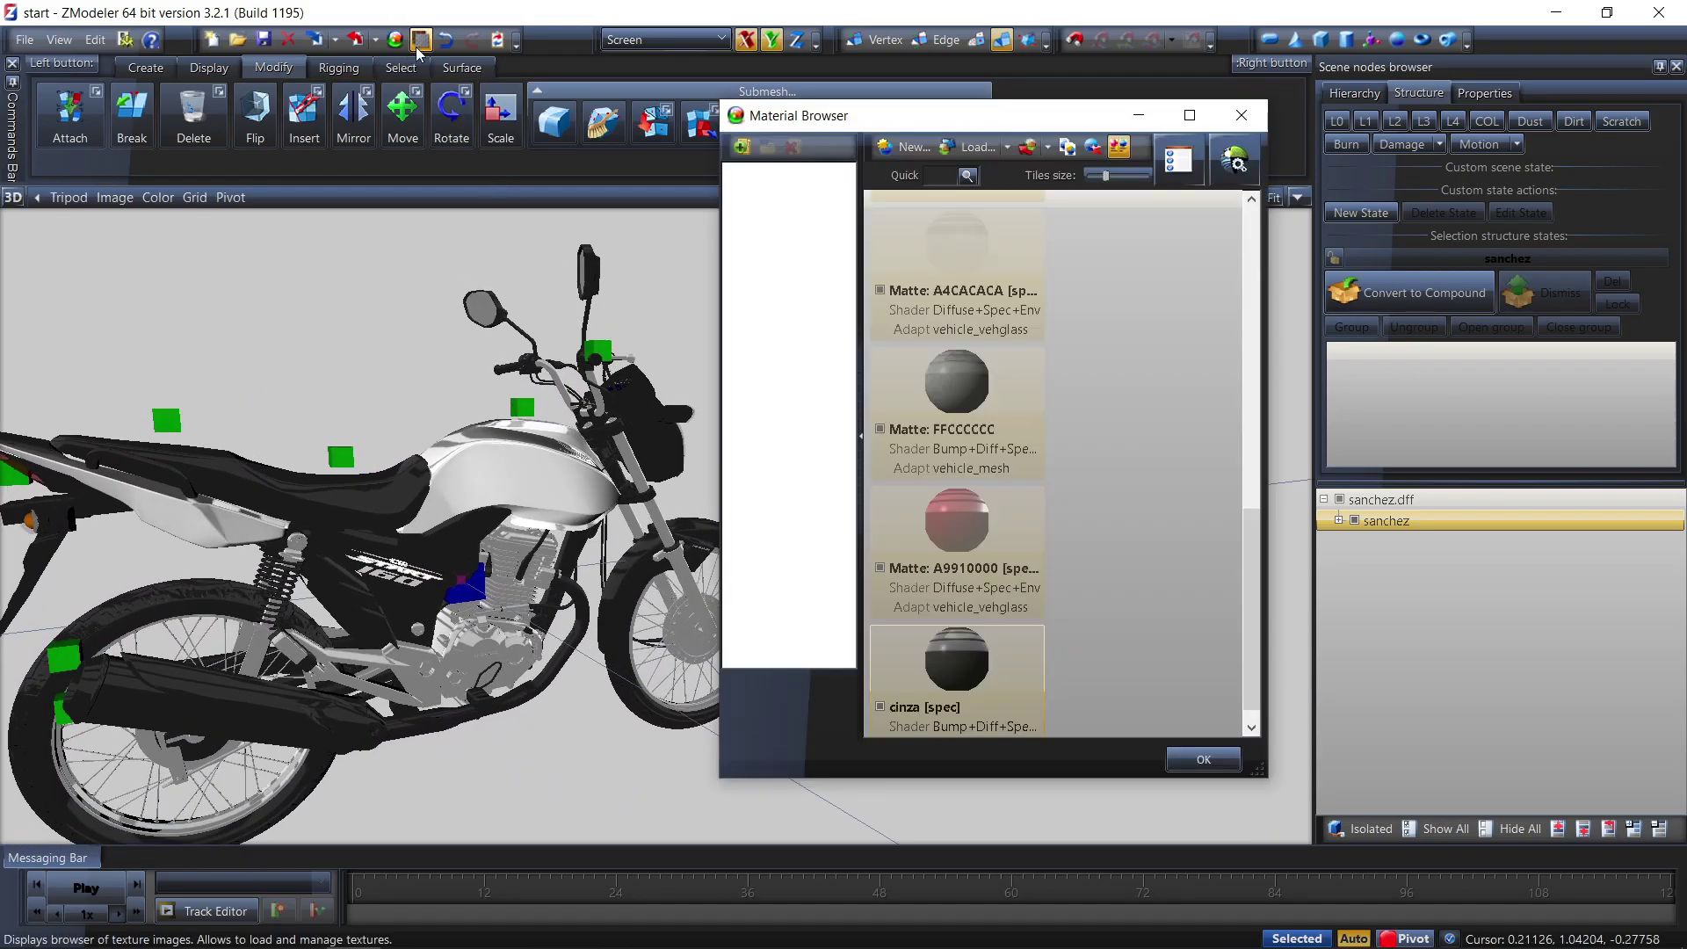
left_click(906, 147)
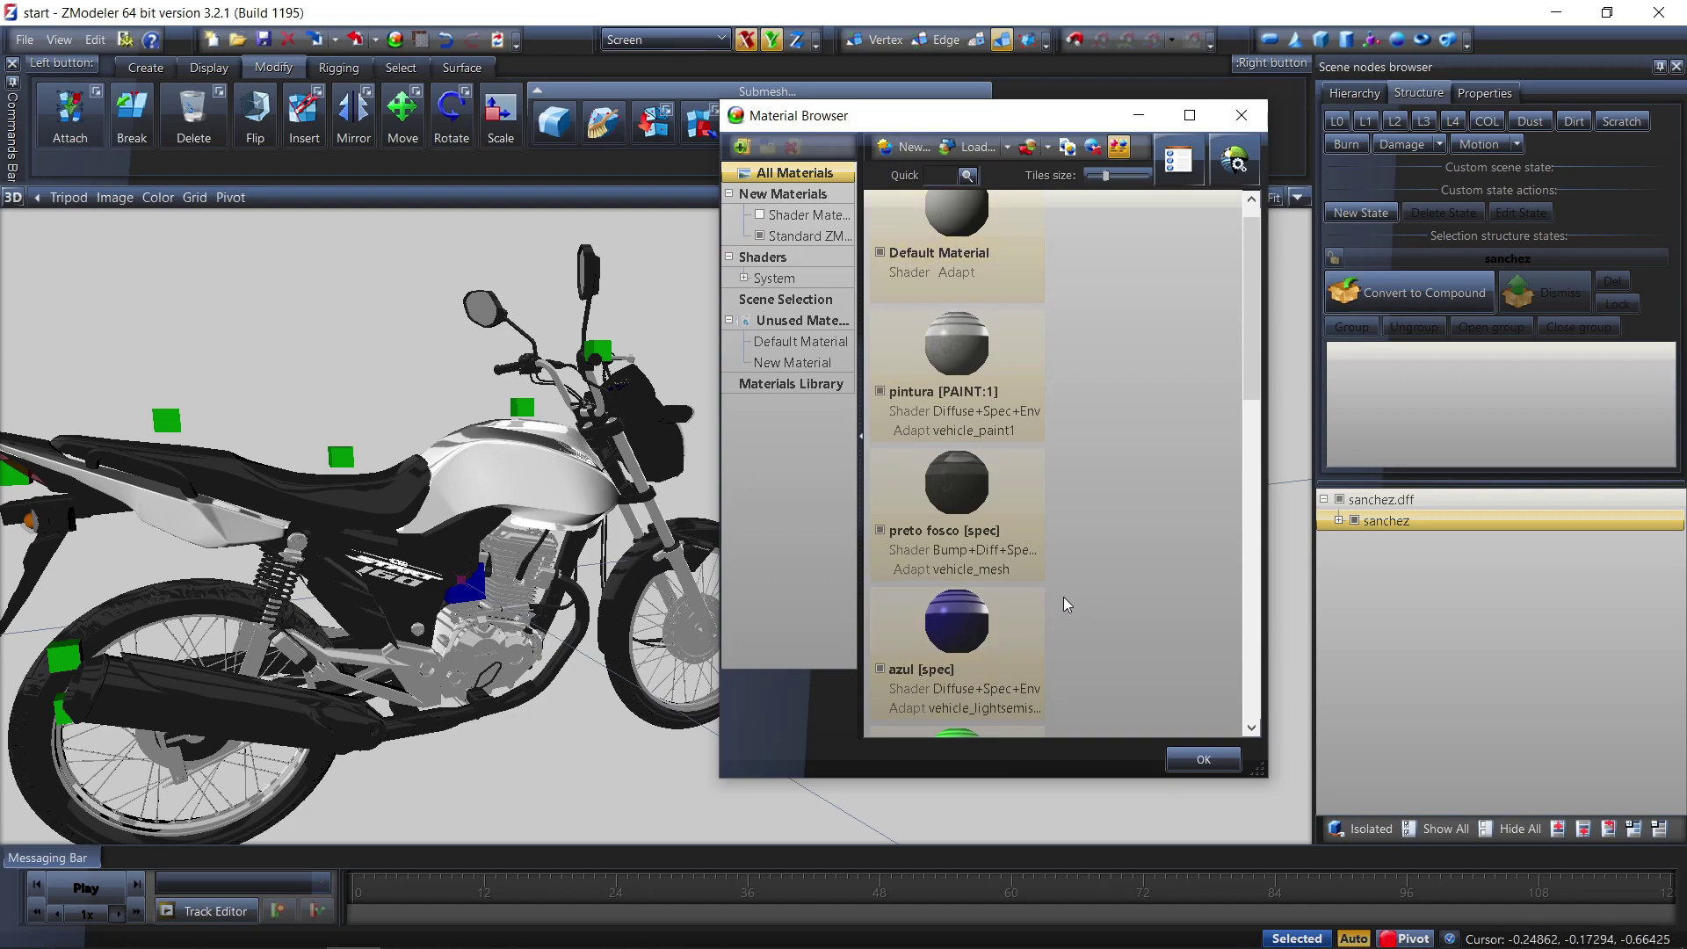
scroll(1077, 602, "down", 5)
left_click(971, 683)
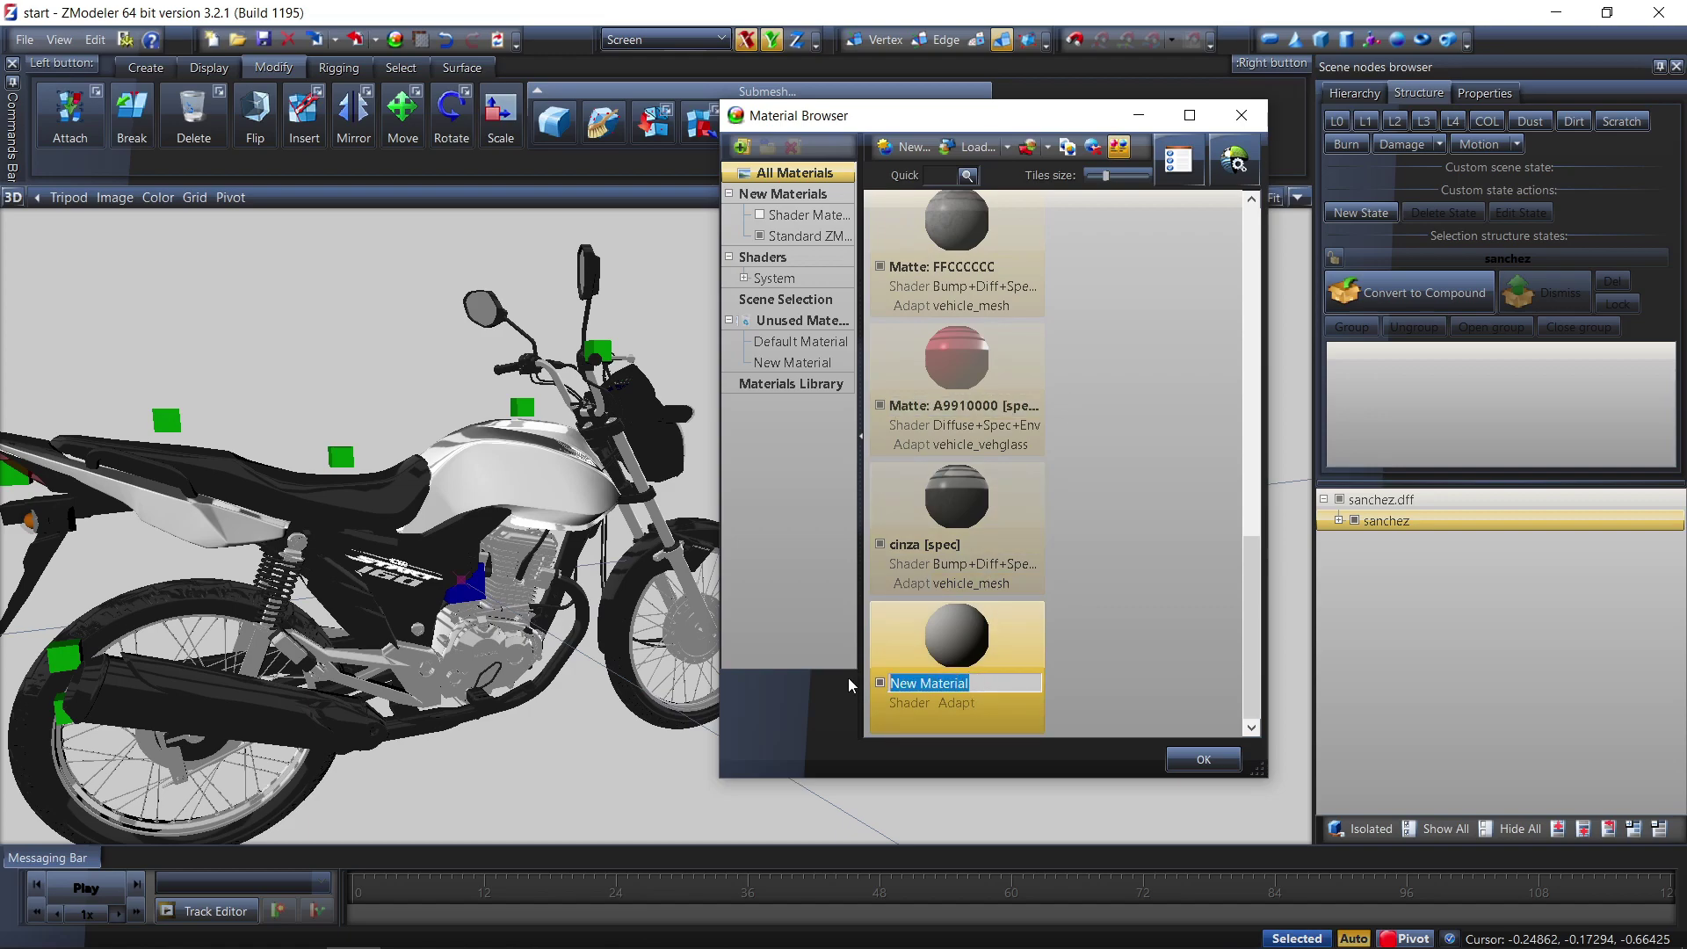
type("vermelho")
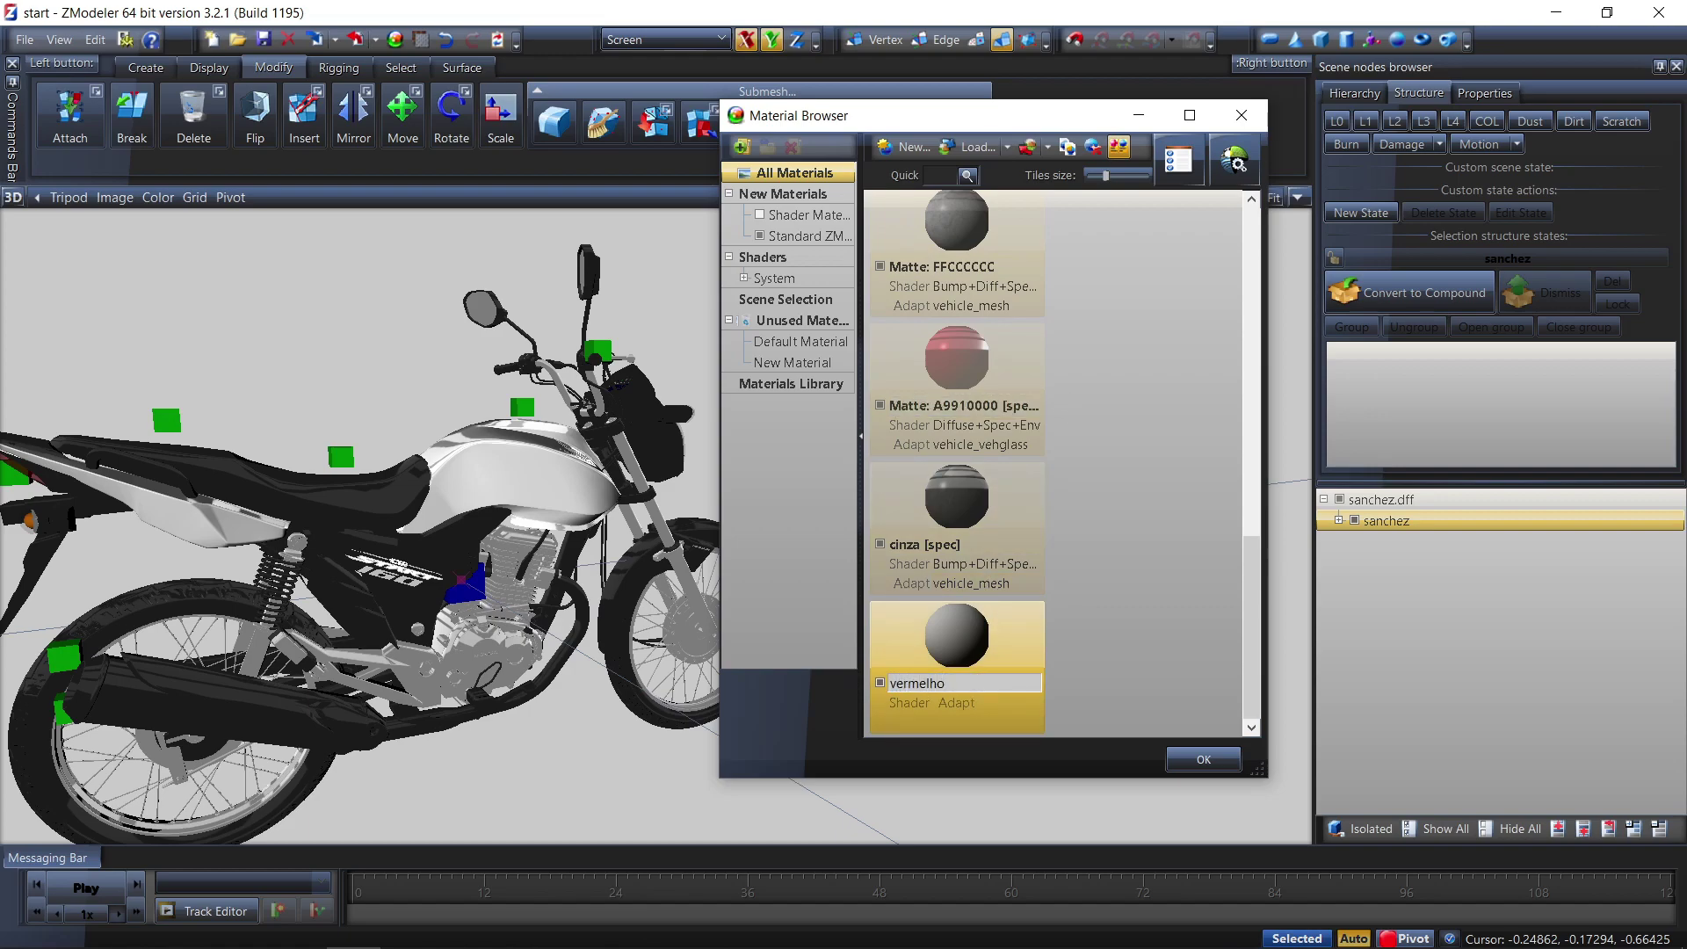
Name the new material vermelho2 and give it the GTAV vehicle_mesh shader
type("2")
left_click(1112, 643)
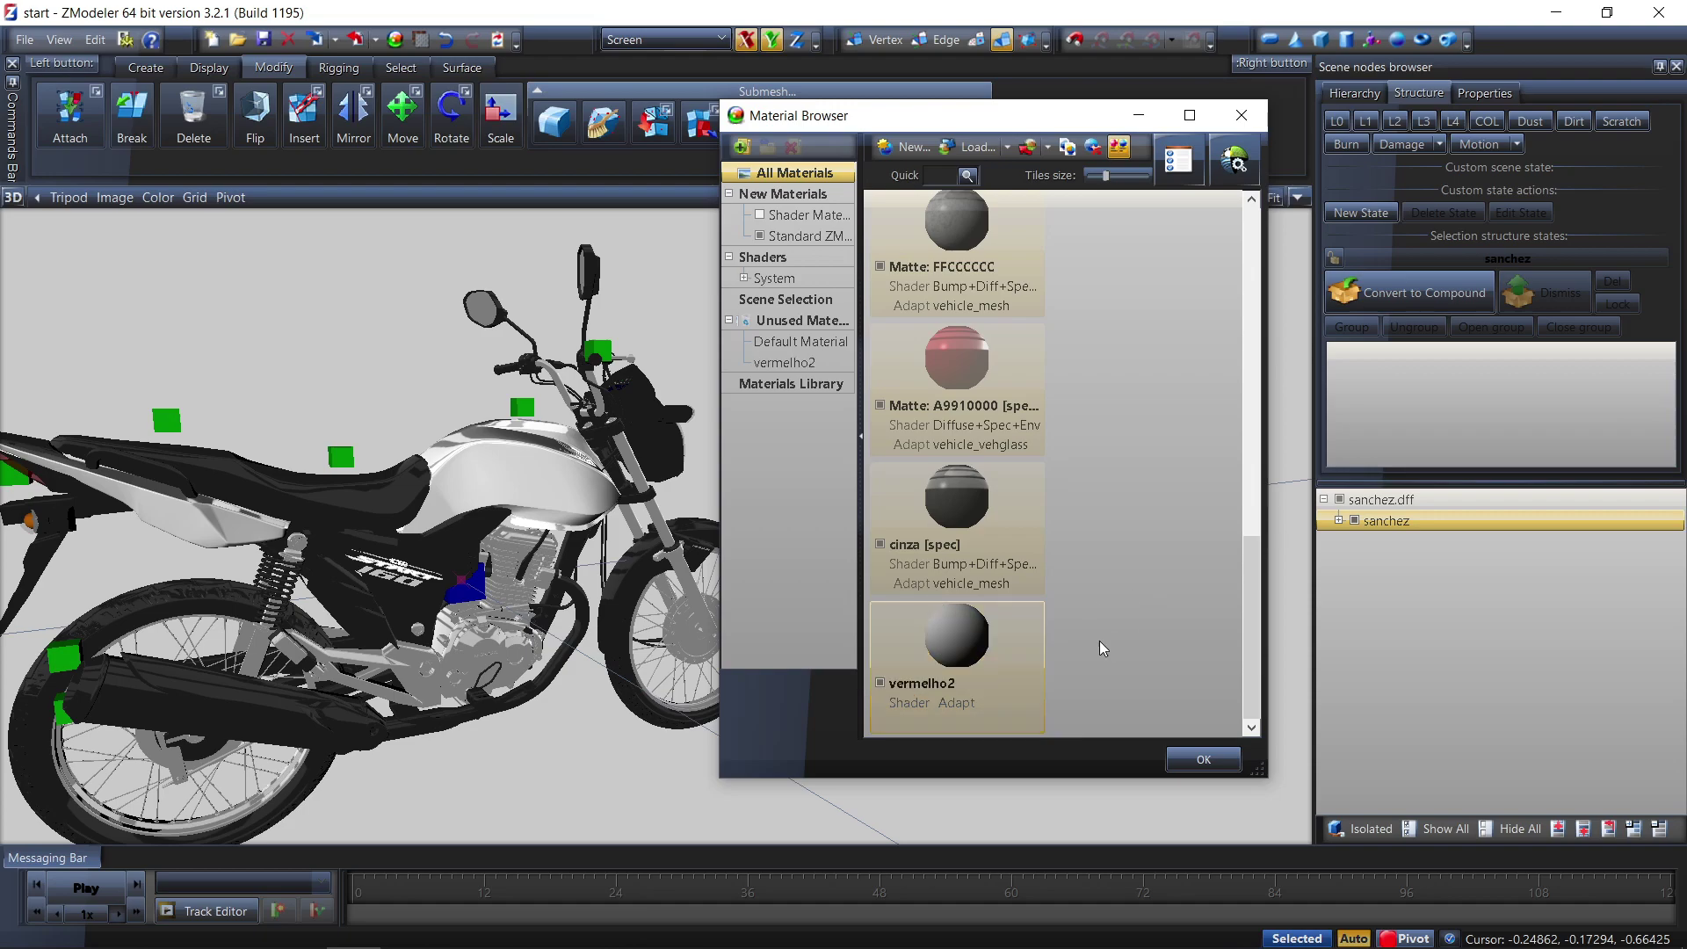
left_click(999, 666)
left_click(1235, 160)
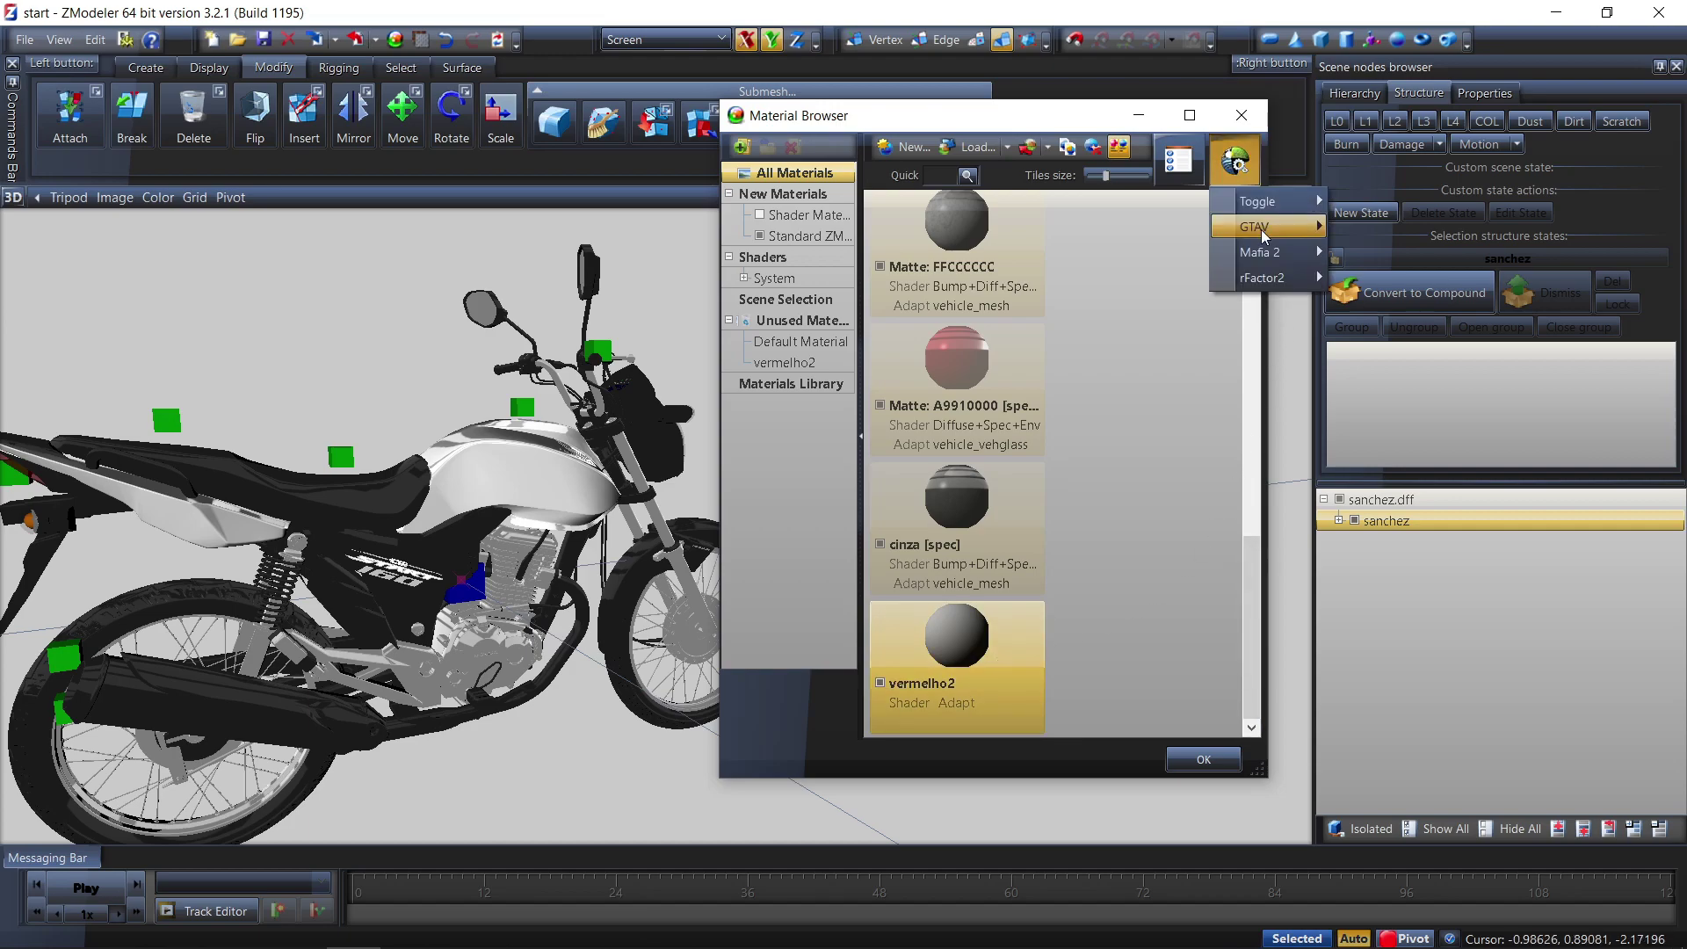
mouse_move(1264, 230)
mouse_move(1436, 376)
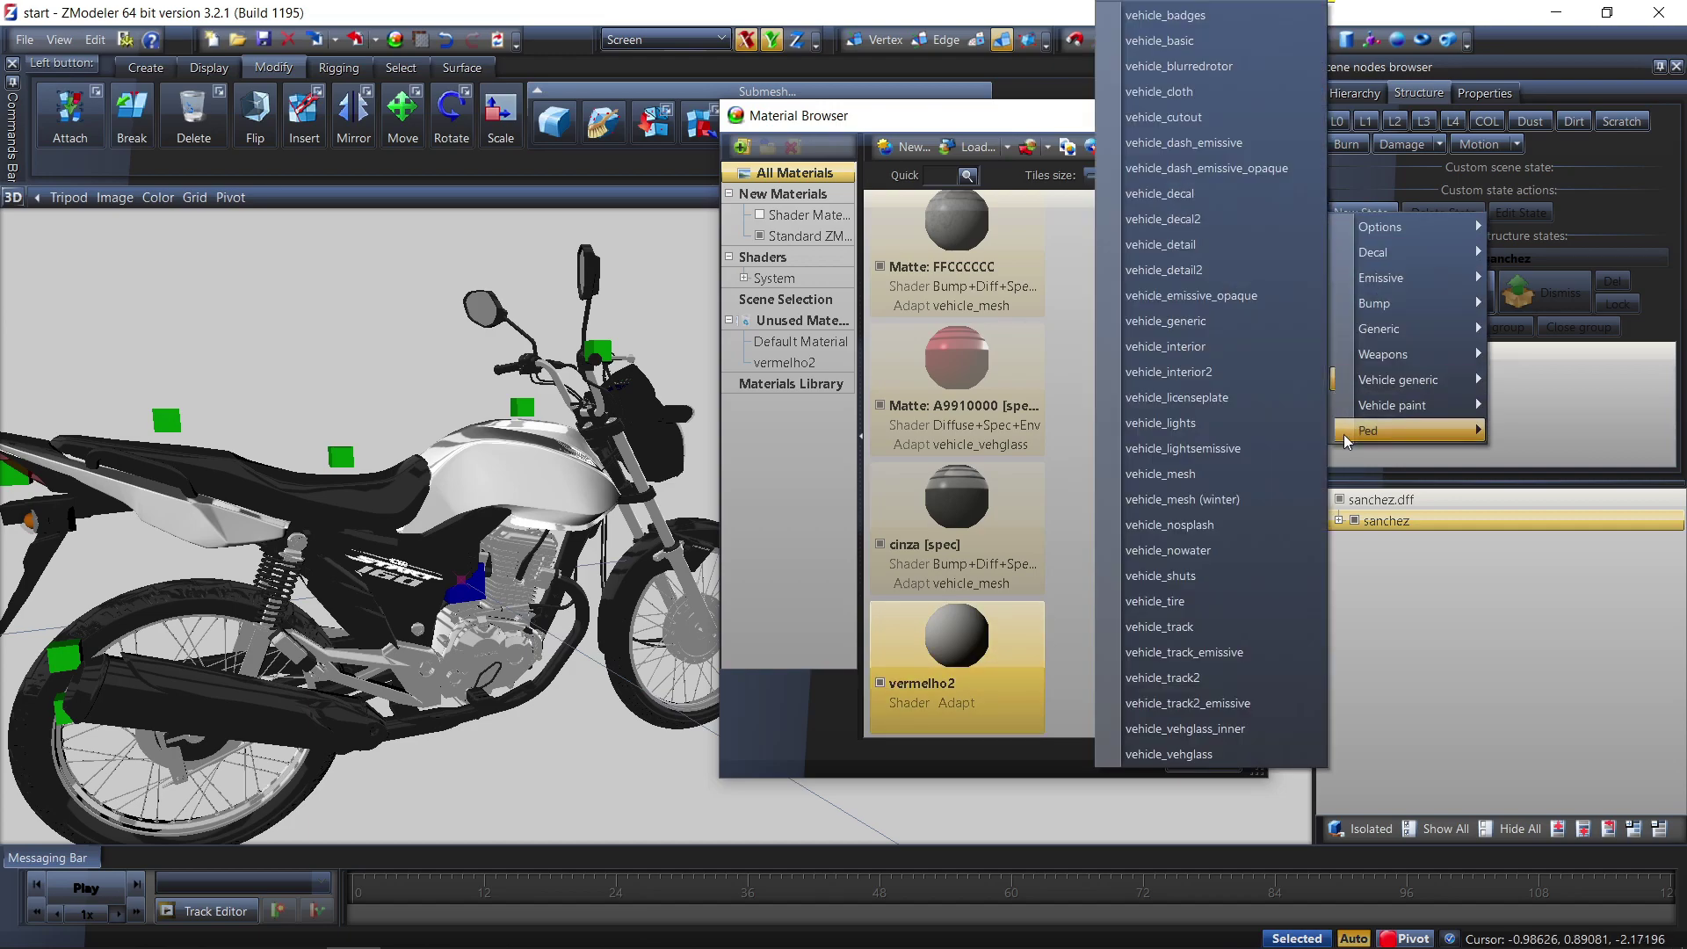
left_click(1232, 473)
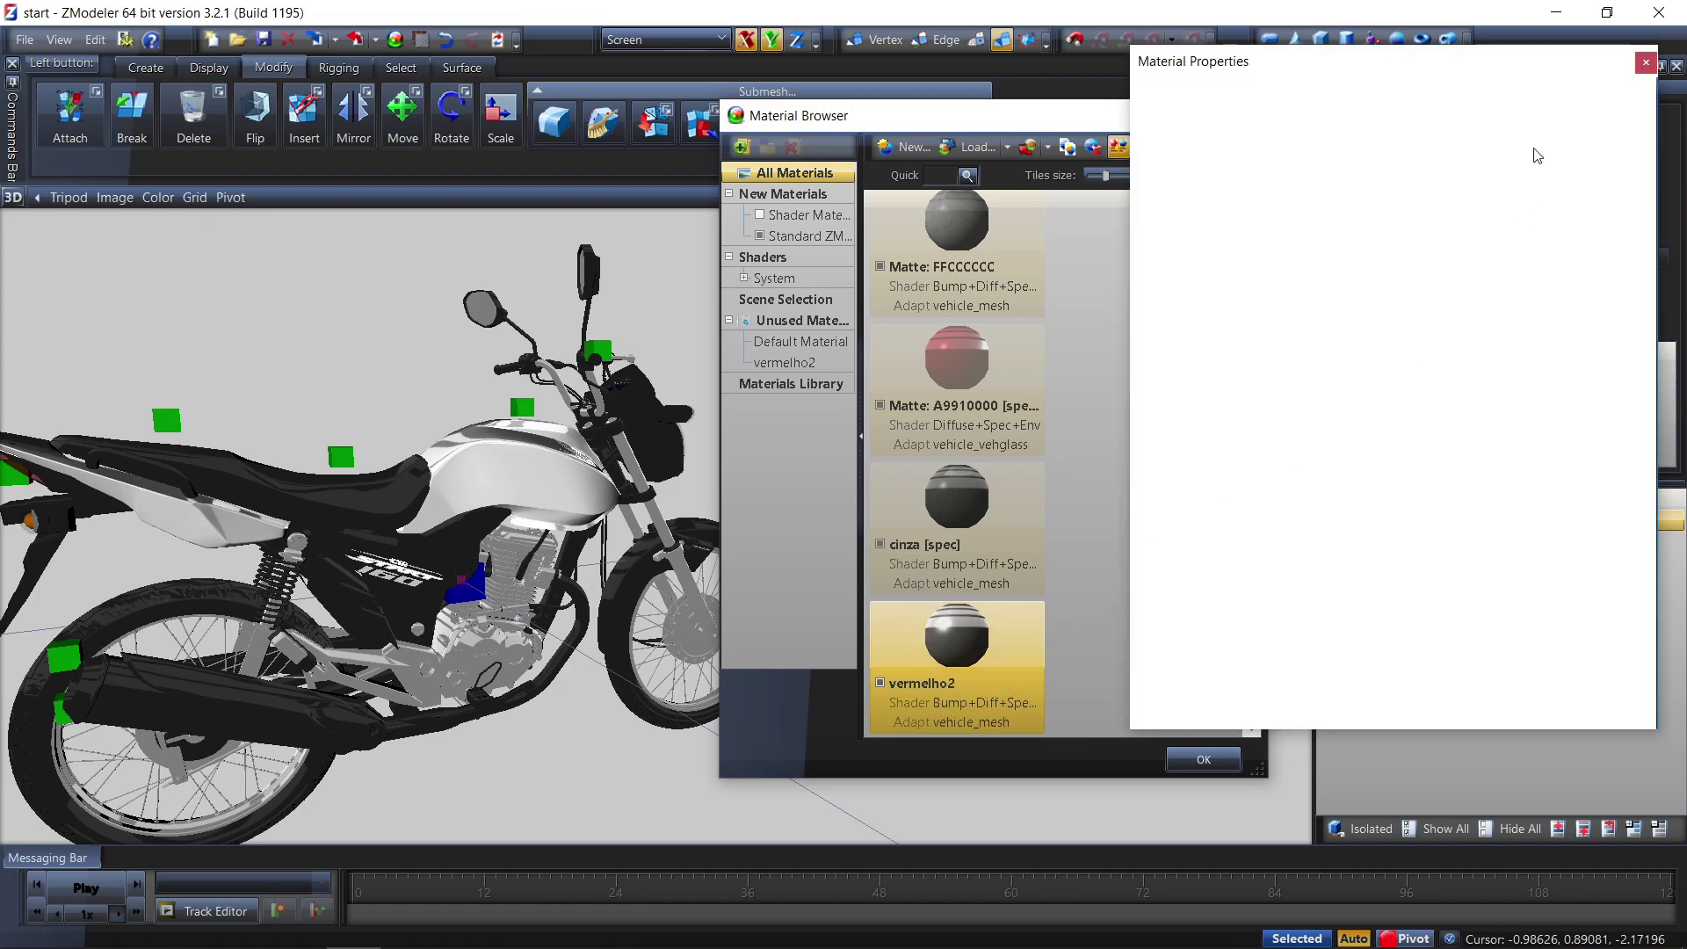
Assign vermelho2.bmp as the DETAIL layer's texture map of the vermelho2 material
left_click_drag(1589, 137, 1651, 141)
left_click(1446, 433)
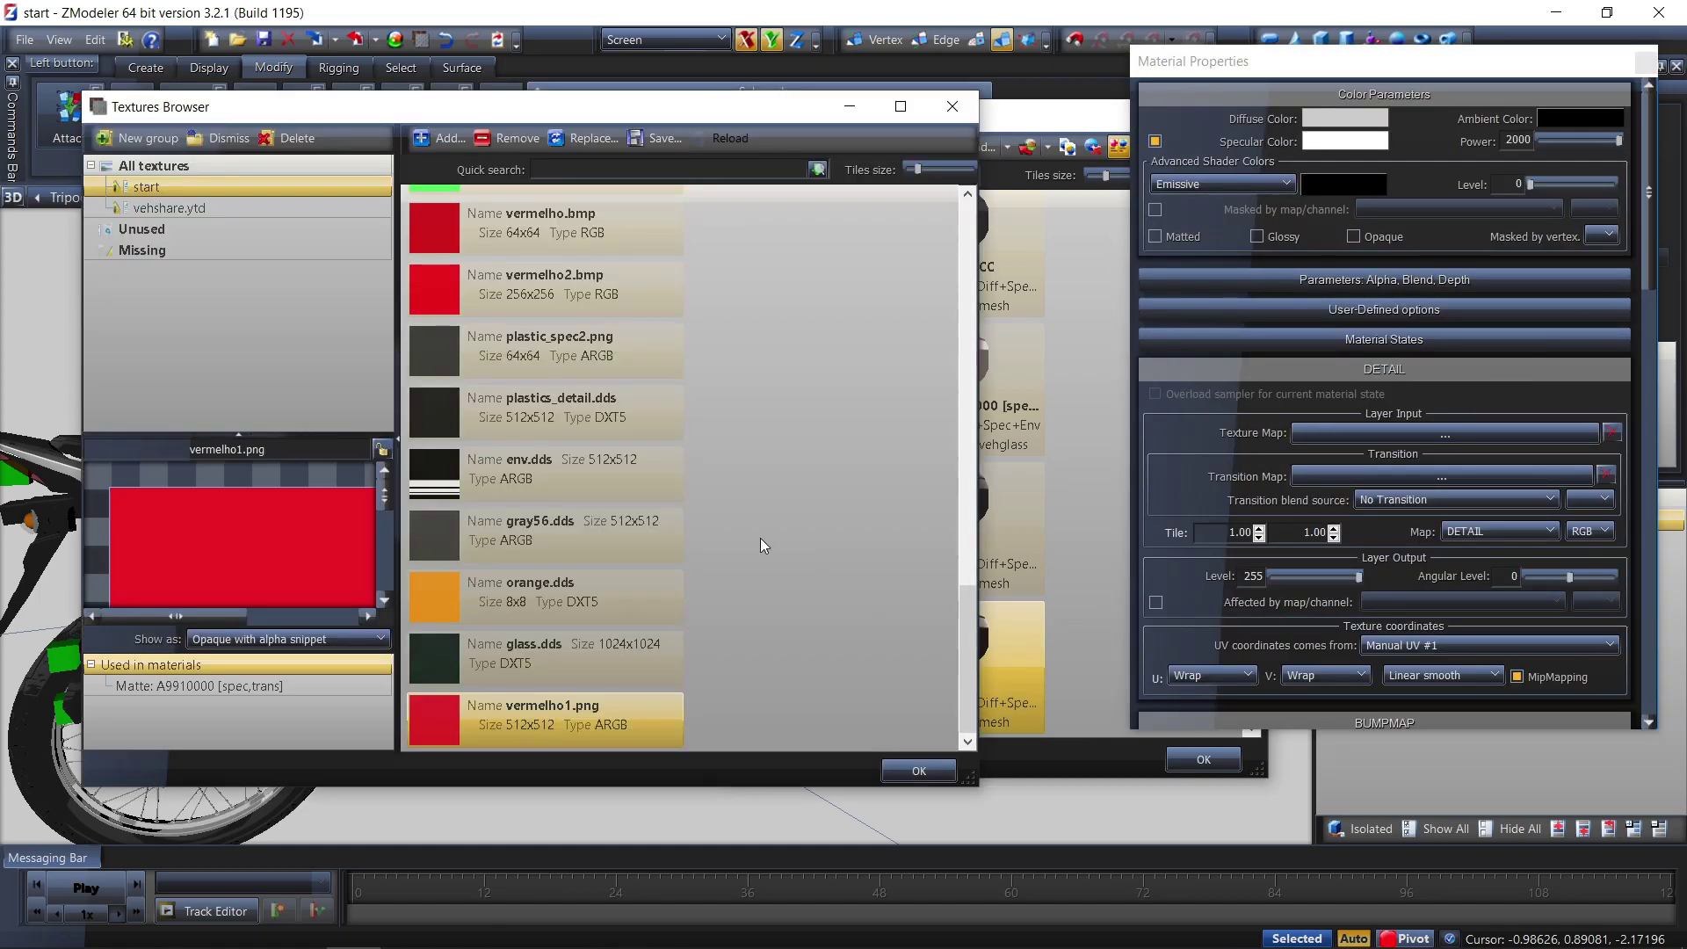
left_click(536, 283)
left_click(543, 229)
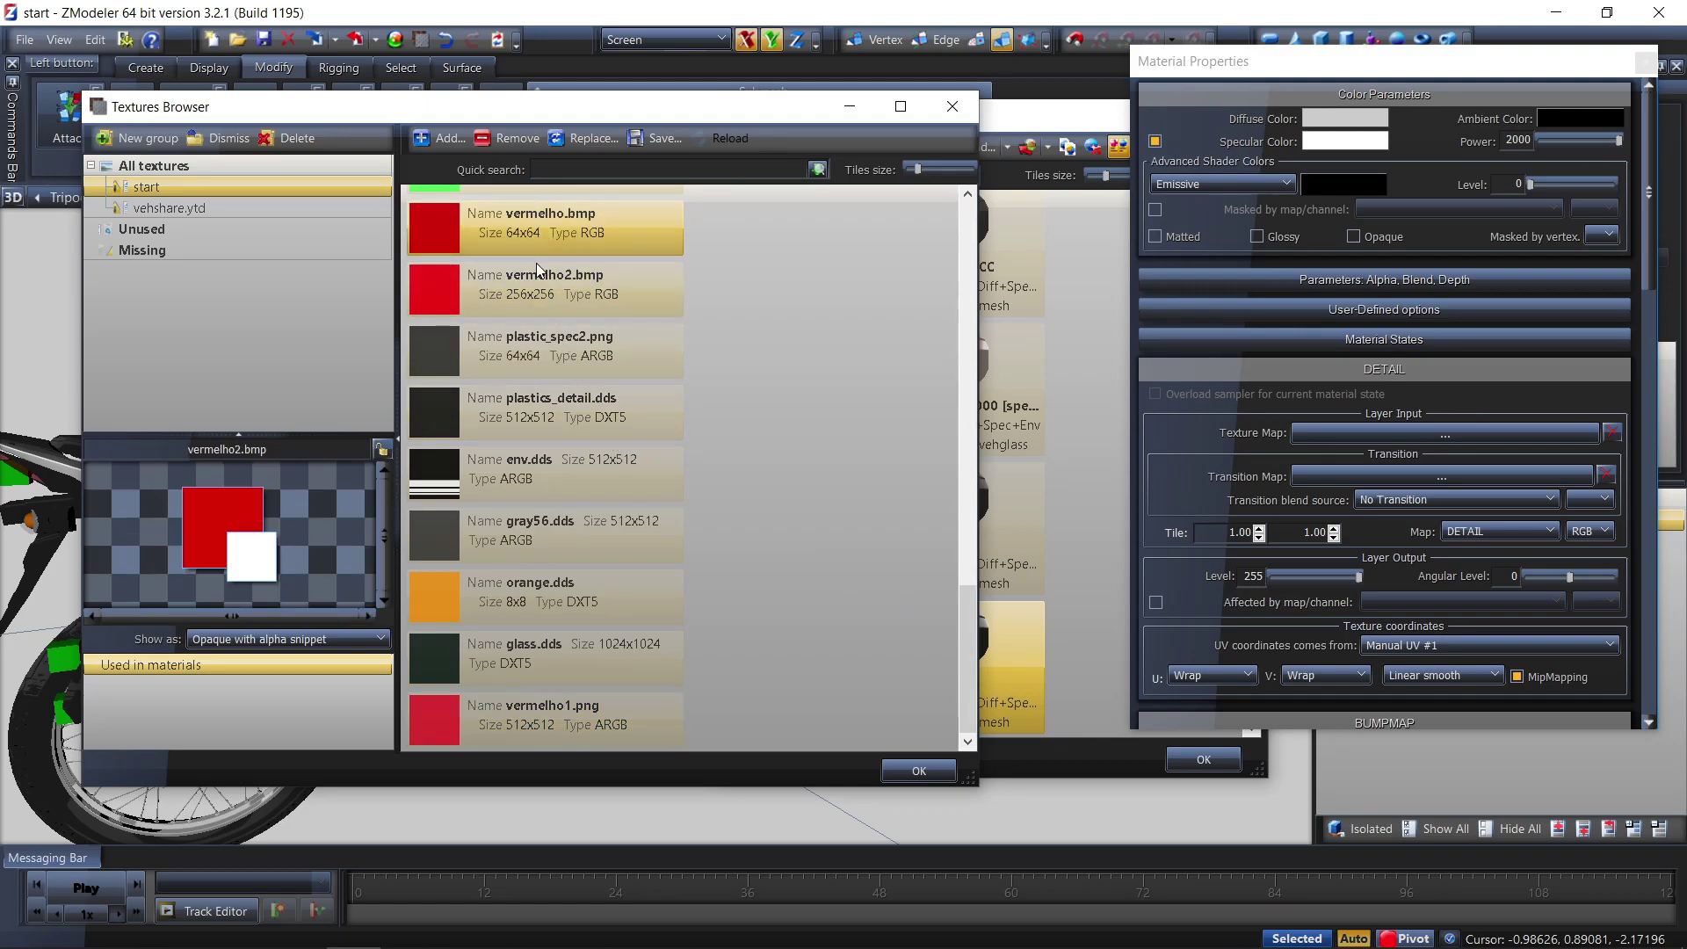
left_click(577, 279)
left_click(918, 771)
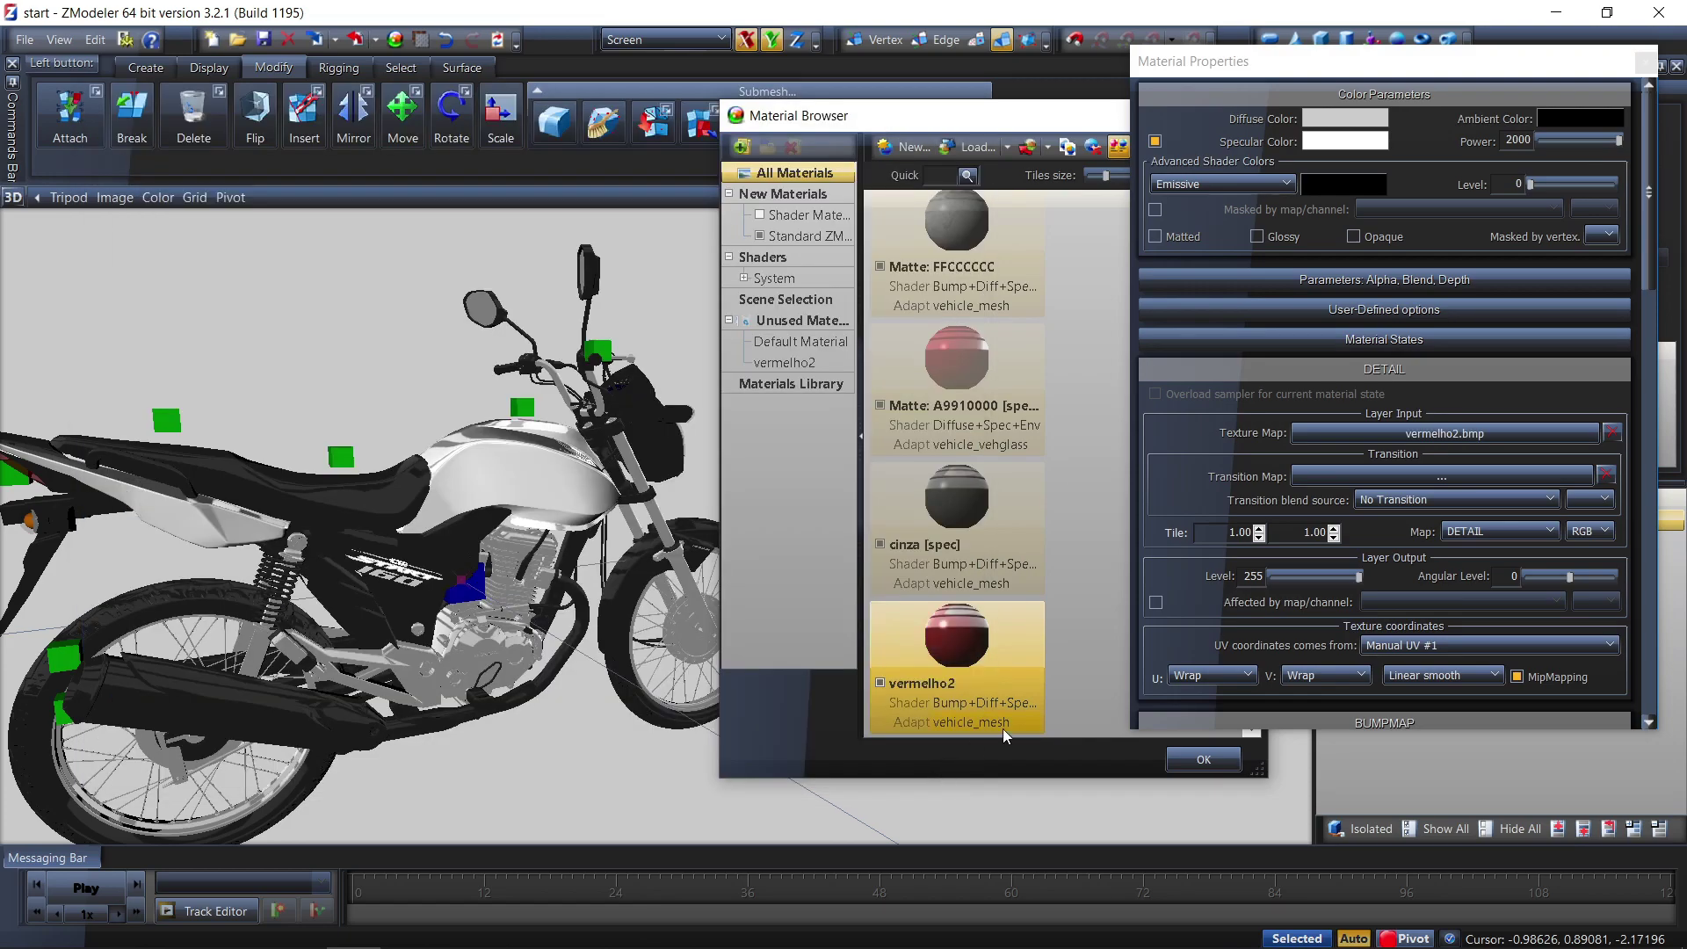
Assign plastic_spec2.png as the SPECMAP texture of vermelho2 and close the material properties and material browser
left_click_drag(1649, 283, 1654, 549)
left_click(1612, 532)
left_click(1446, 531)
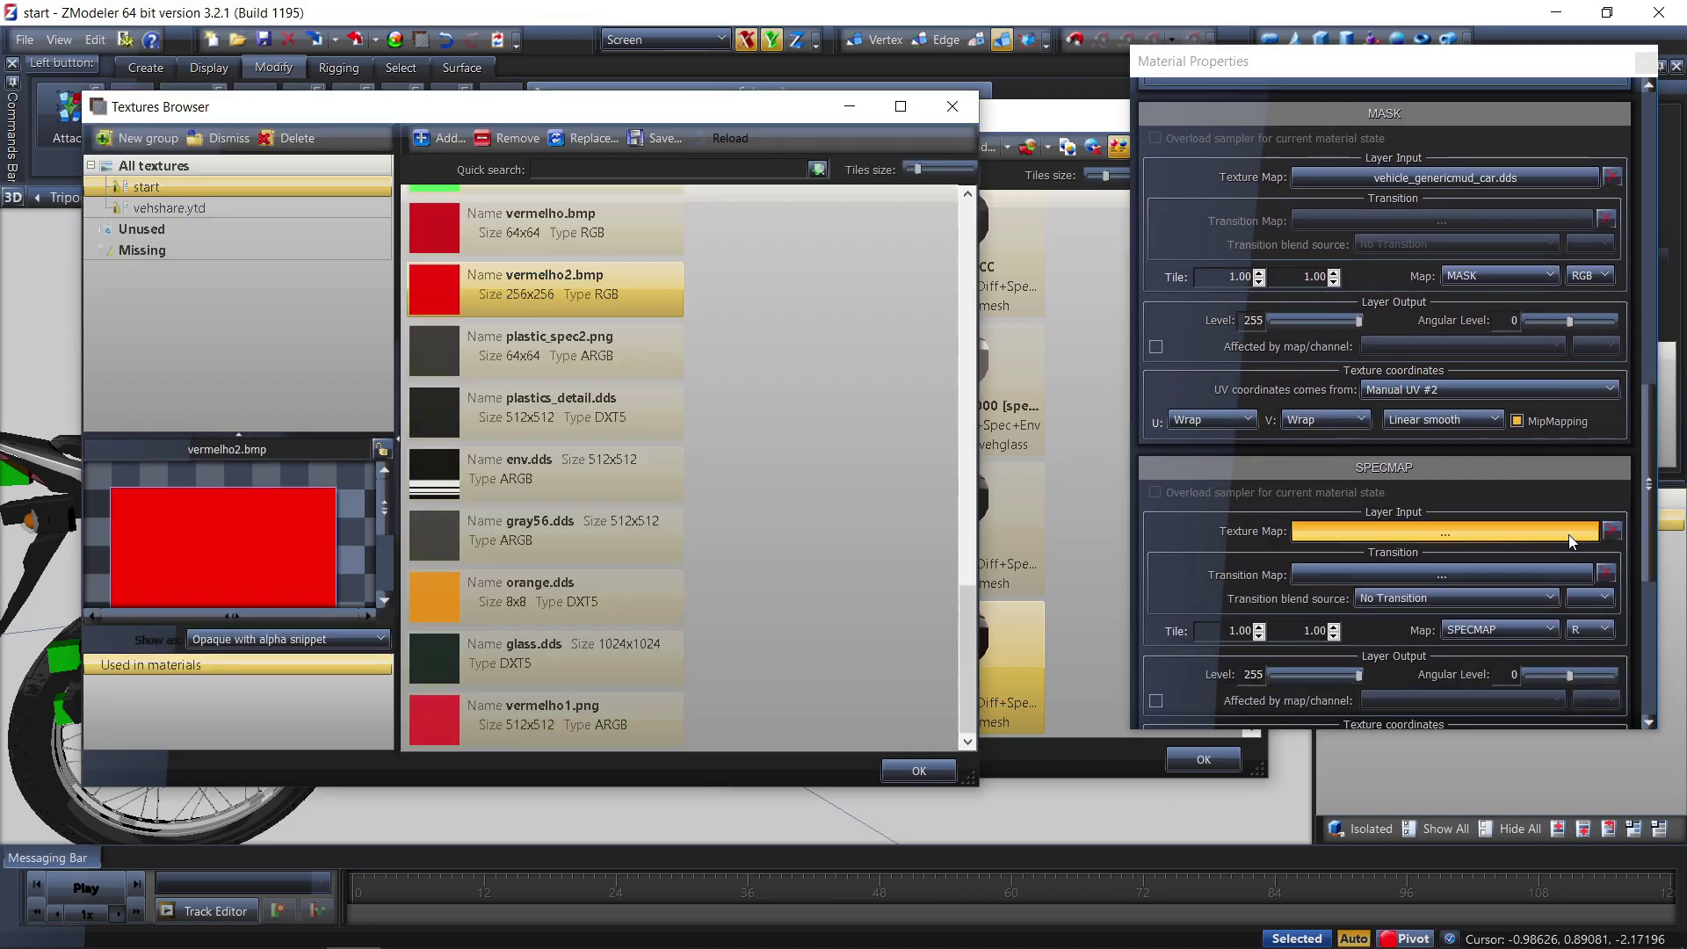
left_click(586, 376)
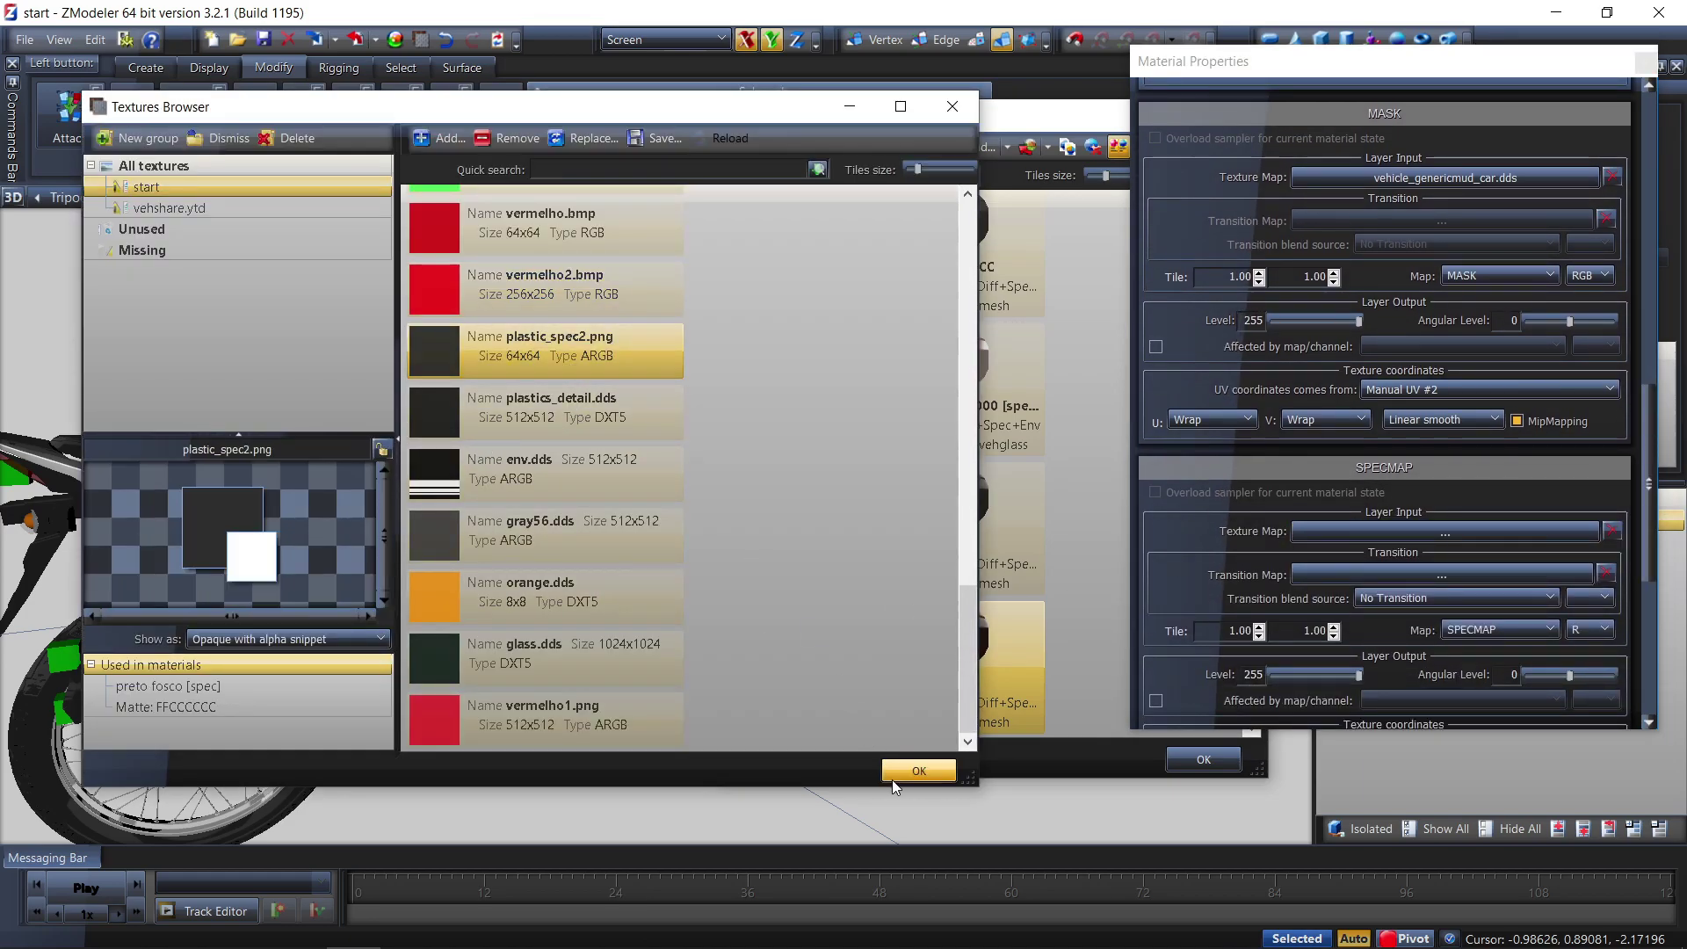
left_click(893, 777)
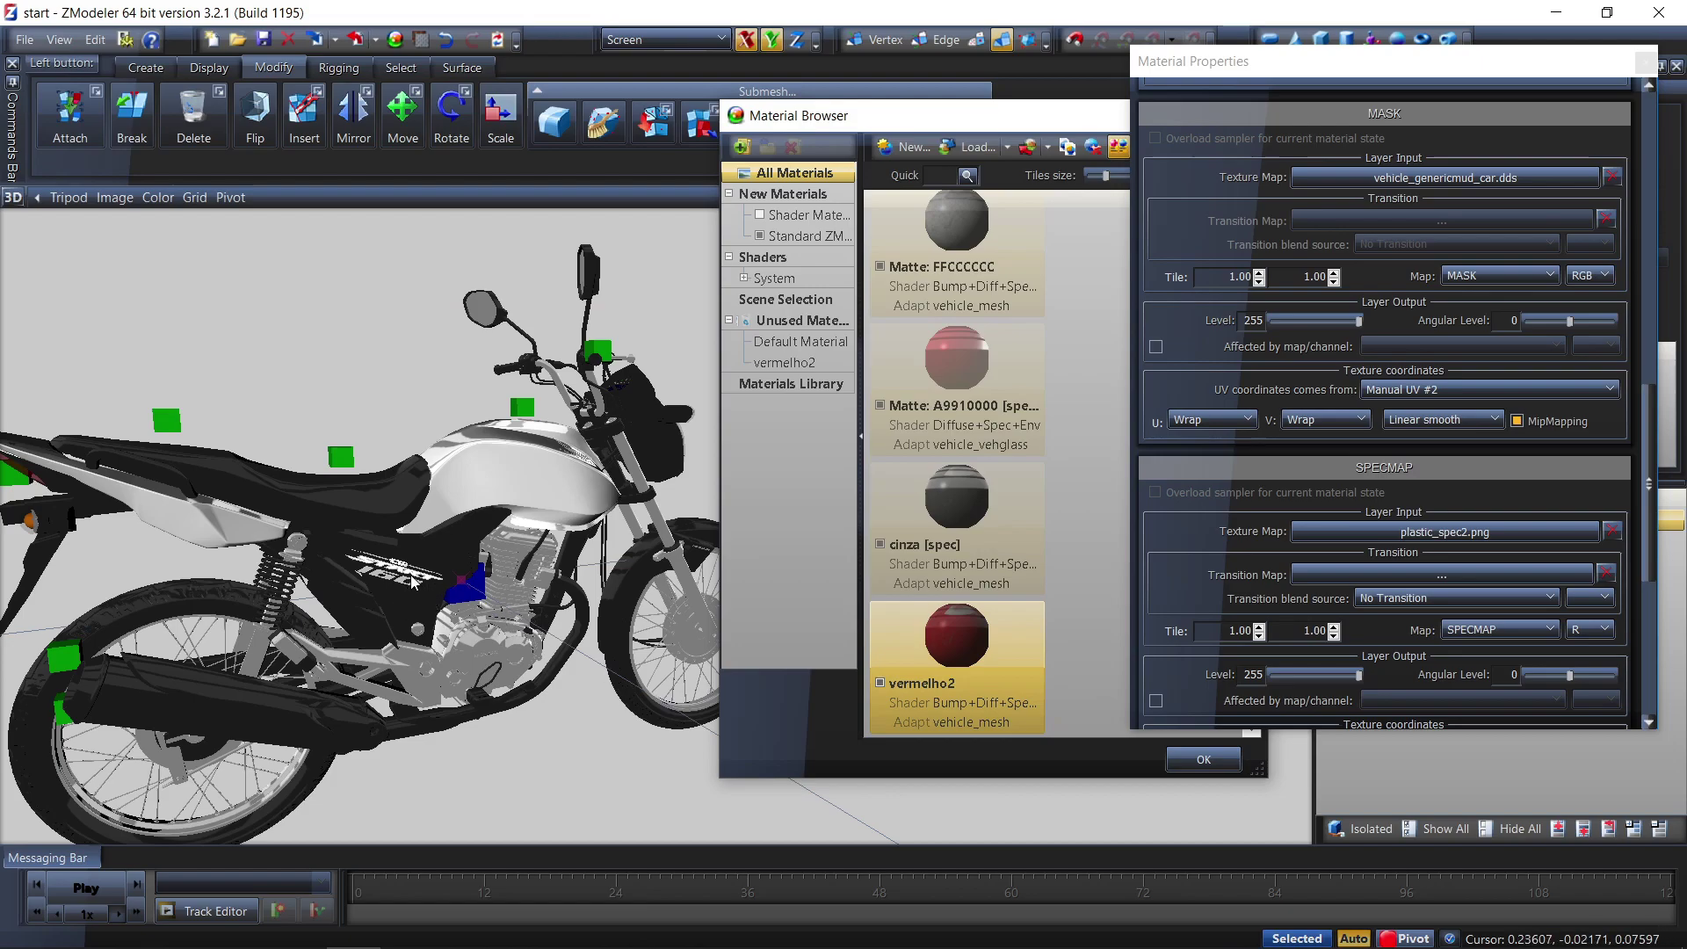
left_click(1645, 62)
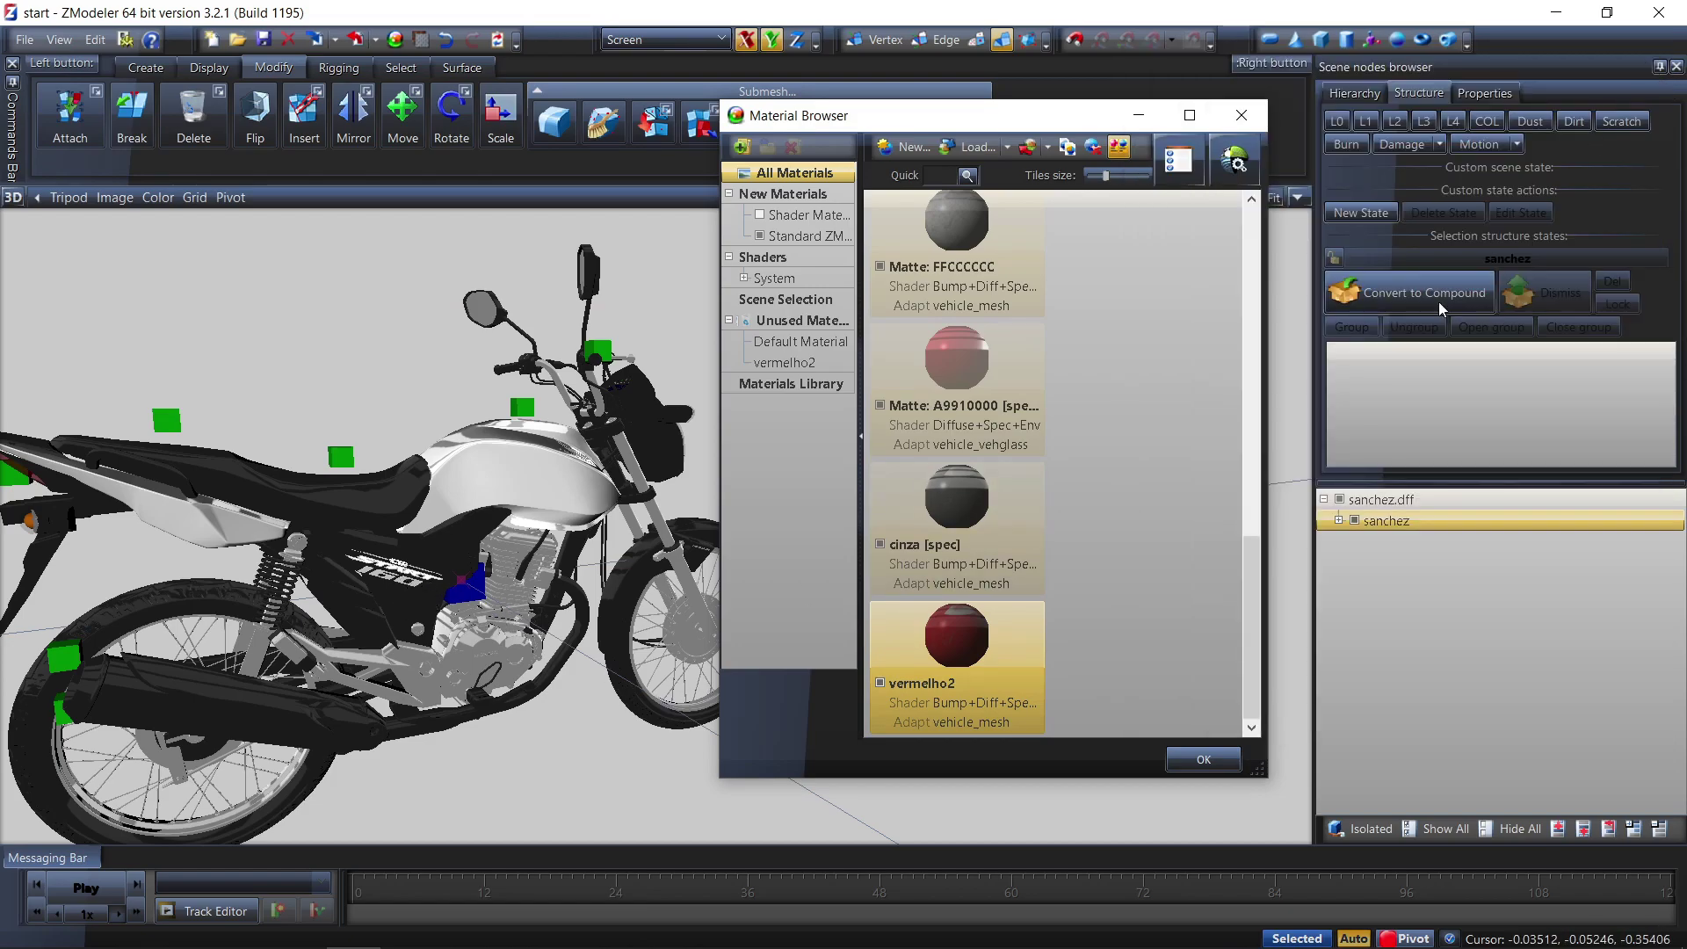
left_click(1204, 759)
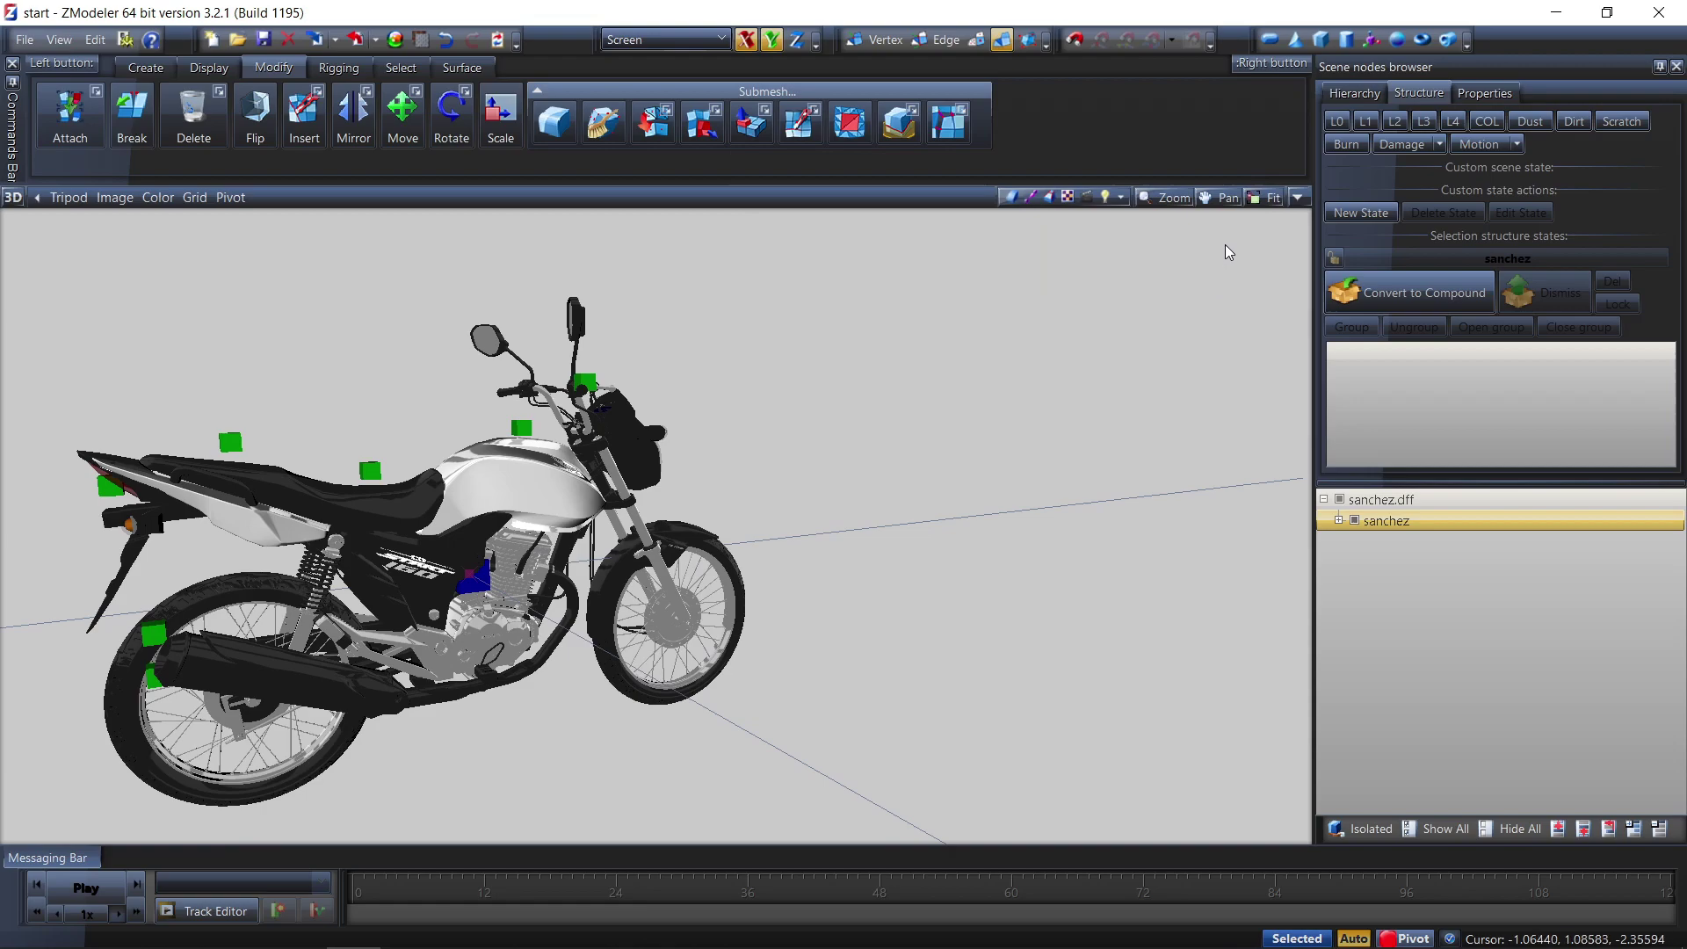
Expand sanchez down to the chassis parts, hide everything and show only the Carenagem part
scroll(446, 513, "down", 2)
scroll(56, 378, "up", 2)
scroll(177, 562, "up", 4)
scroll(204, 546, "down", 1)
scroll(1276, 539, "up", 6)
left_click(1339, 520)
left_click(1355, 541)
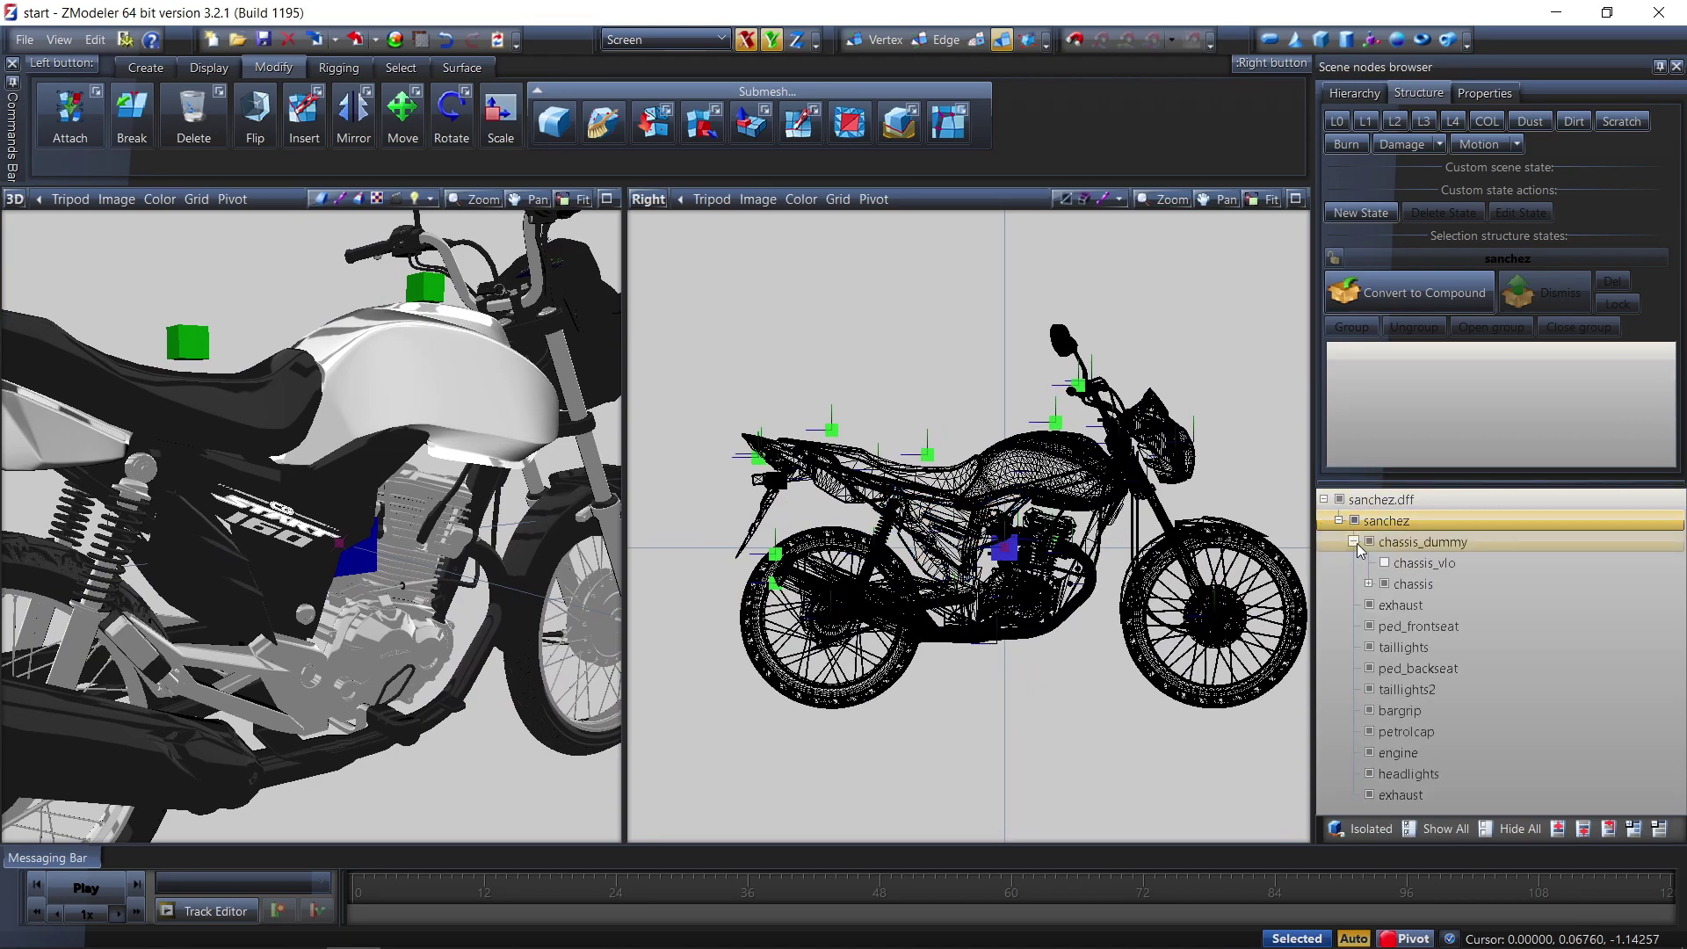
left_click(1369, 583)
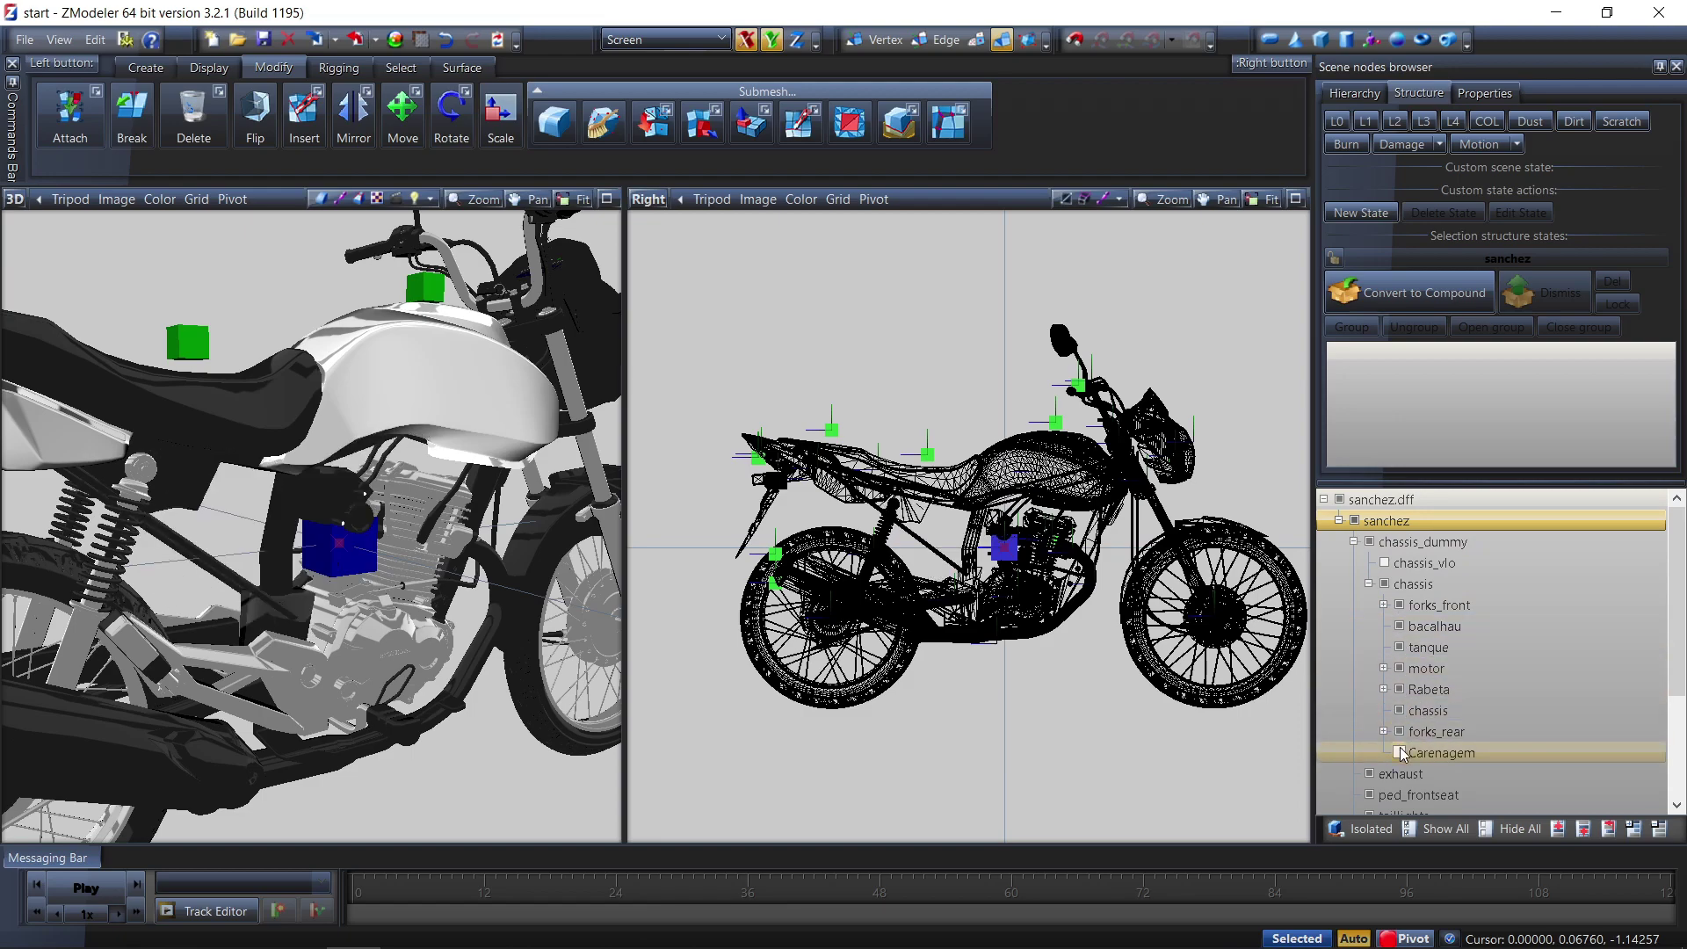
left_click(1521, 829)
left_click(1419, 754)
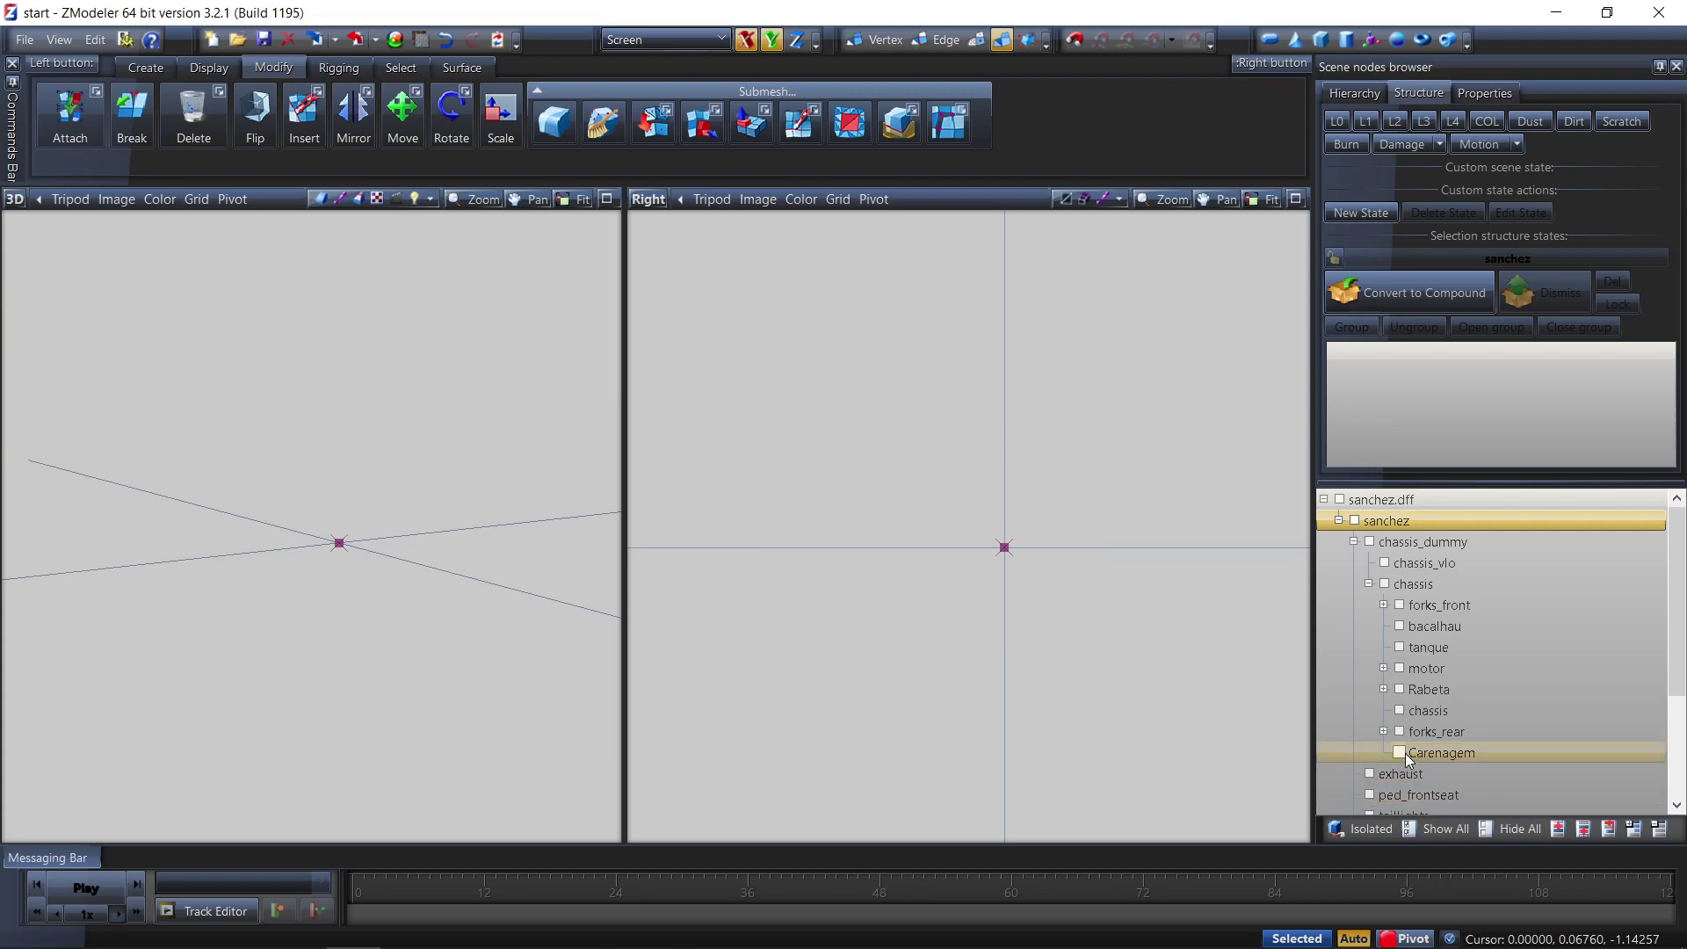
left_click(1401, 752)
left_click_drag(1043, 443, 845, 625)
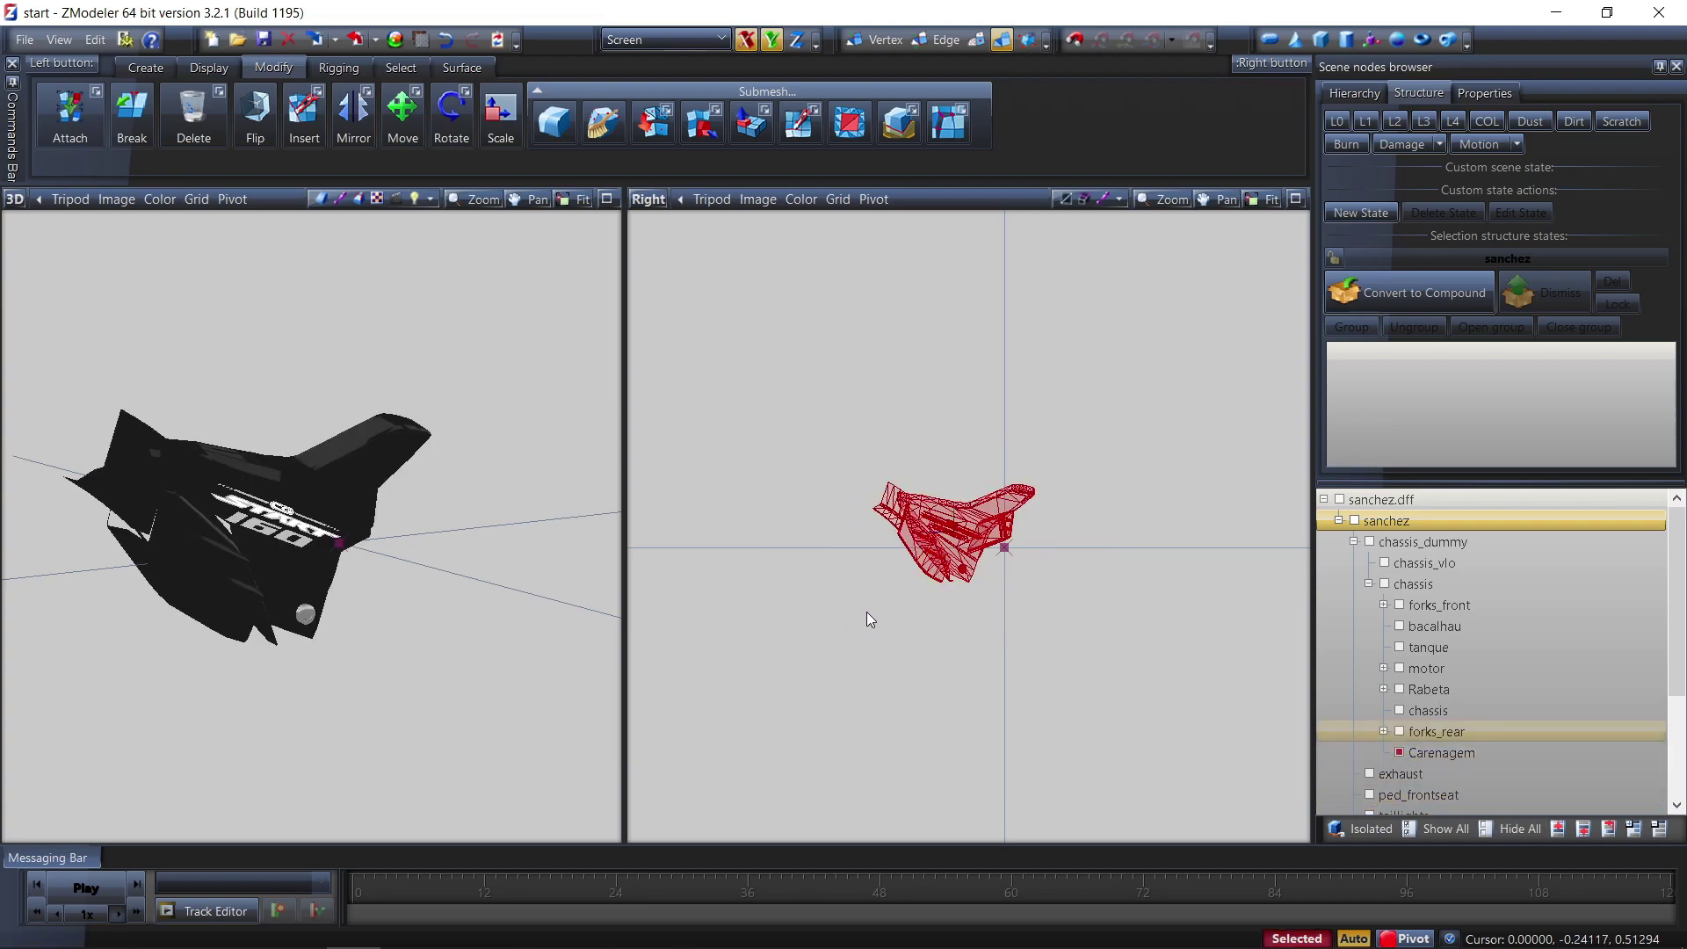
scroll(941, 542, "up", 4)
scroll(995, 490, "up", 1)
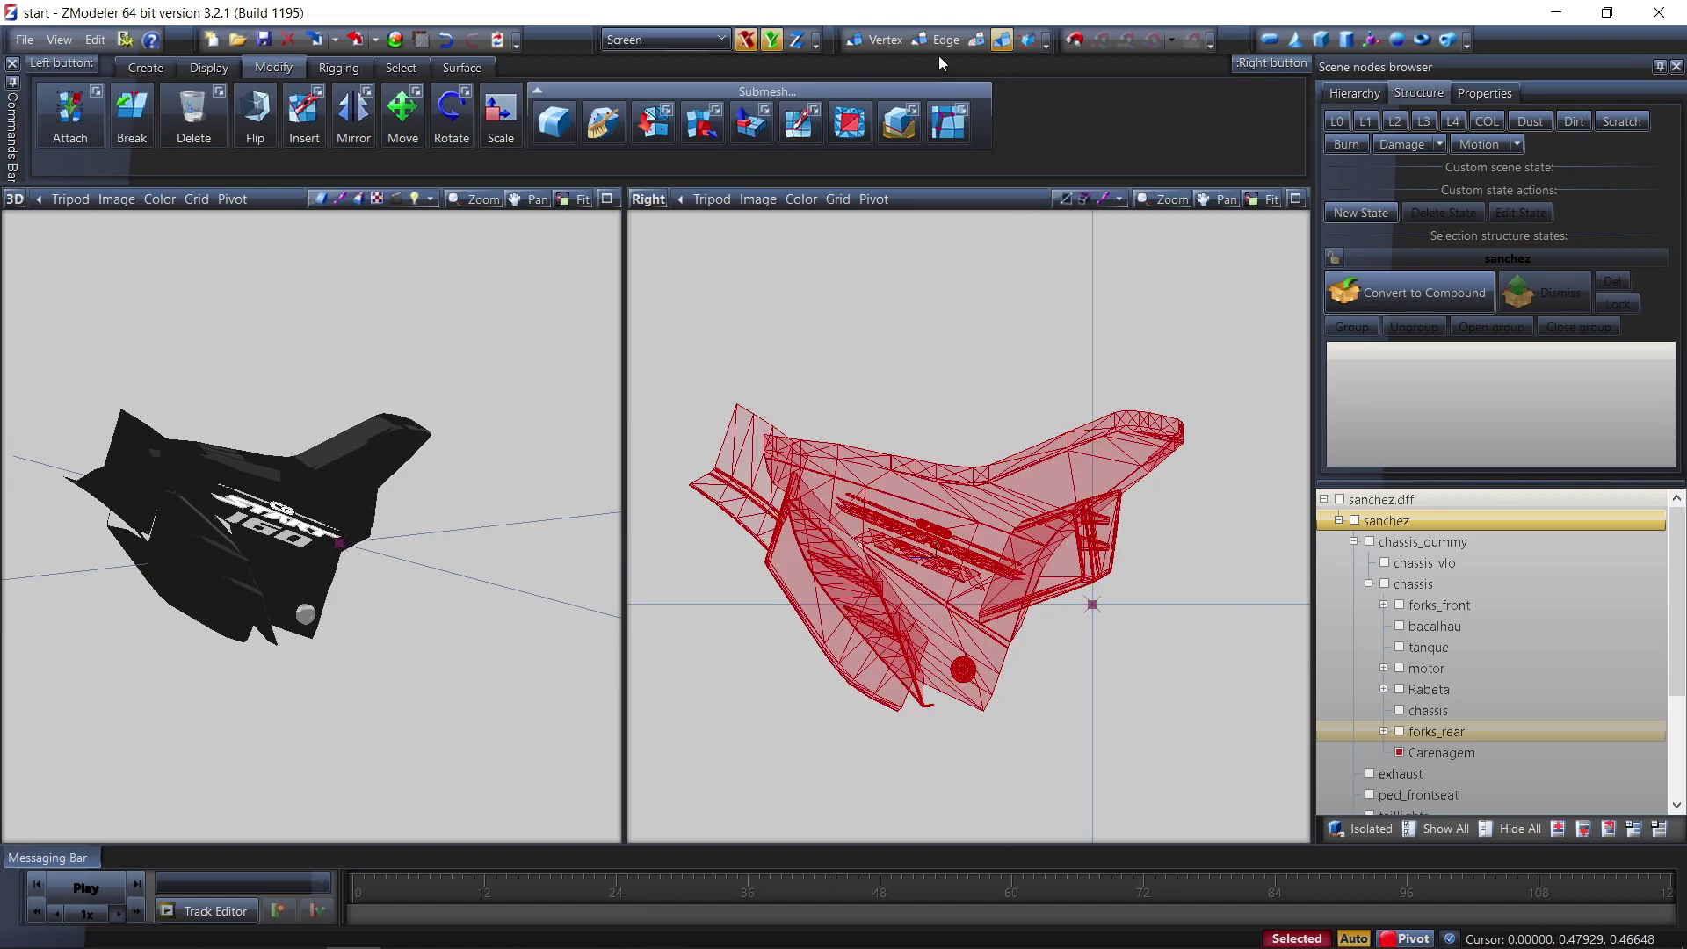
Switch to polygon level and select Carenagem's polygons that use the pintura [PAINT:1] material
left_click(1220, 339)
left_click_drag(1300, 351, 631, 812)
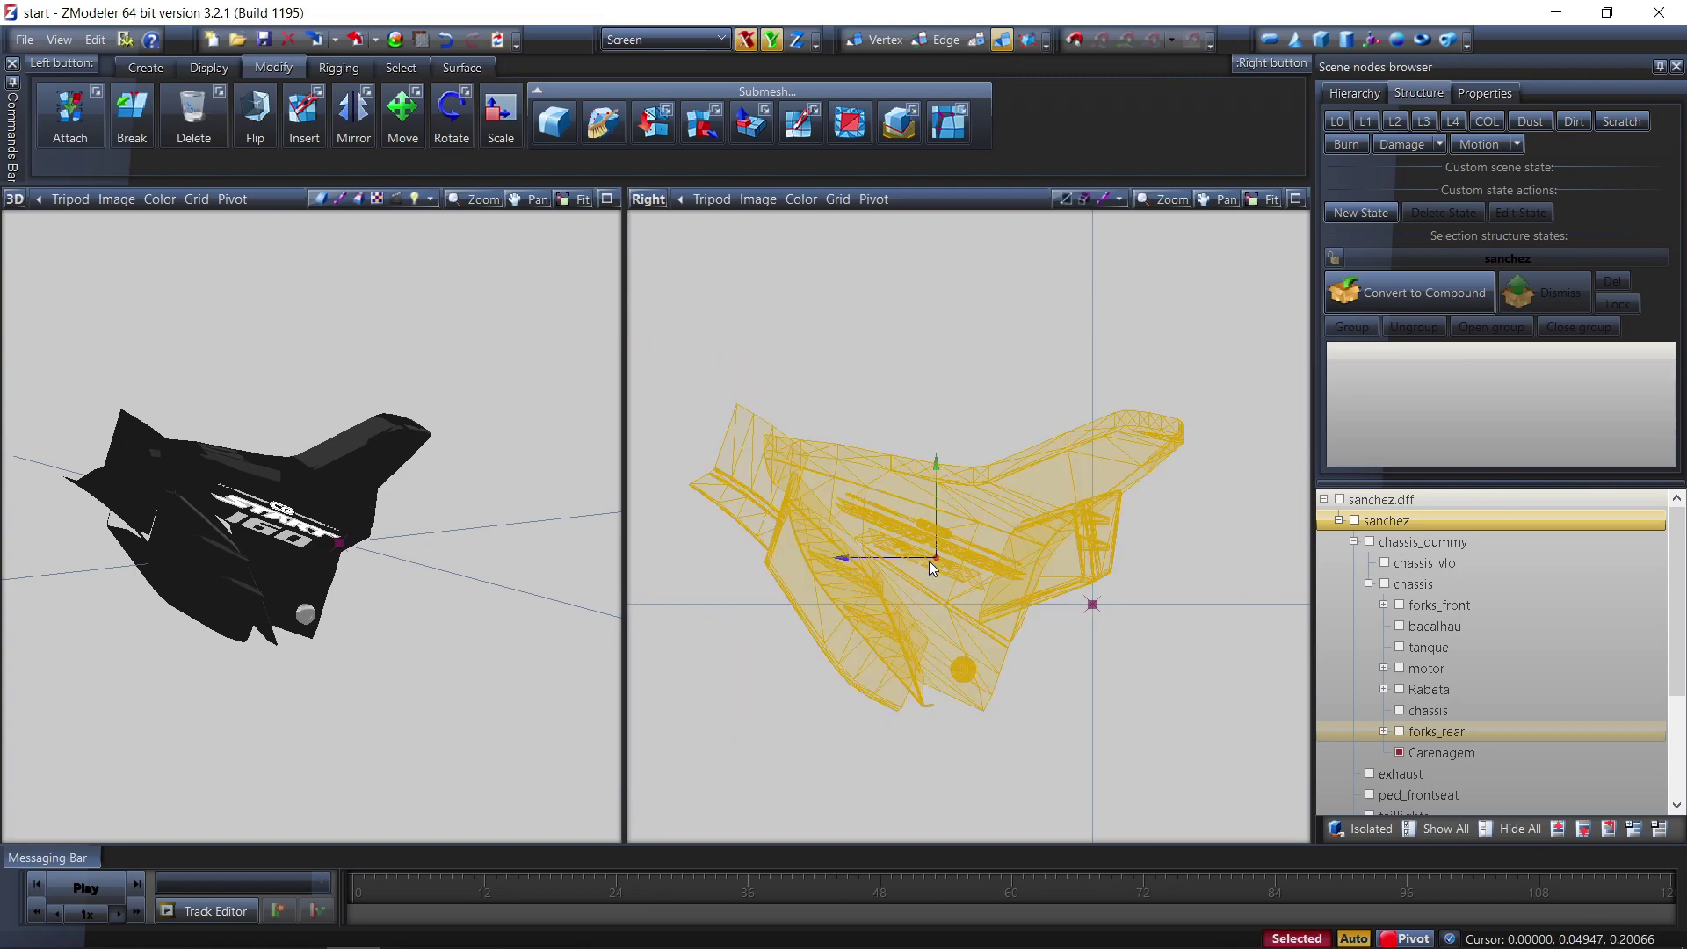
left_click(978, 45)
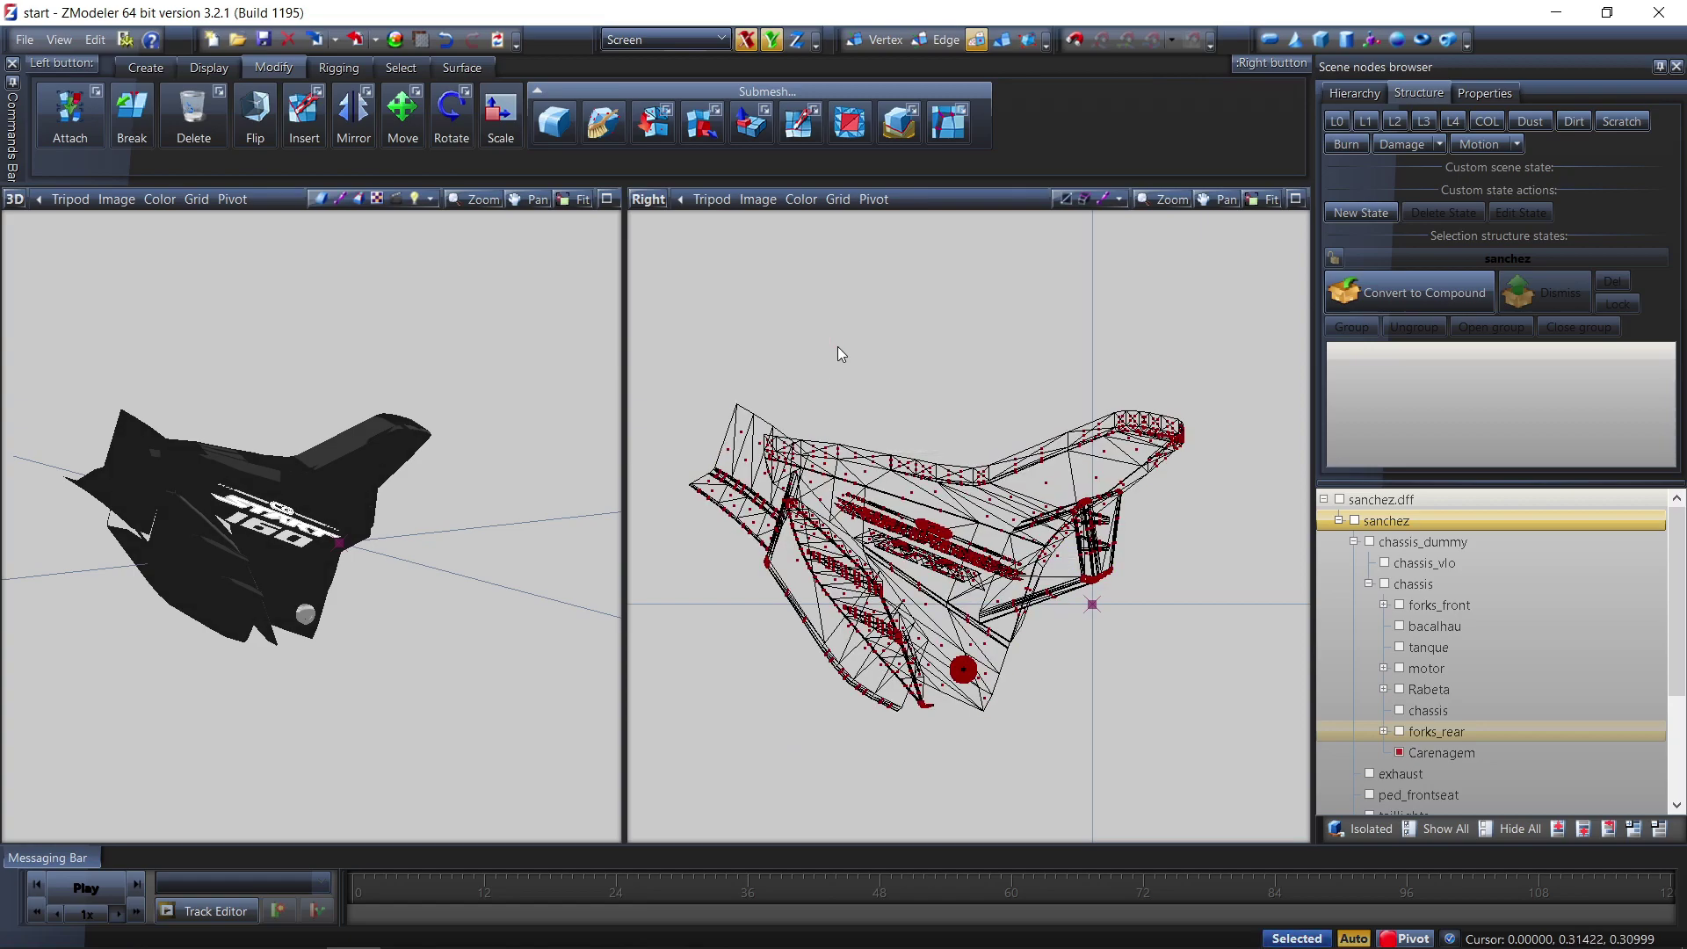
left_click(395, 67)
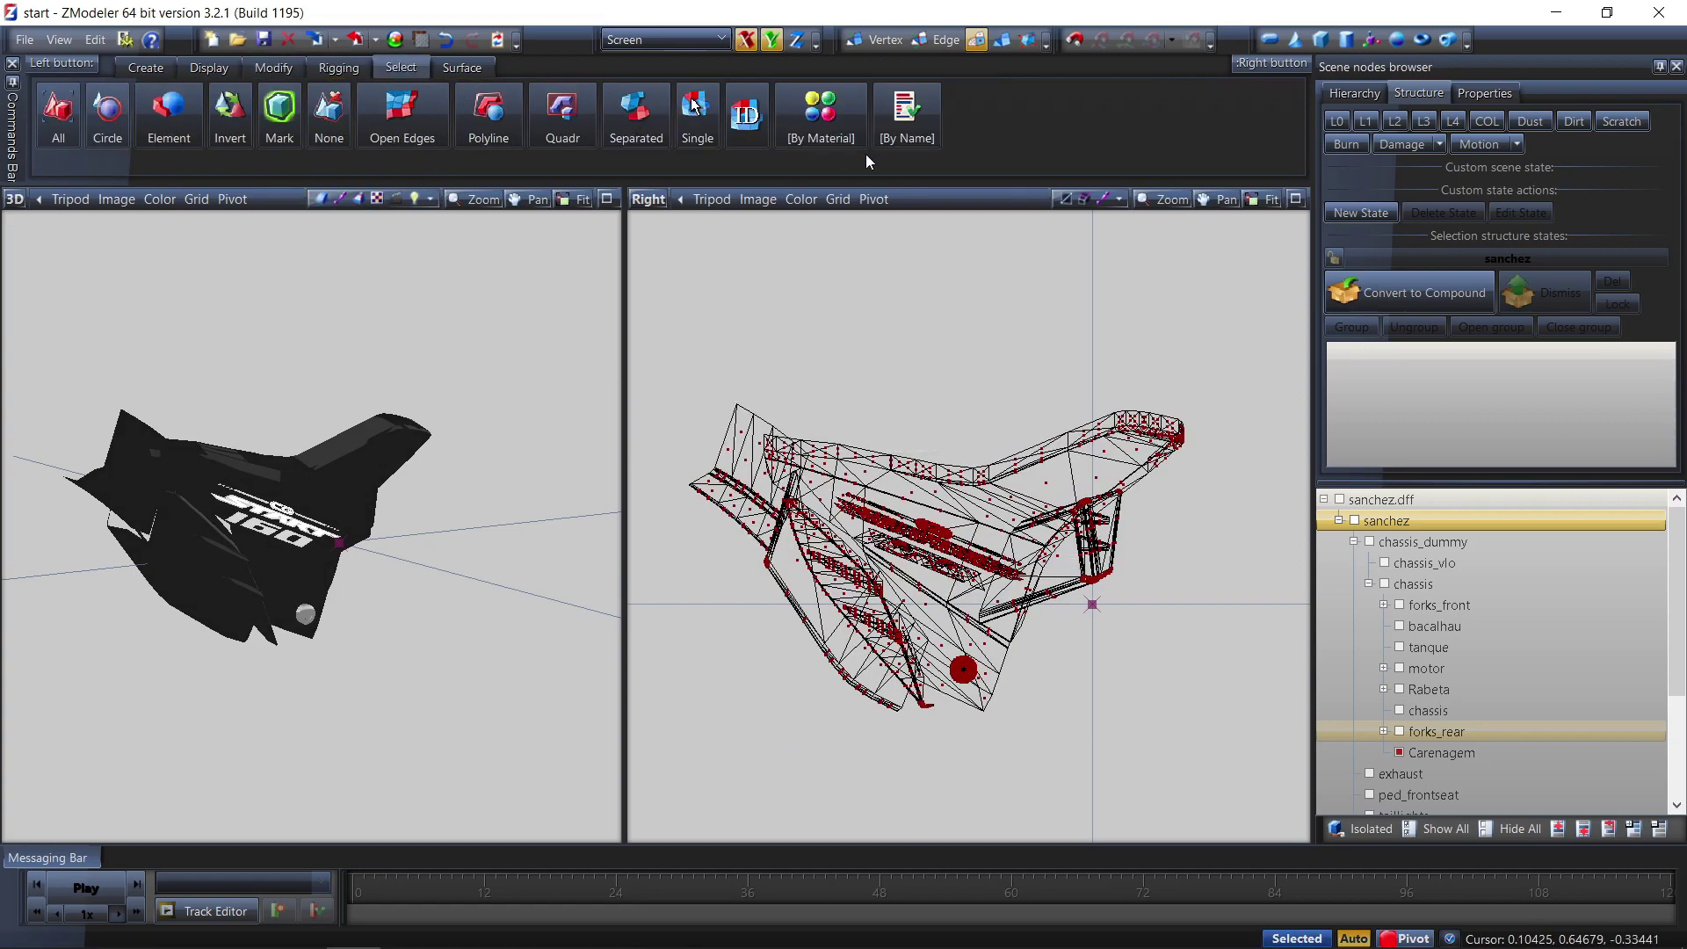
left_click(829, 135)
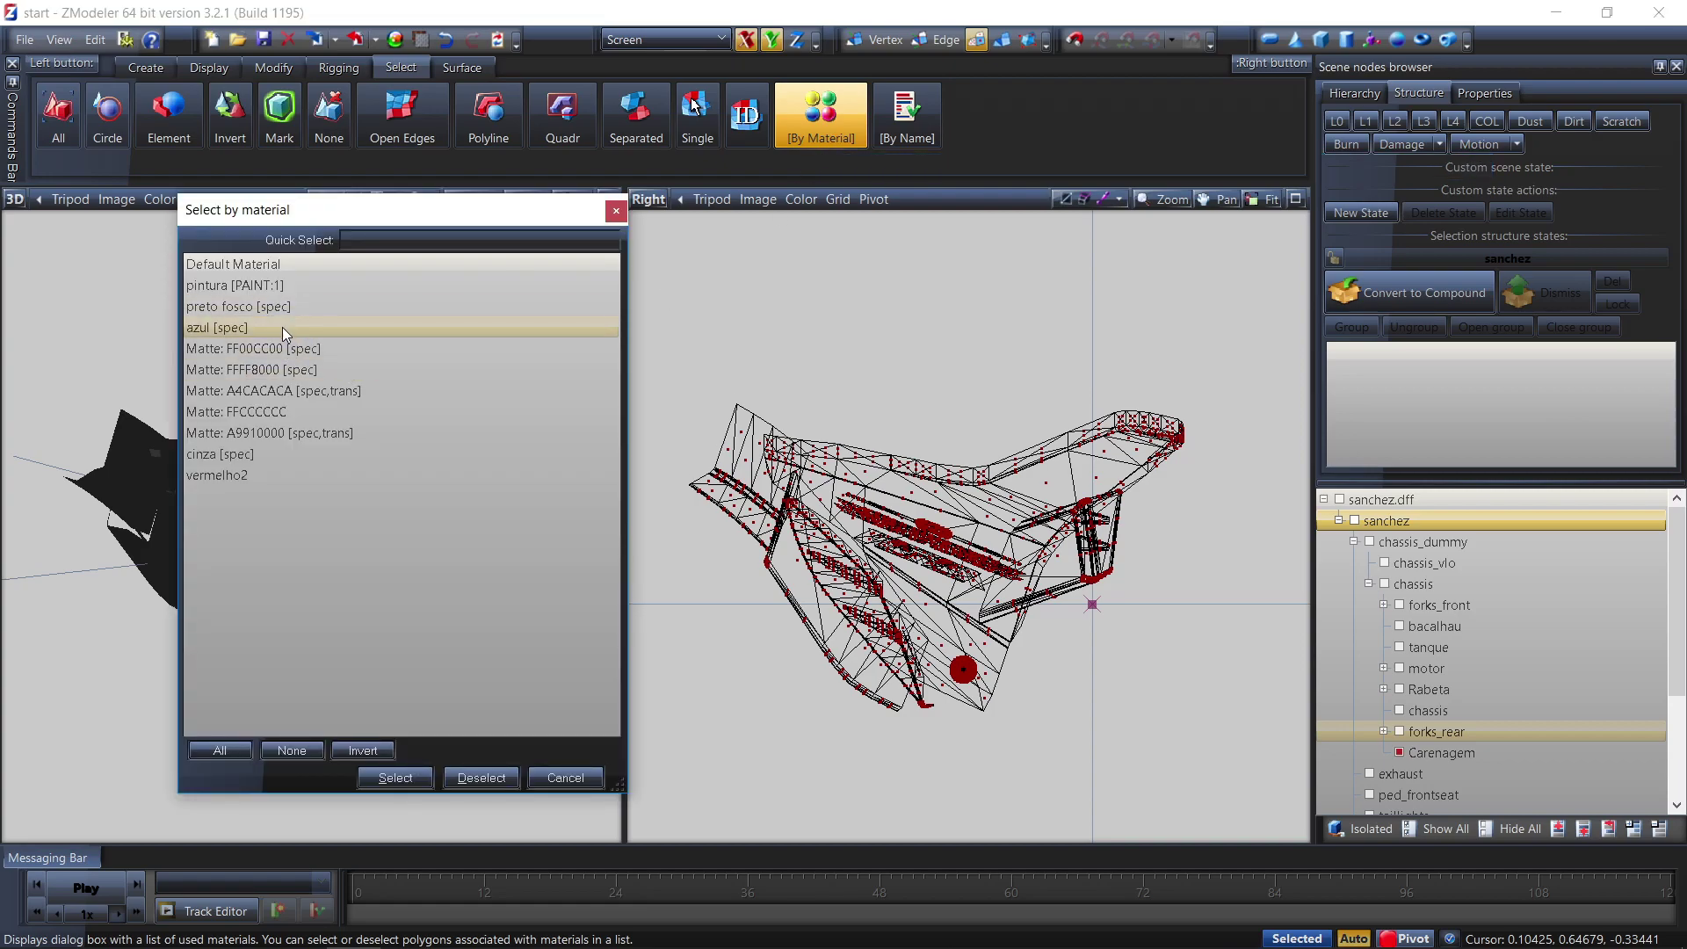
left_click(226, 286)
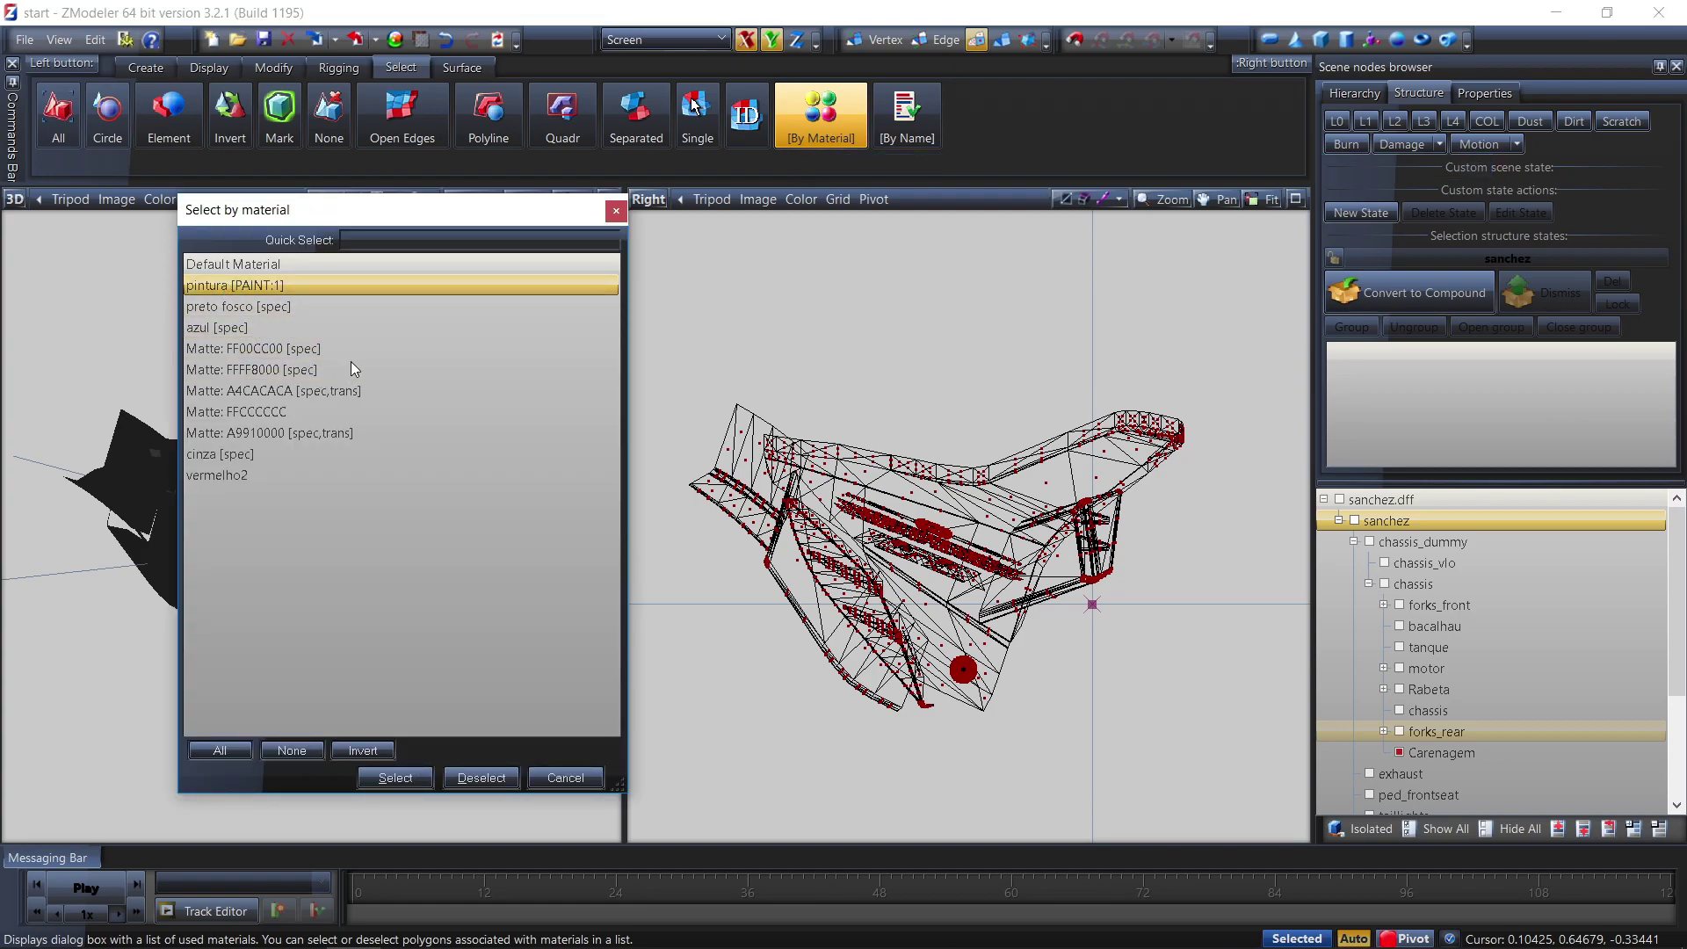
left_click(419, 779)
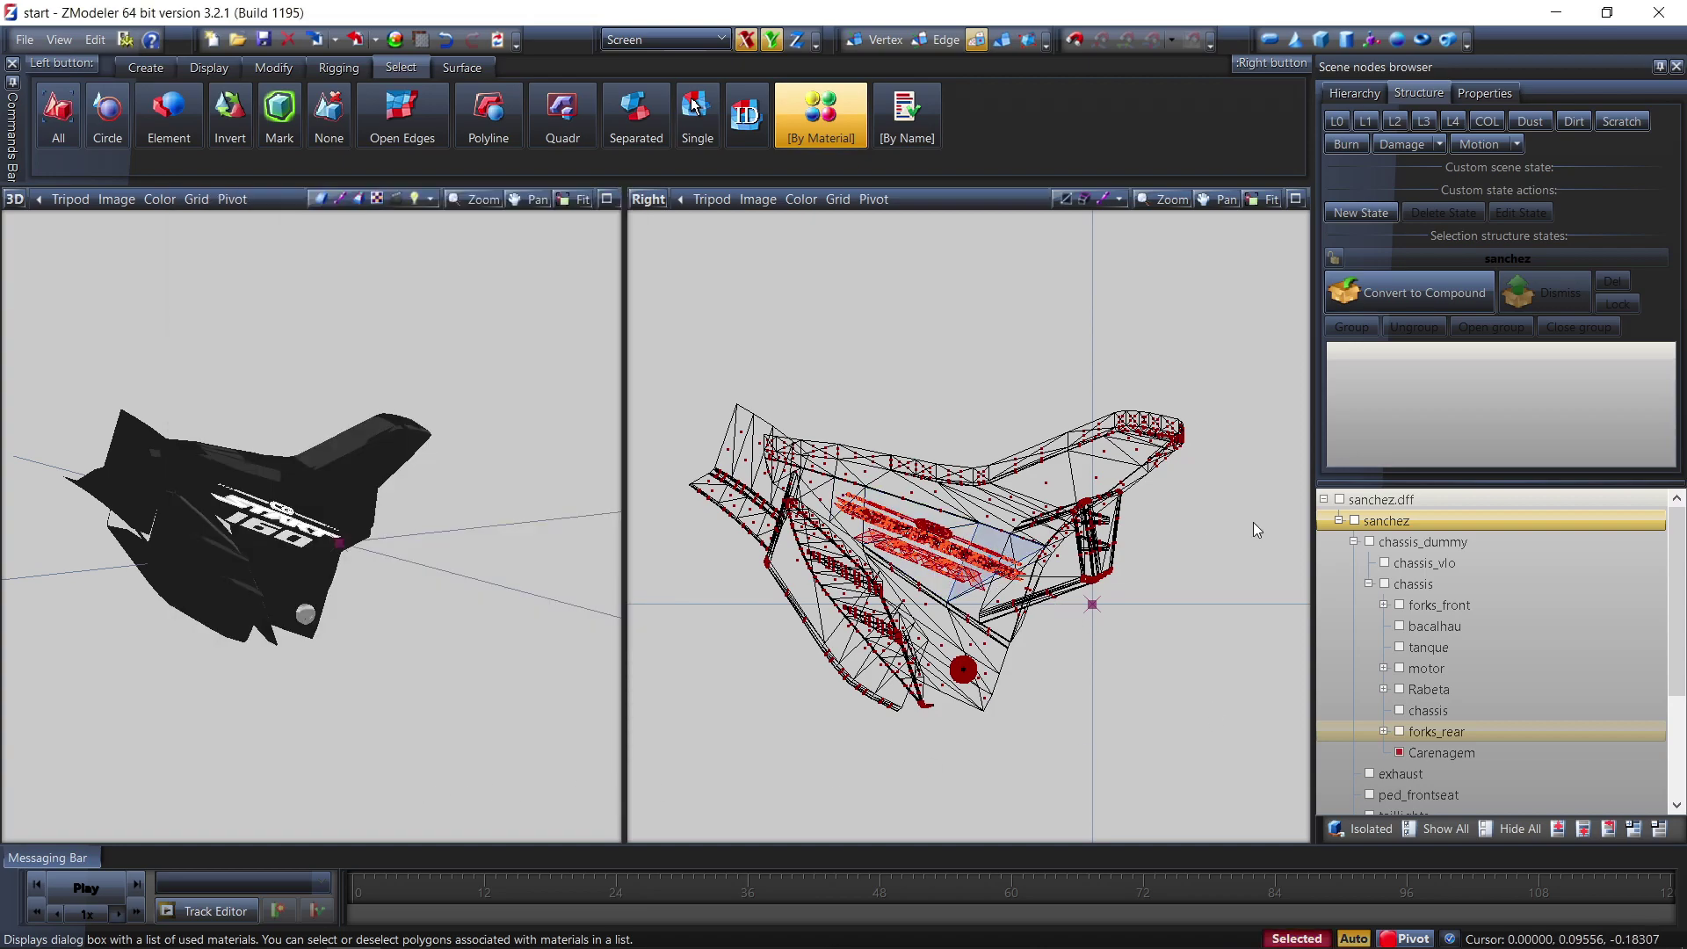
Apply the vermelho2 material to the selected Carenagem polygons, clear the selection and return to object level
left_click(1504, 94)
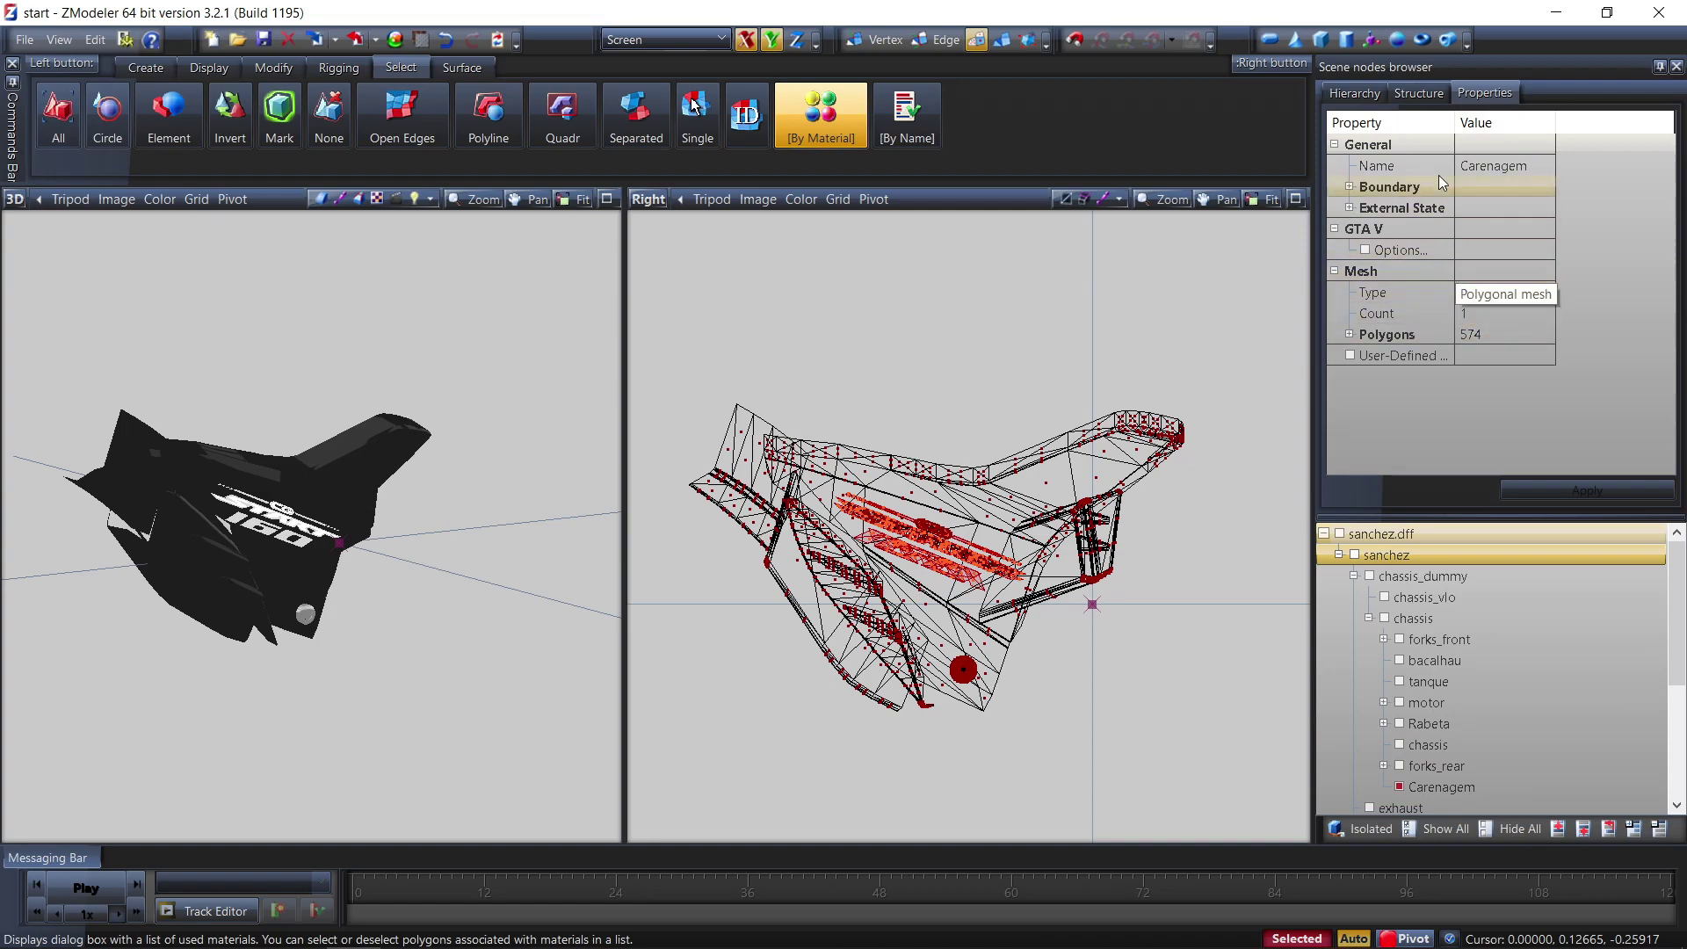
left_click(1431, 92)
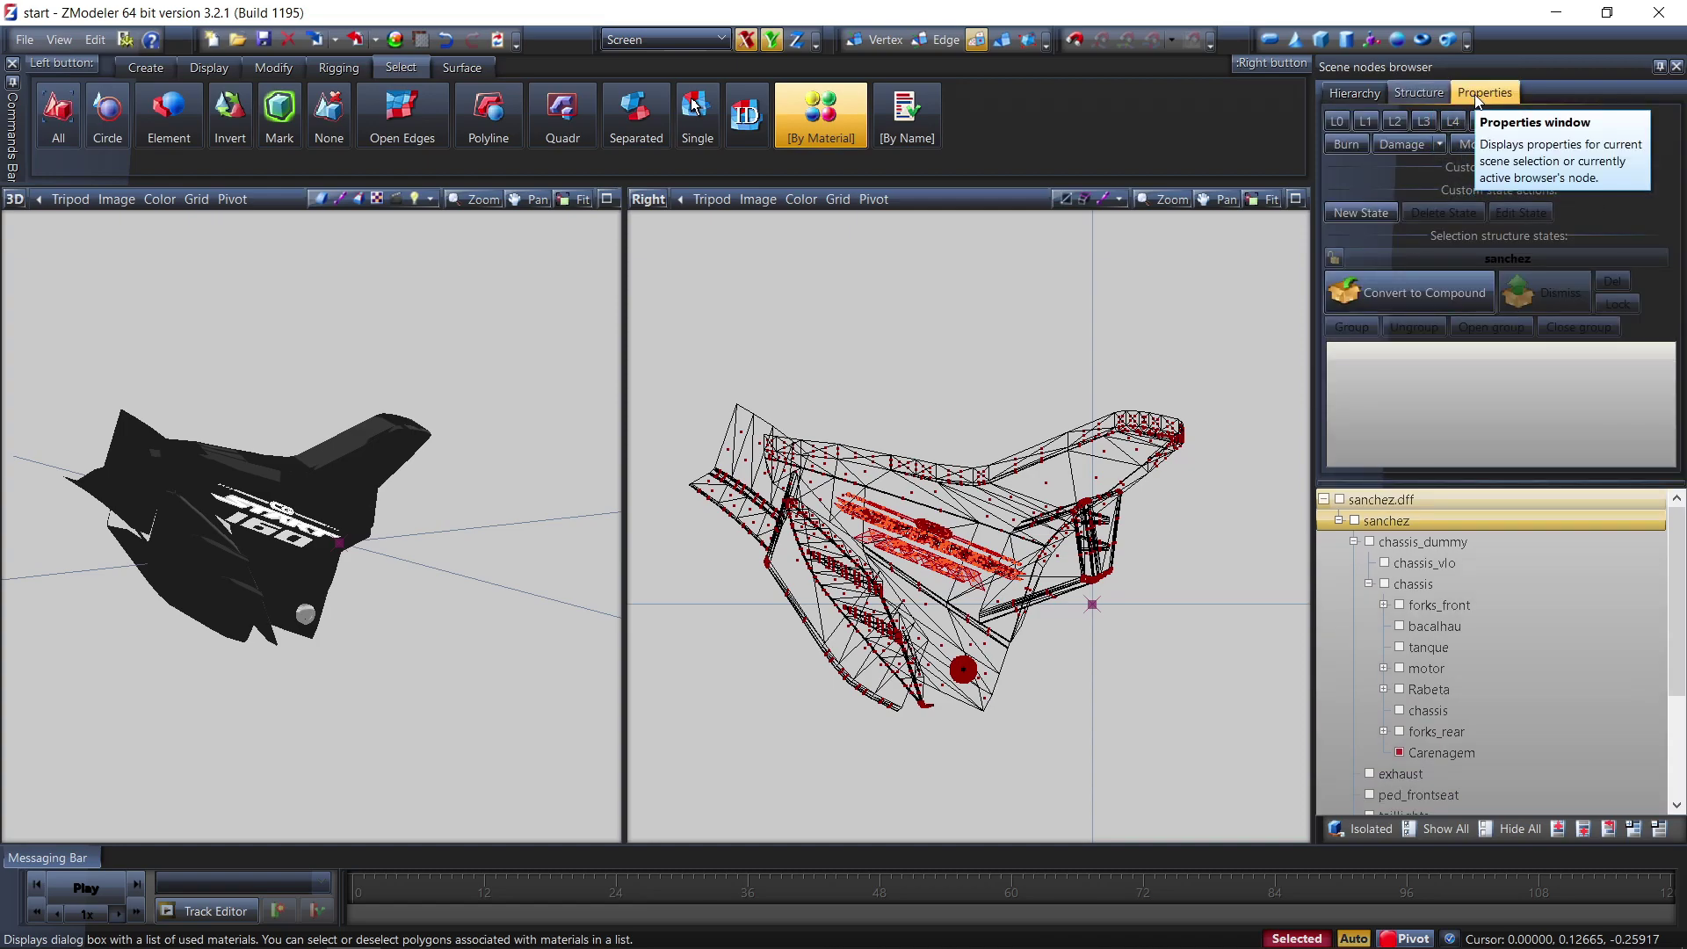
left_click(1475, 94)
left_click(1349, 335)
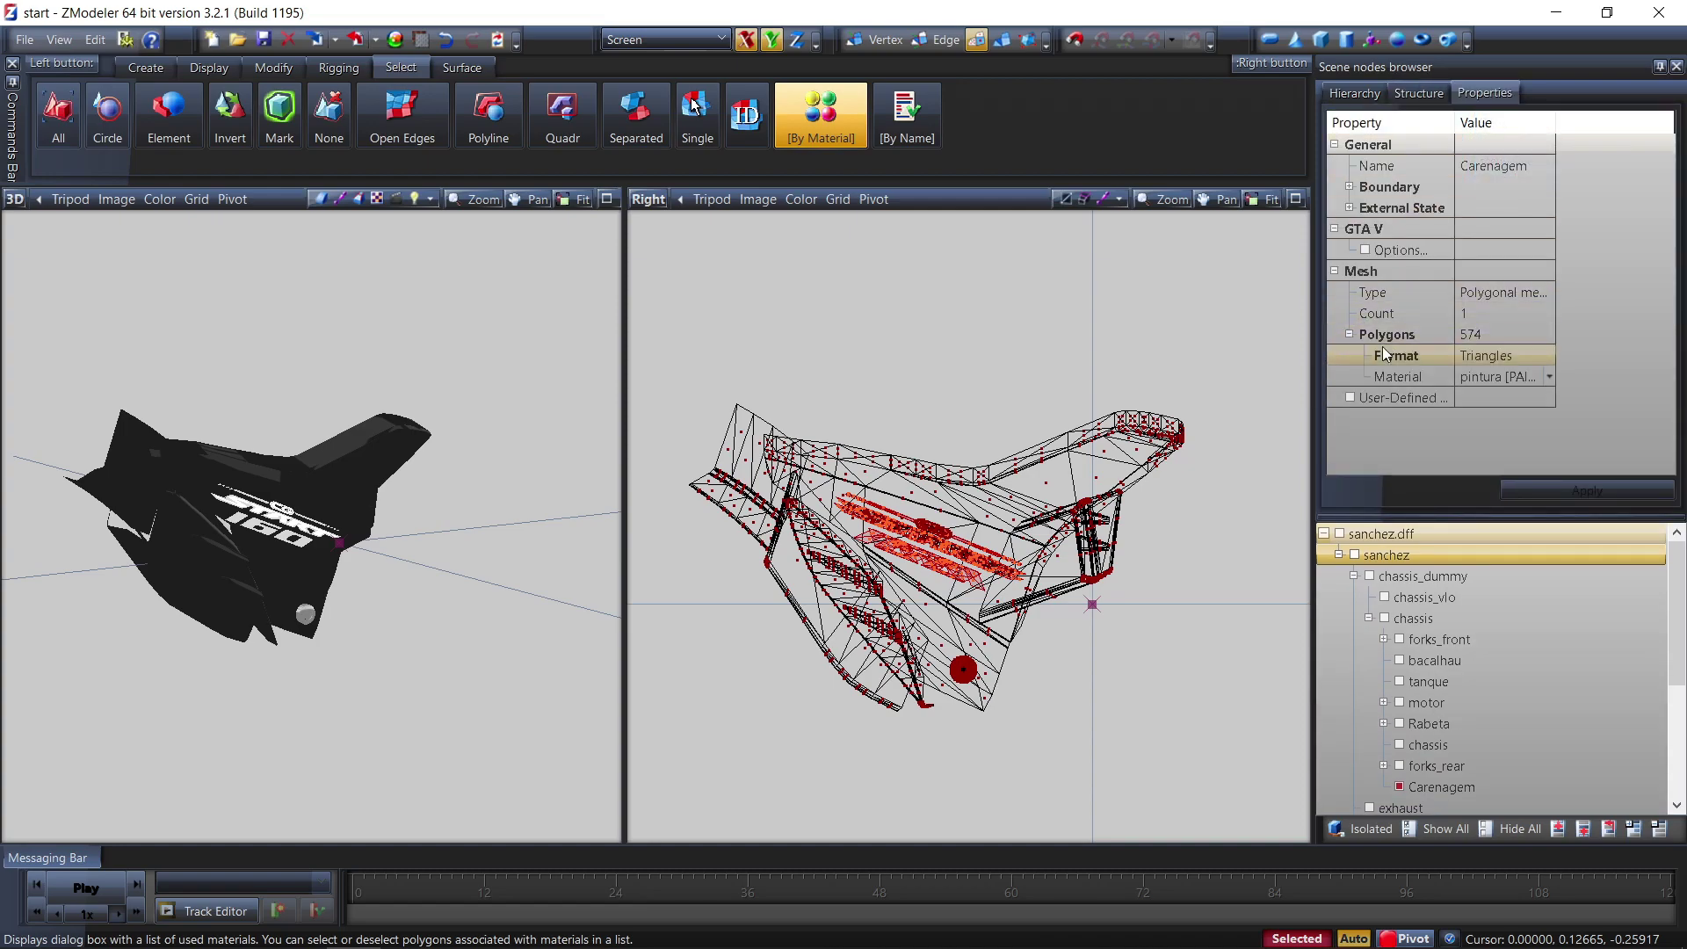
left_click(1515, 378)
left_click(1516, 378)
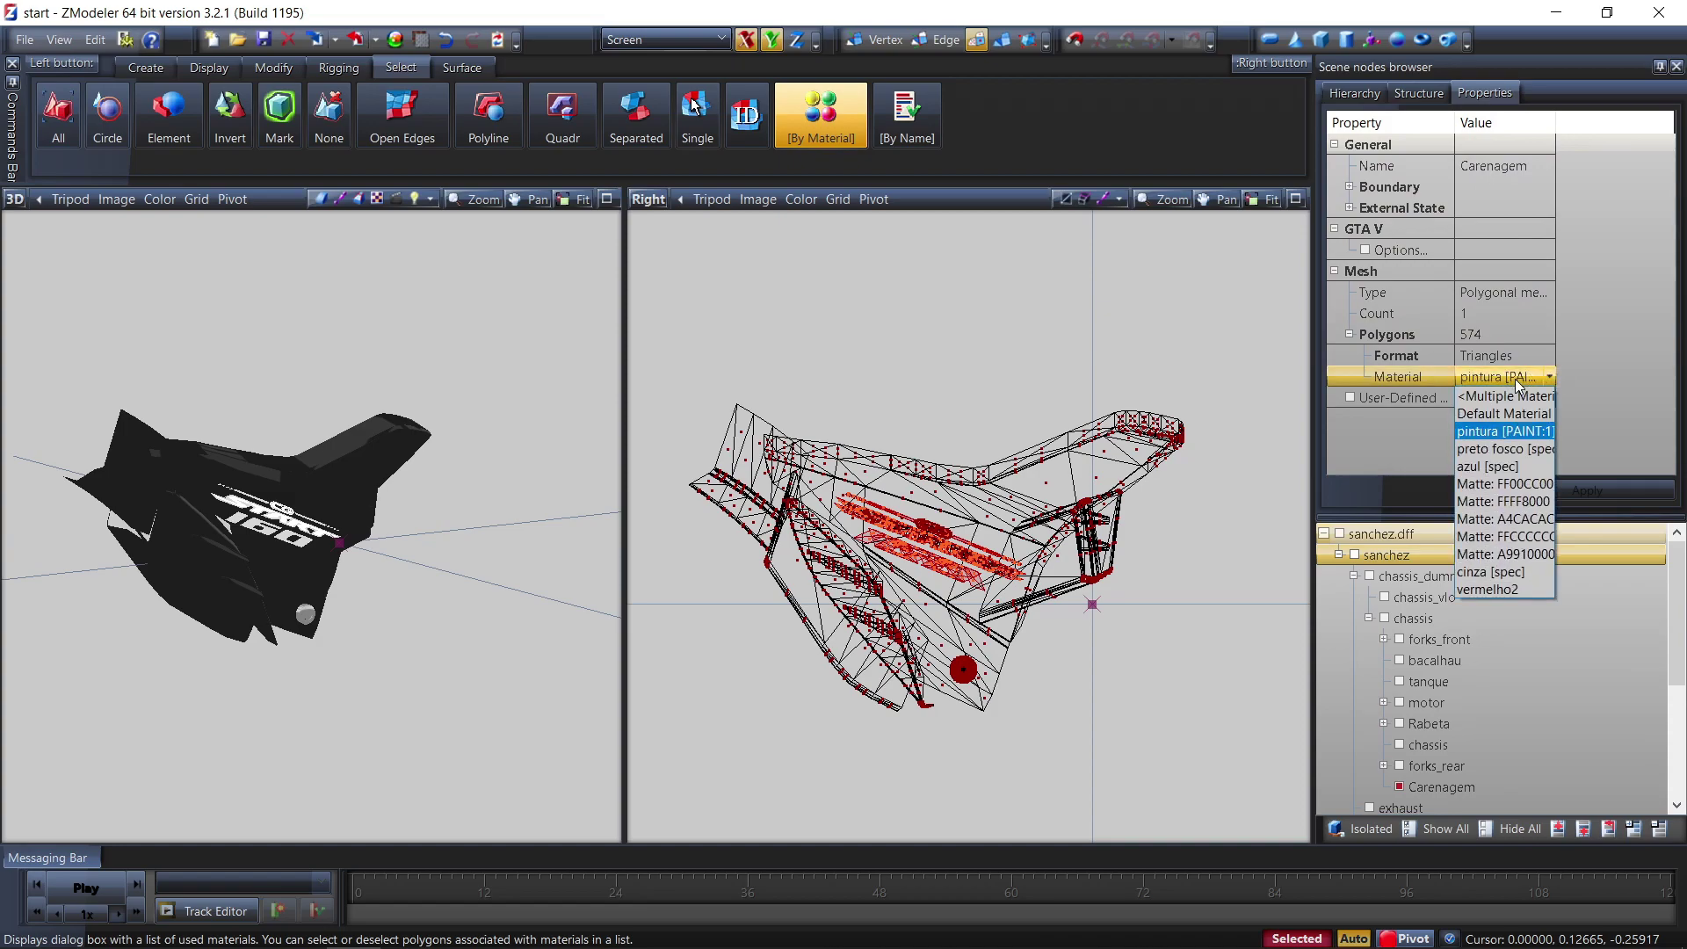
left_click(1501, 589)
left_click(1566, 492)
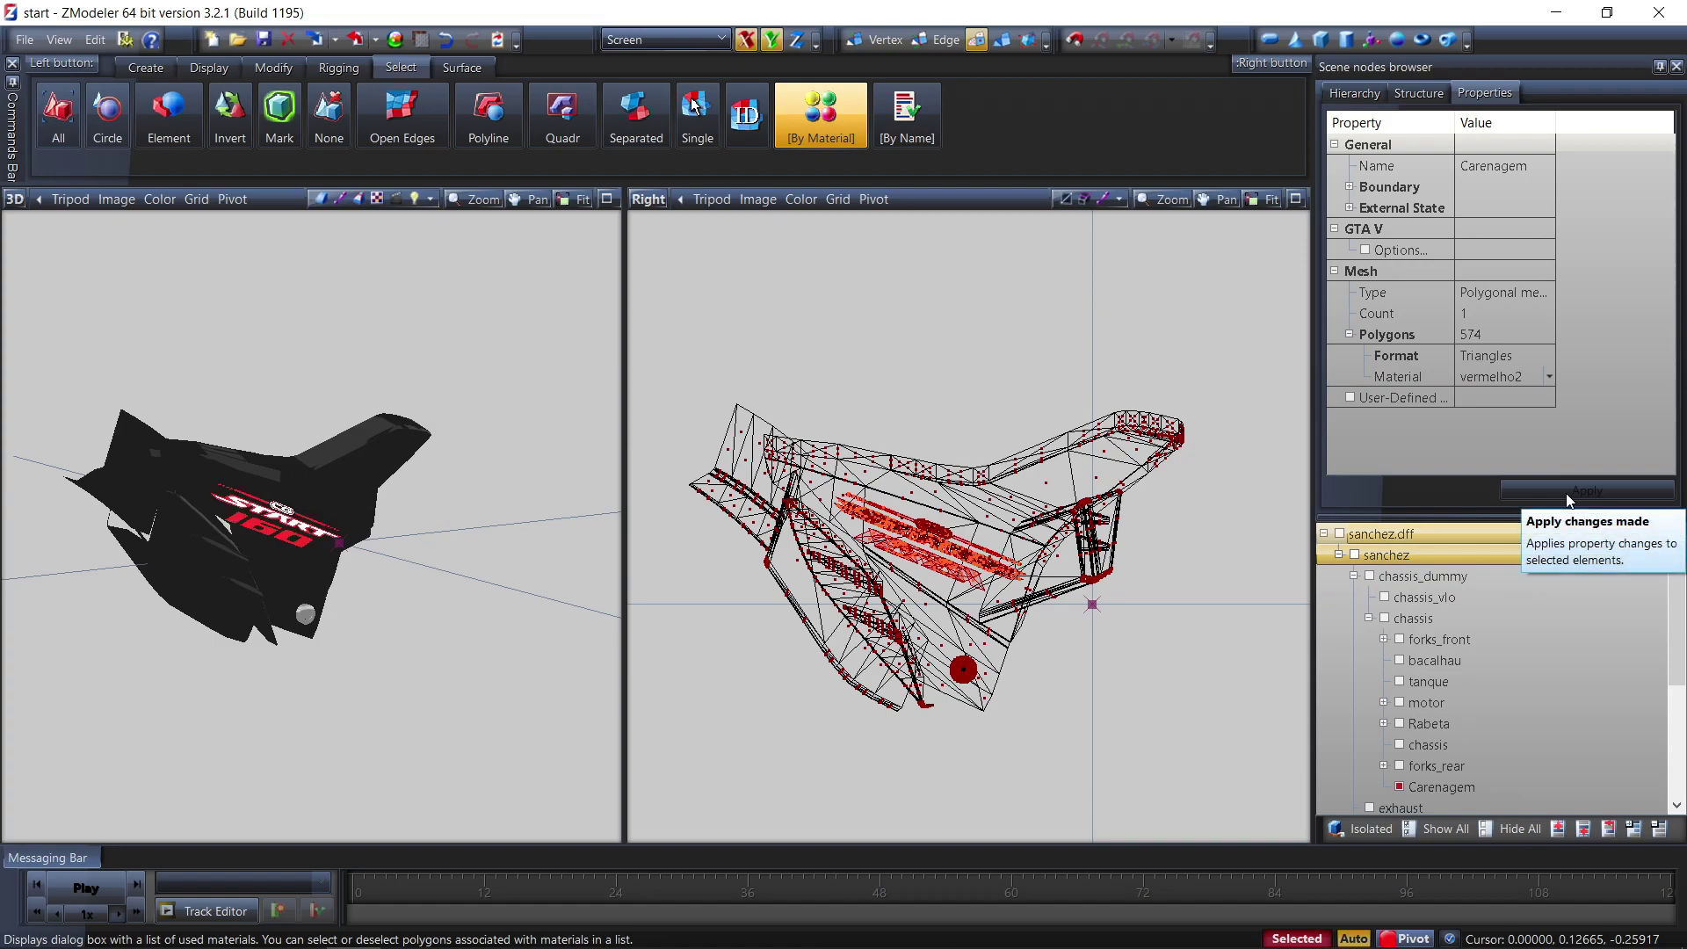
left_click(1264, 699)
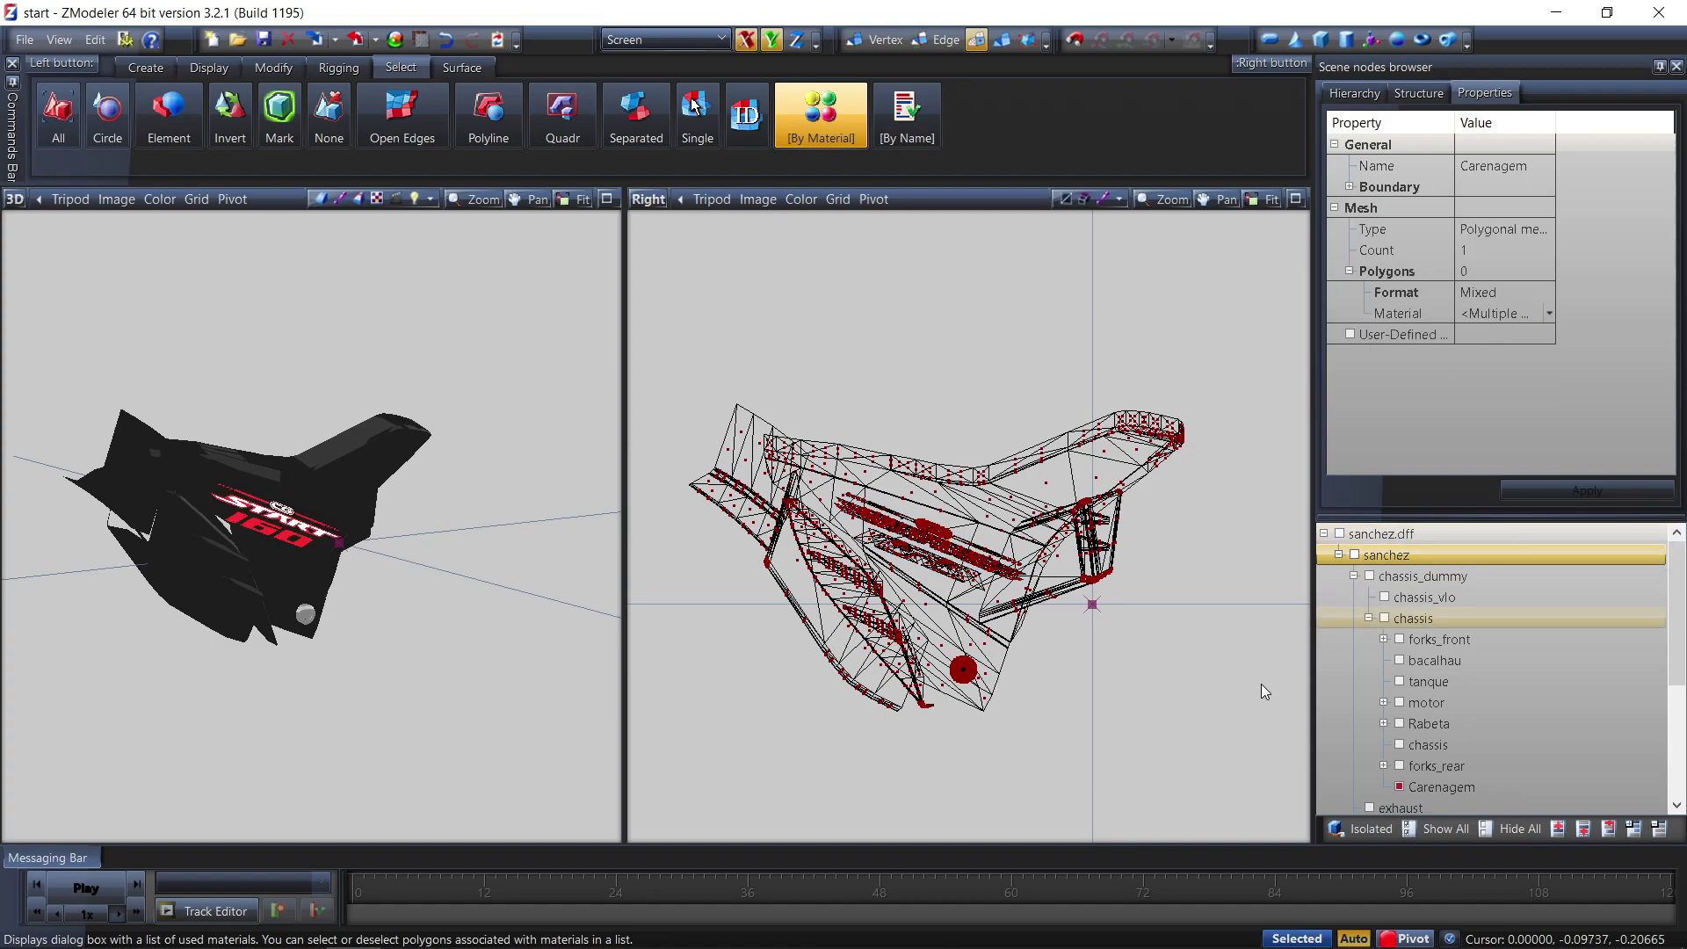
left_click(1002, 40)
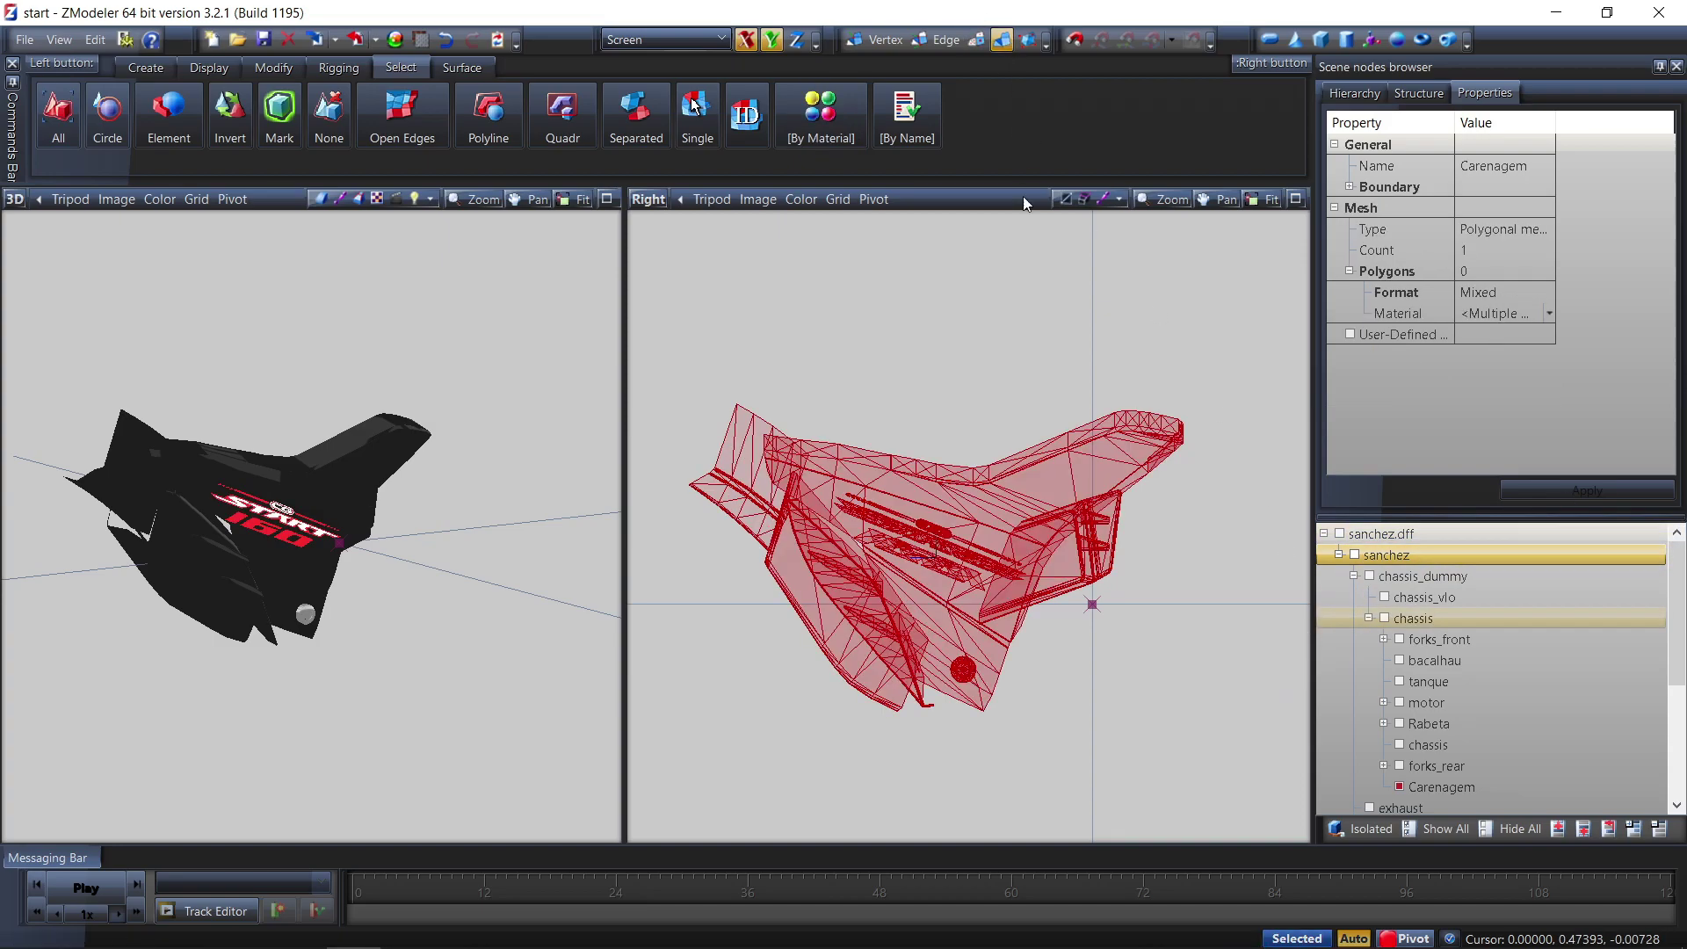
left_click(1067, 329)
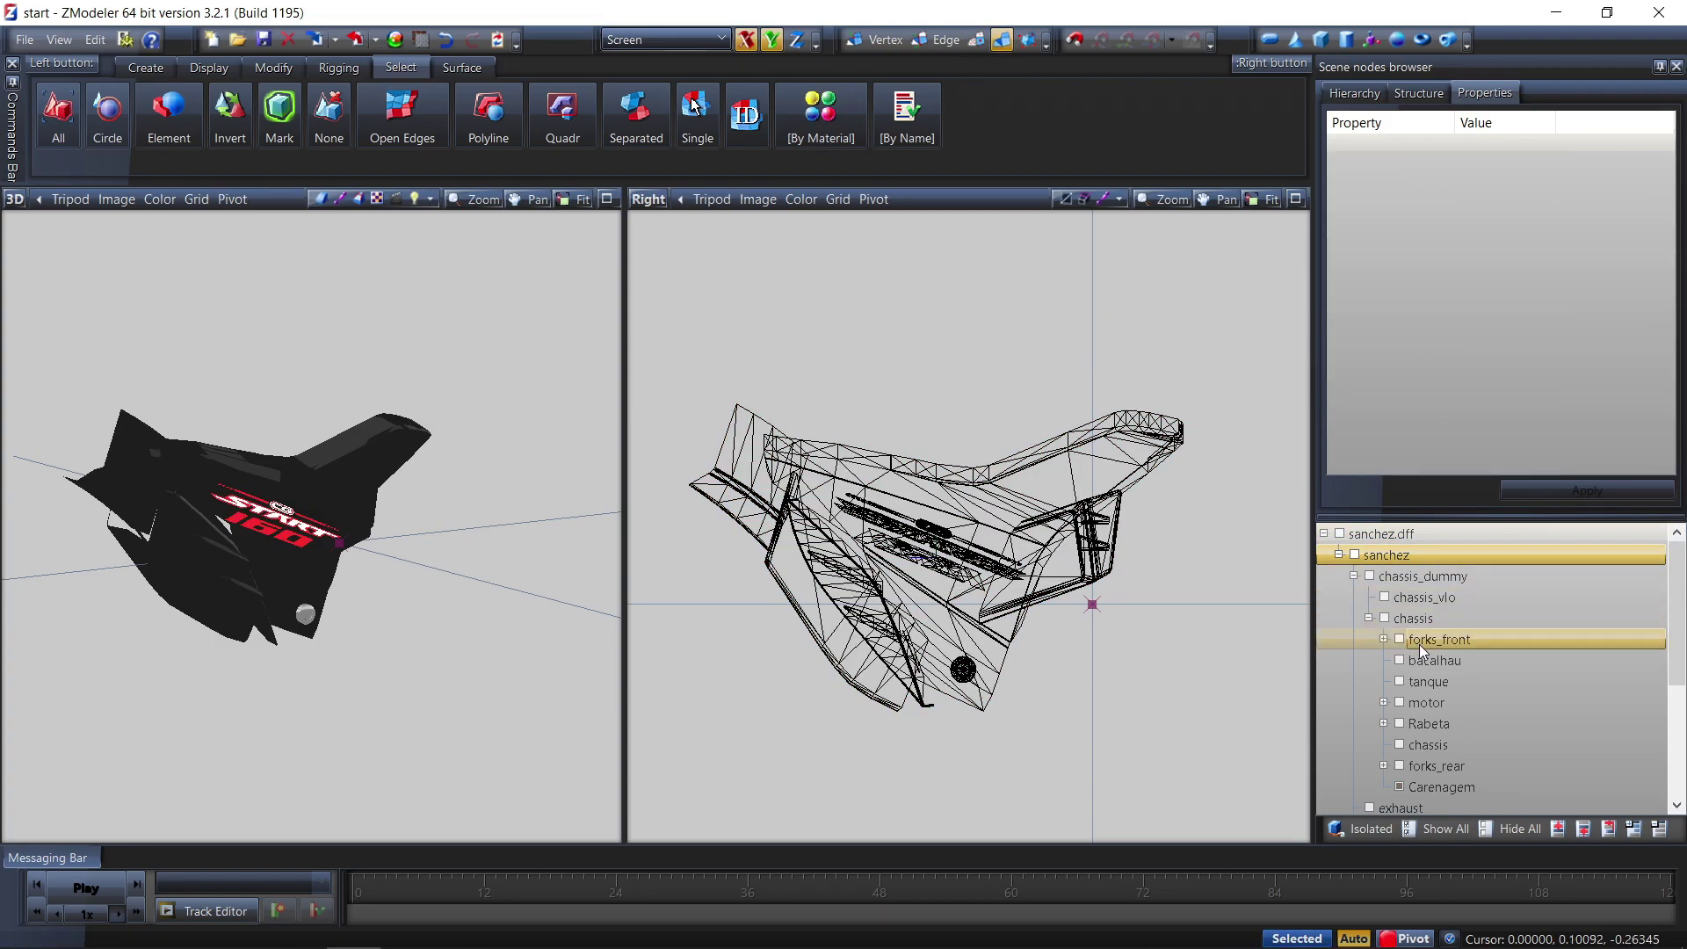
Hide Carenagem, expand Rabeta and show only that part to examine it from behind
left_click(1400, 786)
left_click(1384, 723)
scroll(1410, 730, "down", 1)
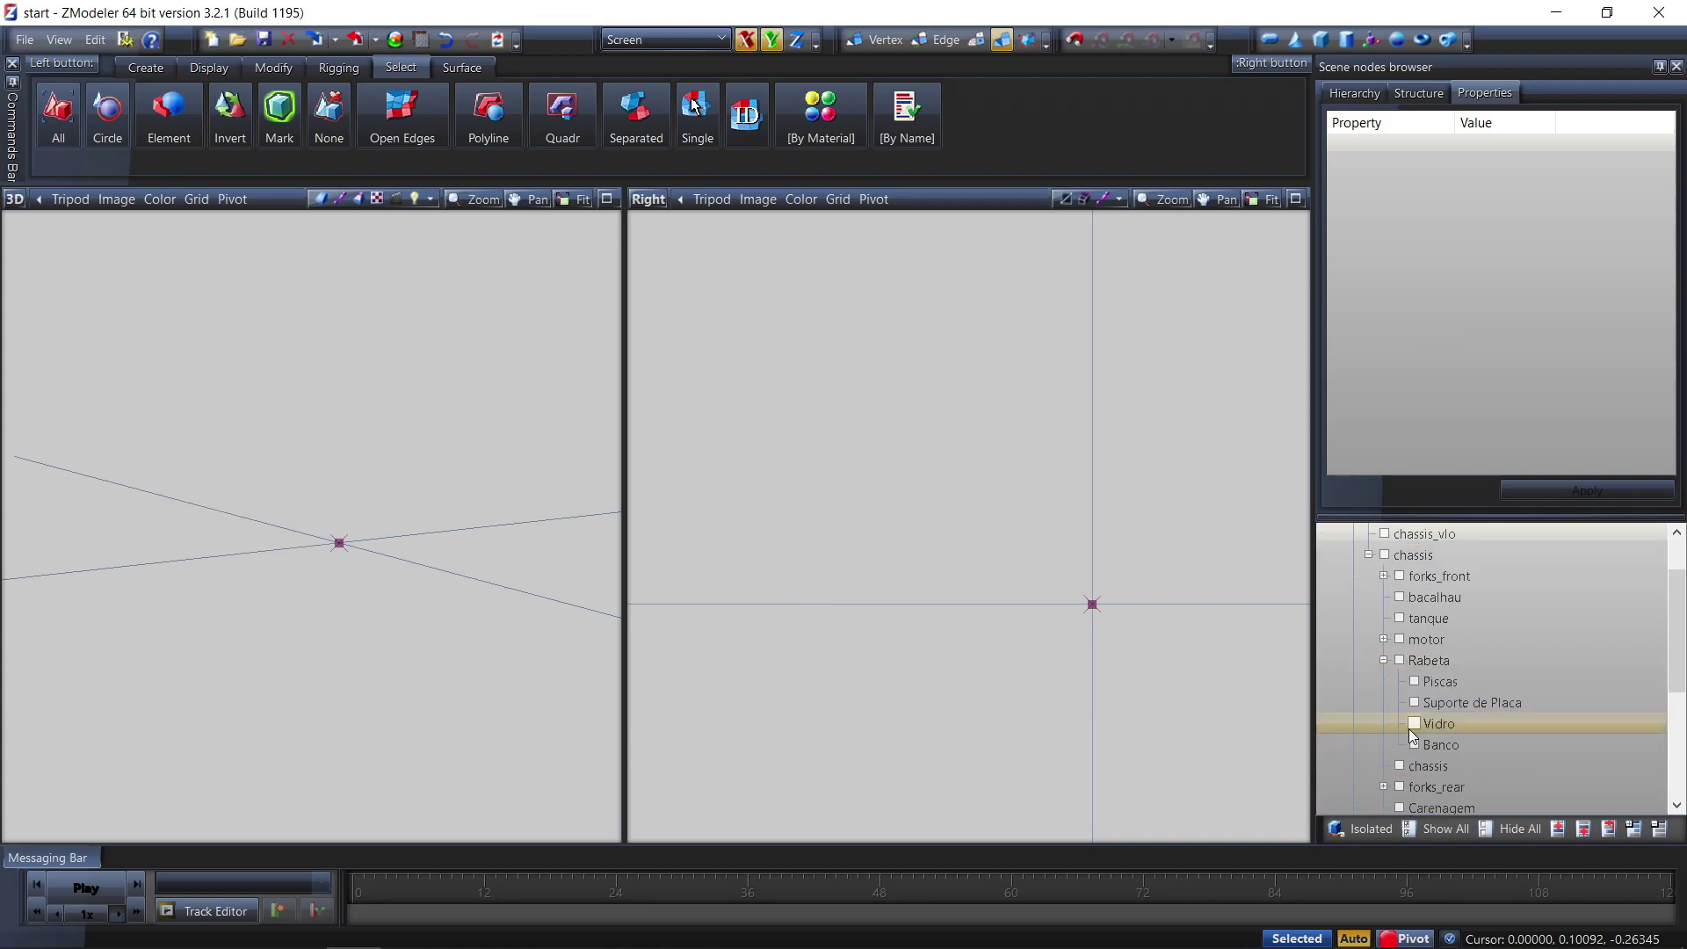
left_click(1400, 660)
middle_click_drag(520, 604, 554, 601)
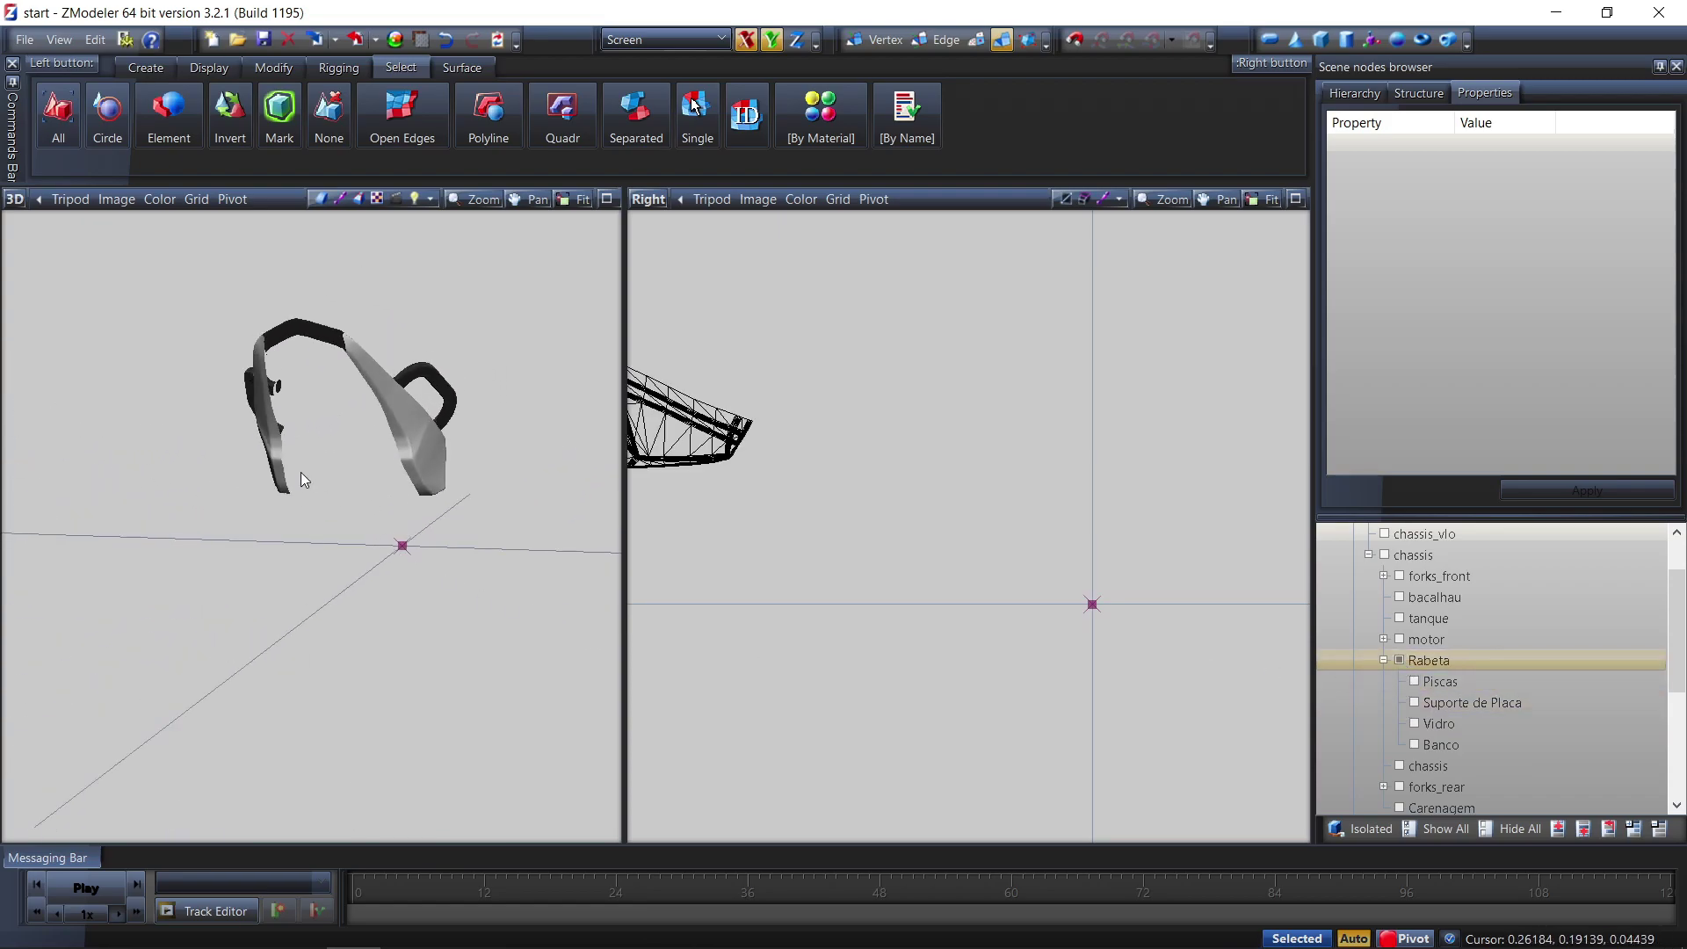
Hide Rabeta and show only its child part Suporte de Placa
left_click(1402, 661)
left_click(1416, 703)
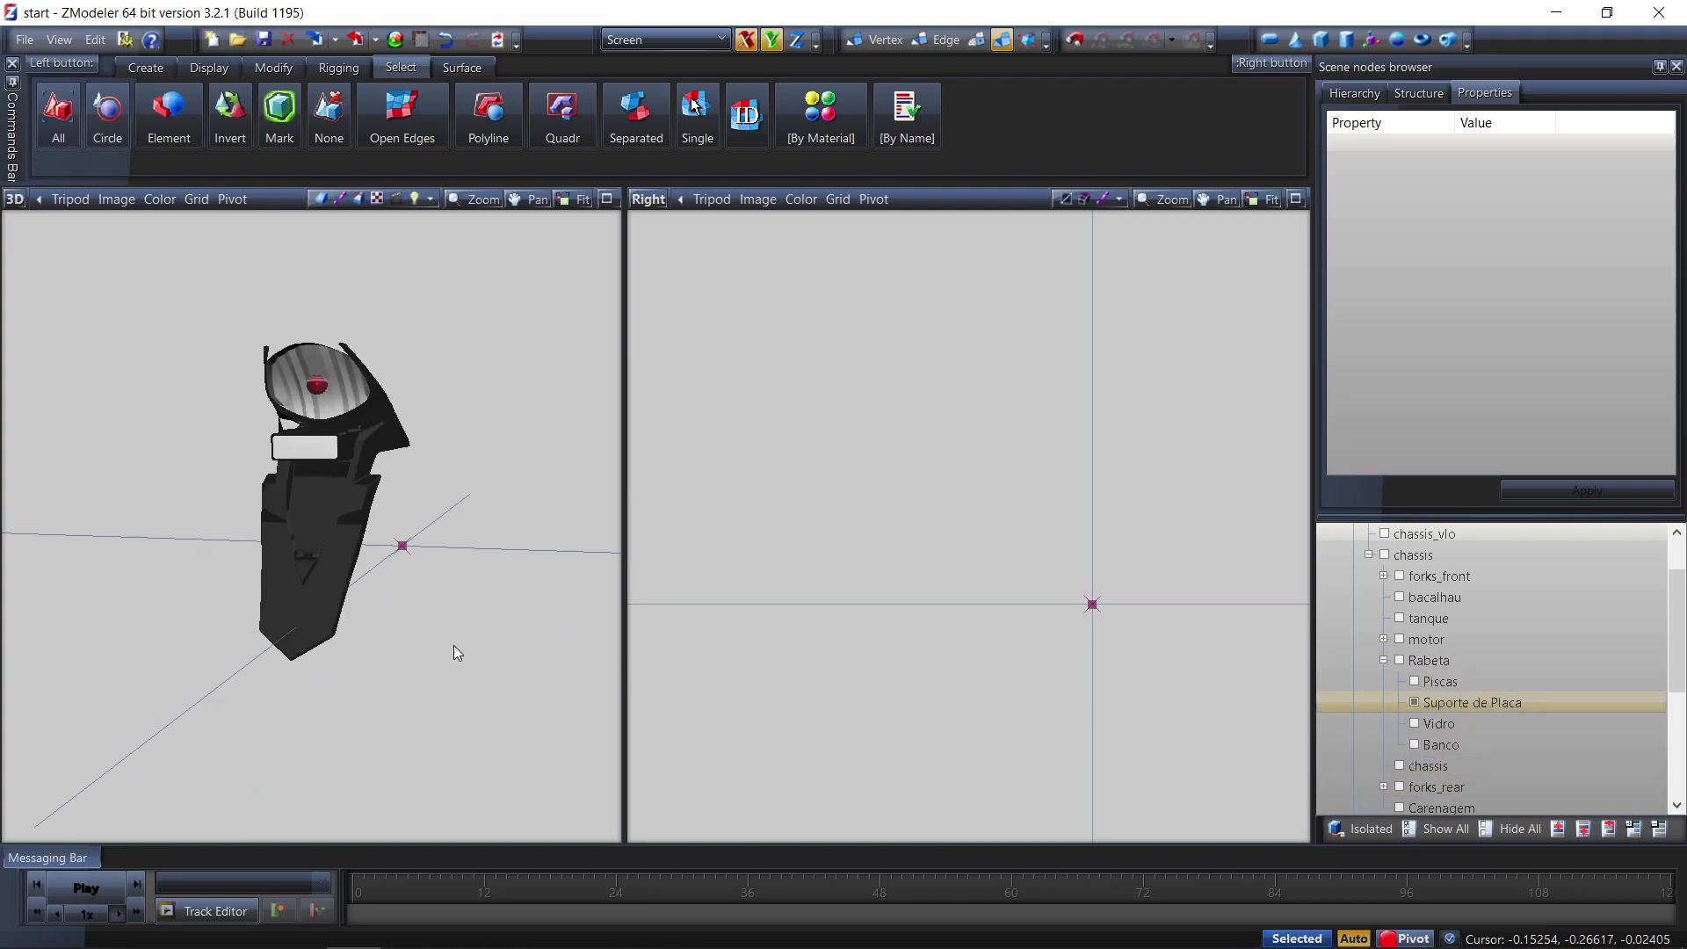
scroll(480, 651, "up", 1)
scroll(943, 606, "down", 3)
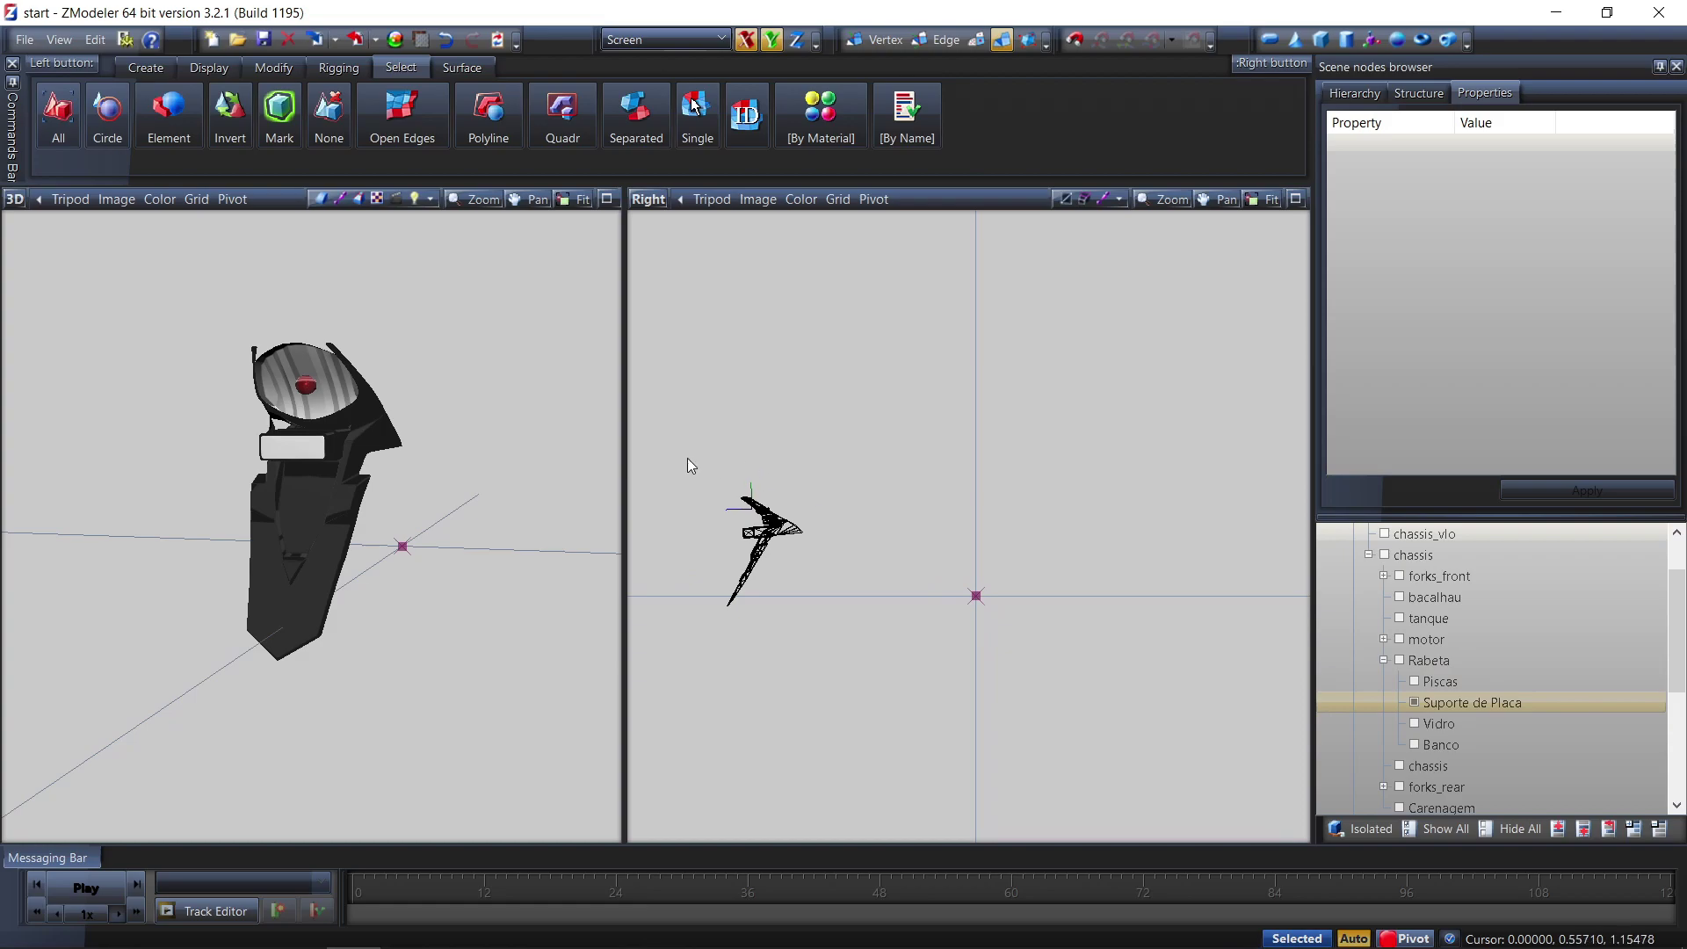
Switch to polygon level and select Suporte de Placa's polygons that use the pintura [PAINT:1] material
scroll(713, 459, "up", 2)
left_click(820, 614)
left_click(977, 40)
left_click(859, 551)
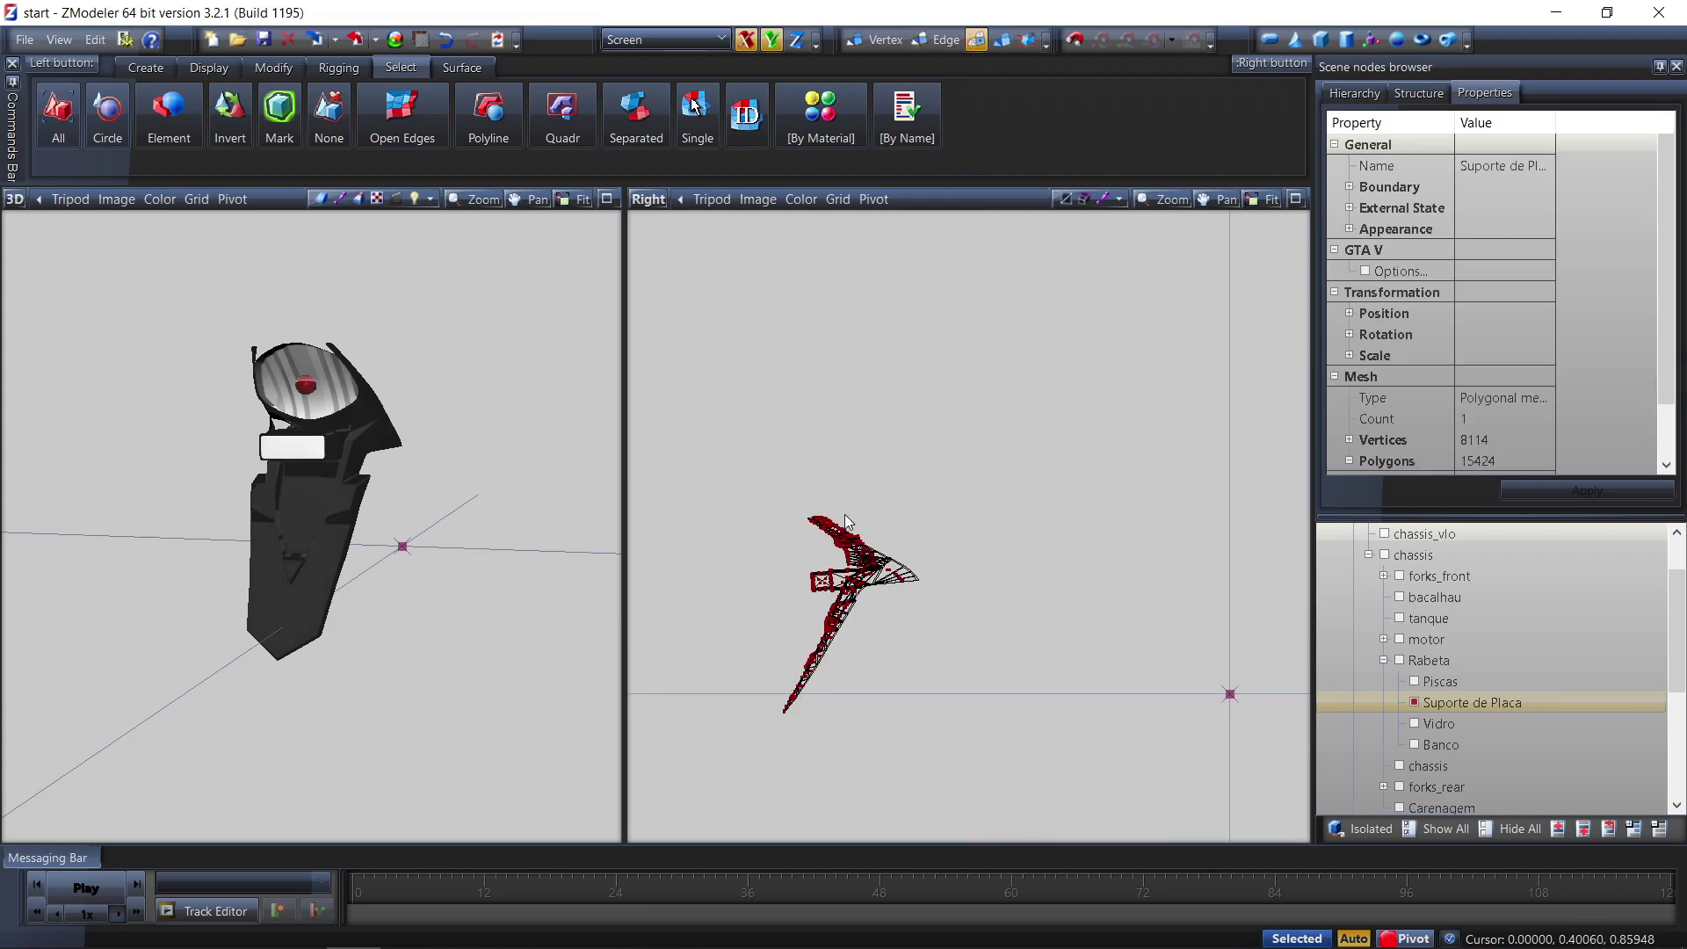
scroll(839, 520, "up", 3)
left_click(824, 123)
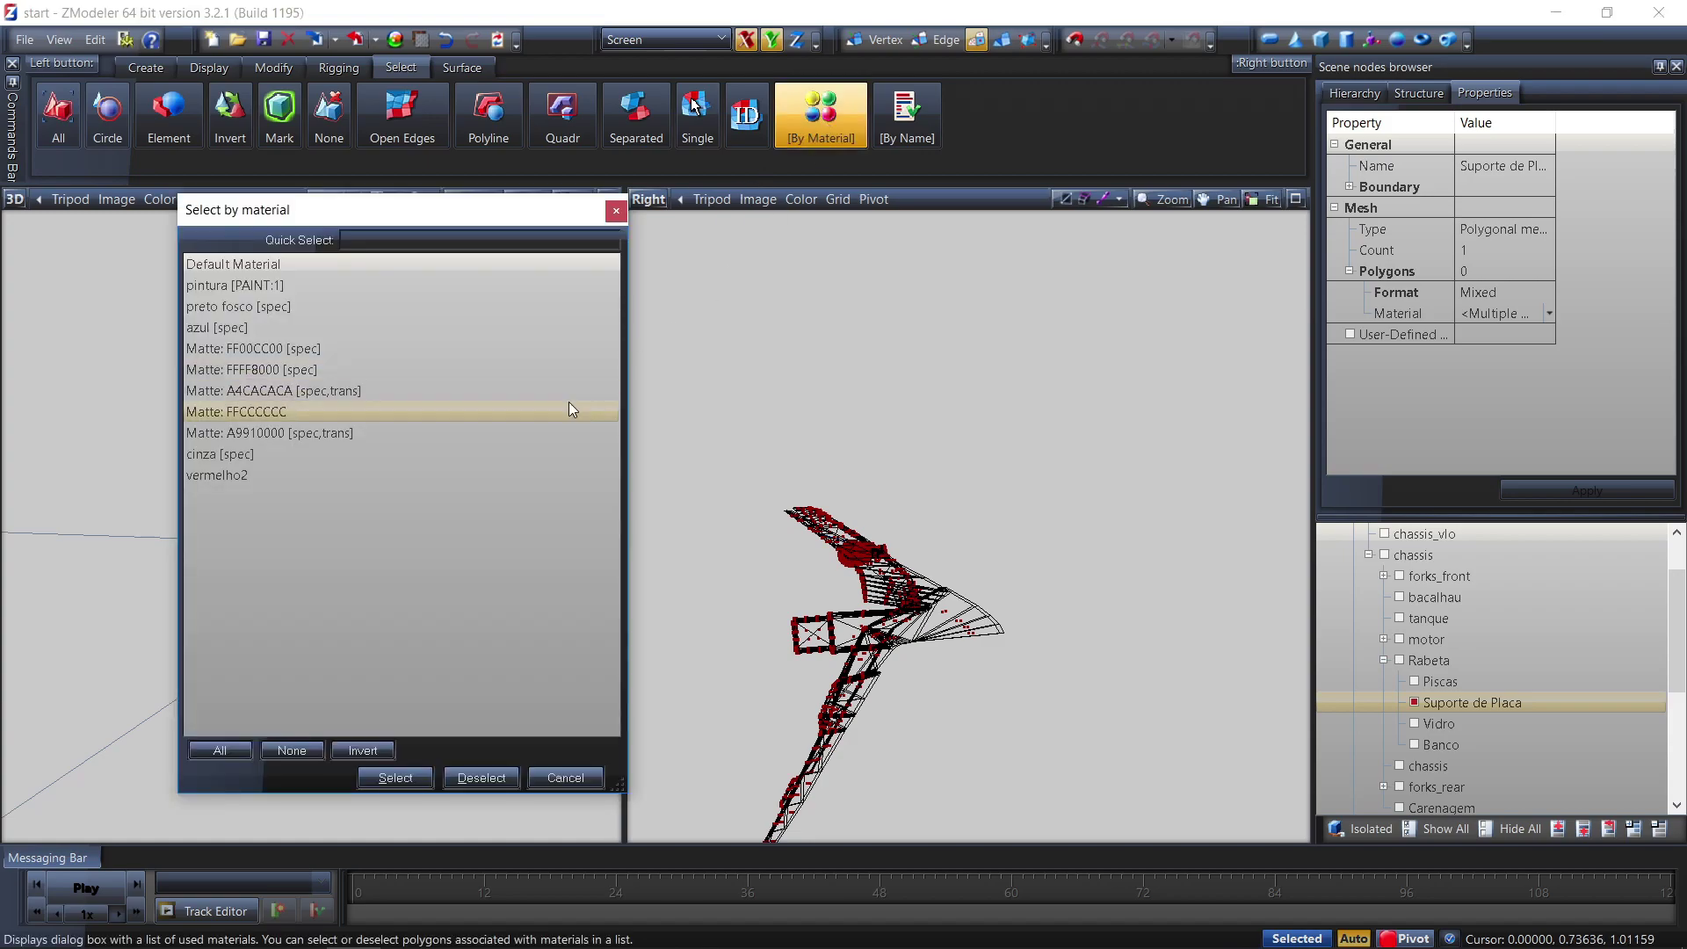
left_click(264, 286)
left_click(399, 779)
scroll(901, 563, "up", 3)
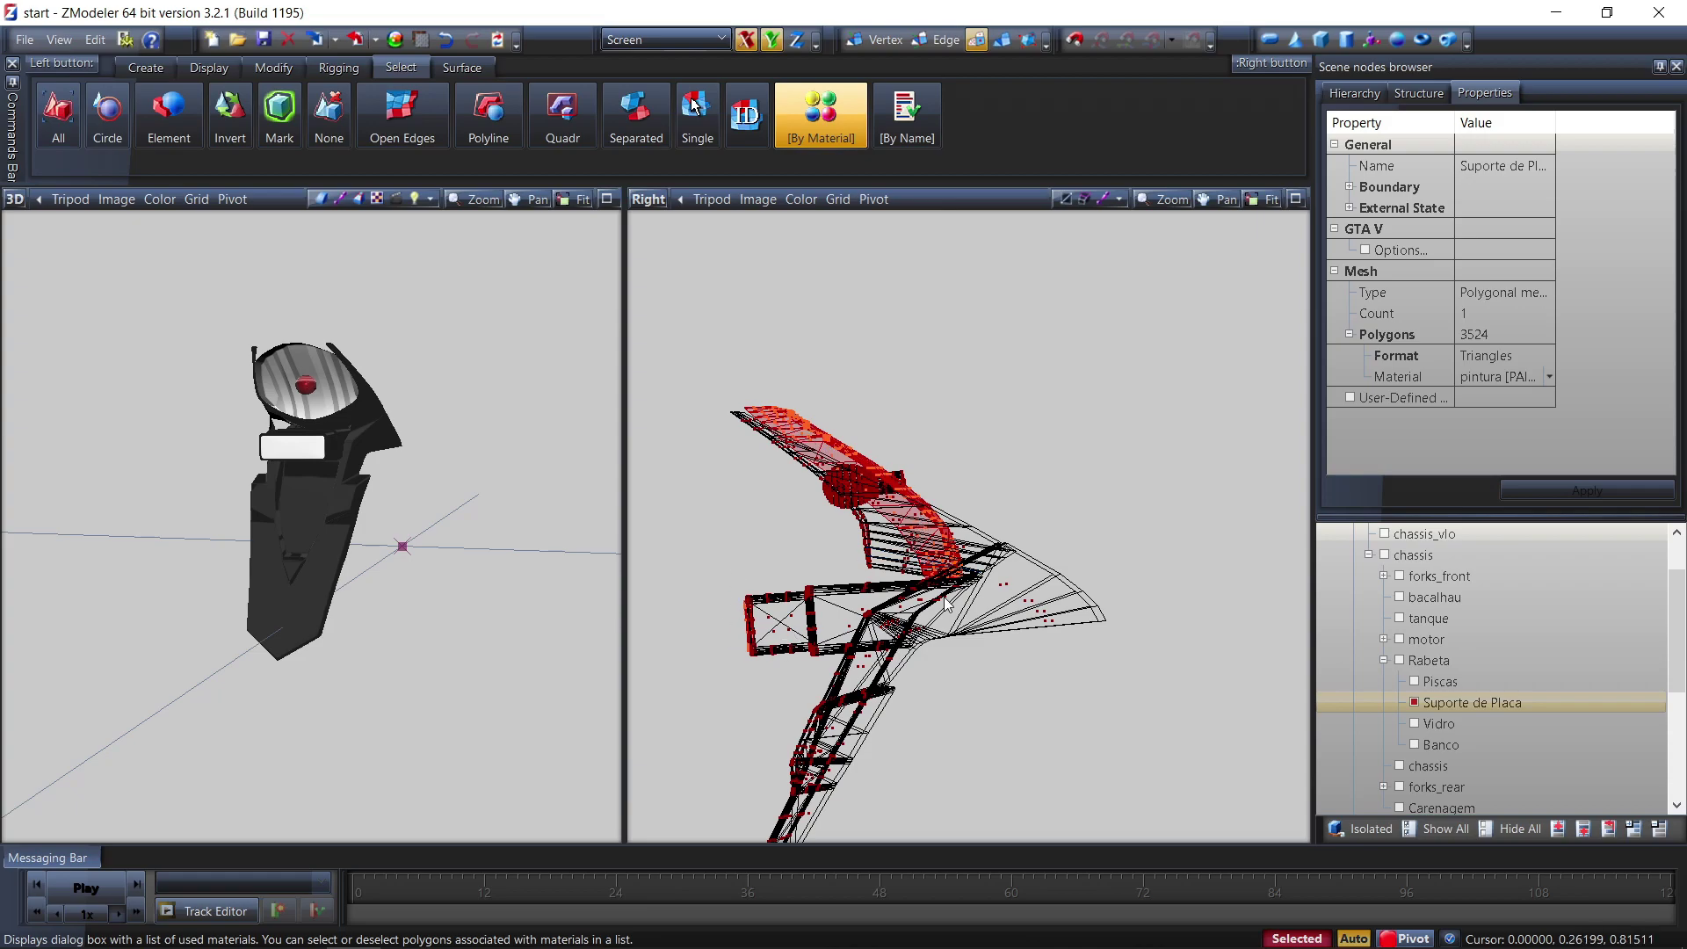
Apply the vermelho2 material to the selected Suporte de Placa polygons, clear the selection and return to object level
left_click(1529, 382)
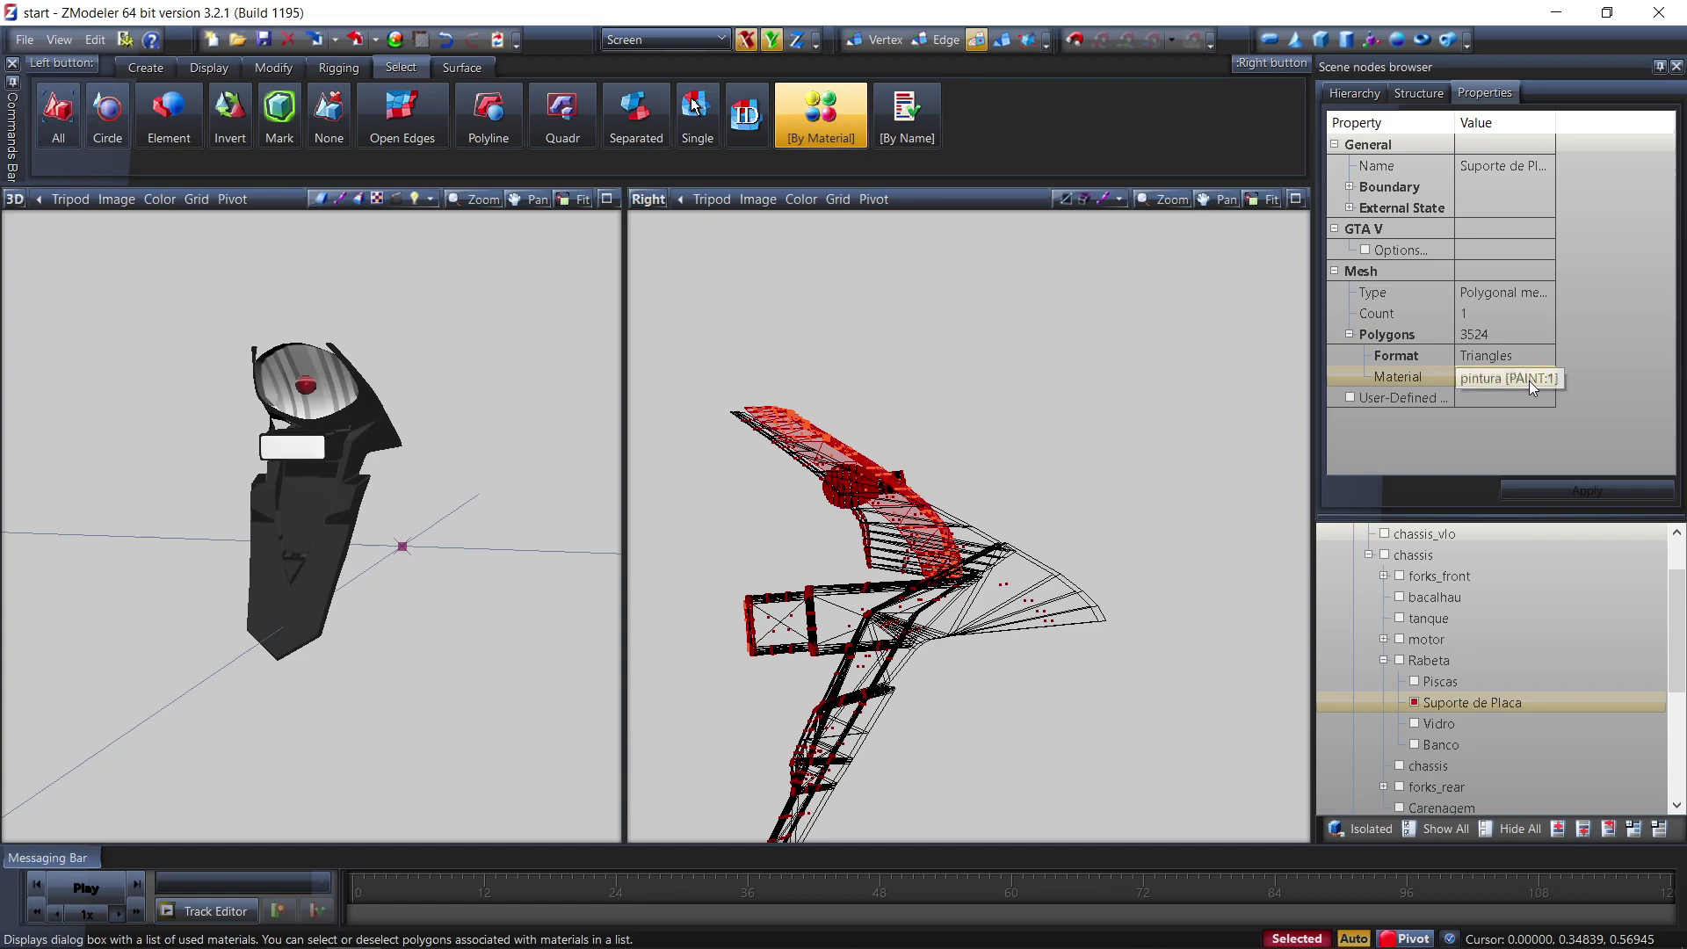
left_click(1530, 382)
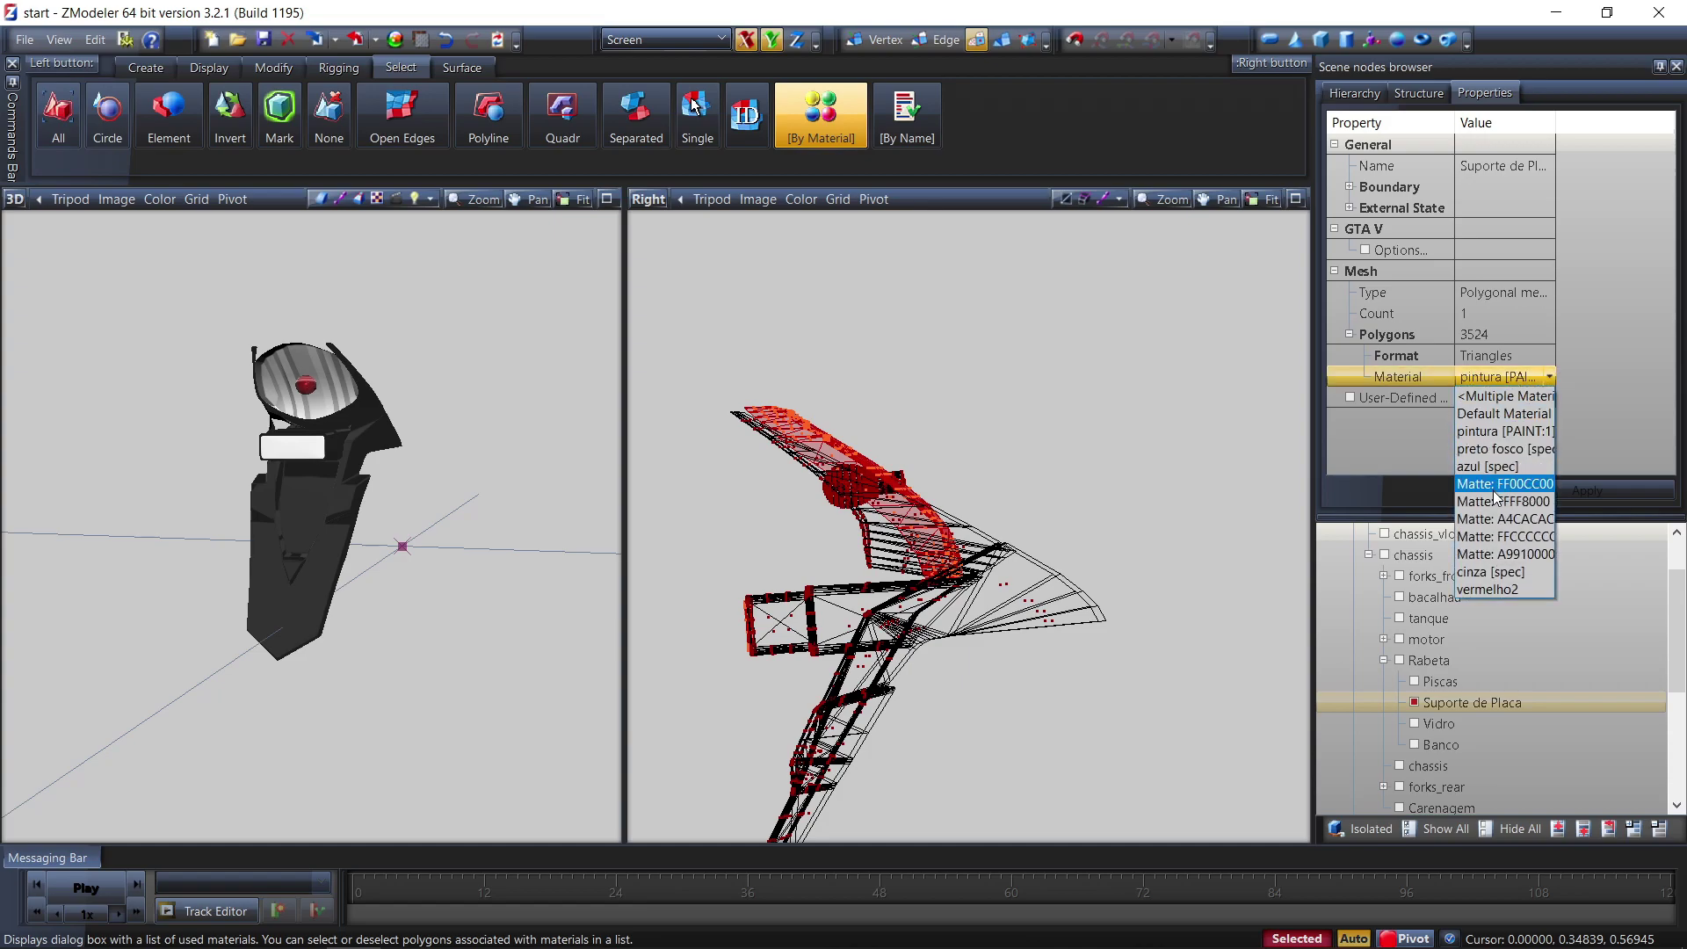
left_click(1494, 590)
left_click(1582, 491)
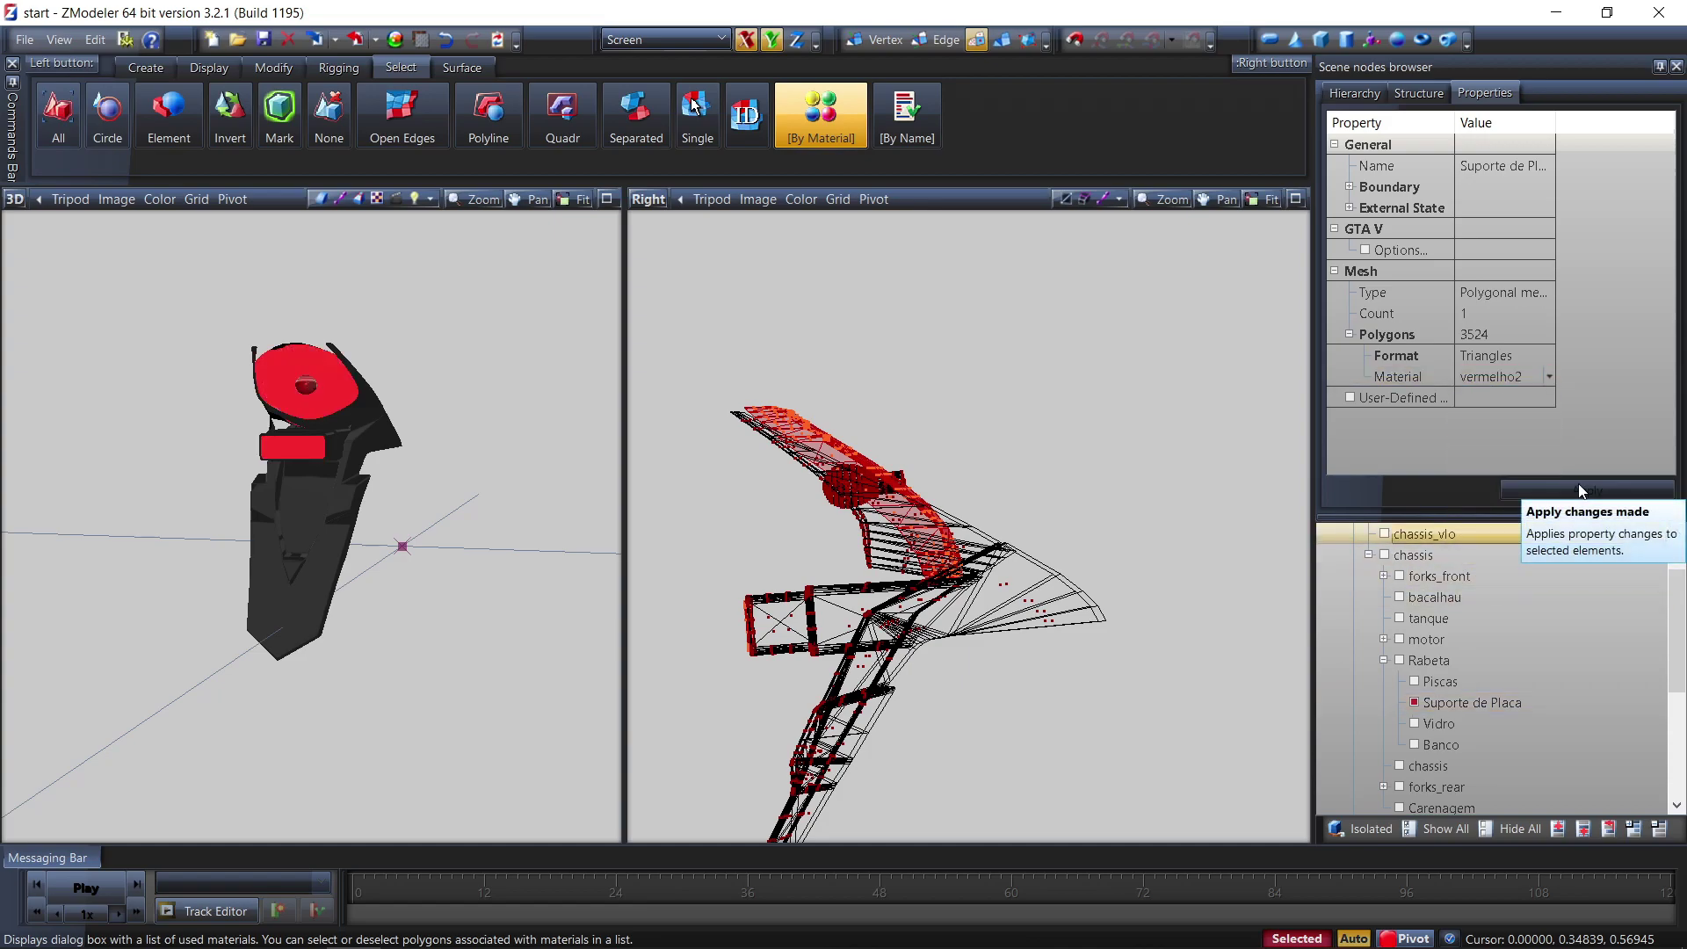
middle_click_drag(282, 527, 375, 509)
left_click(1093, 401)
key("4")
left_click(1137, 445)
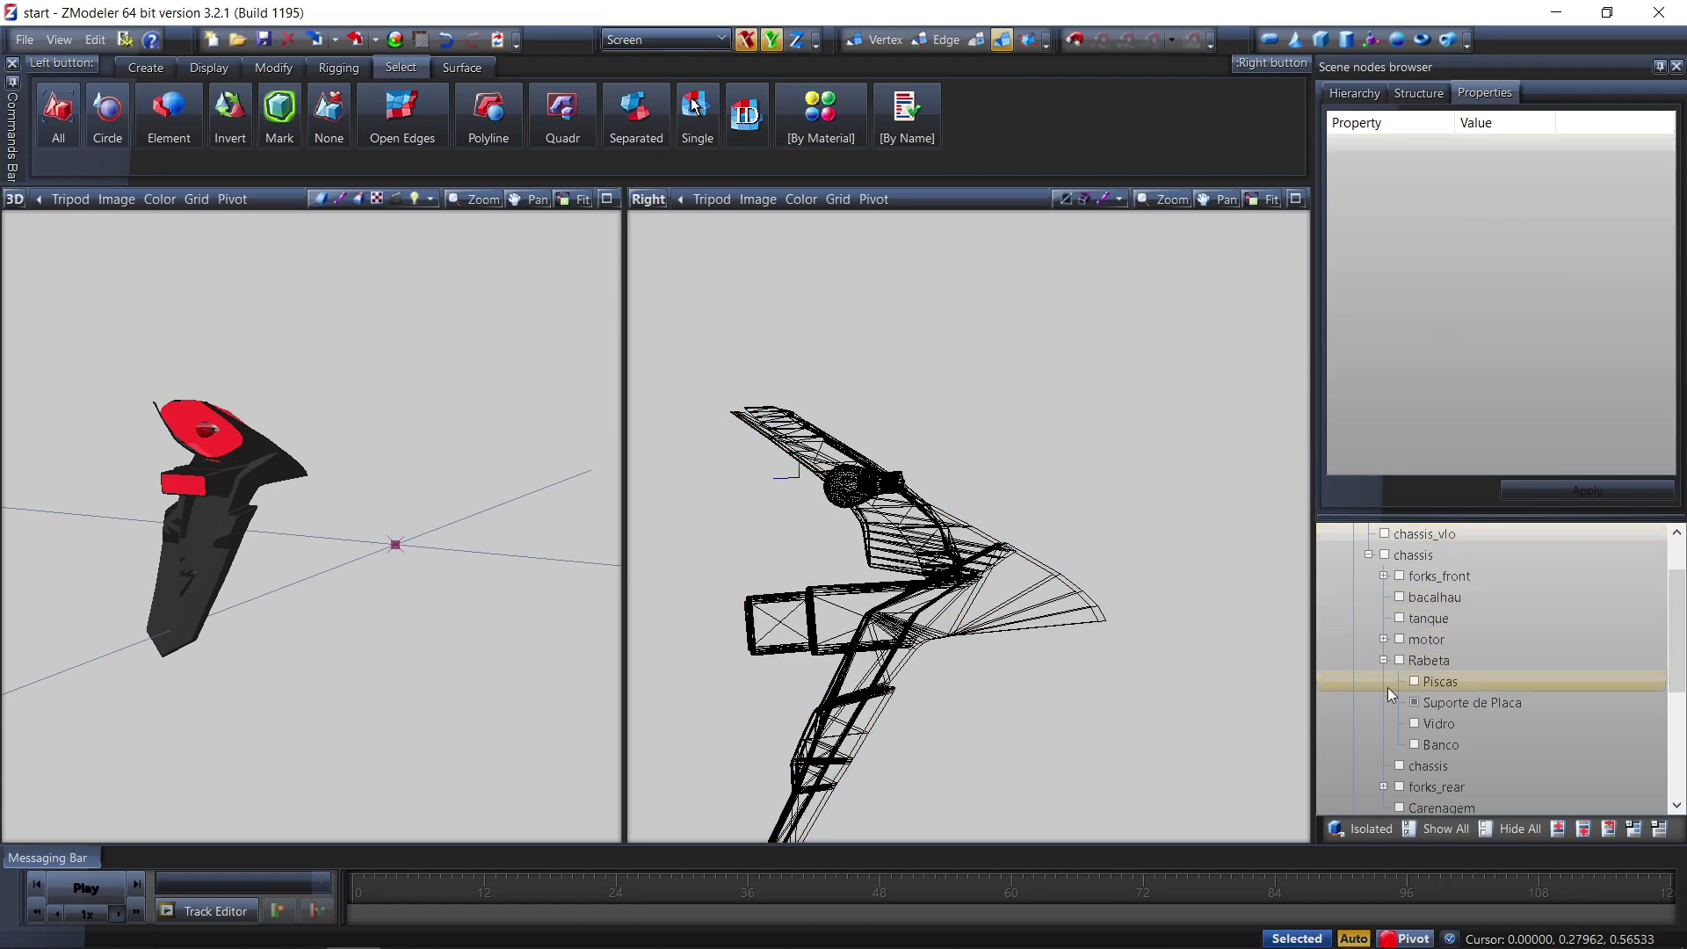
Hide Suporte de Placa, show only Banco and change the Right view to Top to examine the seat
left_click(1413, 703)
left_click(1415, 744)
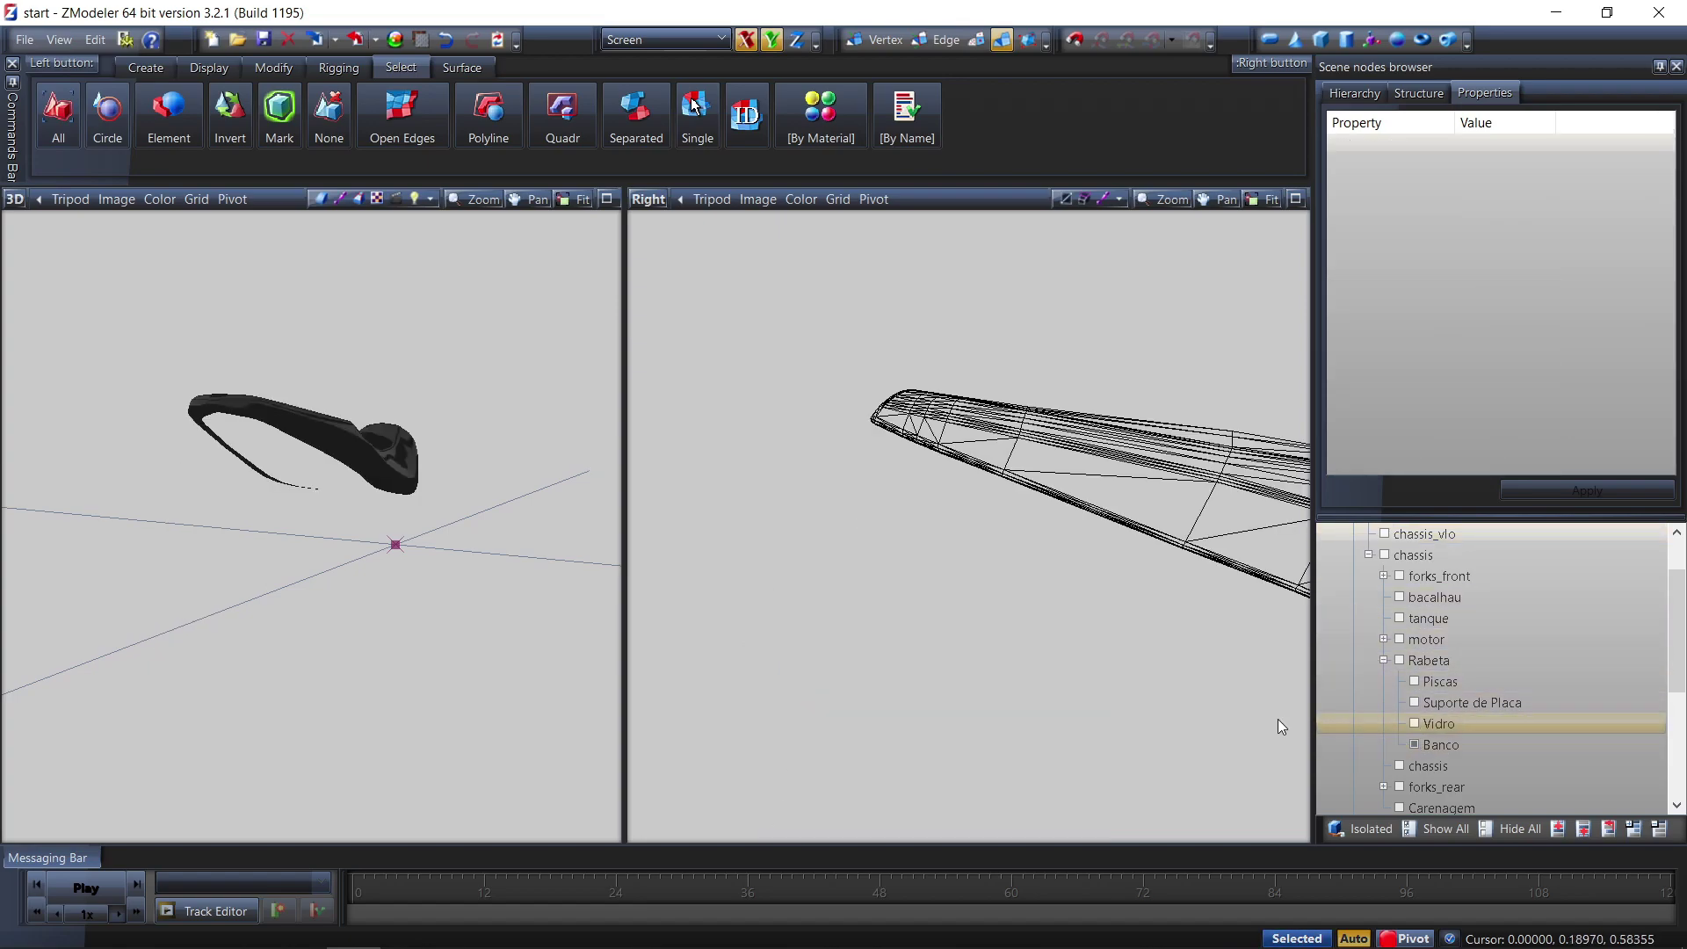
middle_click_drag(247, 540, 388, 593)
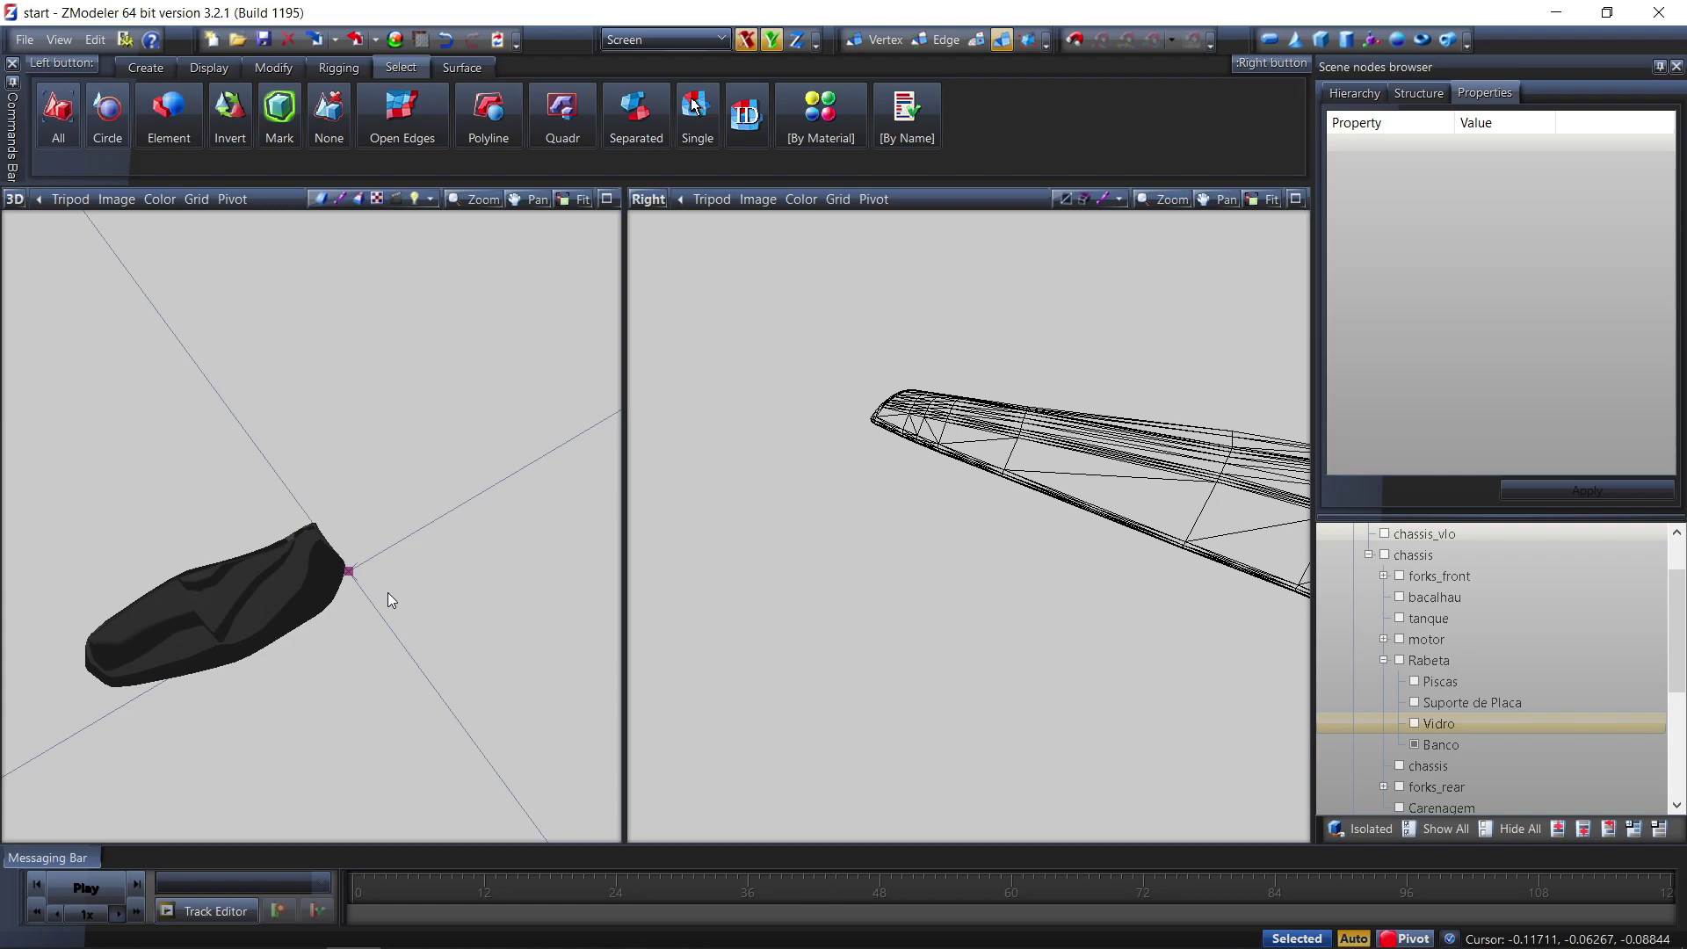
scroll(1010, 441, "down", 4)
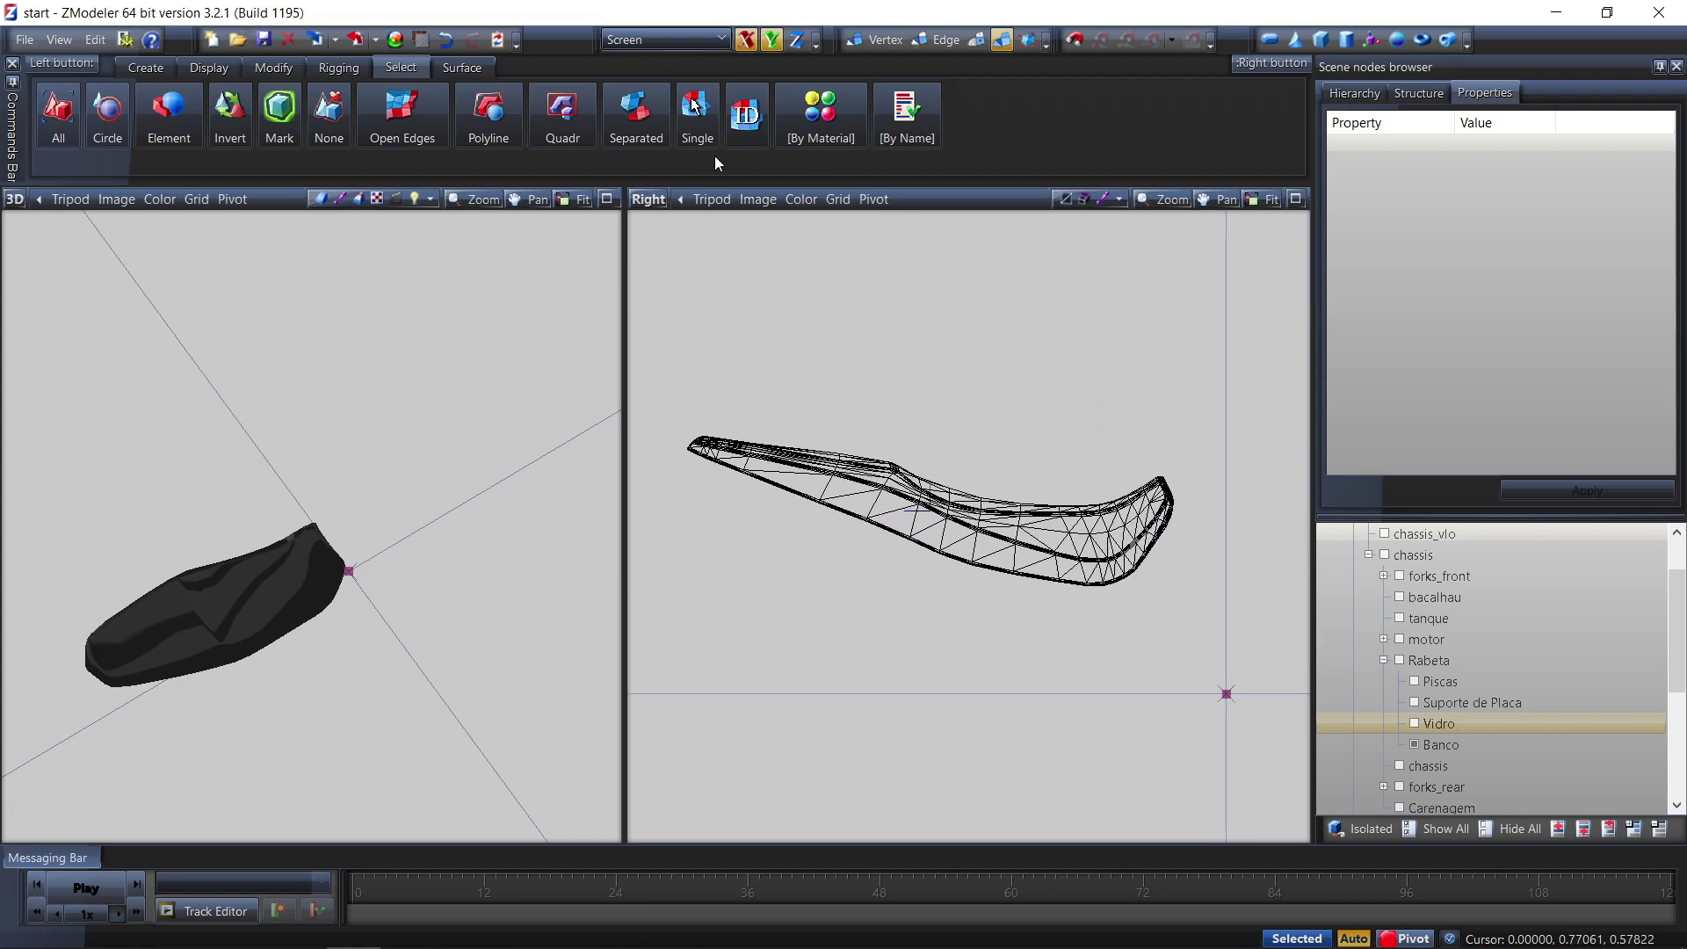
left_click(647, 199)
left_click(673, 301)
scroll(969, 499, "up", 5)
scroll(142, 621, "up", 5)
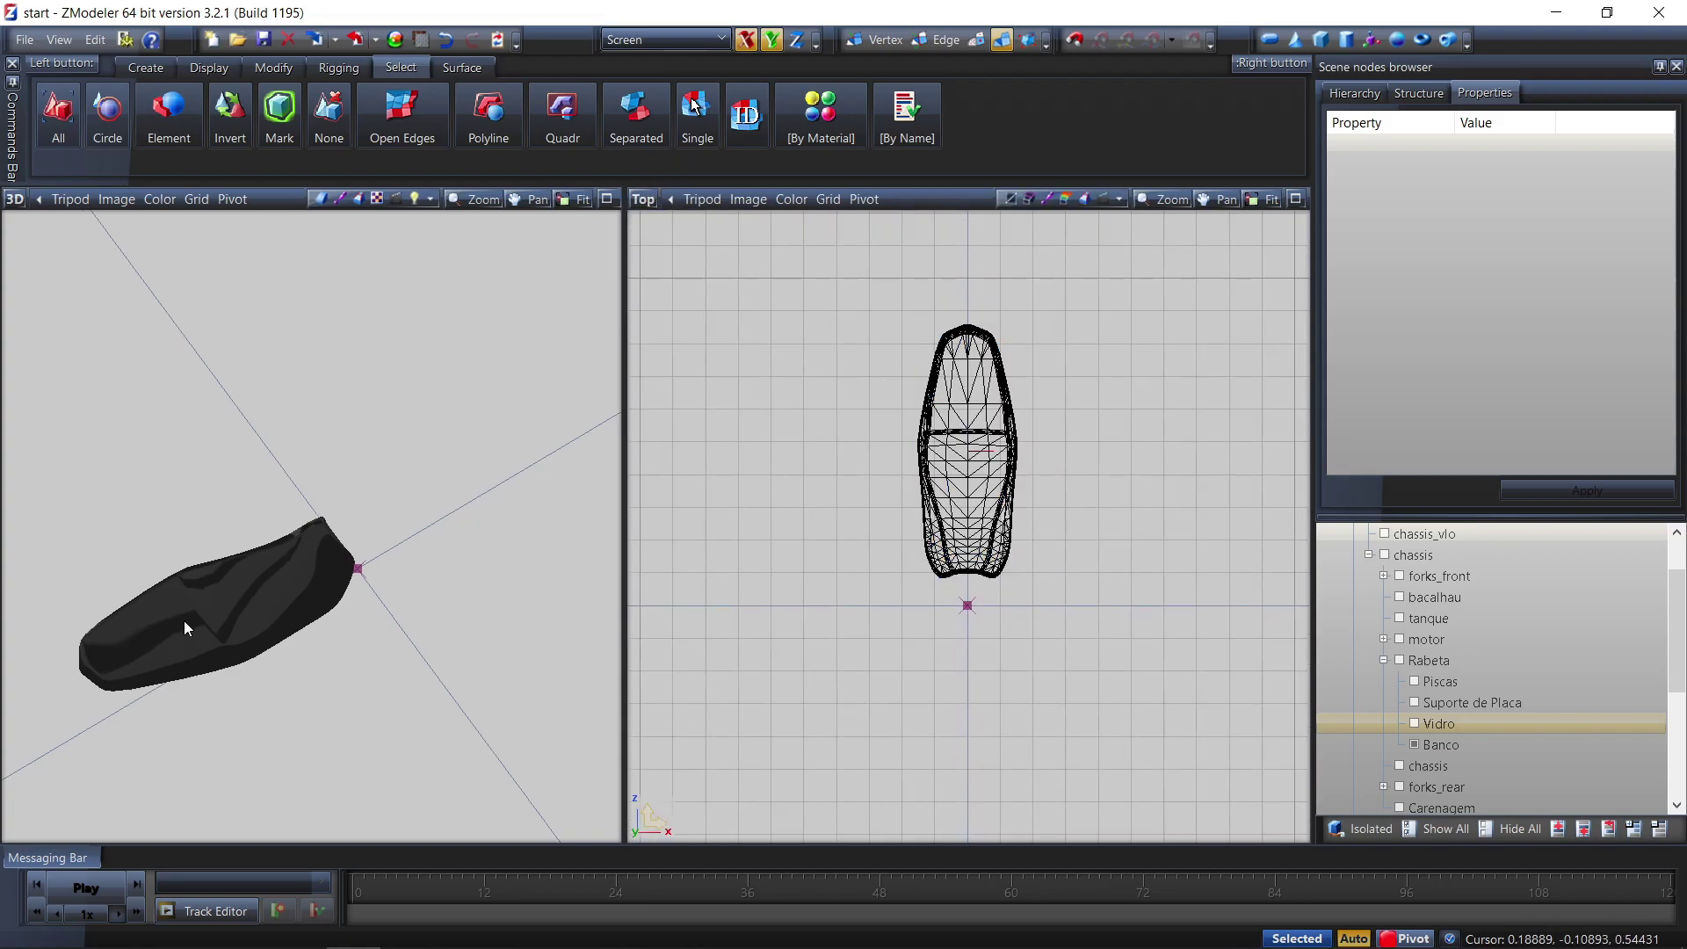
scroll(88, 630, "up", 3)
scroll(72, 638, "down", 3)
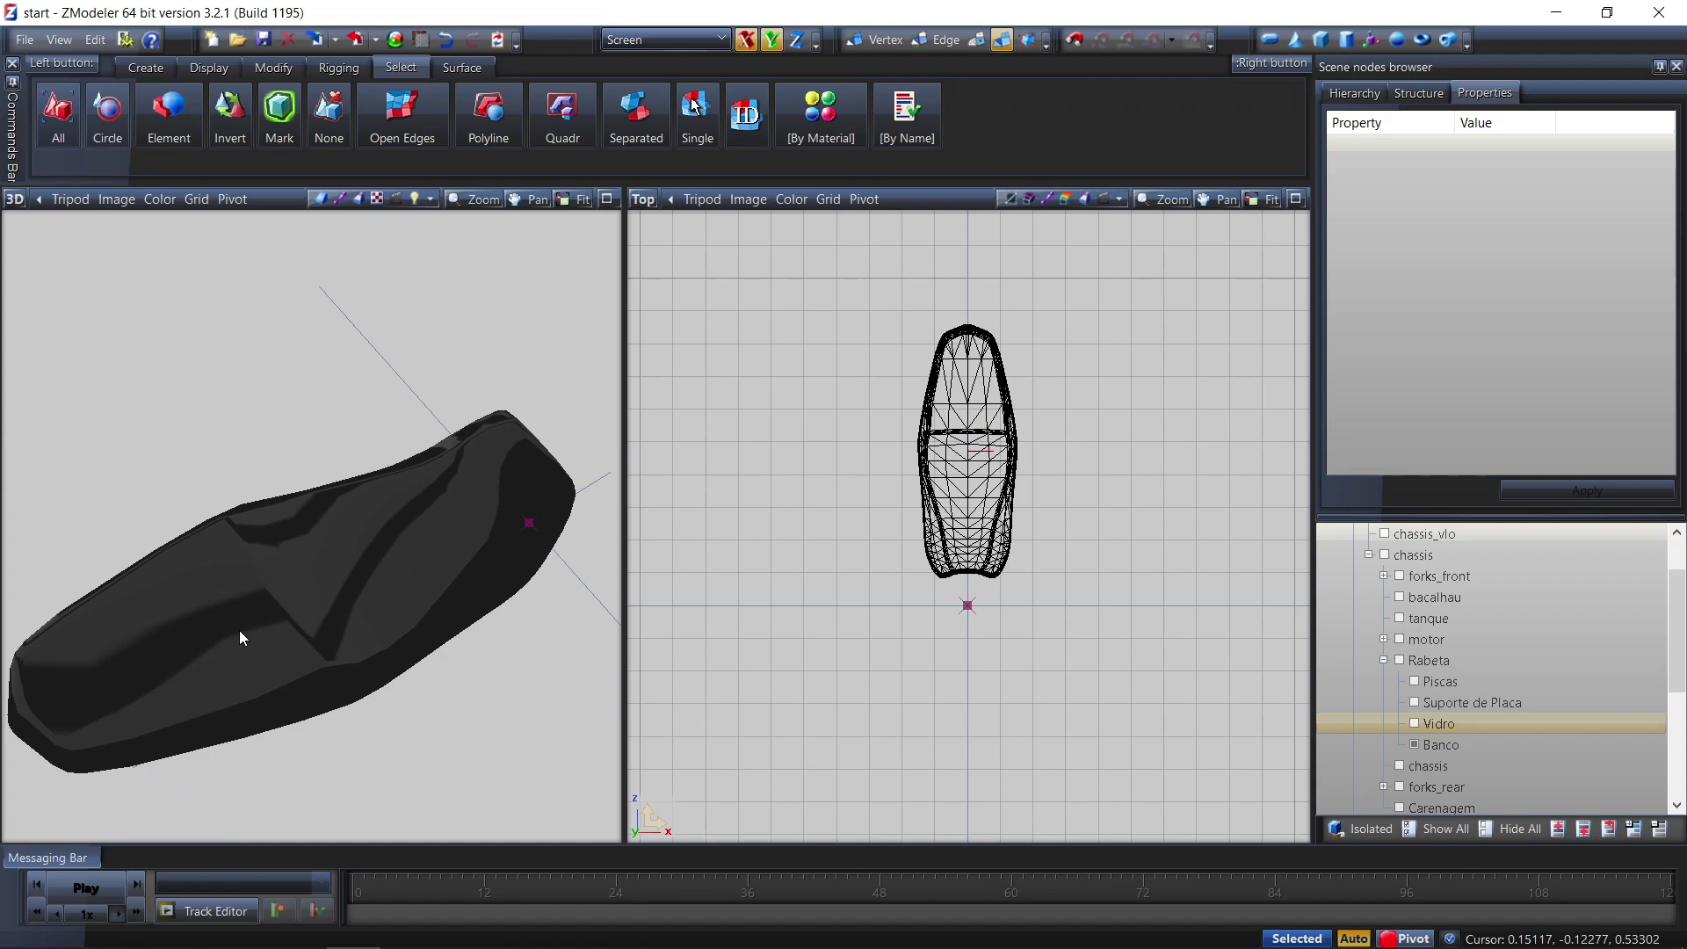
Create a new material and name it banco
left_click(397, 48)
left_click(900, 148)
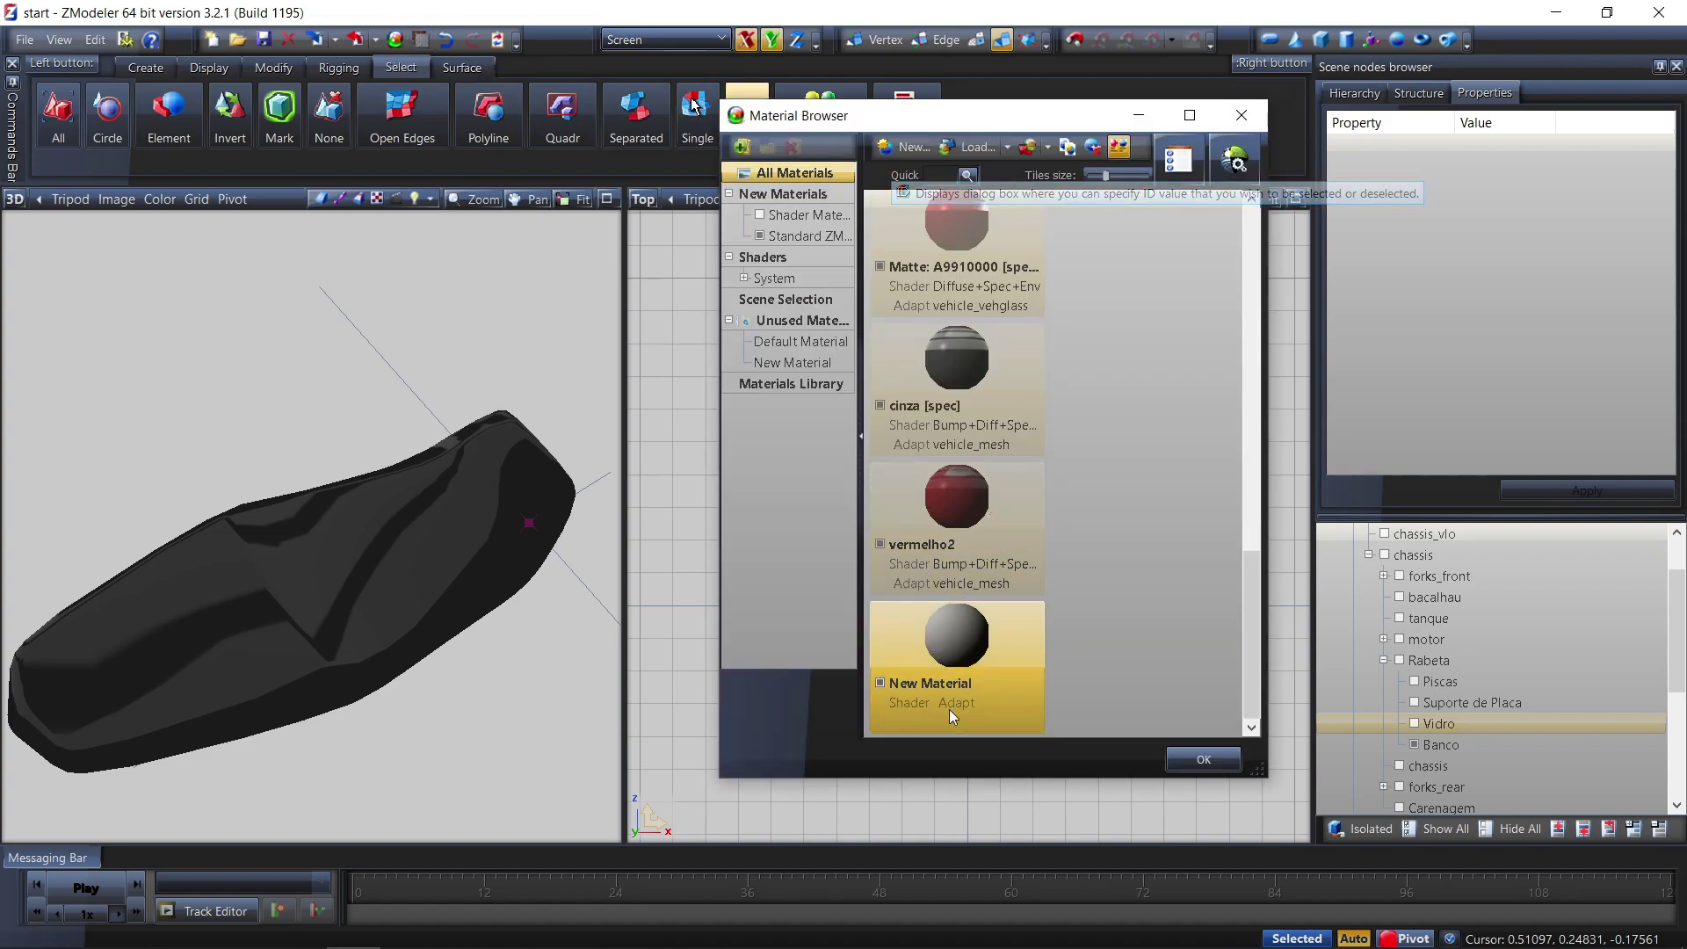
left_click(962, 685)
left_click_drag(972, 684, 880, 685)
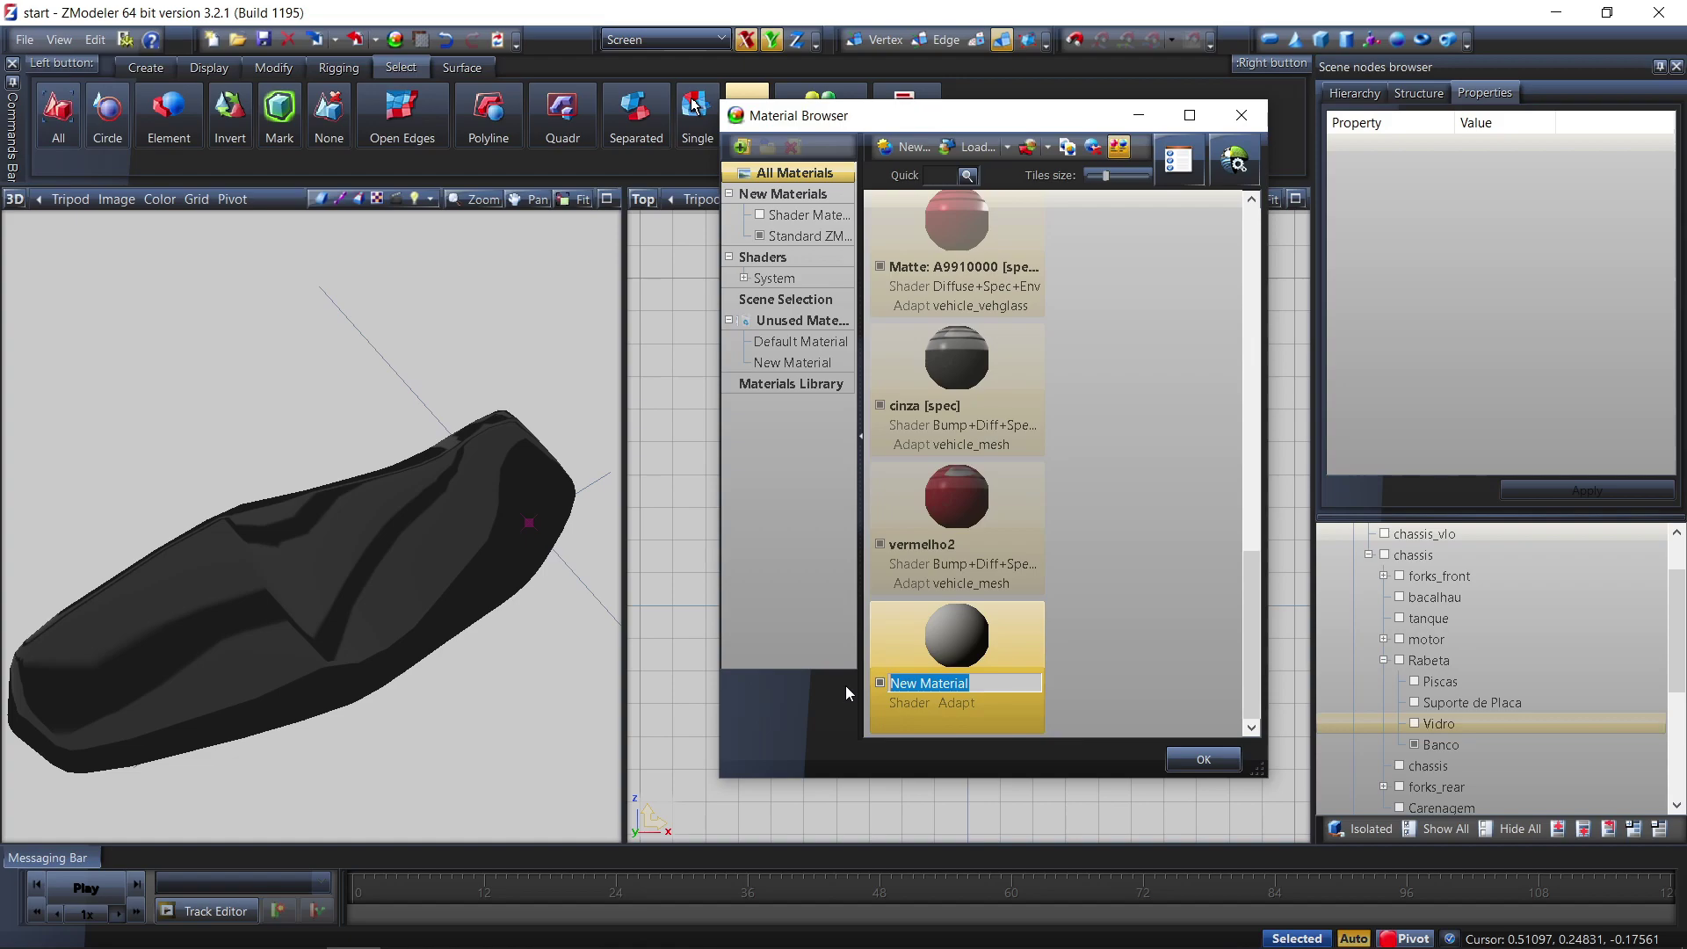
type("ban")
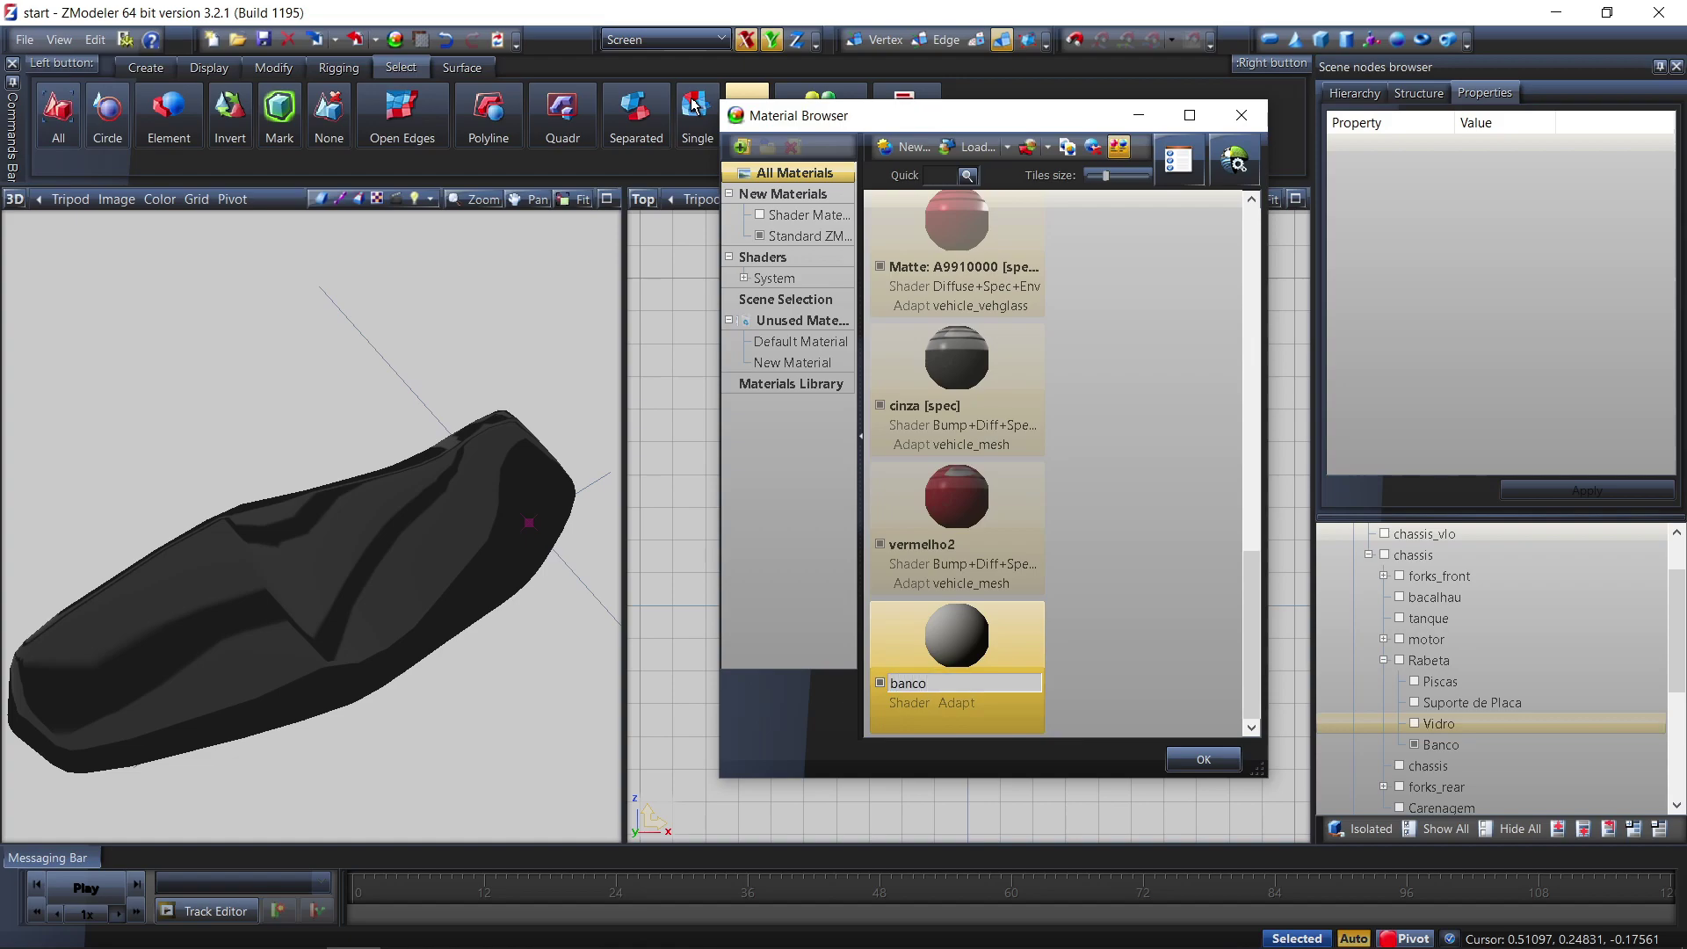
type("co")
key("Return")
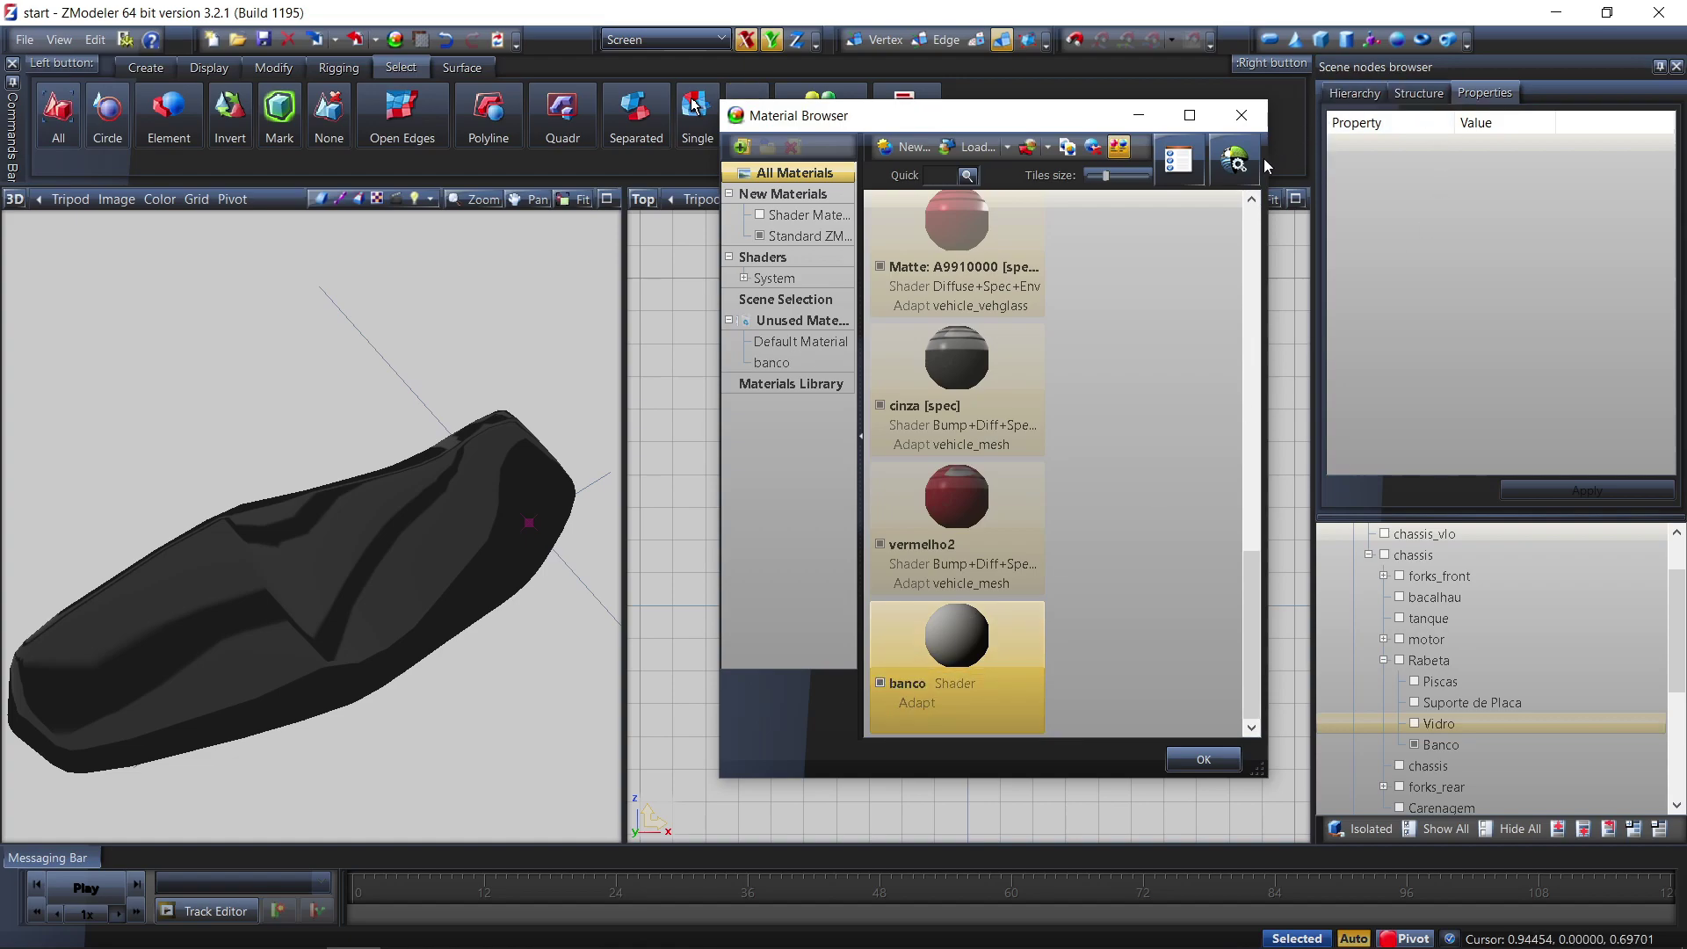
Convert the banco material to the GTAV vehicle_mesh shader
left_click(1235, 160)
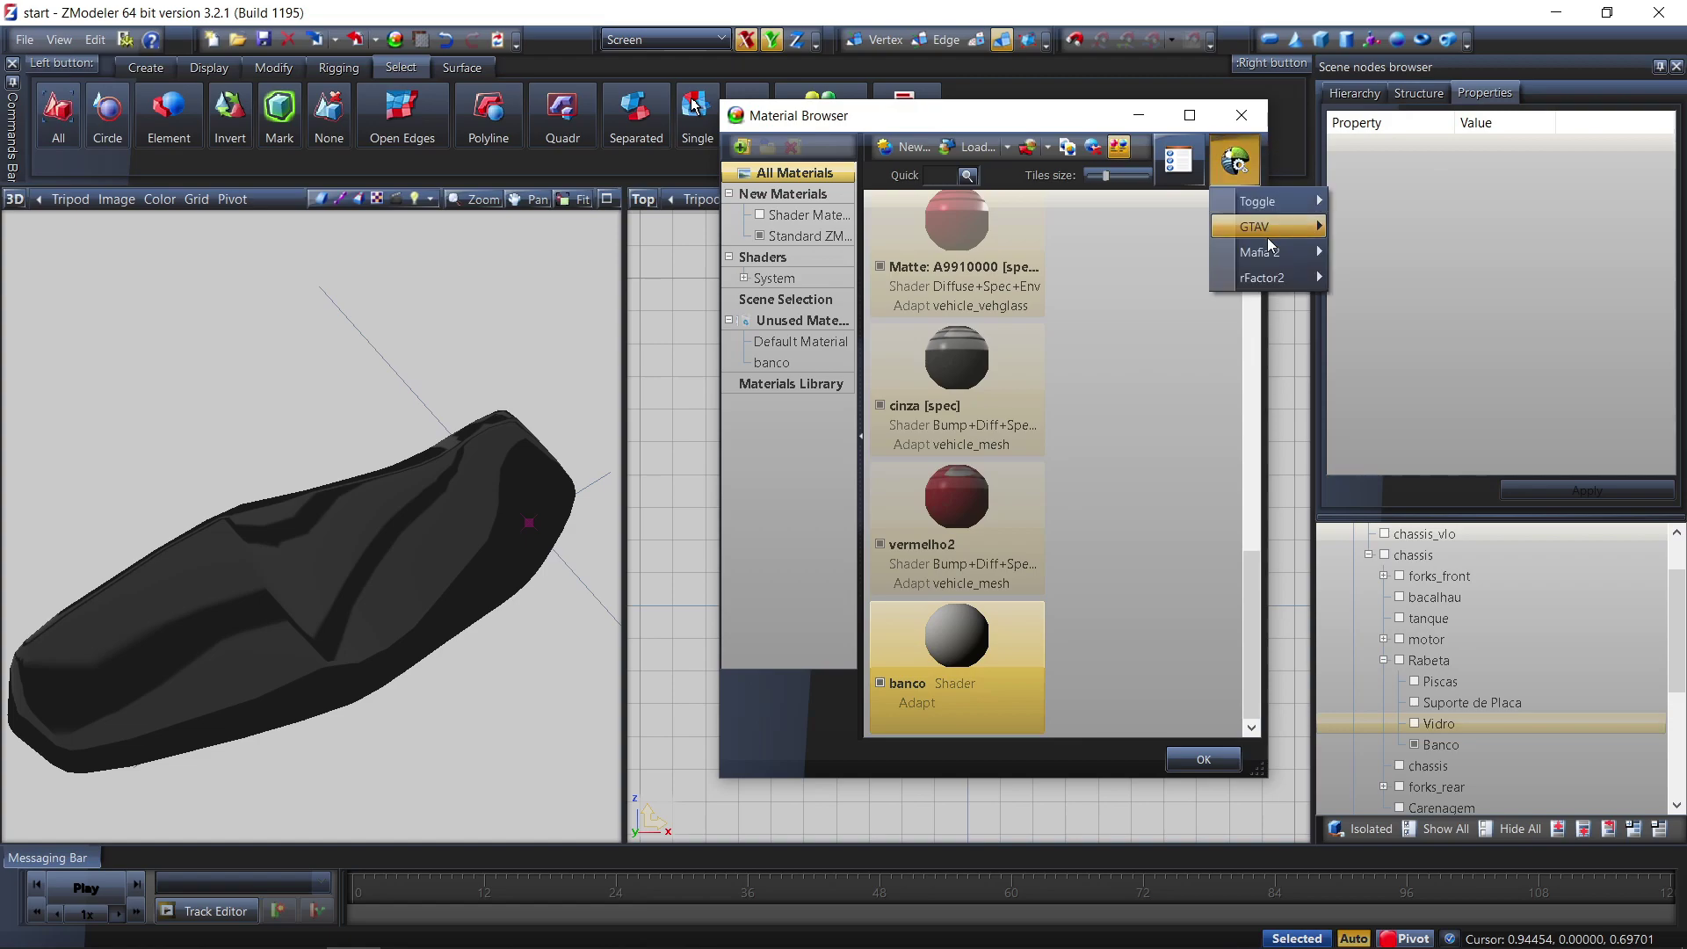
mouse_move(1276, 236)
mouse_move(1448, 378)
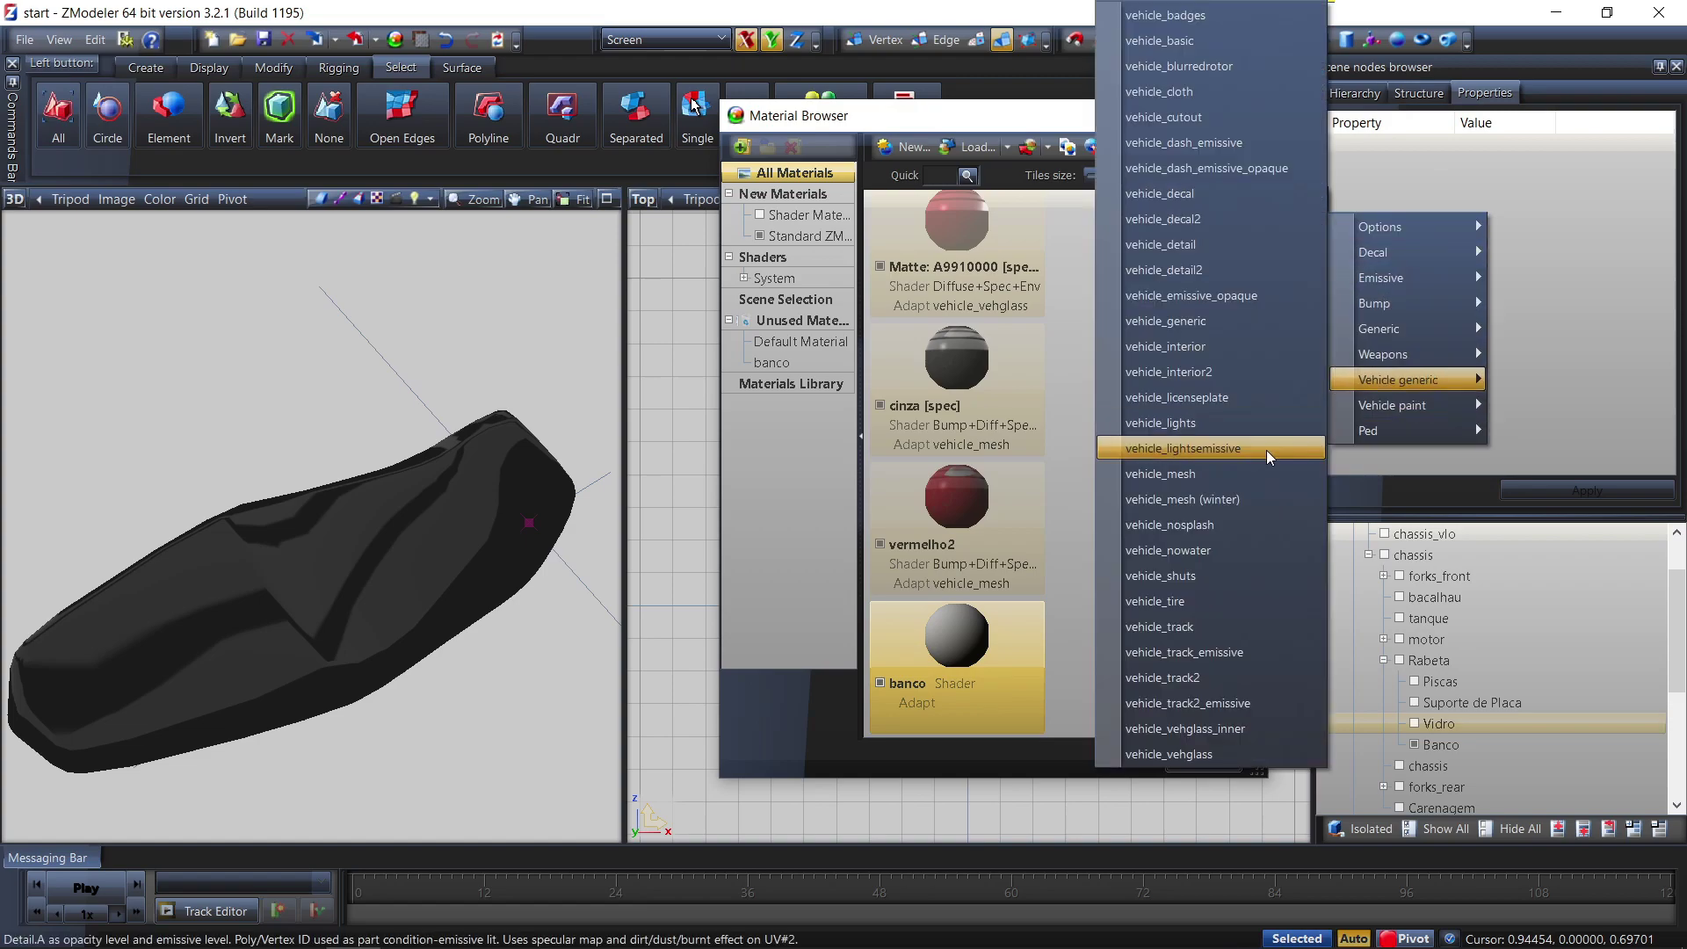
left_click(1206, 476)
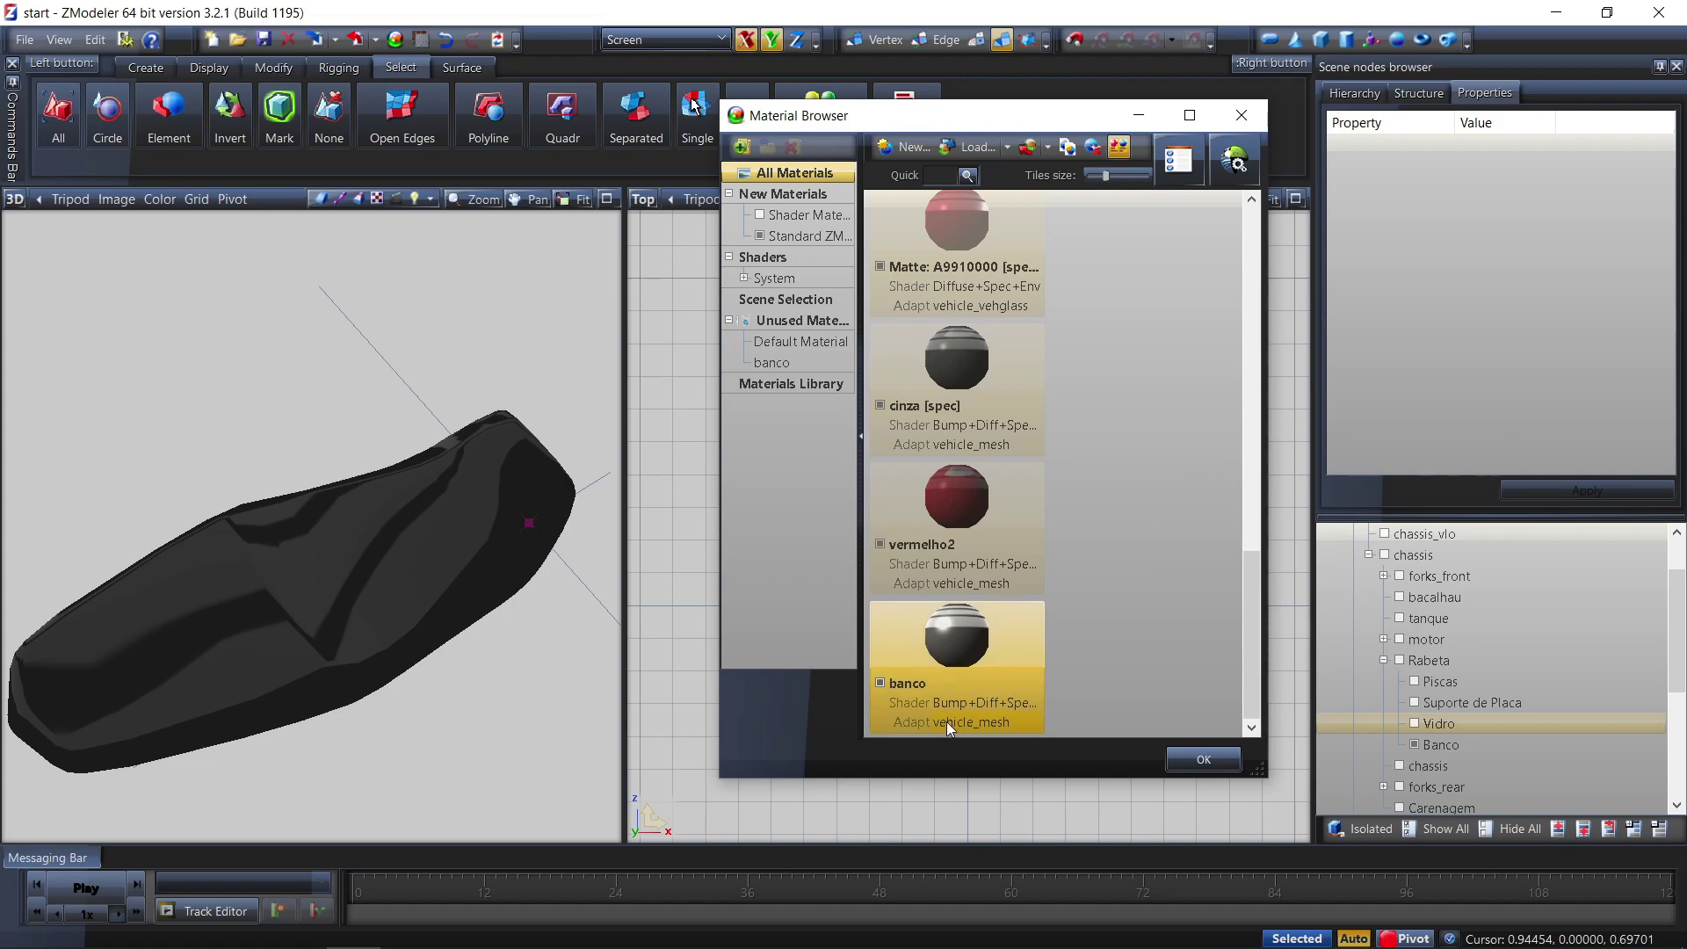
Open the banco material's properties and raise its specular power to the maximum
double_click(951, 650)
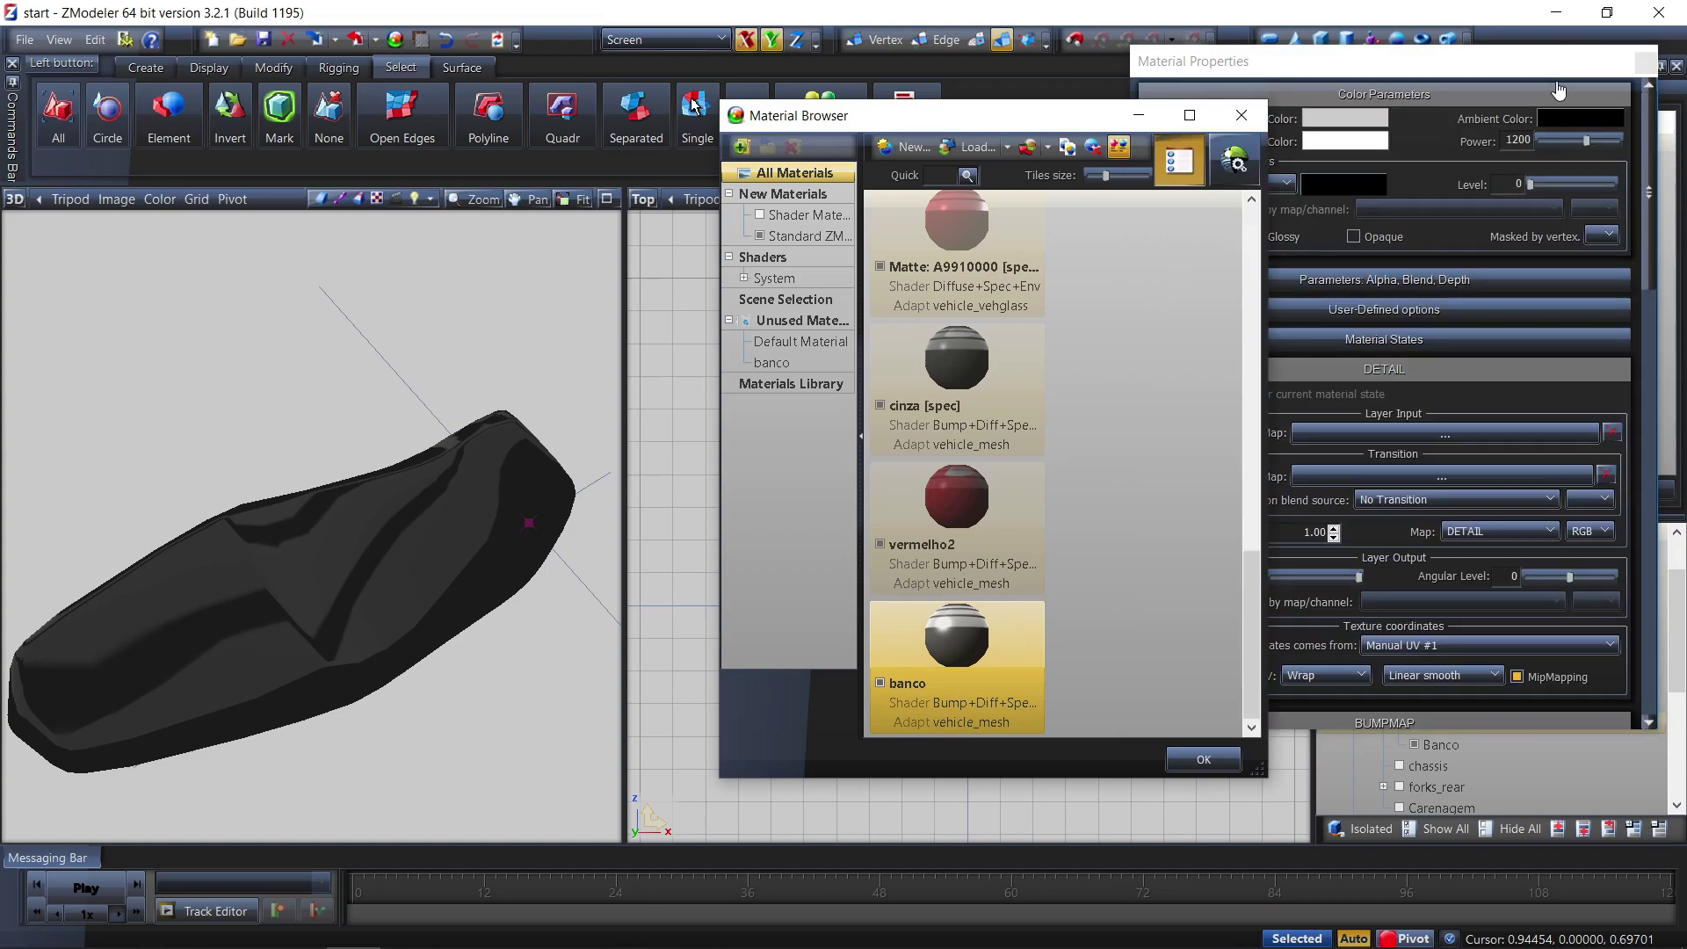
left_click(1570, 68)
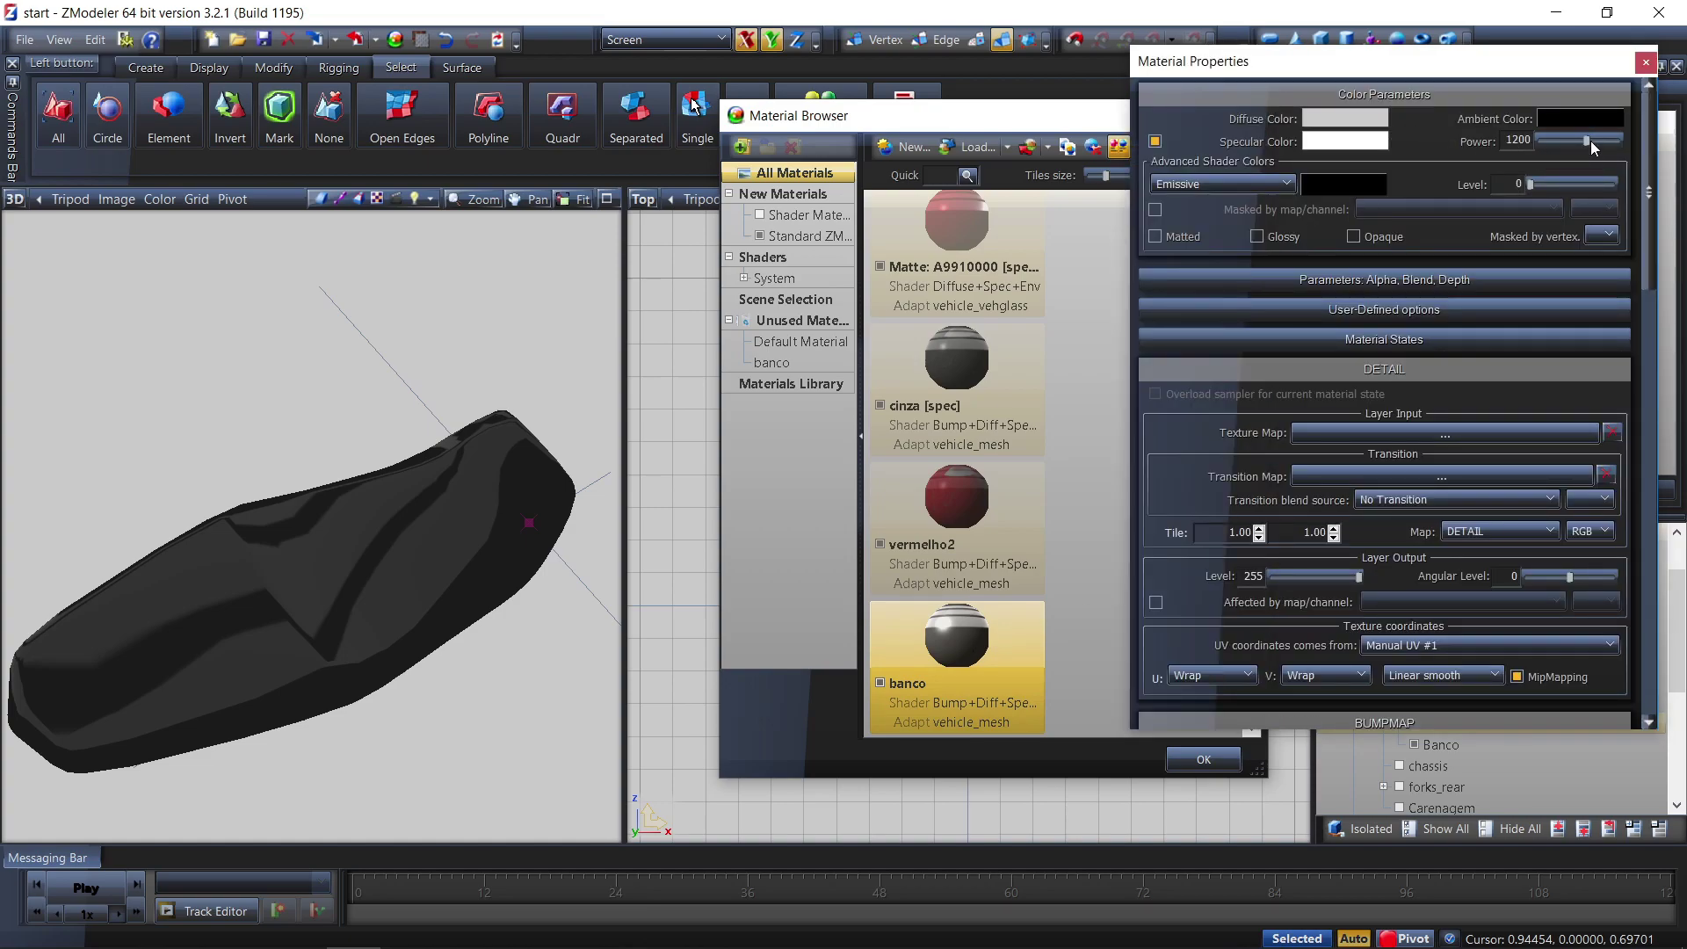
left_click_drag(1585, 139, 1649, 141)
Load carpet_grey.png and carpet_grey_n.png from the texturas zmodeler folder while choosing banco's DETAIL texture
scroll(1649, 170, "down", 2)
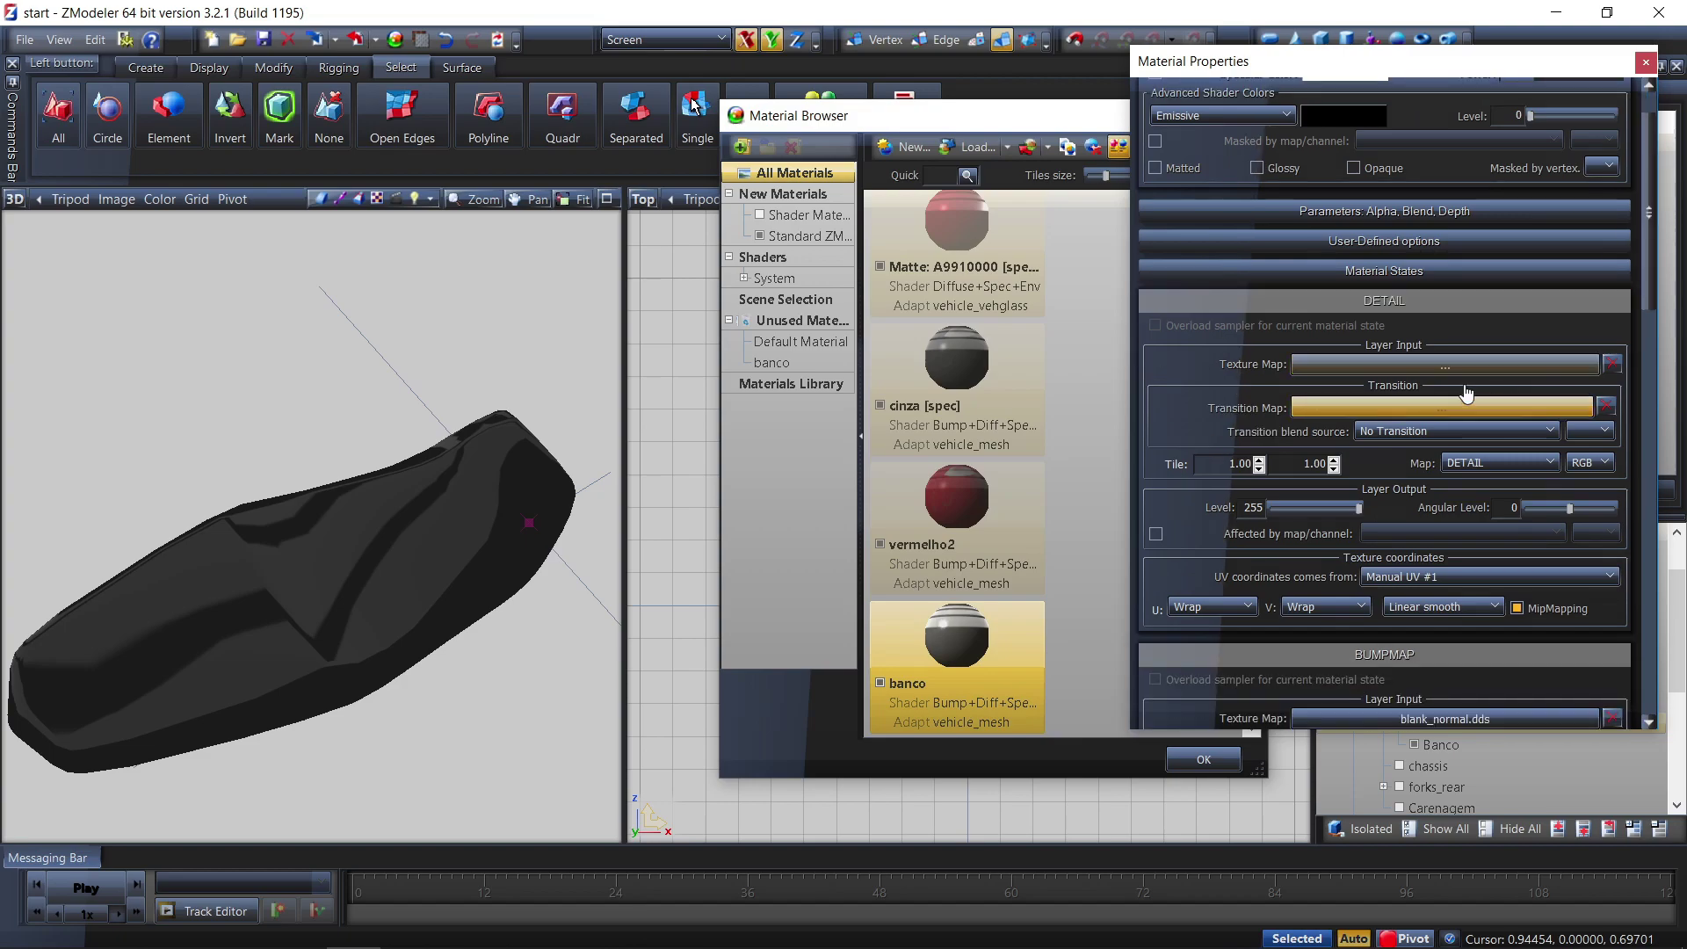
left_click(1457, 361)
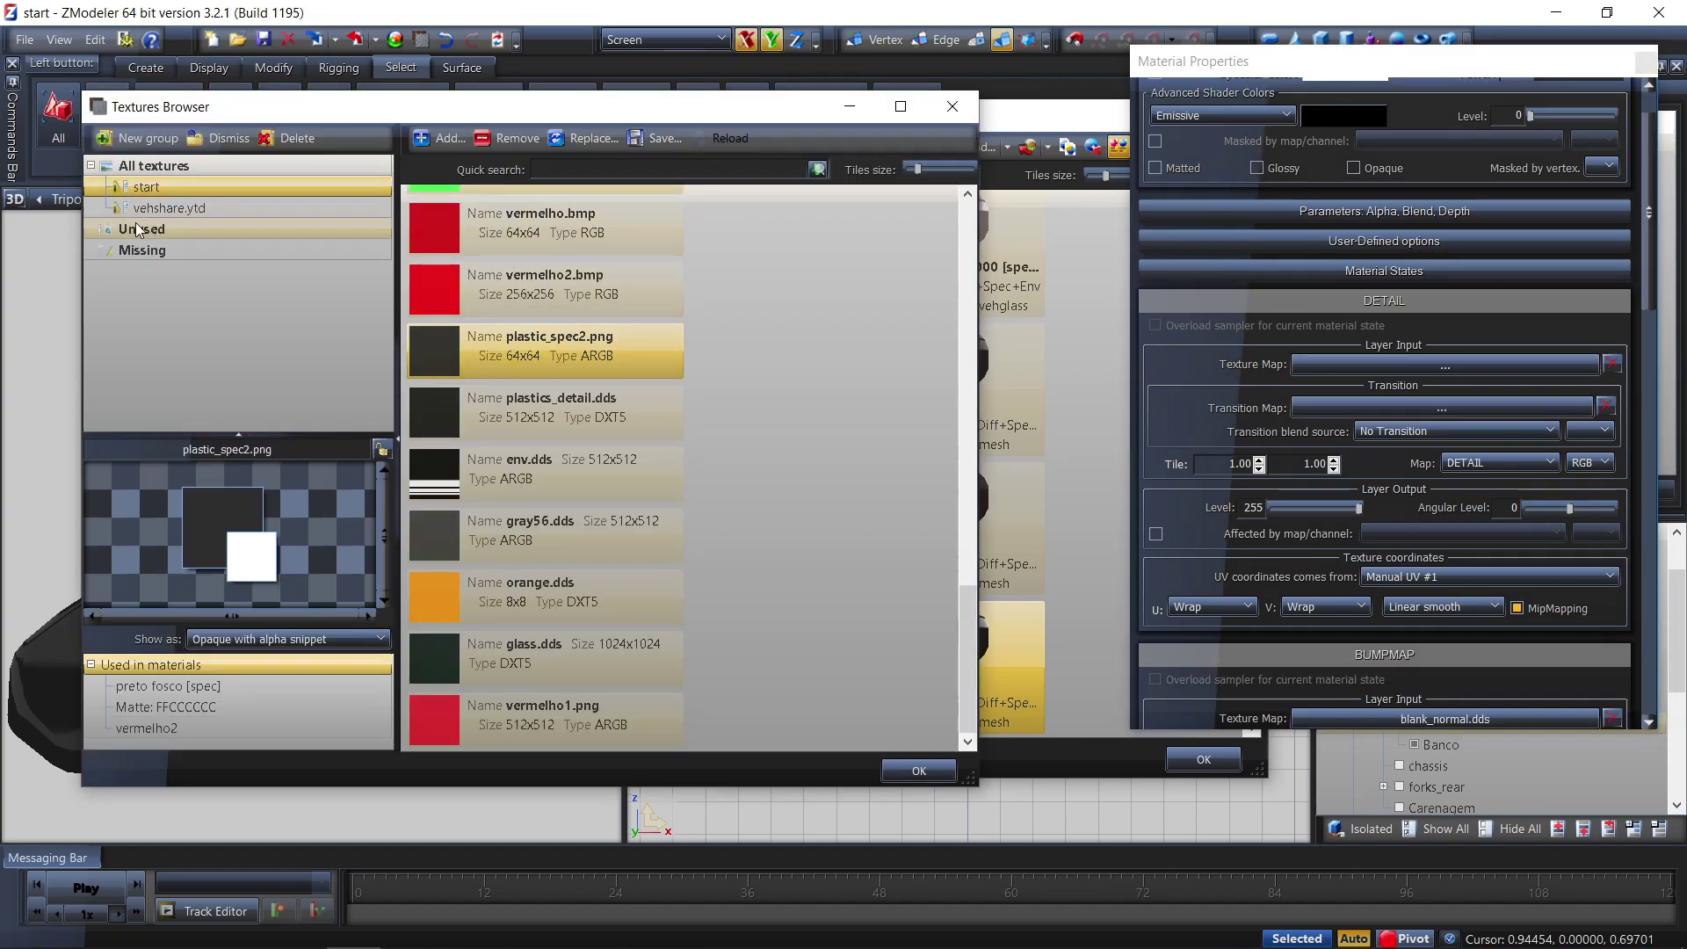
left_click(442, 138)
left_click(424, 431)
type("carbon")
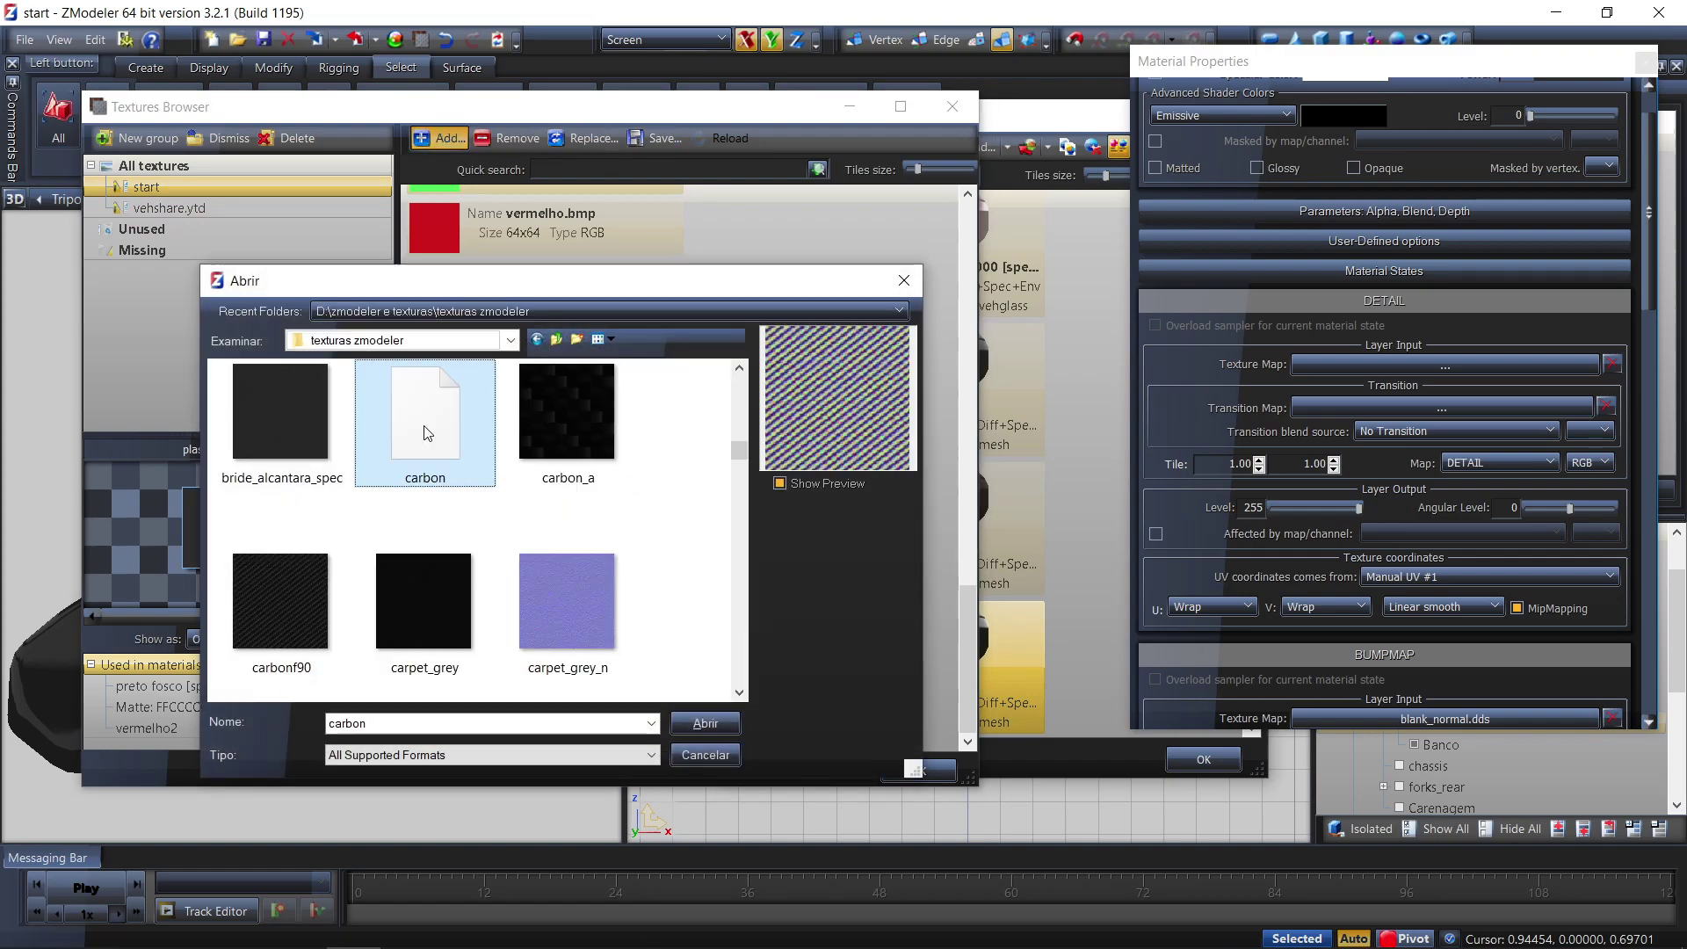
scroll(468, 569, "down", 1)
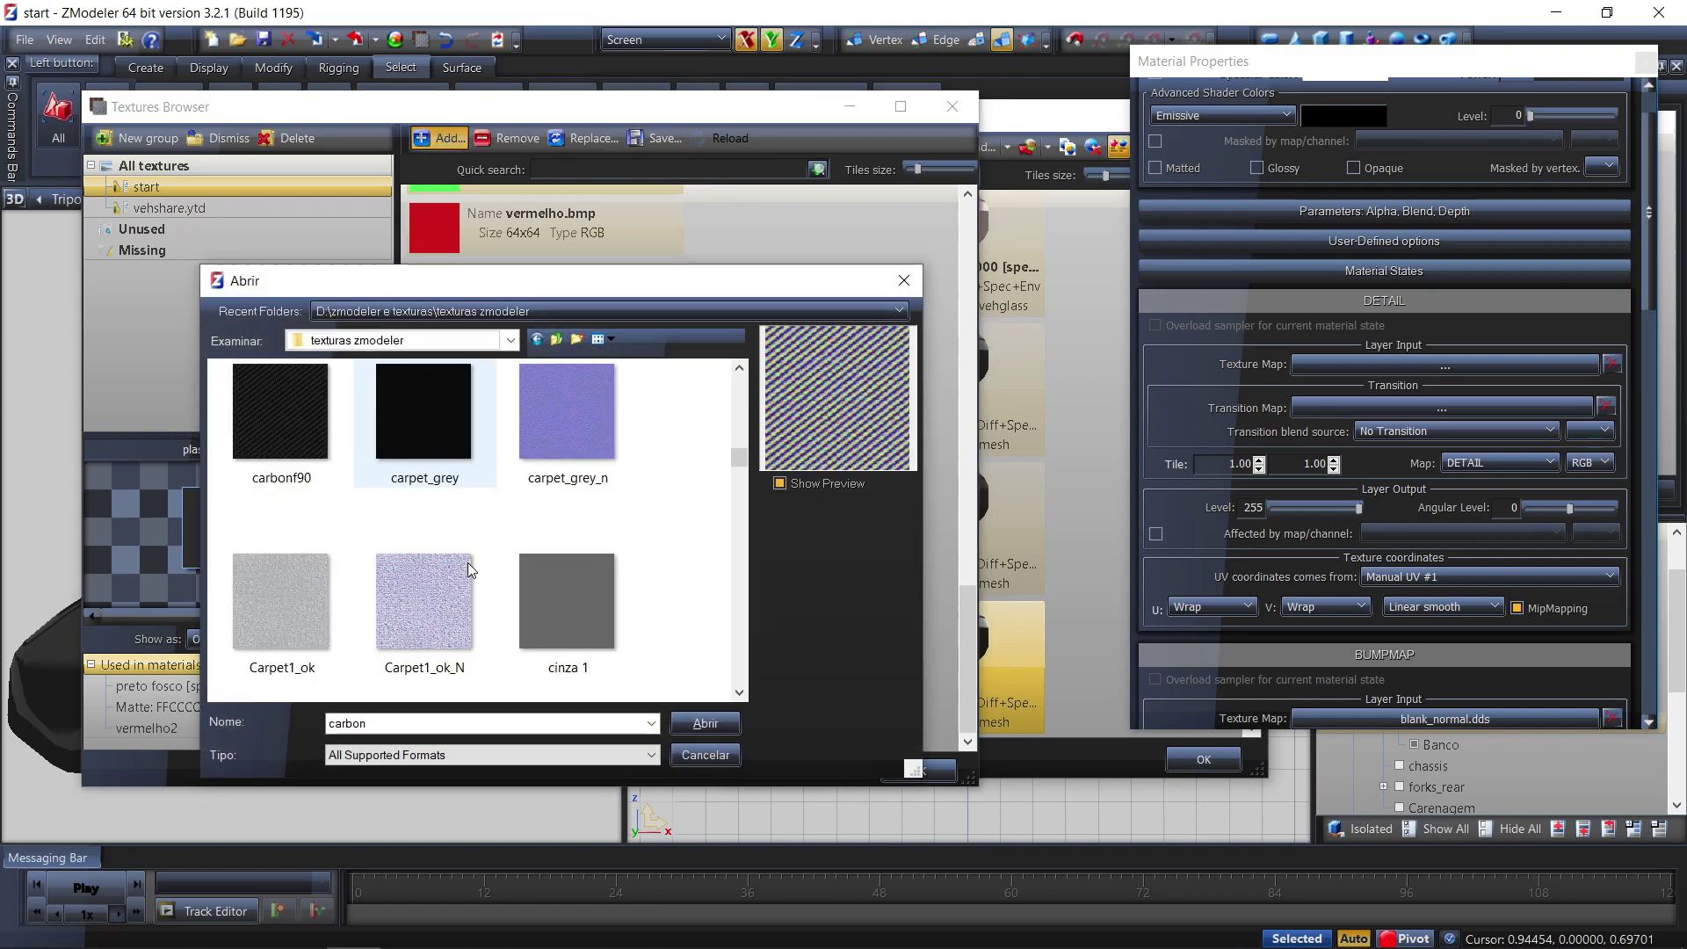
left_click(422, 453)
left_click(567, 451, "ctrl")
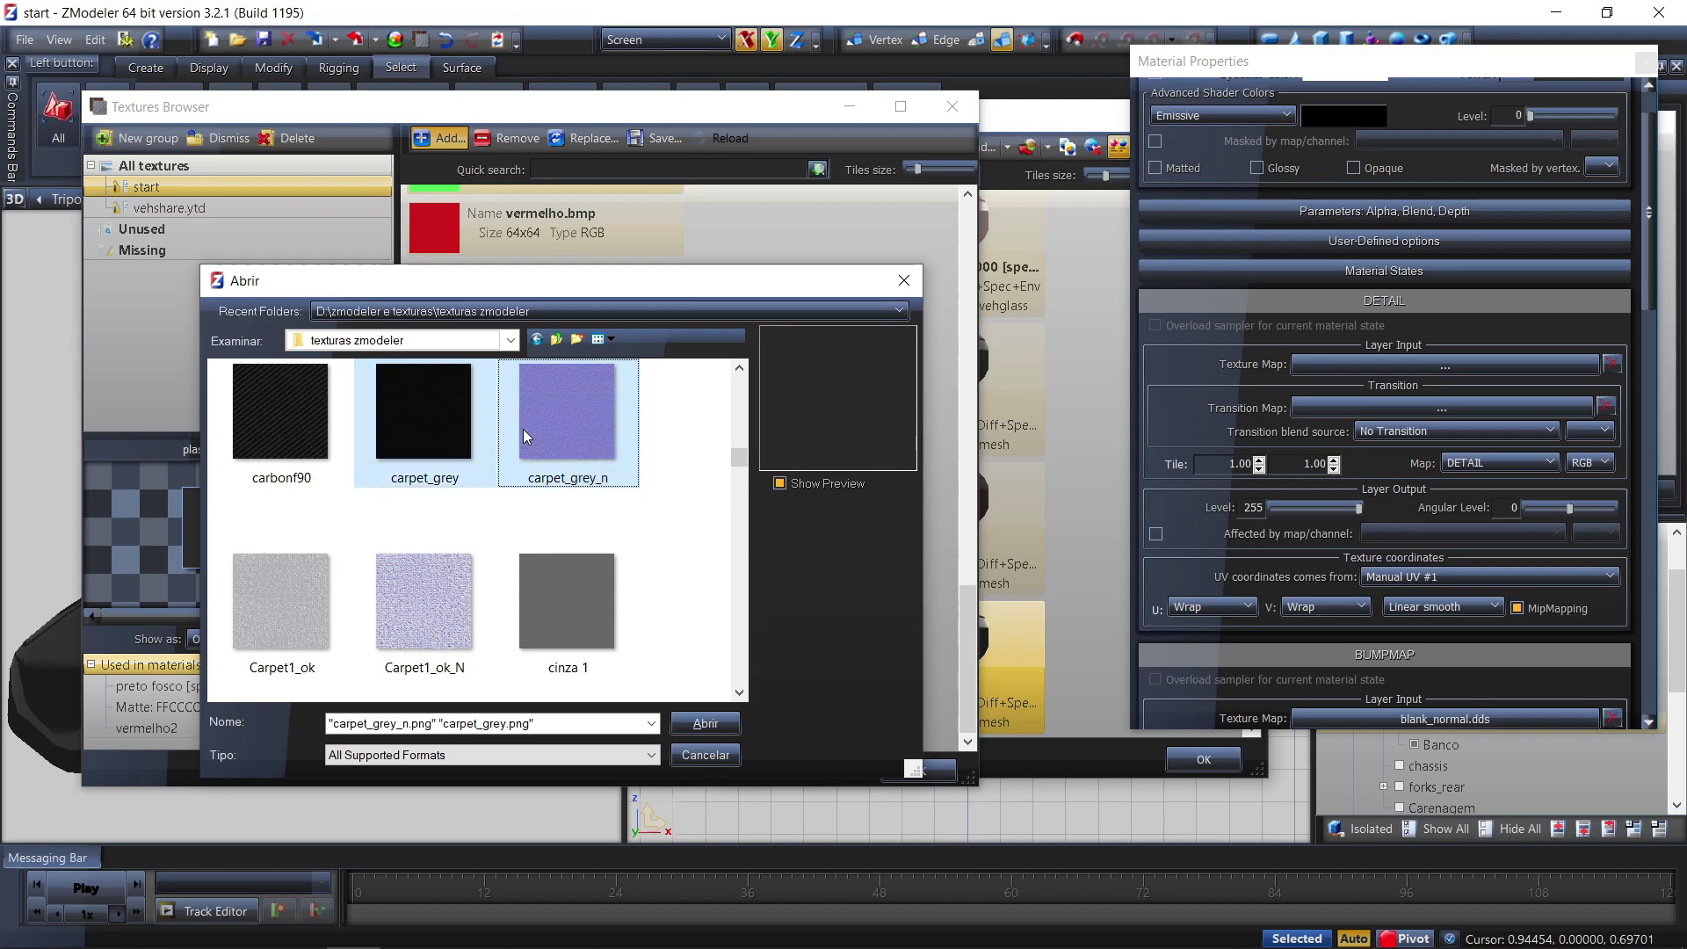
left_click(609, 439)
left_click(424, 427, "ctrl")
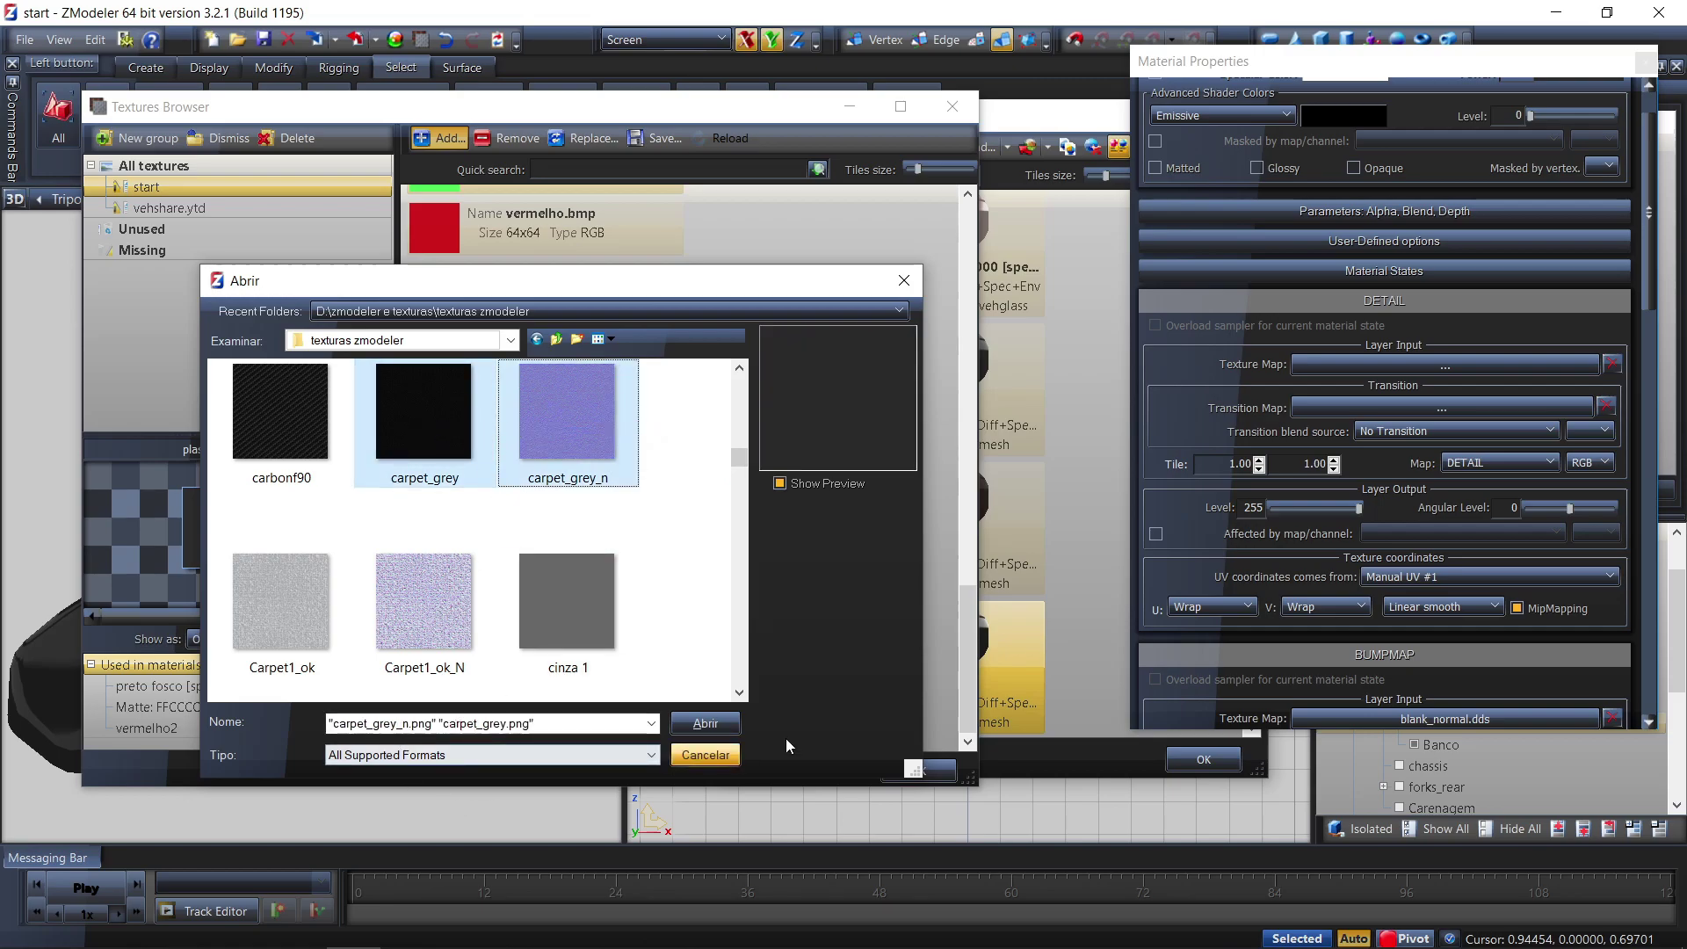
left_click(706, 724)
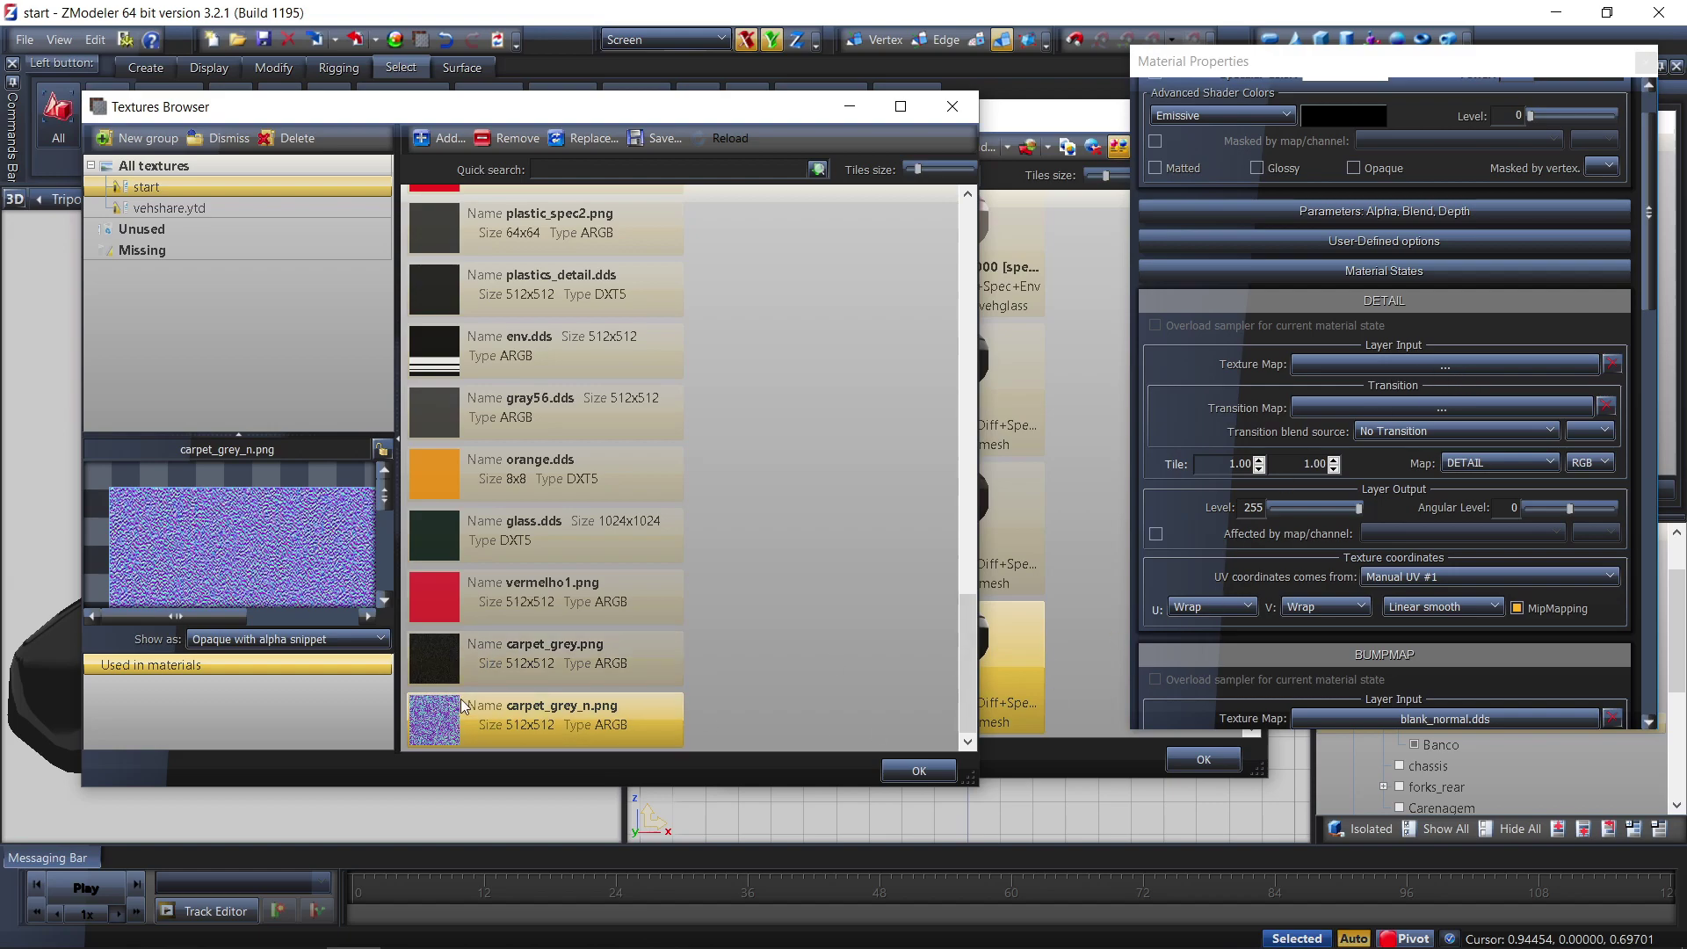
Assign carpet_grey.png as banco's DETAIL texture and carpet_grey_n.png as its BUMPMAP texture
left_click(436, 650)
left_click(919, 770)
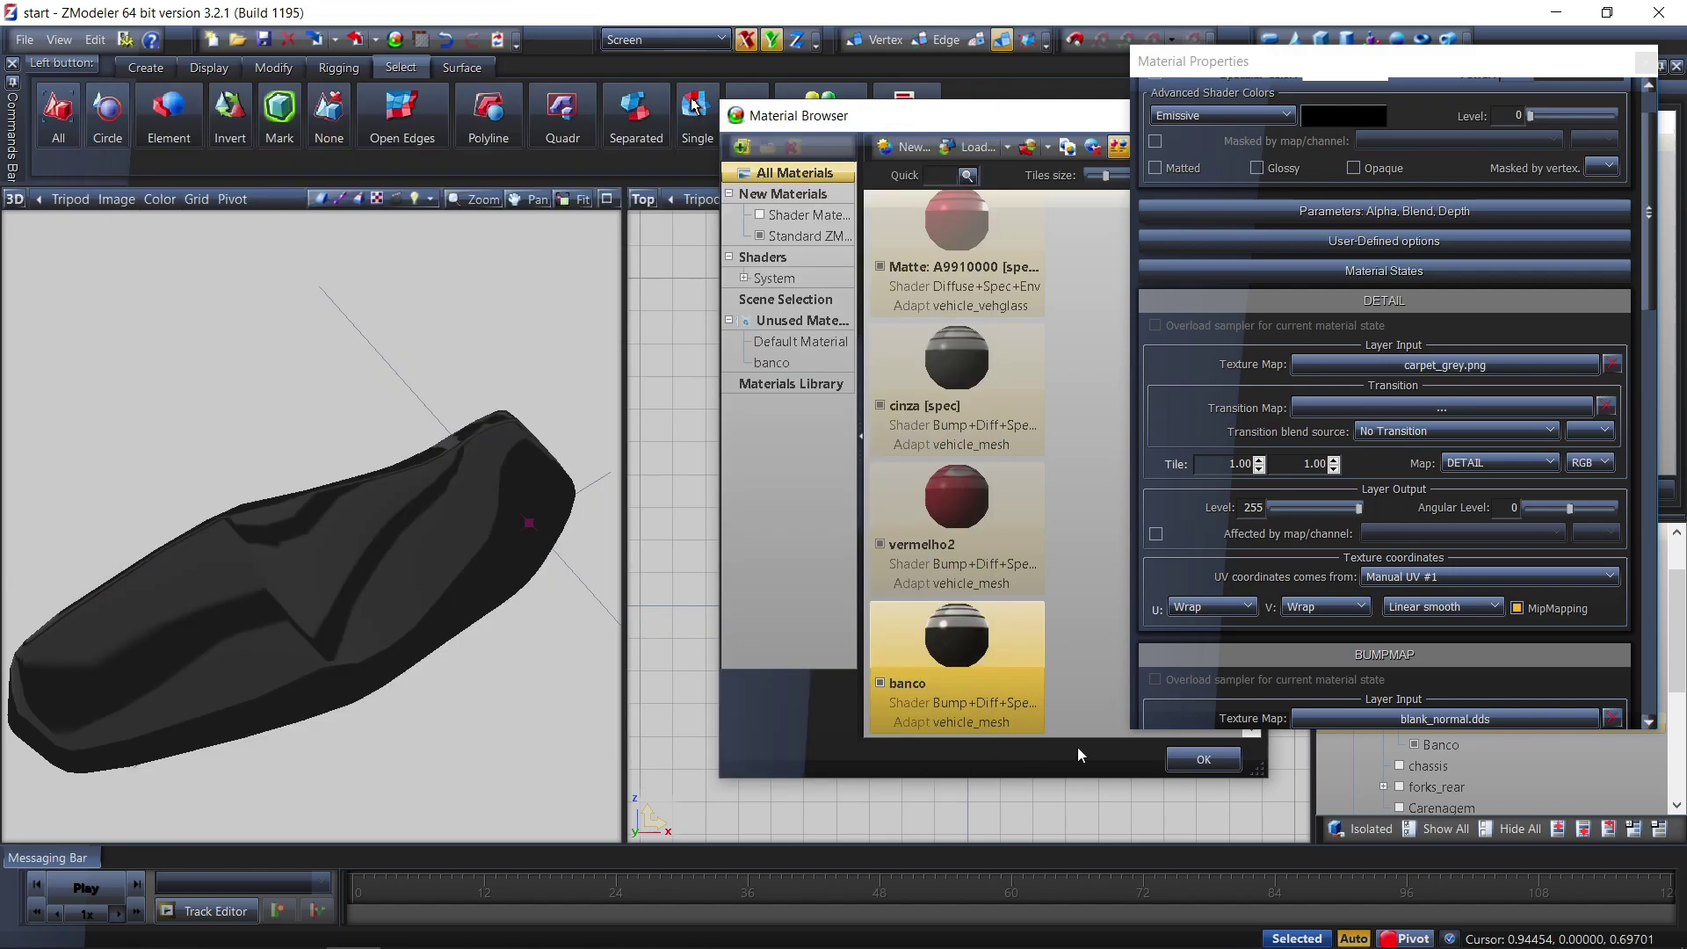
scroll(1656, 322, "down", 3)
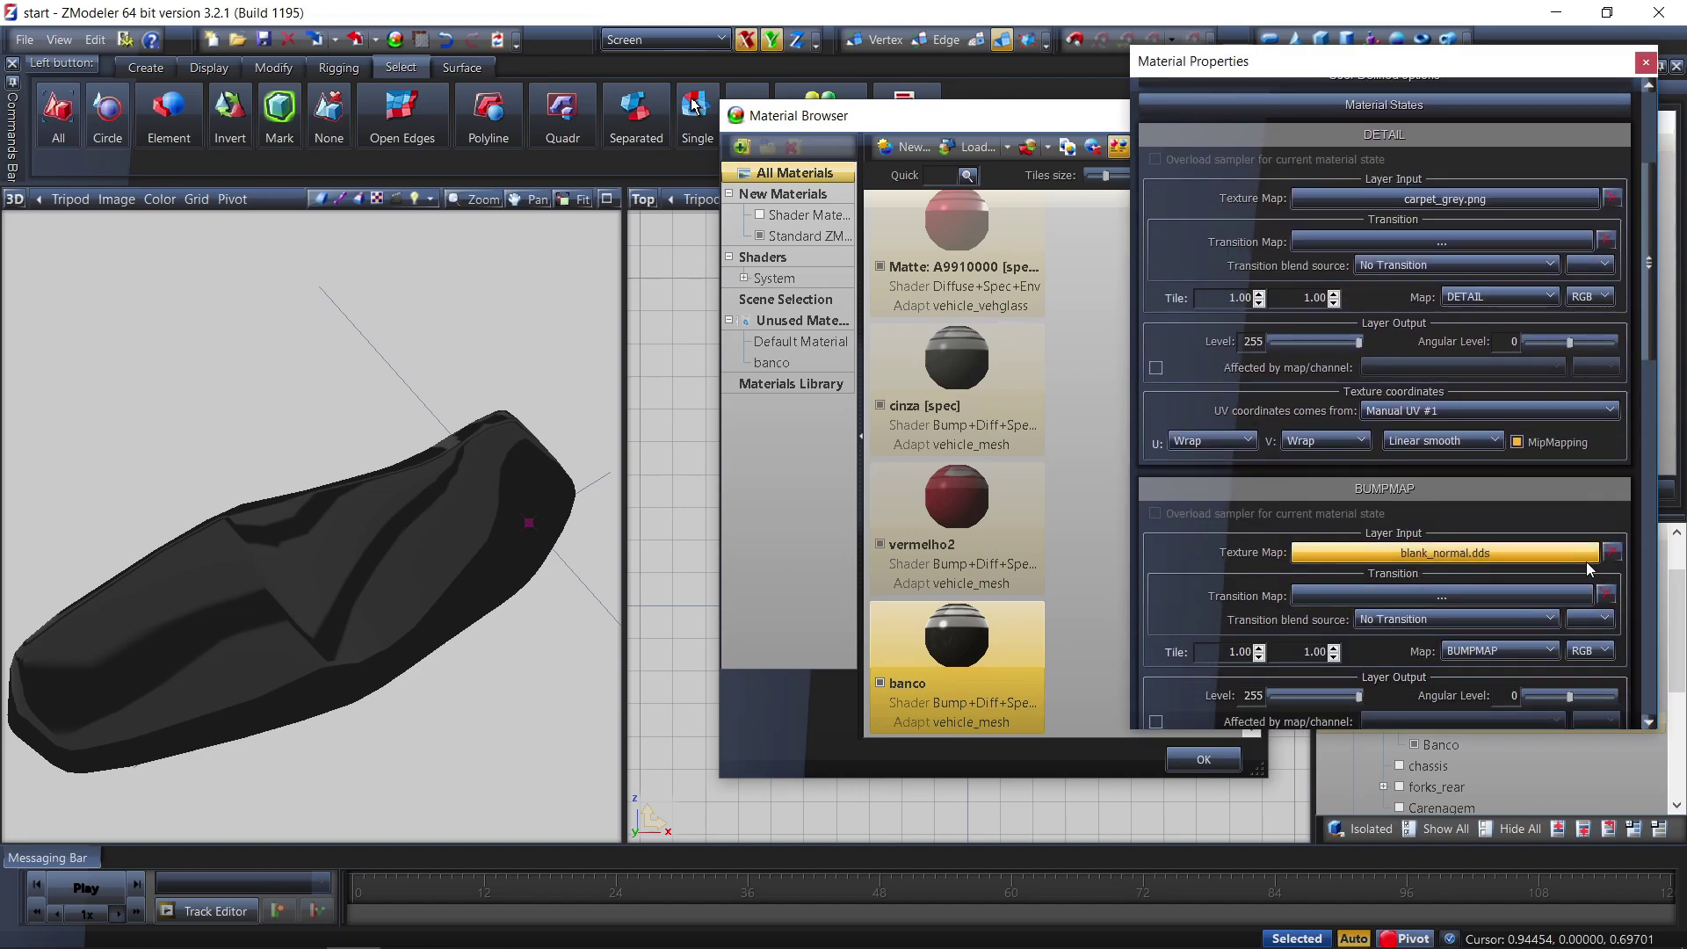
left_click(1447, 554)
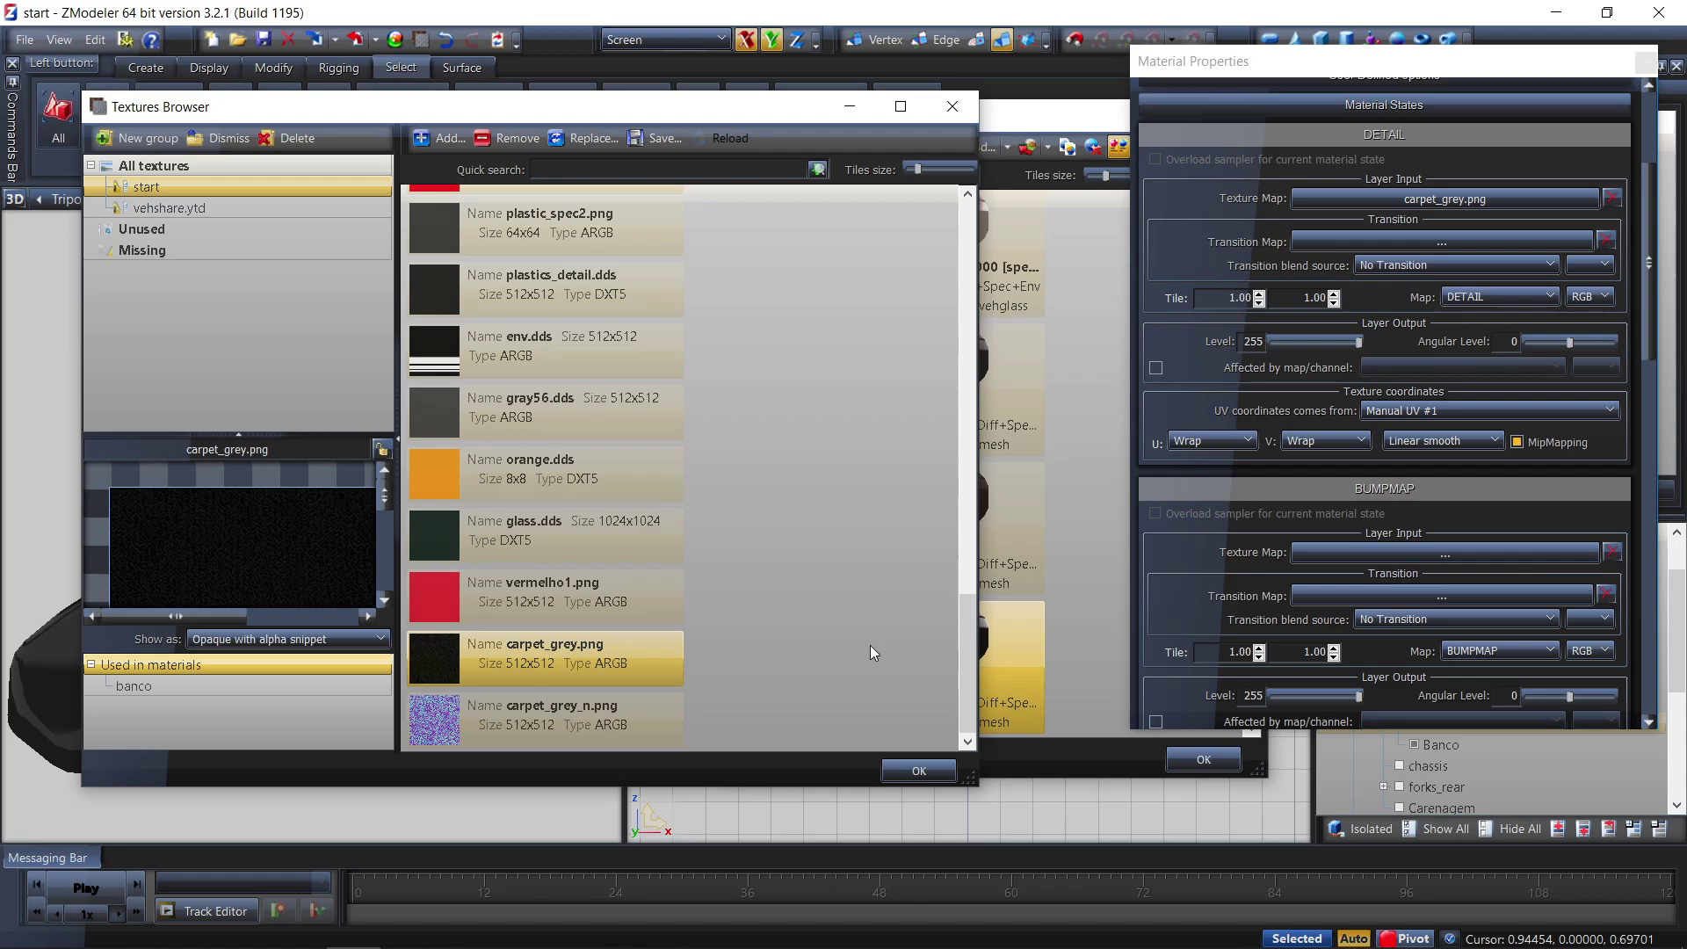
left_click(551, 704)
left_click(914, 770)
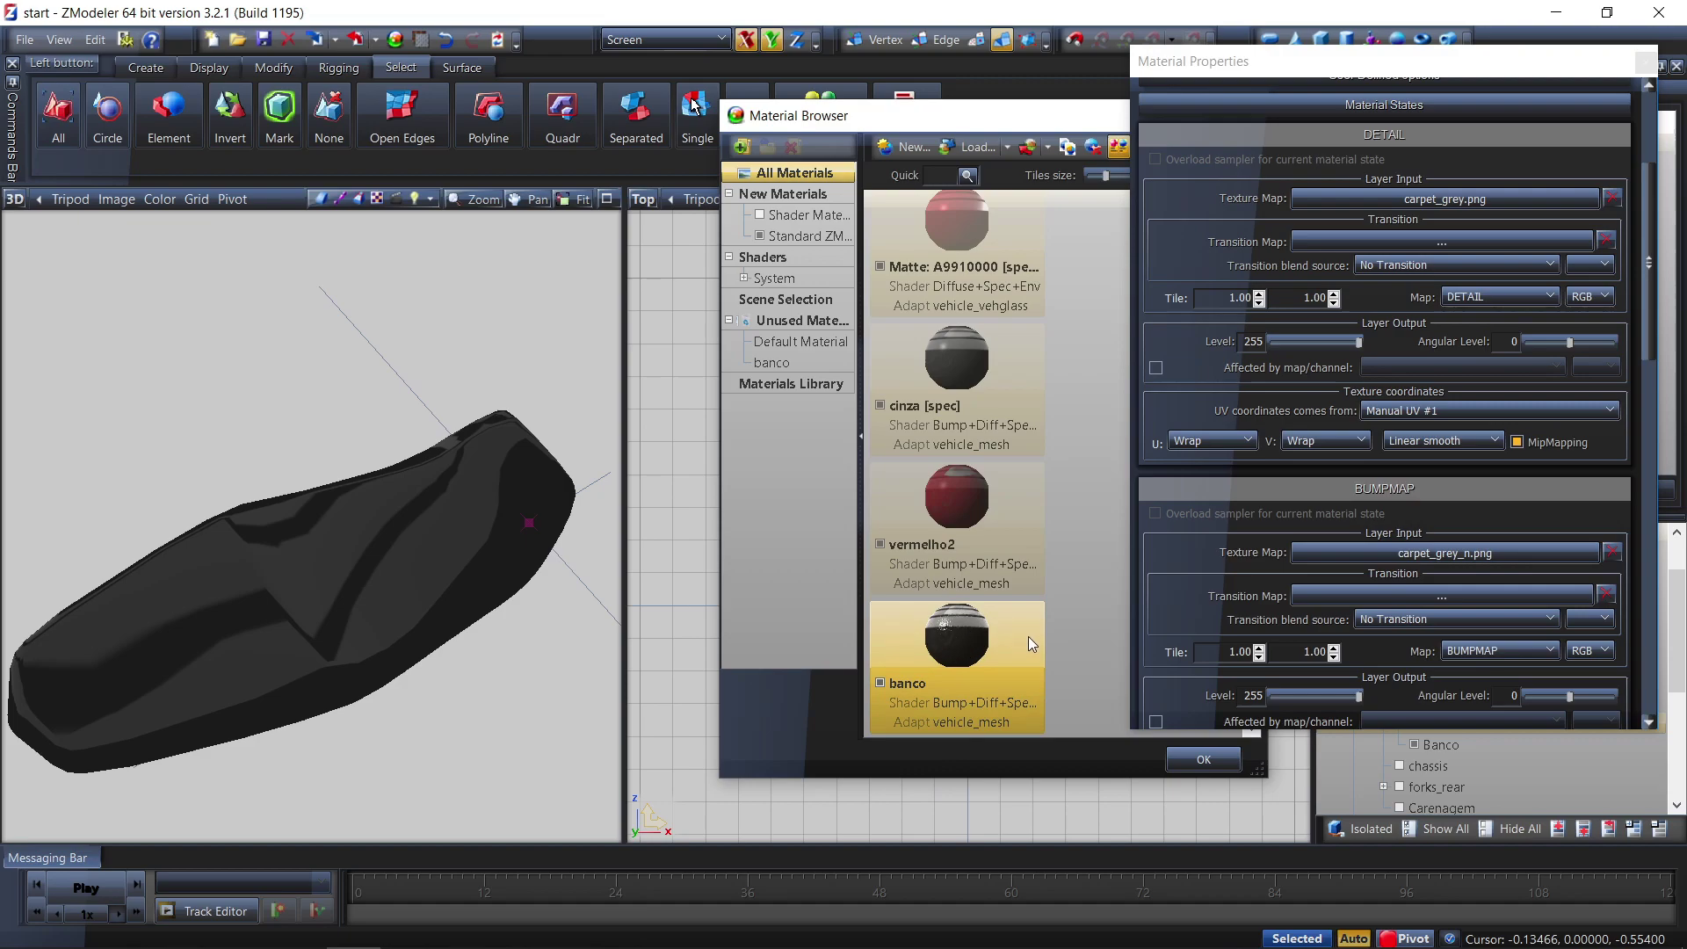
Replace the banco material's SPECMAP texture with plastic_spec2.png
left_click(1650, 327)
left_click_drag(1655, 318, 1656, 526)
left_click(1613, 614)
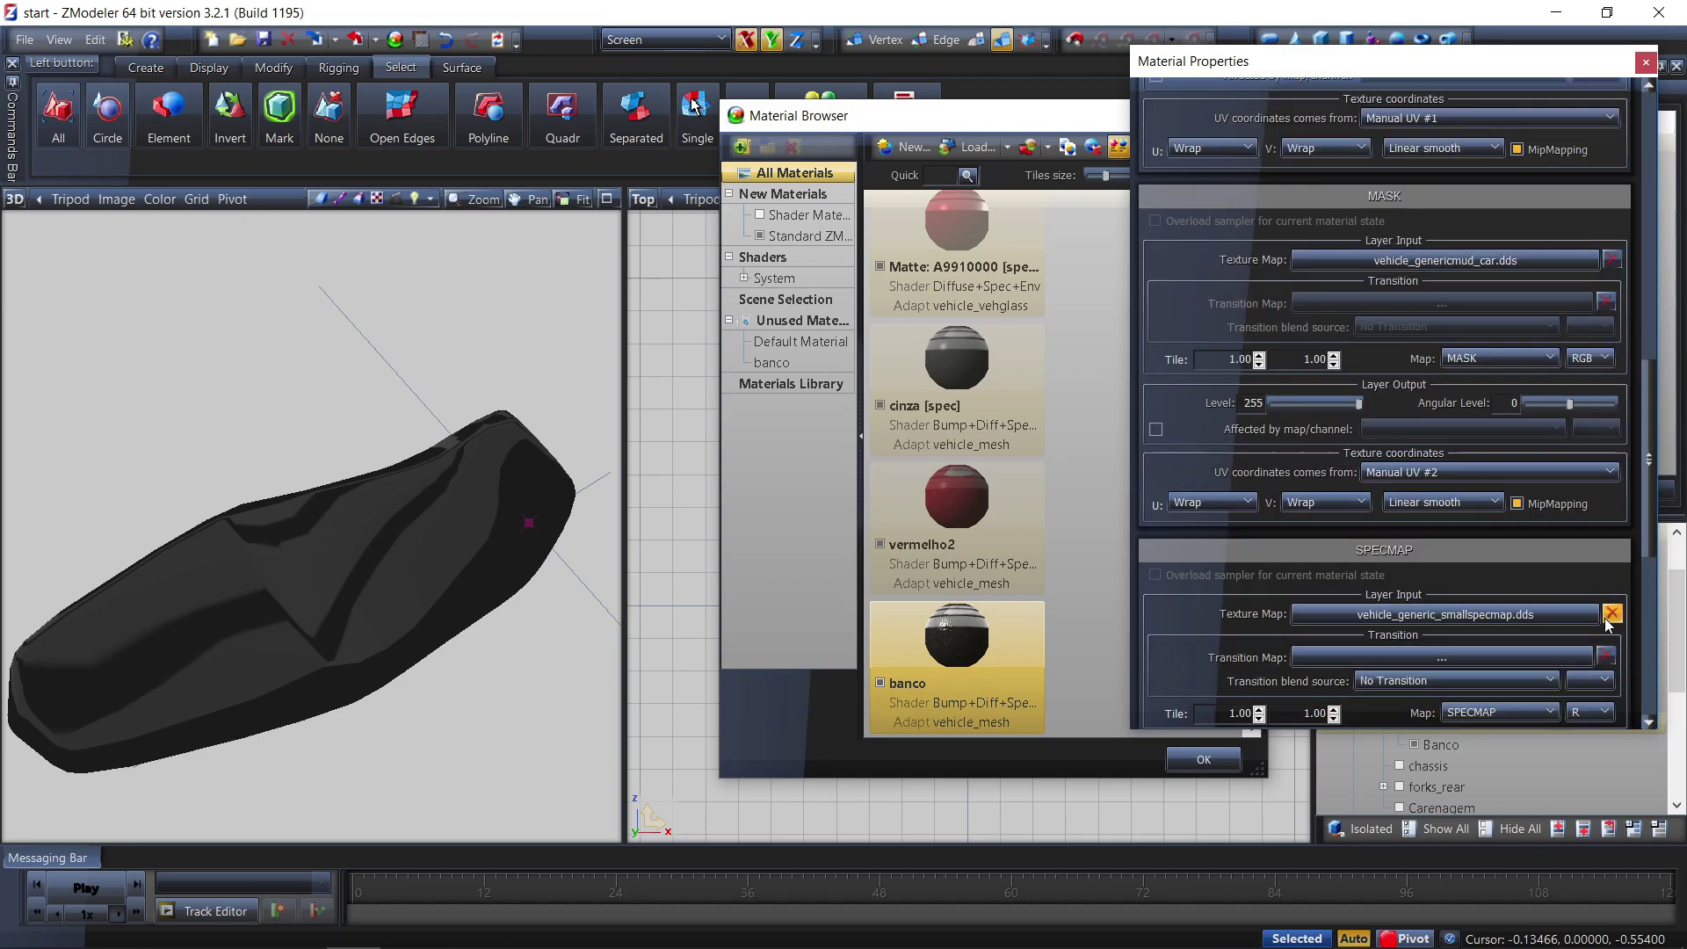
left_click(1494, 614)
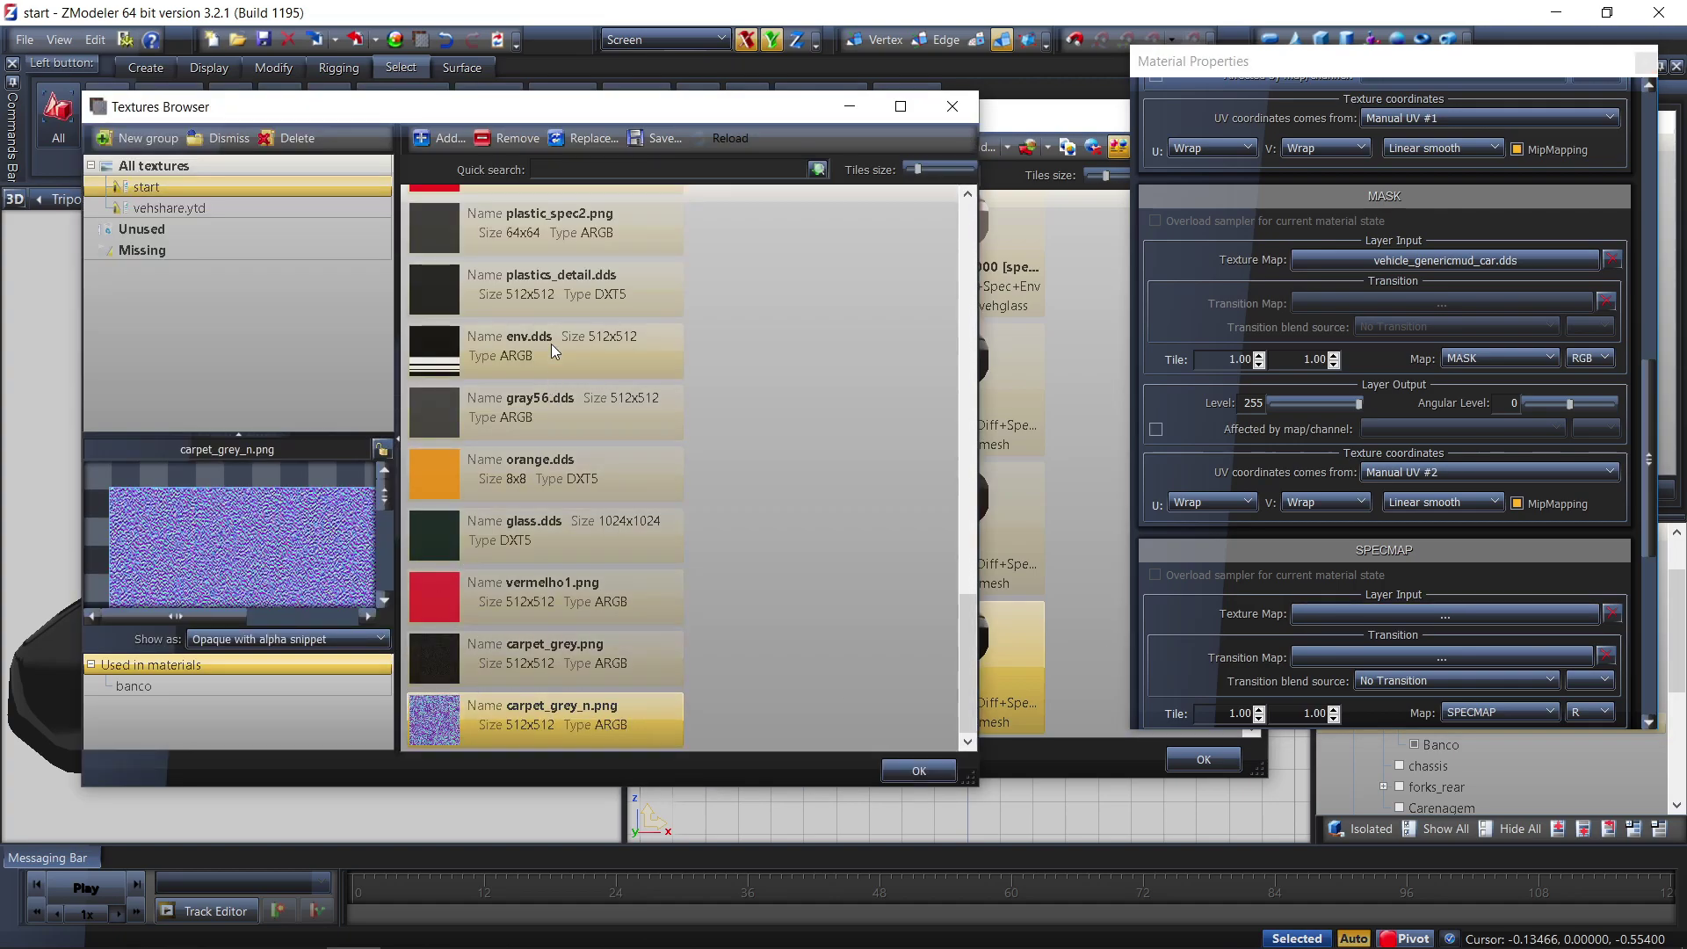
left_click(566, 244)
left_click(938, 772)
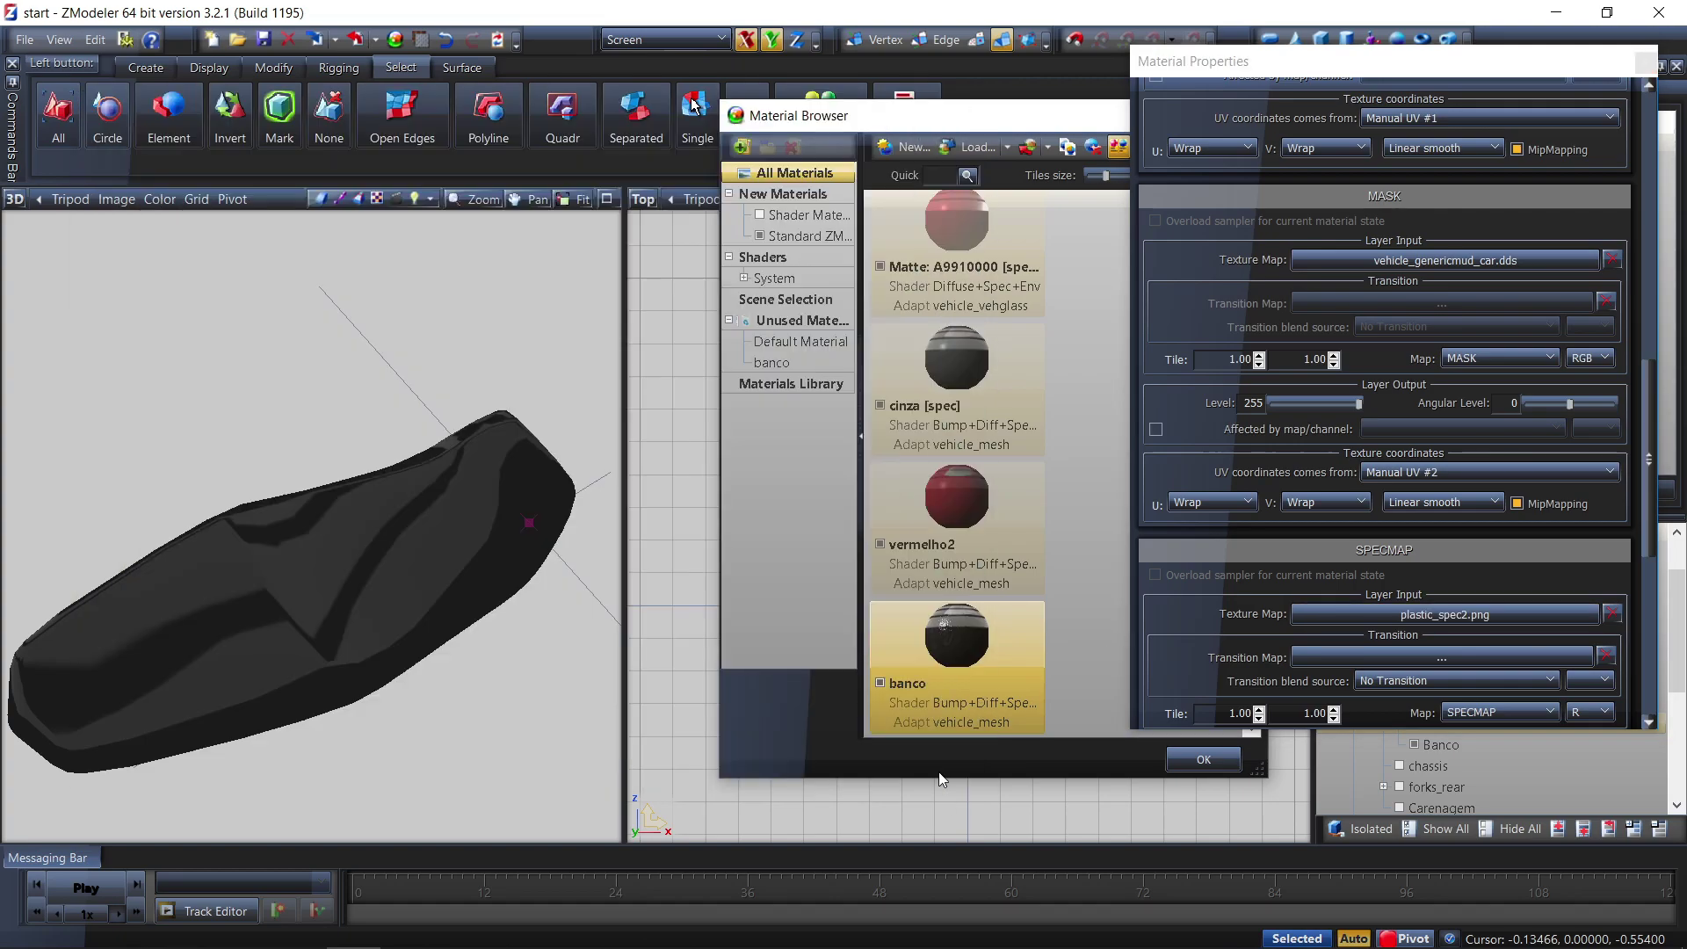
Close the material windows and select the Banco seat mesh
left_click(1646, 61)
left_click(1204, 759)
middle_click_drag(439, 545, 413, 576)
left_click_drag(1098, 309, 896, 555)
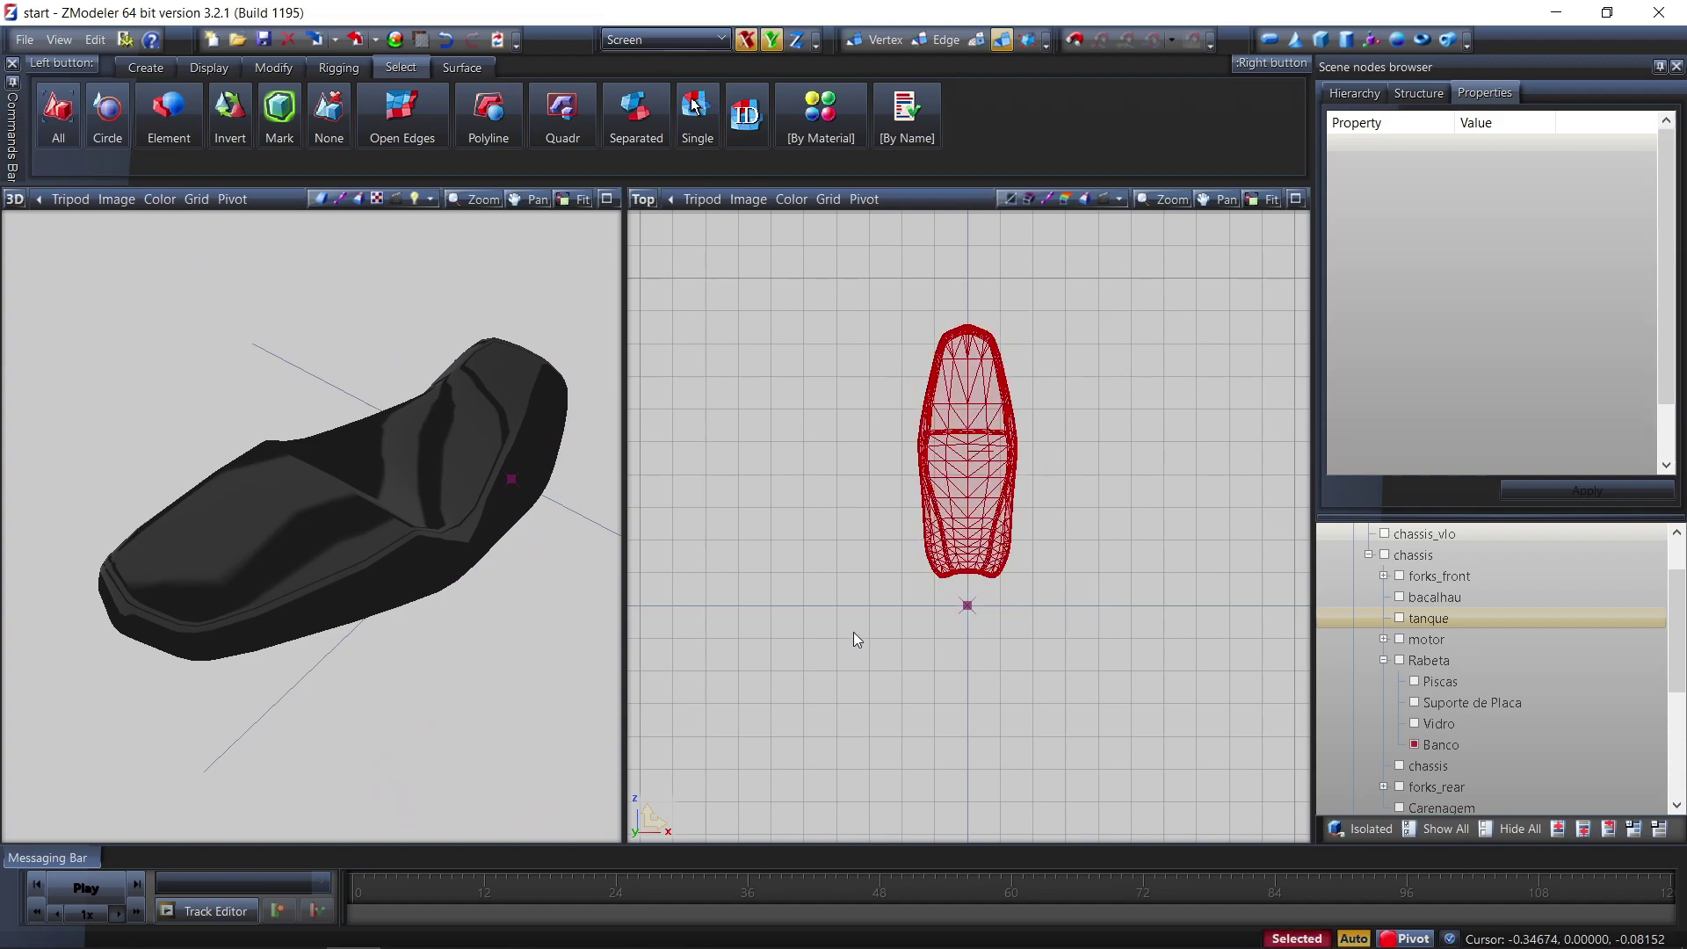
Set the material of the Banco mesh's polygons to banco and apply the change
left_click(1440, 92)
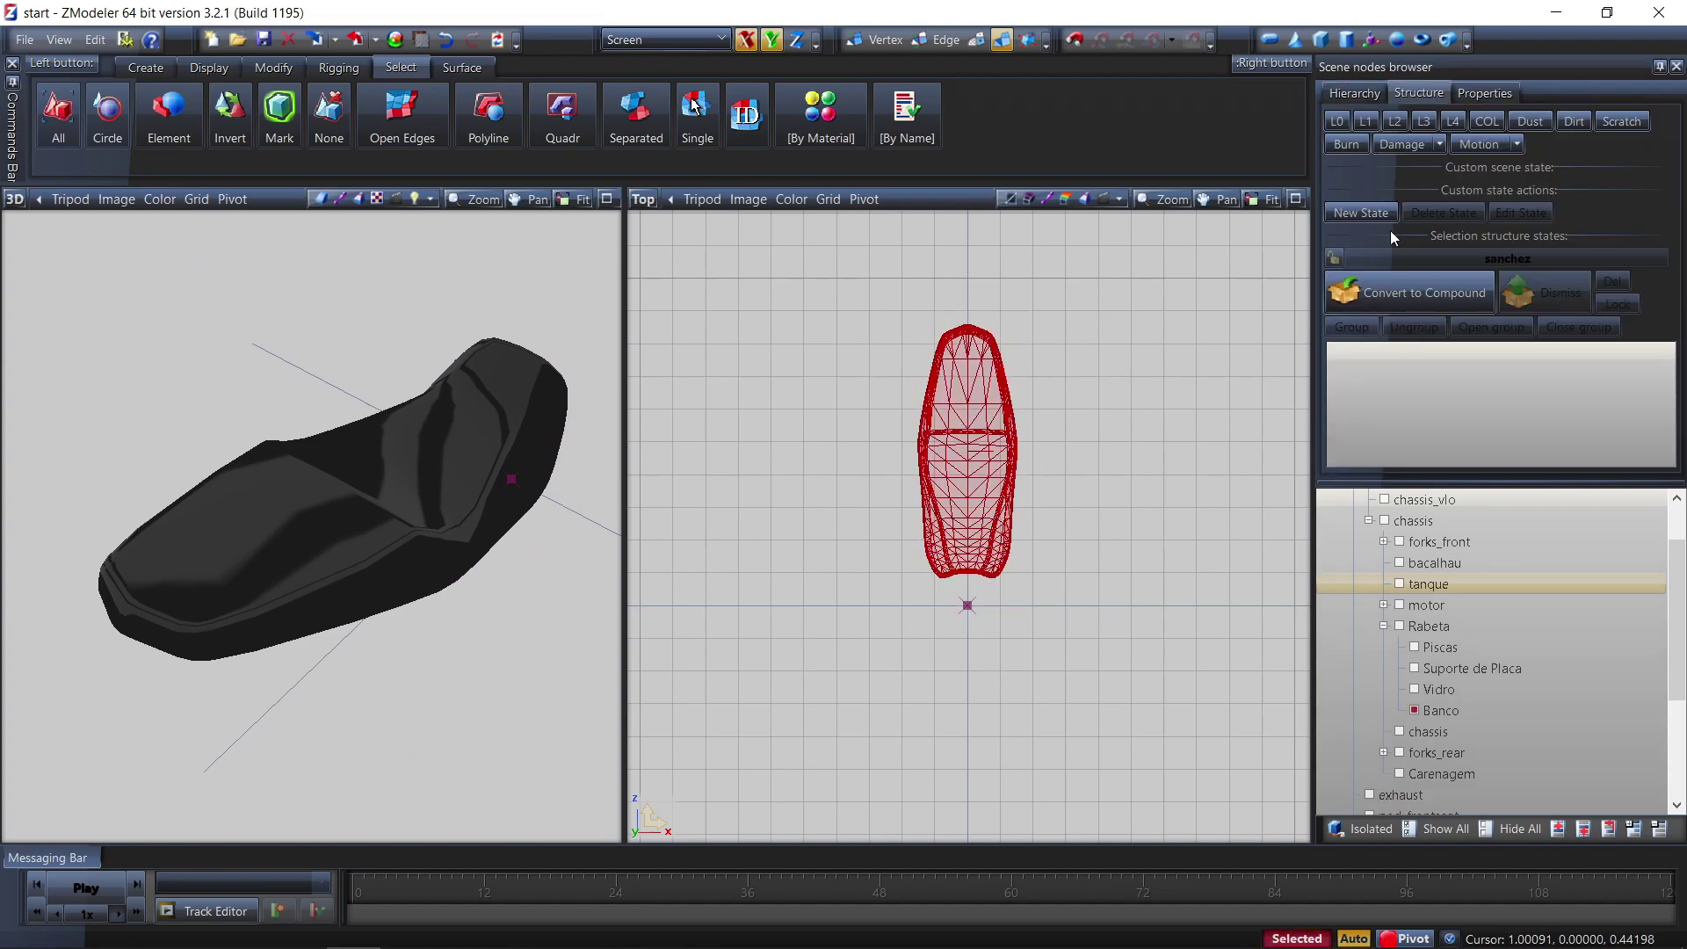
left_click(1491, 92)
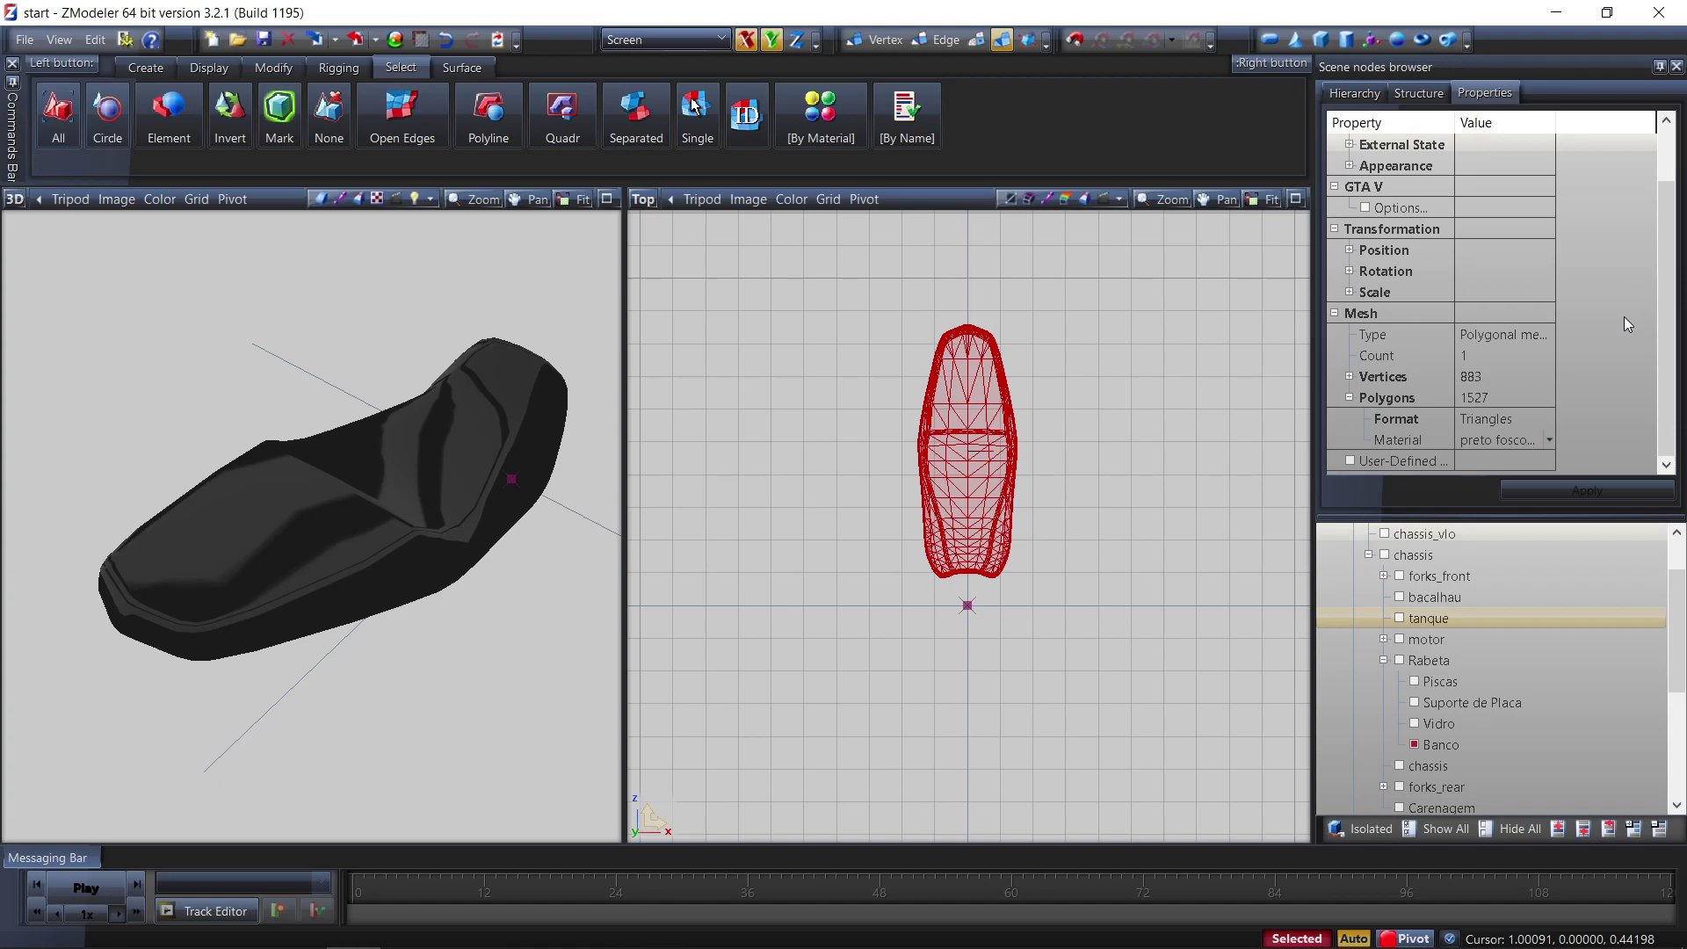
left_click(1351, 397)
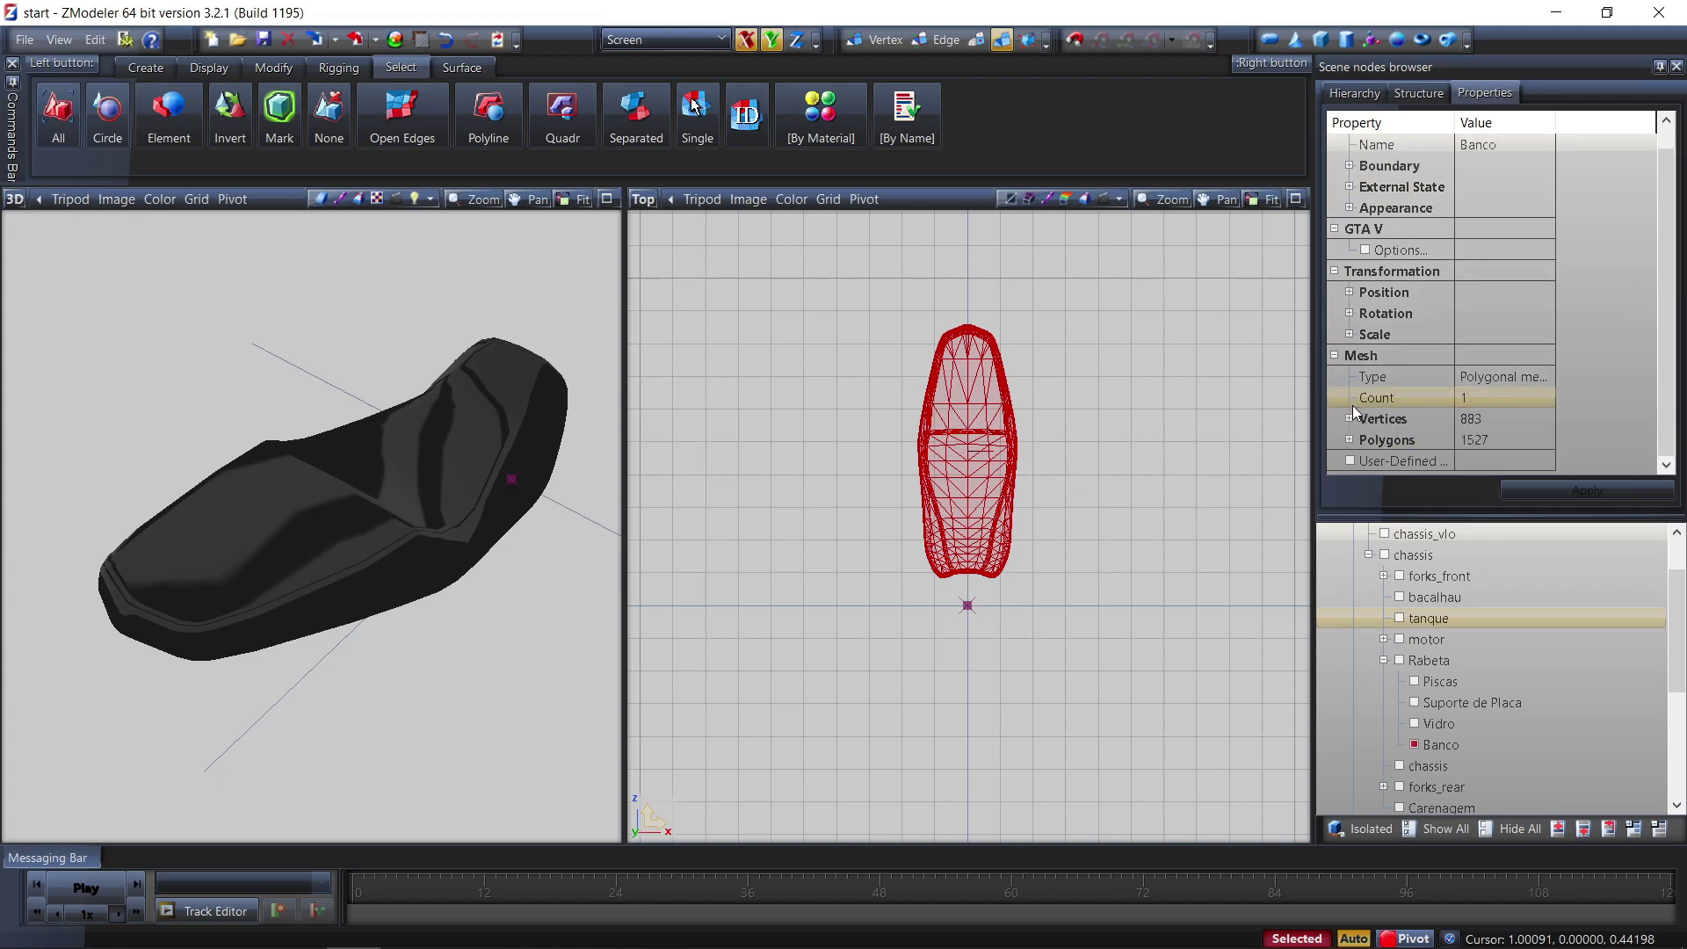
left_click(1351, 439)
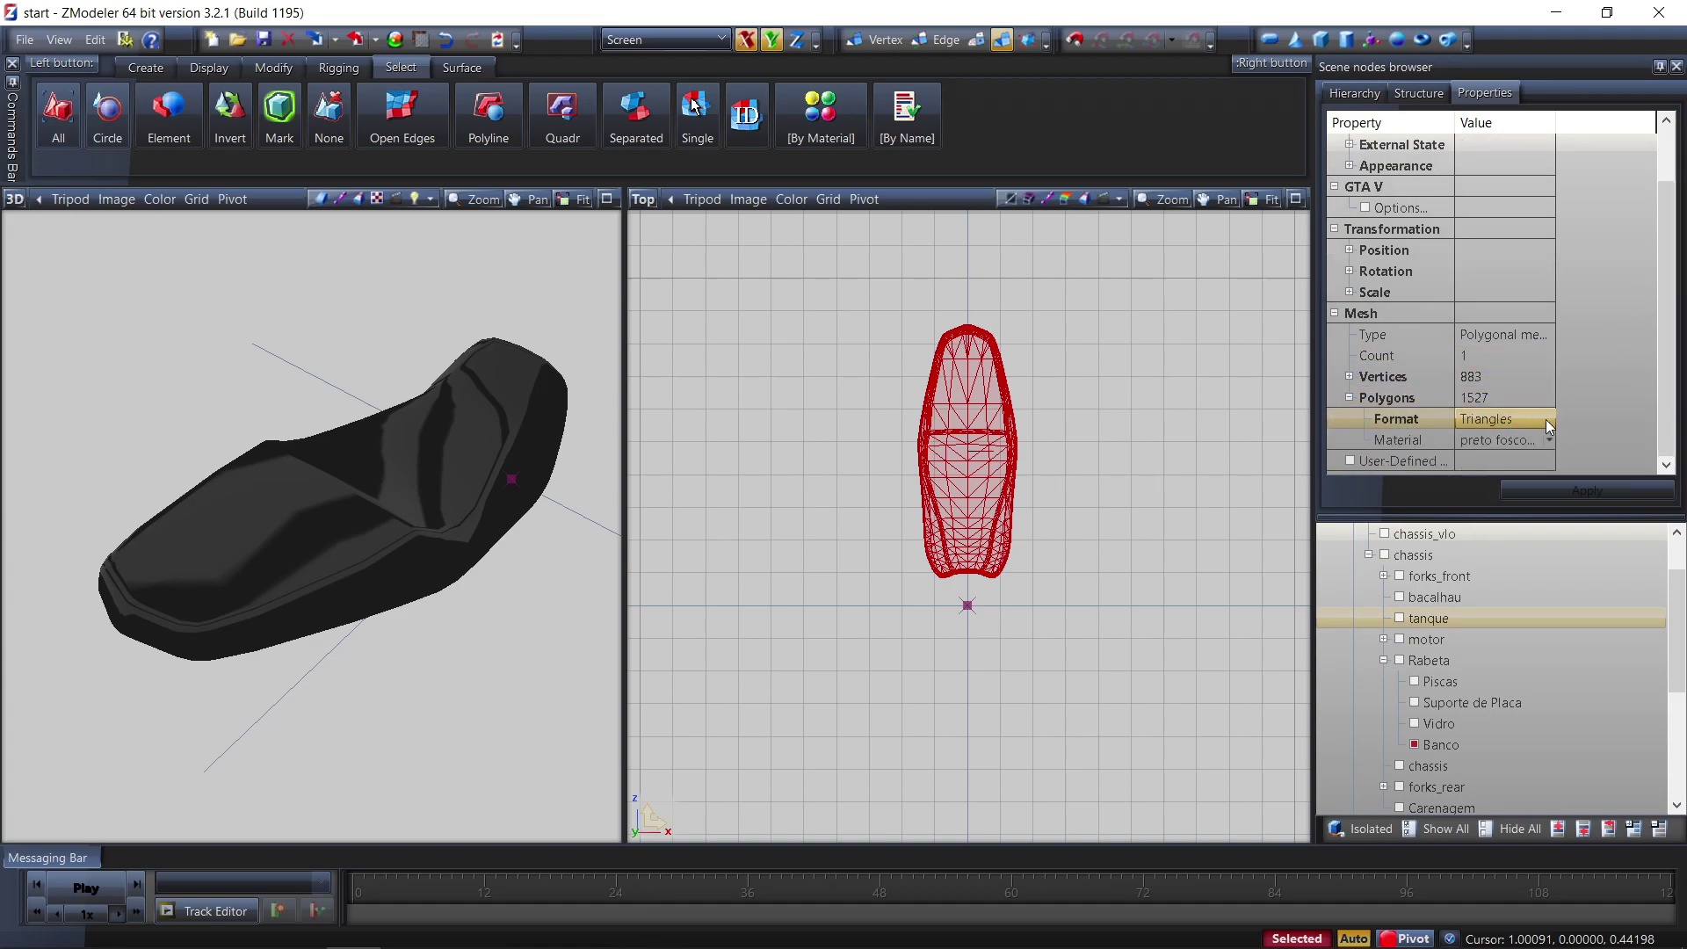
left_click(1537, 443)
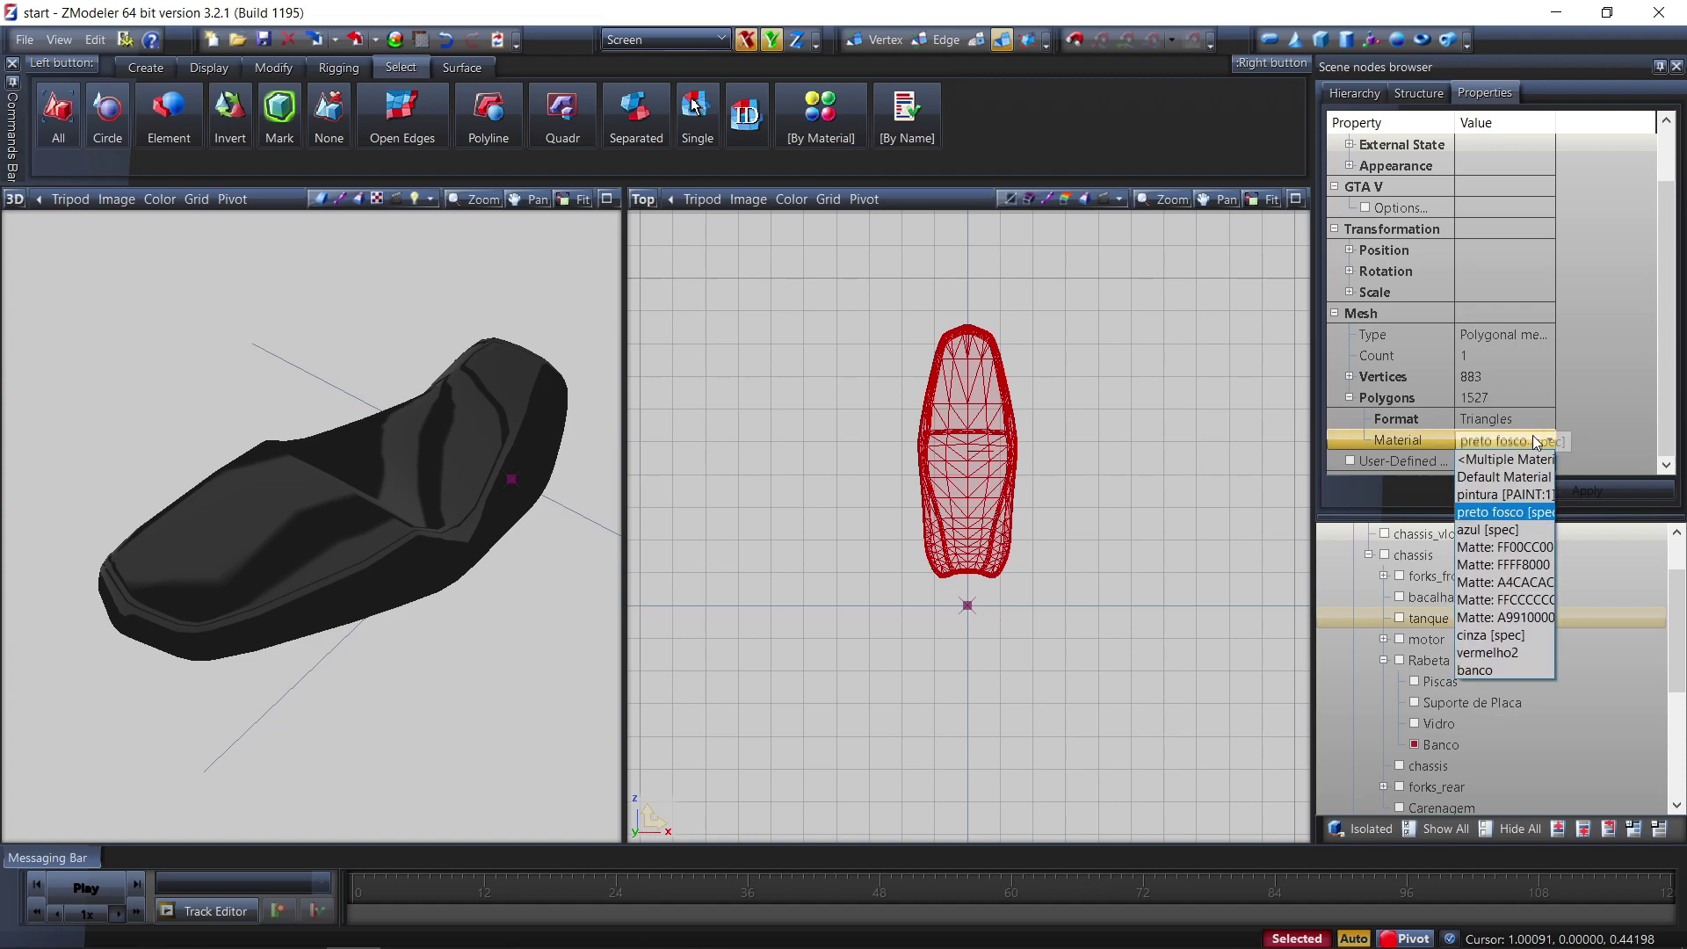
left_click(1522, 666)
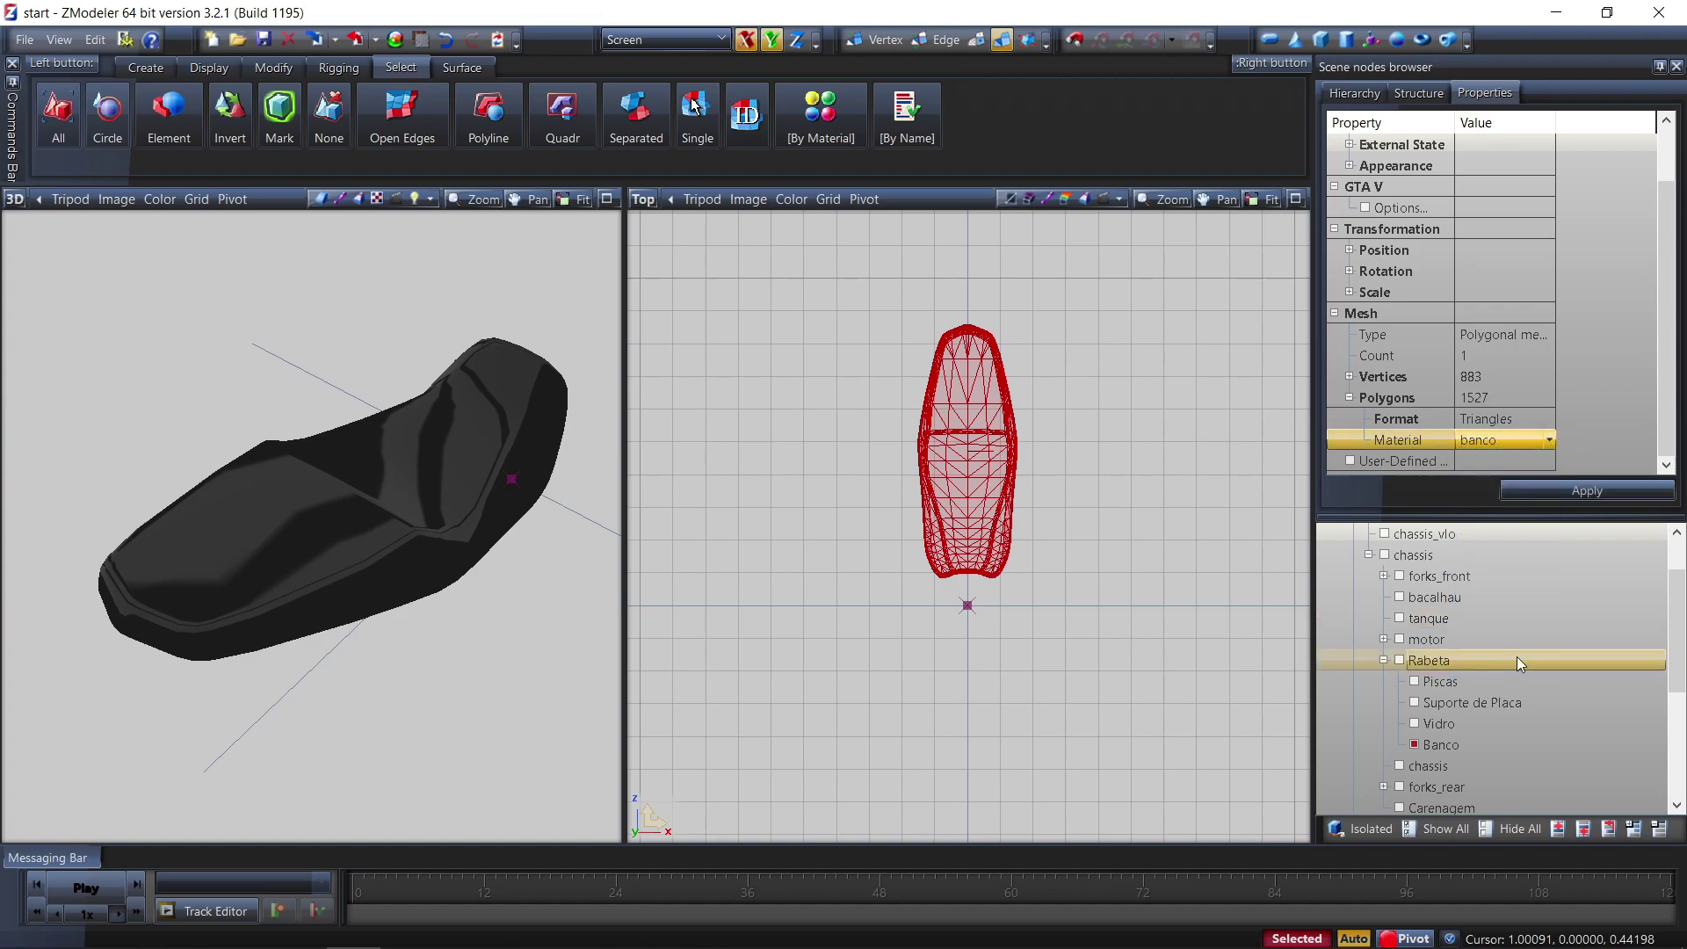
left_click(1587, 490)
Generate new UV mapping for the seat on channel 1 from world XYZ, with continuous mesh surface and compact fragments enabled
middle_click_drag(597, 552, 478, 631)
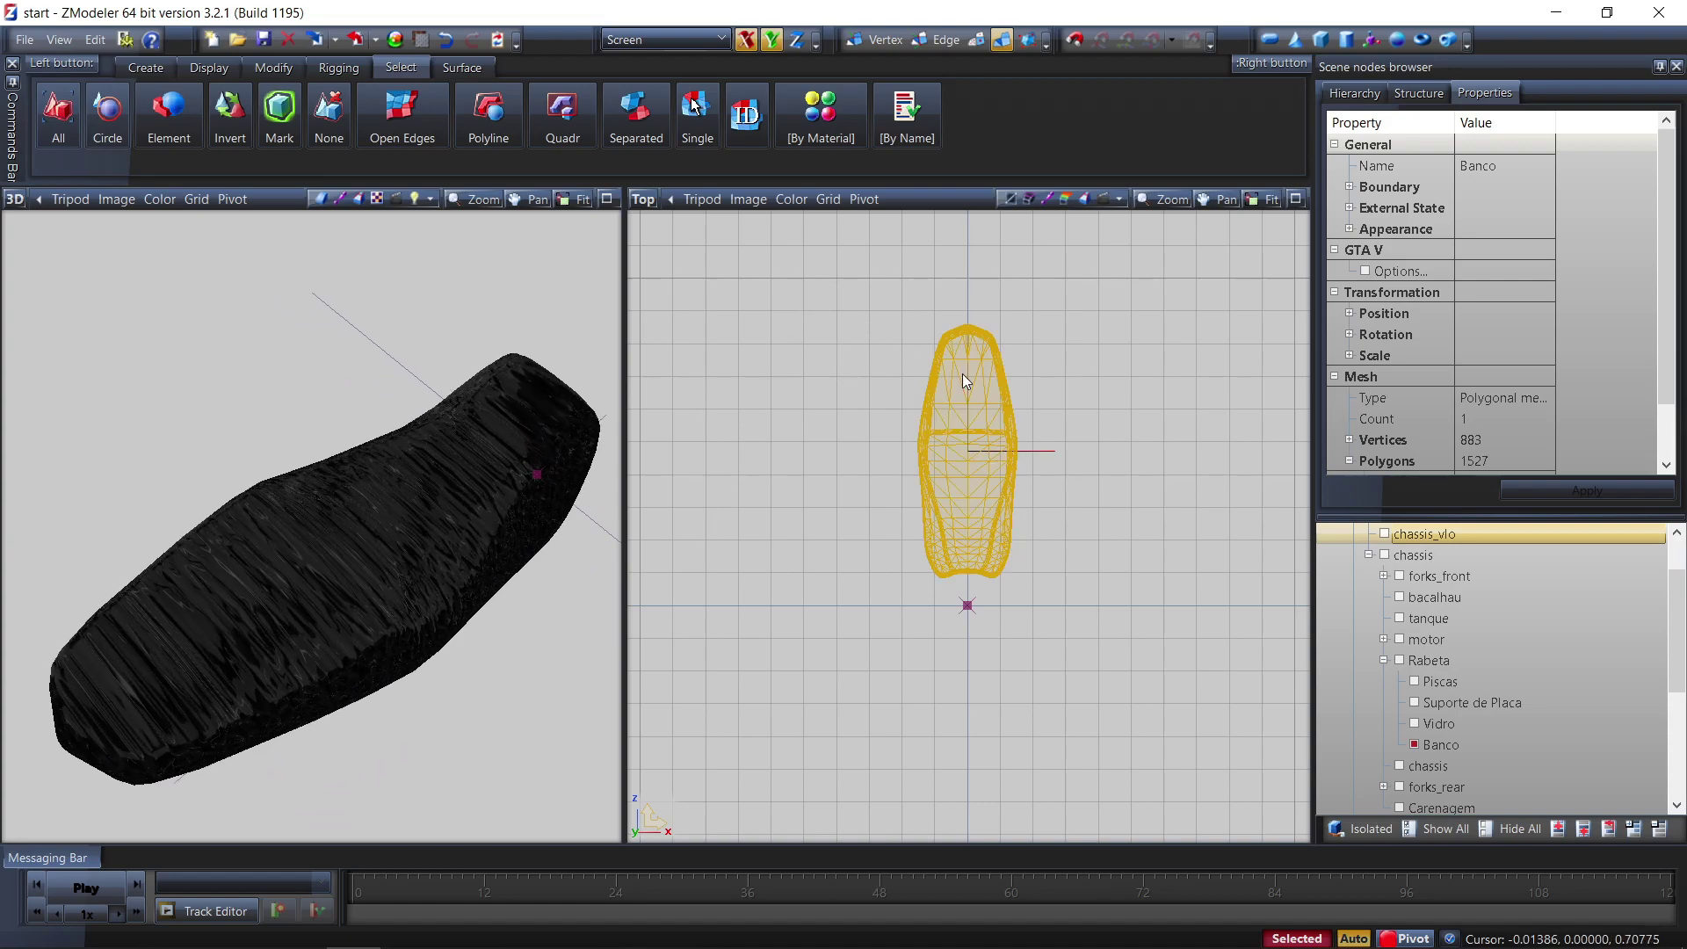
left_click(903, 372)
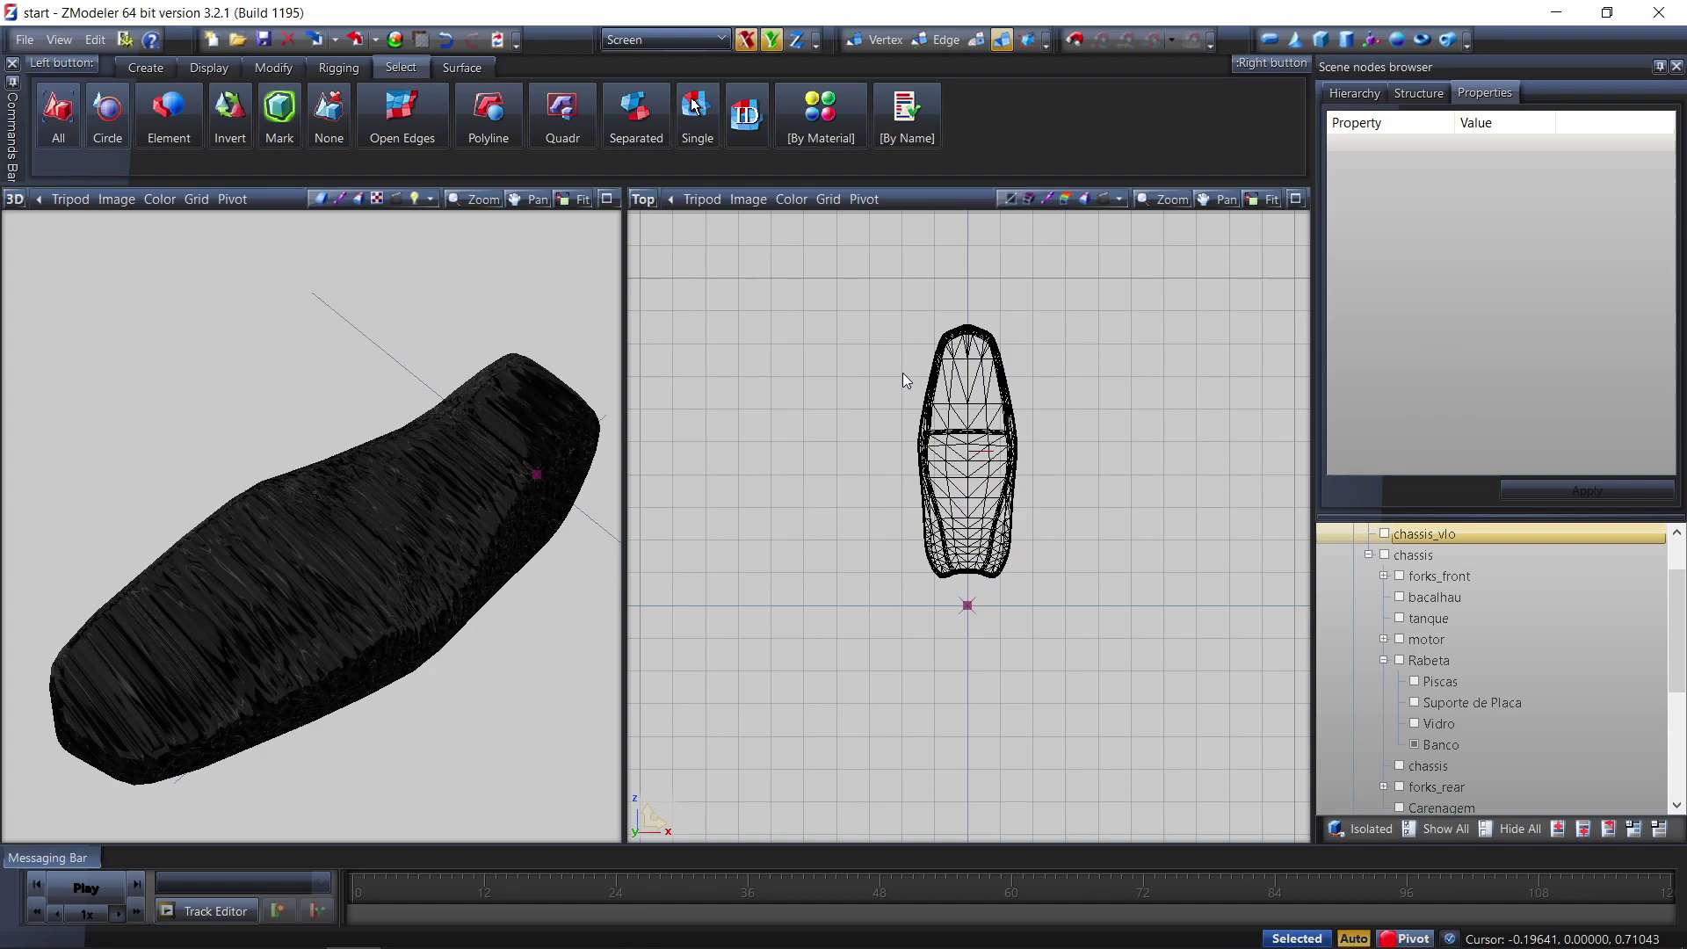
right_click(973, 398)
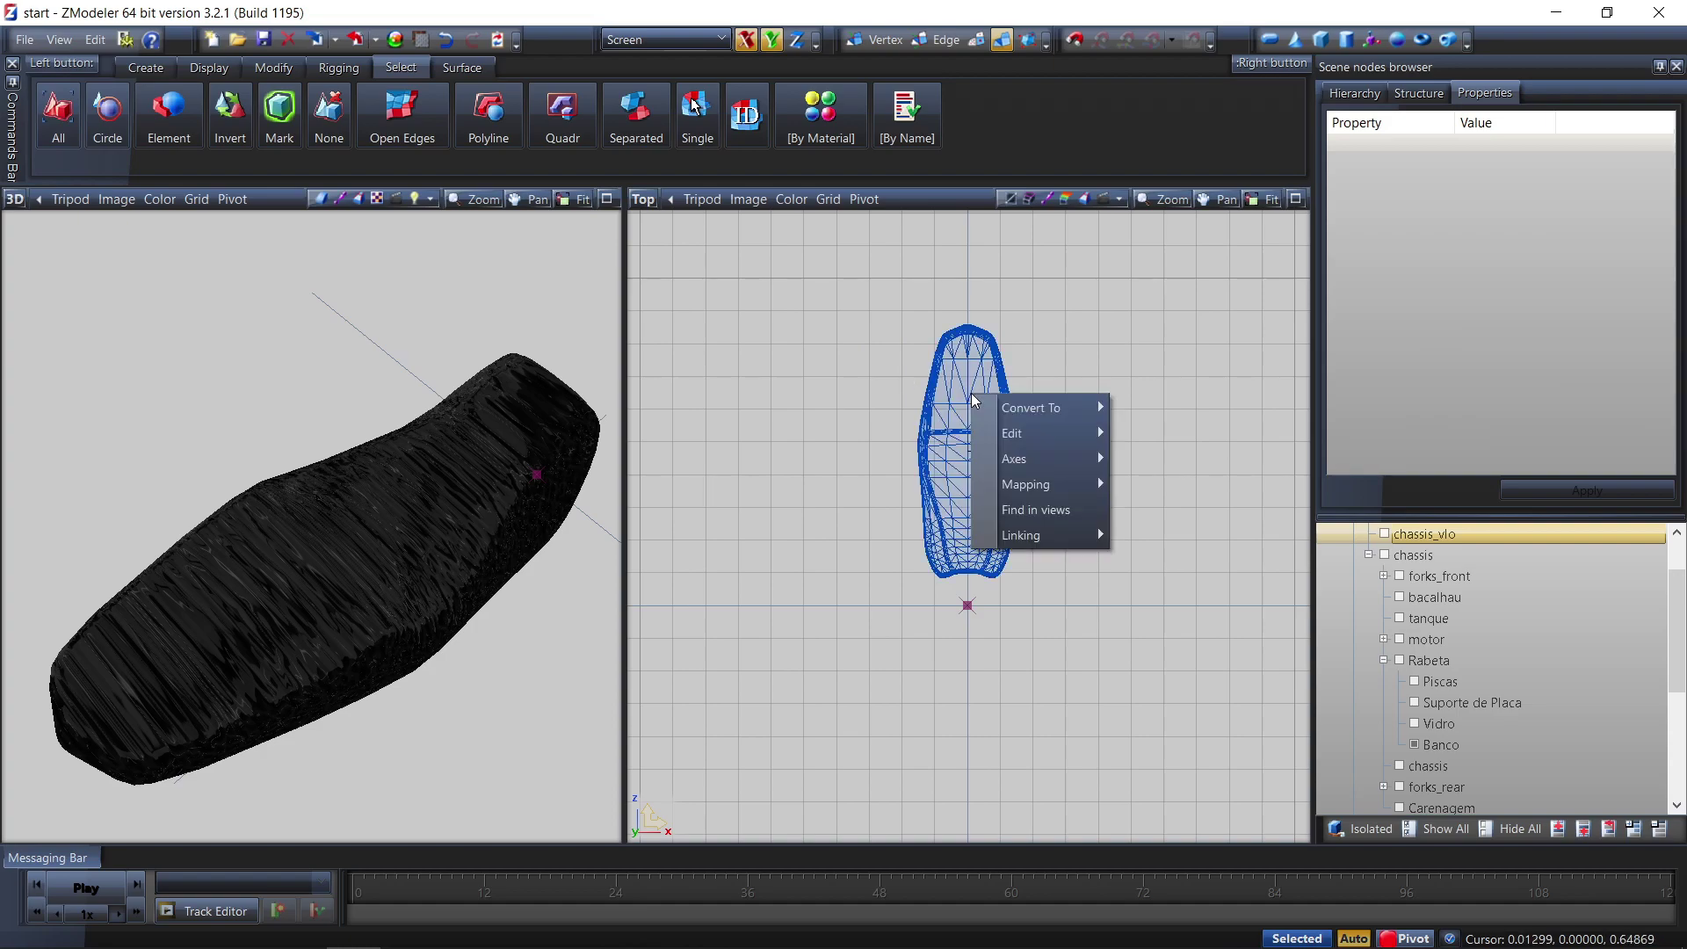
mouse_move(1043, 496)
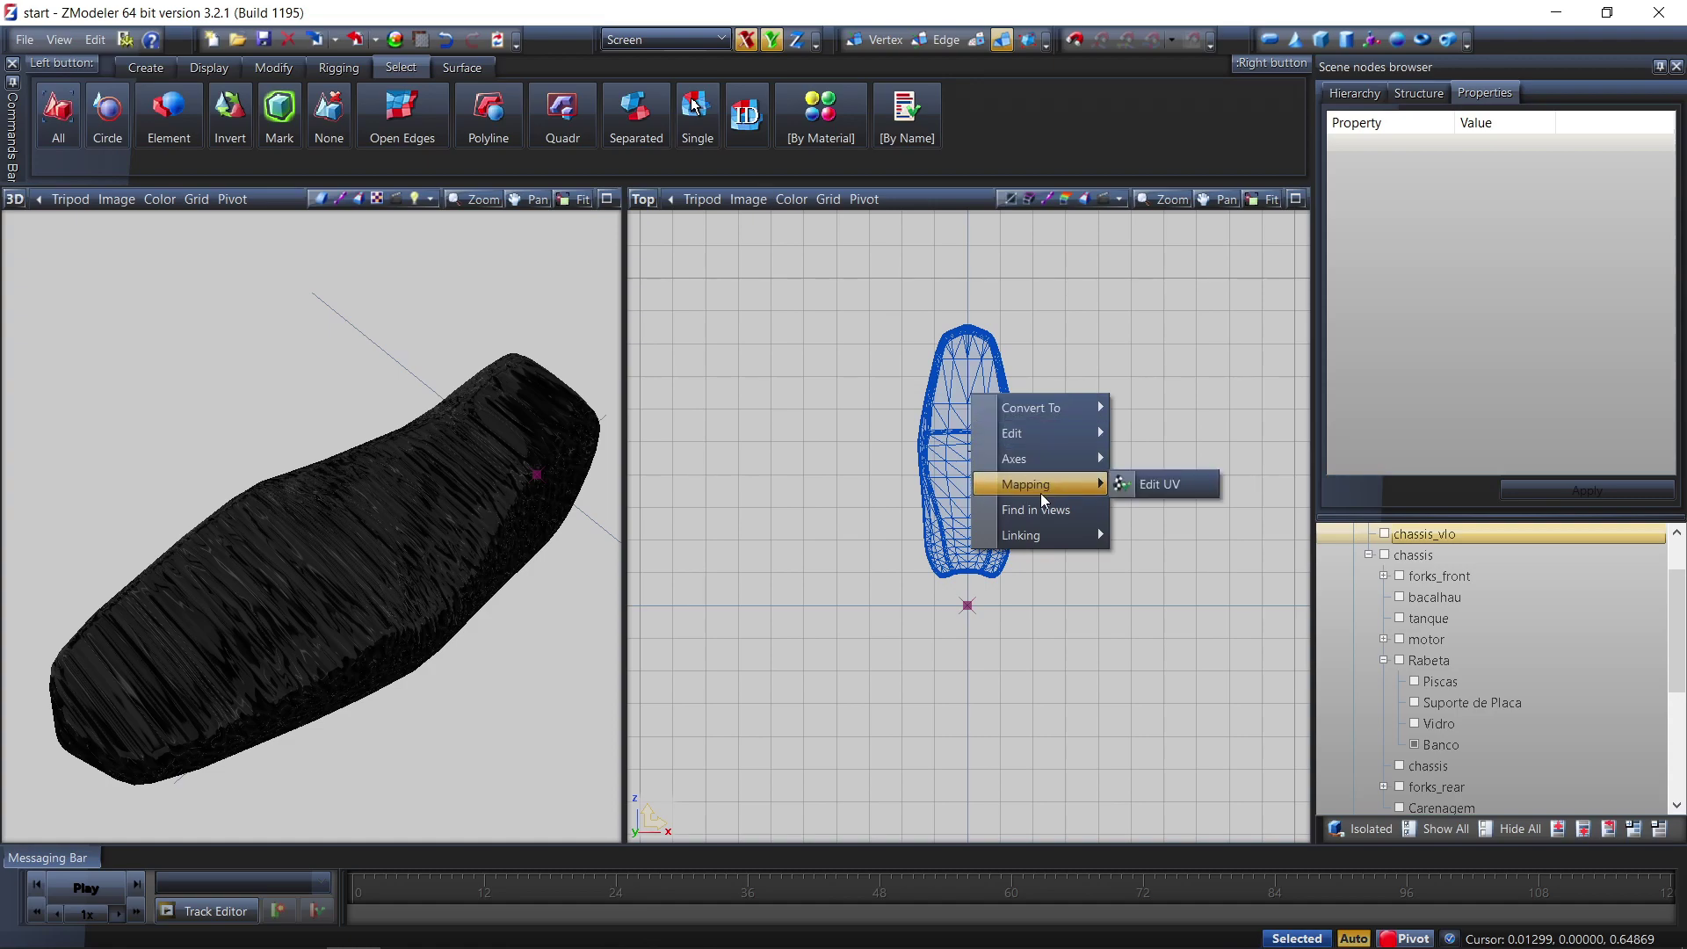
left_click(1143, 485)
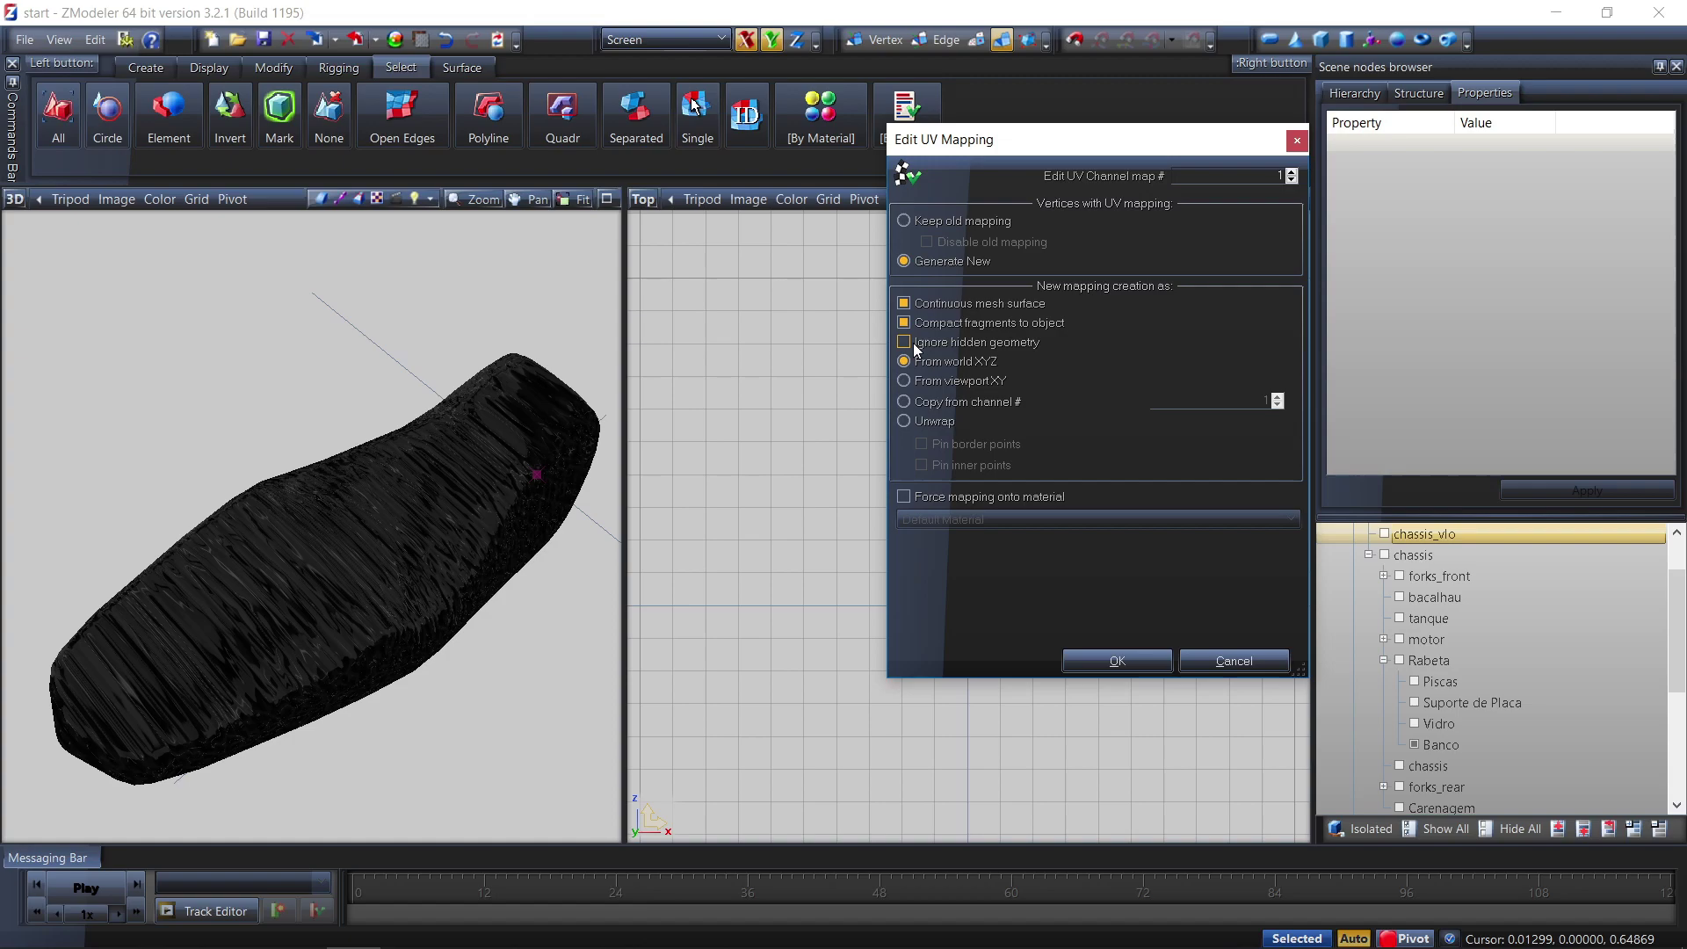
left_click(1122, 657)
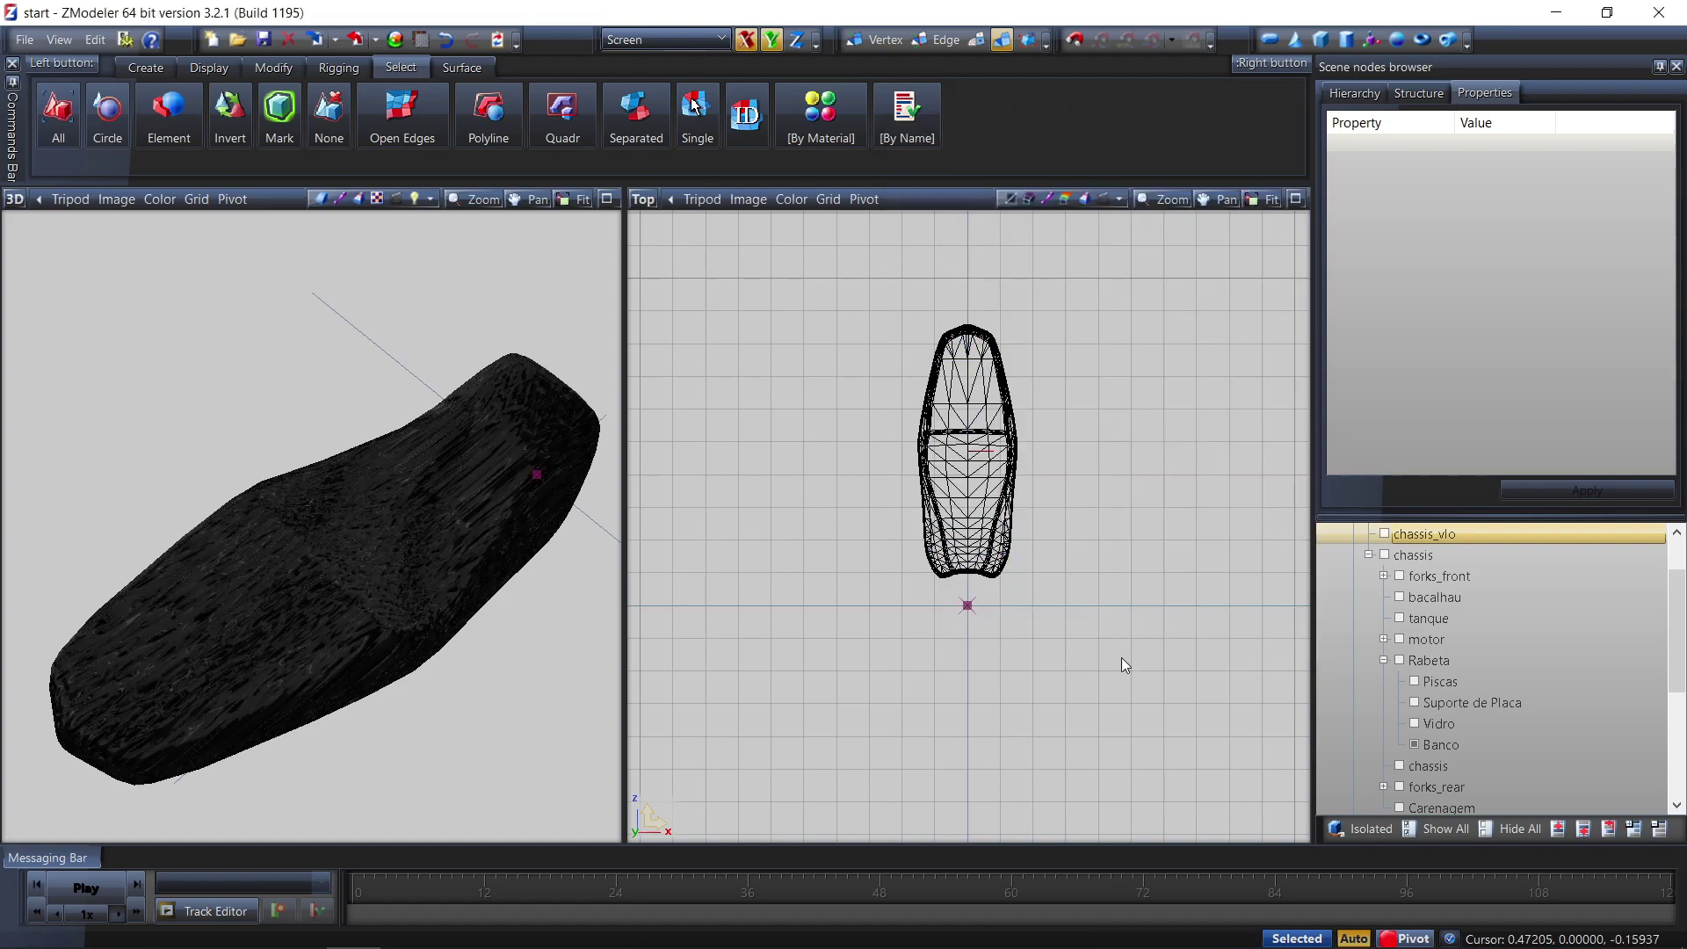
Show the UV Mapper with the banco material's texture behind it and select the seat's UV map
left_click(644, 202)
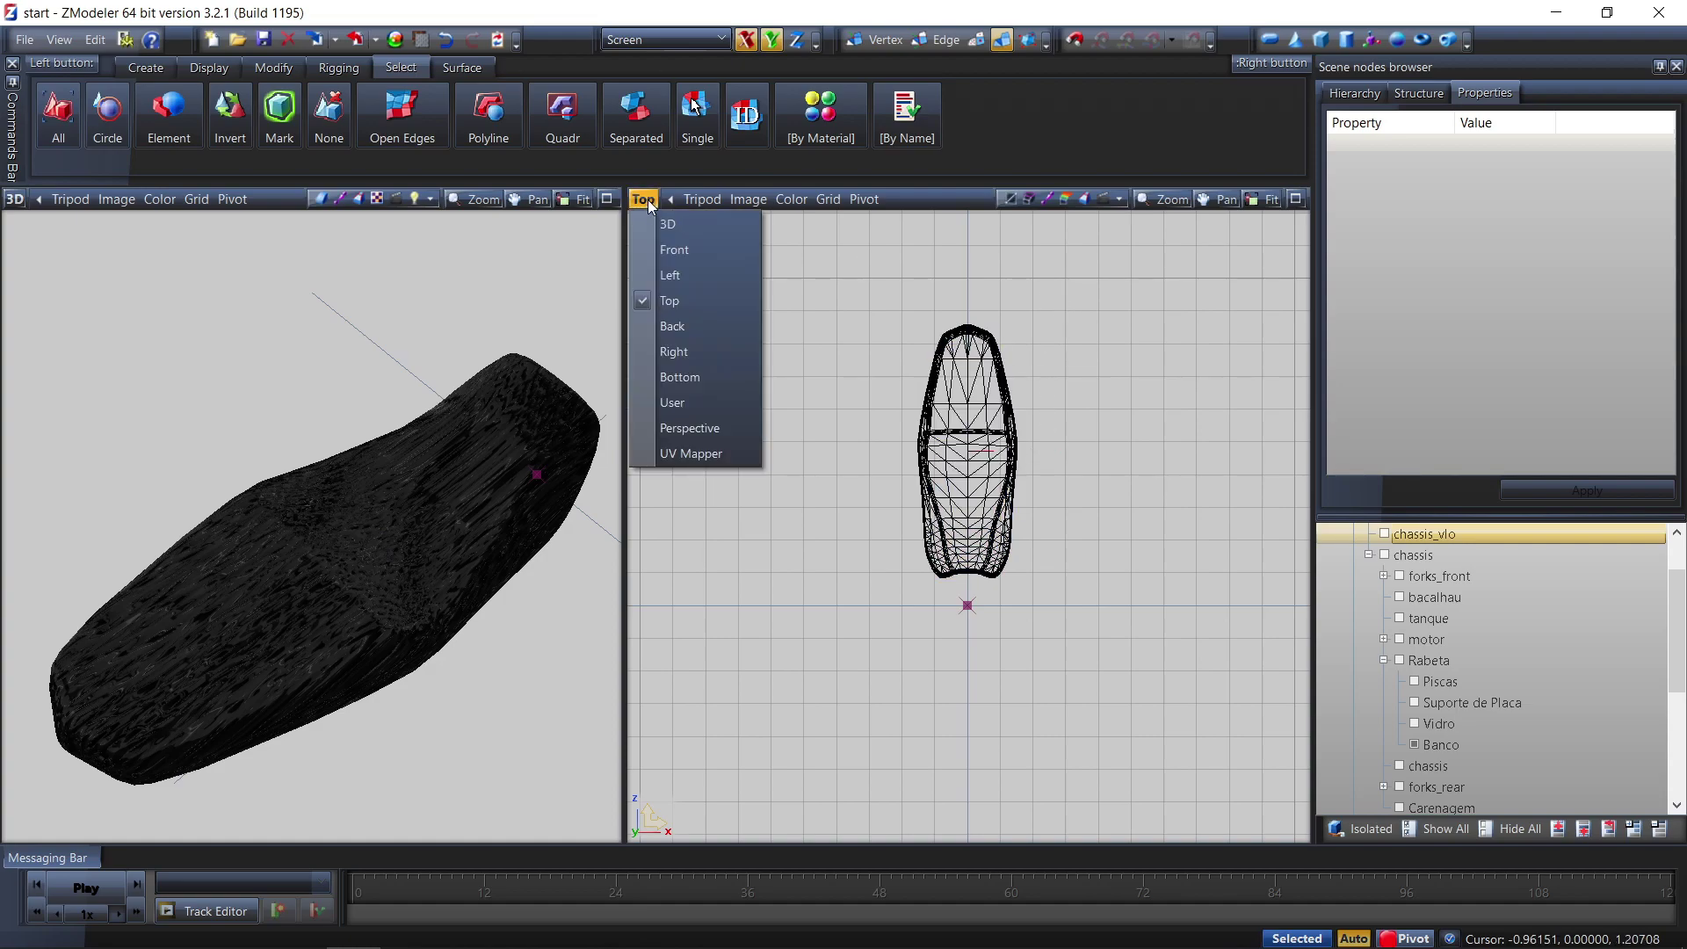
left_click(682, 453)
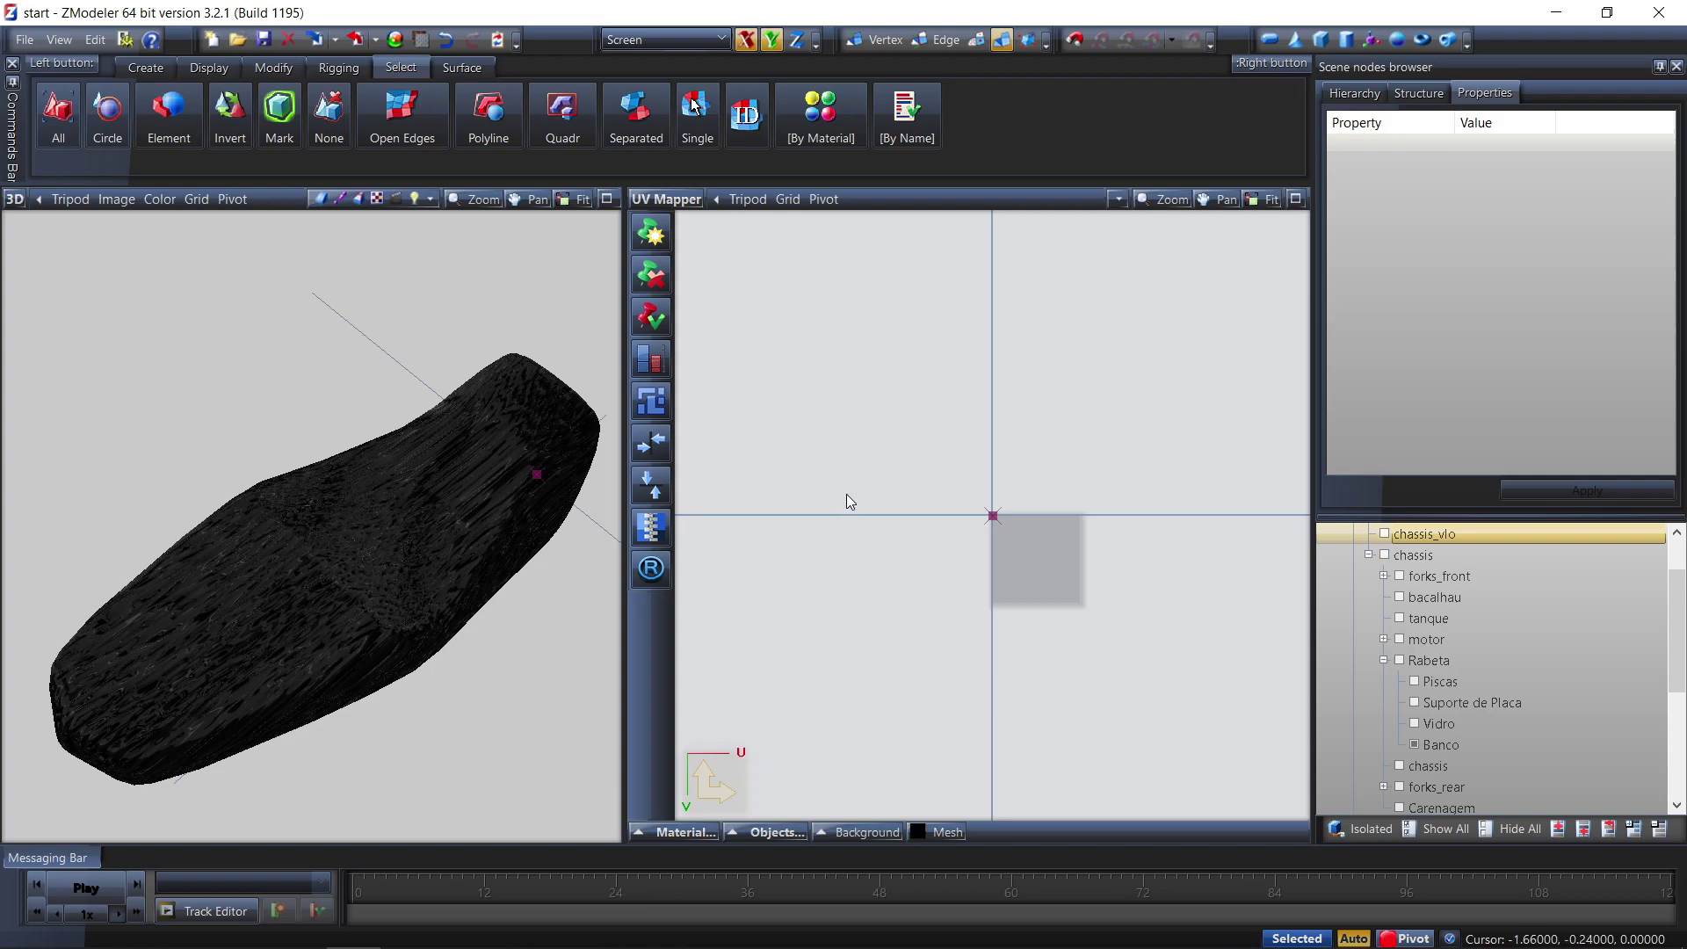
left_click(657, 829)
left_click(675, 665)
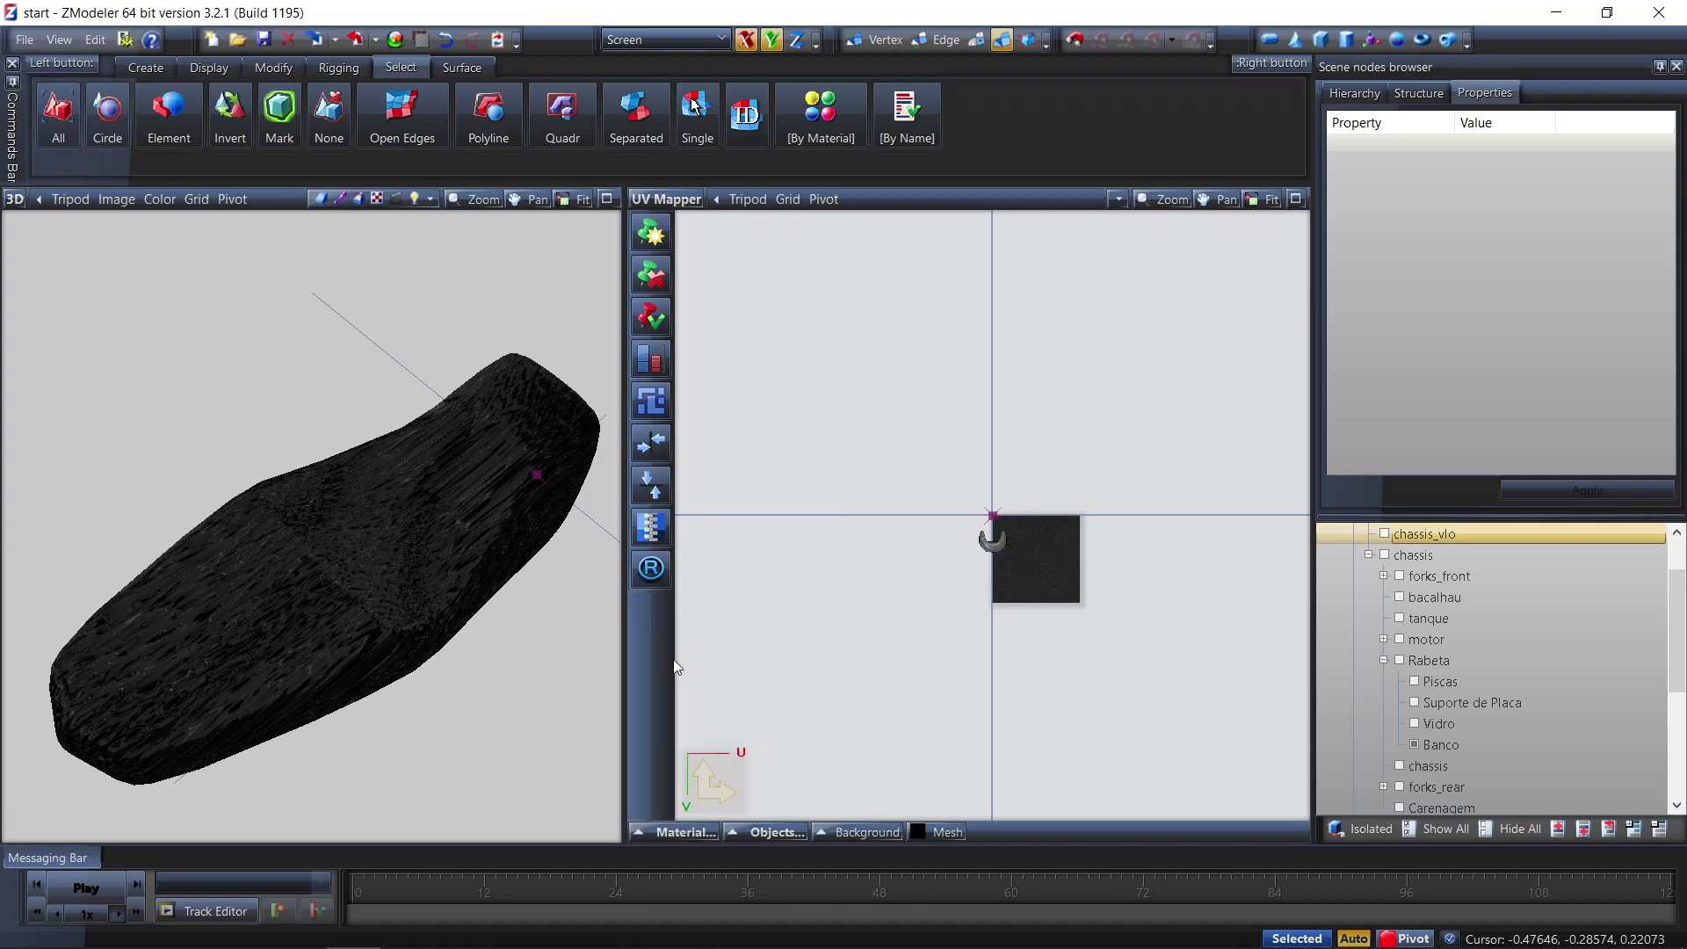
scroll(991, 535, "up", 3)
left_click_drag(1062, 516, 937, 616)
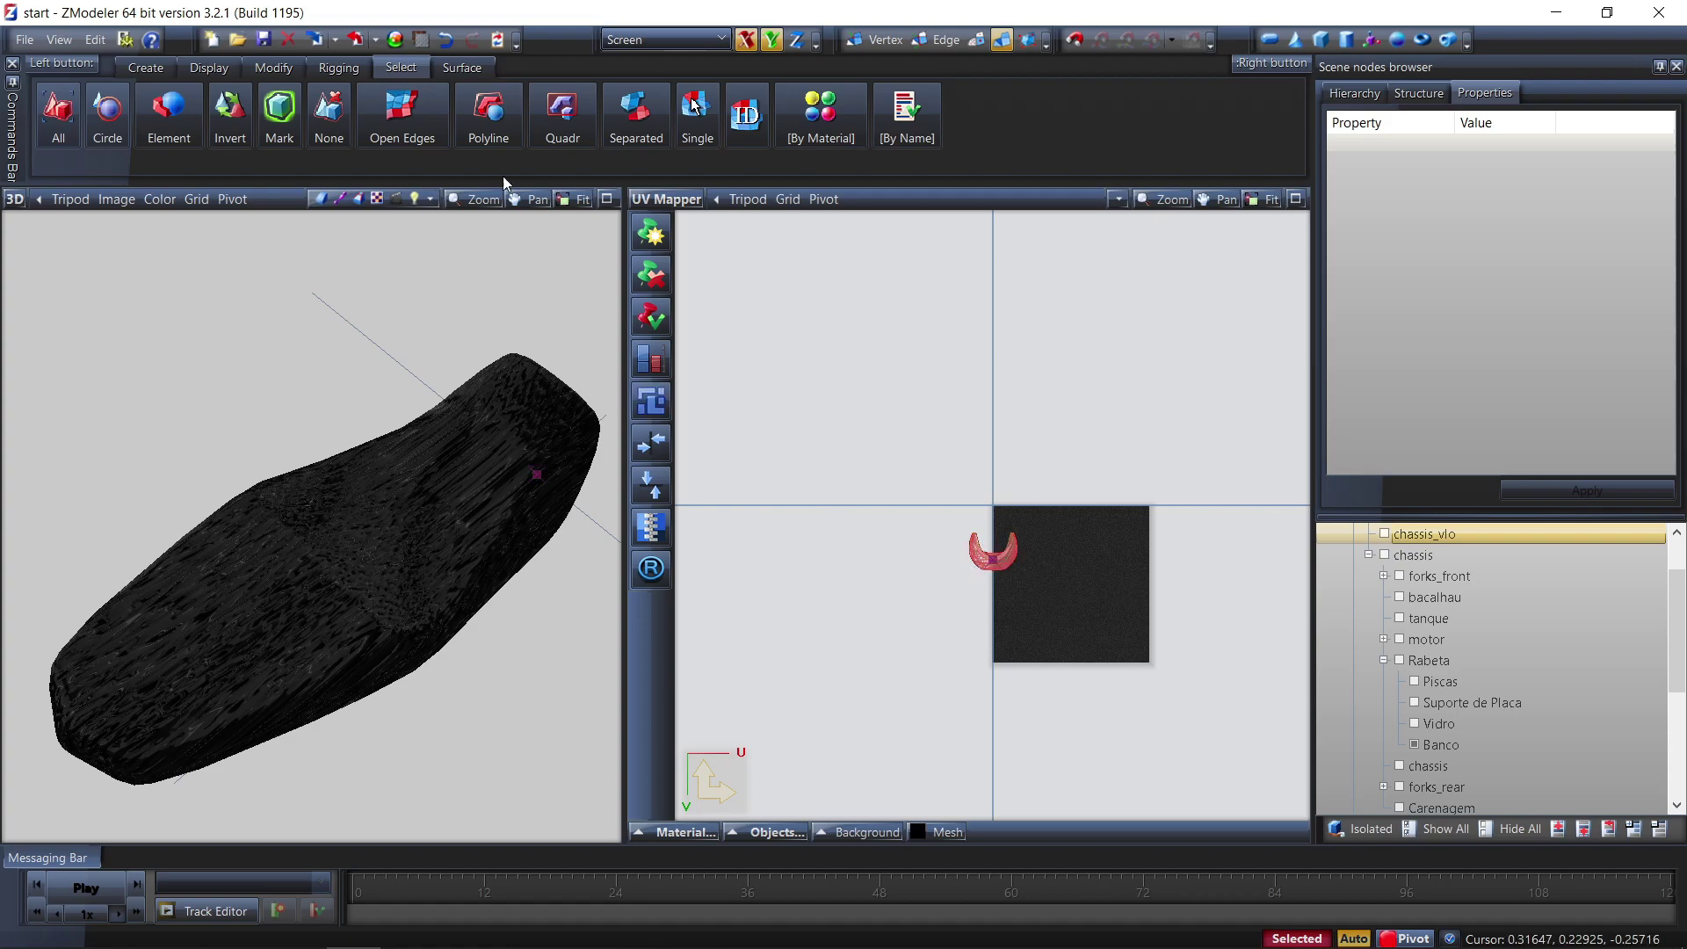
Scale the seat's UV map up to about half the texture tile's width and inspect the seat in 3D
left_click(288, 70)
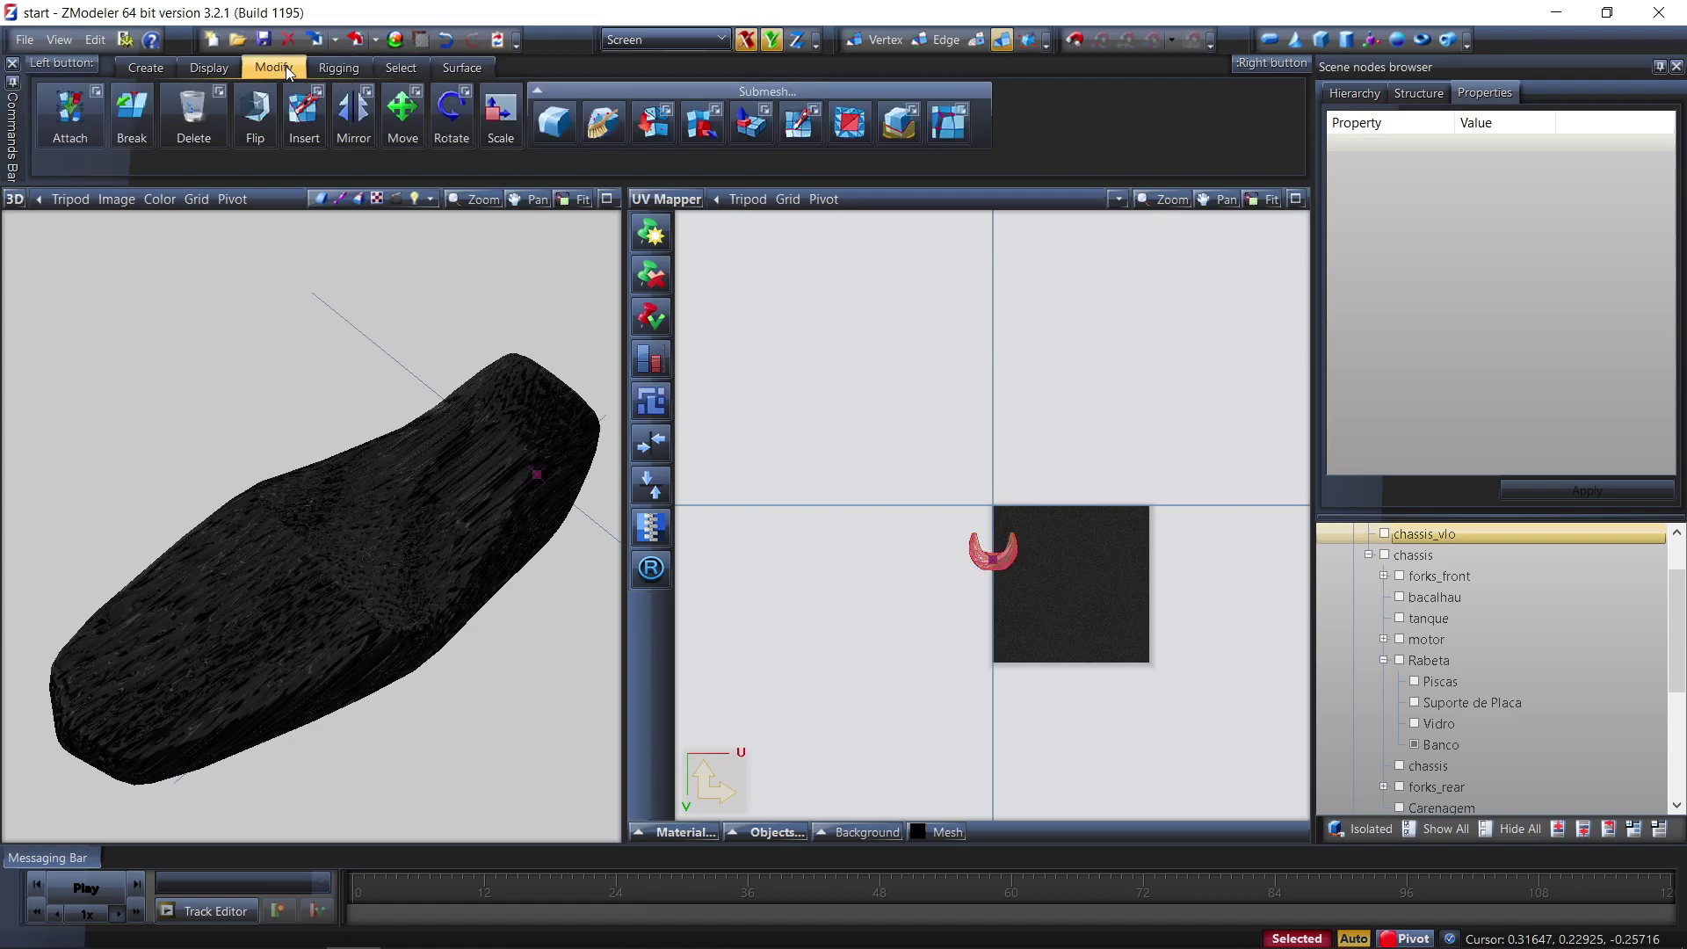
left_click(500, 123)
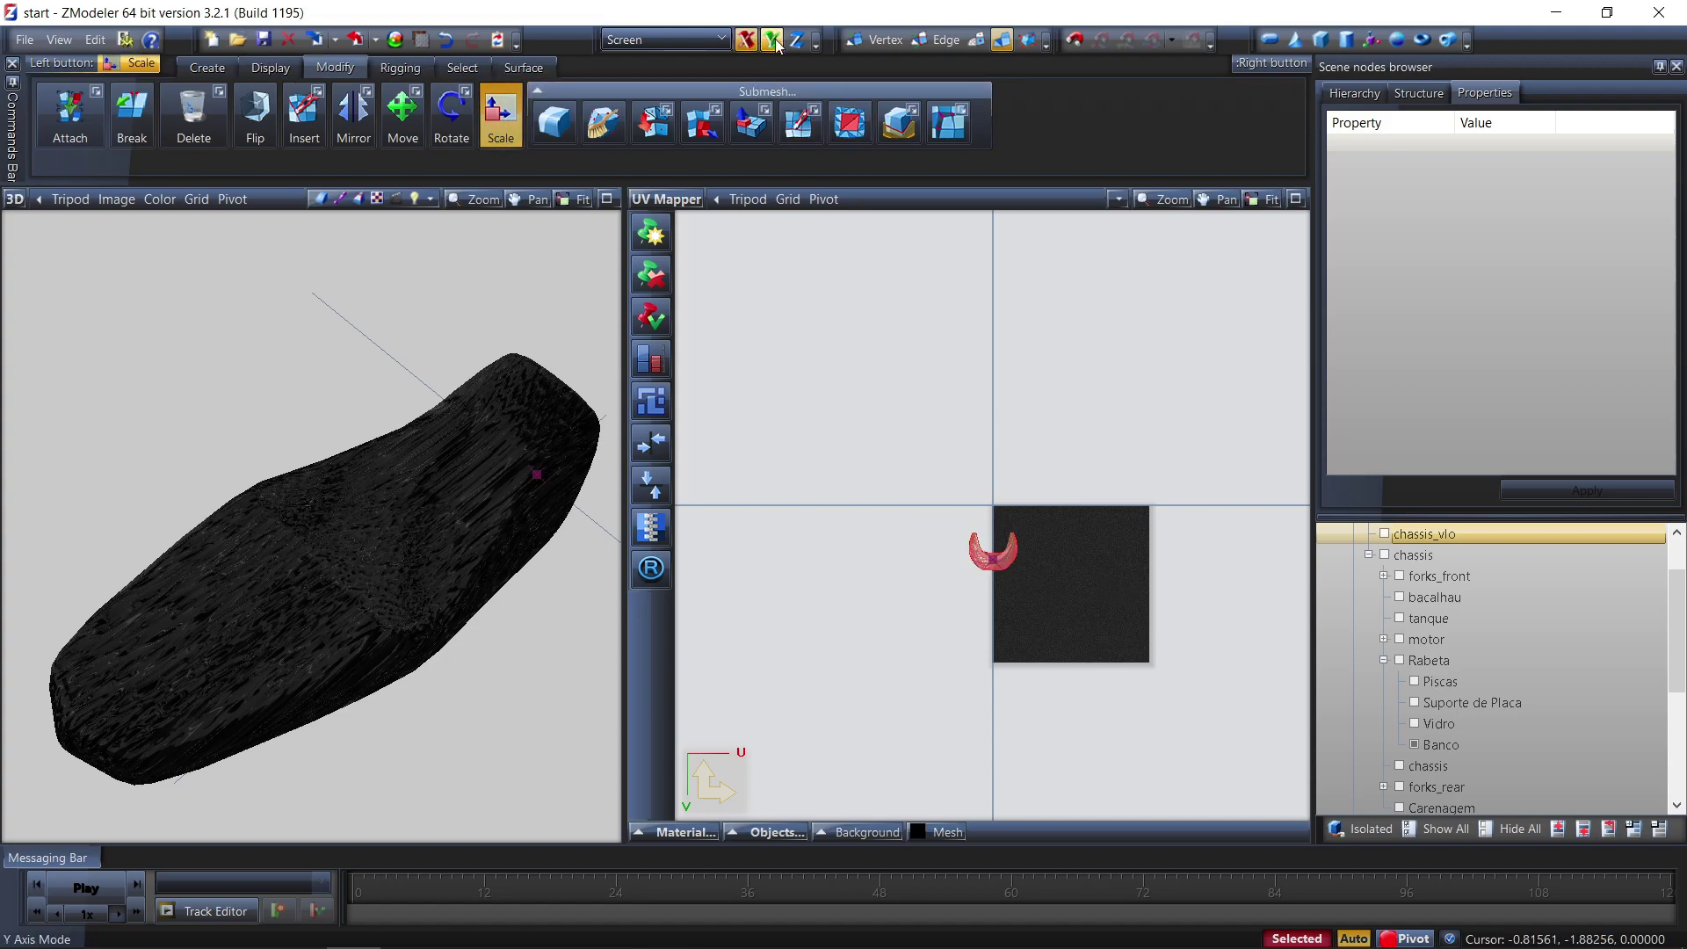
left_click_drag(994, 554, 948, 469)
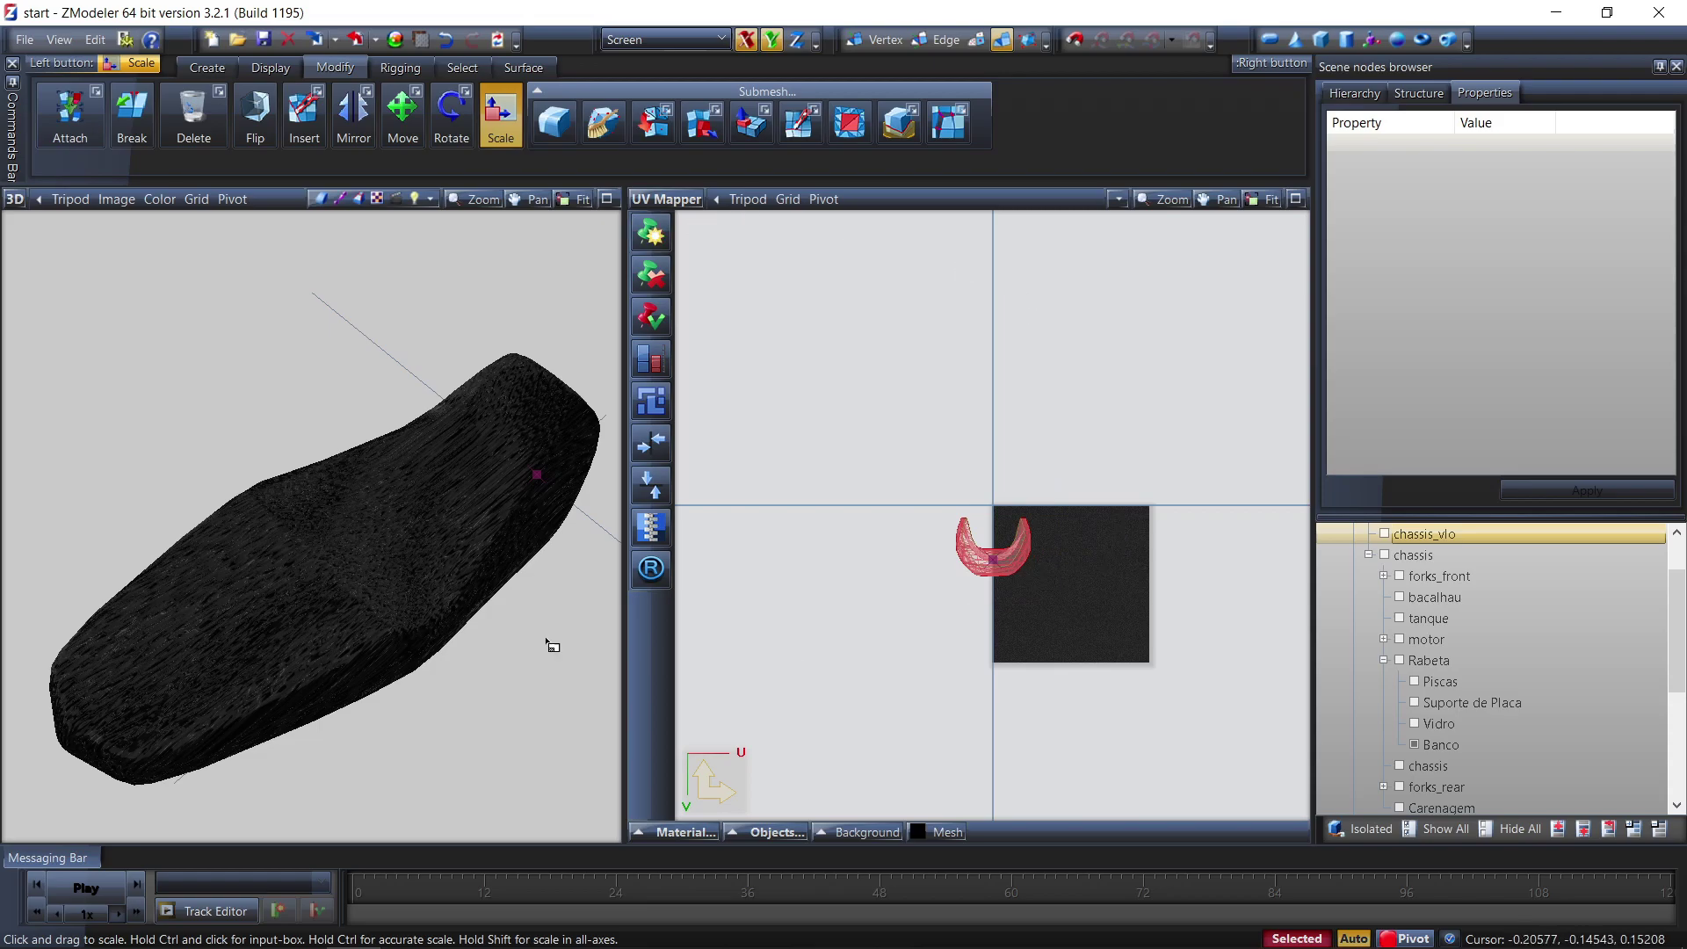
scroll(425, 609, "up", 2)
scroll(424, 609, "down", 5)
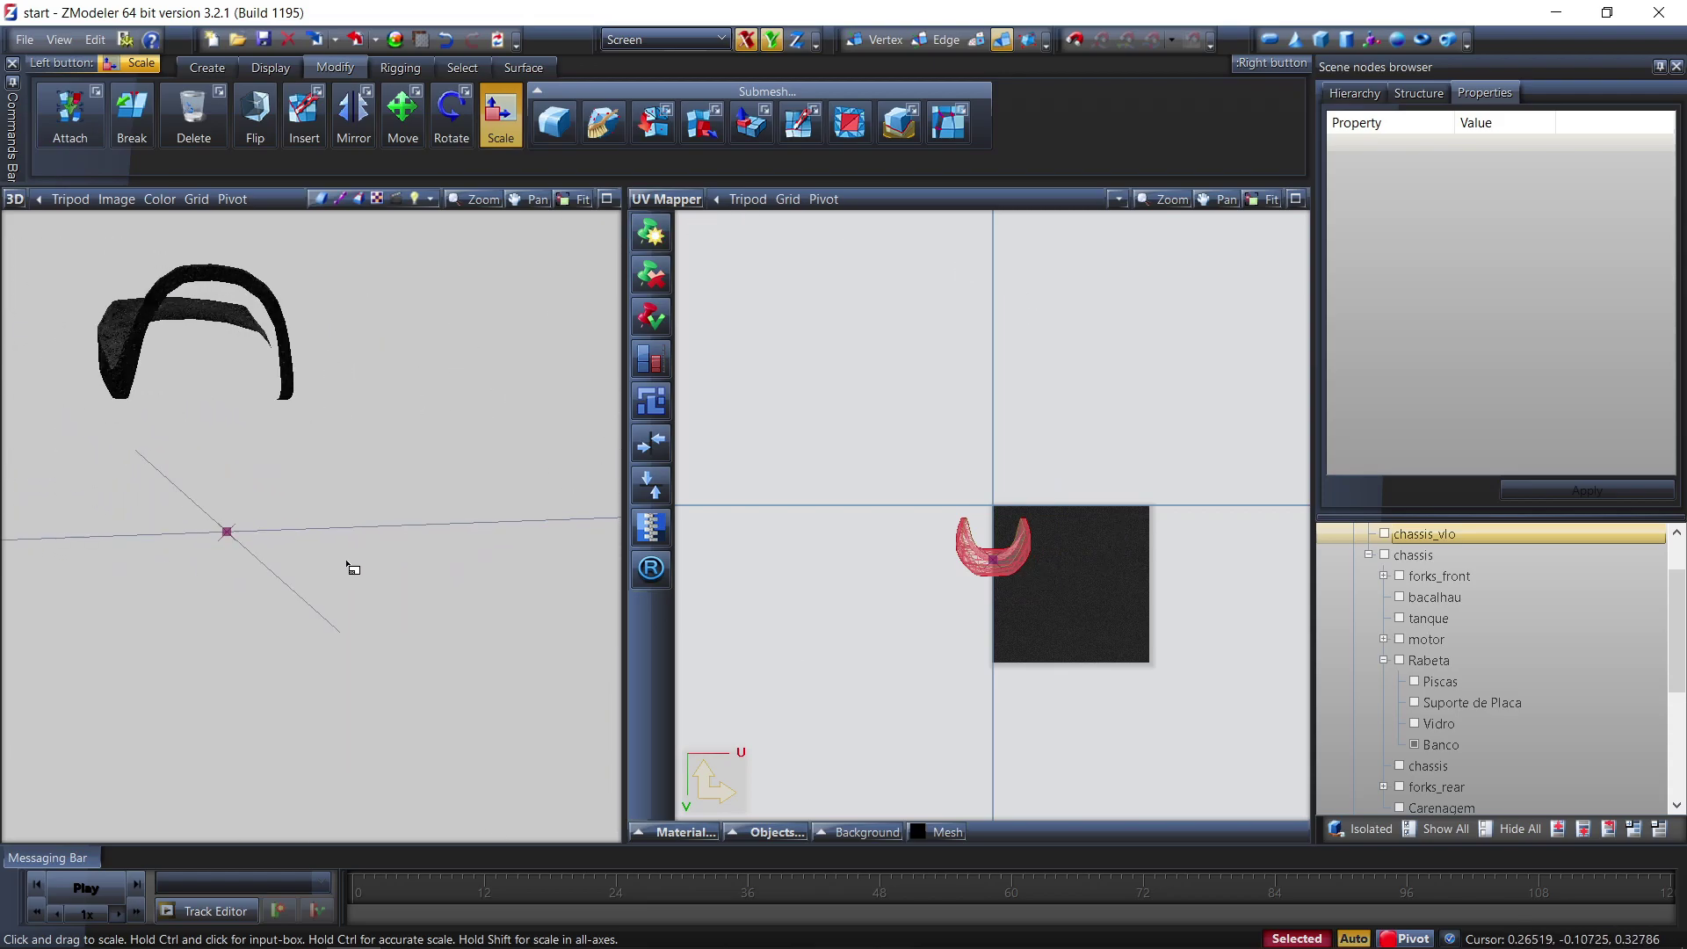
scroll(377, 576, "up", 5)
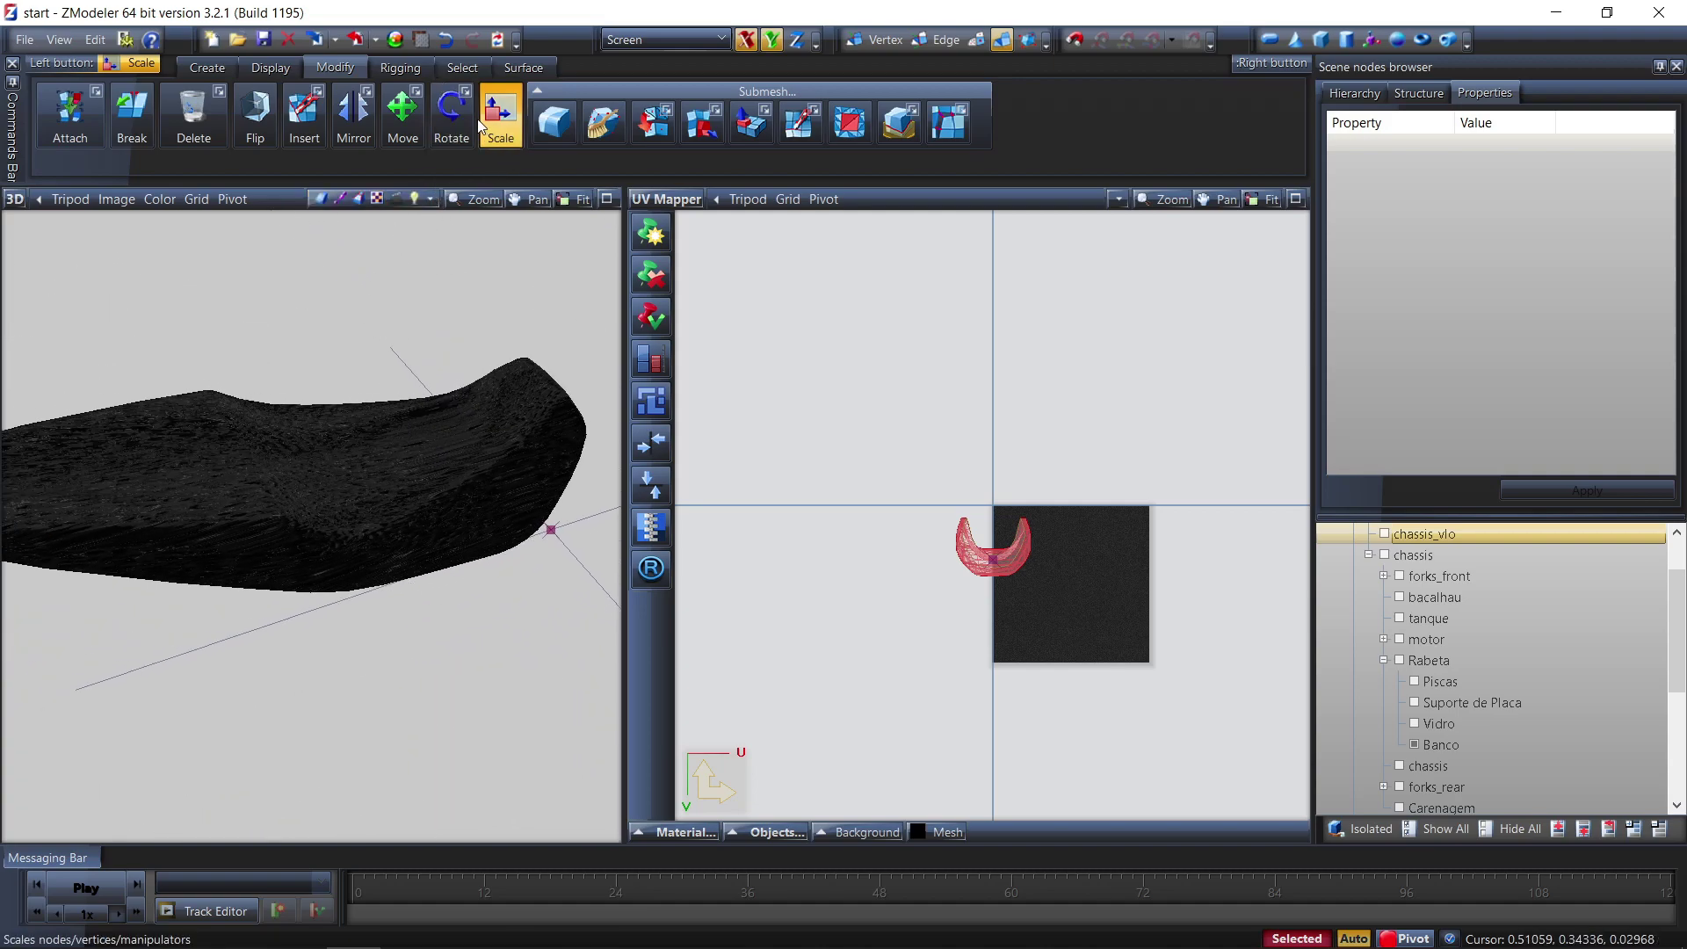
Turn off Rotate Axes and rotate the seat's UV map about the X axis until it shows the seat's top outline
left_click(452, 109)
mouse_move(475, 99)
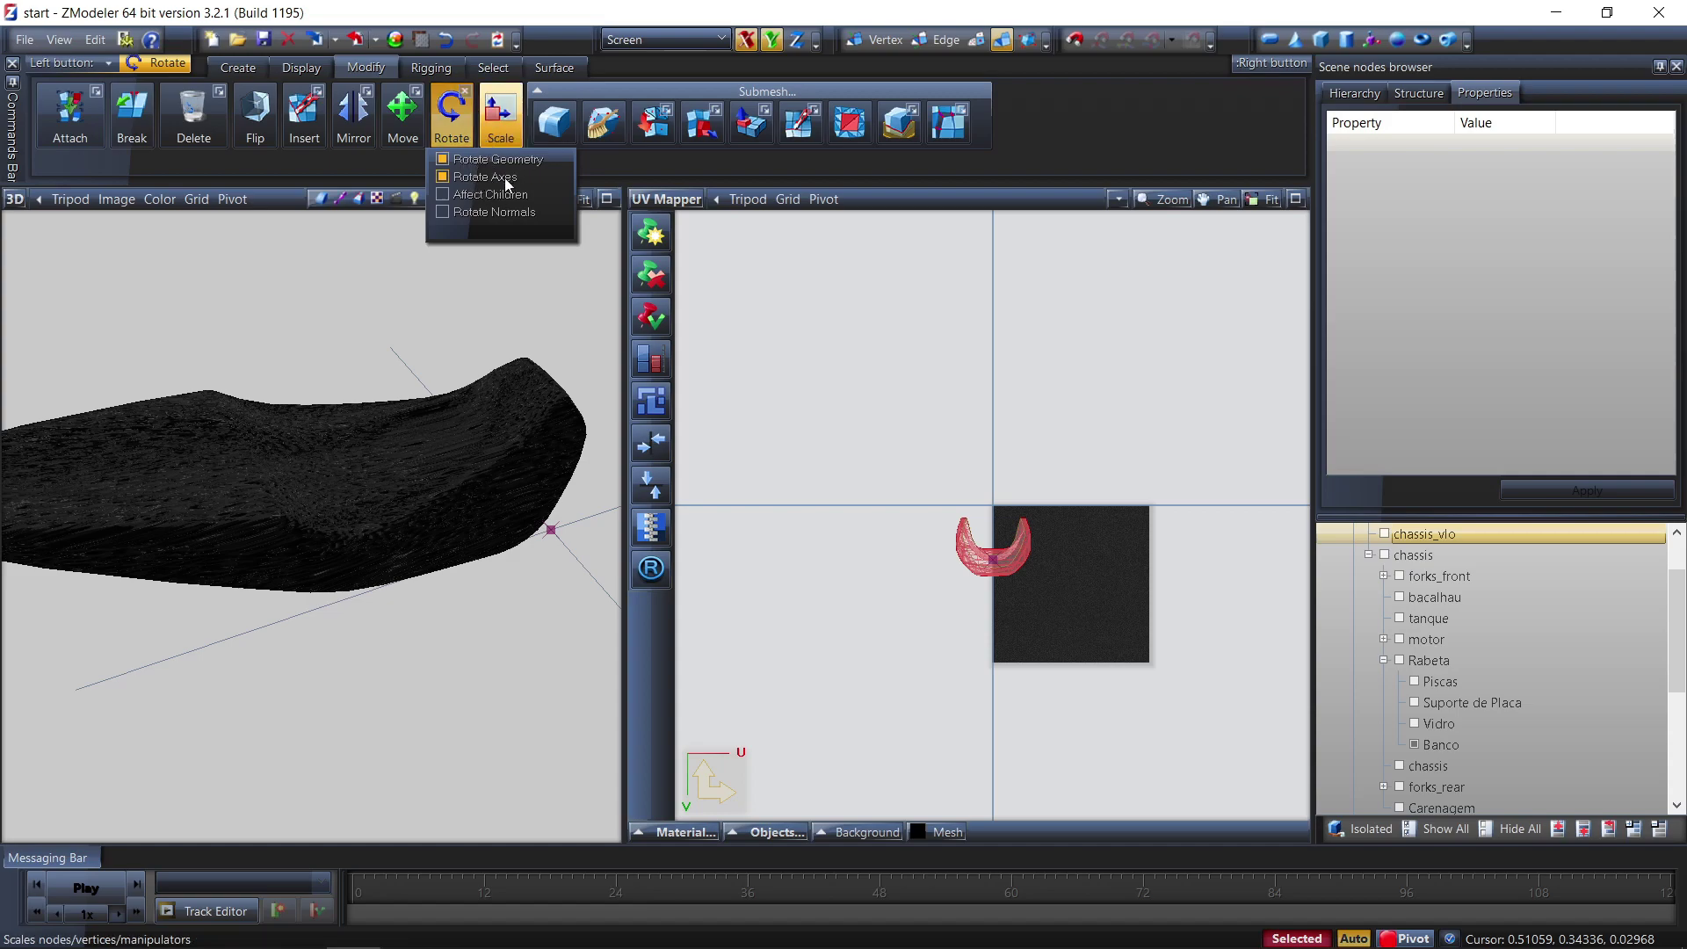
left_click(442, 177)
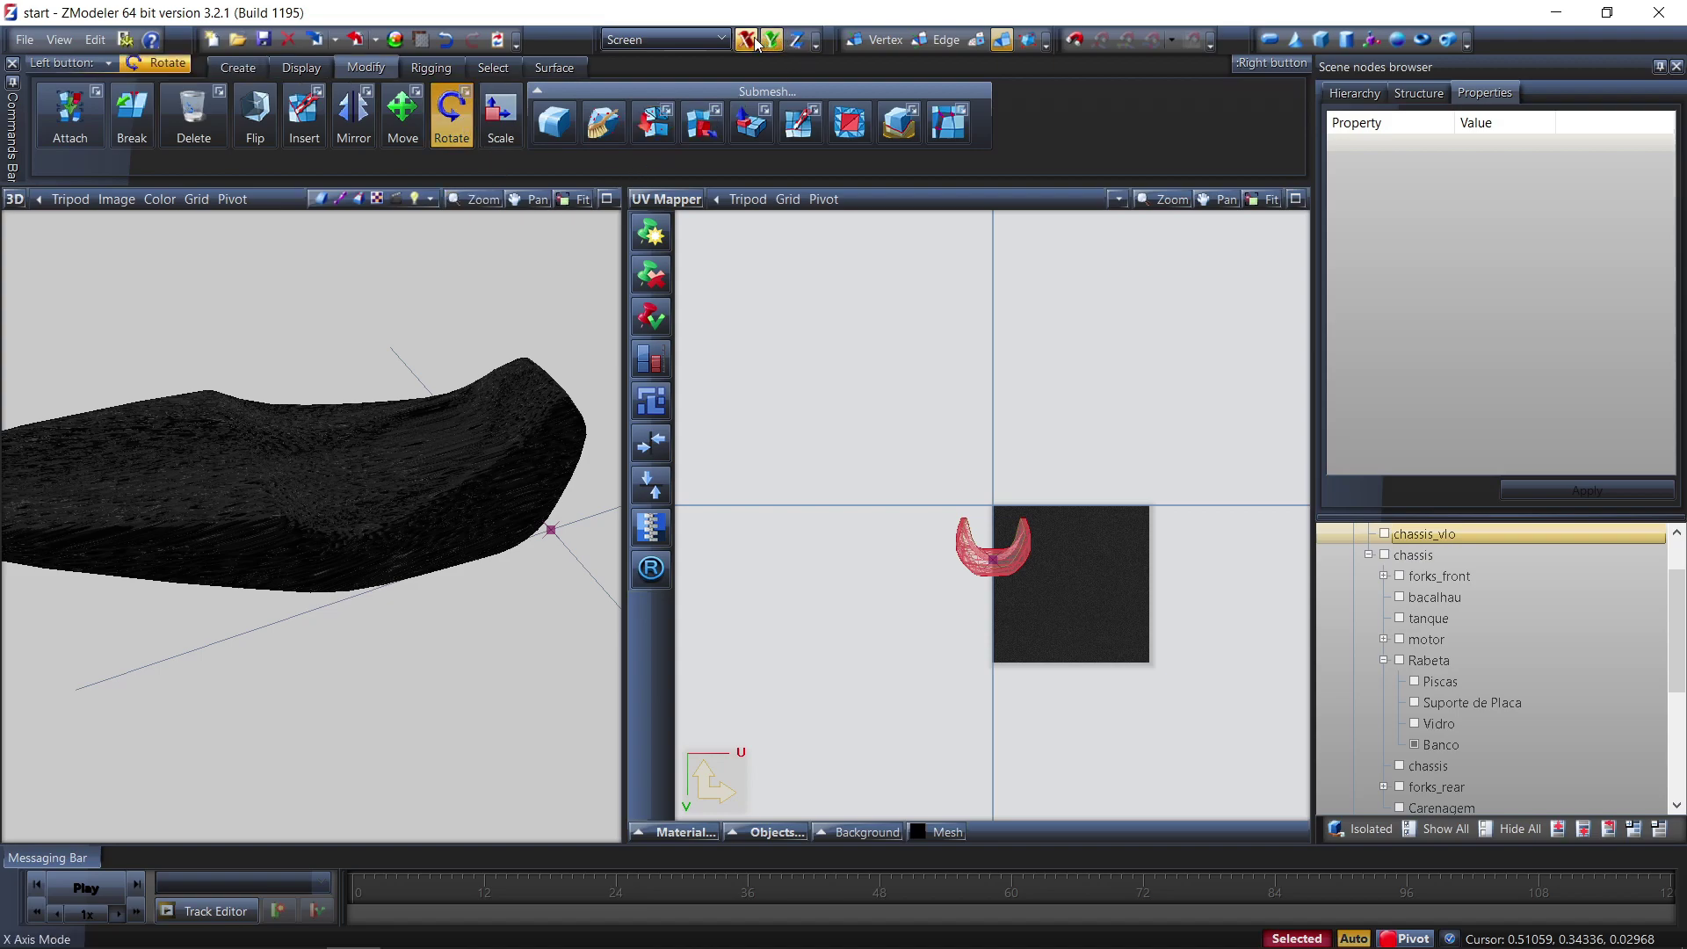
left_click_drag(1004, 564, 974, 573)
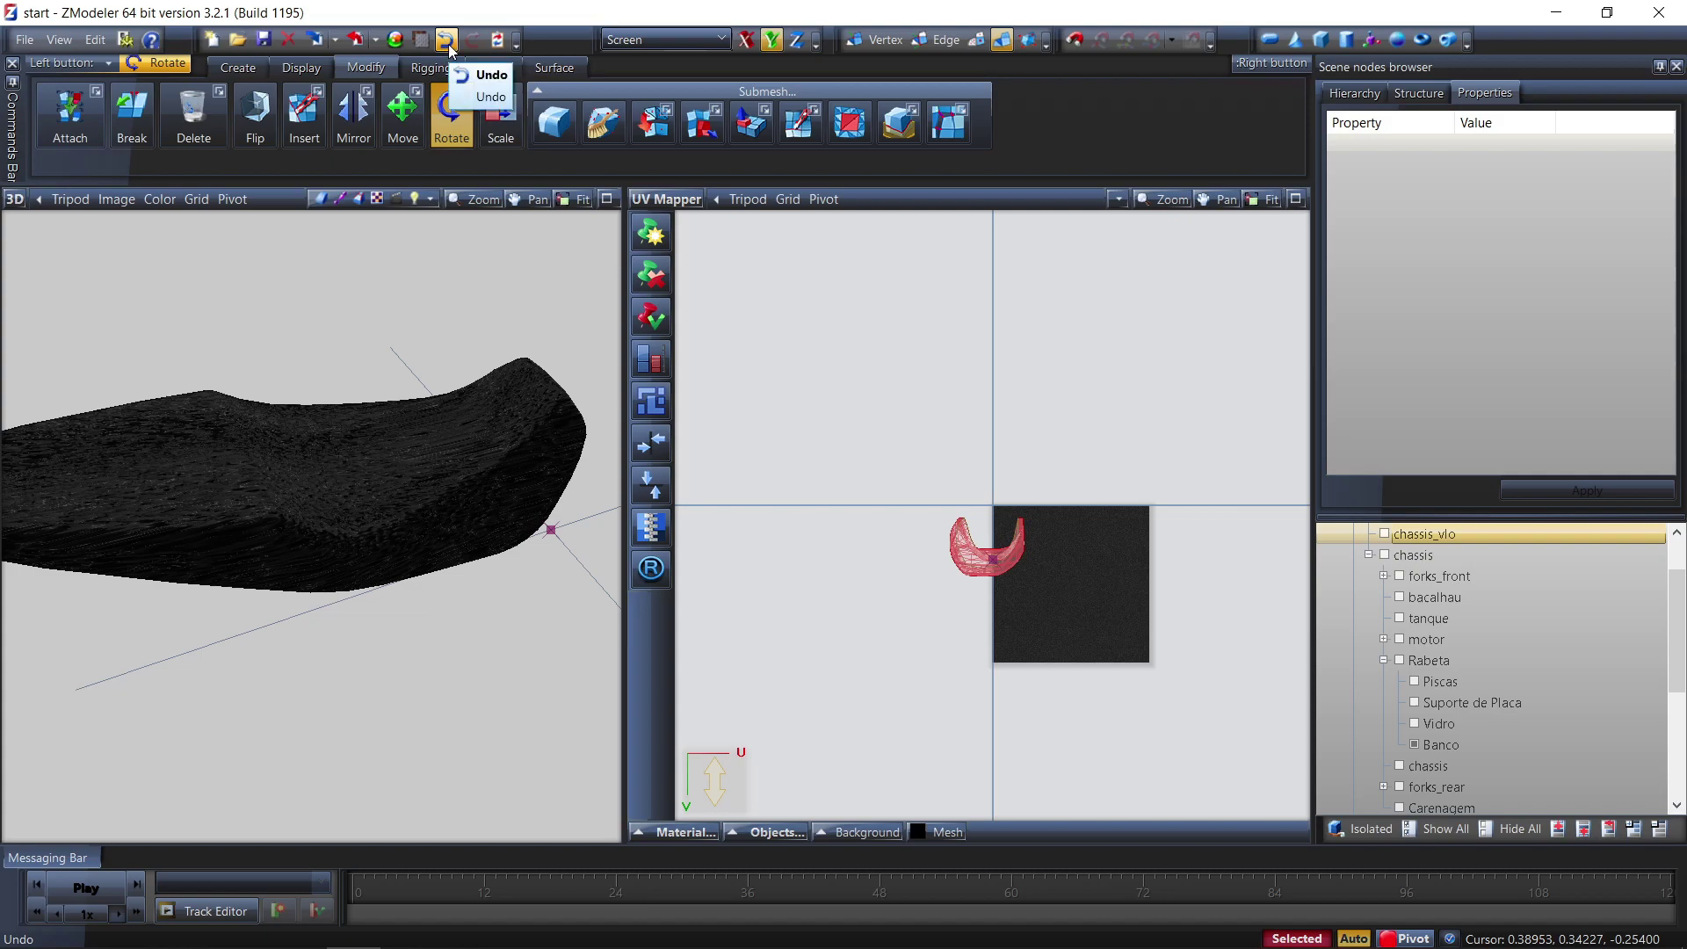
left_click(748, 42)
left_click_drag(1011, 561, 1040, 295)
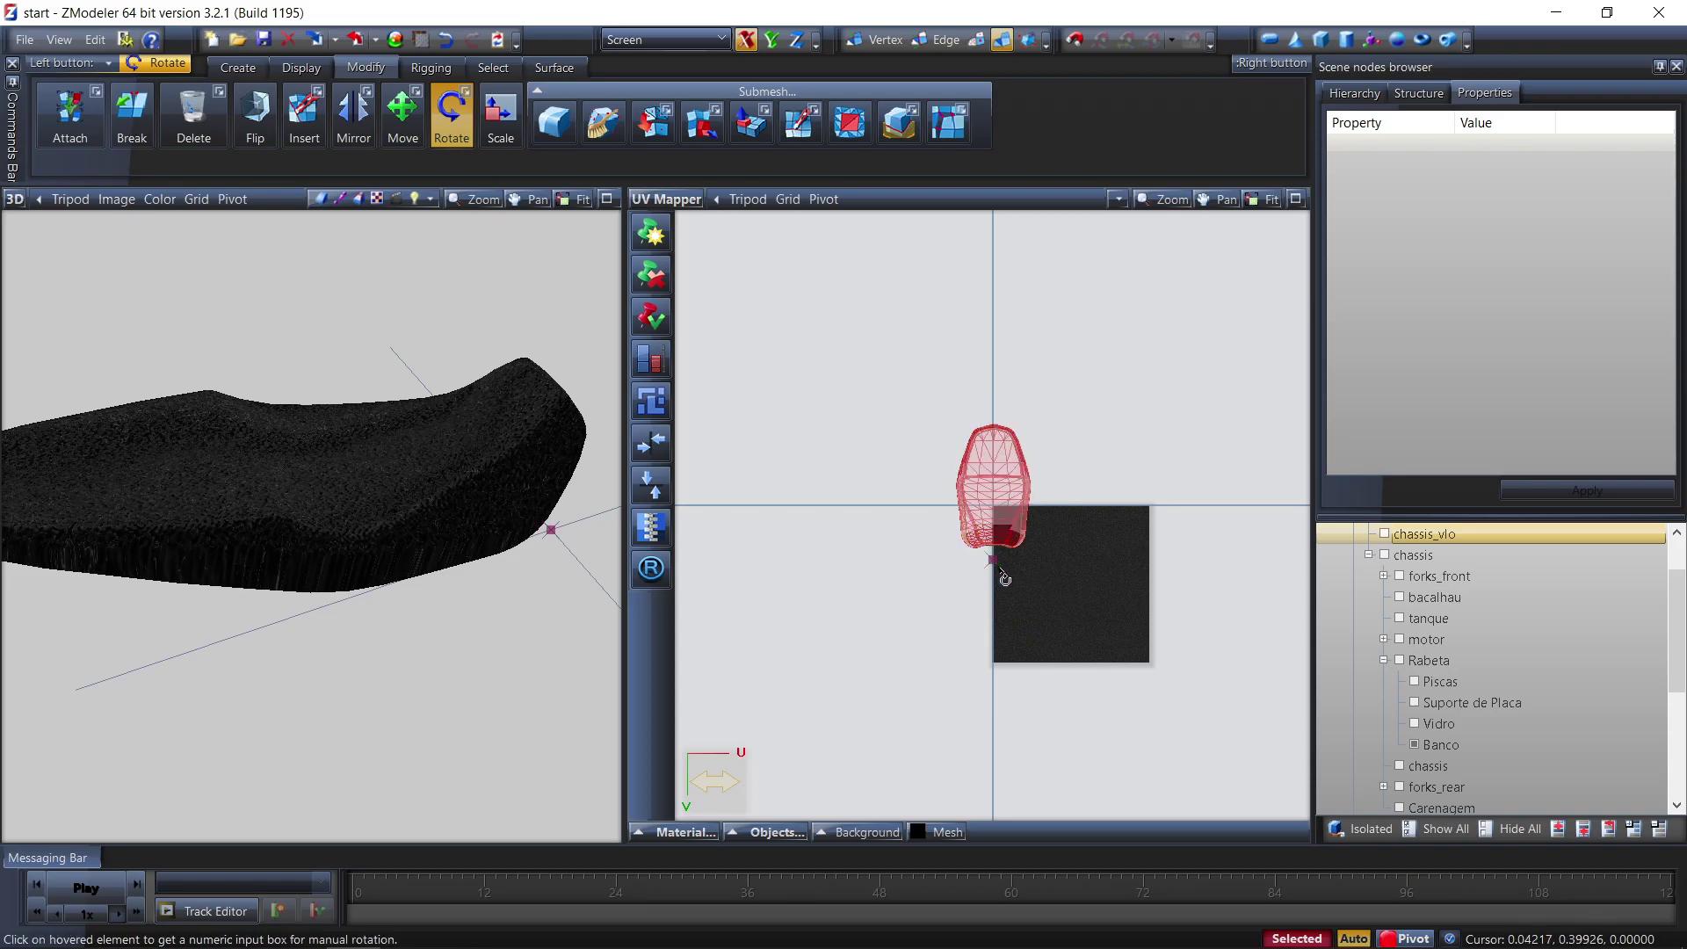
Place the pivot near the UV map's centre, enlarge the map on both axes well beyond the texture tile, and check the grain
left_click(999, 502)
left_click(500, 117)
left_click(772, 40)
left_click_drag(1031, 501, 834, 272)
left_click_drag(904, 483, 704, 524)
middle_click_drag(615, 554, 486, 604)
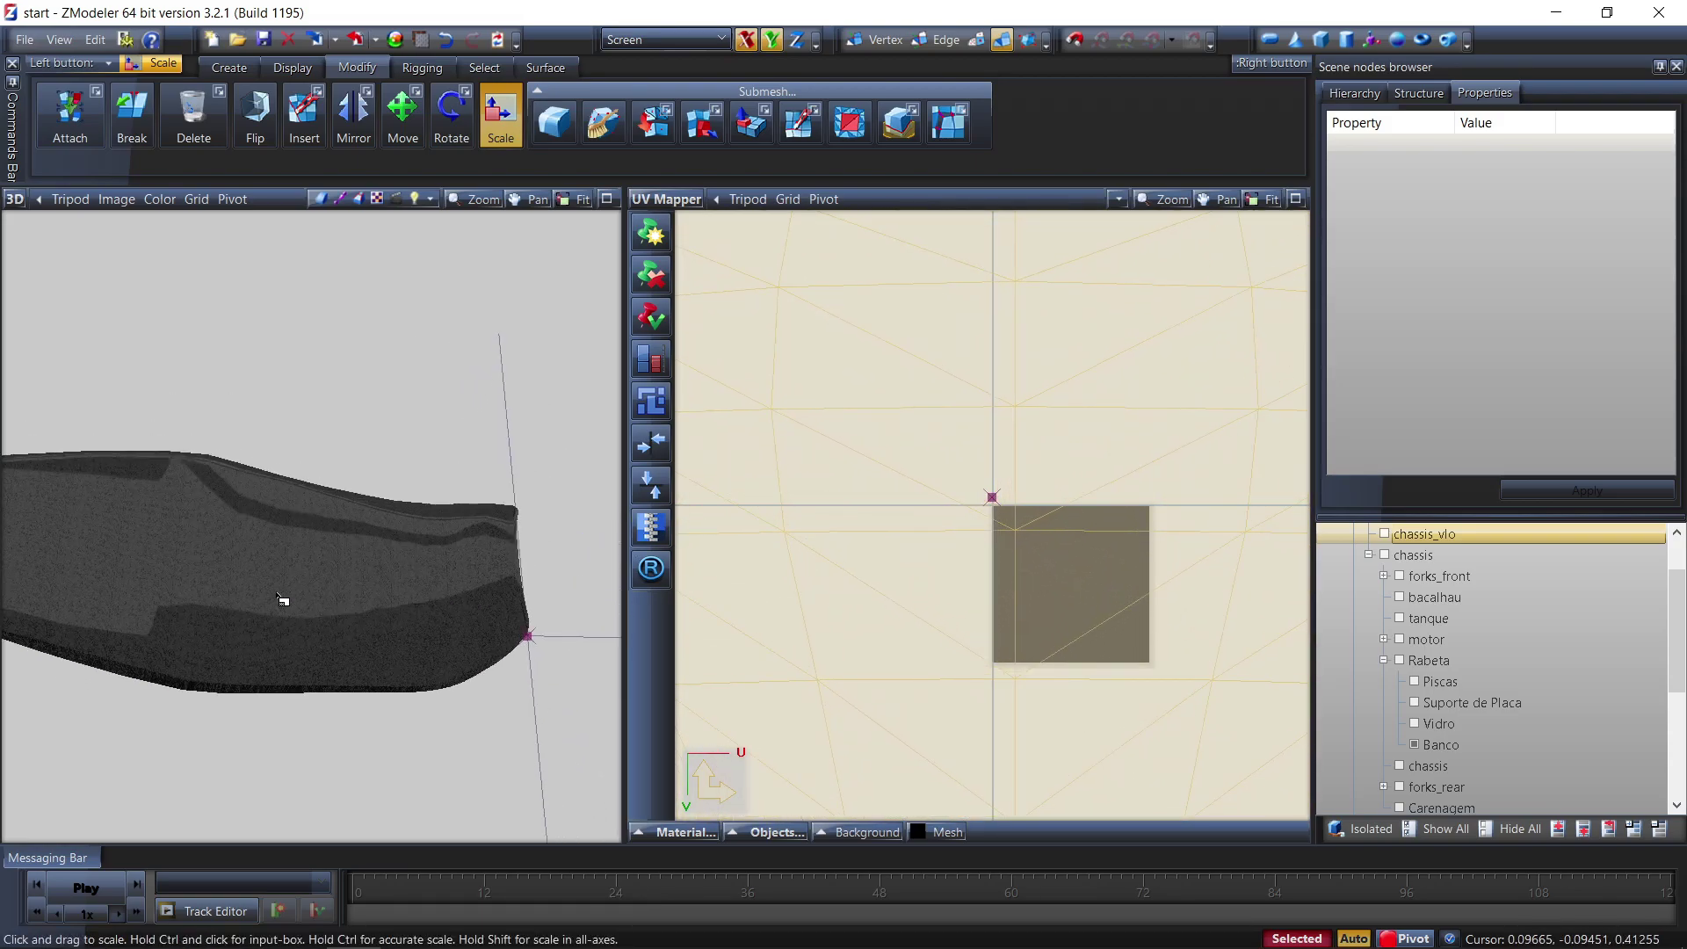
scroll(281, 600, "up", 5)
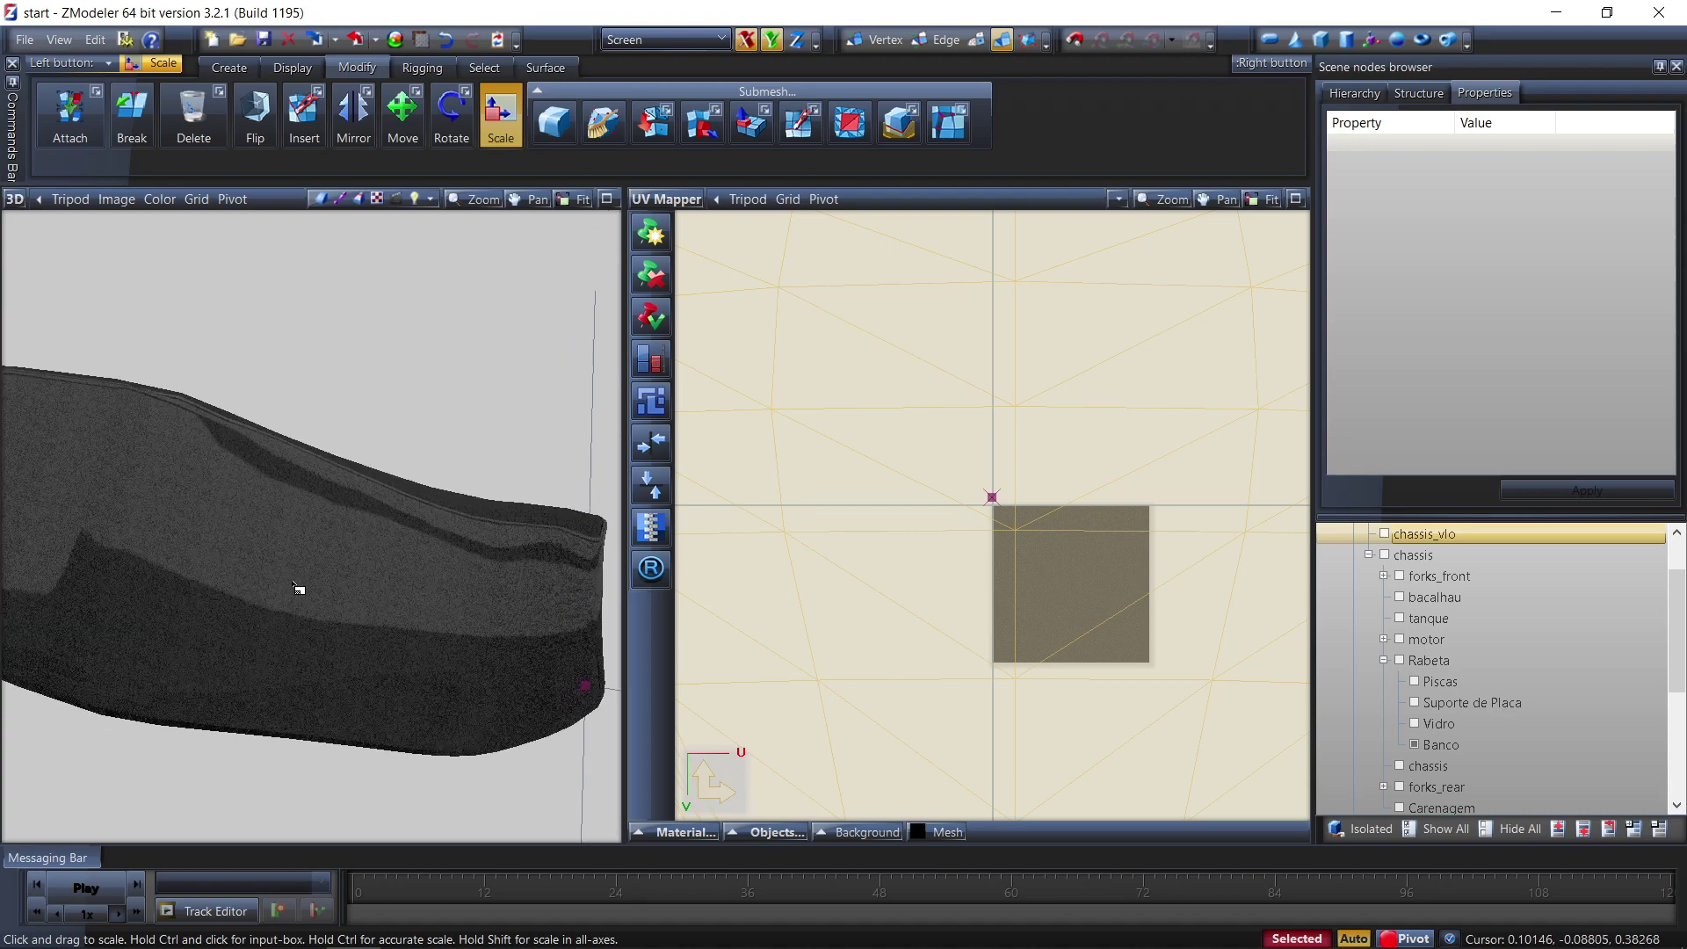
scroll(294, 585, "down", 5)
middle_click_drag(347, 589, 426, 576)
Readjust the scale of the seat's UV map to about ten times the texture tile's width
left_click_drag(871, 546, 880, 633)
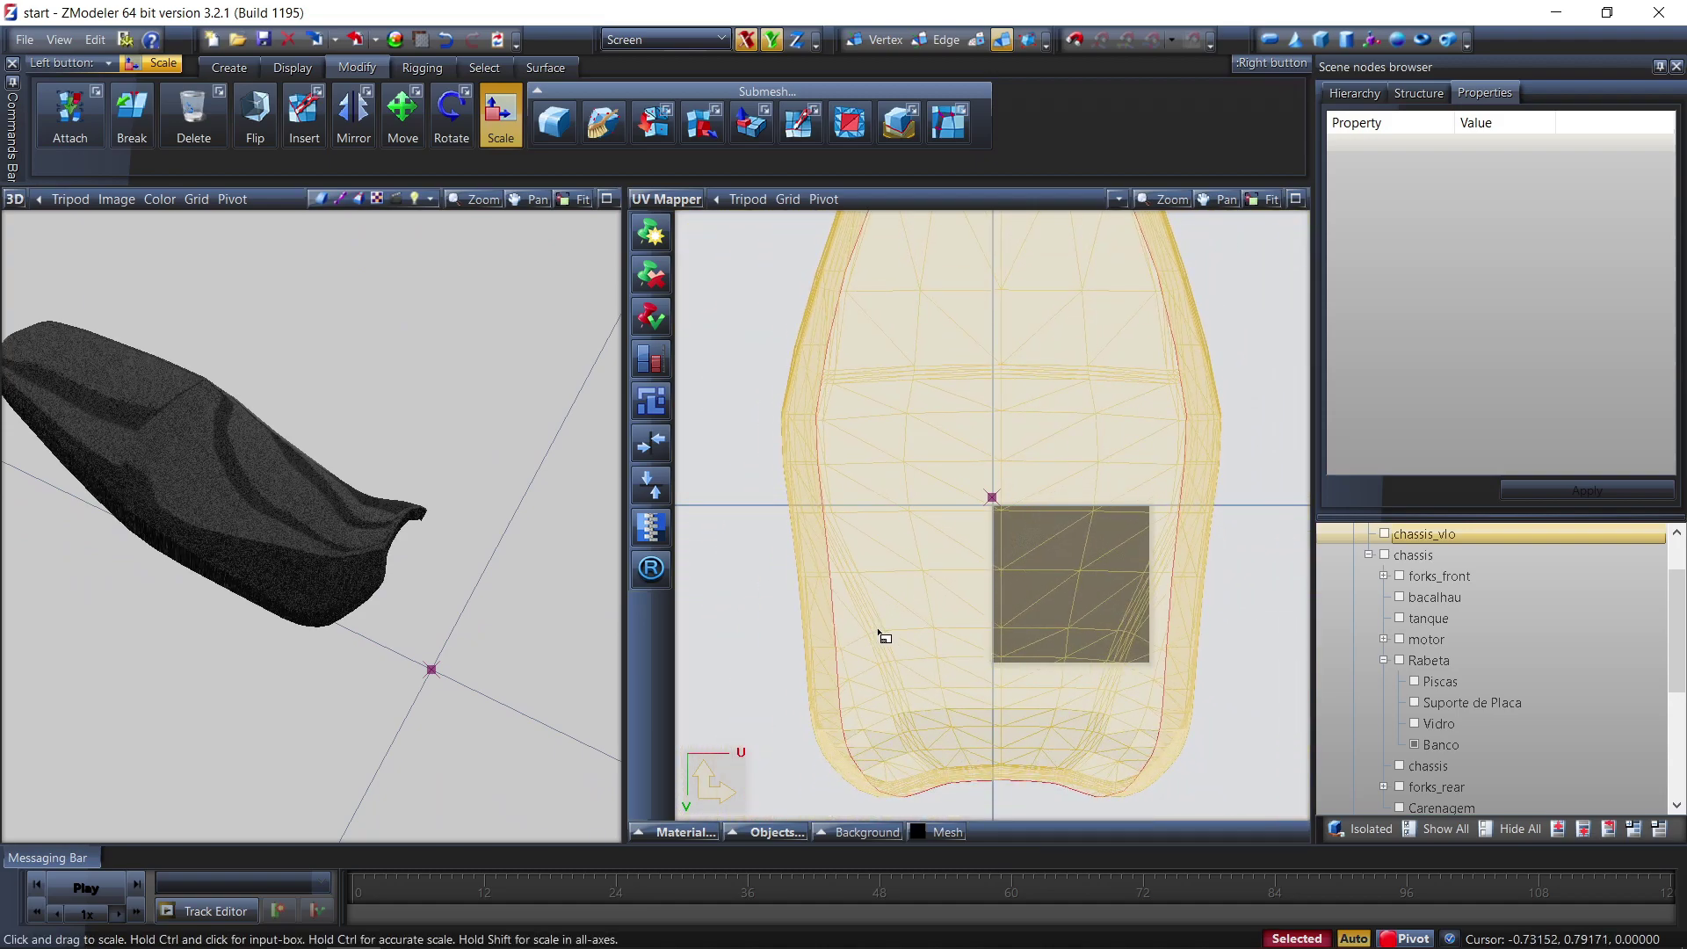
left_click_drag(914, 621, 753, 370)
middle_click_drag(422, 466, 253, 453)
scroll(253, 454, "up", 5)
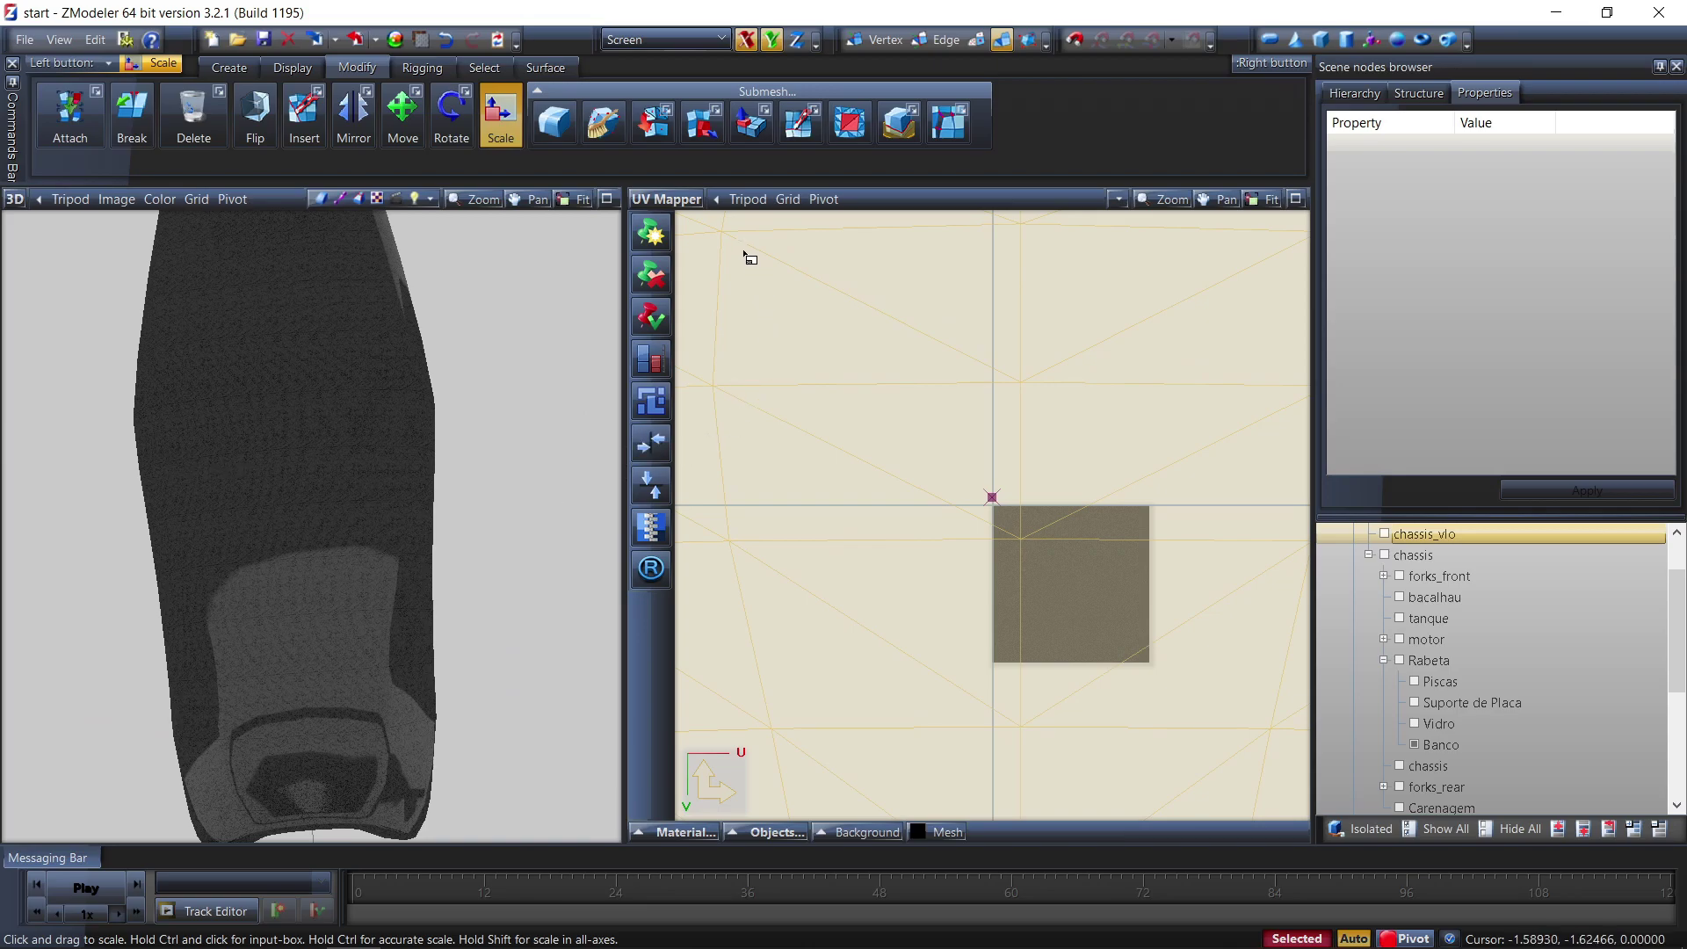
scroll(949, 434, "down", 10)
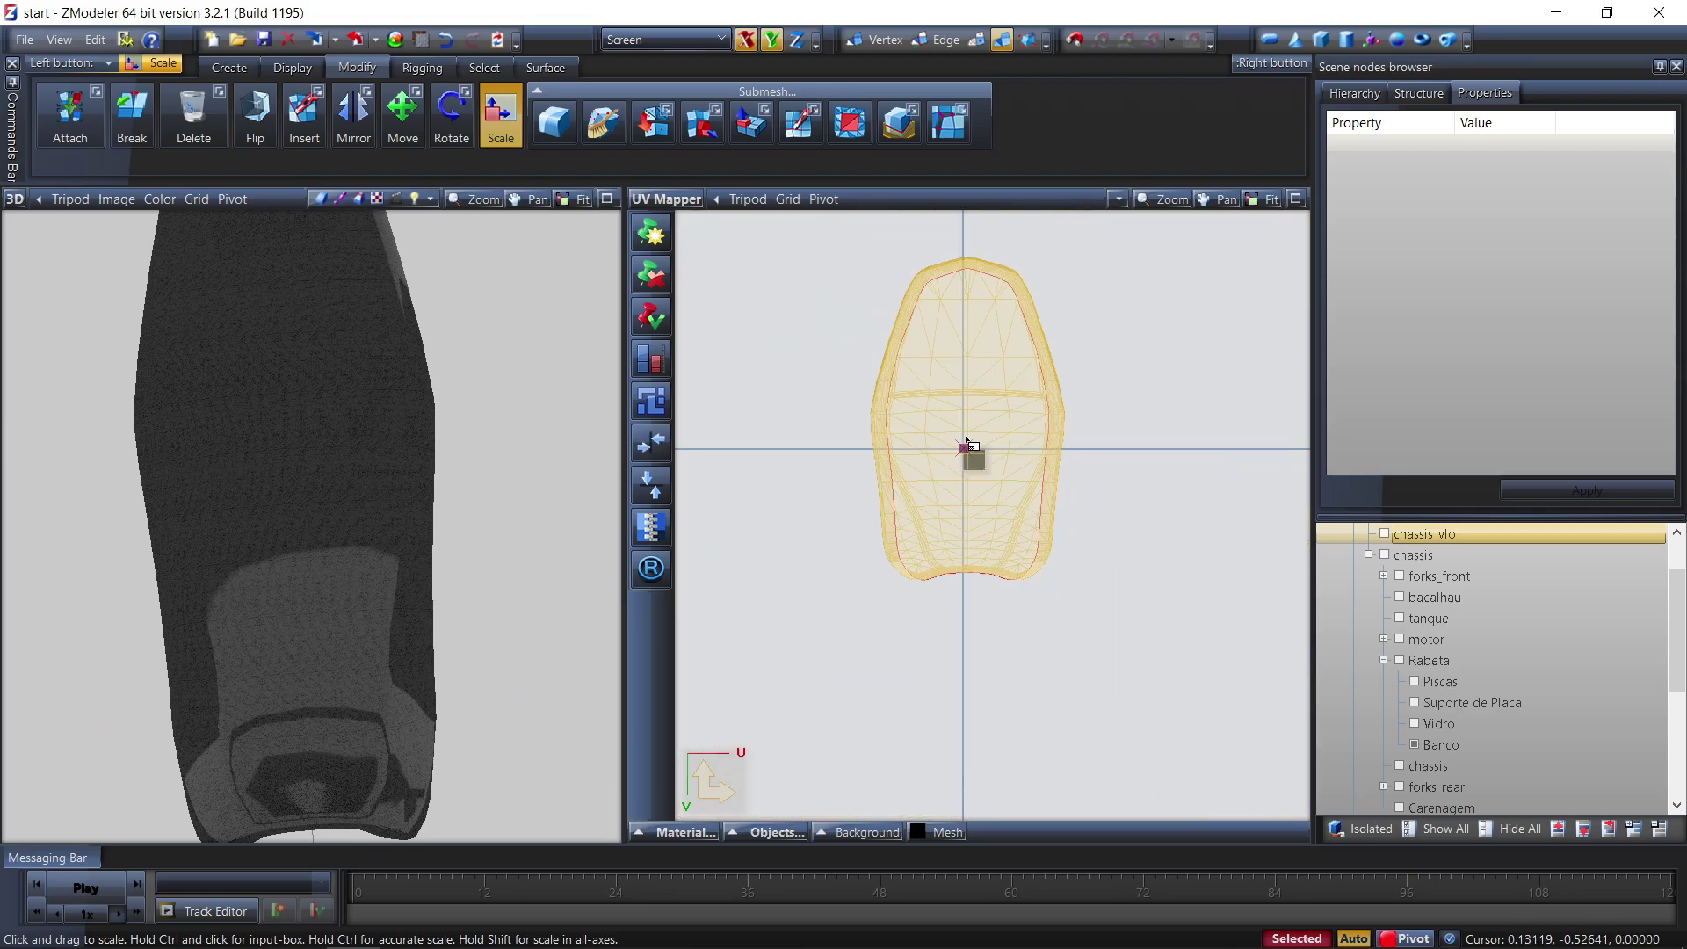
scroll(989, 440, "up", 4)
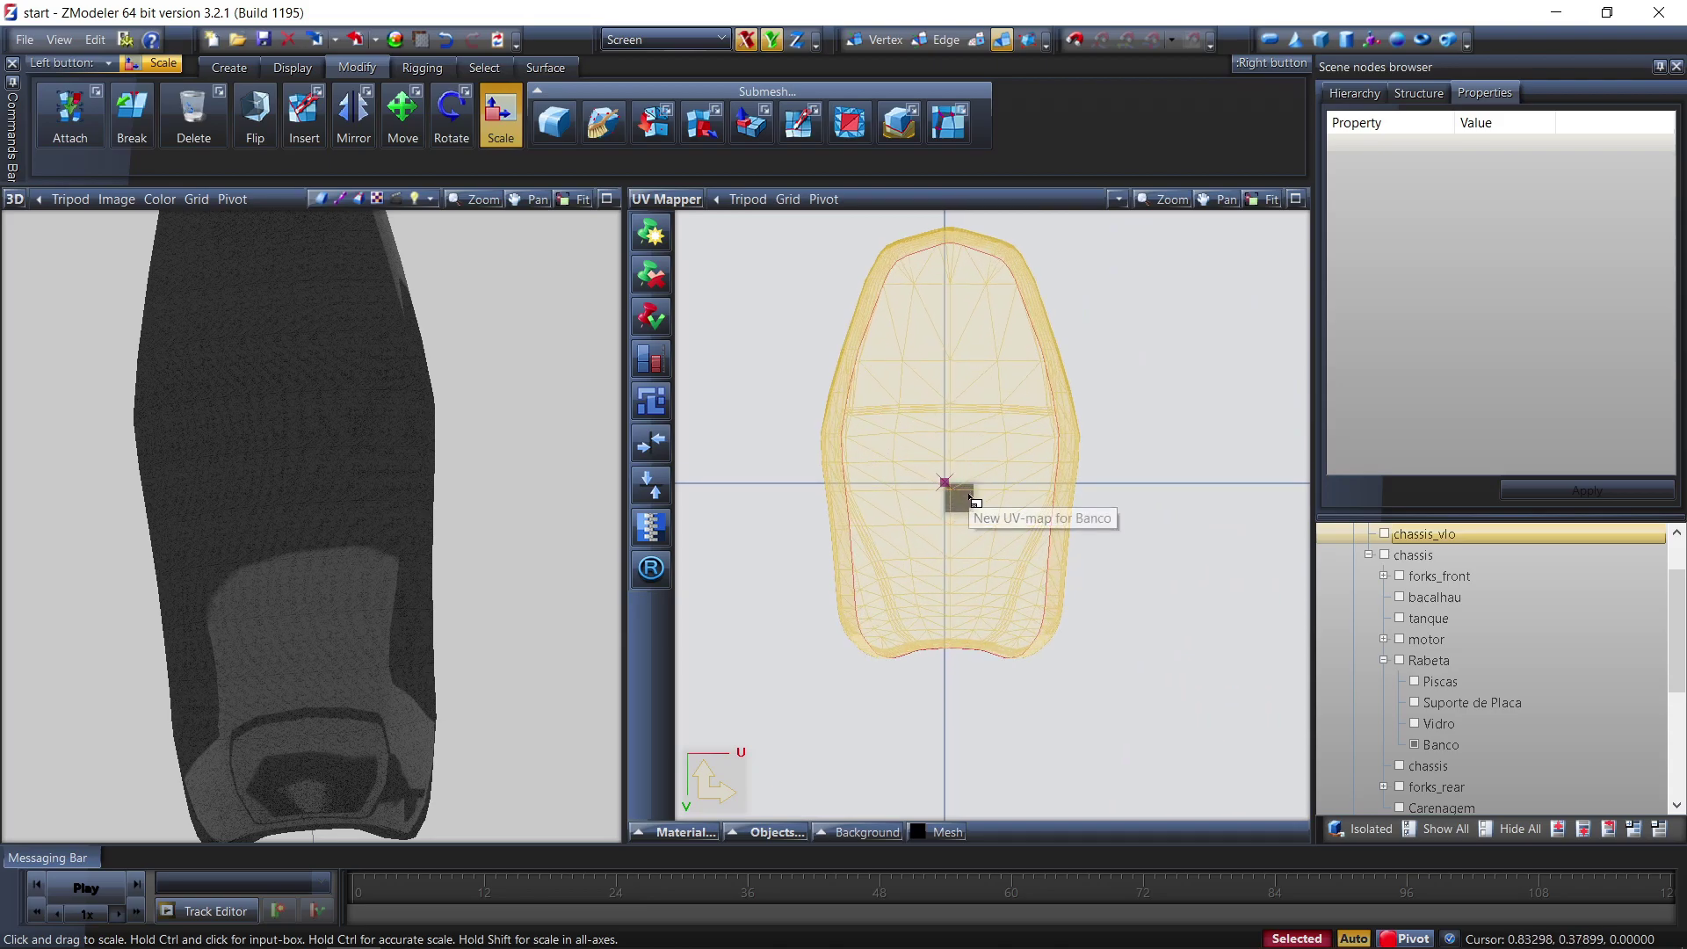
left_click_drag(956, 465, 912, 384)
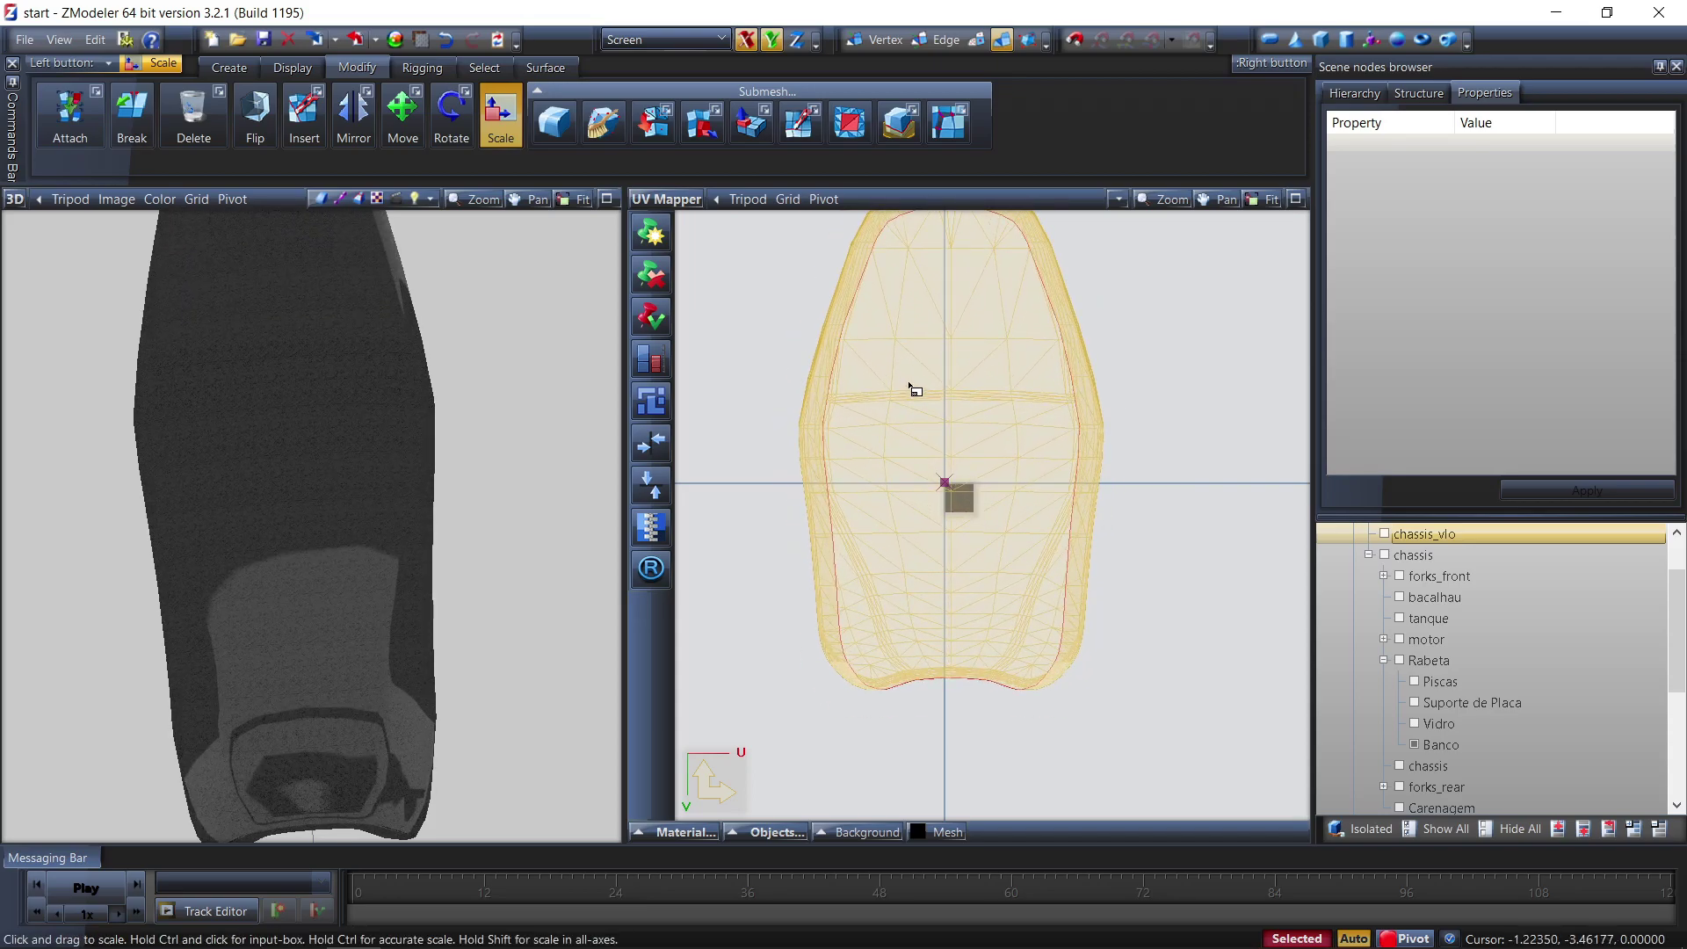
Switch the UV Mapper viewport to the Left view
left_click(668, 198)
left_click(684, 276)
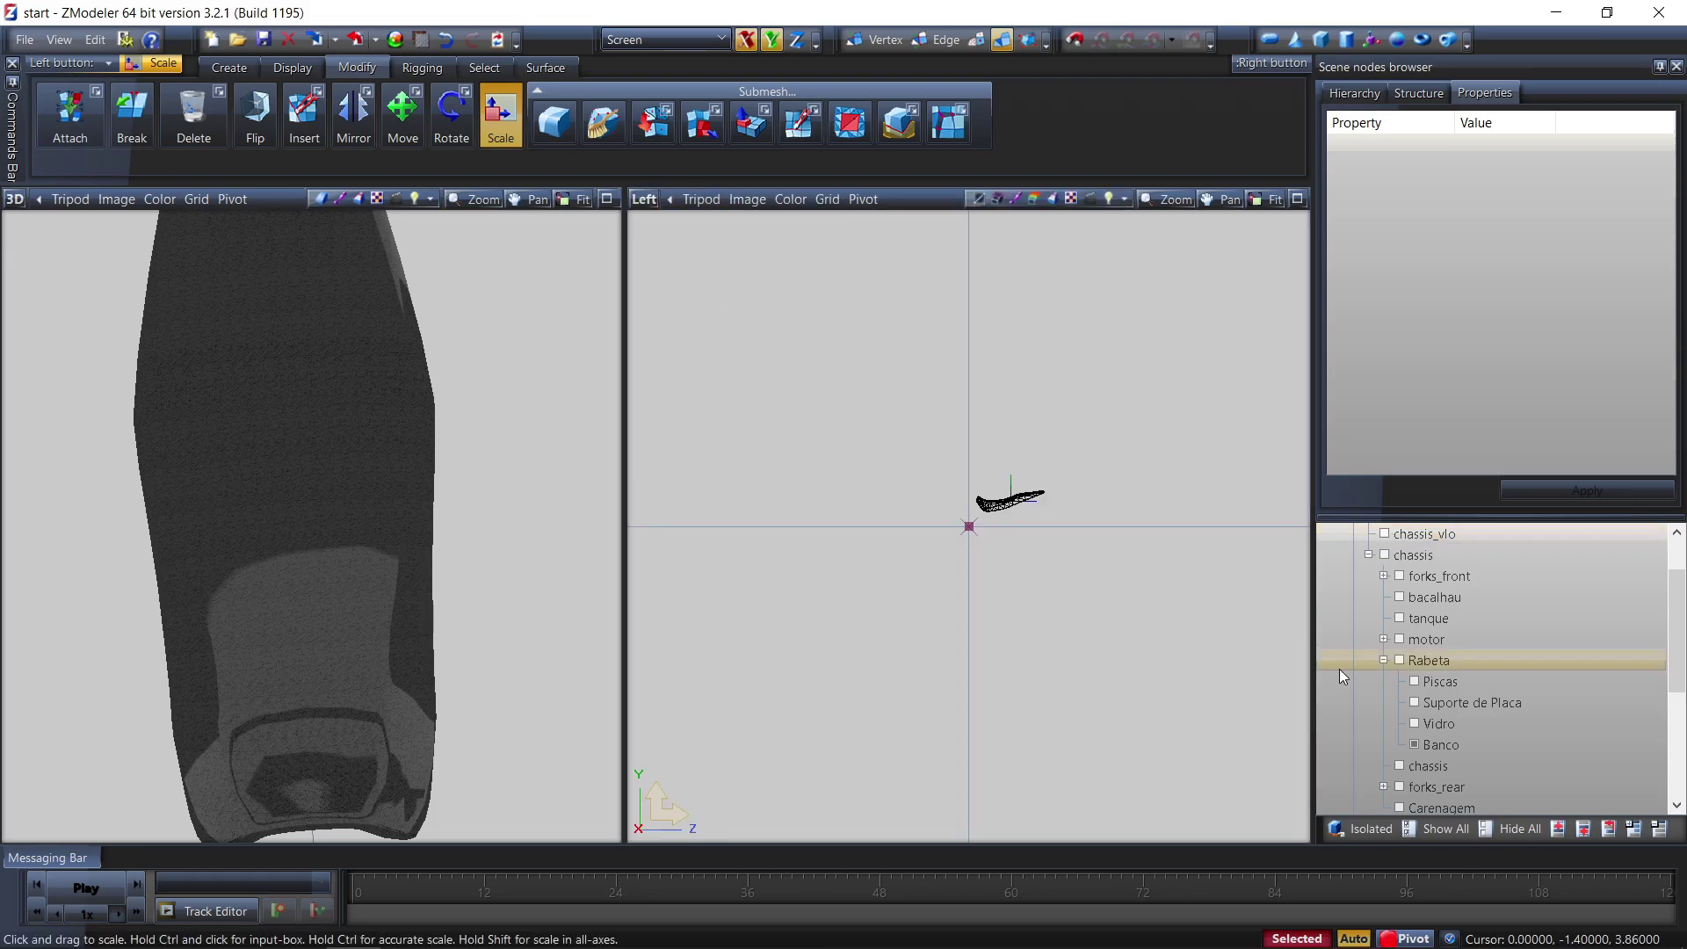
right_click(1431, 534)
left_click(1628, 594)
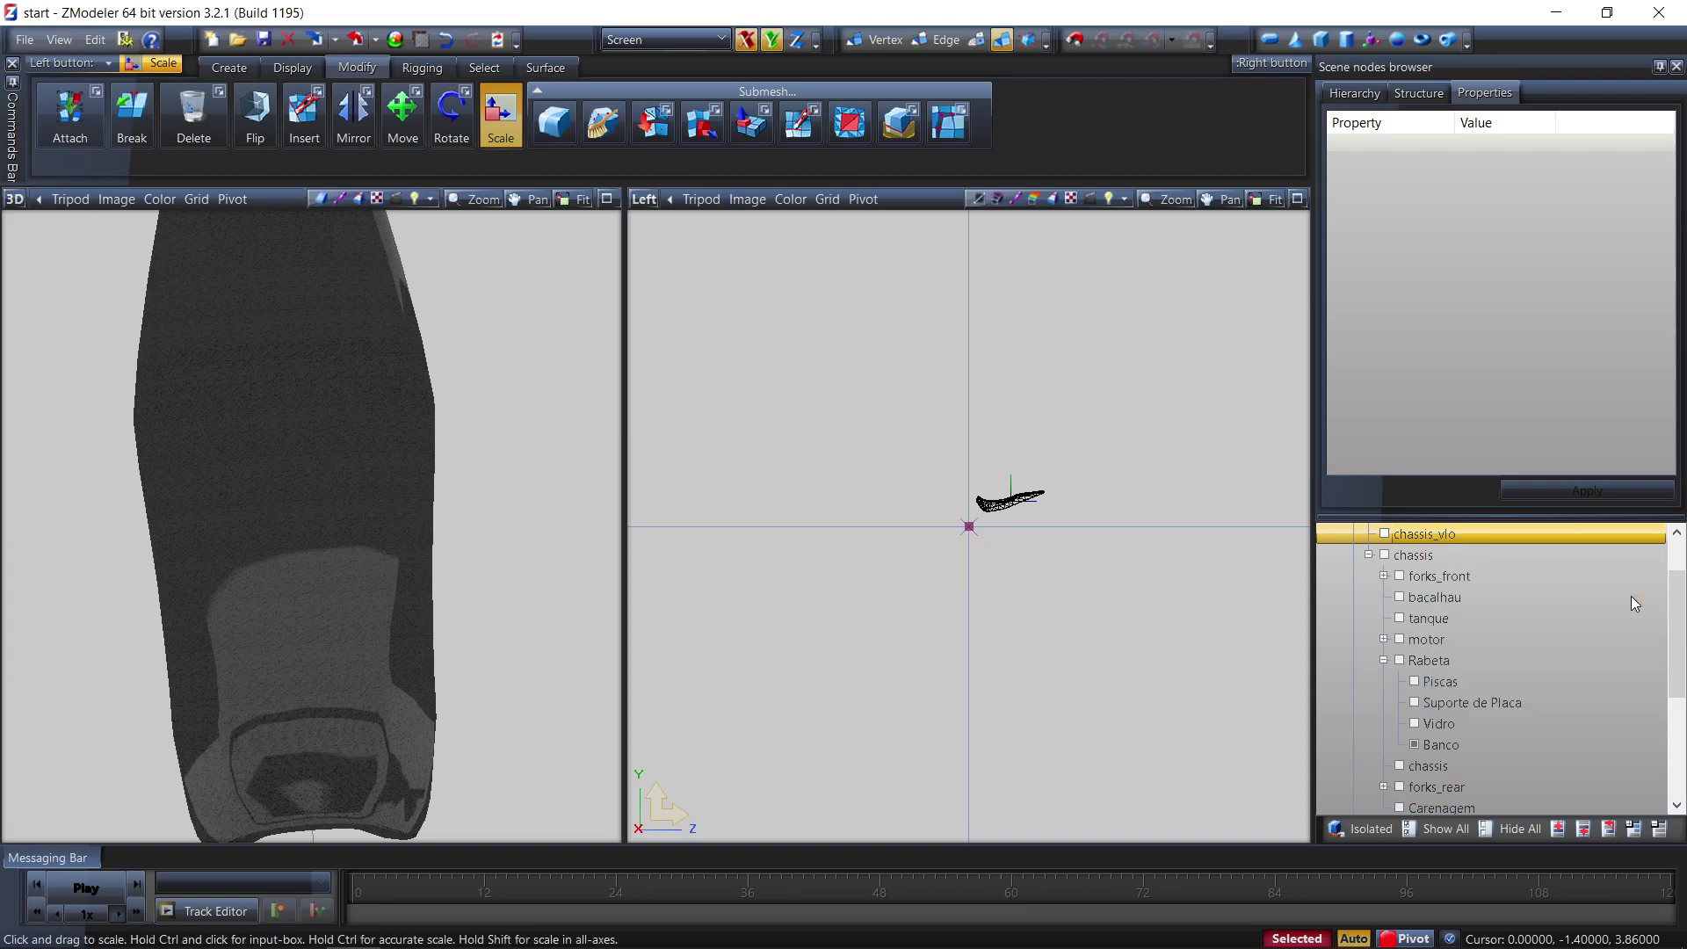
Show all hidden parts and view the complete motorcycle in the 3D viewport from the front three-quarter side
scroll(1538, 619, "down", 4)
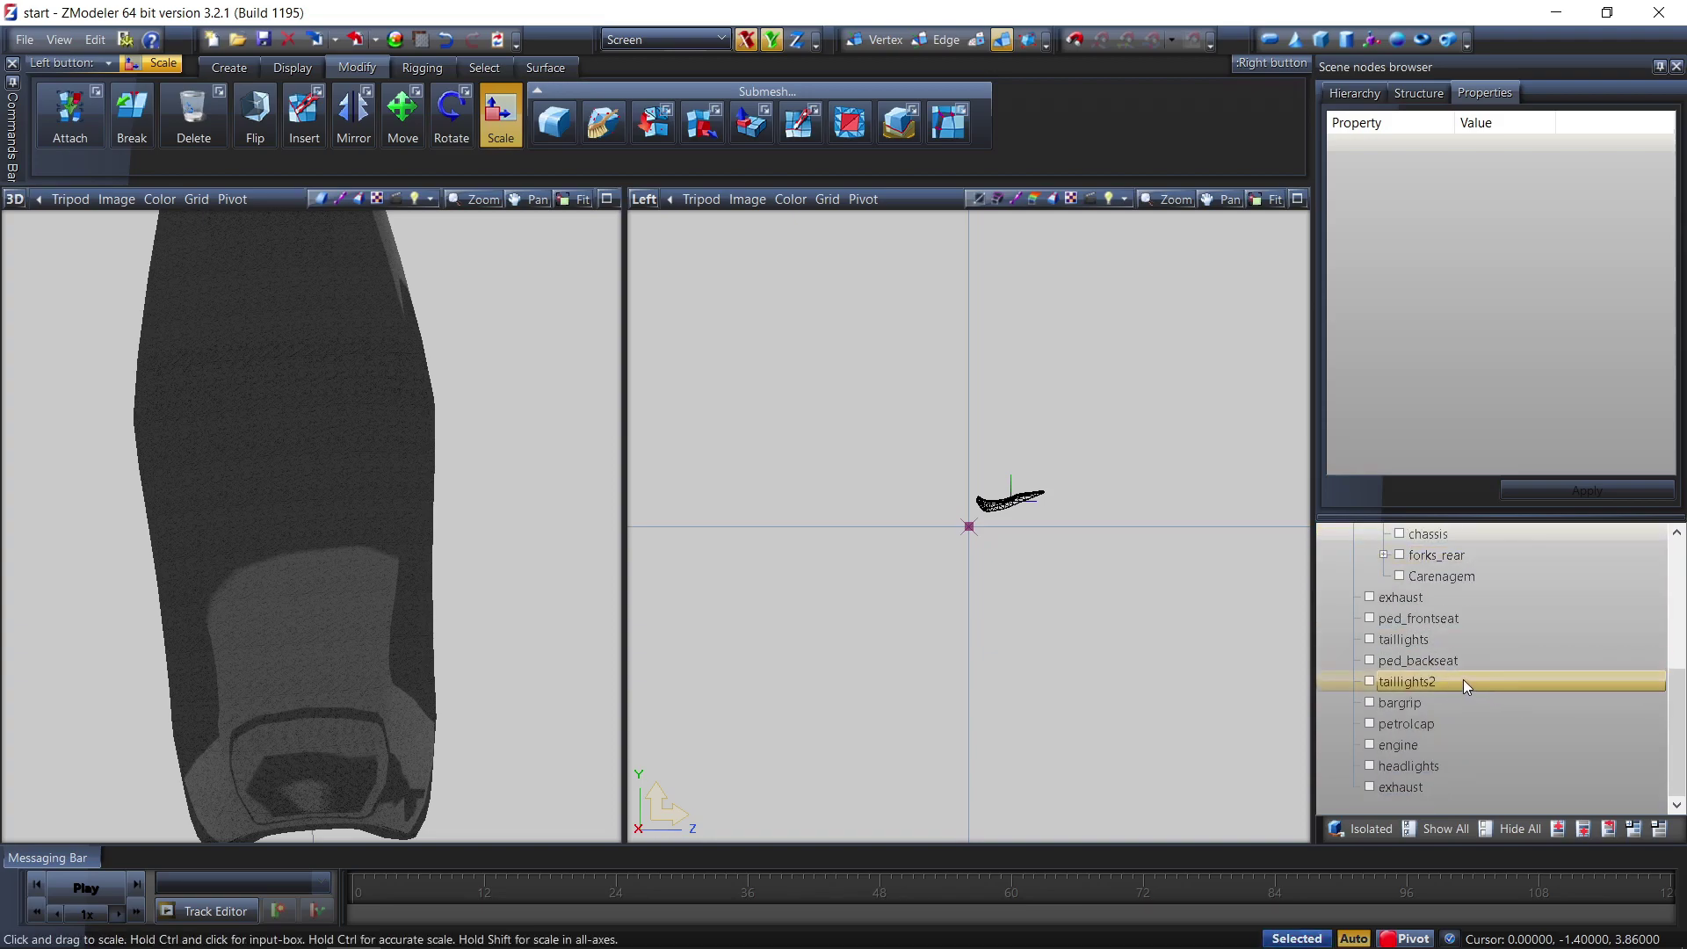
scroll(1463, 686, "up", 5)
left_click(1442, 831)
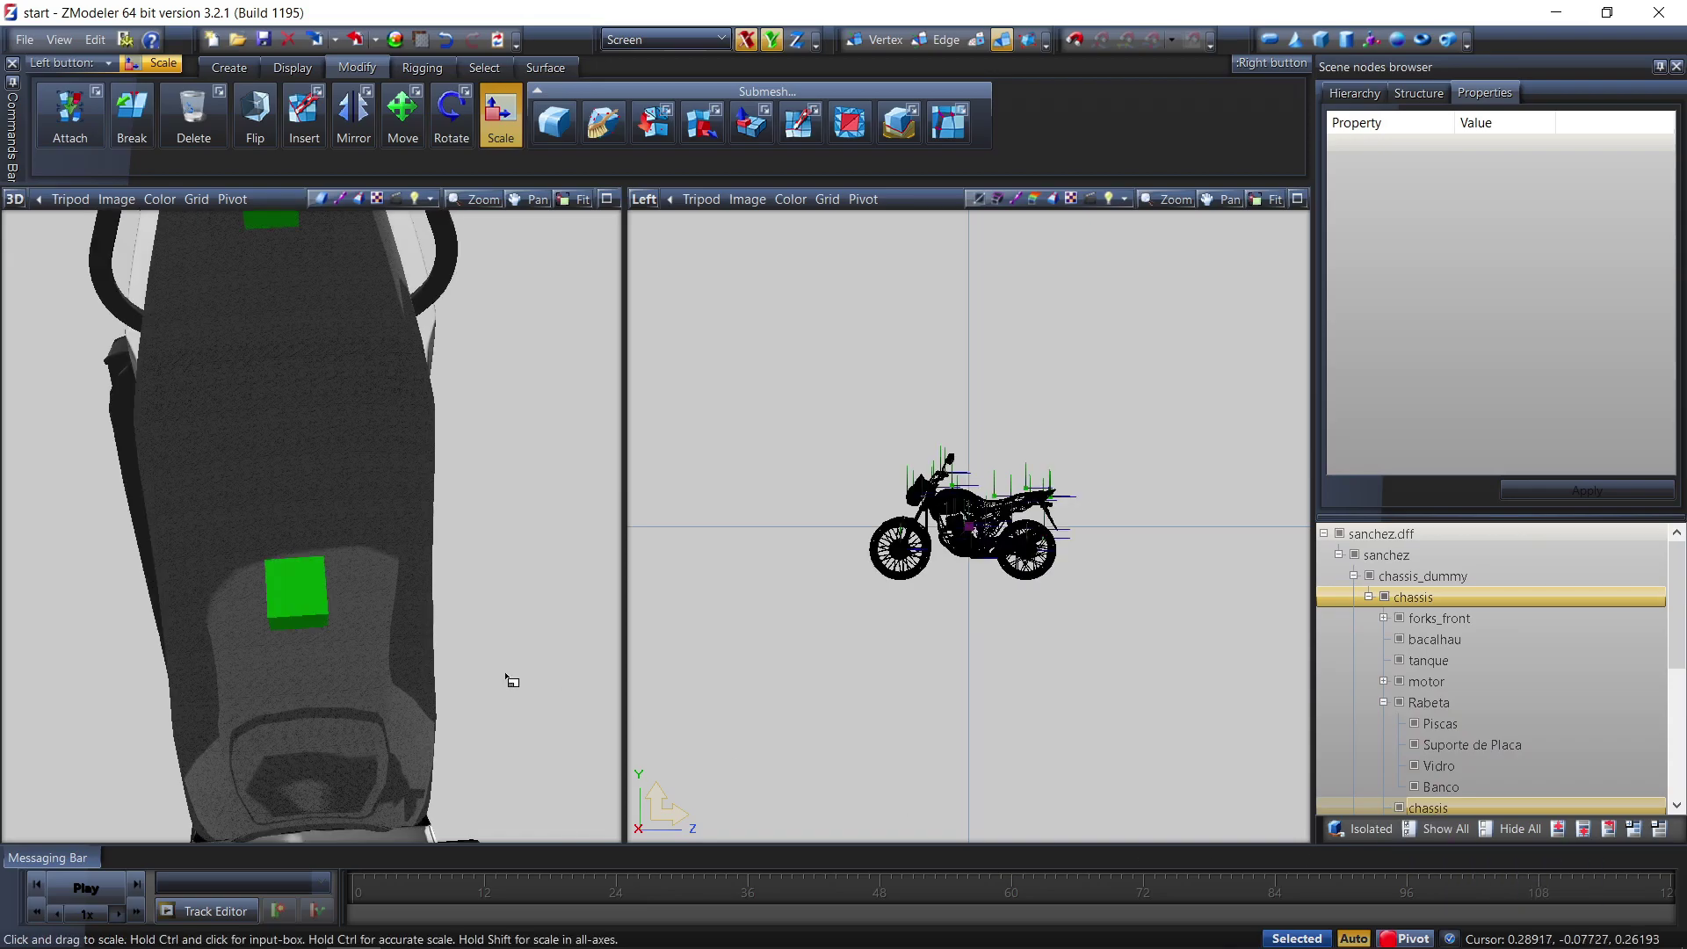
scroll(563, 700, "down", 10)
middle_click_drag(562, 701, 355, 556)
scroll(355, 556, "down", 2)
scroll(355, 556, "up", 2)
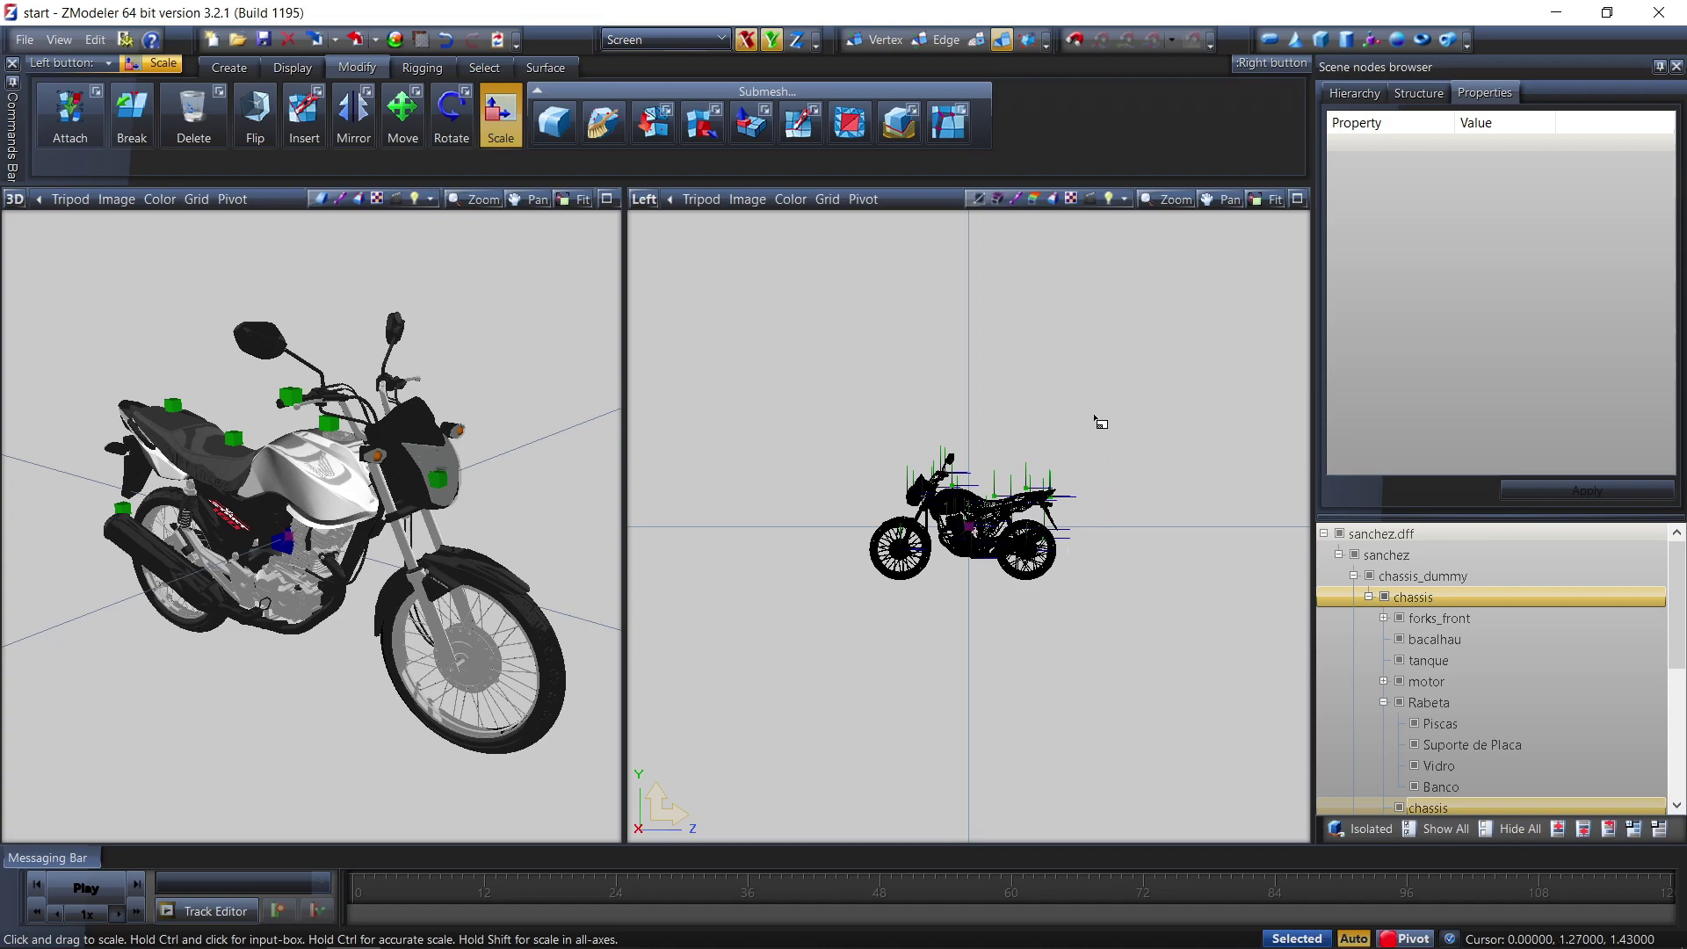
Leave the Scale tool, select the whole motorcycle, and apply Tangents, primary and secondary colours and Rigging to its mesh vertex format
left_click(508, 143)
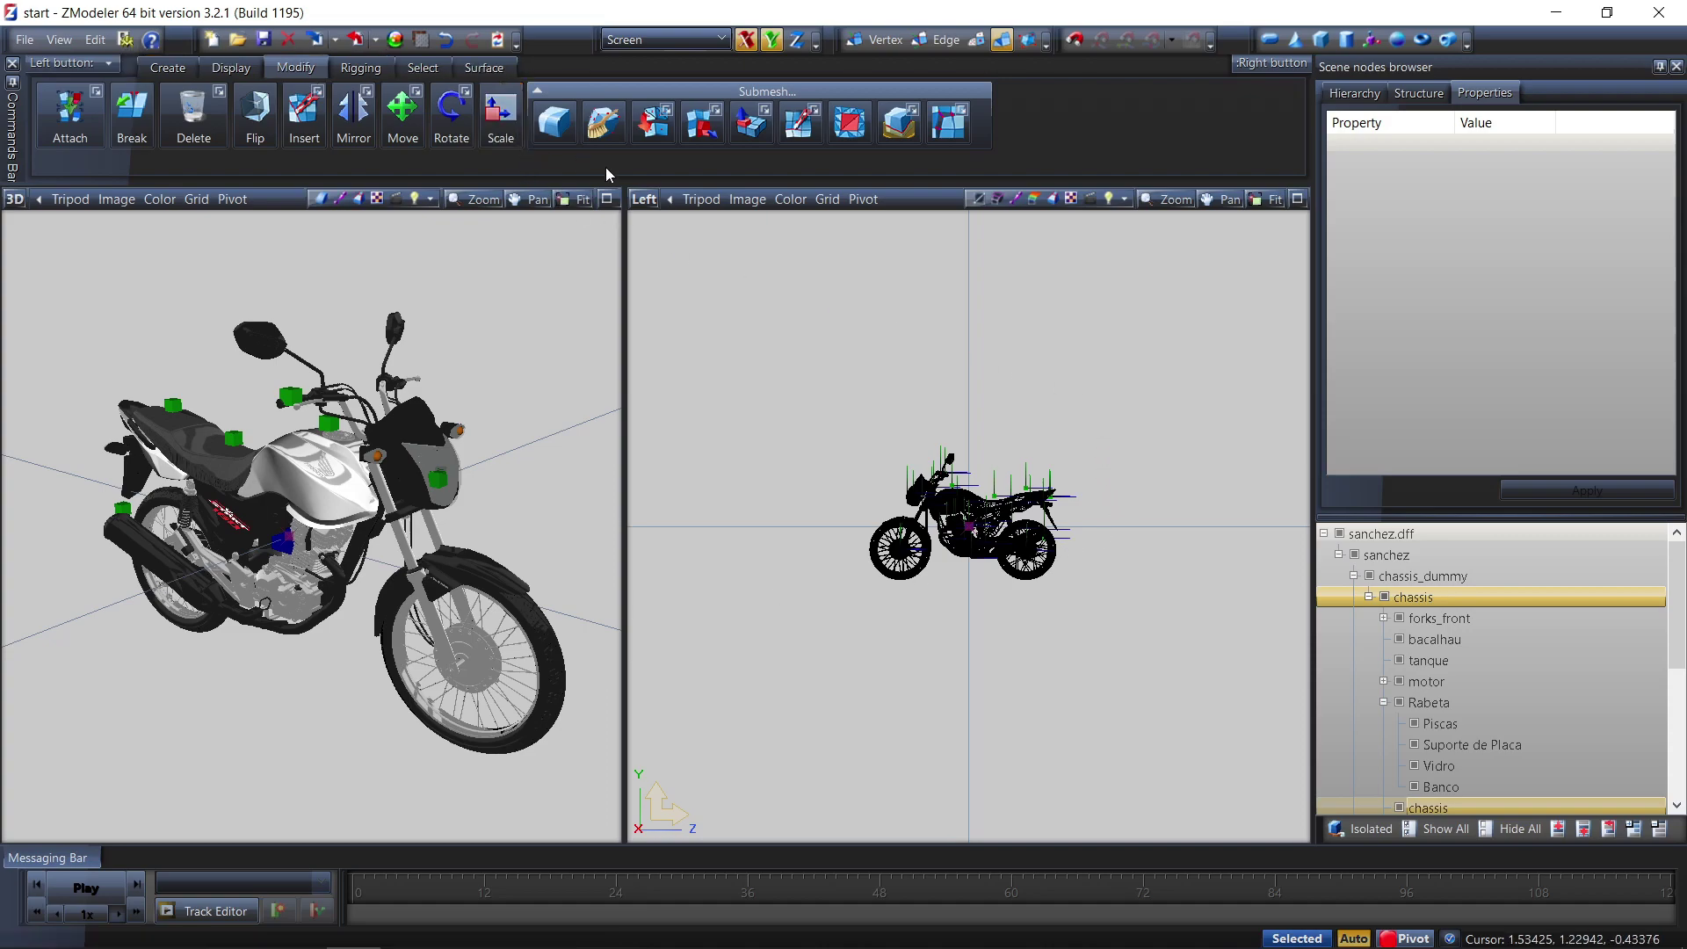
left_click_drag(754, 338, 1161, 739)
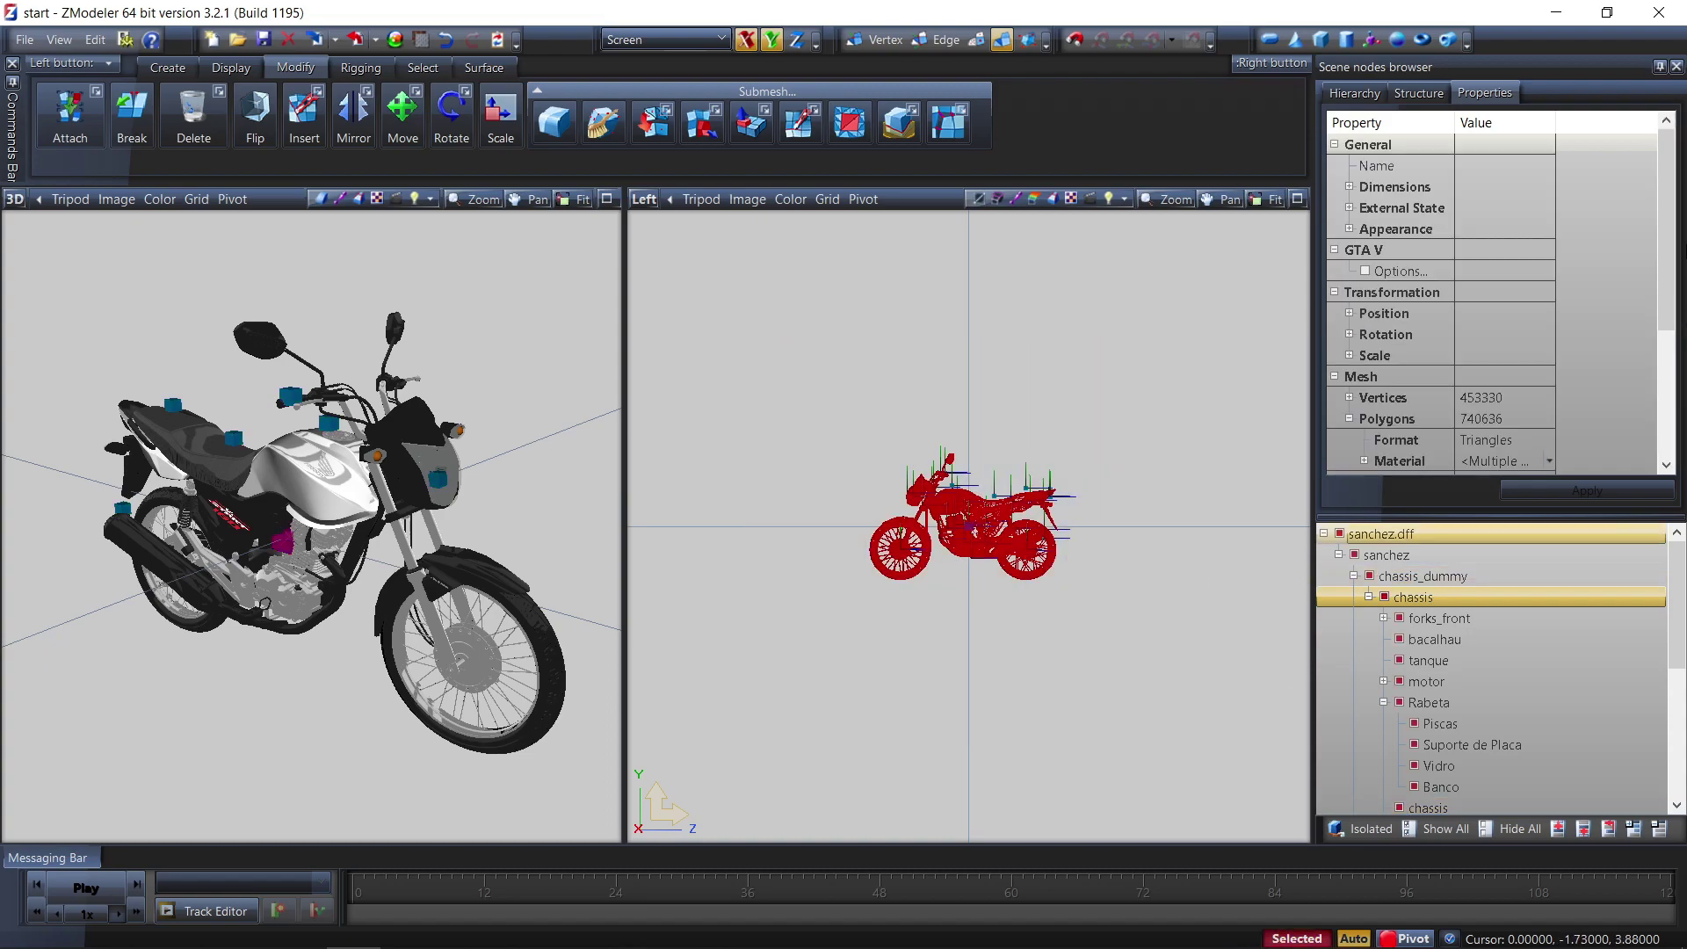
left_click(1435, 92)
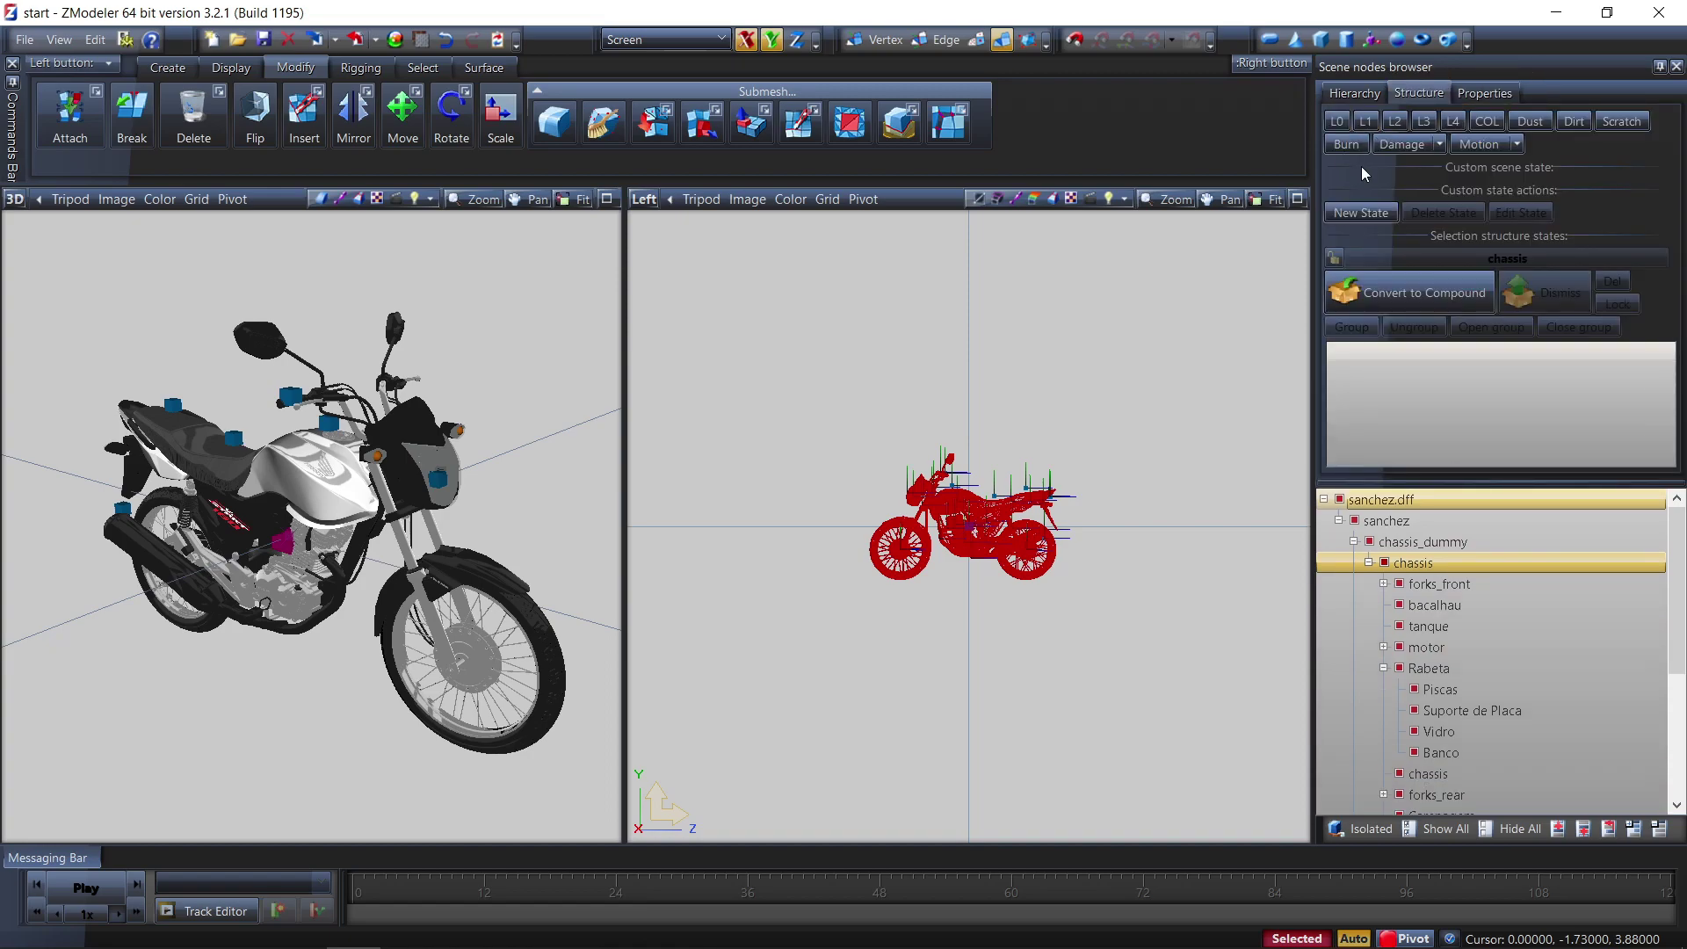
left_click(1494, 98)
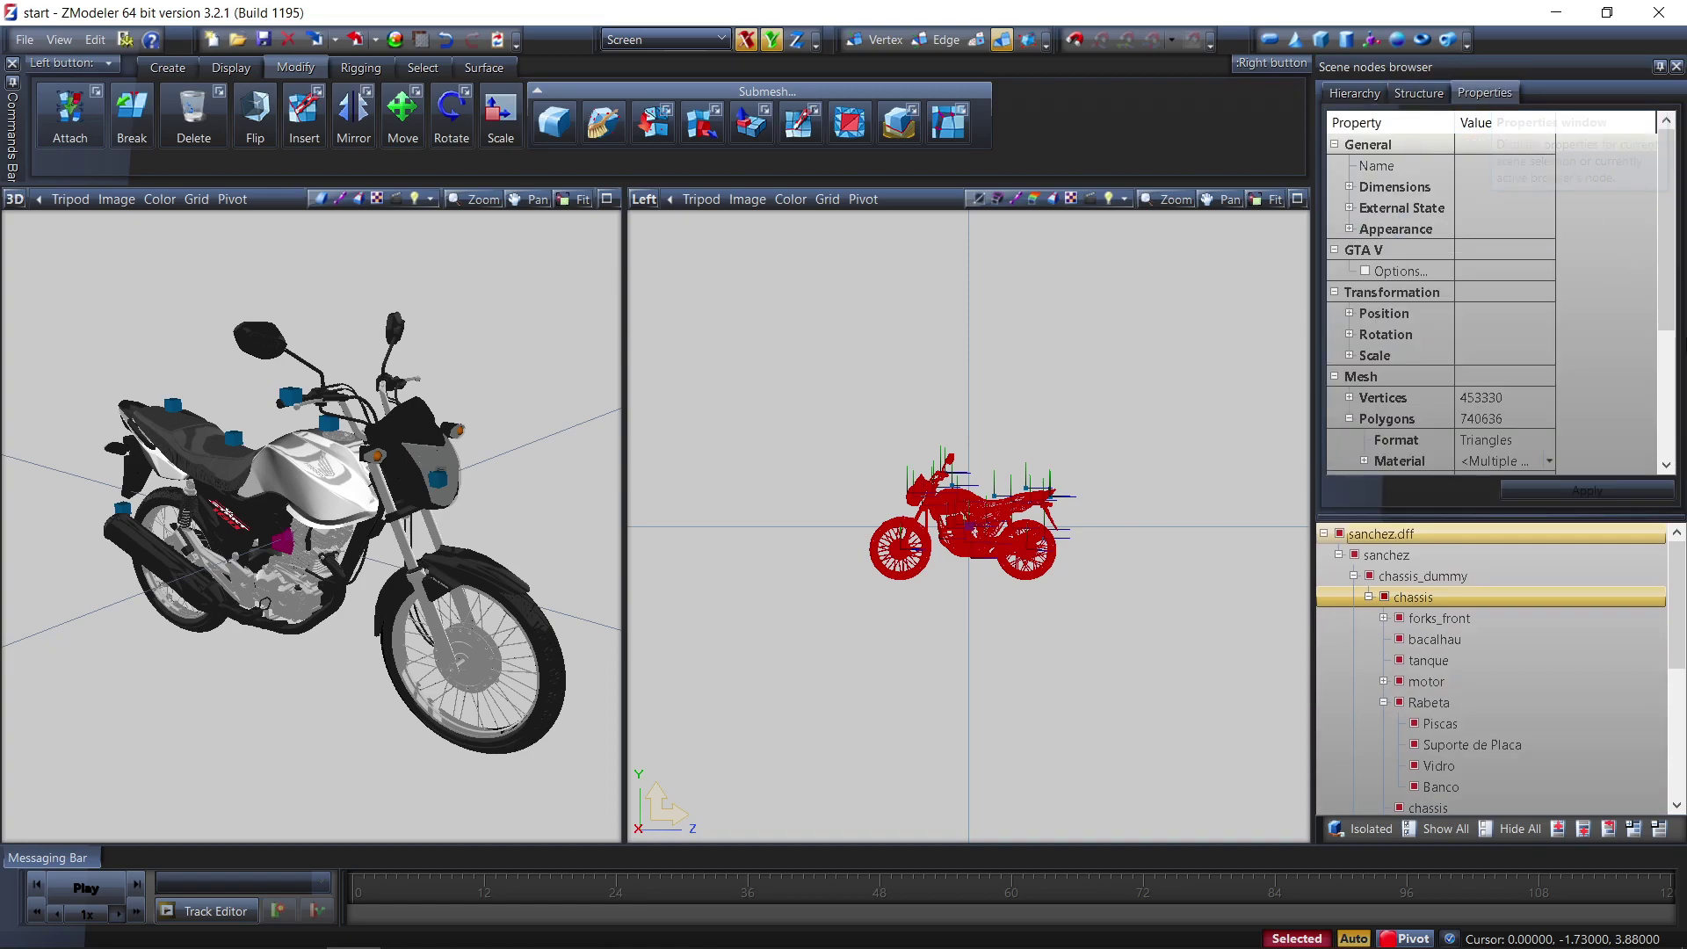
left_click(1350, 397)
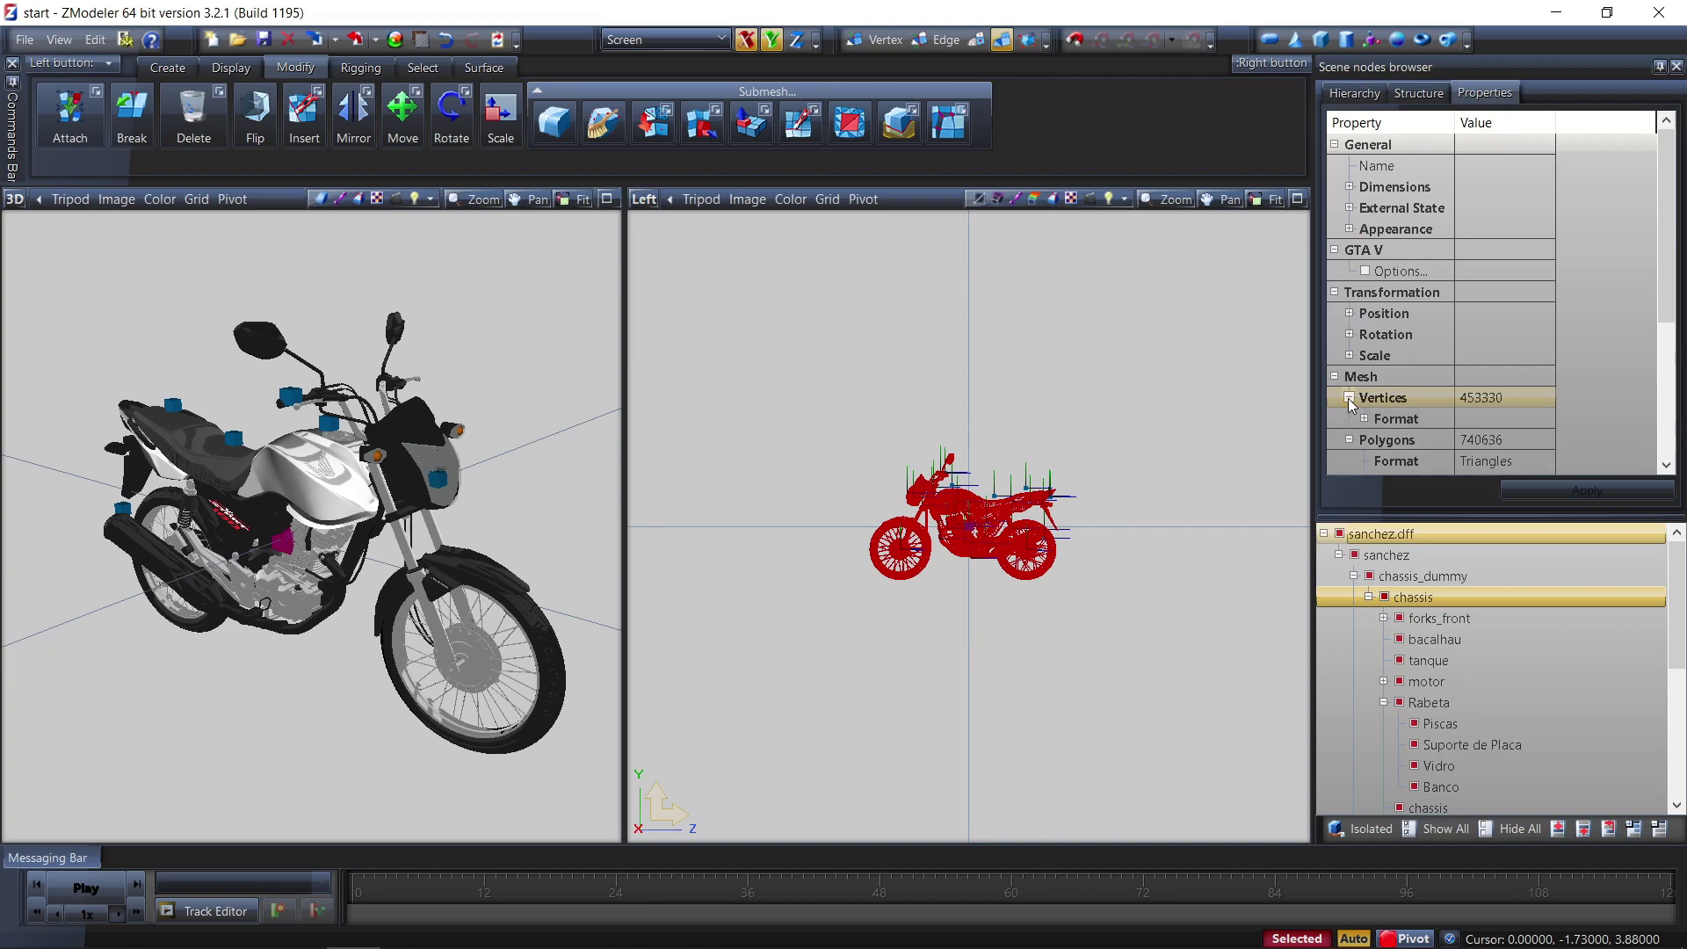
left_click(1364, 418)
scroll(1416, 417, "down", 2)
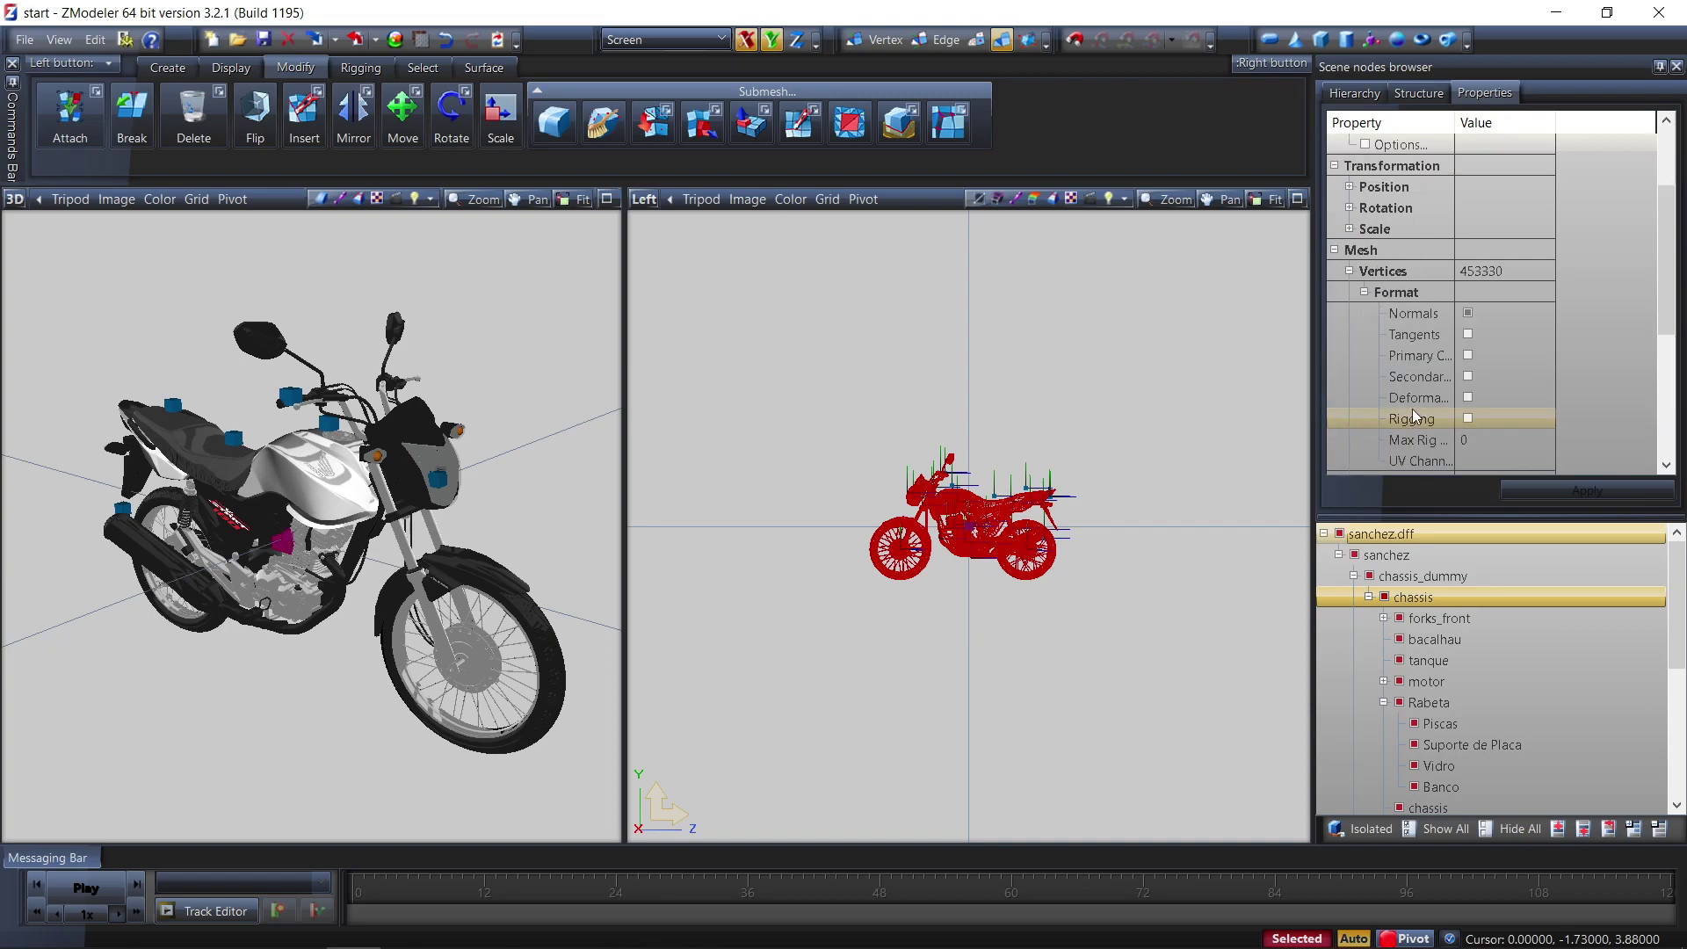
left_click(1507, 340)
left_click(1513, 360)
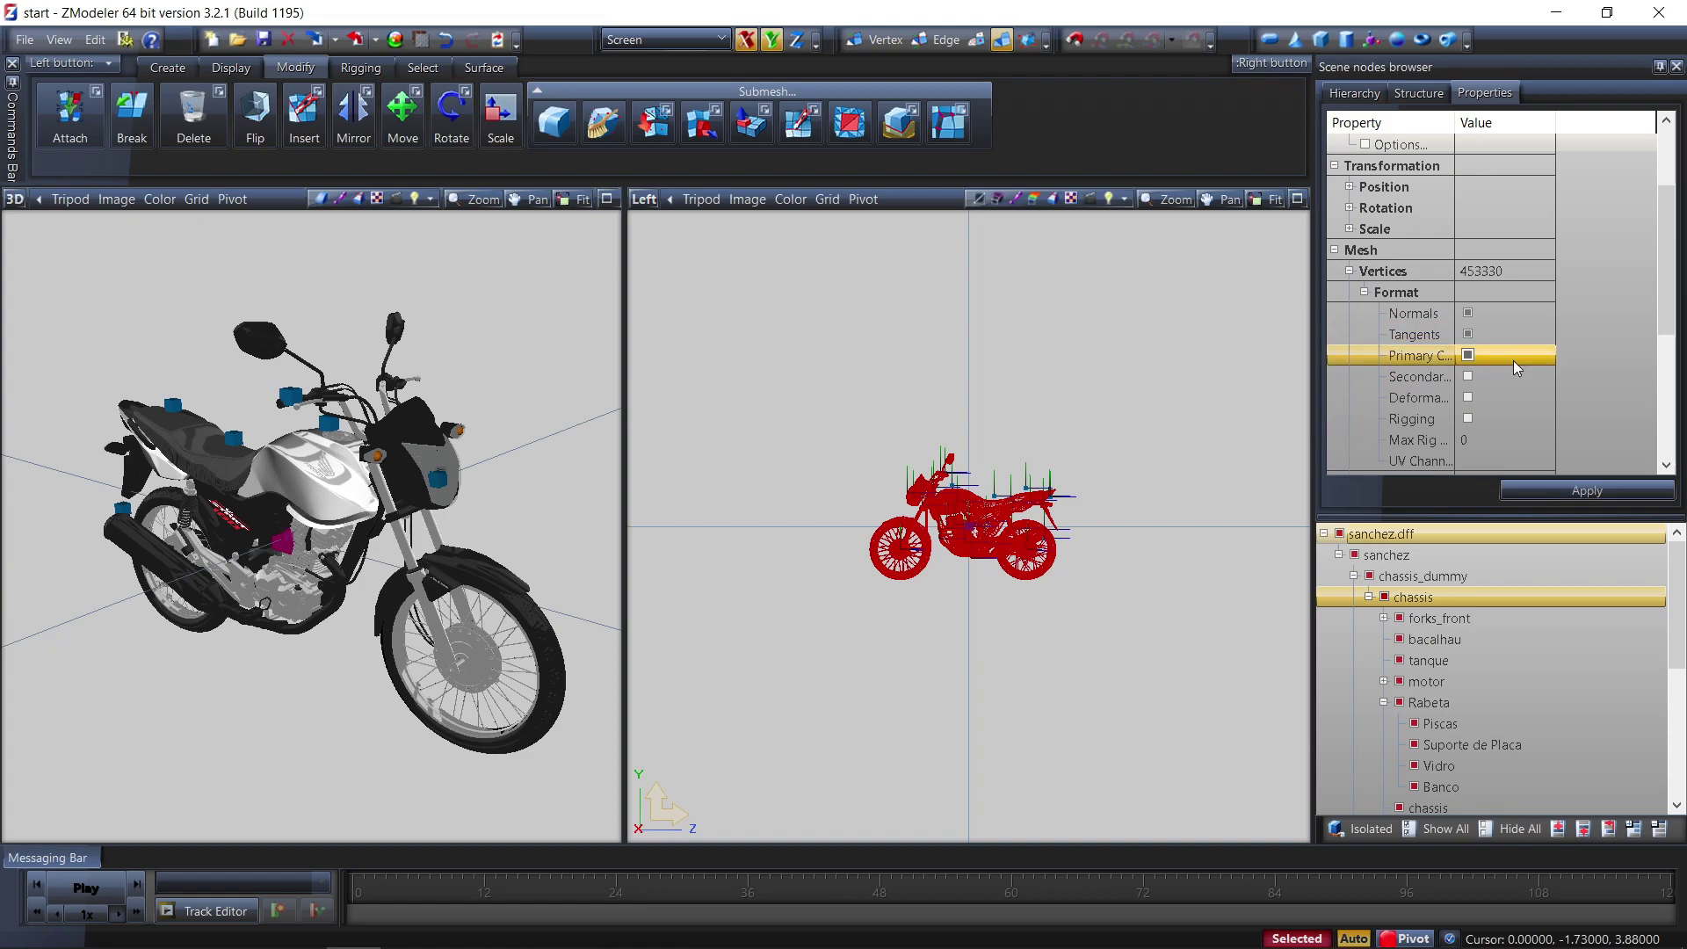
left_click(1512, 376)
left_click(1511, 420)
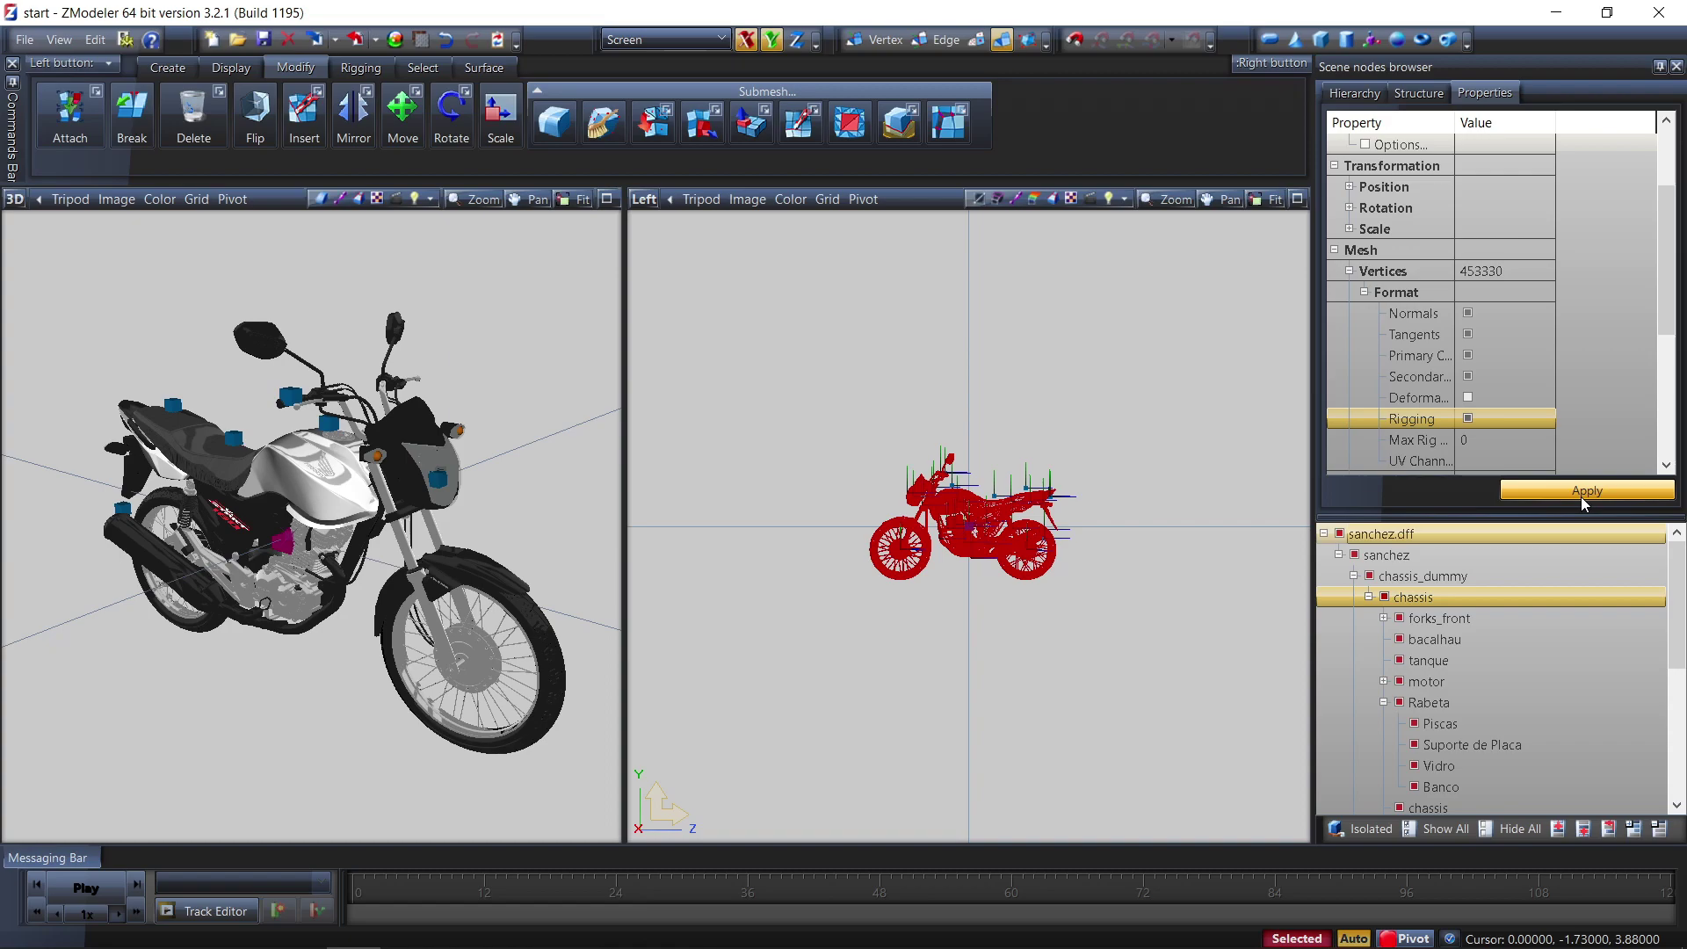
left_click(1581, 498)
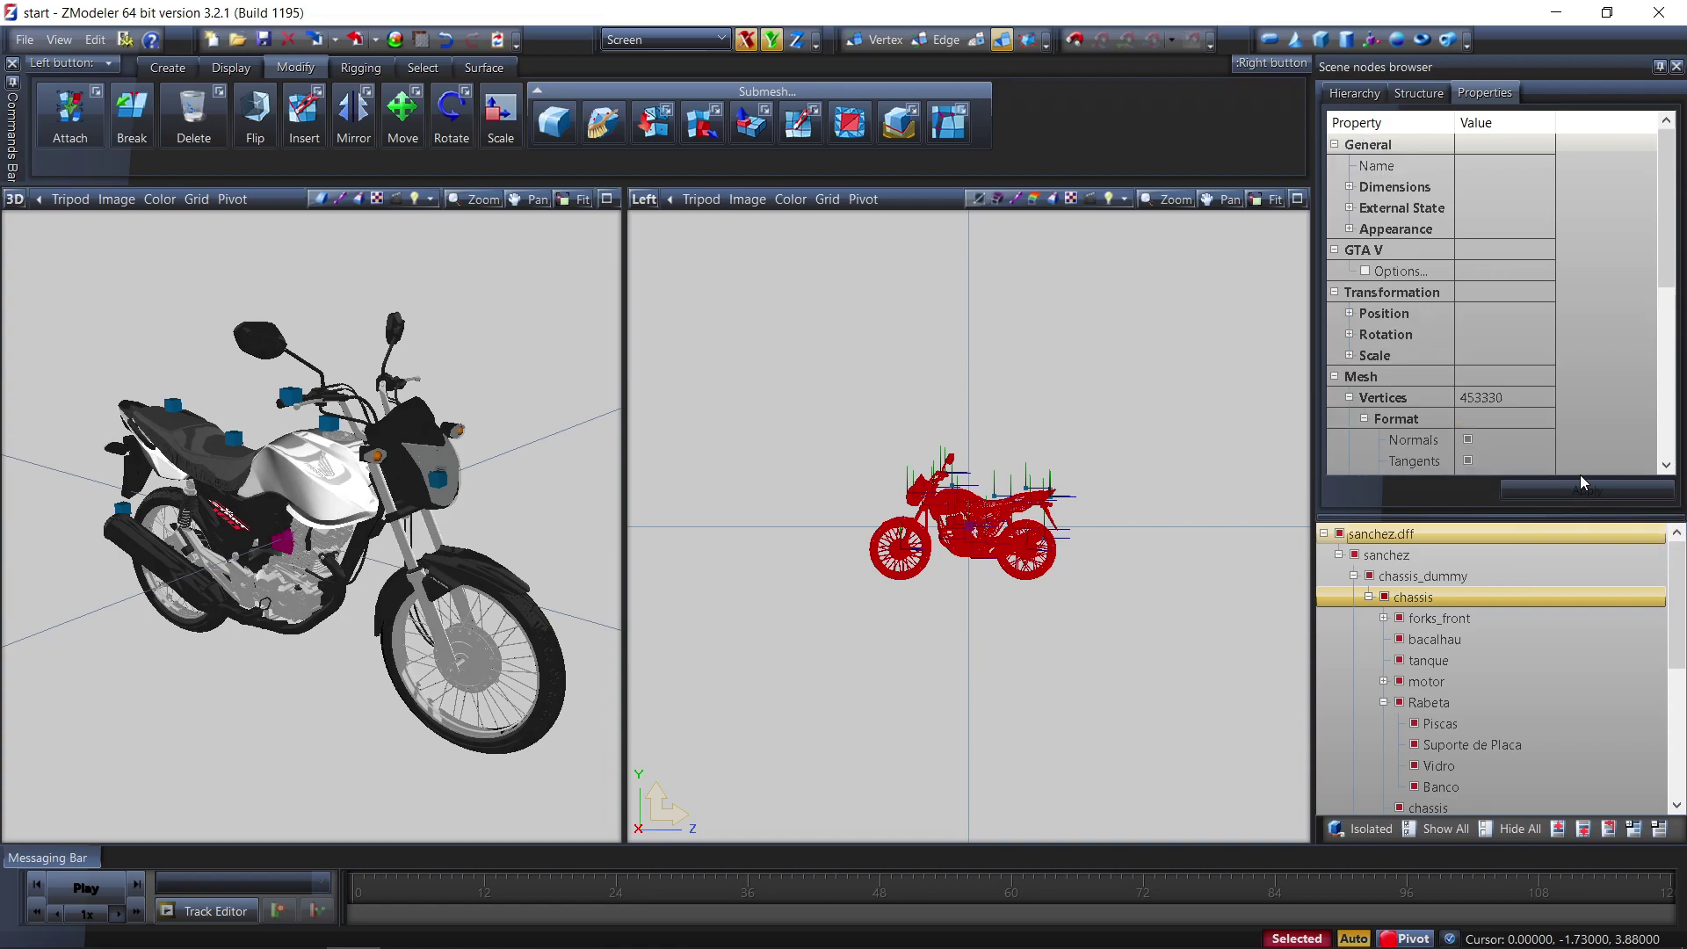
Disable Tangents for the selected motorcycle parts and apply, and re-enable the option and apply again
left_click(1517, 462)
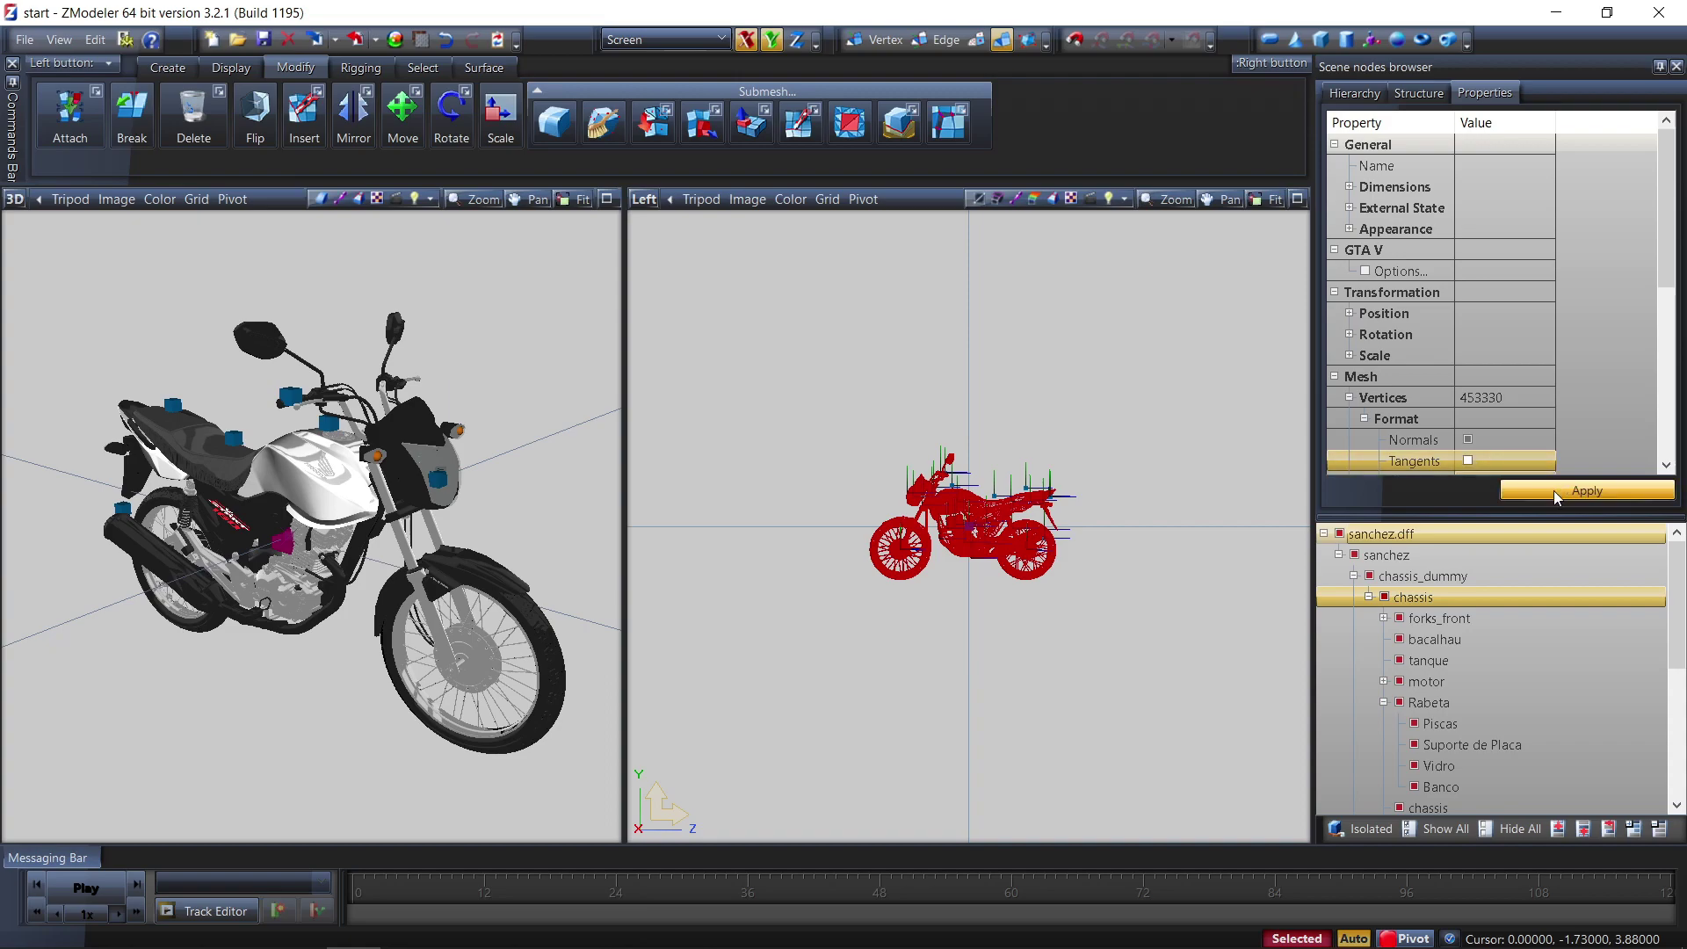
left_click(1554, 491)
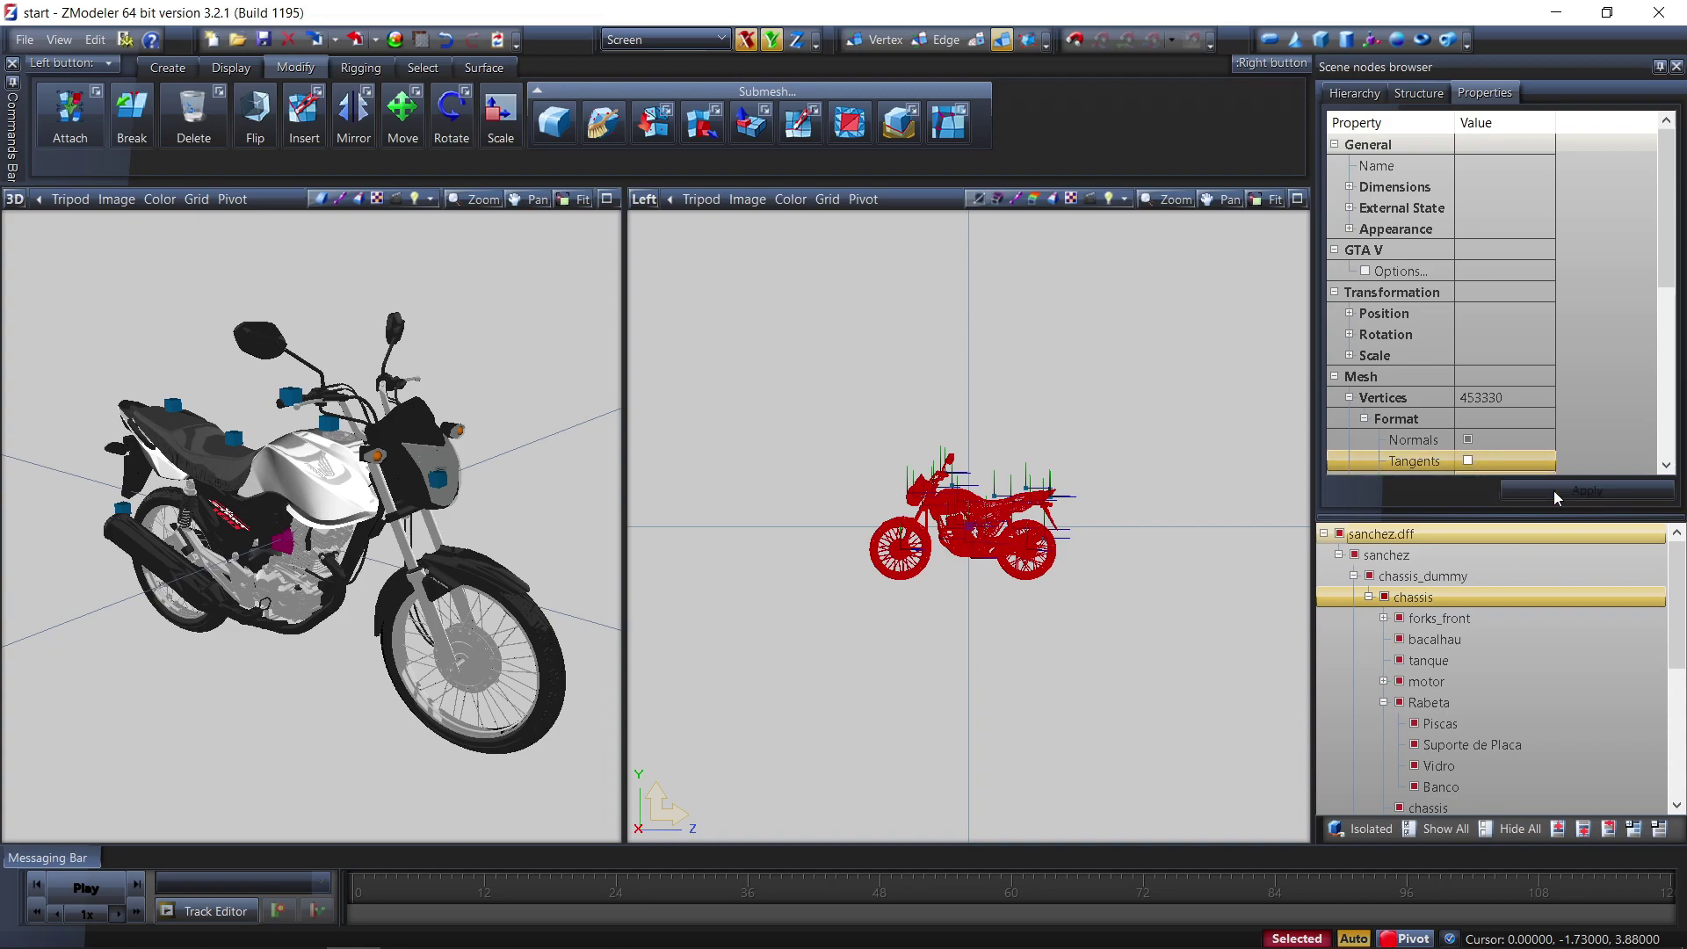
left_click(1516, 466)
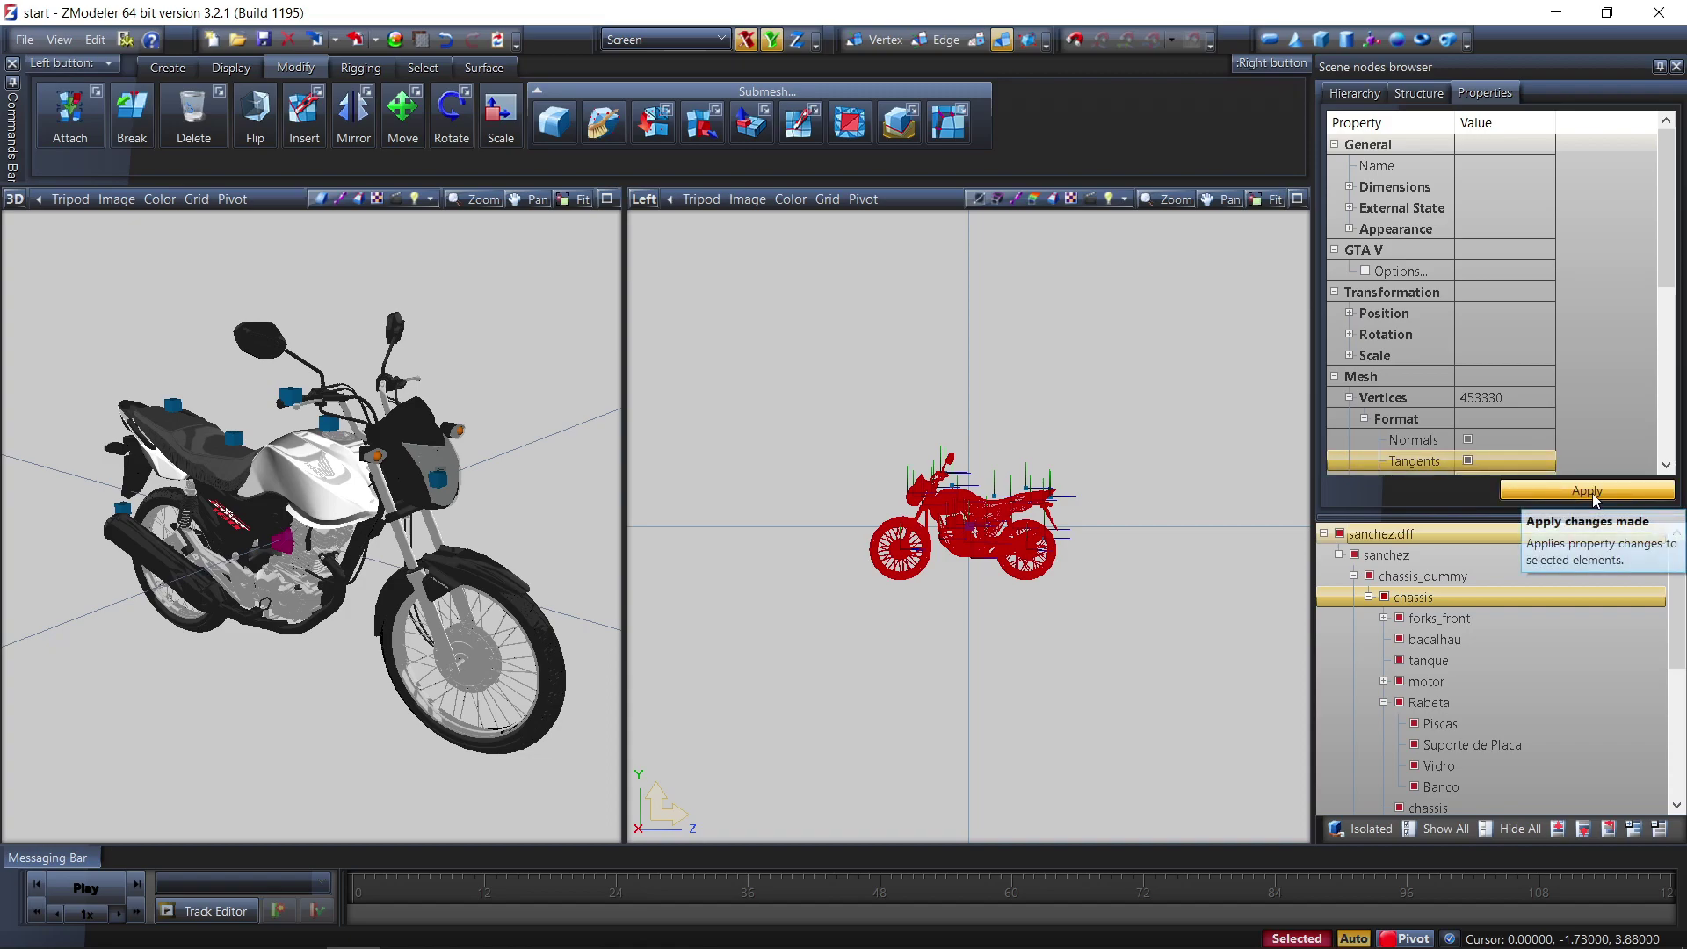
left_click(1594, 495)
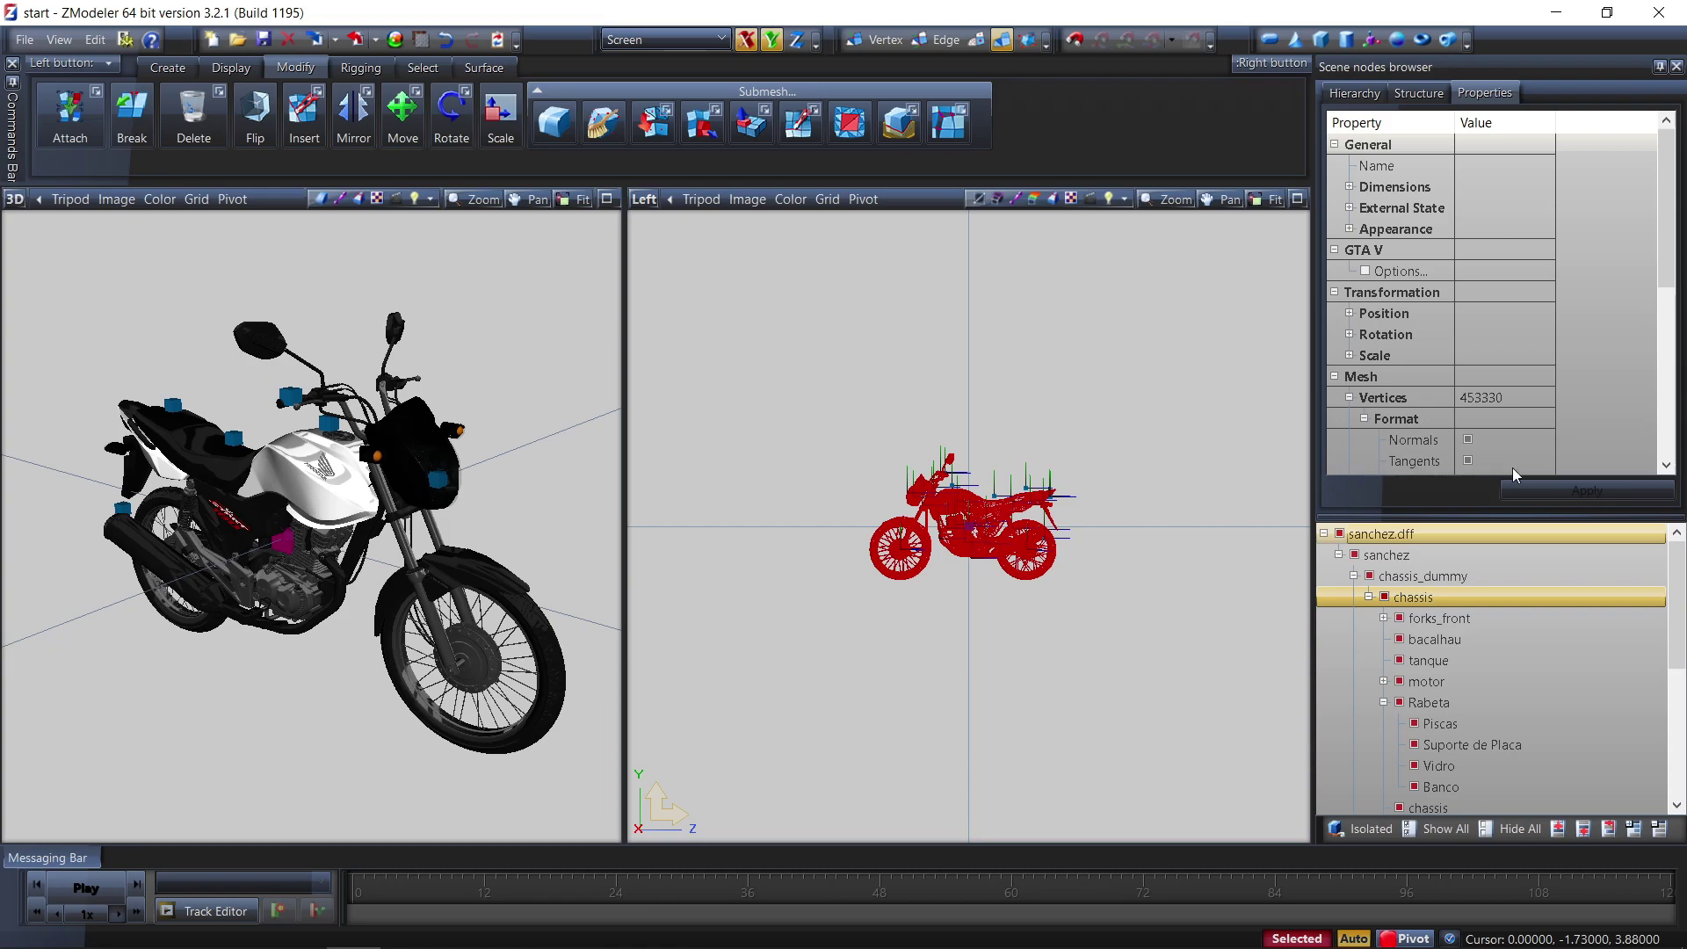
Undo the last applied vertex format change and compare the motorcycle's shading
middle_click_drag(610, 610, 378, 572)
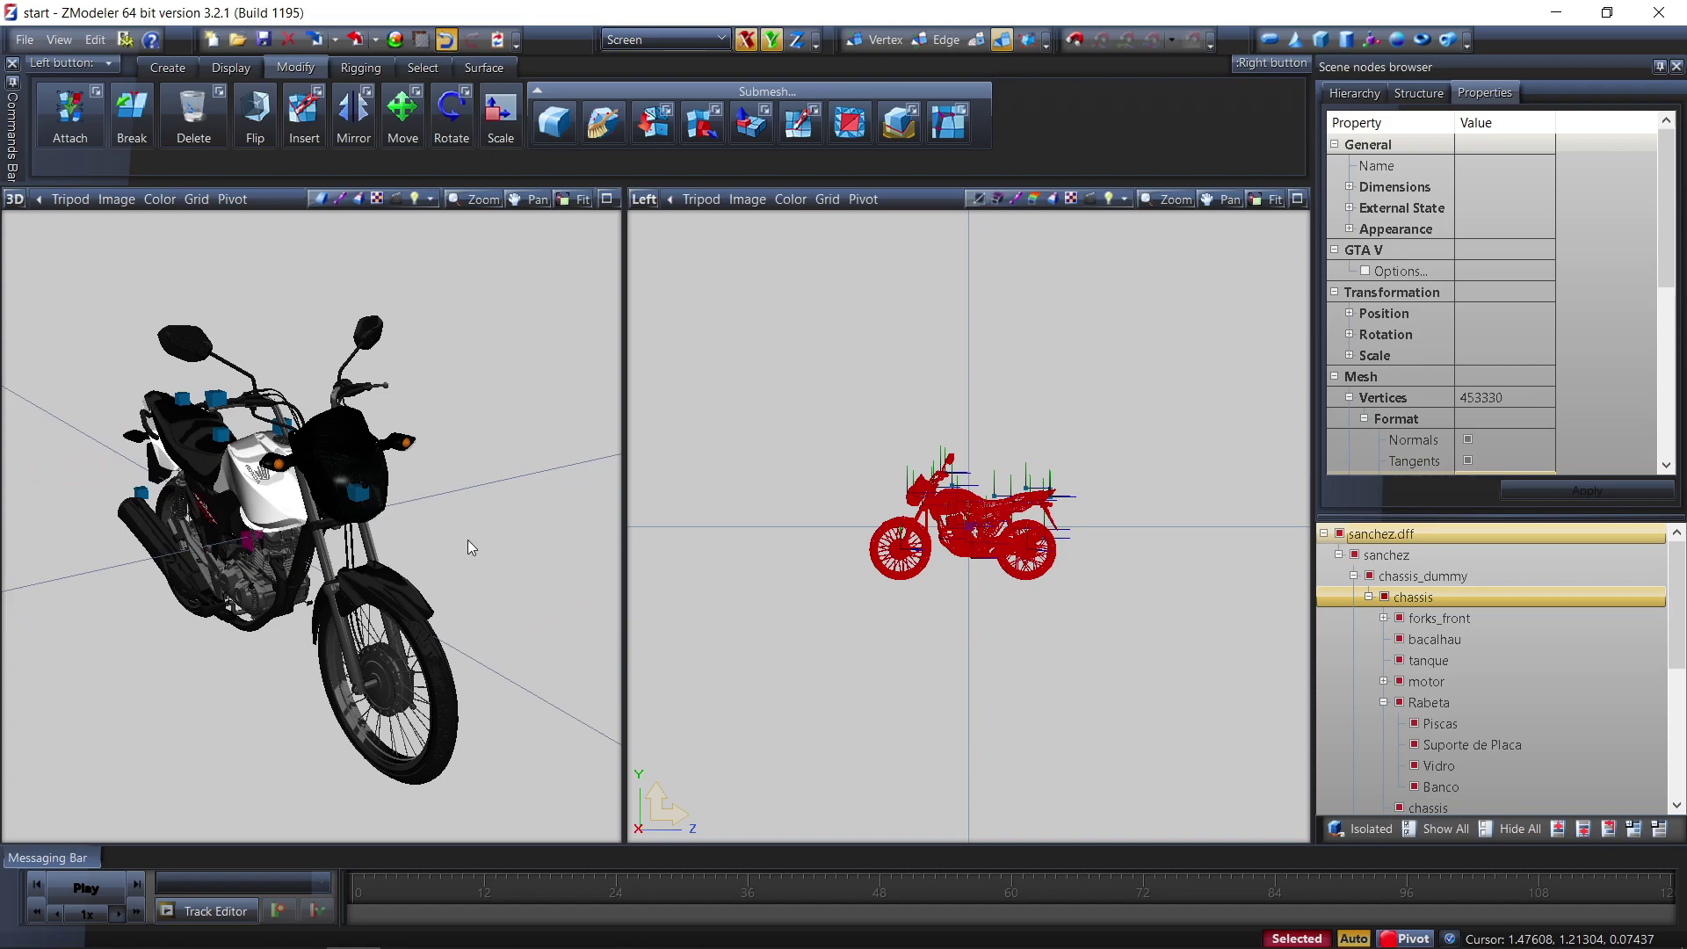
key("ctrl+z")
middle_click_drag(466, 578, 477, 574)
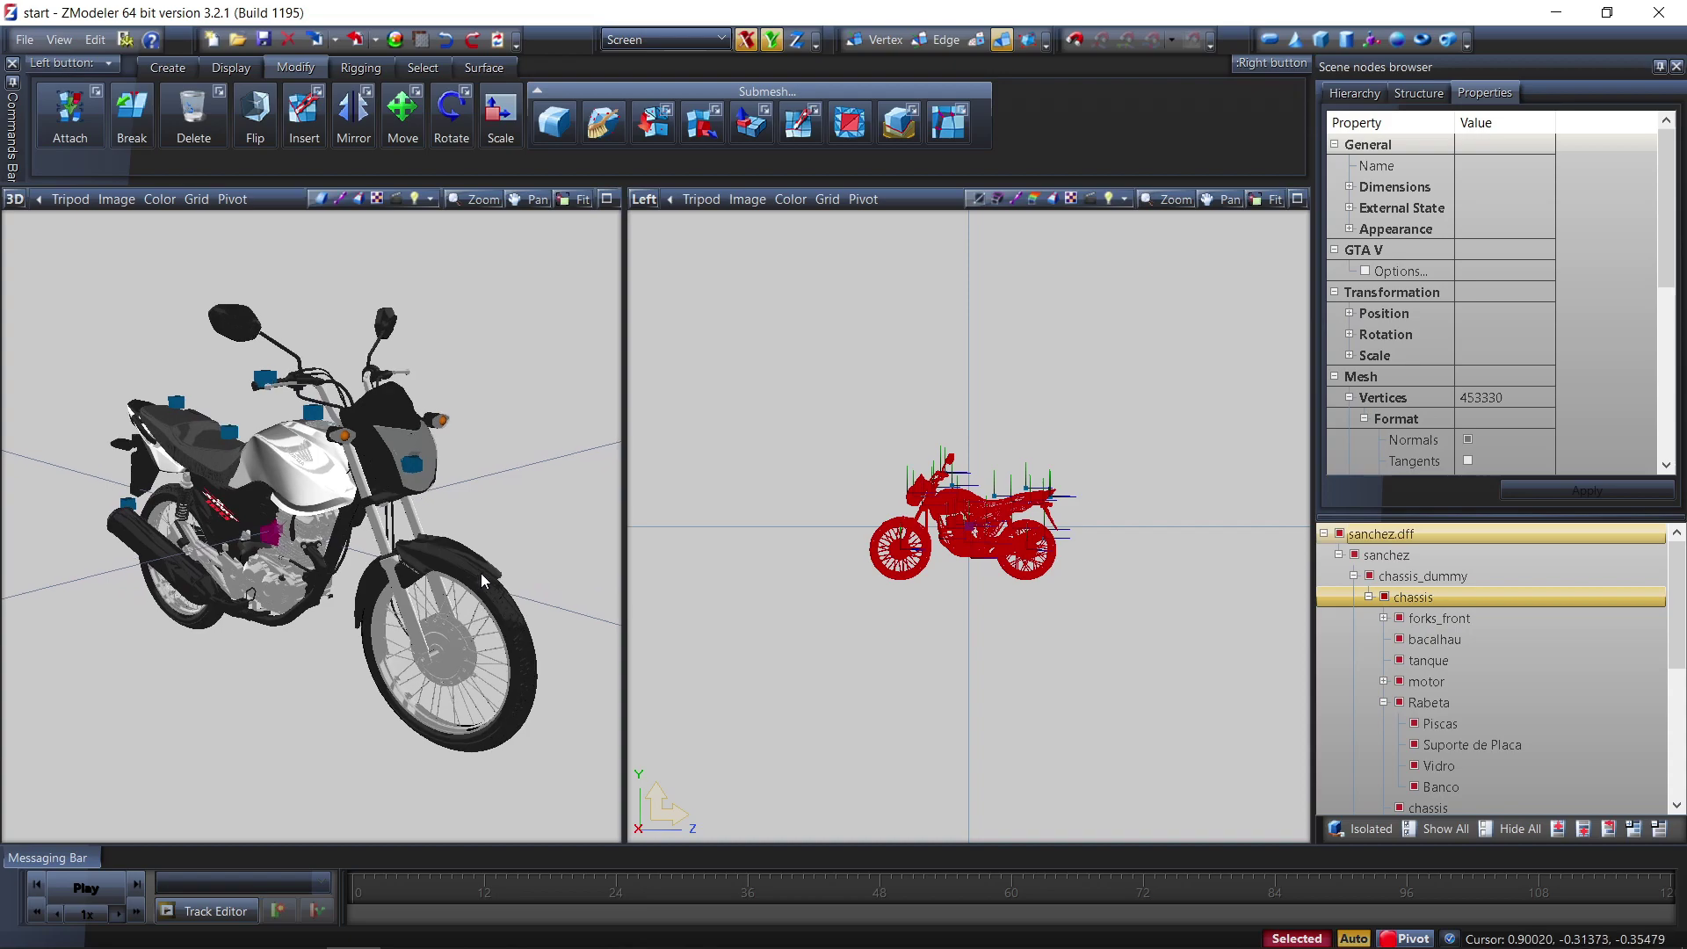
Enable Tangents in the selected parts' vertex format and apply the change
left_click(1504, 458)
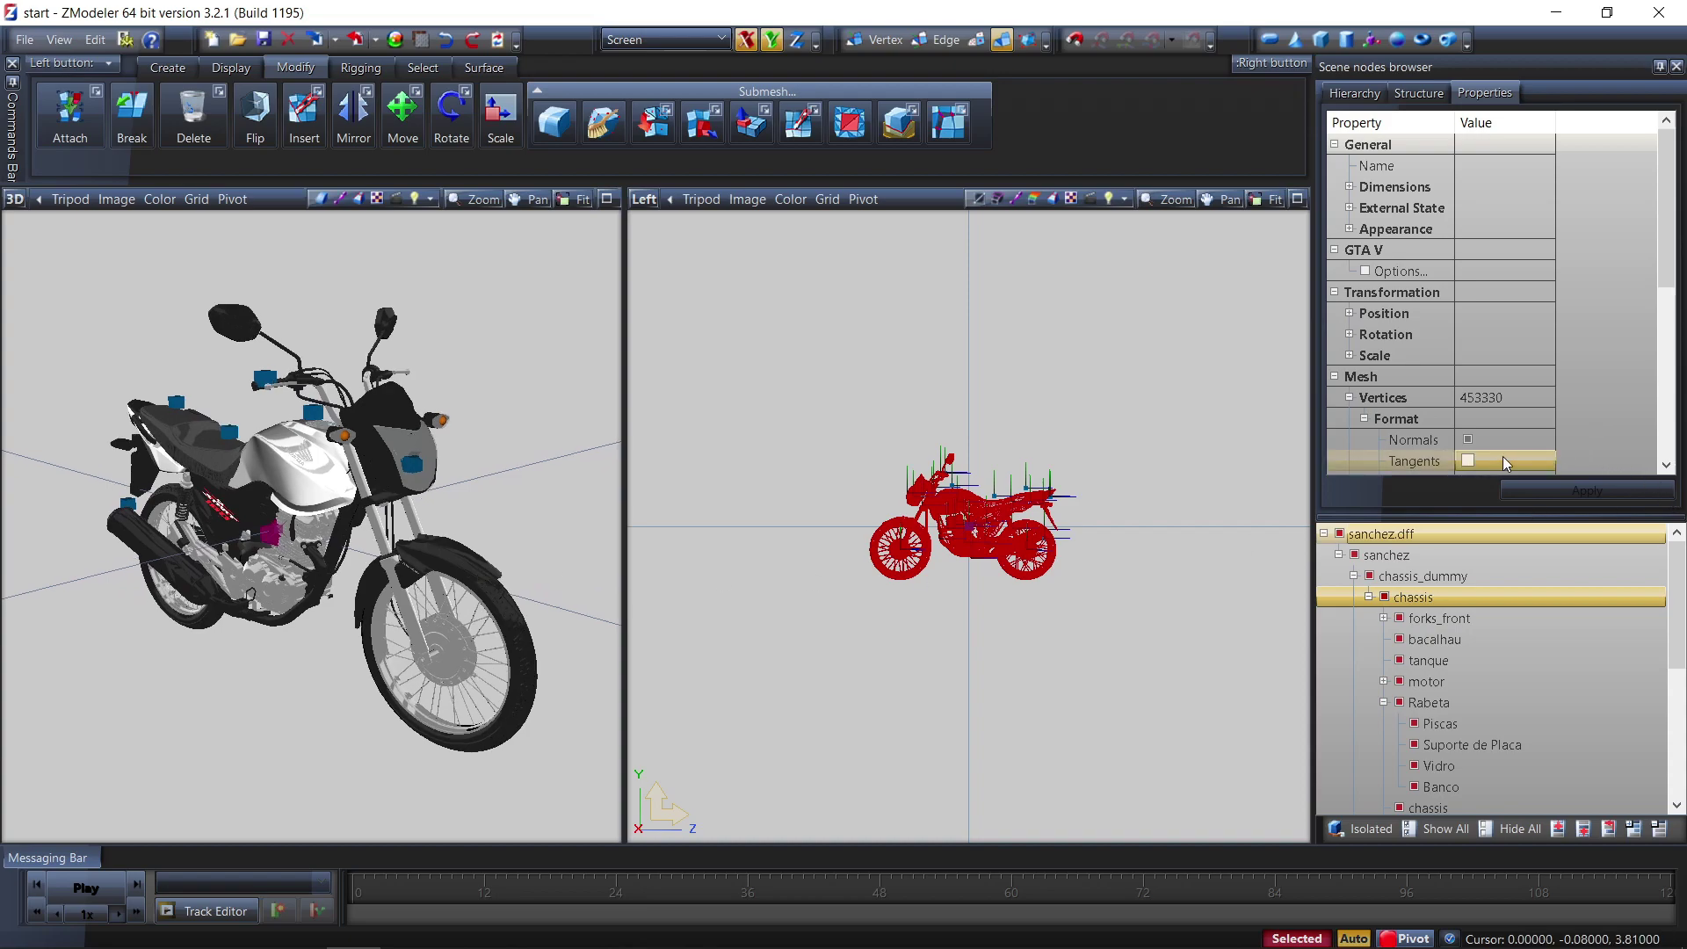
left_click(1503, 456)
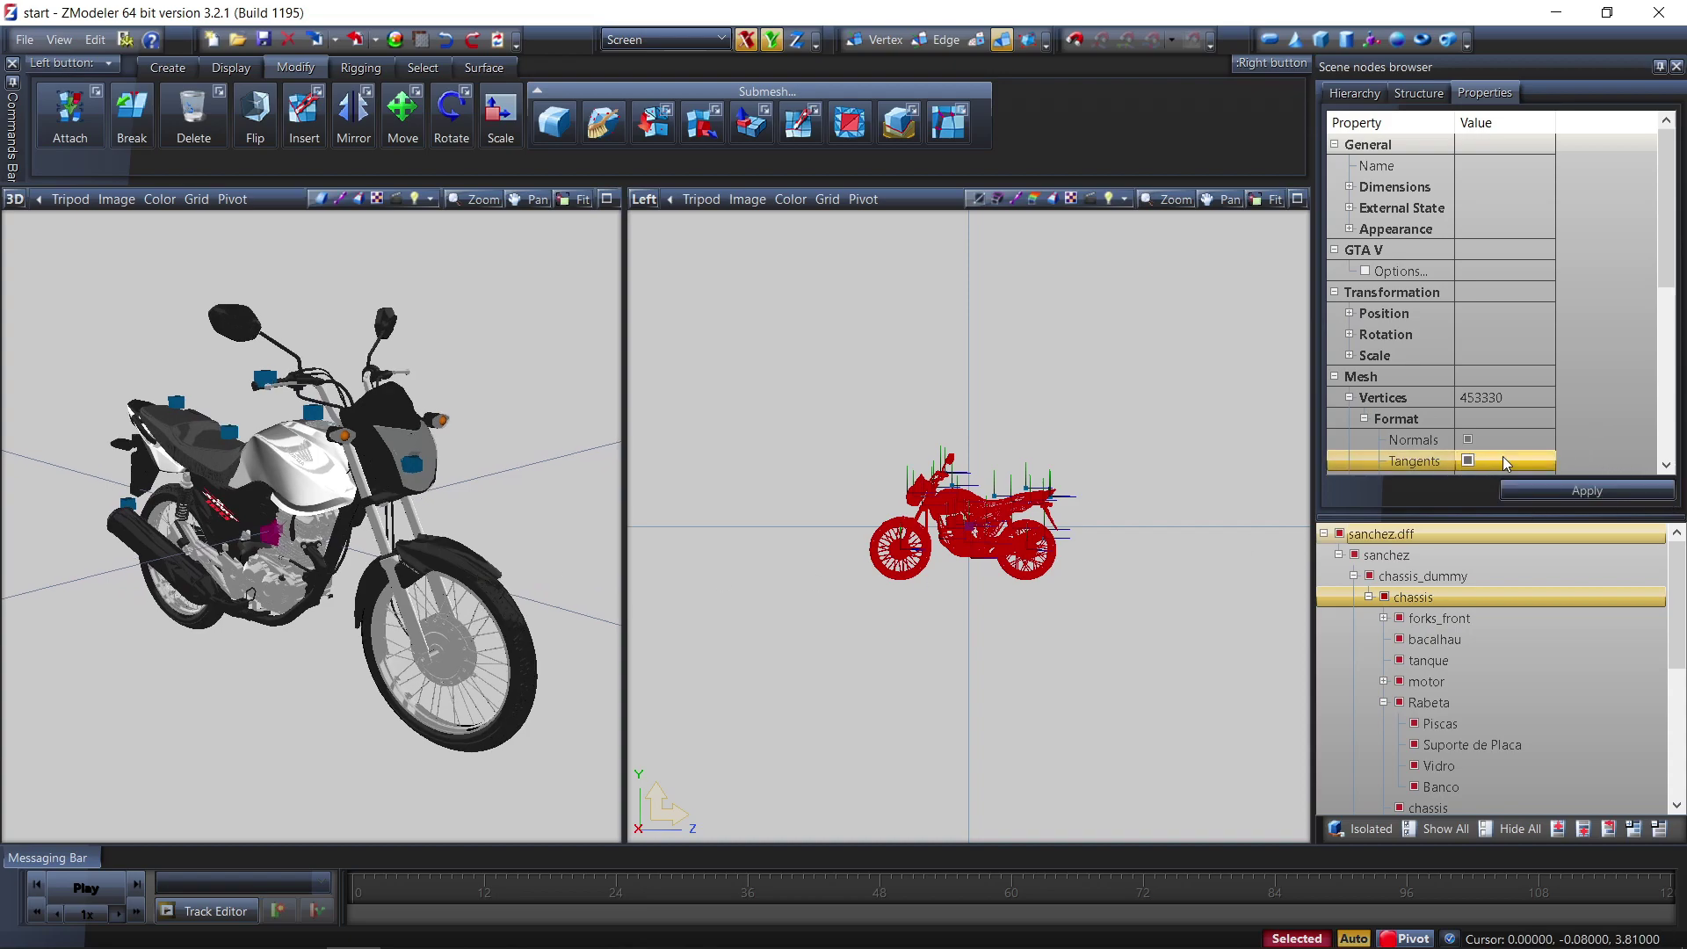
left_click(1539, 500)
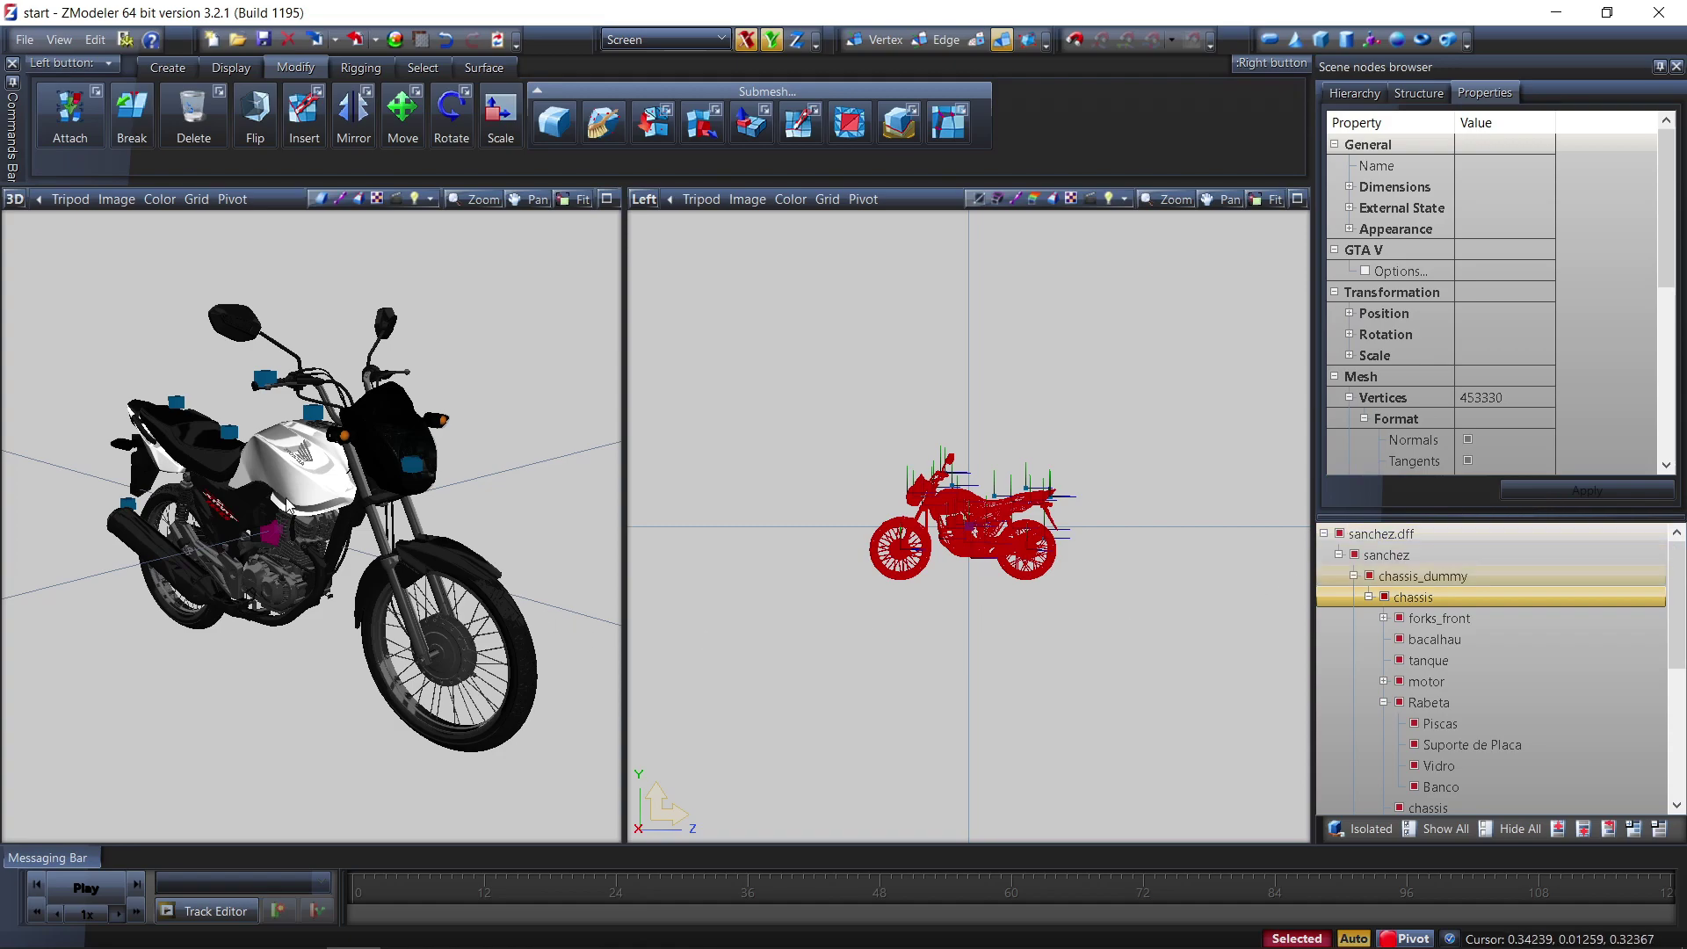
Examine the shading of the seat up close and of the whole motorcycle from several angles
scroll(220, 484, "up", 2)
middle_click_drag(220, 484, 286, 571)
scroll(293, 605, "up", 4)
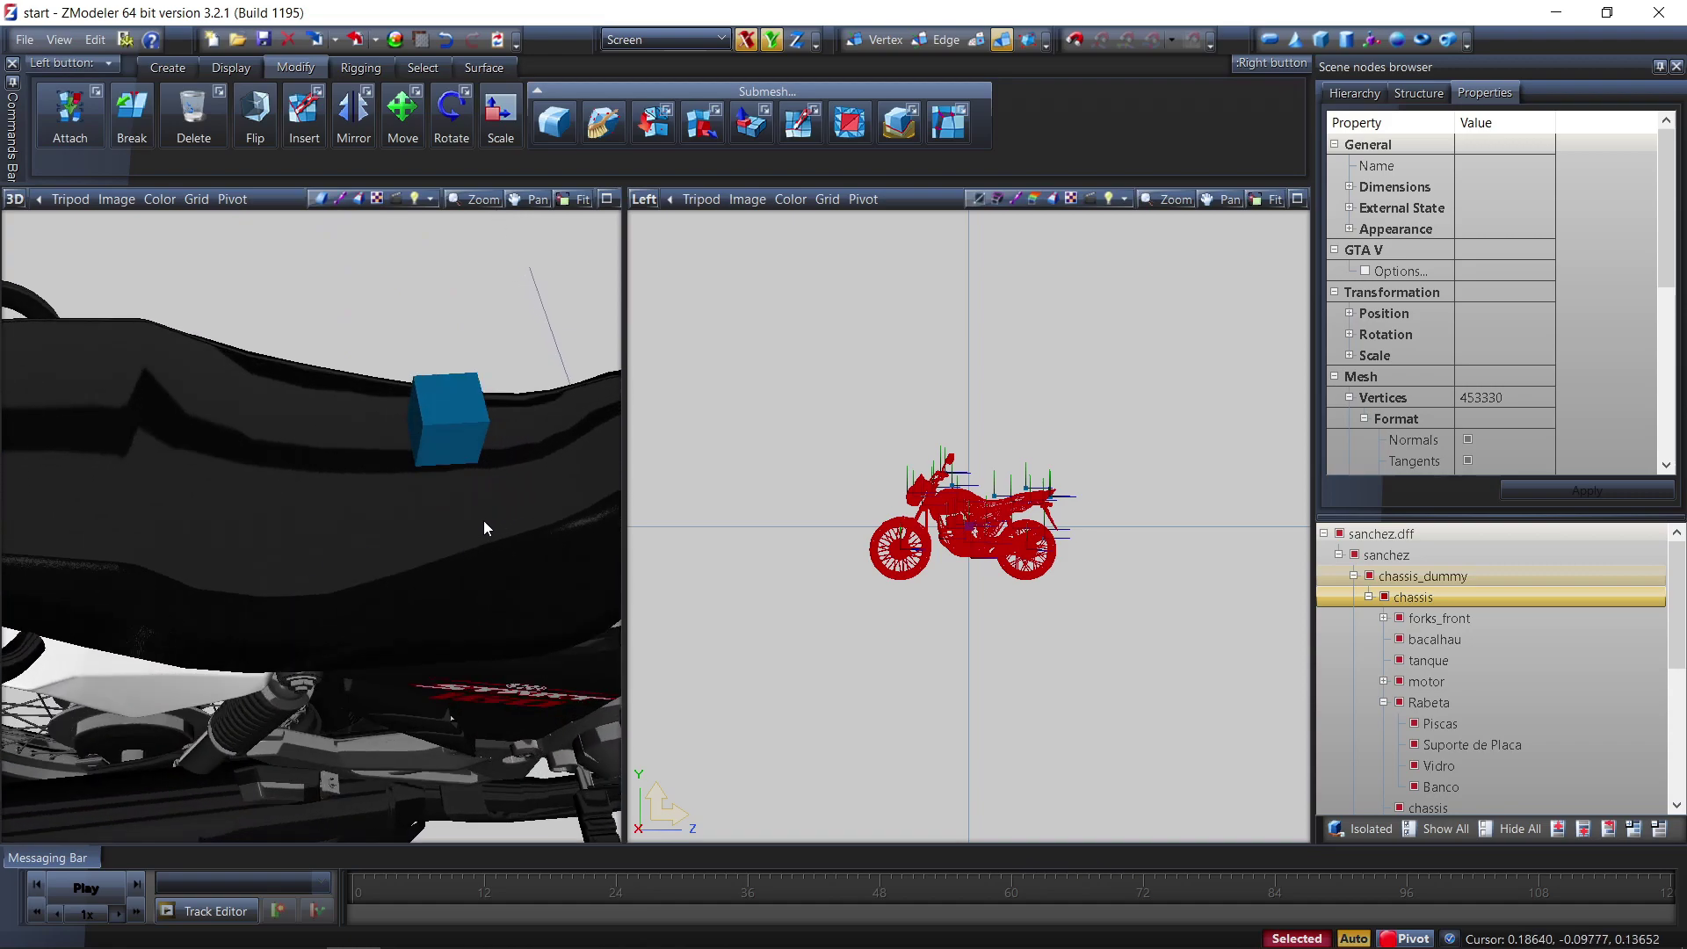
scroll(479, 524, "down", 3)
middle_click_drag(472, 525, 368, 552)
scroll(498, 648, "down", 3)
scroll(529, 683, "up", 2)
middle_click_drag(530, 684, 538, 618)
scroll(457, 655, "up", 2)
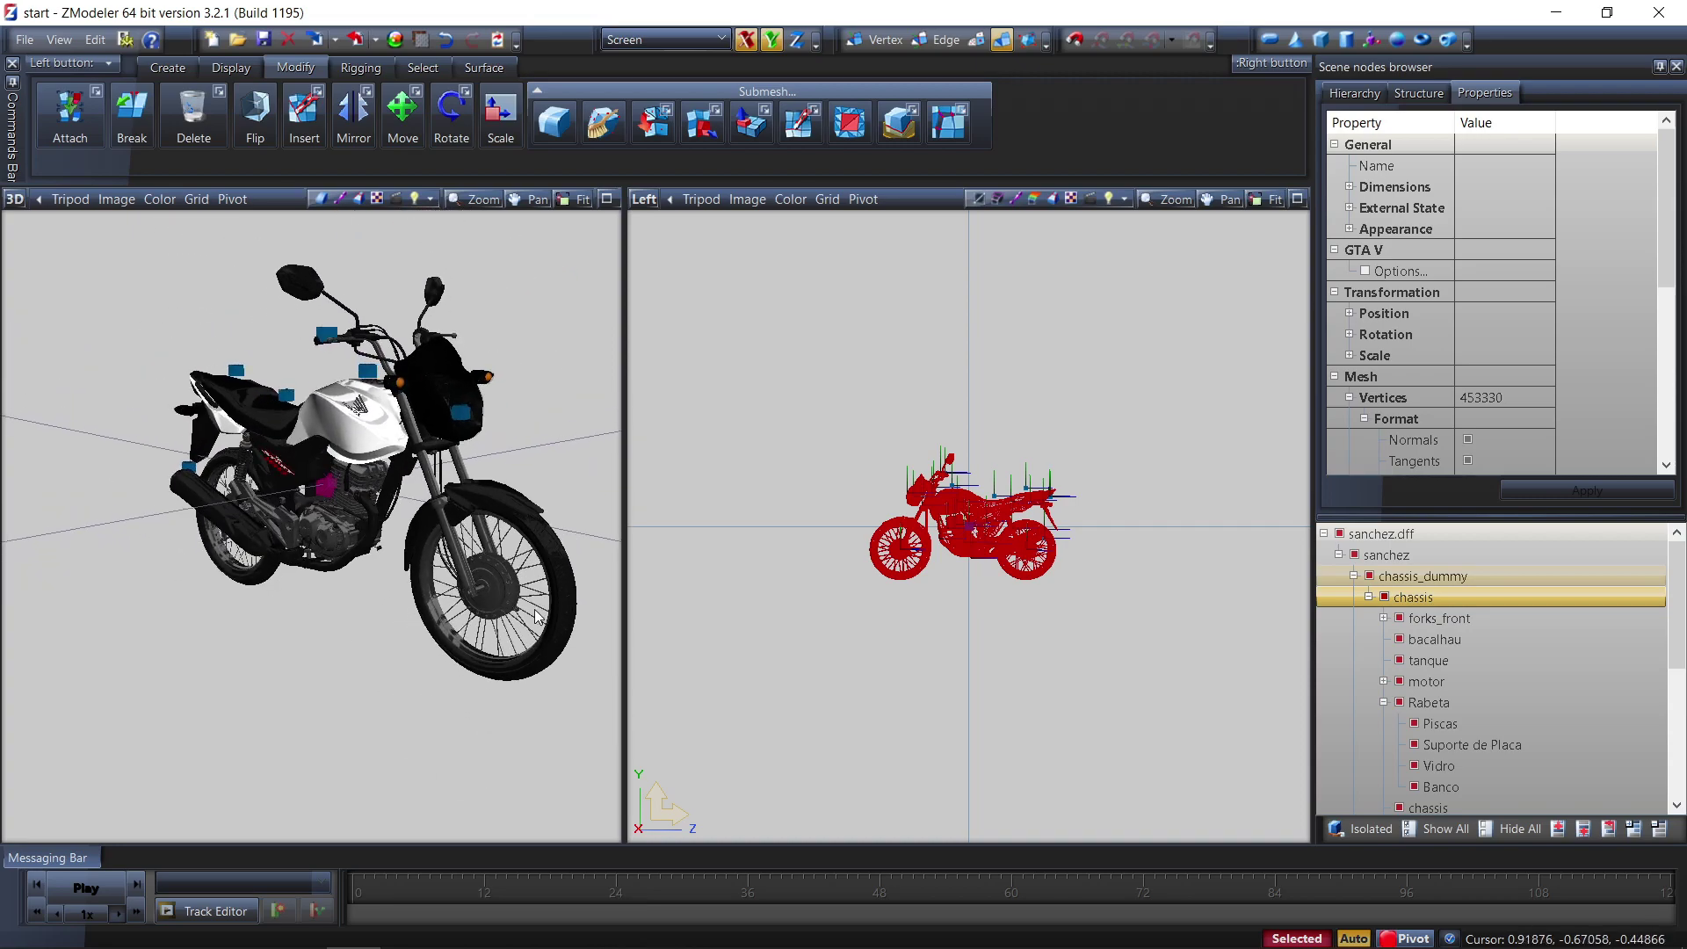
Clear the selection and inspect the engine and front wheel materials up close
left_click(897, 697)
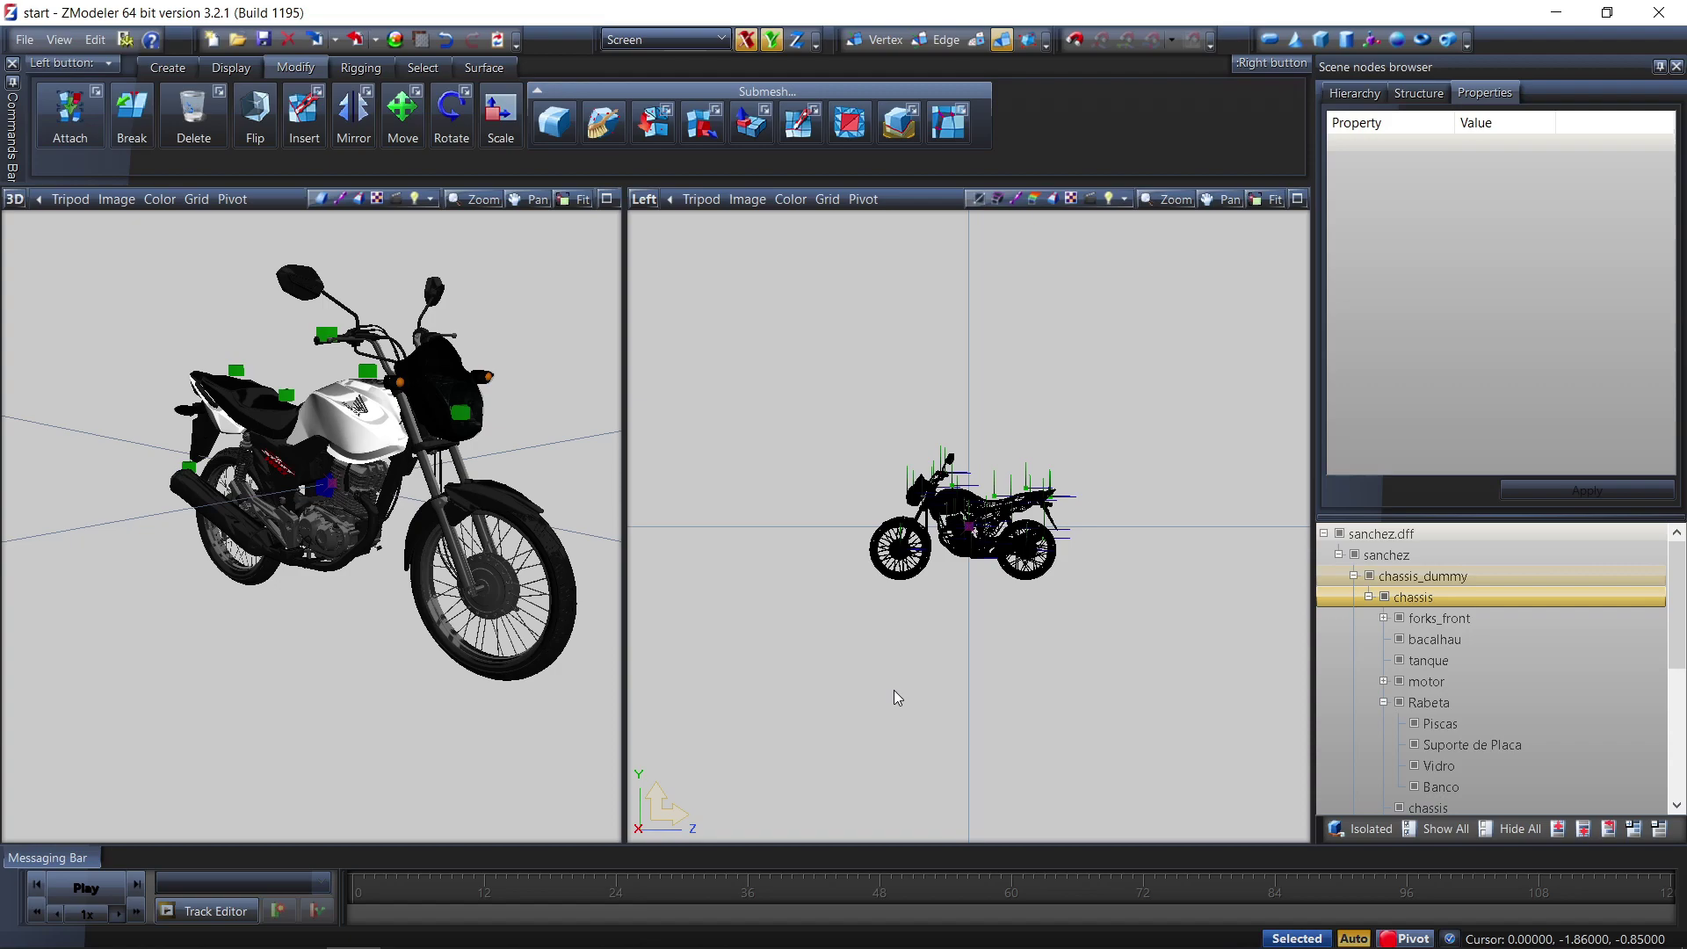
scroll(459, 527, "up", 2)
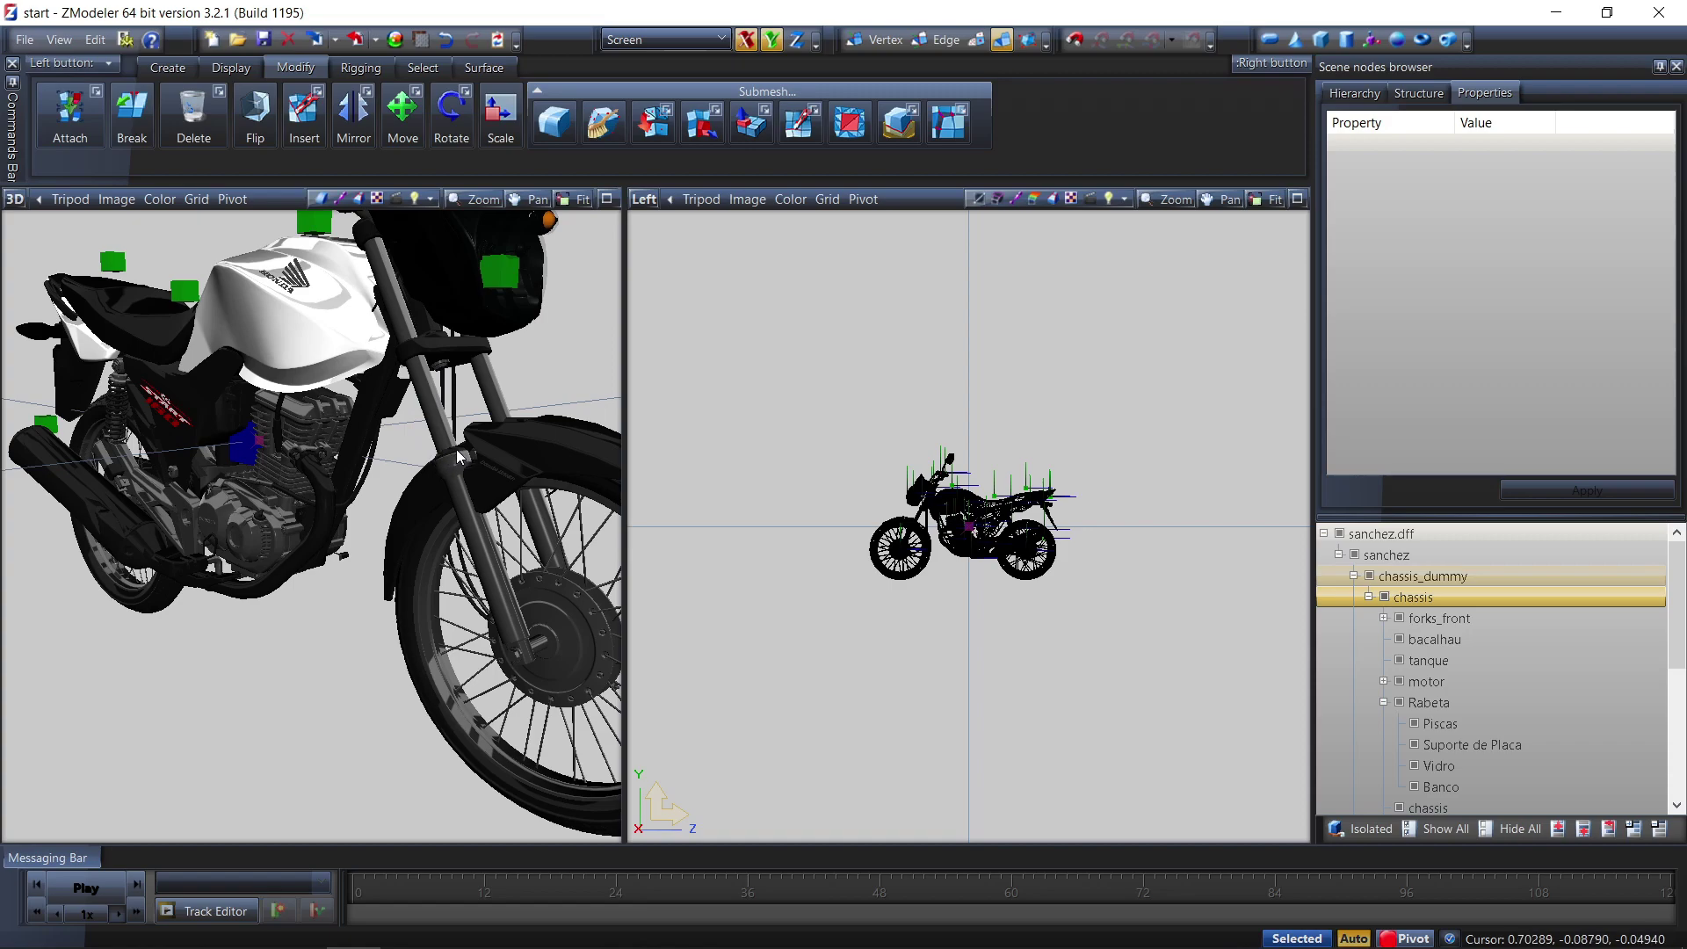
scroll(429, 498, "down", 4)
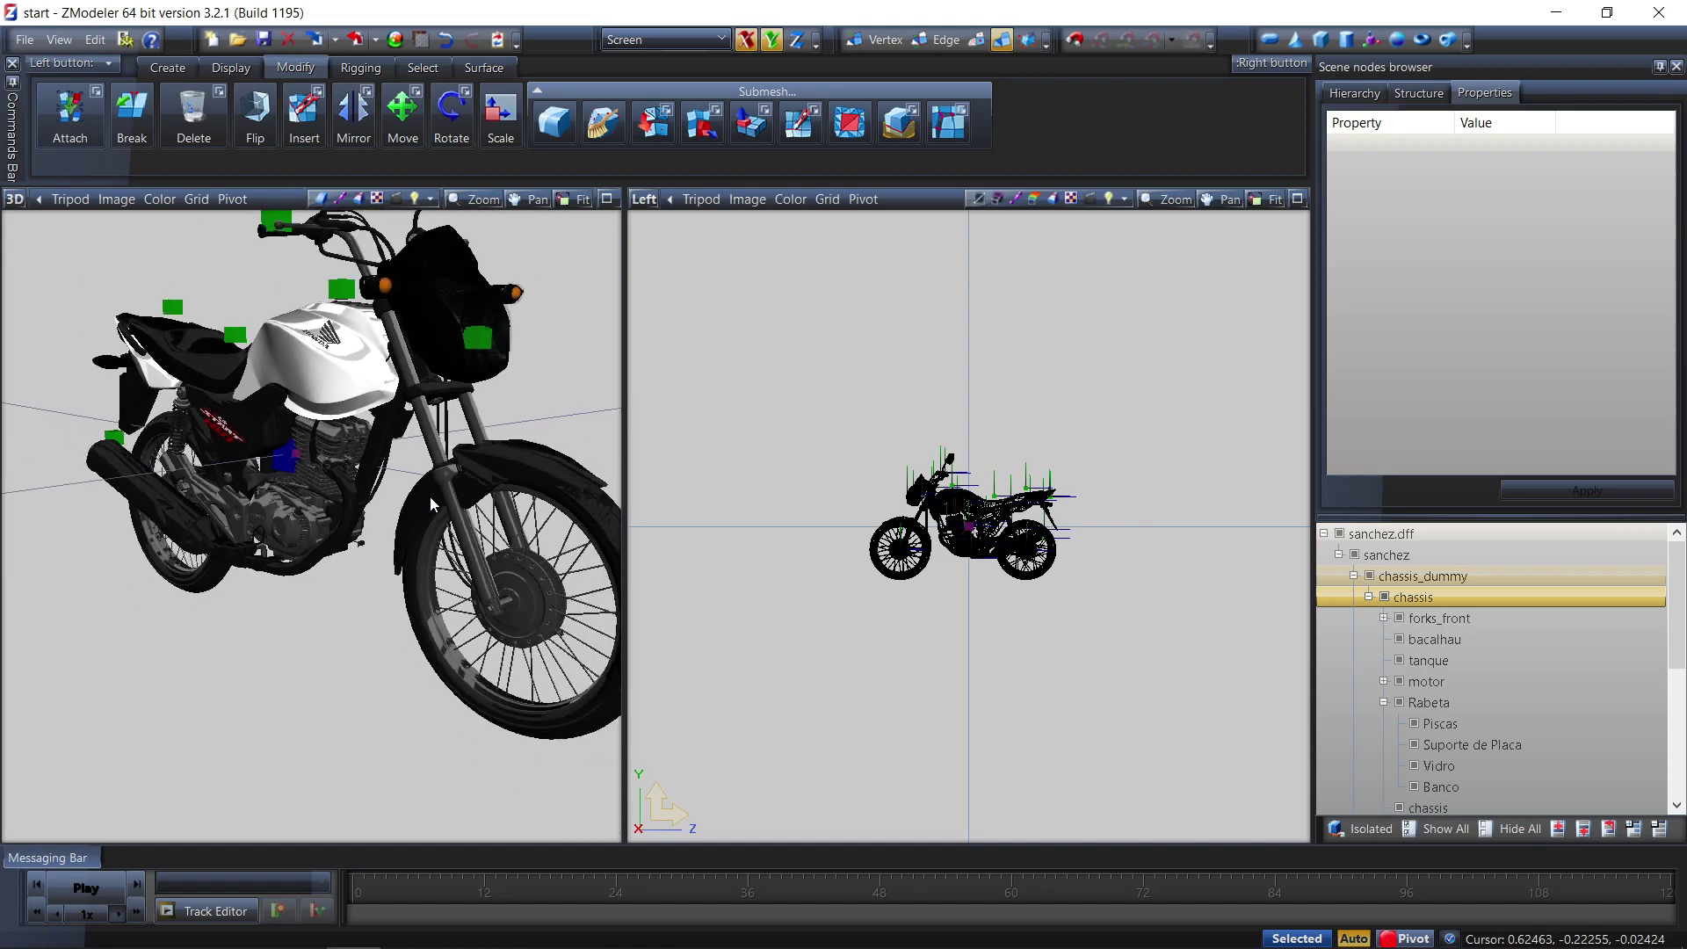
scroll(536, 608, "up", 6)
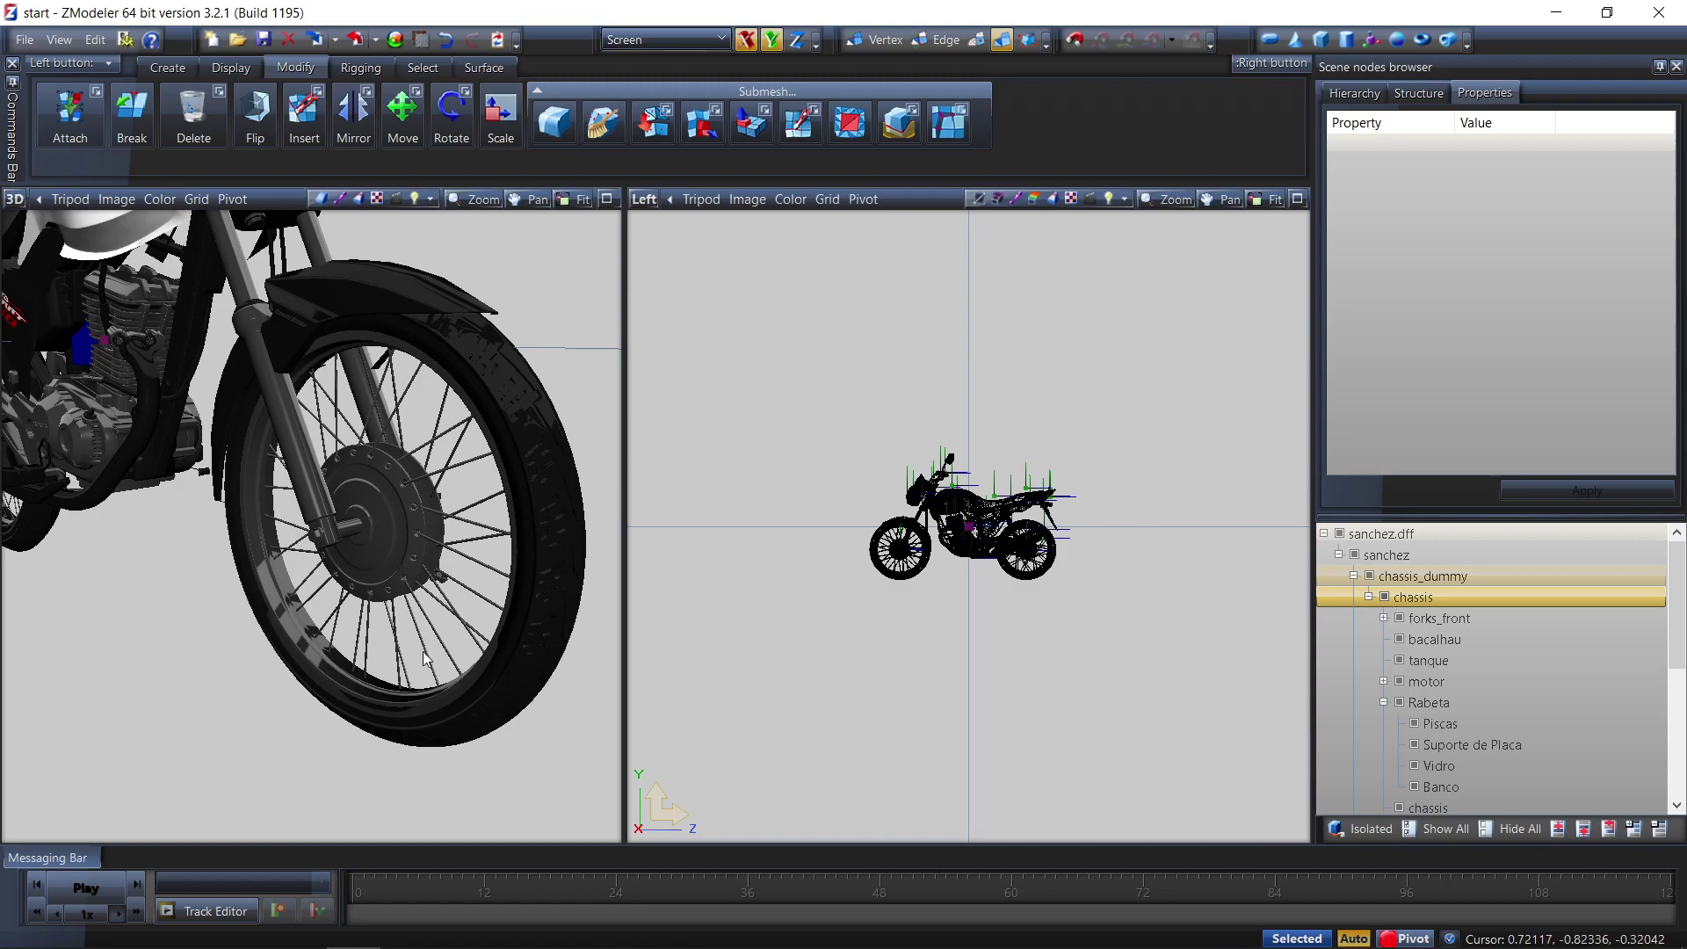
scroll(473, 542, "down", 3)
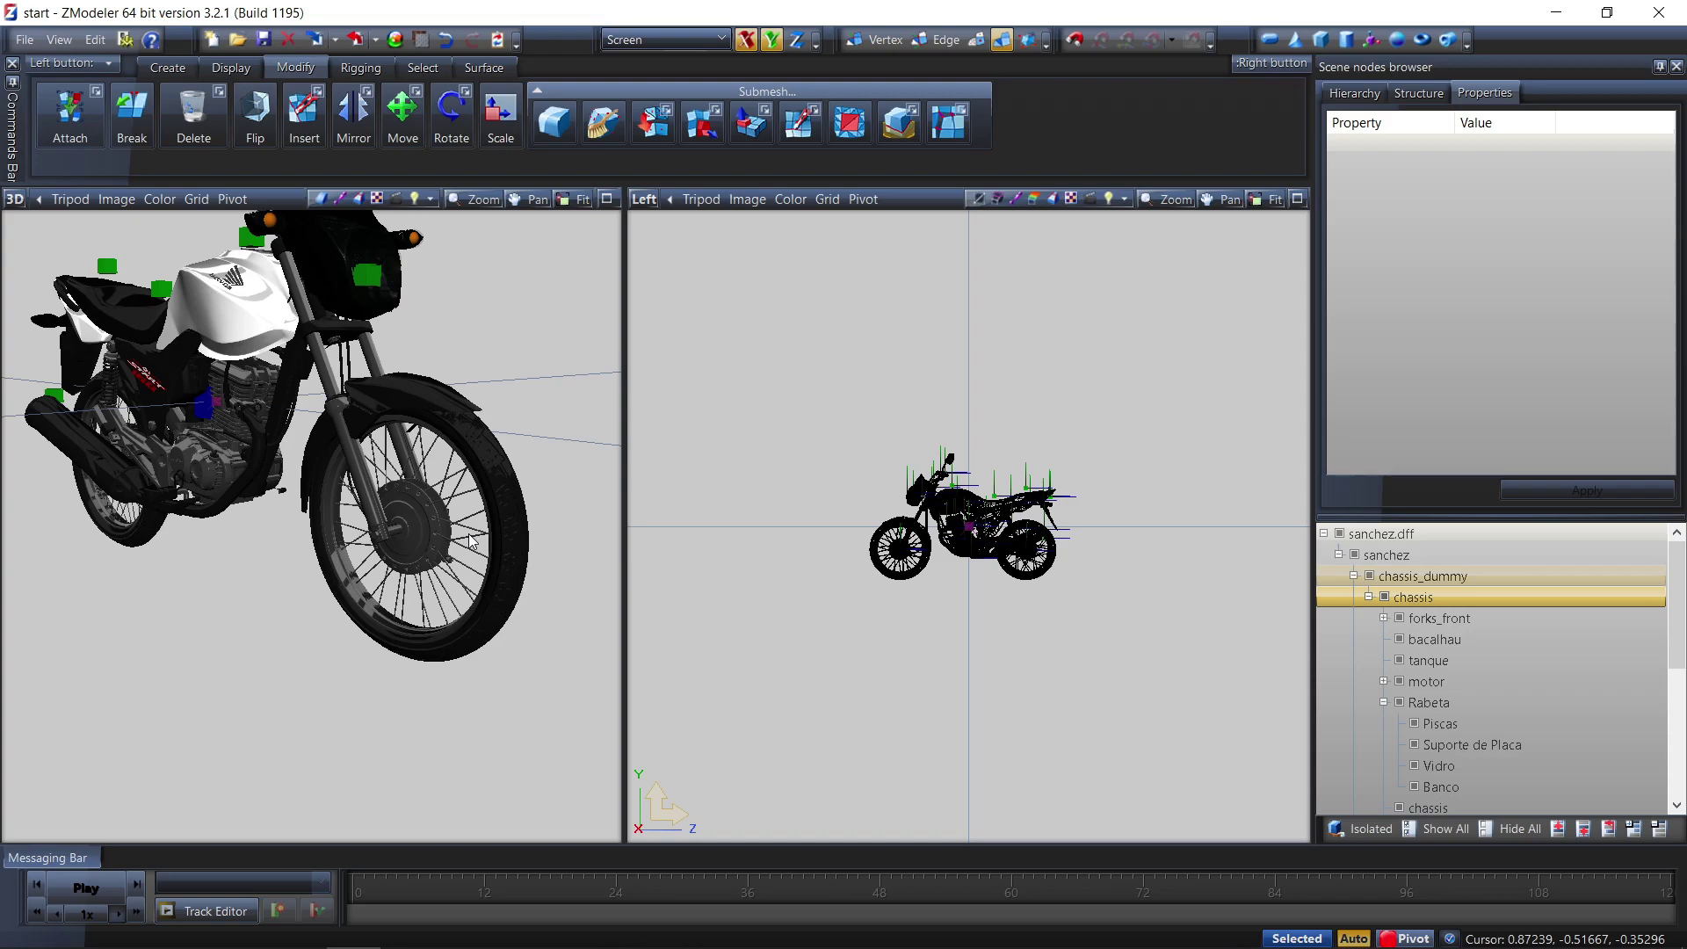
scroll(473, 541, "down", 3)
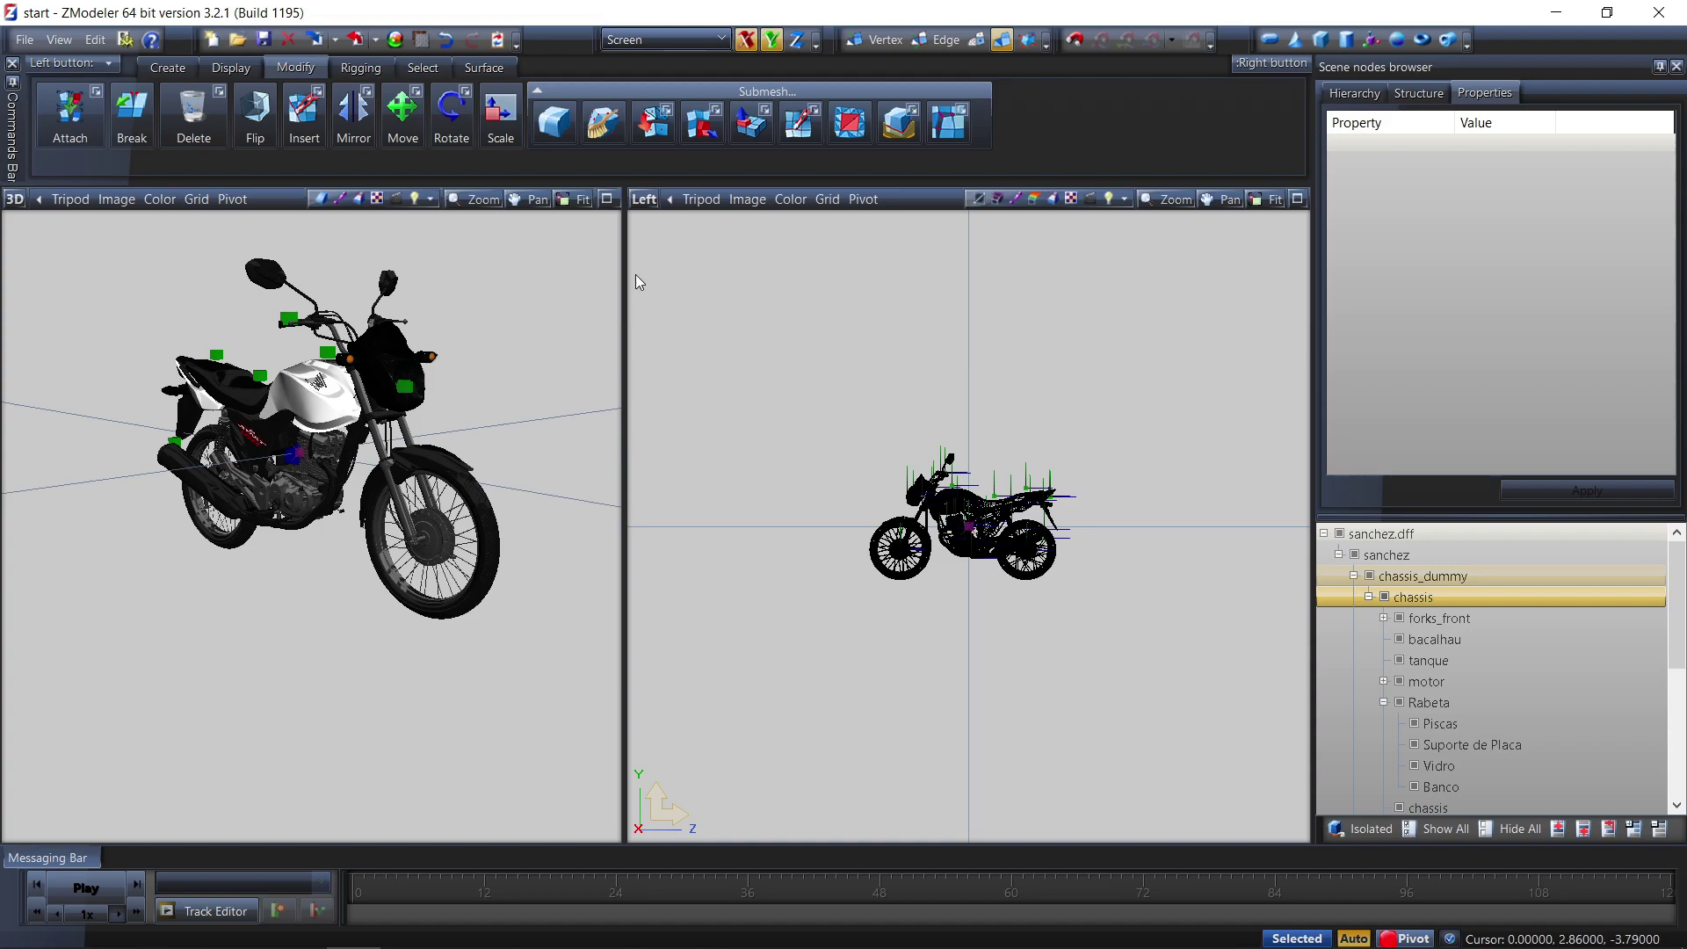
Save the project as a ZModeler3 file over the existing start.z3d, confirming the replacement
left_click(30, 46)
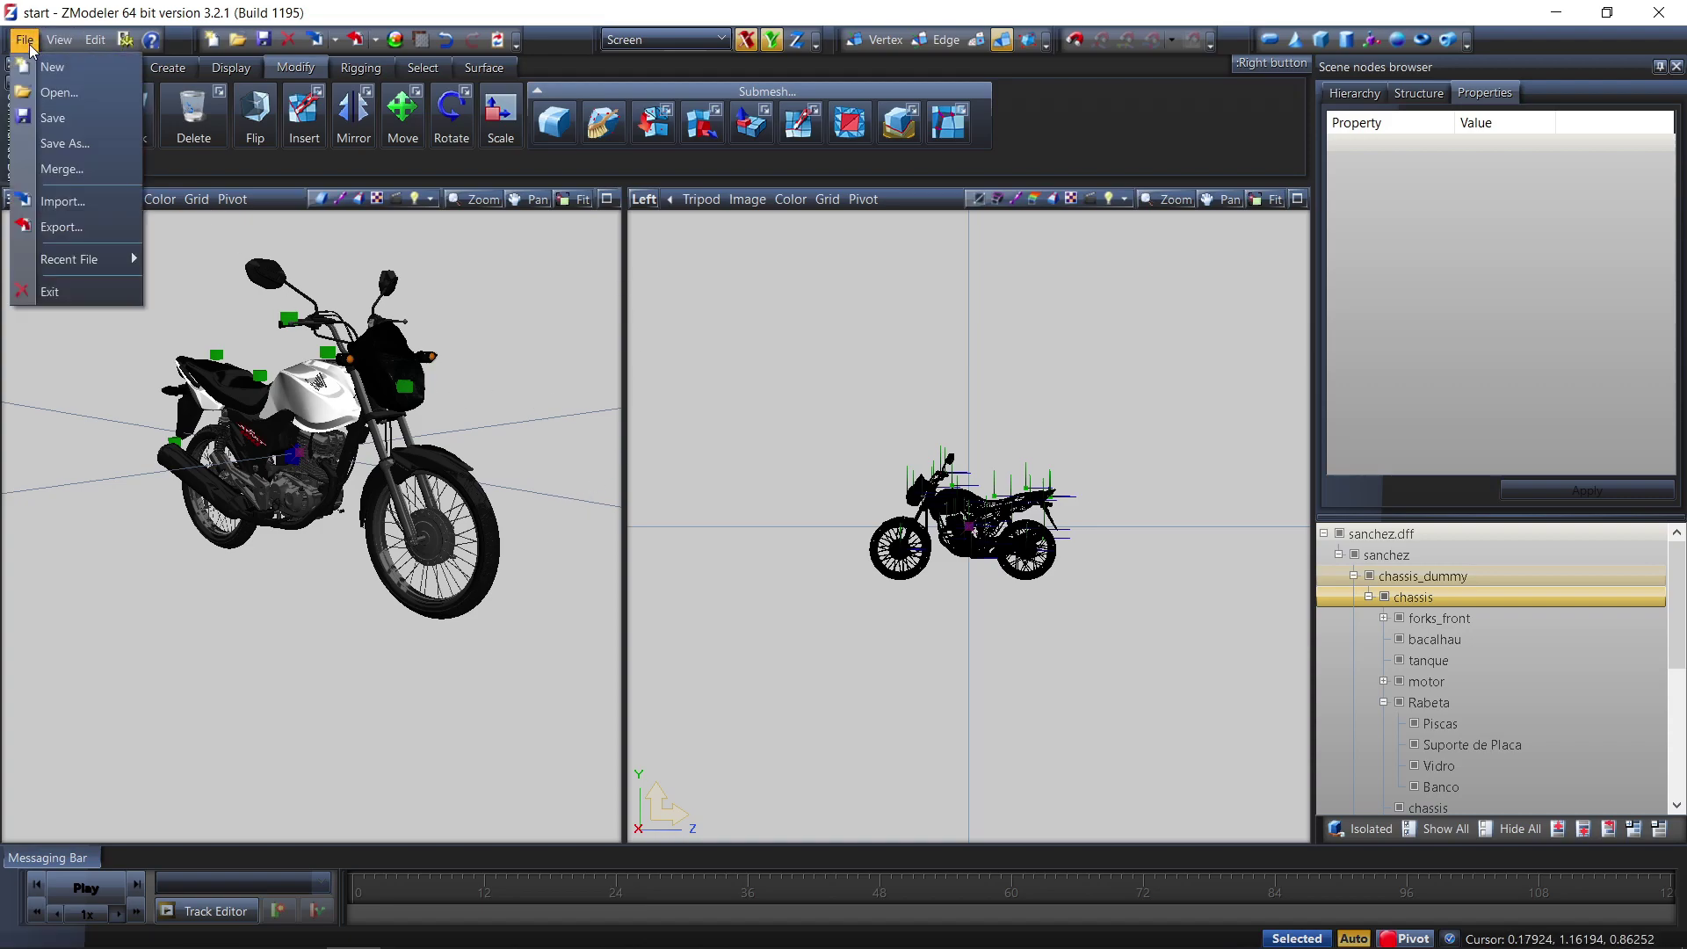
left_click(81, 145)
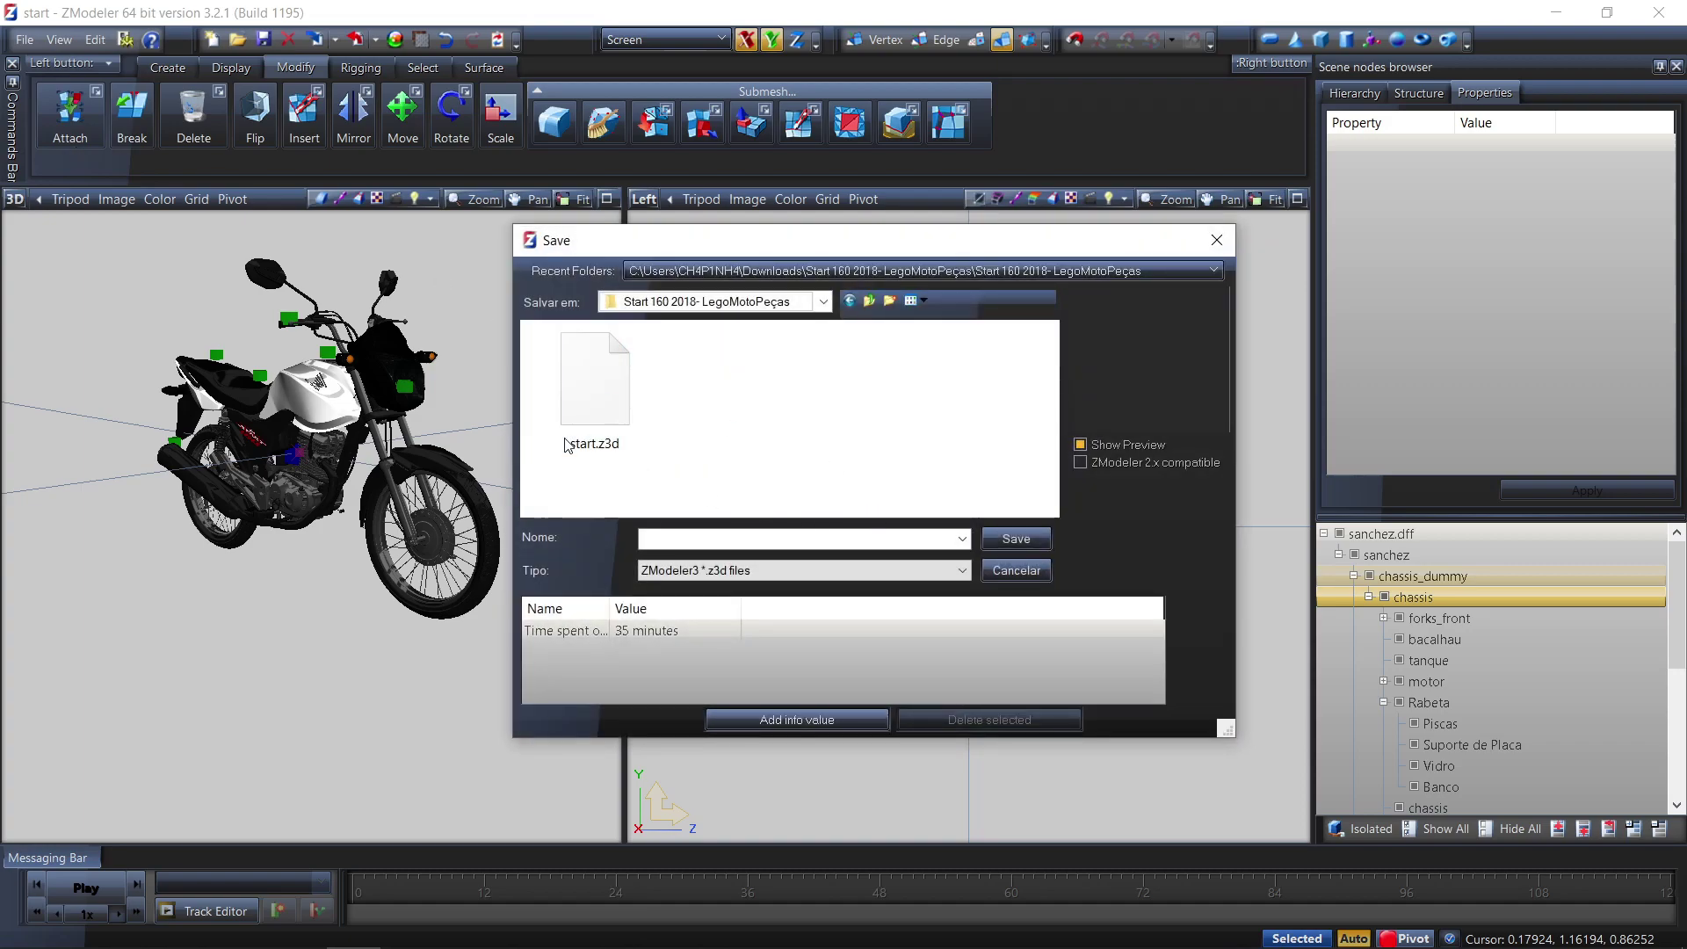
left_click(606, 437)
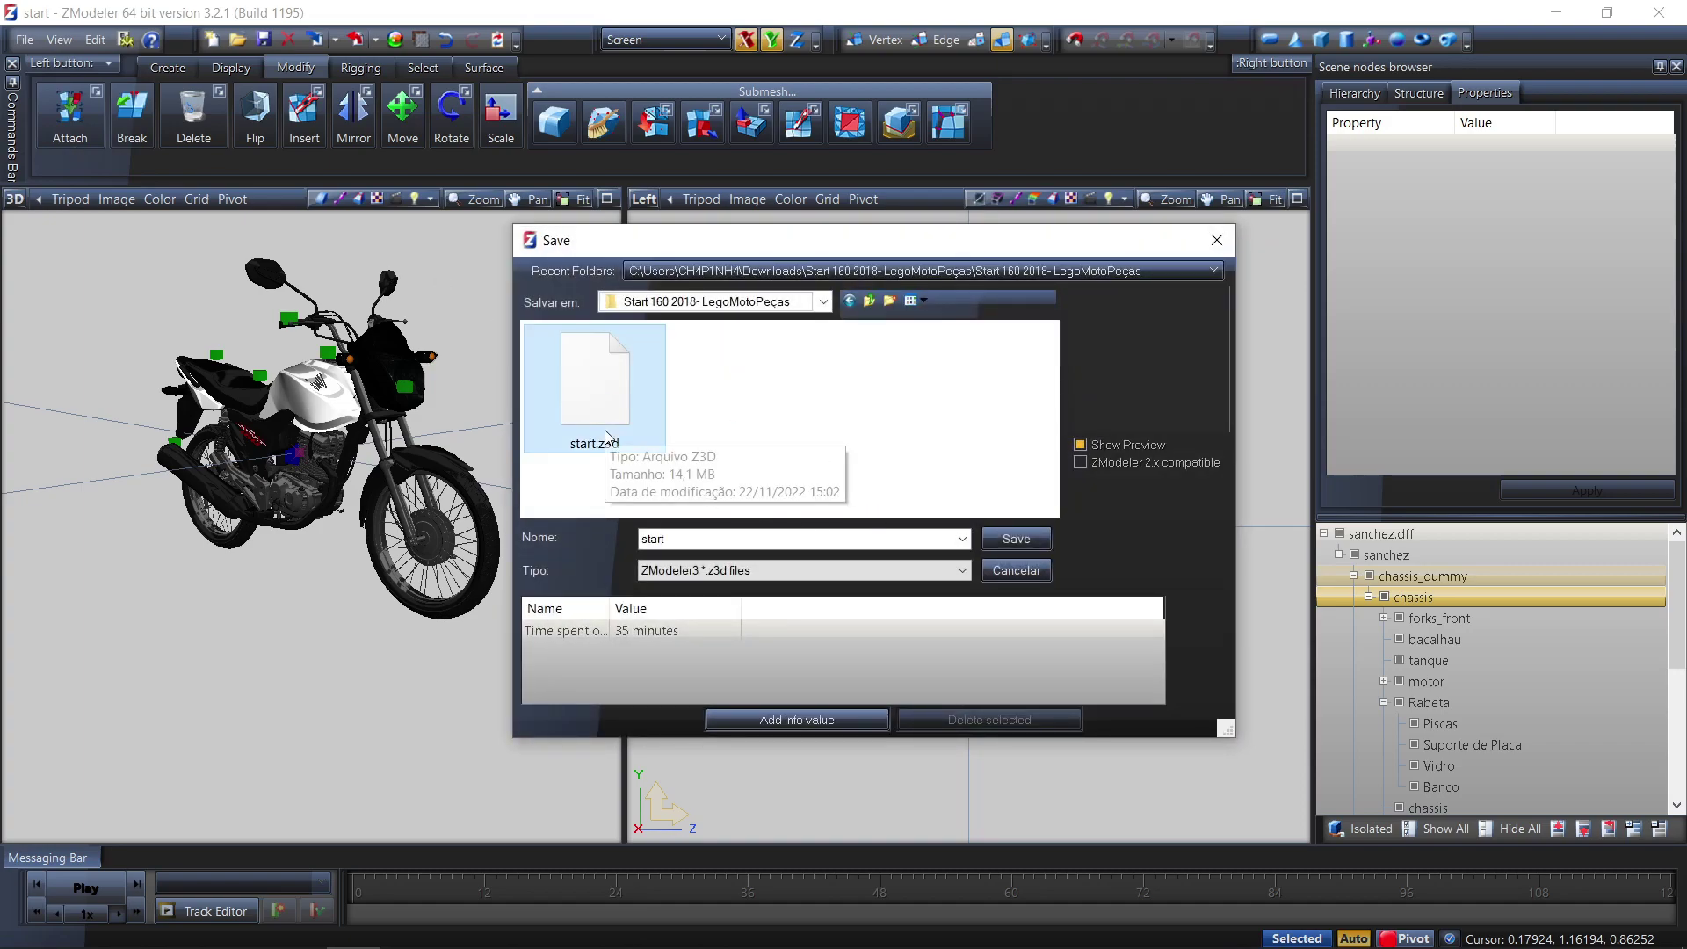
left_click(1042, 538)
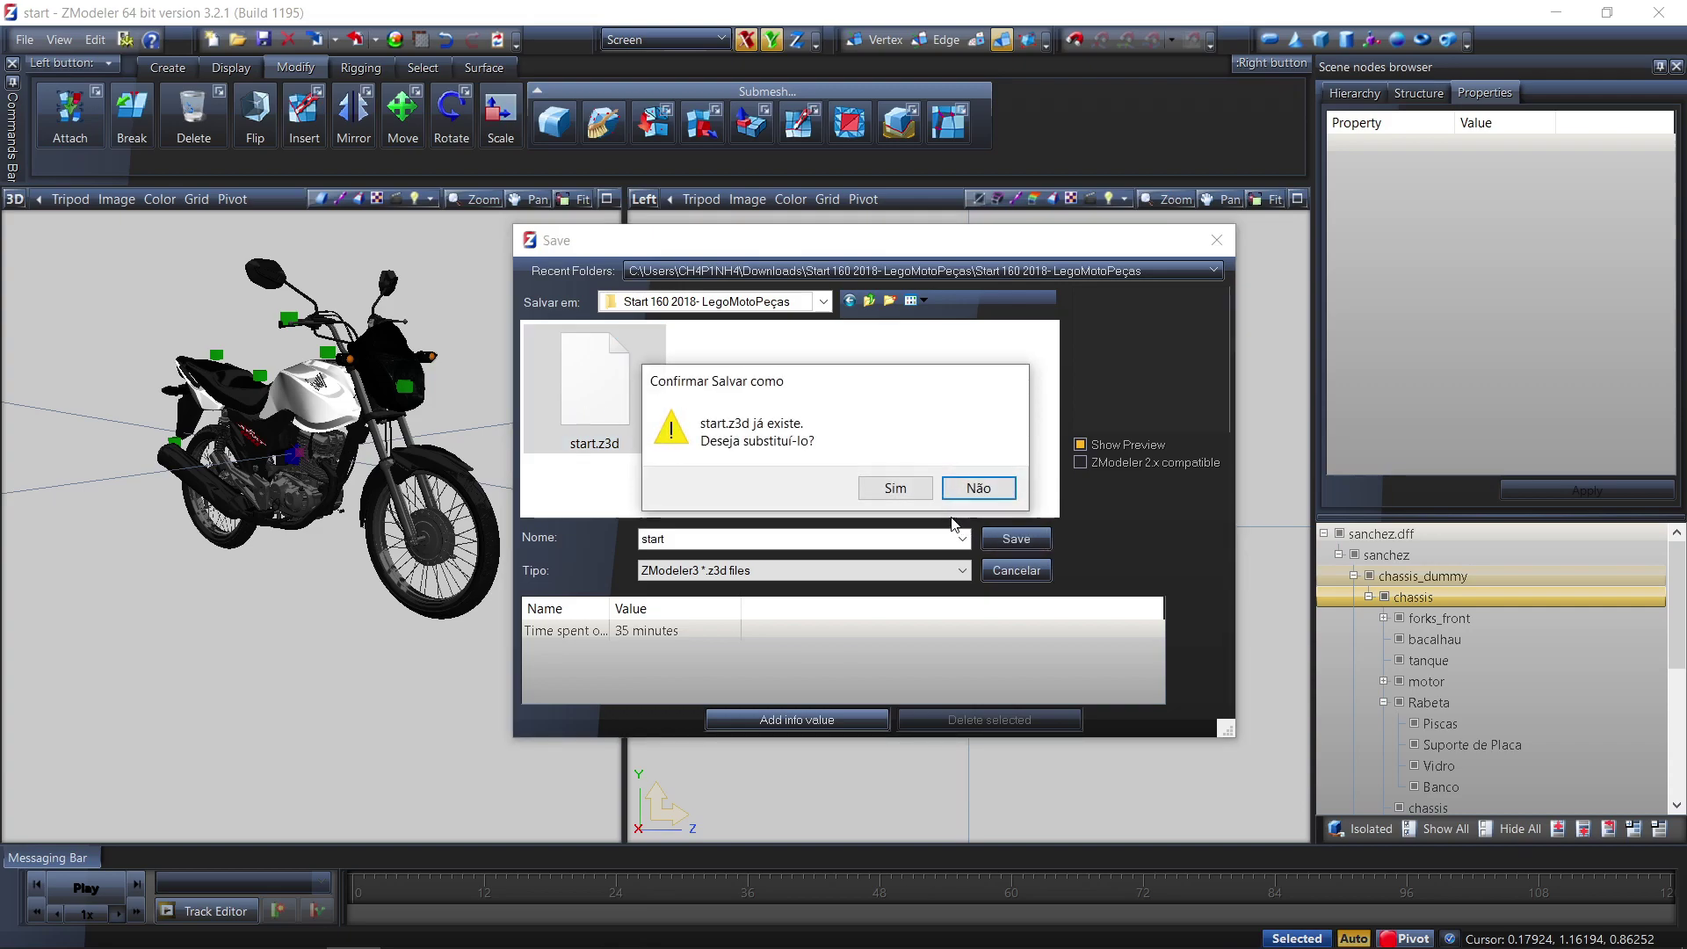
left_click(895, 488)
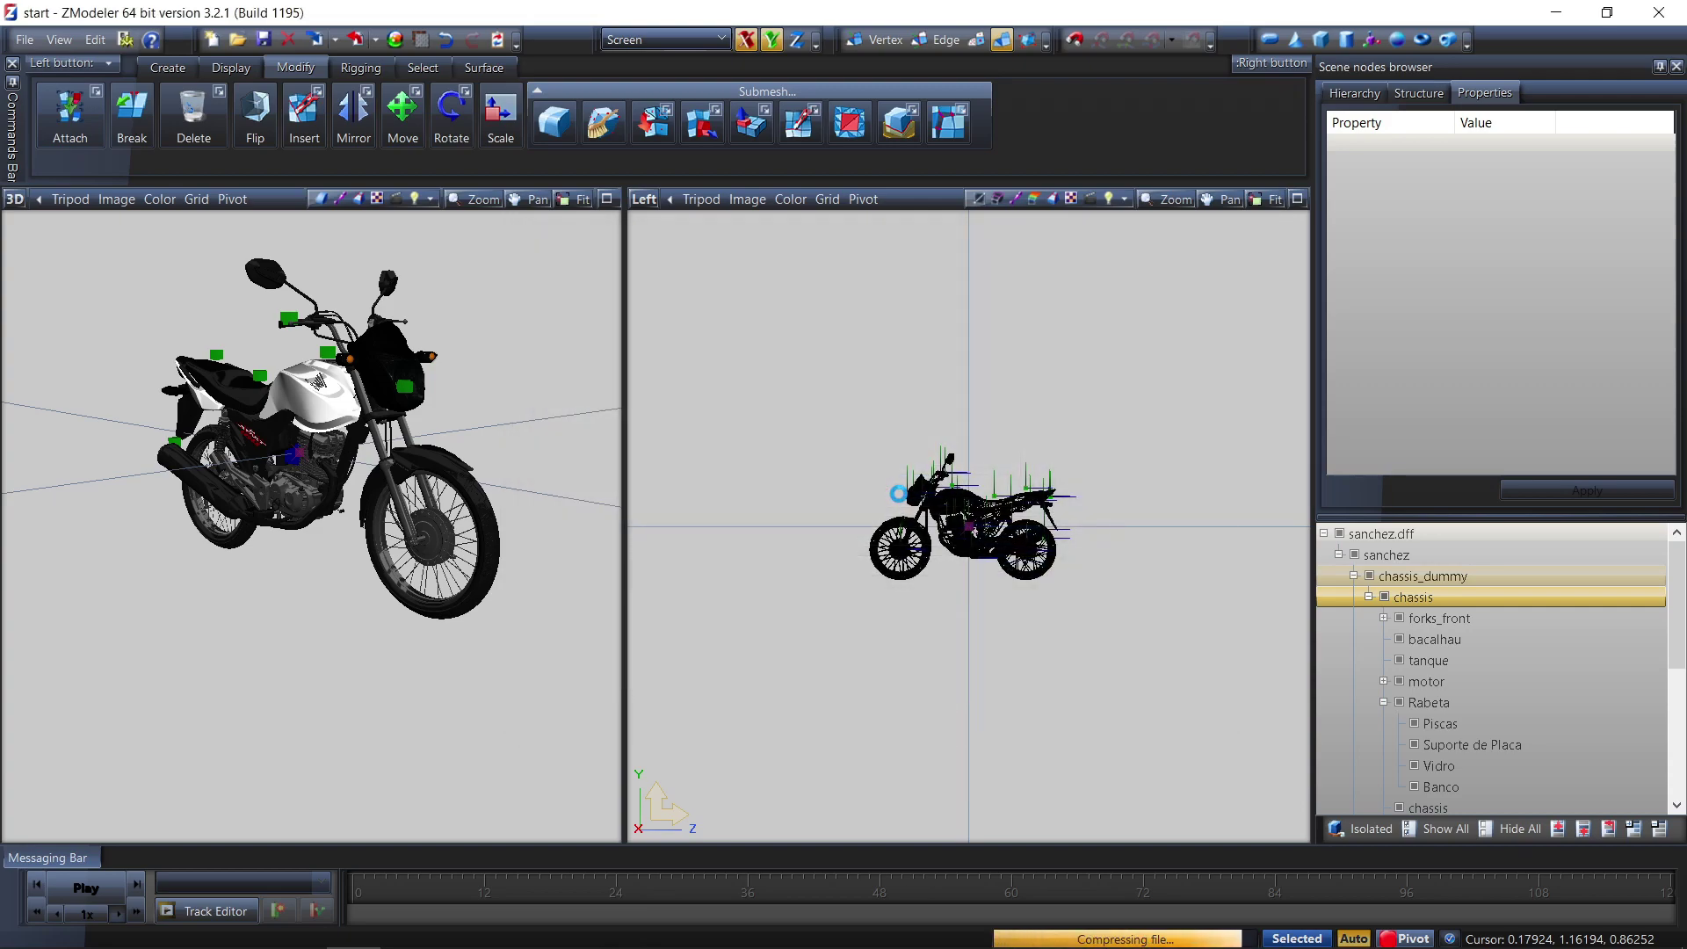